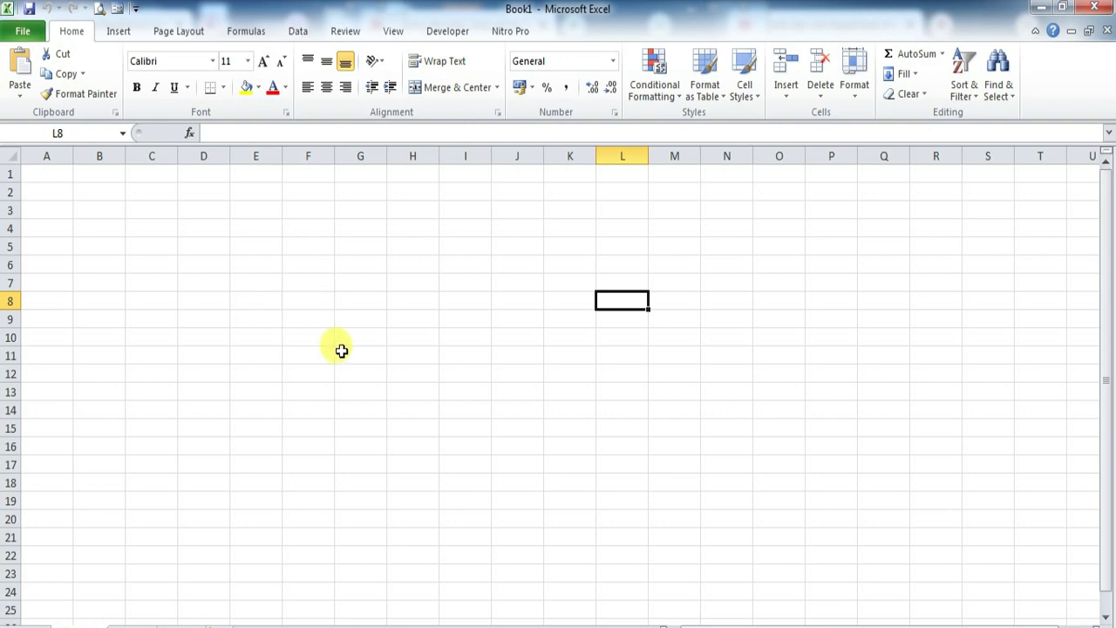
# Examine the command sets for inserting, page layout, formulas, data, review, view, developer tools and Nitro Pro
pyautogui.click(346, 296)
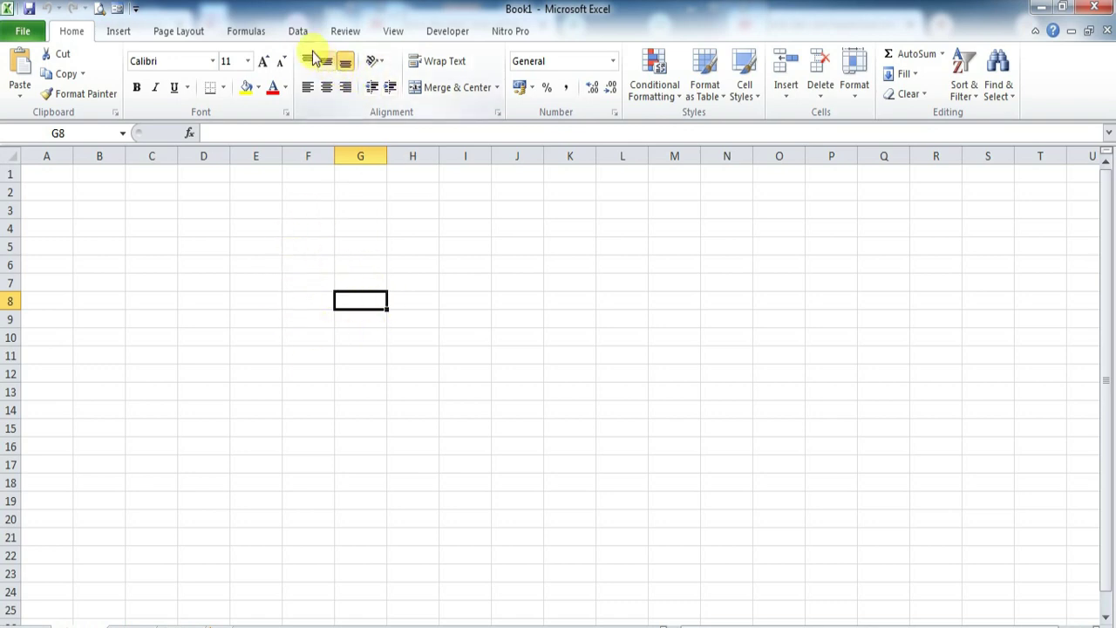
pyautogui.click(122, 33)
pyautogui.click(185, 35)
pyautogui.click(243, 33)
pyautogui.click(299, 32)
pyautogui.click(346, 32)
pyautogui.click(393, 32)
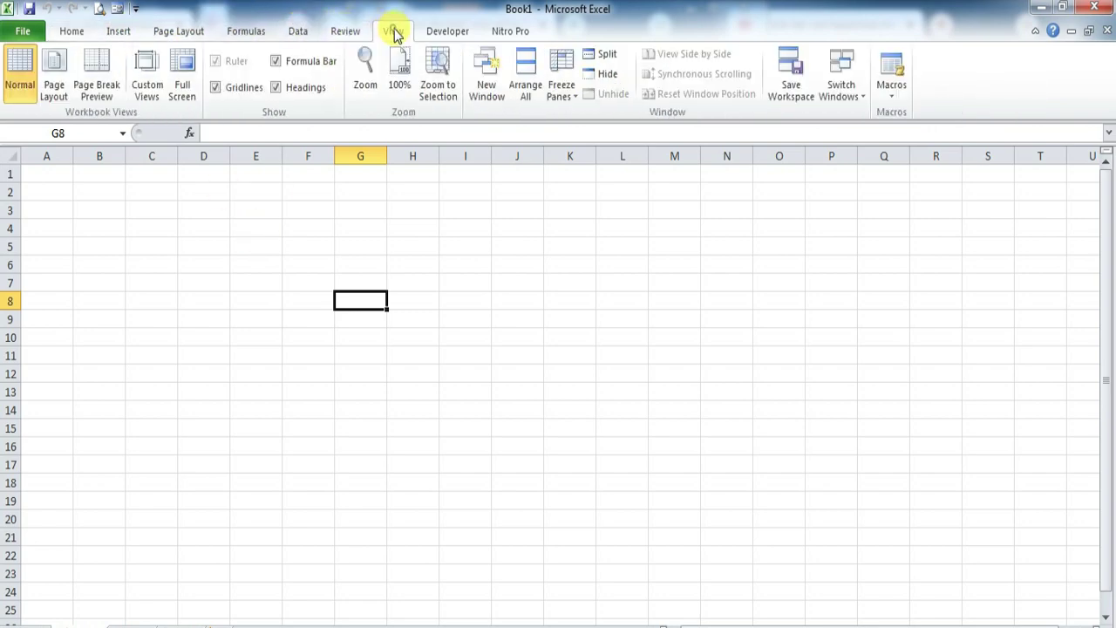
pyautogui.click(436, 35)
pyautogui.click(509, 31)
pyautogui.click(455, 31)
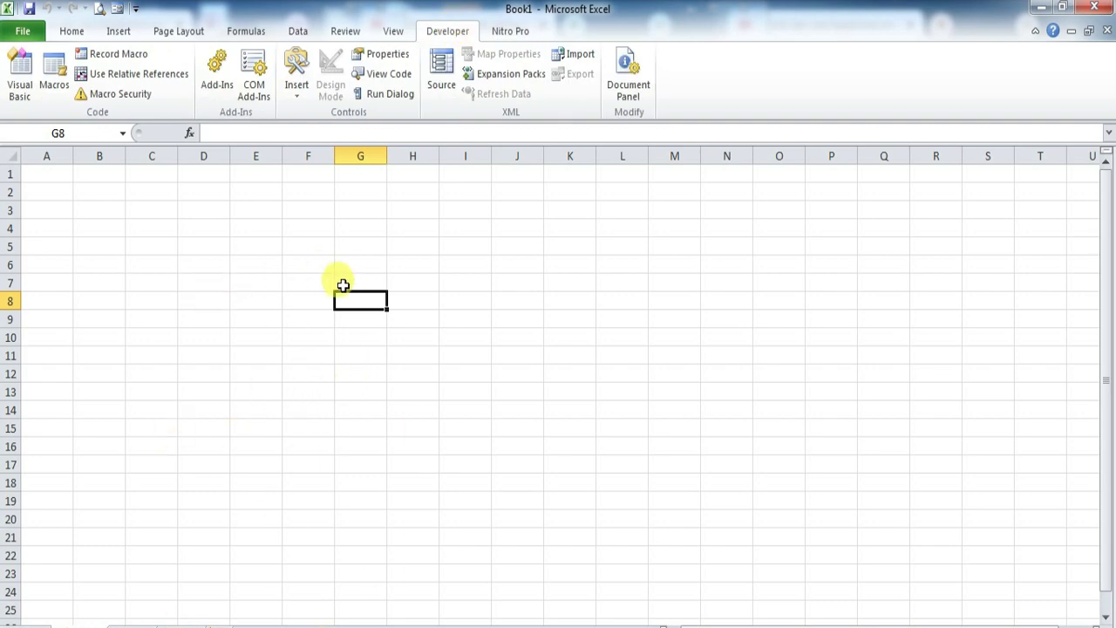
pyautogui.click(459, 263)
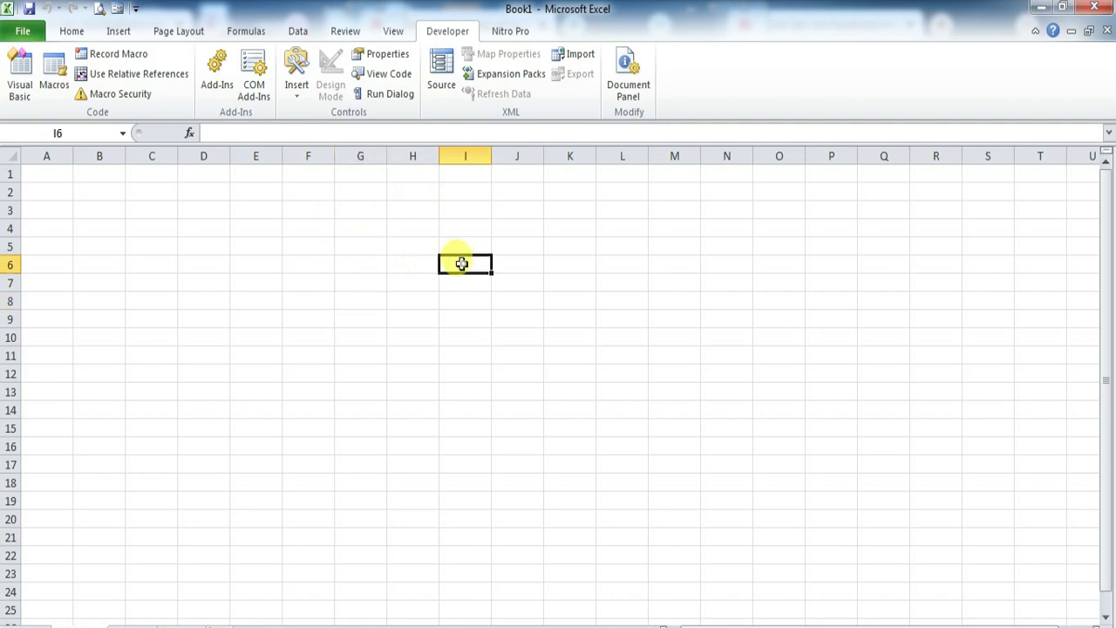
pyautogui.click(149, 215)
pyautogui.click(116, 299)
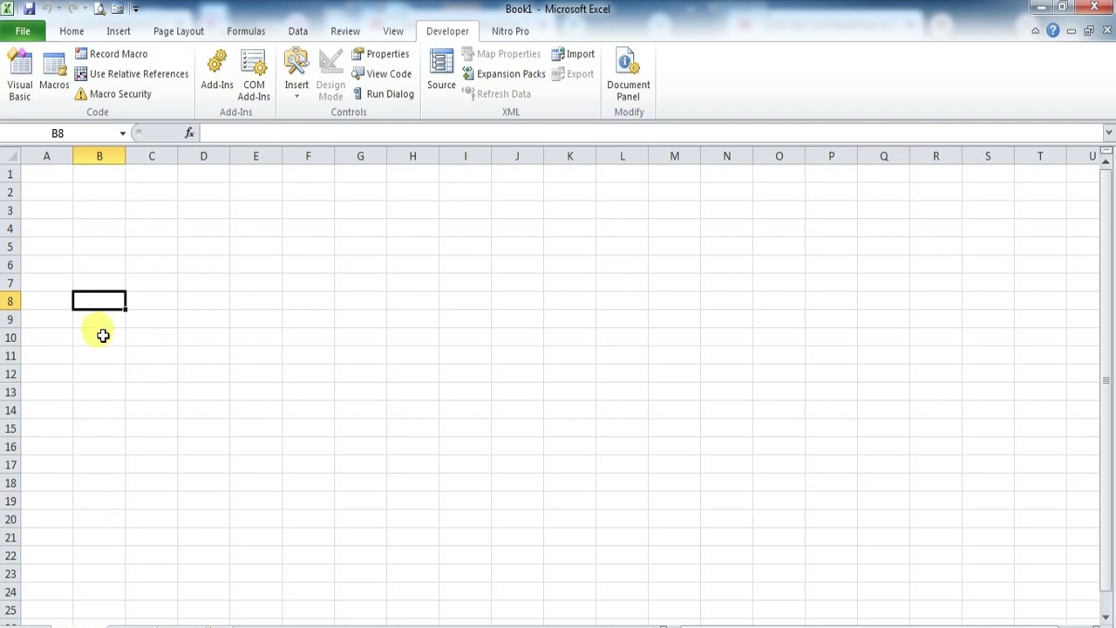
# Launch Microsoft Excel 2010 again to get a second blank workbook
pyautogui.press('super')
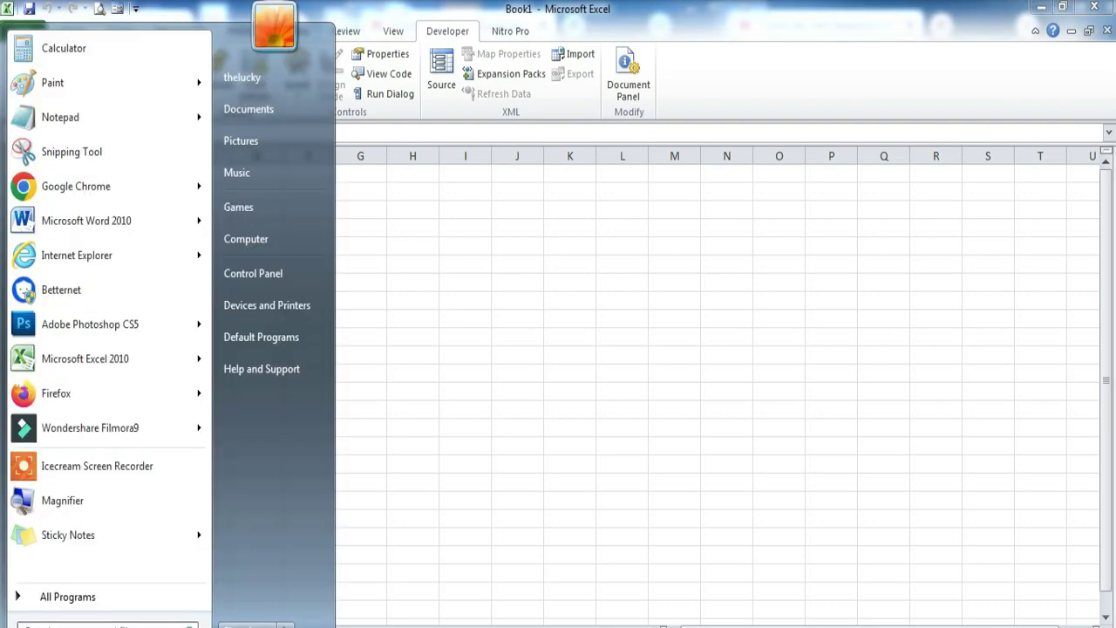
pyautogui.click(114, 359)
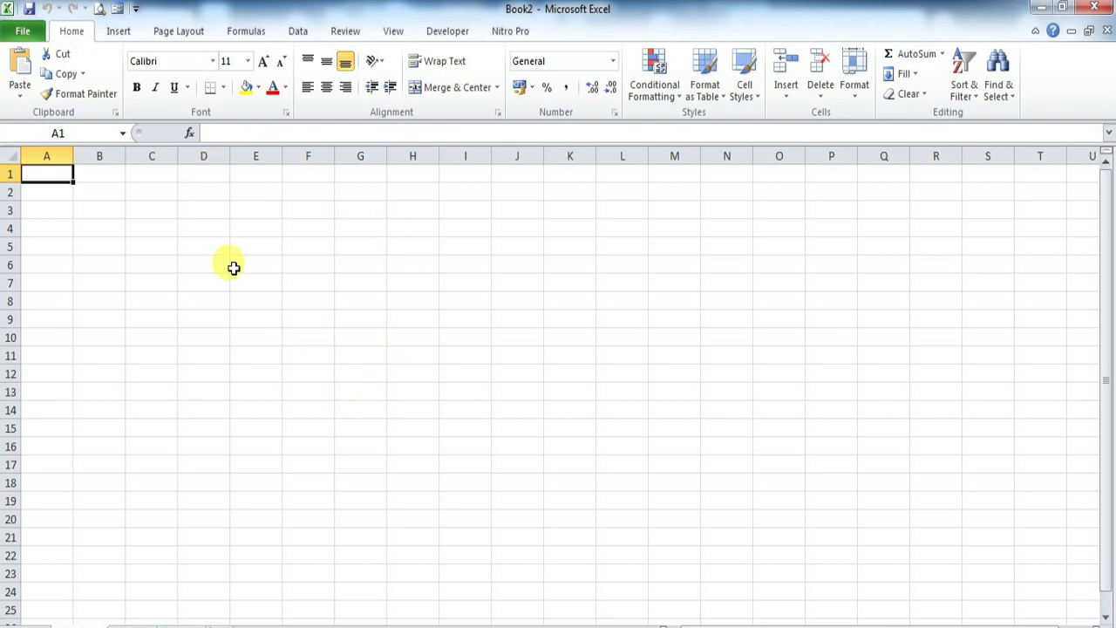
# Examine the worksheet's cell grid by selecting rectangular blocks of different sizes from A1, including A1:R24 and A1:K20
pyautogui.click(160, 270)
pyautogui.moveTo(70, 177); pyautogui.dragTo(938, 538)
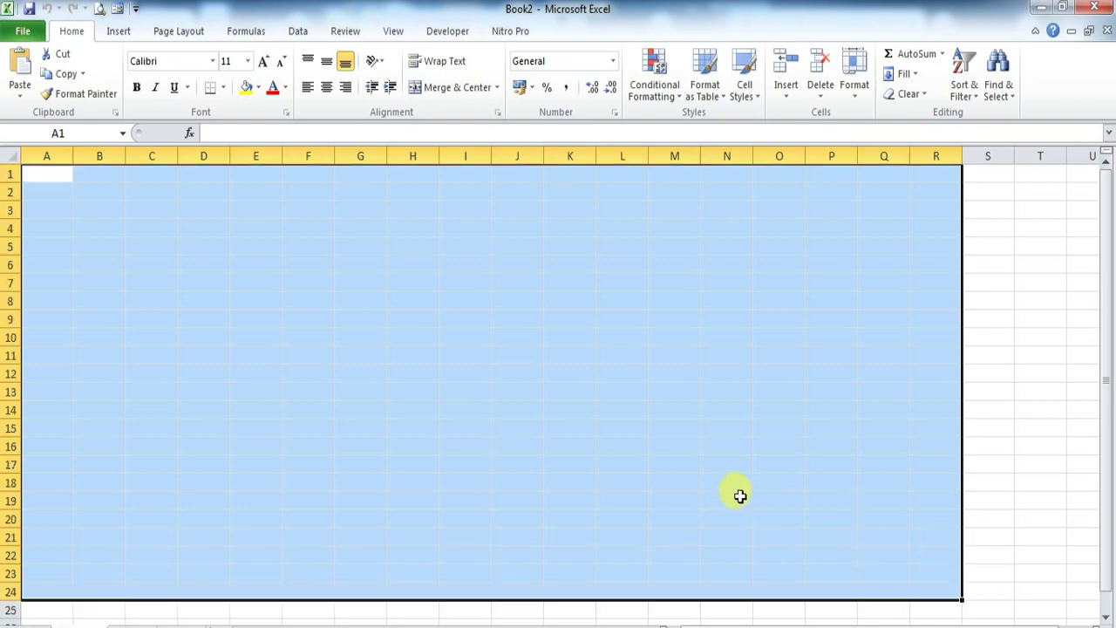
pyautogui.scroll(1, 737, 495)
pyautogui.click(509, 431)
pyautogui.moveTo(33, 169); pyautogui.dragTo(531, 513)
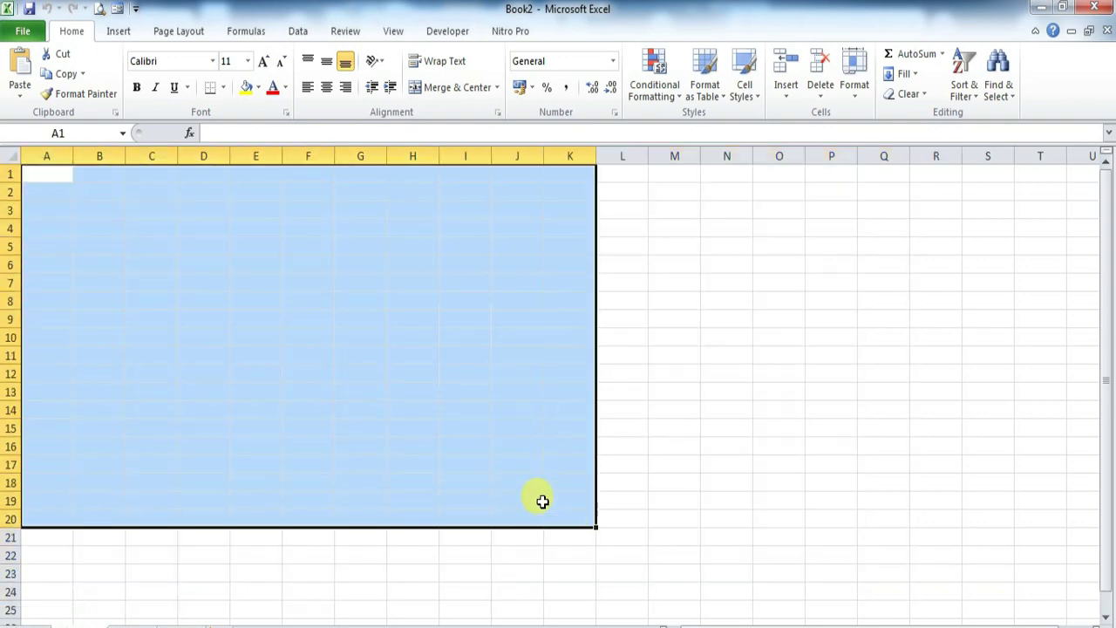
pyautogui.click(687, 374)
pyautogui.moveTo(44, 175); pyautogui.dragTo(615, 536)
pyautogui.click(729, 501)
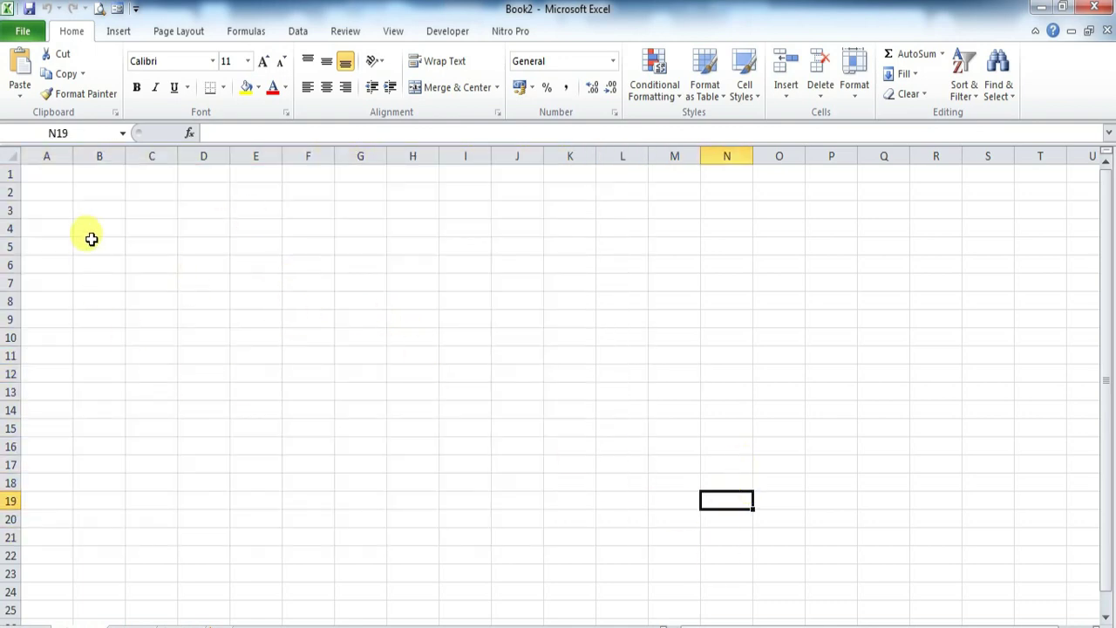
pyautogui.moveTo(68, 176); pyautogui.dragTo(523, 463)
pyautogui.click(606, 463)
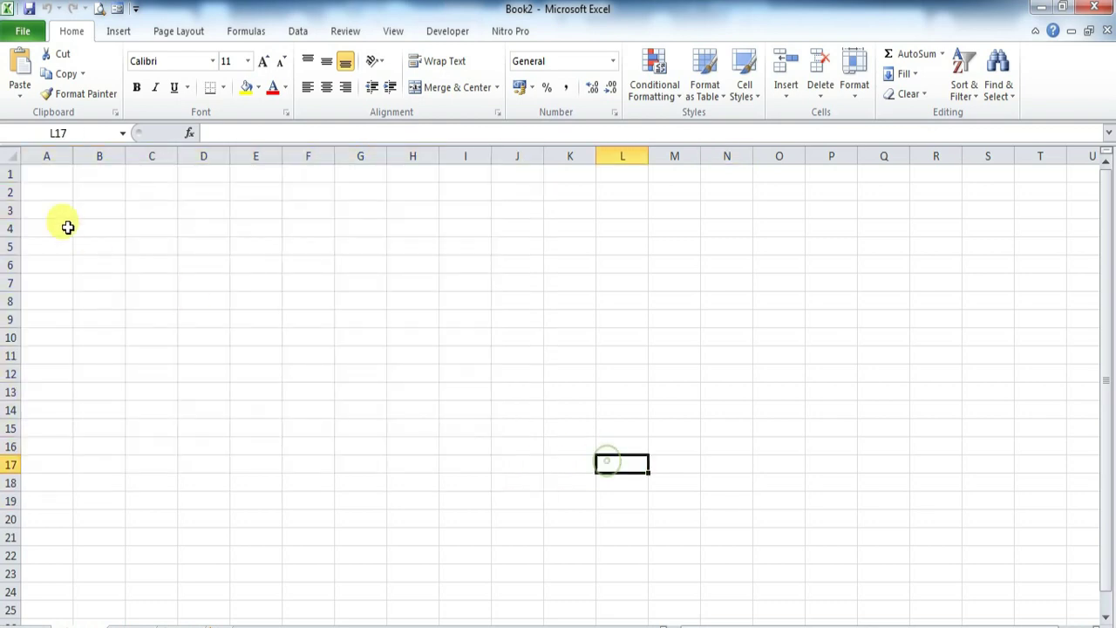
pyautogui.moveTo(59, 171); pyautogui.dragTo(630, 368)
pyautogui.click(732, 367)
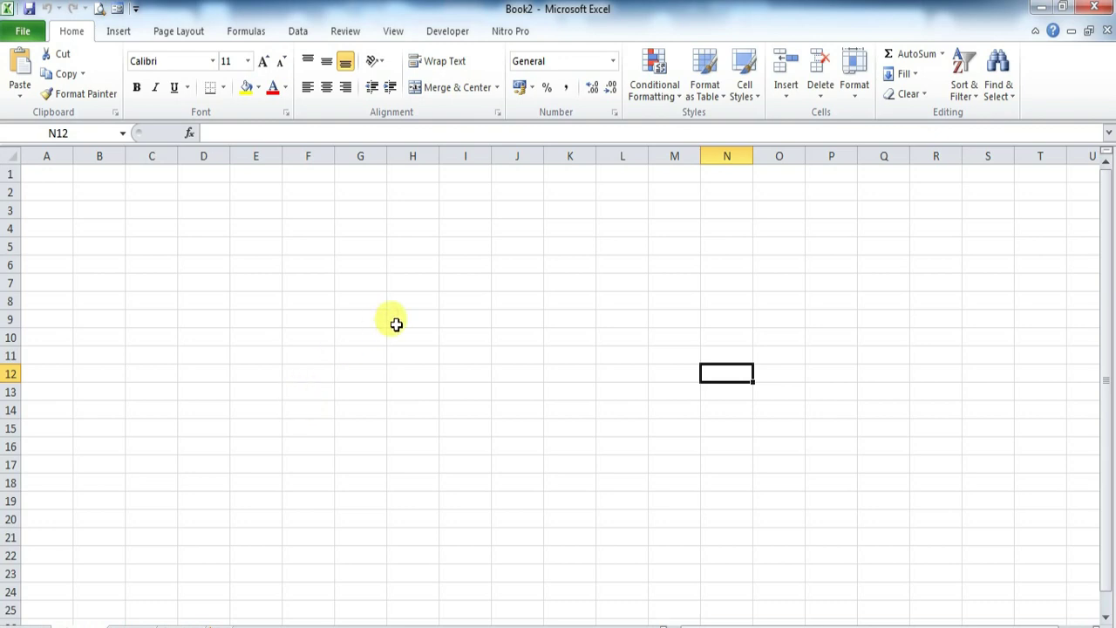
# Examine the worksheet's columns by selecting vertical runs of cells across the sheet, including A1:A18, L1:L19 and E6:E12
pyautogui.moveTo(48, 174); pyautogui.dragTo(51, 484)
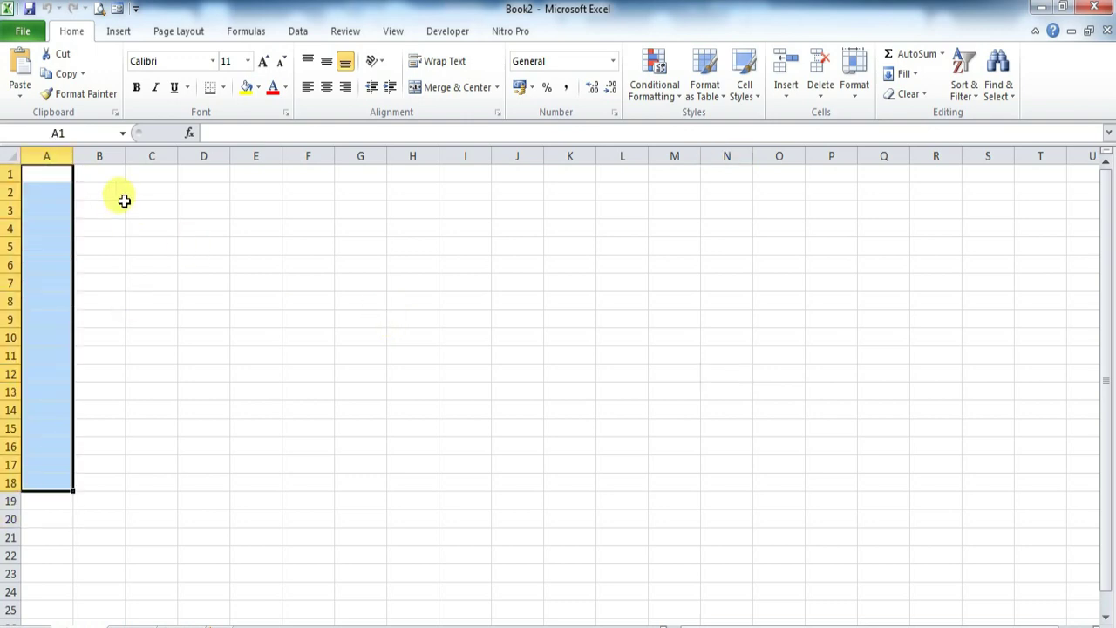
pyautogui.moveTo(107, 180); pyautogui.dragTo(102, 524)
pyautogui.moveTo(180, 199); pyautogui.dragTo(177, 552)
pyautogui.moveTo(294, 197); pyautogui.dragTo(307, 559)
pyautogui.moveTo(451, 189); pyautogui.dragTo(500, 587)
pyautogui.moveTo(635, 173); pyautogui.dragTo(628, 508)
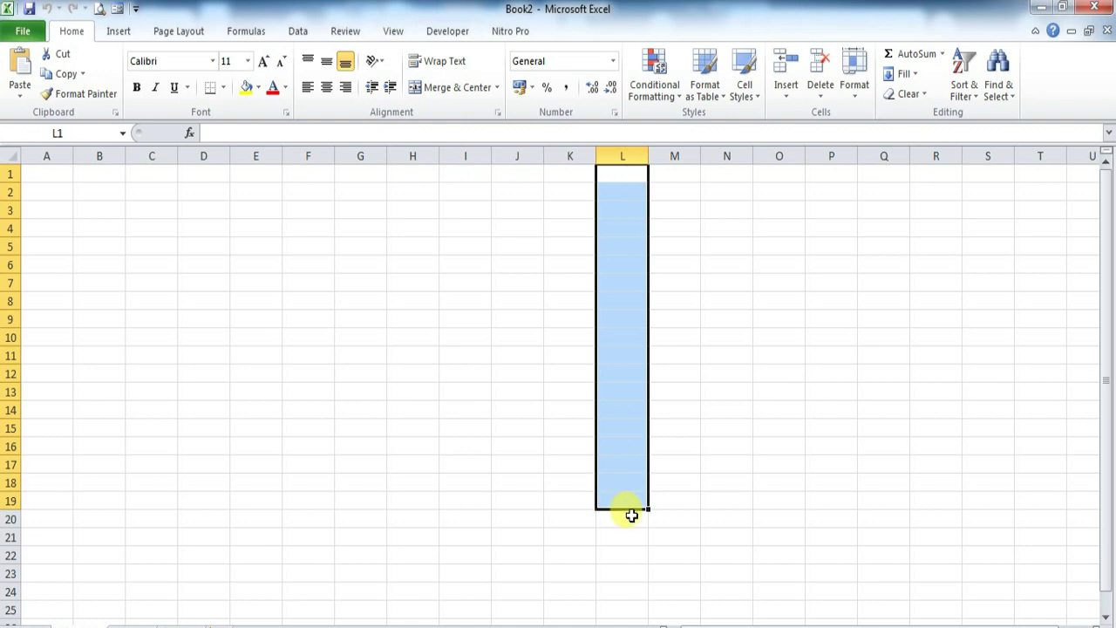
pyautogui.moveTo(674, 186); pyautogui.dragTo(706, 481)
pyautogui.moveTo(779, 228); pyautogui.dragTo(781, 483)
pyautogui.moveTo(835, 247); pyautogui.dragTo(847, 490)
pyautogui.moveTo(898, 229); pyautogui.dragTo(815, 534)
pyautogui.moveTo(152, 209); pyautogui.dragTo(131, 449)
pyautogui.moveTo(255, 265); pyautogui.dragTo(256, 356)
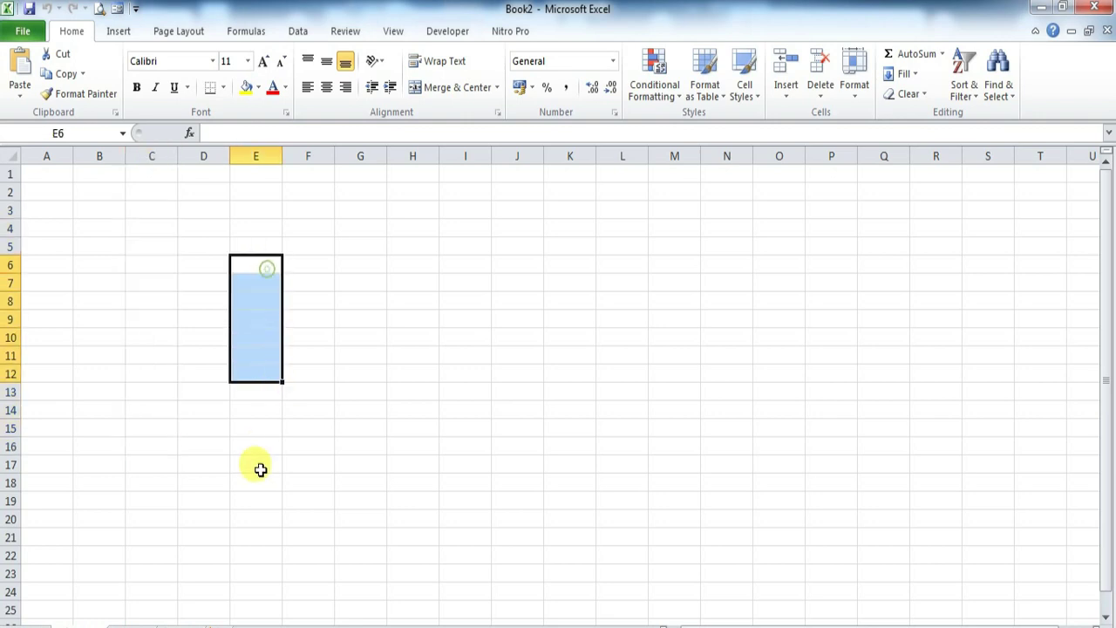
# View the paste options available for cell D7
pyautogui.click(113, 283)
pyautogui.click(72, 31)
pyautogui.click(180, 279)
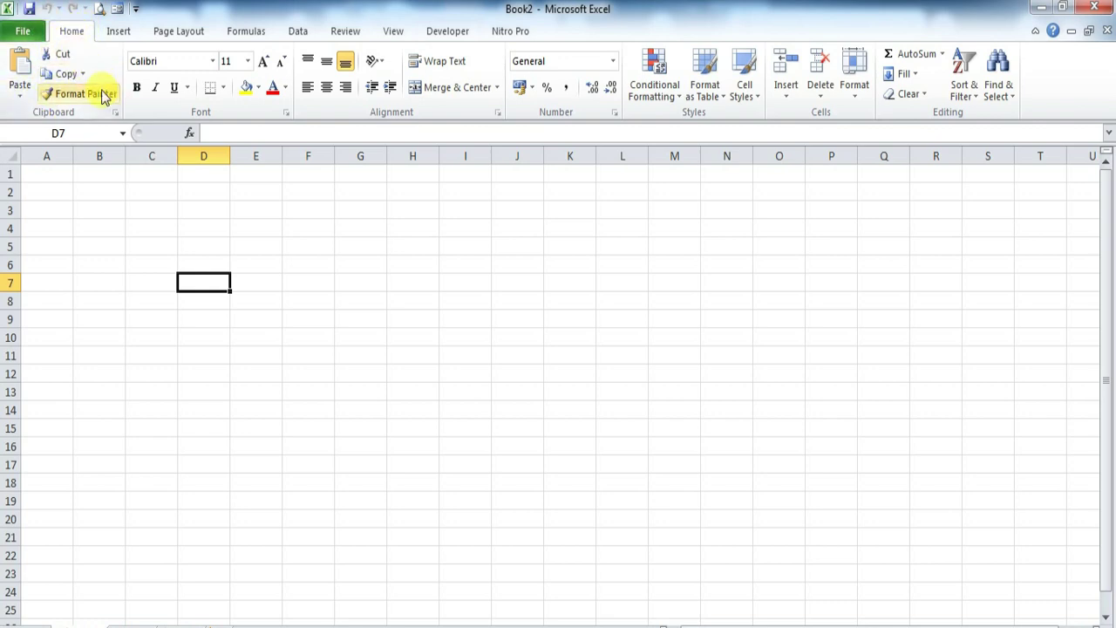
pyautogui.click(20, 94)
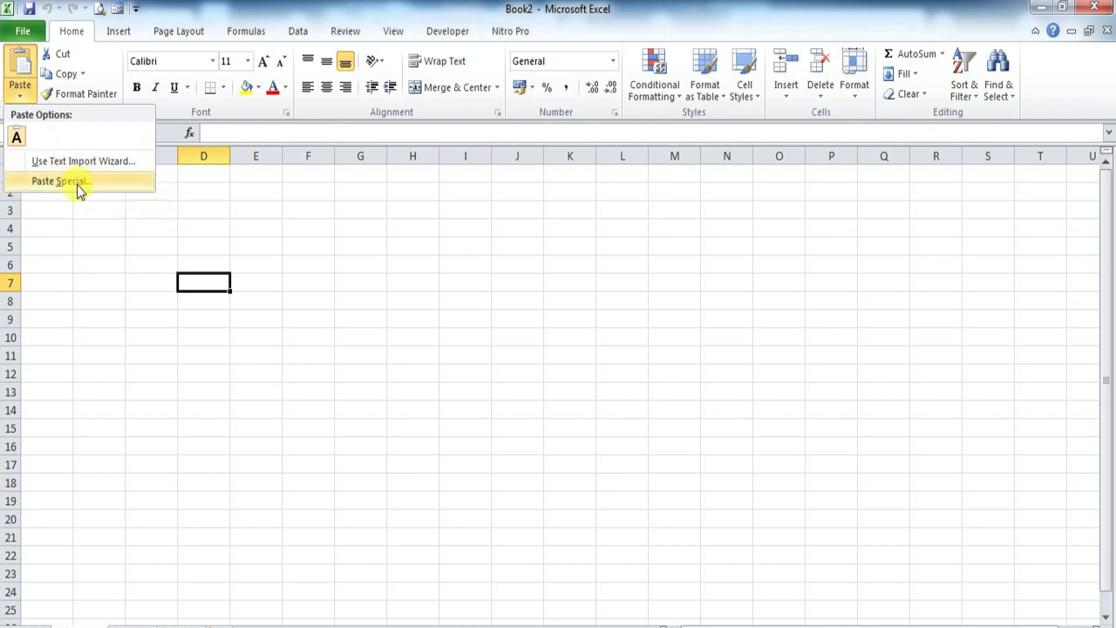
pyautogui.click(205, 207)
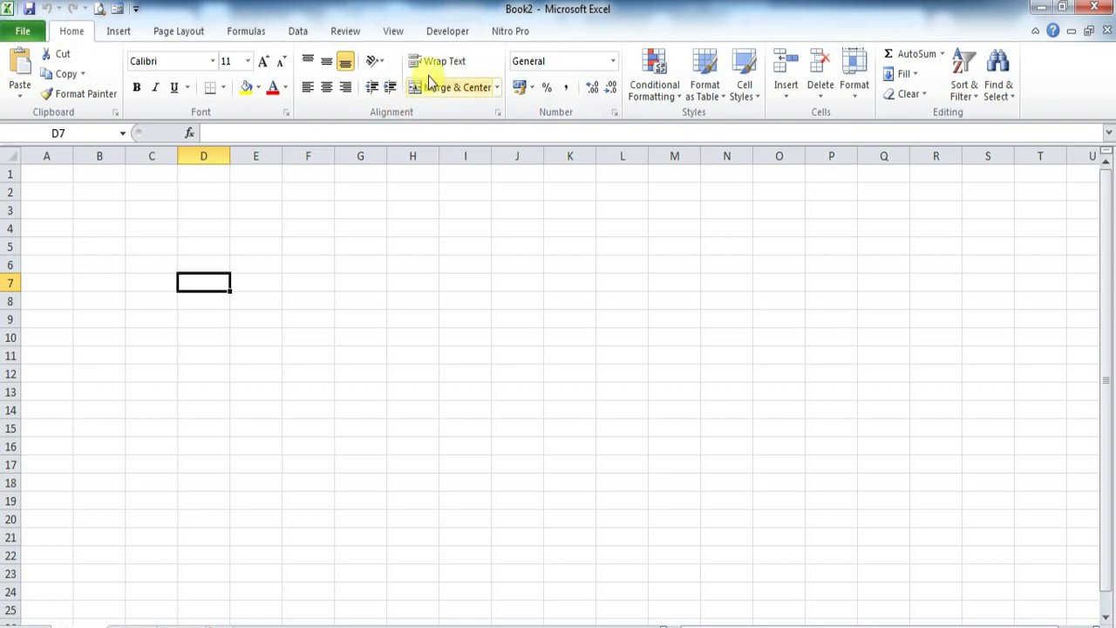
# Set the font of cell B5 to Times New Roman
pyautogui.click(98, 246)
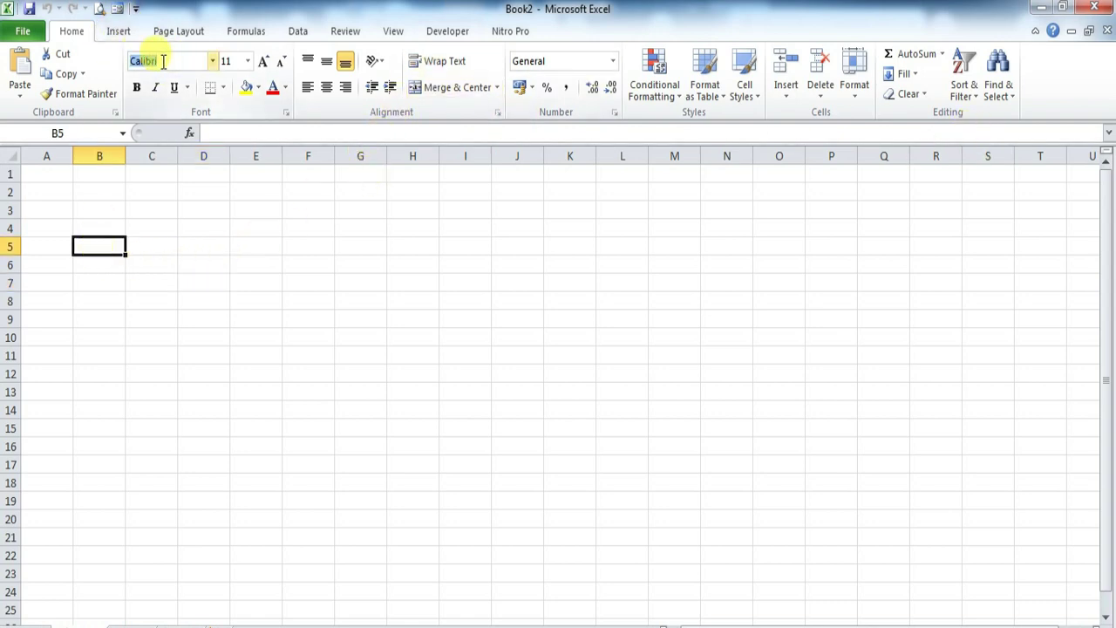
pyautogui.click(214, 61)
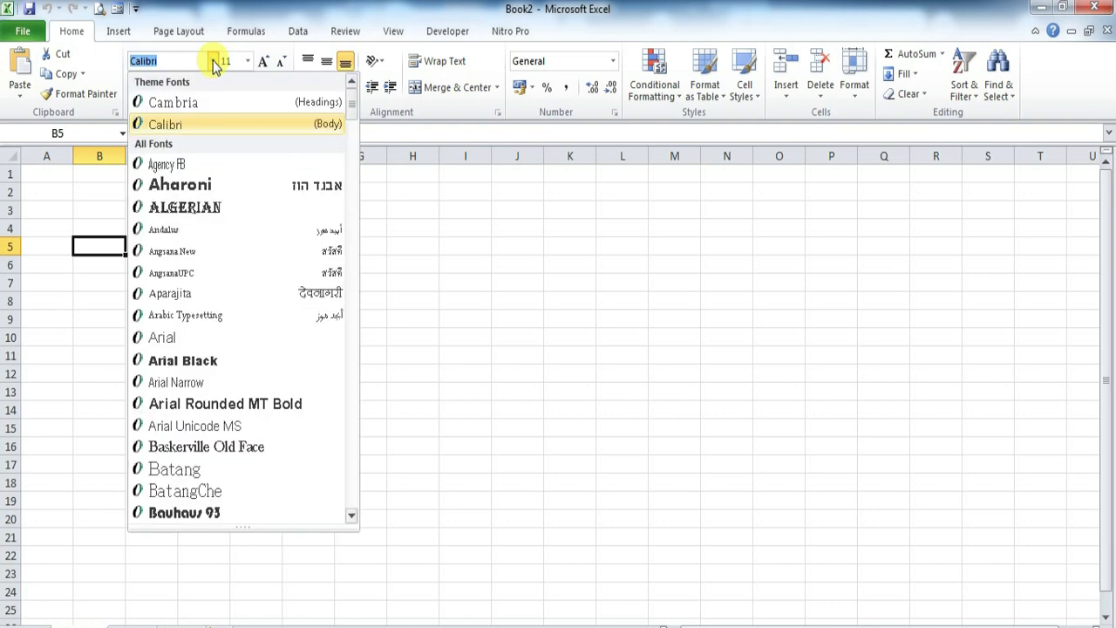
pyautogui.click(191, 58)
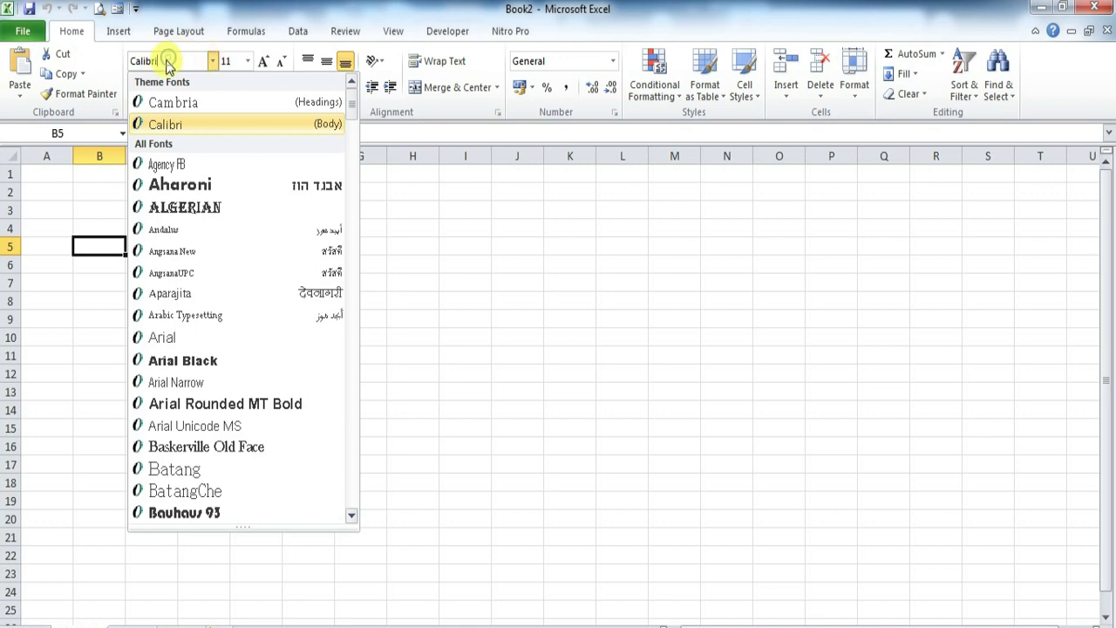
pyautogui.moveTo(172, 62); pyautogui.dragTo(135, 66)
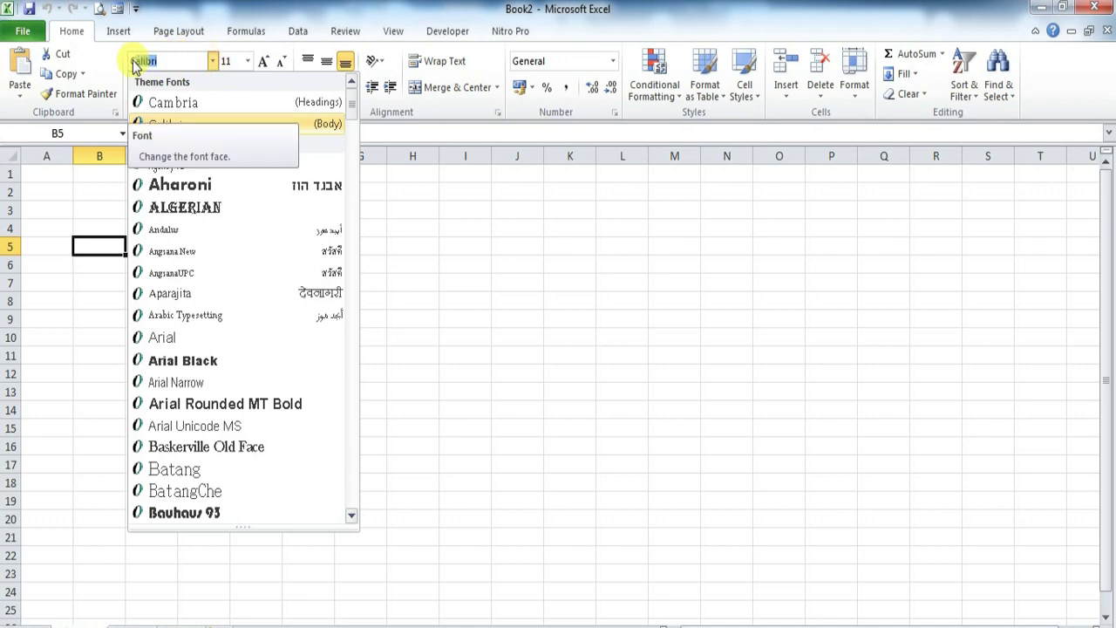
pyautogui.write('Times New Roman')
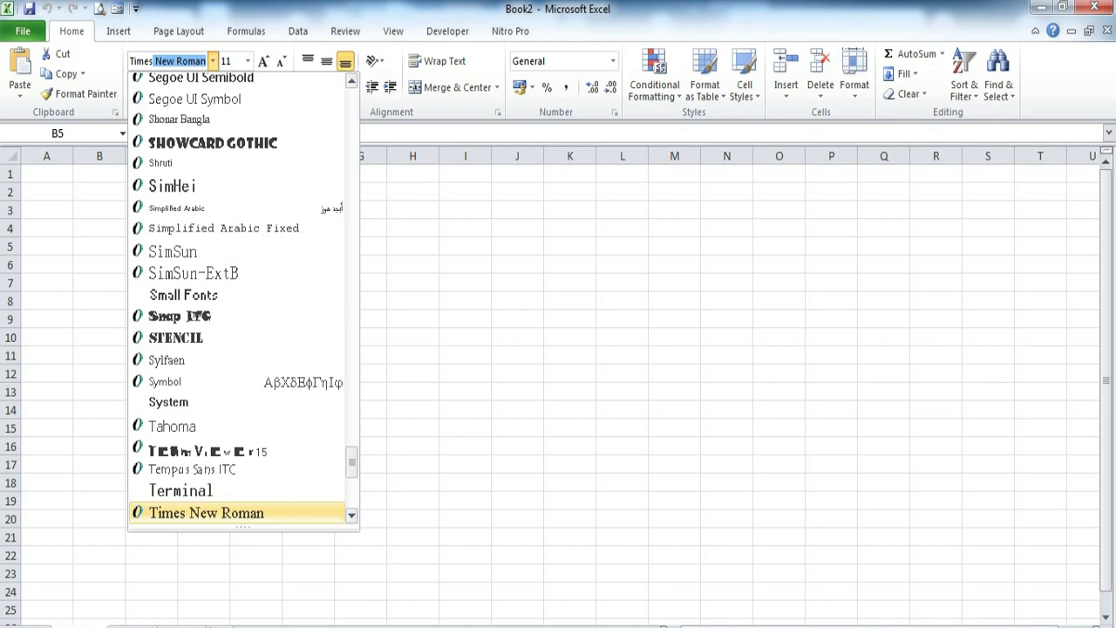
pyautogui.press('Return')
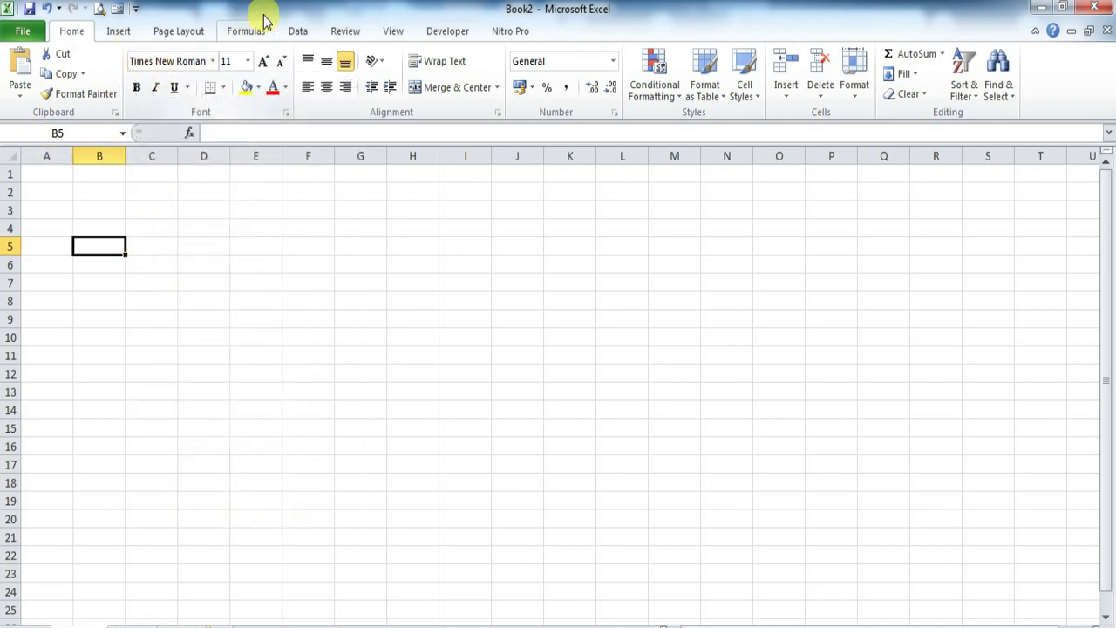
# View the list of font sizes available for cell B5 without changing the size
pyautogui.click(246, 61)
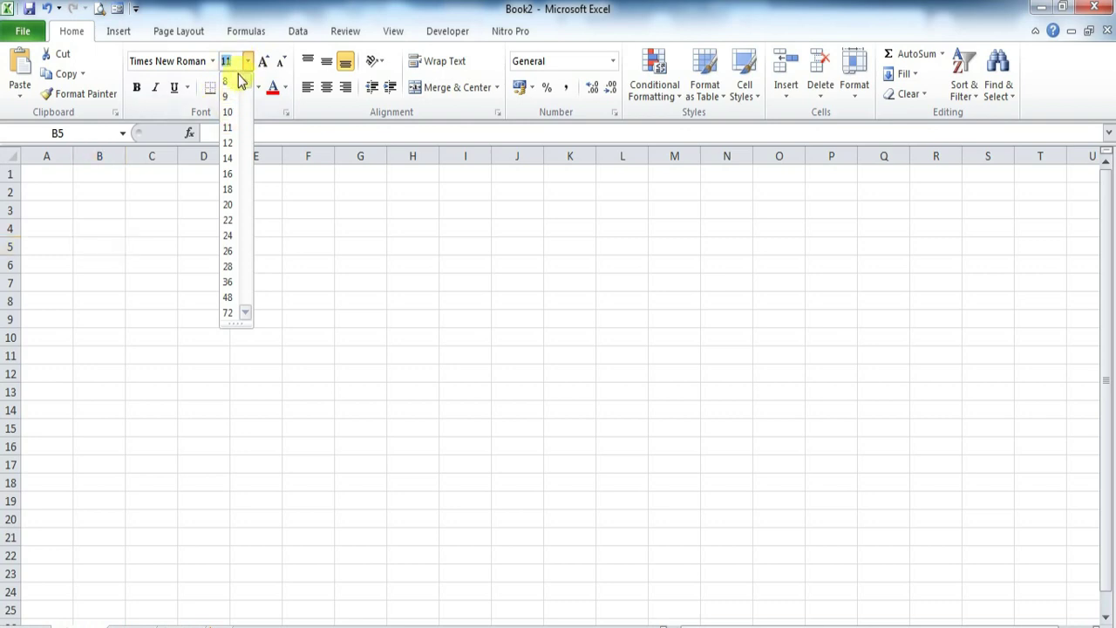
pyautogui.click(99, 301)
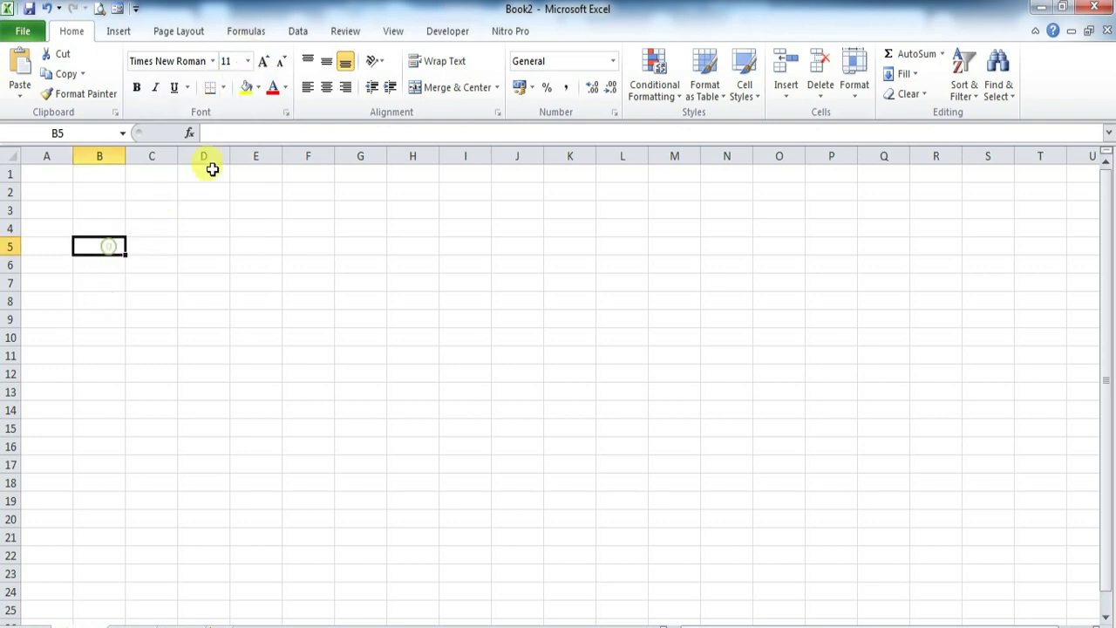
pyautogui.click(247, 61)
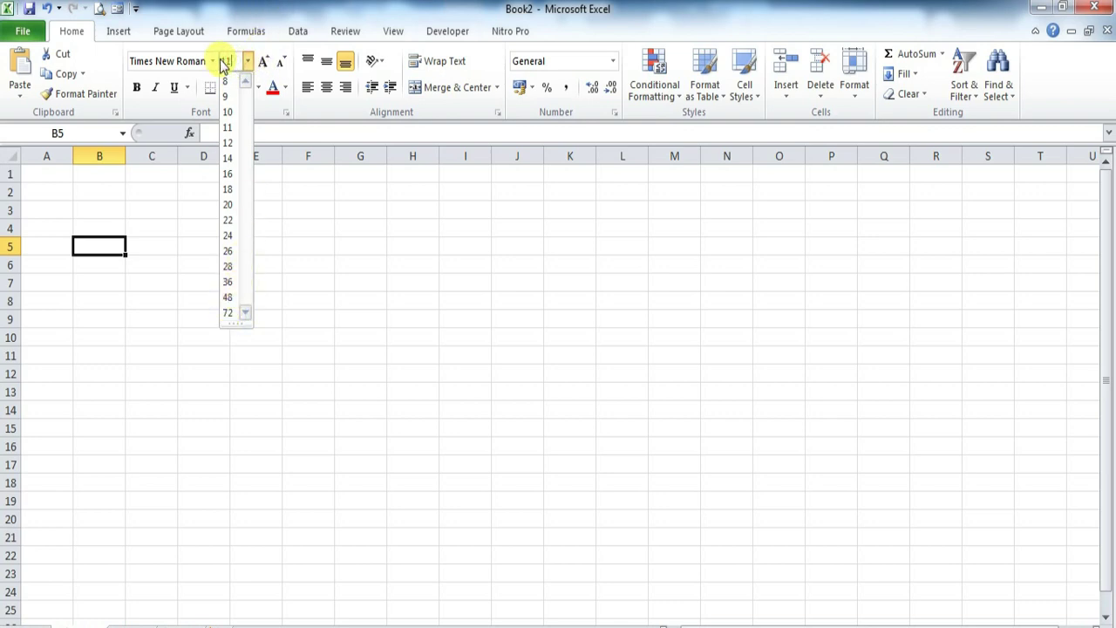
pyautogui.click(278, 198)
# Enter "AKU DAN SAYA" in cell C5 and widen column C so the text fits
pyautogui.click(132, 250)
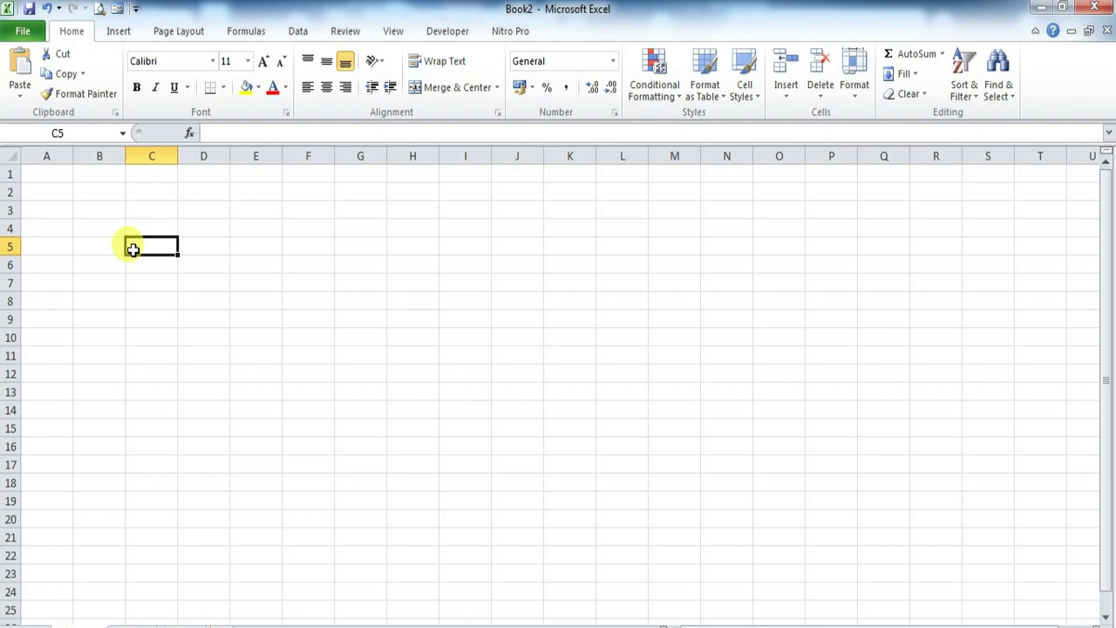
pyautogui.write('AKU DA')
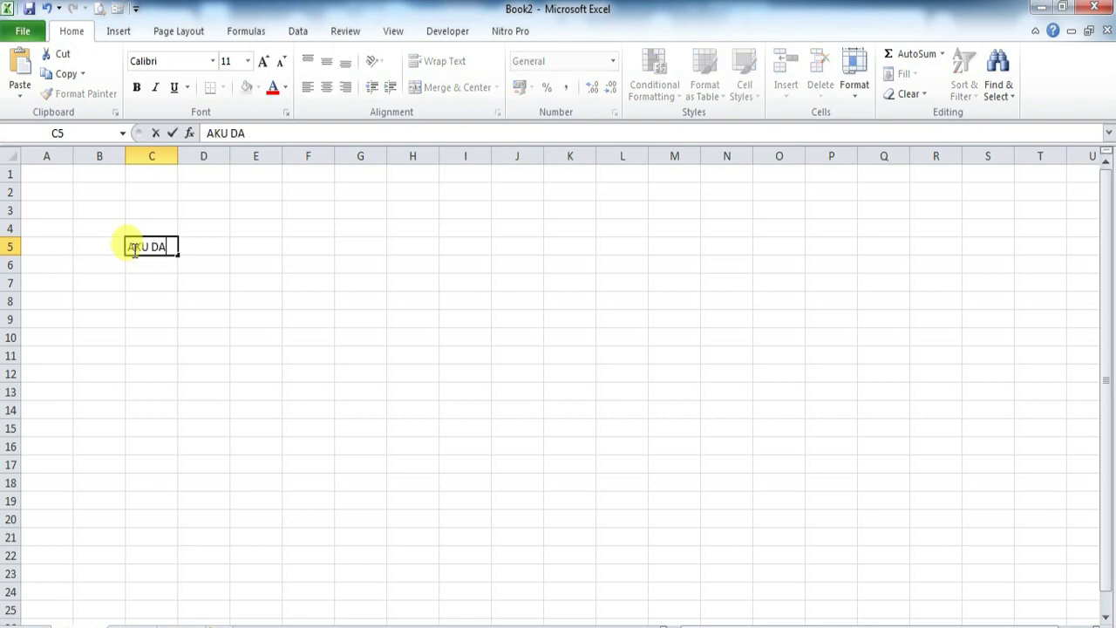
pyautogui.write('N SAYA')
pyautogui.click(206, 318)
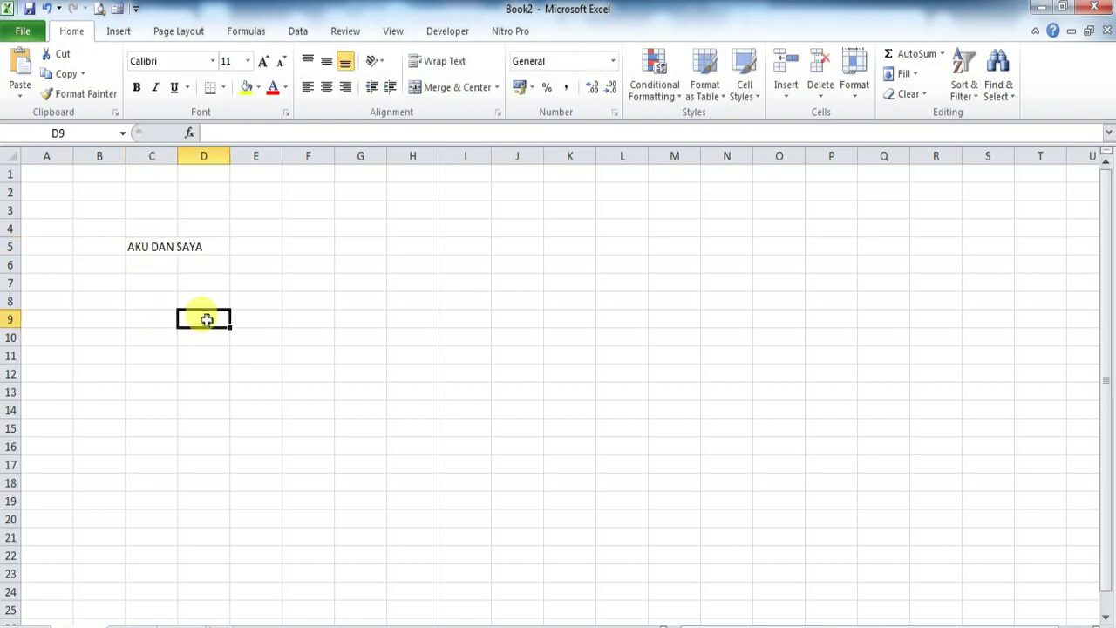
pyautogui.moveTo(177, 155); pyautogui.dragTo(241, 155)
# Set the font size to 12 for the text in C5 and for the empty cell D5
pyautogui.click(192, 246)
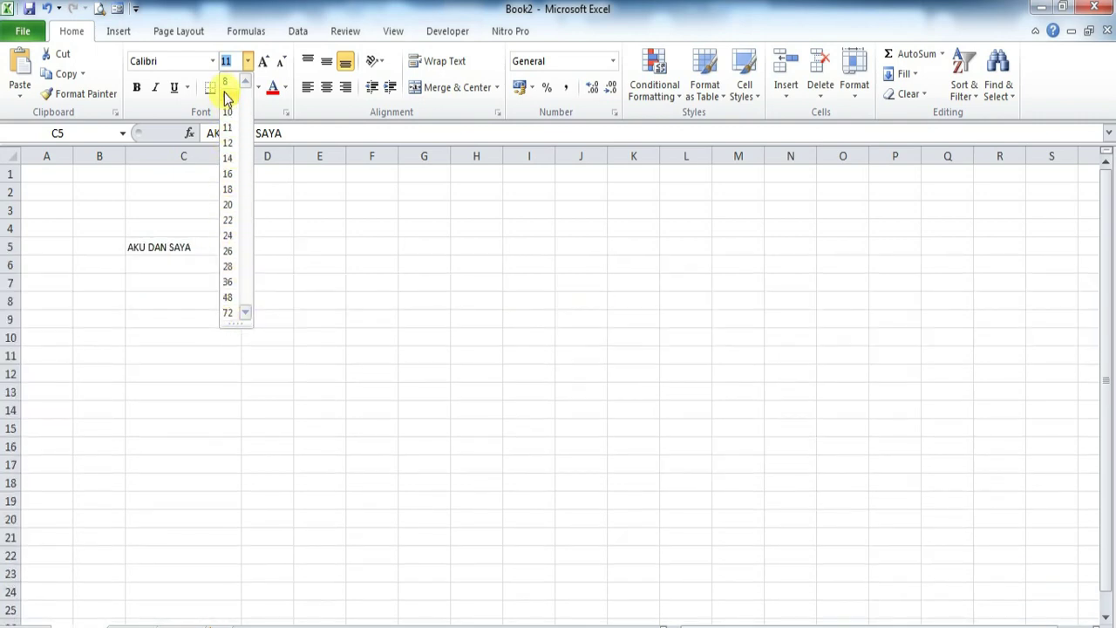
pyautogui.click(227, 144)
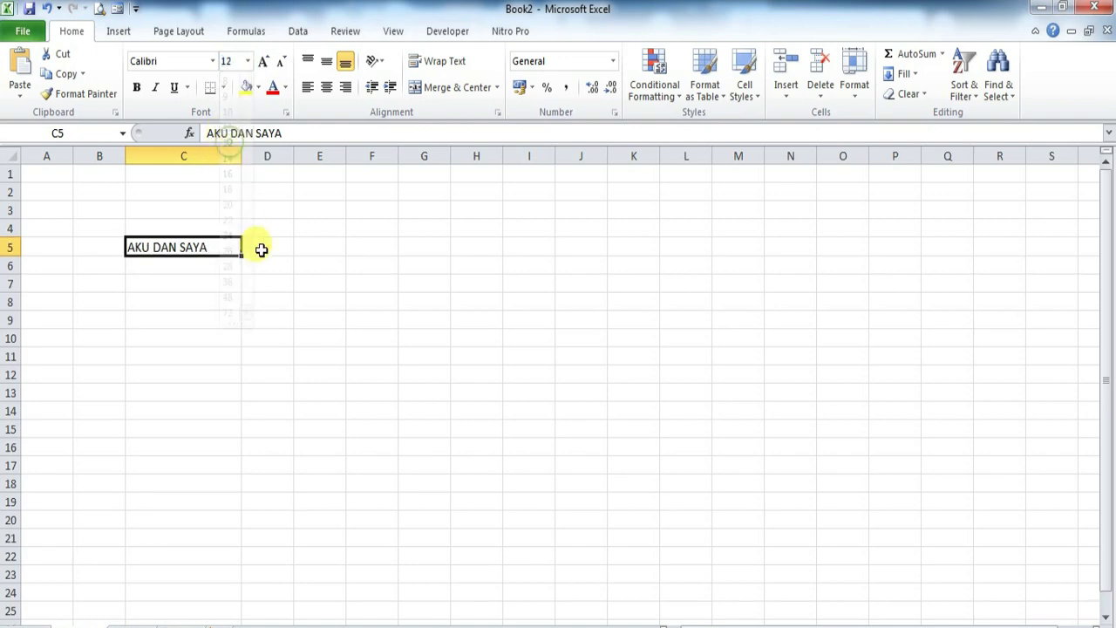
pyautogui.click(262, 245)
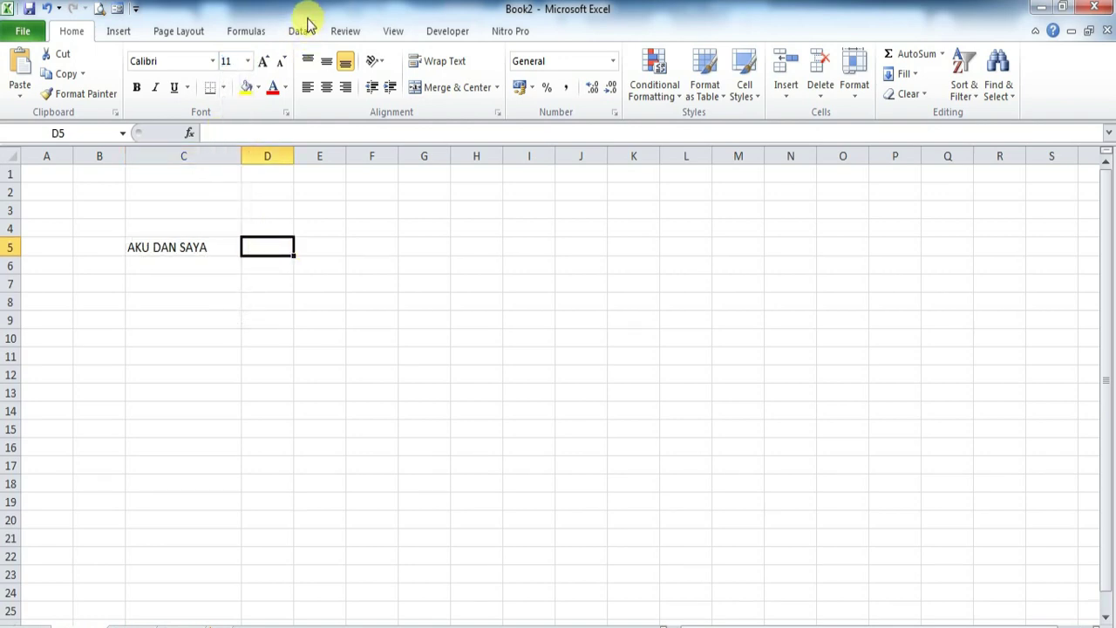
pyautogui.click(269, 65)
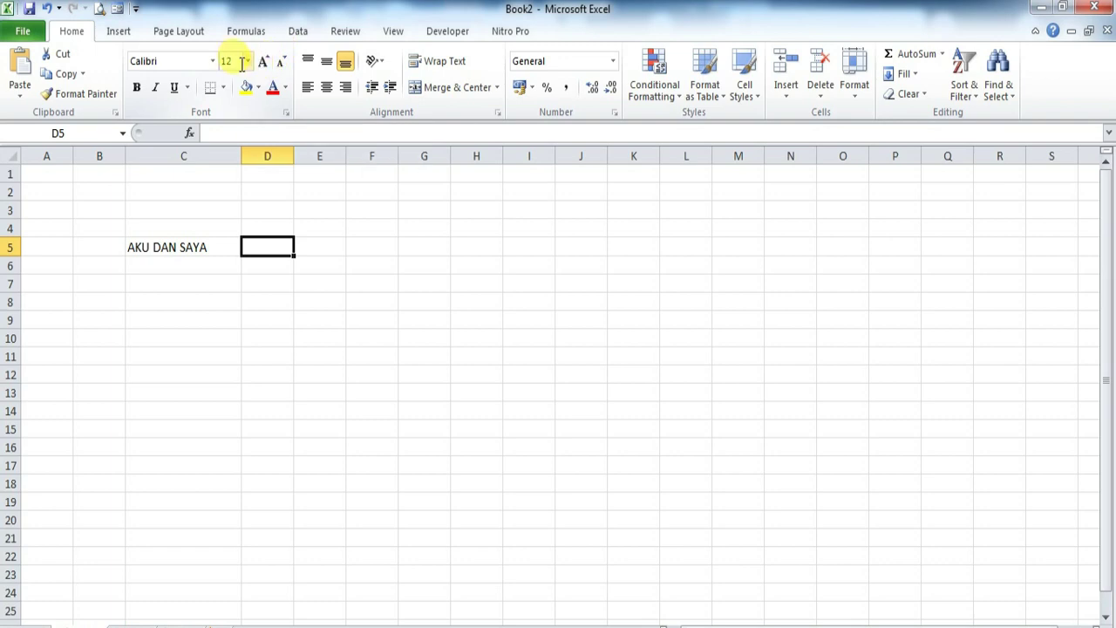
pyautogui.click(154, 248)
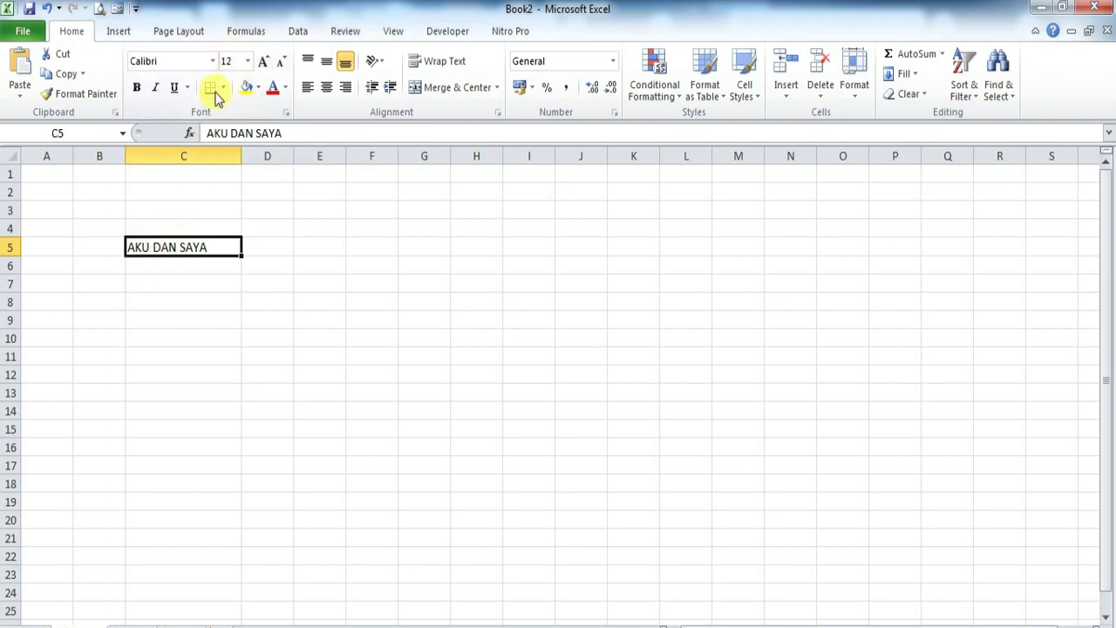
# Set the font size of C5 to 14 and enlarge it in increments to 18
pyautogui.click(248, 61)
pyautogui.click(228, 161)
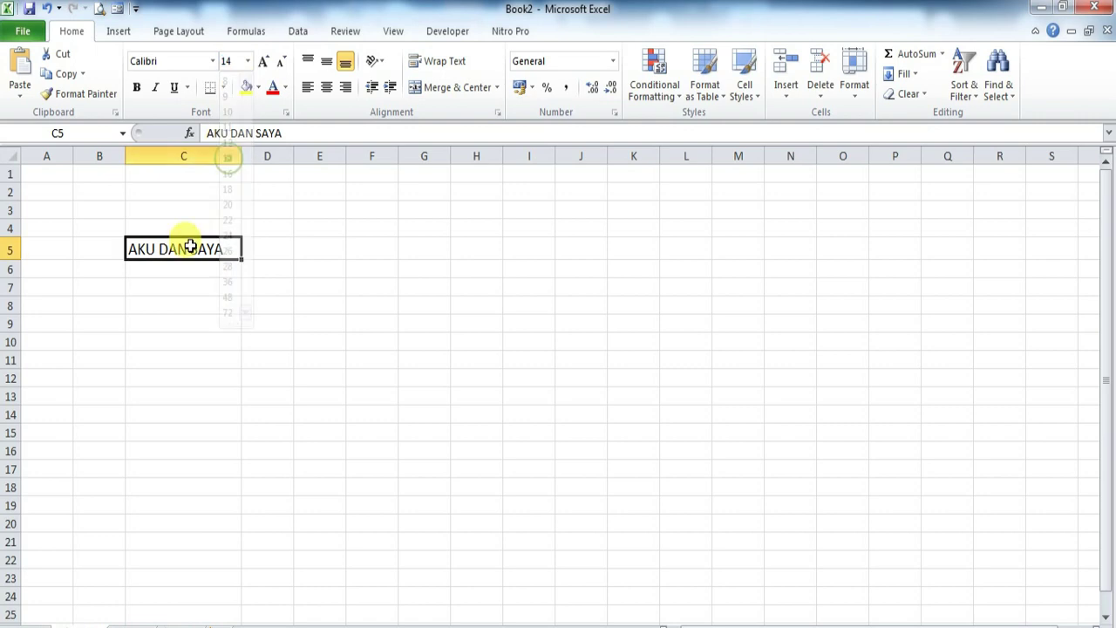
pyautogui.click(265, 62)
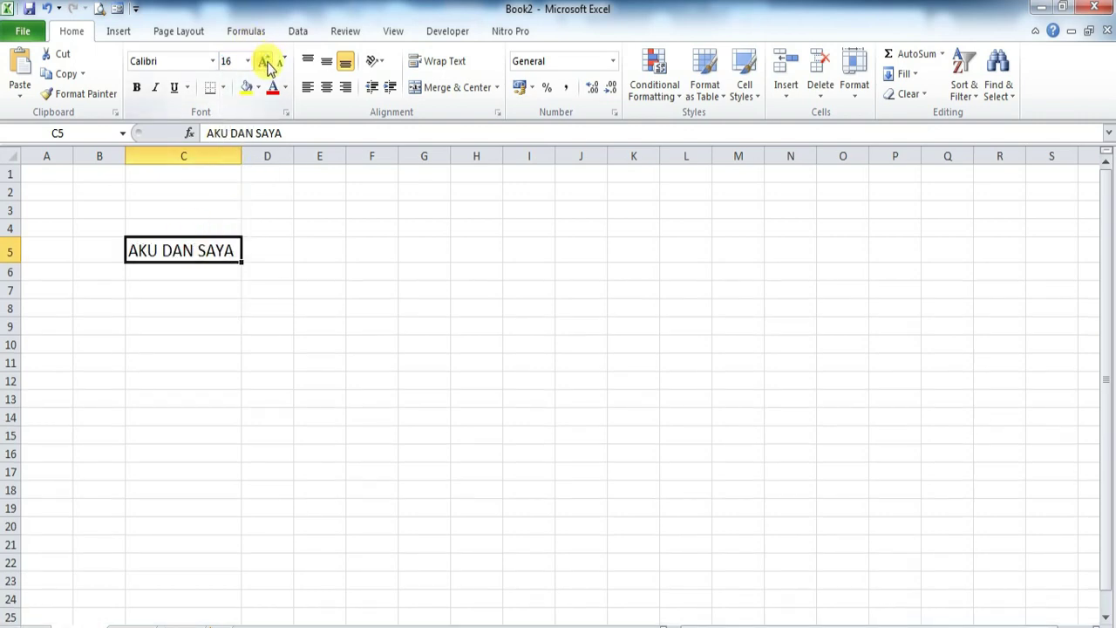
pyautogui.click(266, 62)
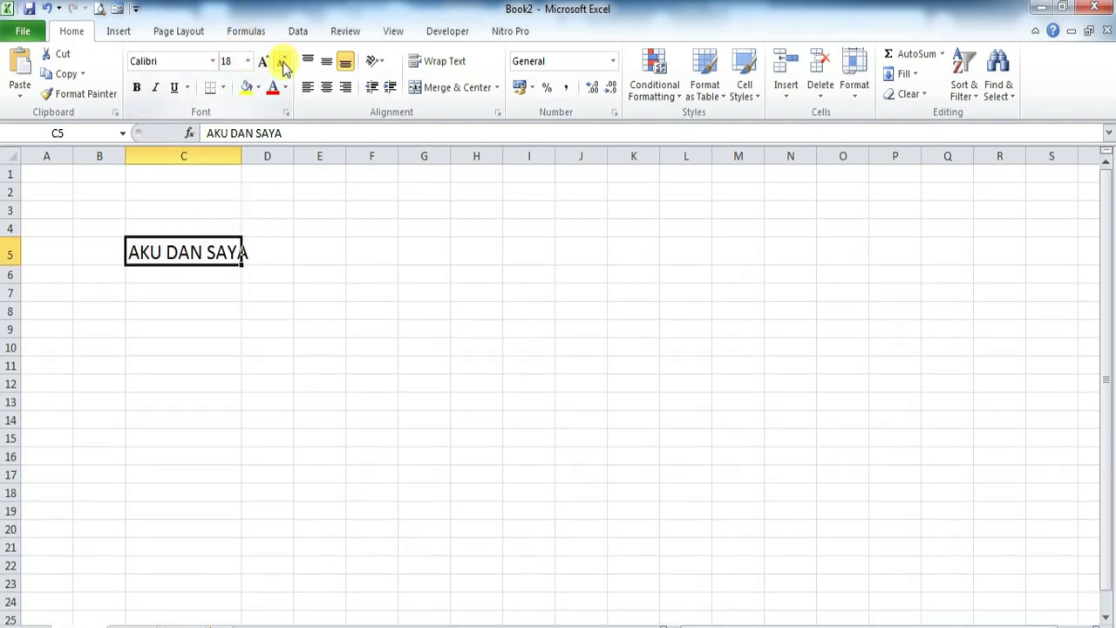
# Shrink the font size of the text in C5 in increments down to 12
pyautogui.click(284, 63)
pyautogui.click(284, 63)
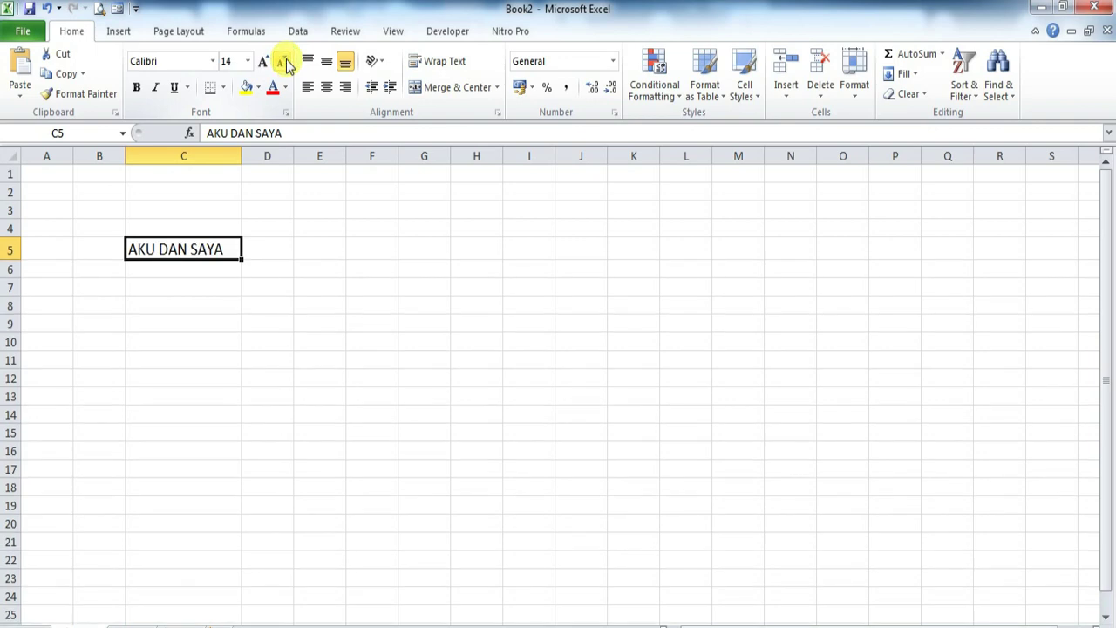
pyautogui.click(284, 62)
# Increase the font size of C5 by one increment to 14 and decrease it back to 12
pyautogui.click(248, 62)
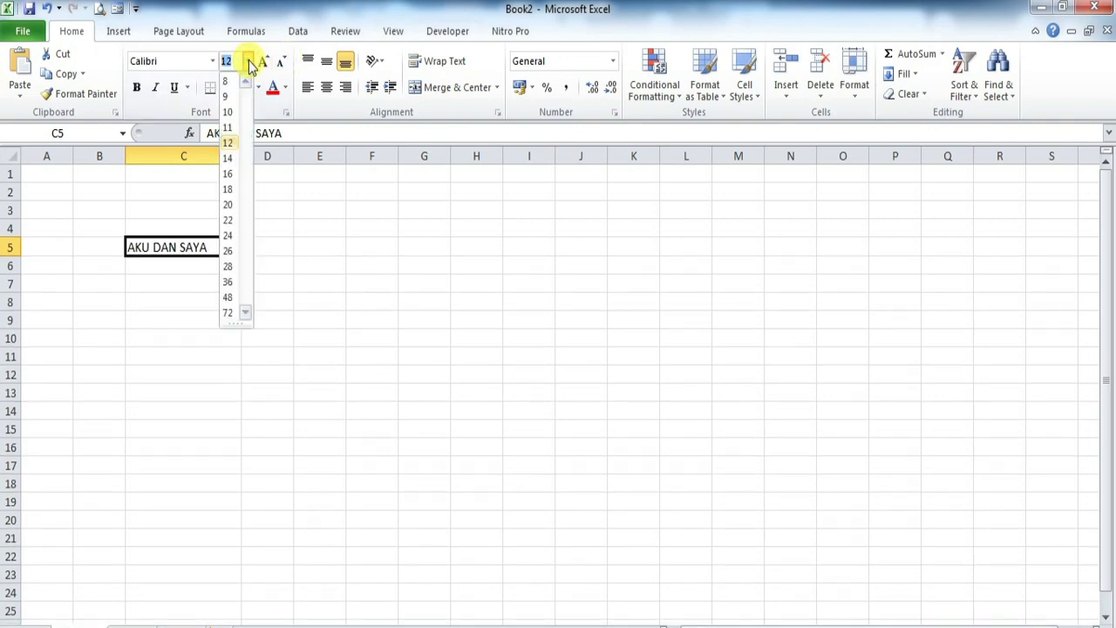
pyautogui.click(251, 63)
pyautogui.click(267, 62)
pyautogui.click(270, 64)
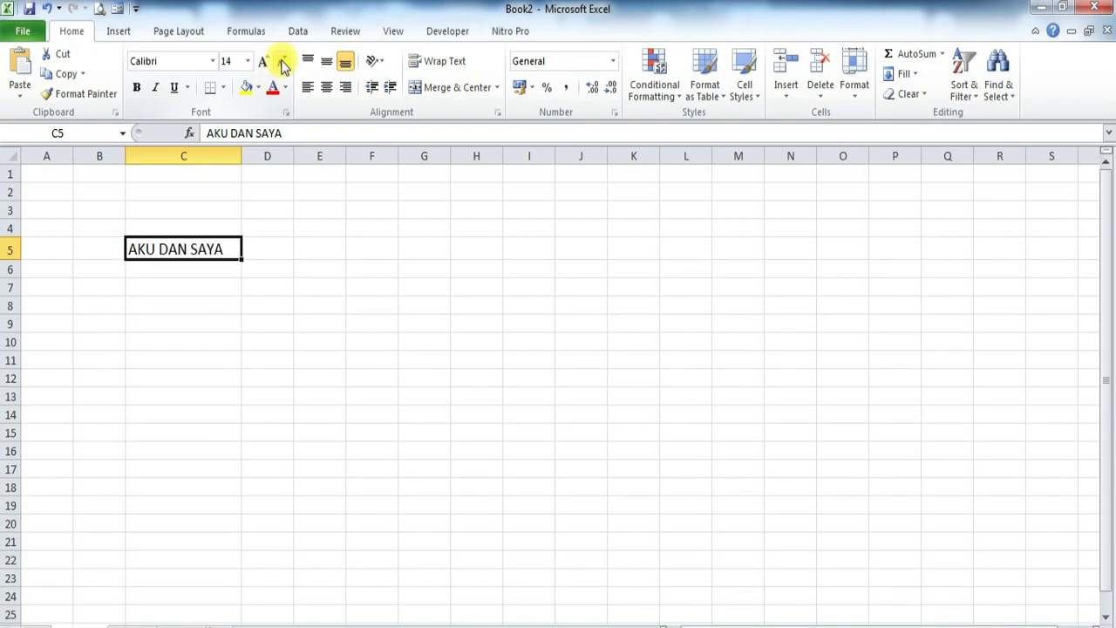
pyautogui.click(284, 63)
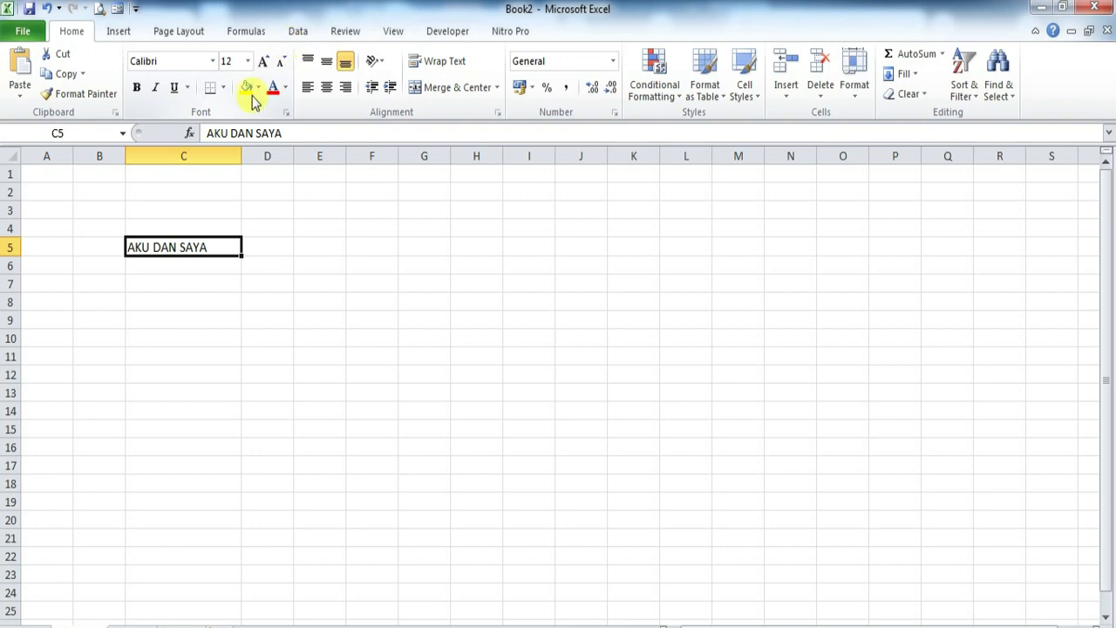
# View the underline styles available for cell C5 without applying one
pyautogui.click(186, 88)
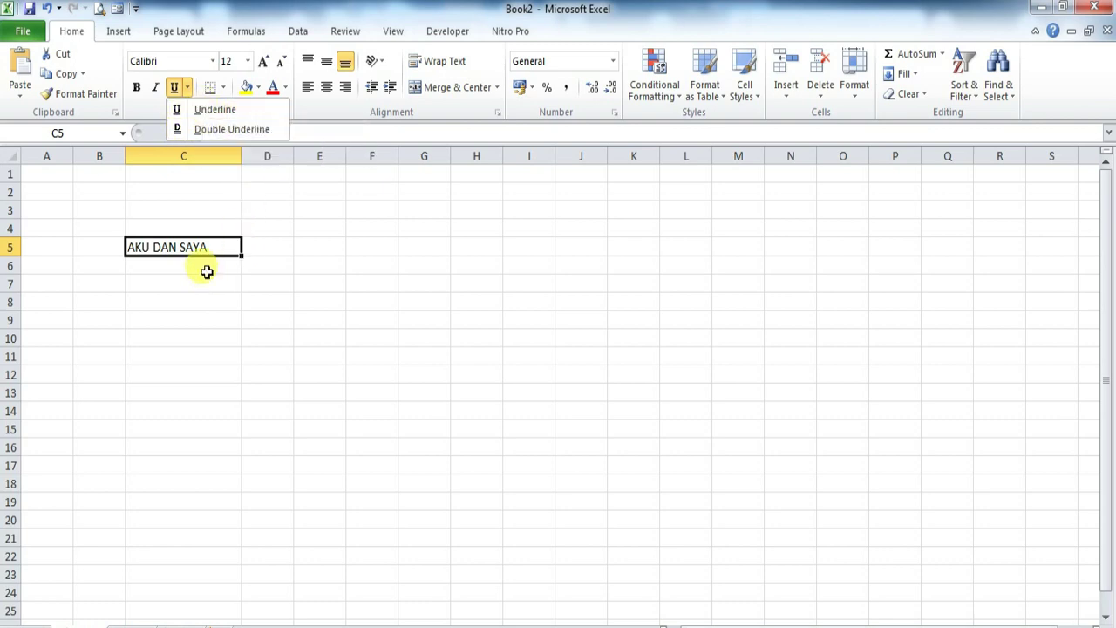
pyautogui.click(176, 244)
pyautogui.click(188, 289)
pyautogui.click(189, 251)
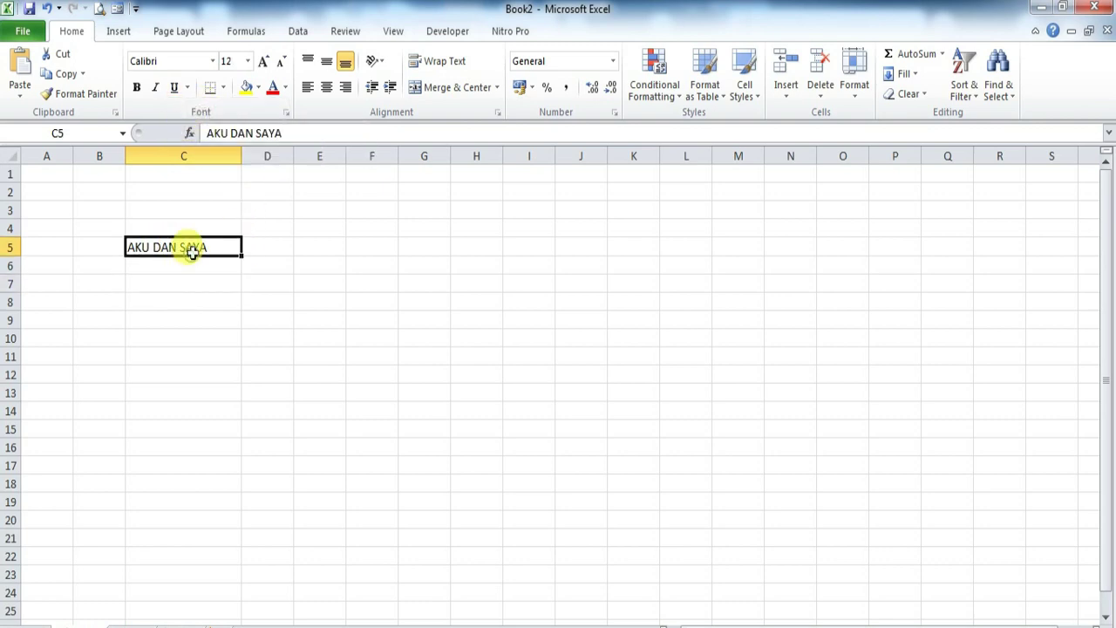
# Apply and remove bold, followed by italic, on the text in C5
pyautogui.click(137, 87)
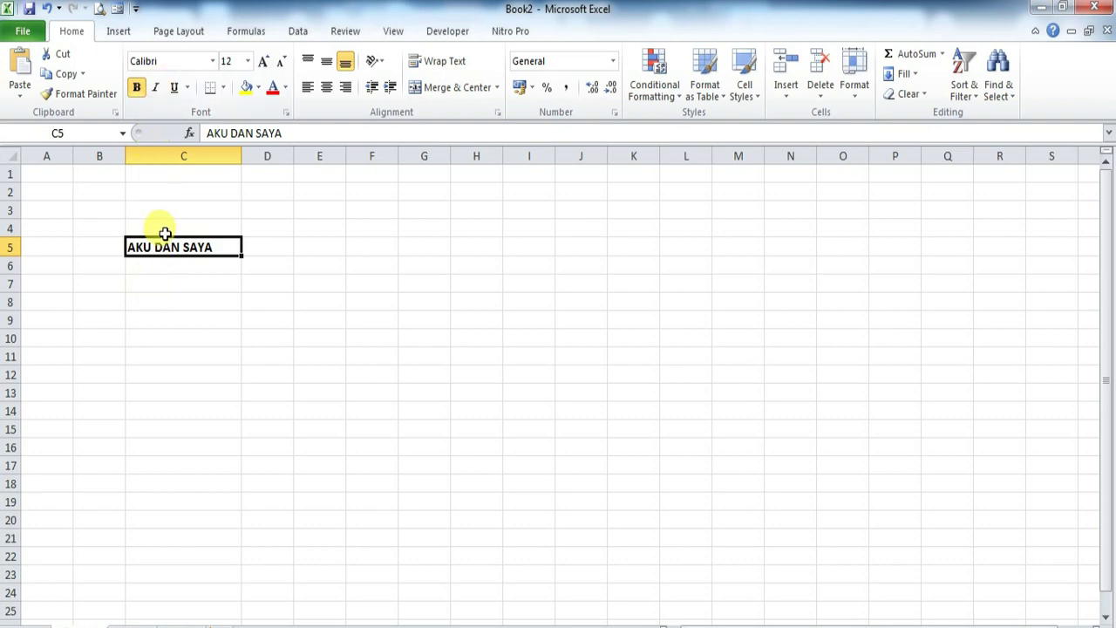
pyautogui.click(136, 87)
pyautogui.click(155, 87)
pyautogui.click(158, 283)
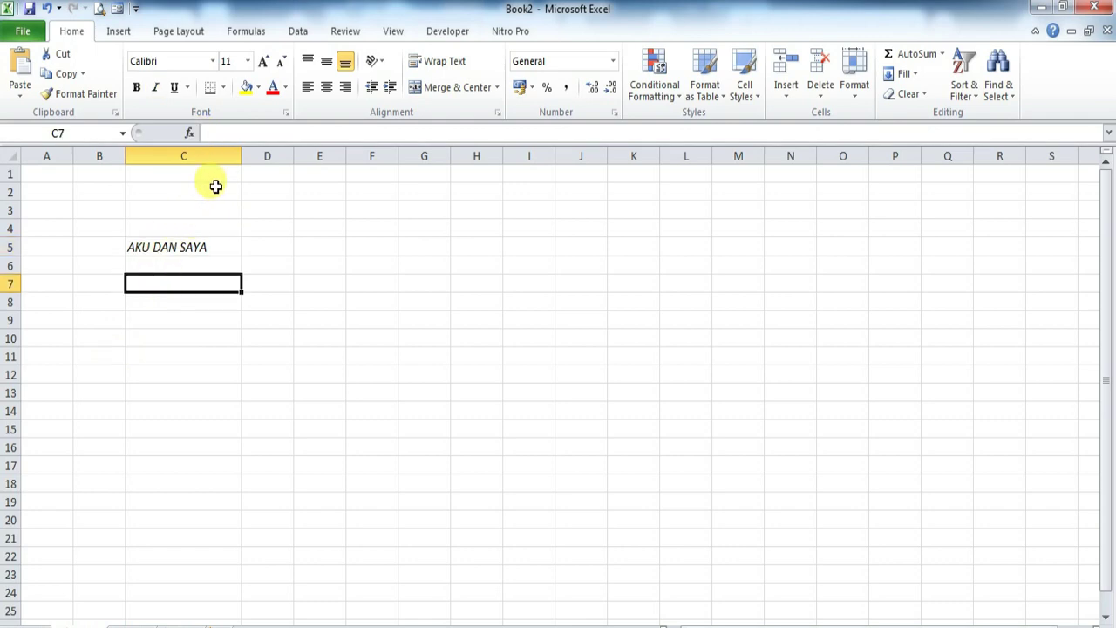
pyautogui.click(155, 247)
pyautogui.click(156, 88)
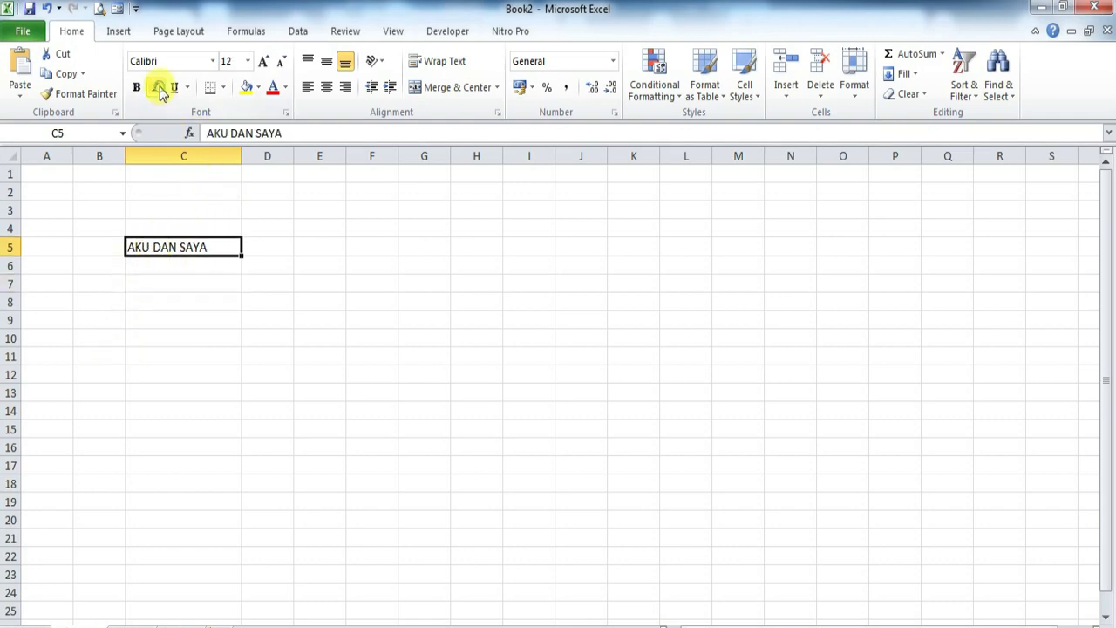
# Apply a single underline to the text in C5 and remove it again
pyautogui.click(175, 88)
pyautogui.click(185, 337)
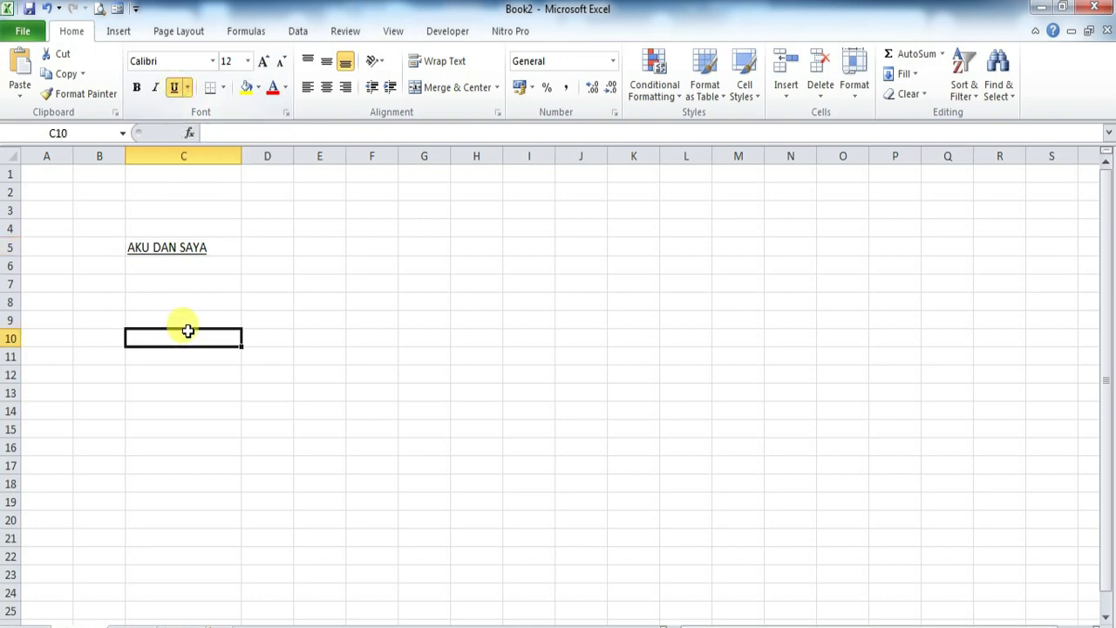
pyautogui.click(169, 251)
pyautogui.click(178, 89)
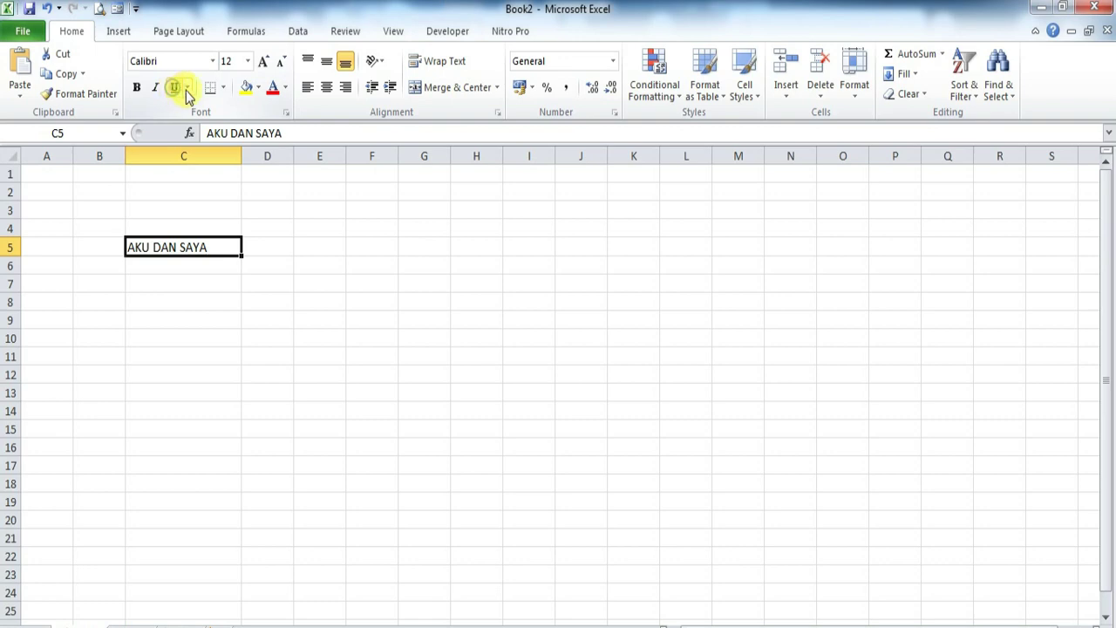
# Apply a double underline to the text in C5 and remove it again
pyautogui.click(186, 88)
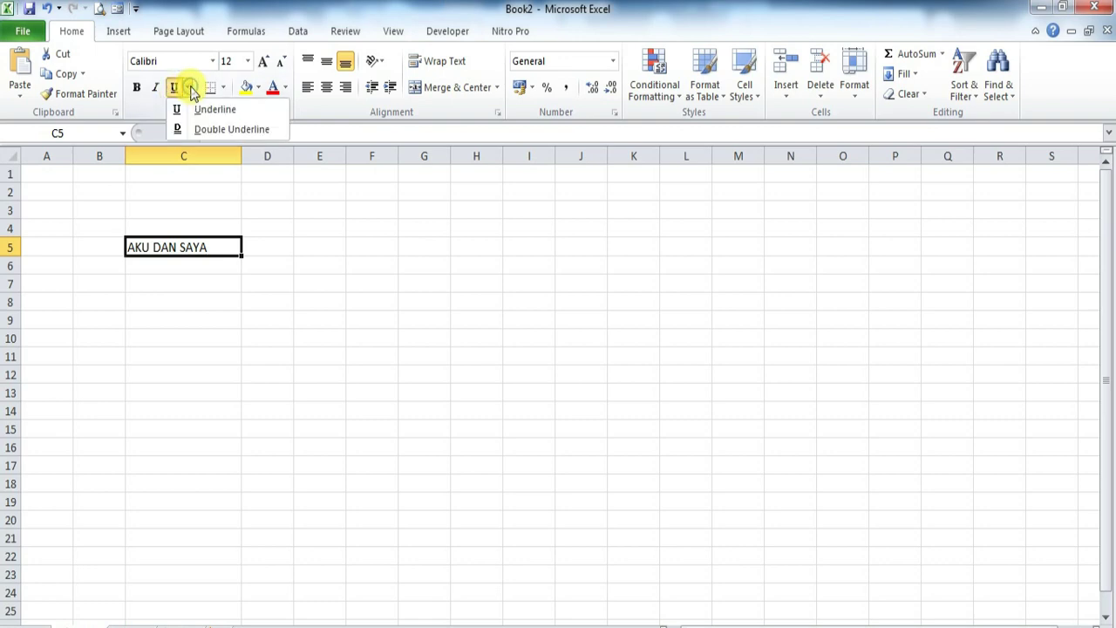
pyautogui.click(208, 135)
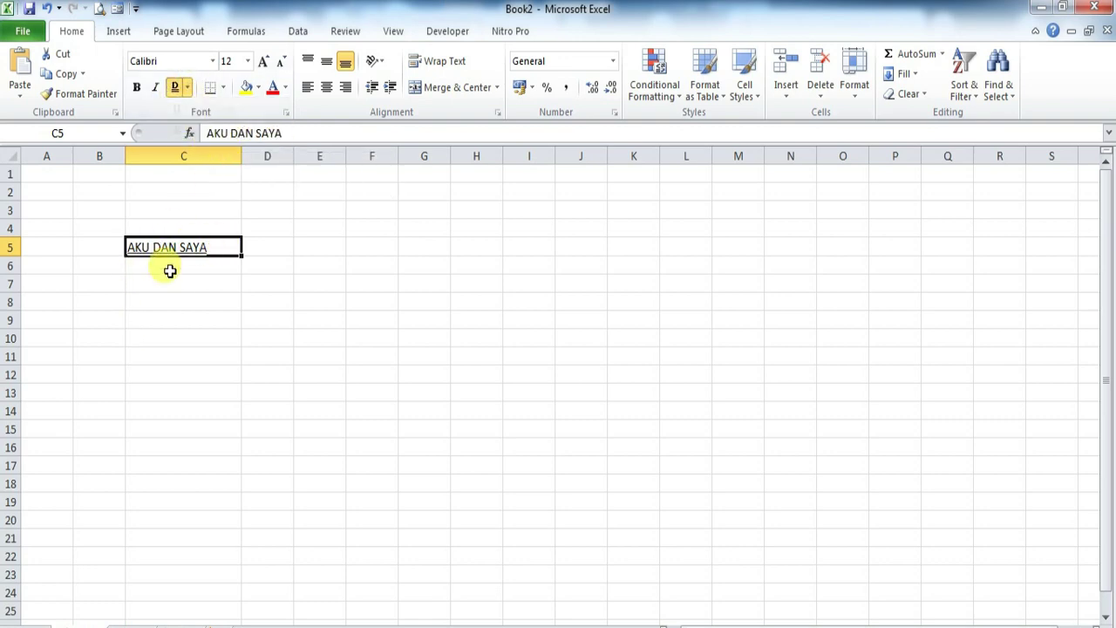
pyautogui.click(165, 279)
pyautogui.click(169, 251)
pyautogui.click(177, 88)
pyautogui.click(150, 412)
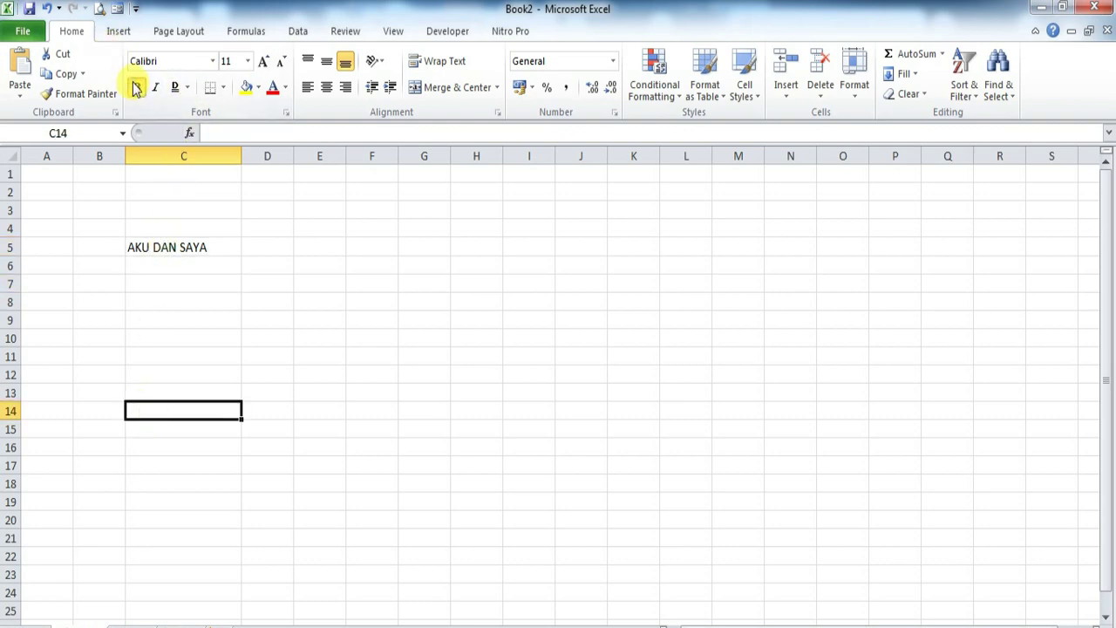
# Apply the single Underline style to the empty cell C14
pyautogui.click(191, 87)
pyautogui.click(200, 110)
pyautogui.click(178, 253)
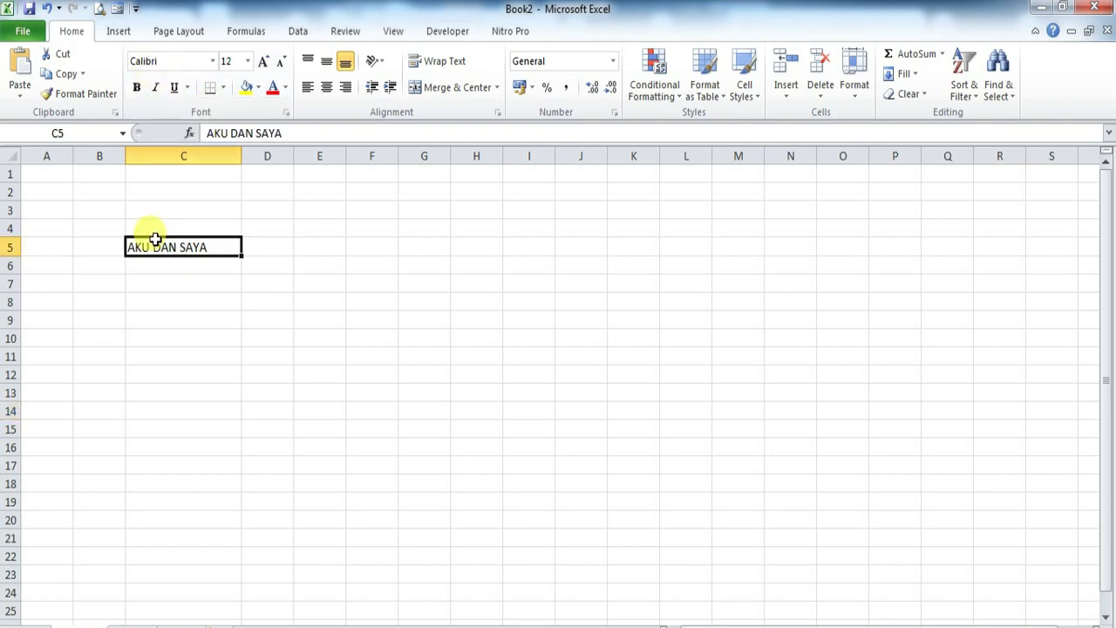
# Make the text in C5 bold and switch it back to regular weight
pyautogui.click(186, 284)
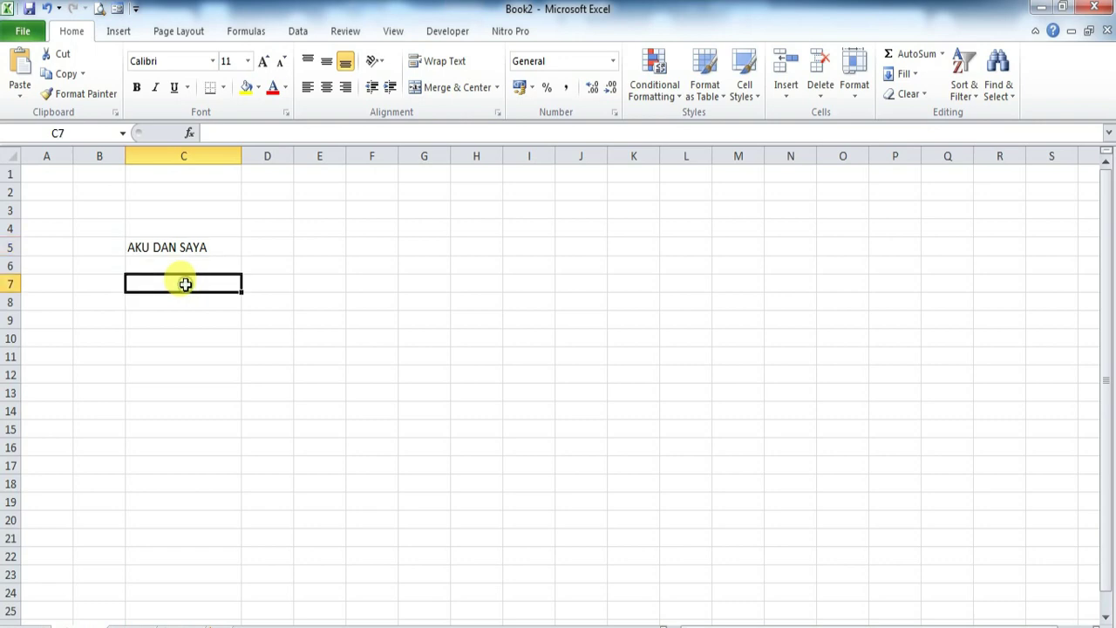
pyautogui.click(165, 248)
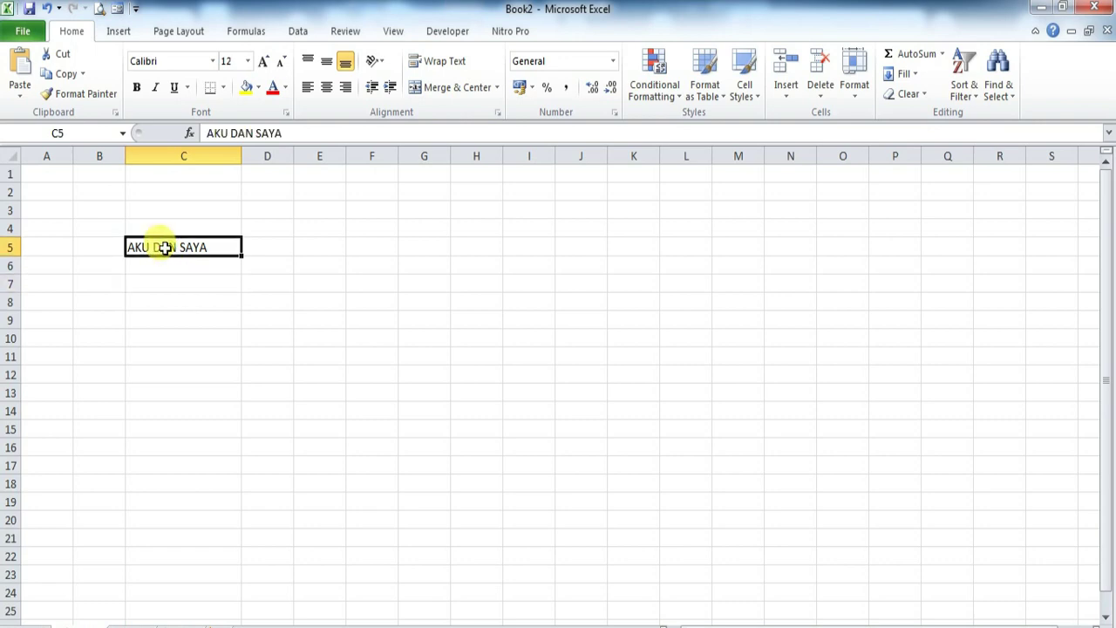
pyautogui.hotkey('ctrl', 'b')
pyautogui.click(197, 319)
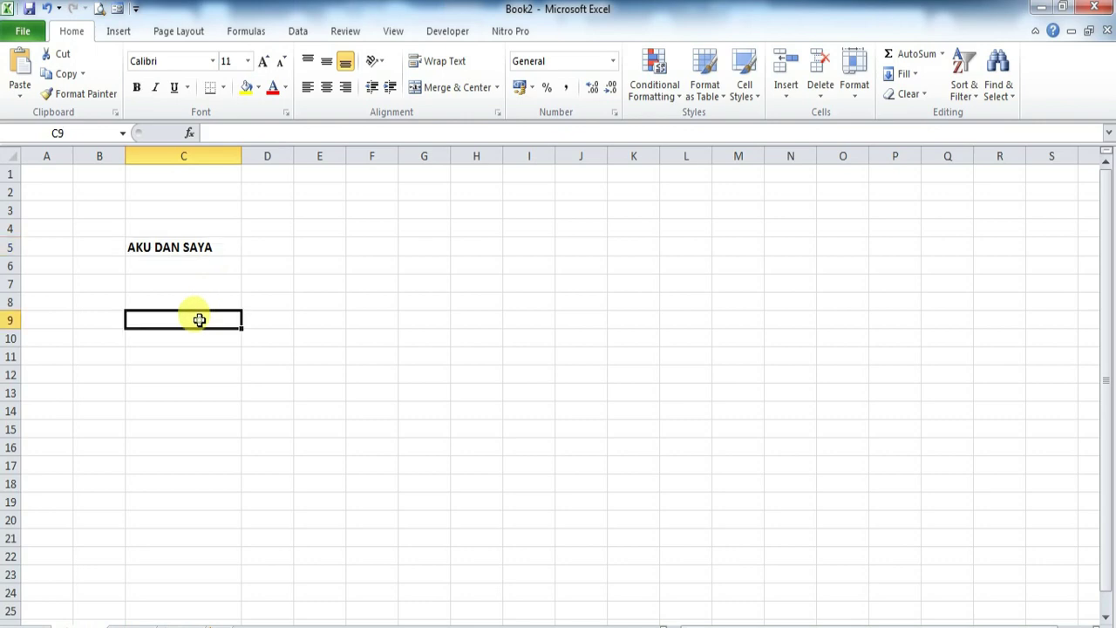
pyautogui.click(166, 249)
pyautogui.hotkey('ctrl', 'b')
pyautogui.click(209, 299)
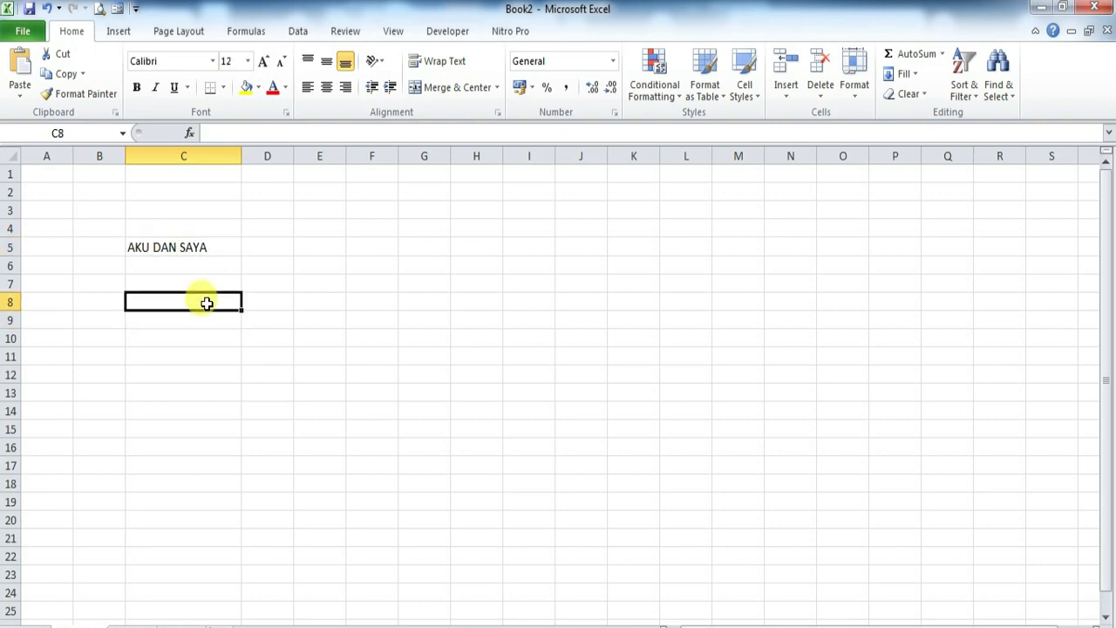
# Apply and remove italic, followed by a single underline, on the text in C5
pyautogui.click(181, 248)
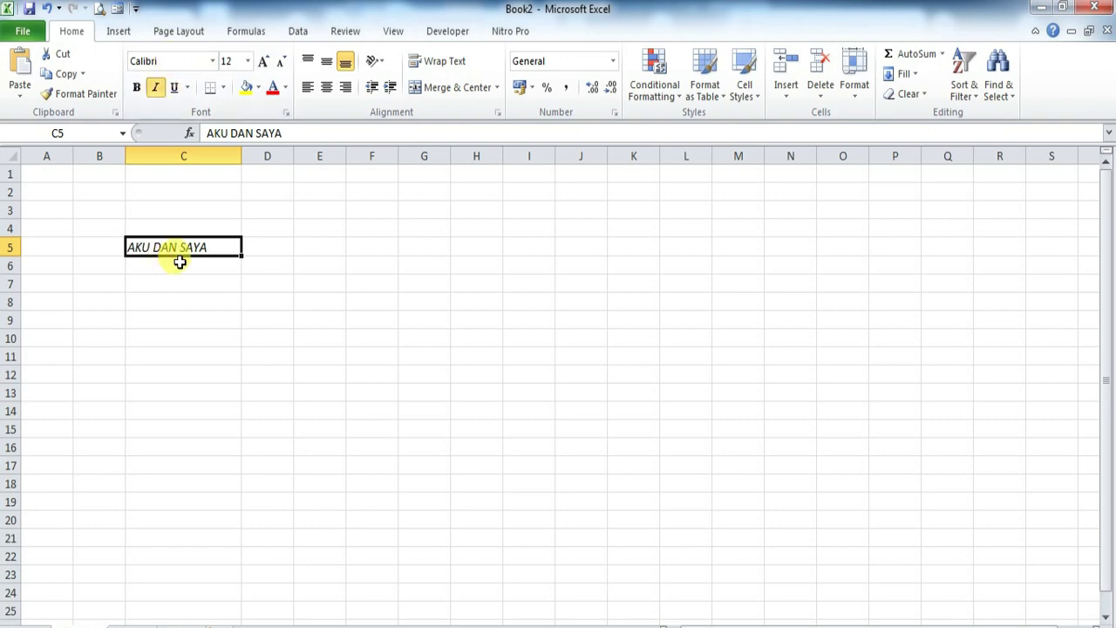
pyautogui.click(180, 261)
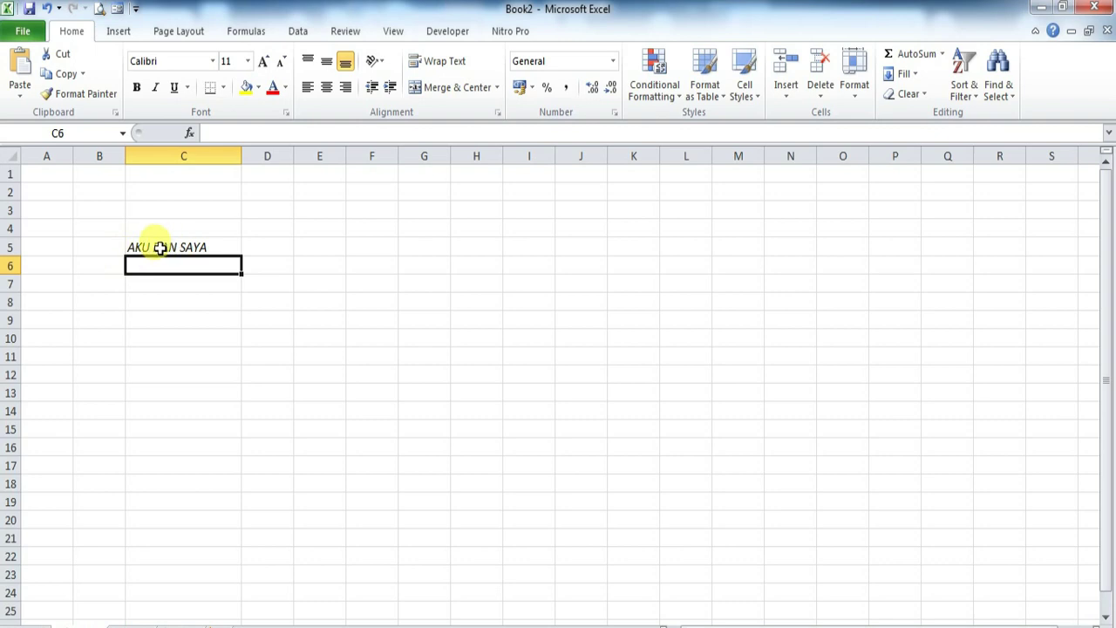
pyautogui.click(177, 247)
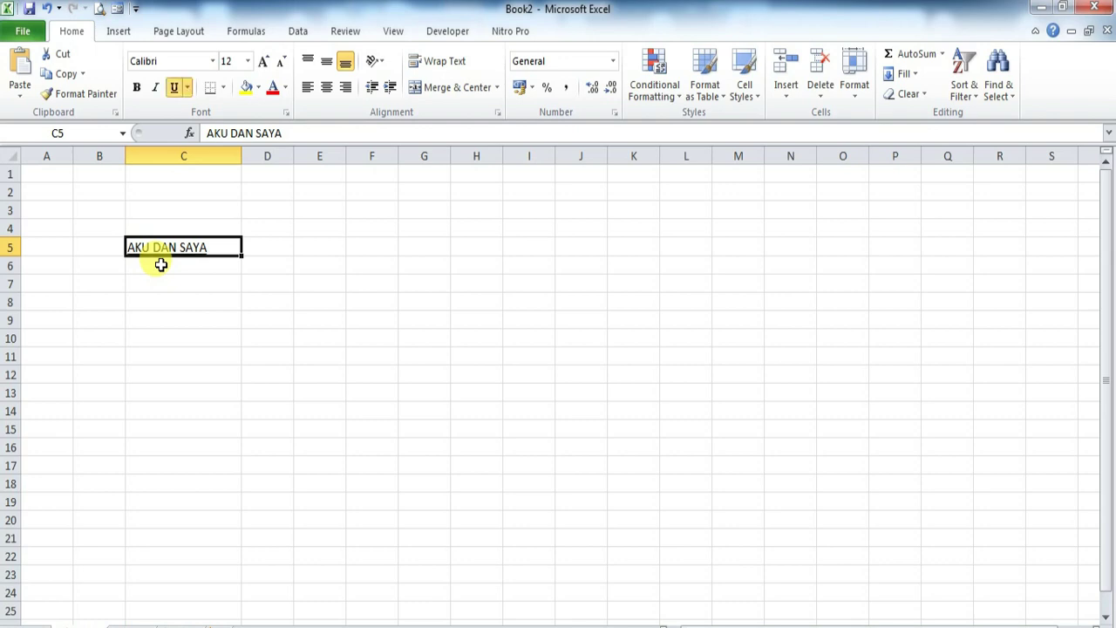
pyautogui.click(219, 285)
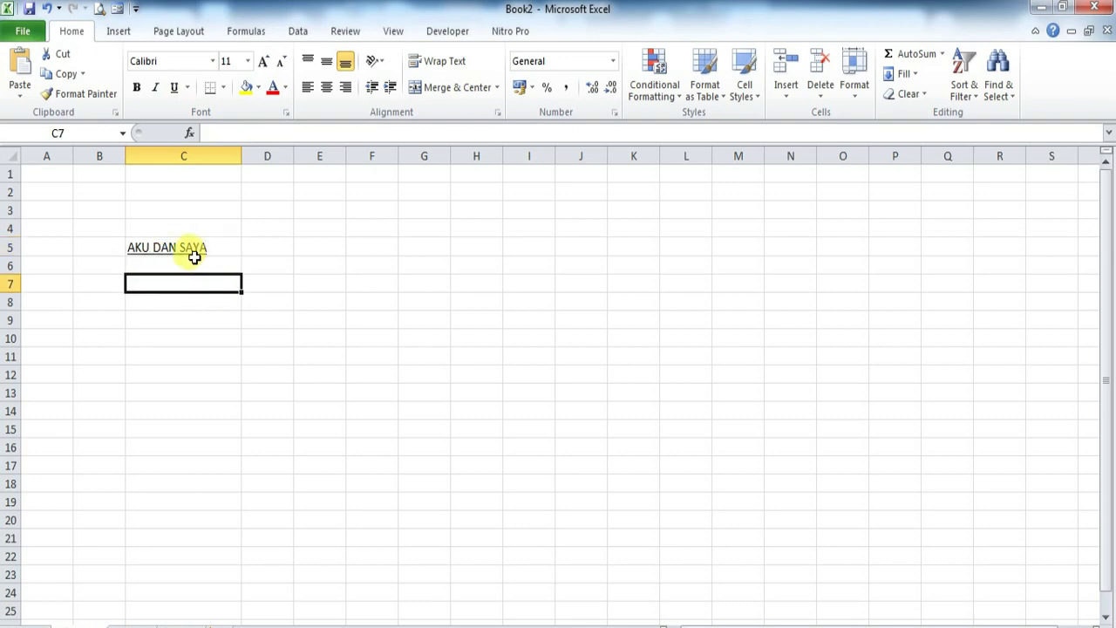
pyautogui.click(194, 257)
pyautogui.click(212, 320)
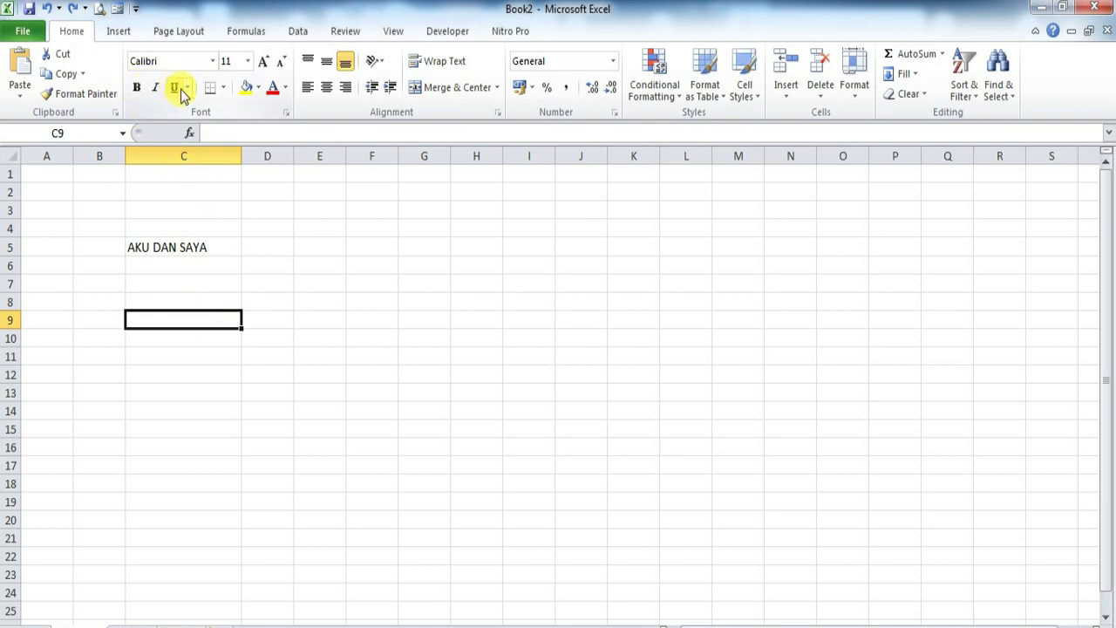
# Examine the border options available for cell C6 without applying any
pyautogui.click(167, 265)
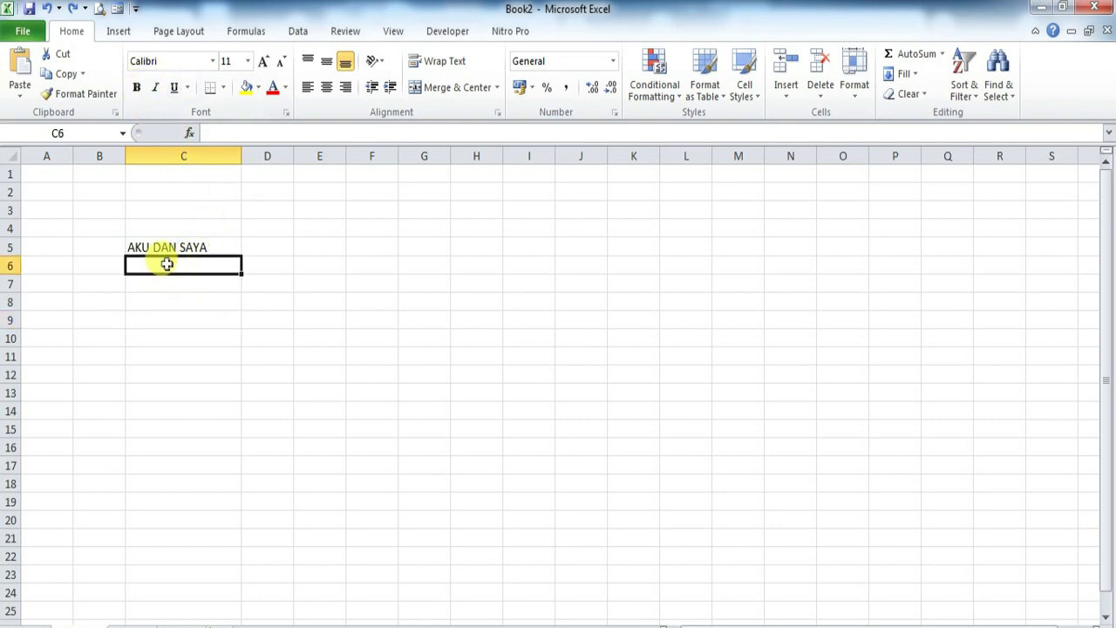
pyautogui.click(223, 88)
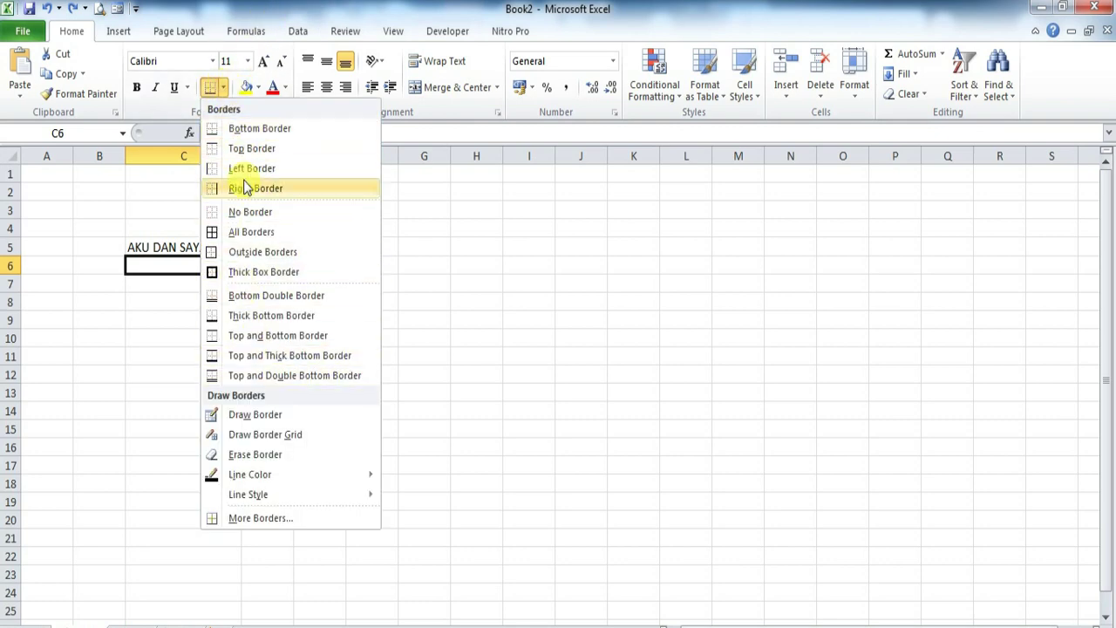
pyautogui.click(443, 317)
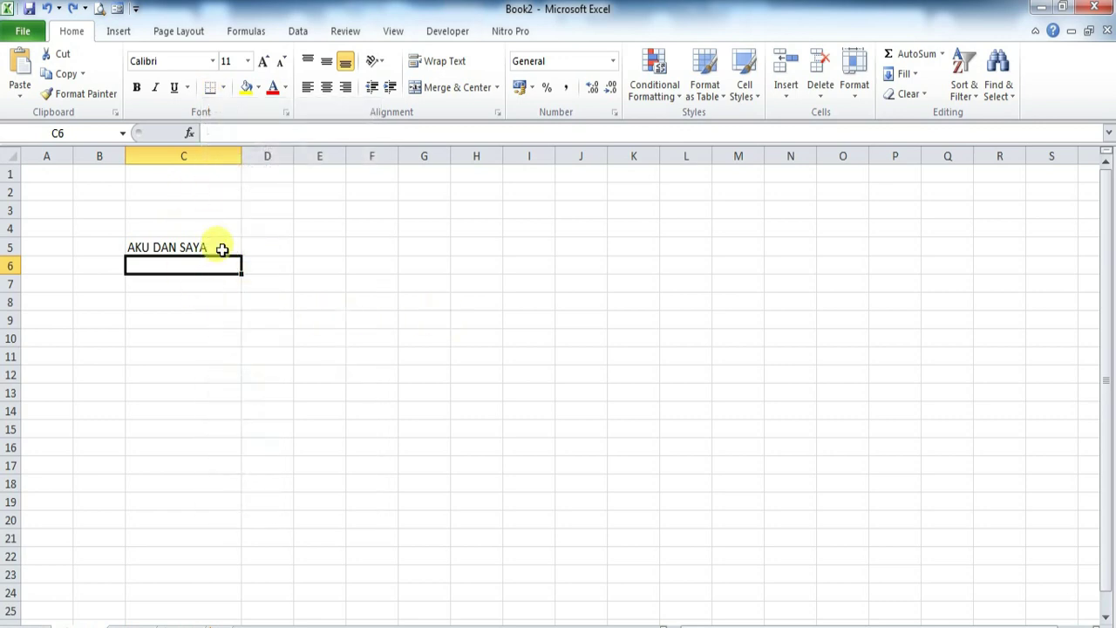
pyautogui.click(225, 89)
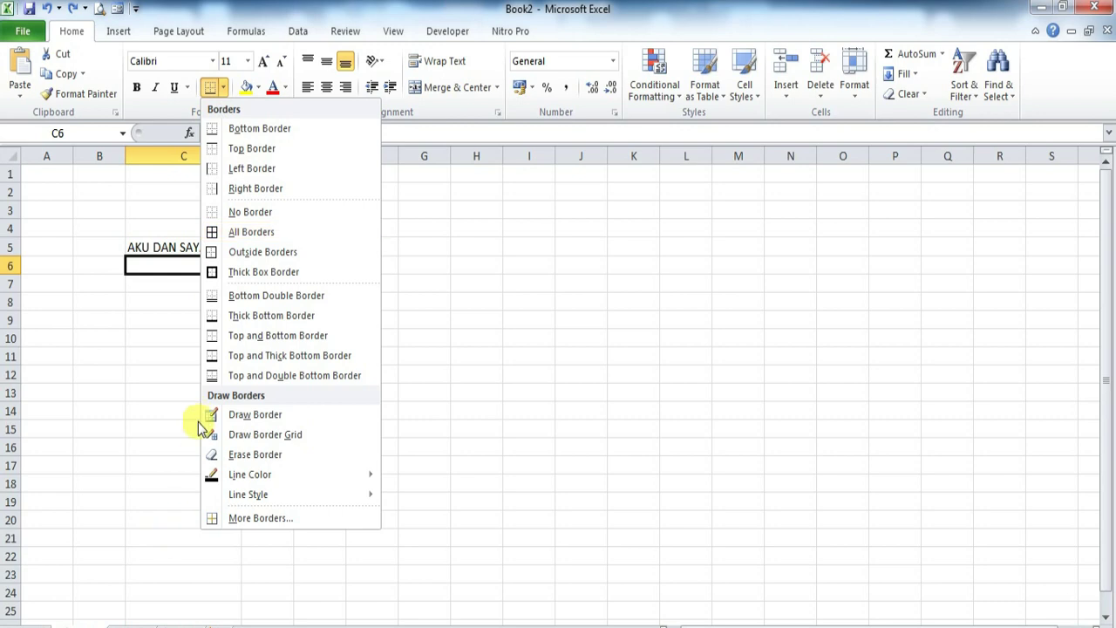
pyautogui.click(427, 283)
pyautogui.click(287, 279)
# Fill cell C5 with the standard yellow color
pyautogui.click(203, 245)
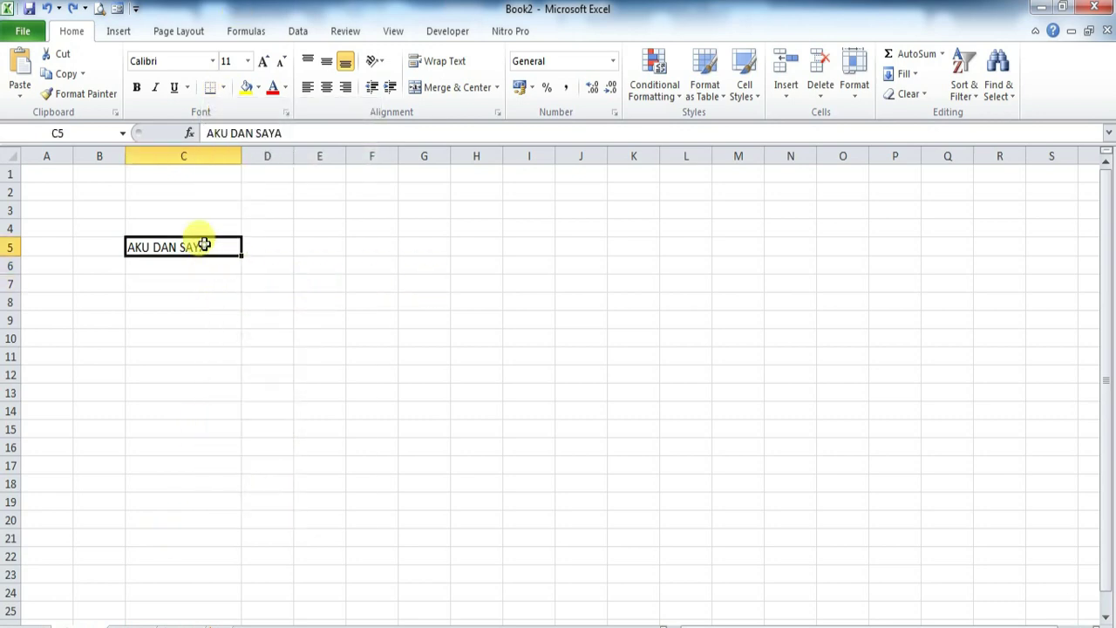
pyautogui.click(261, 89)
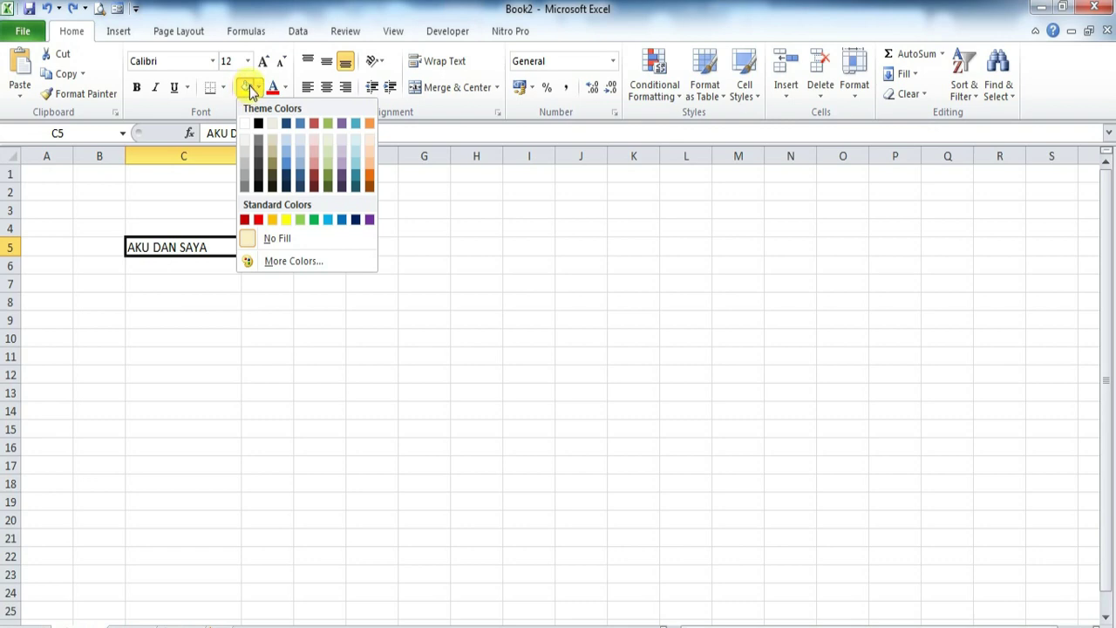
pyautogui.click(287, 223)
pyautogui.click(192, 299)
pyautogui.click(194, 250)
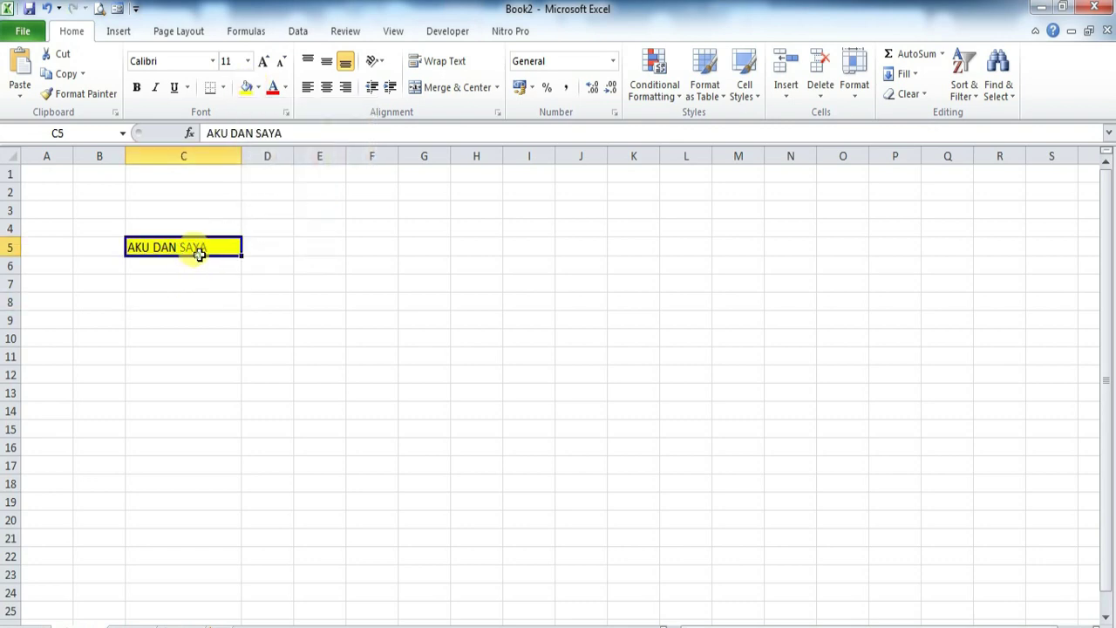
pyautogui.click(307, 249)
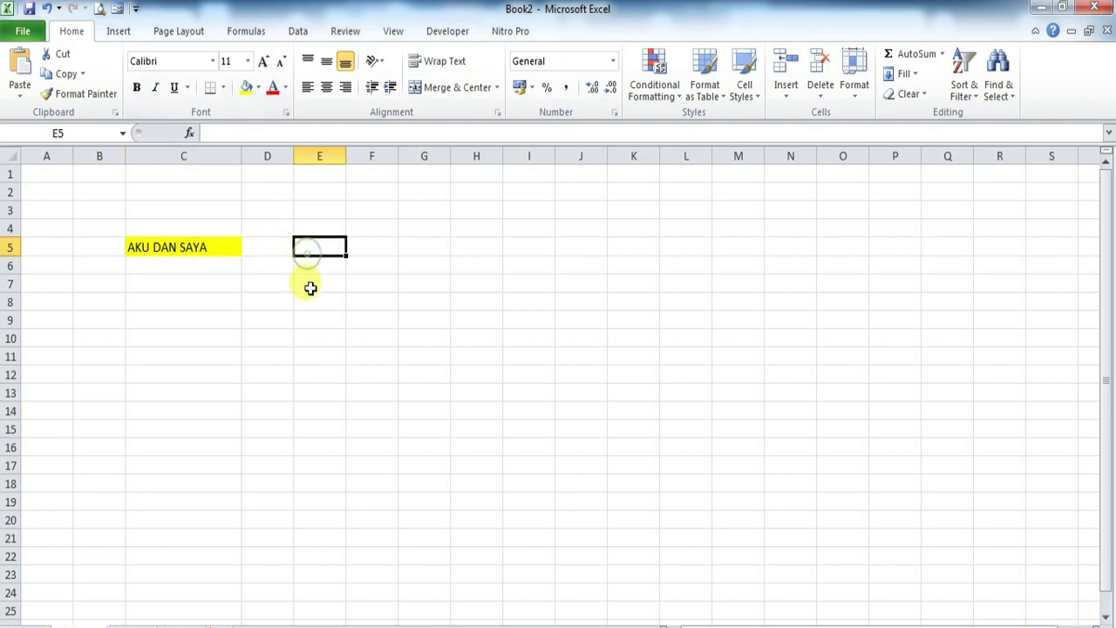
# Fill cell E5 with yellow
pyautogui.click(246, 90)
pyautogui.click(262, 248)
pyautogui.press('F4')
pyautogui.hotkey('ctrl', 'z')
# Fill the row range C6:J6 with yellow
pyautogui.moveTo(147, 259); pyautogui.dragTo(574, 266)
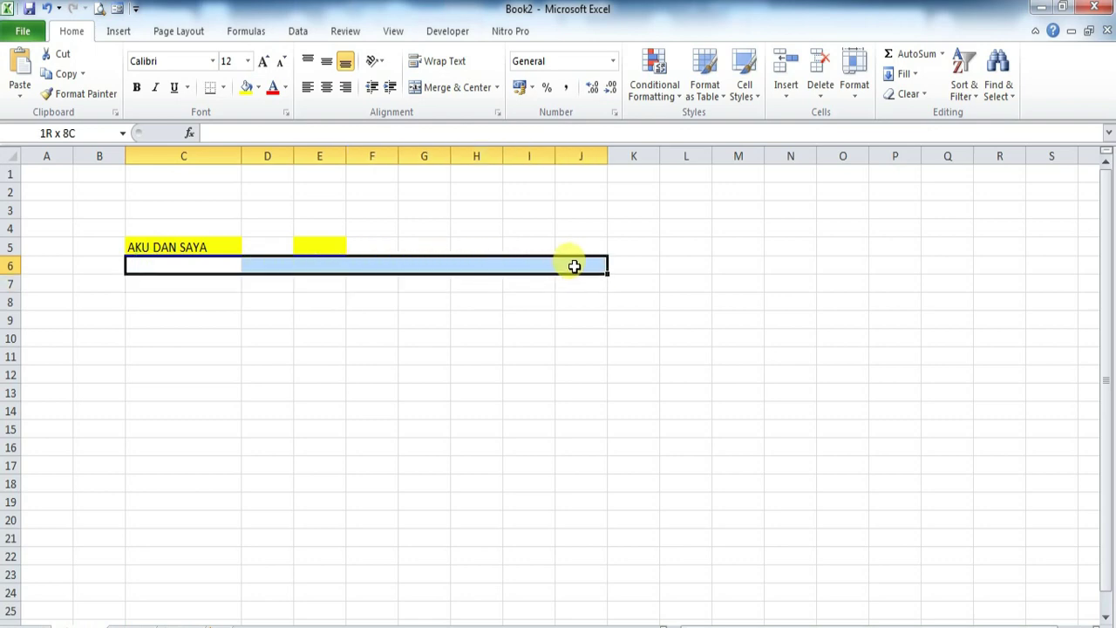
pyautogui.click(247, 88)
pyautogui.click(279, 318)
pyautogui.moveTo(187, 260); pyautogui.dragTo(585, 267)
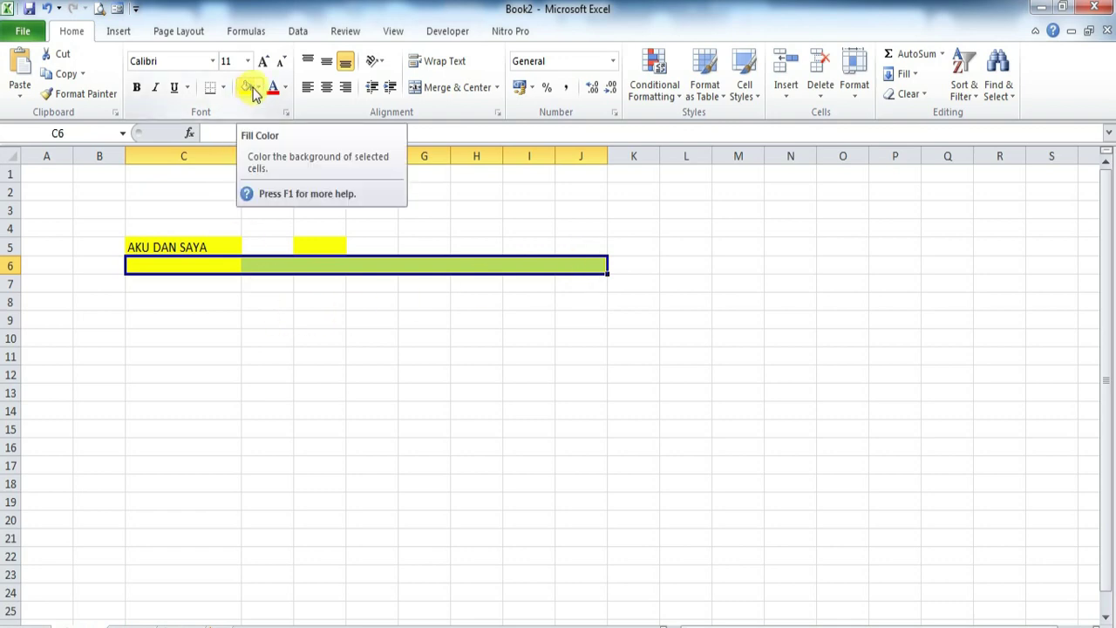
# Undo the yellow fills in C6:J6, E5 and C5
pyautogui.click(140, 343)
pyautogui.hotkey('ctrl', 'z')
pyautogui.hotkey('ctrl', 'z')
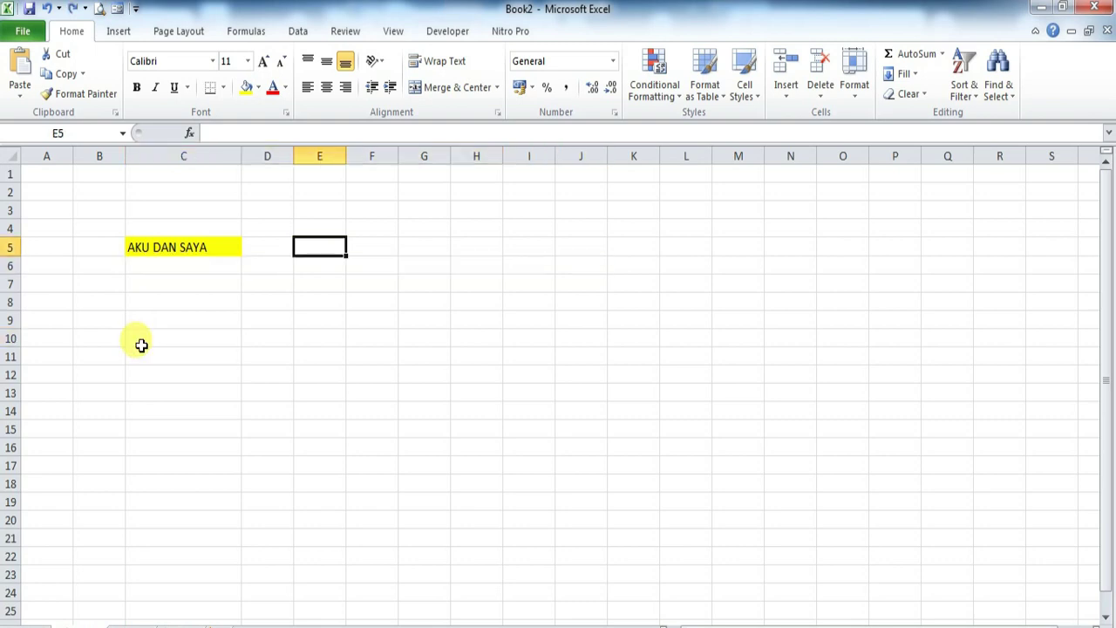
pyautogui.hotkey('ctrl', 'z')
pyautogui.hotkey('ctrl', 'z')
pyautogui.click(182, 350)
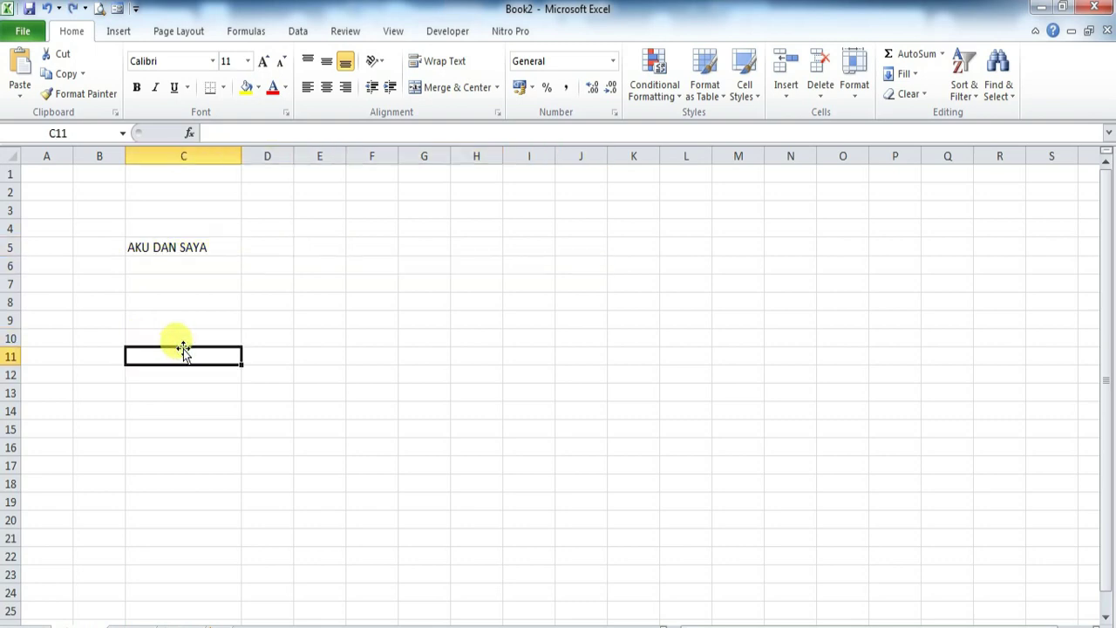
# Set the font color of the text in C5 to standard orange
pyautogui.click(258, 87)
pyautogui.click(256, 86)
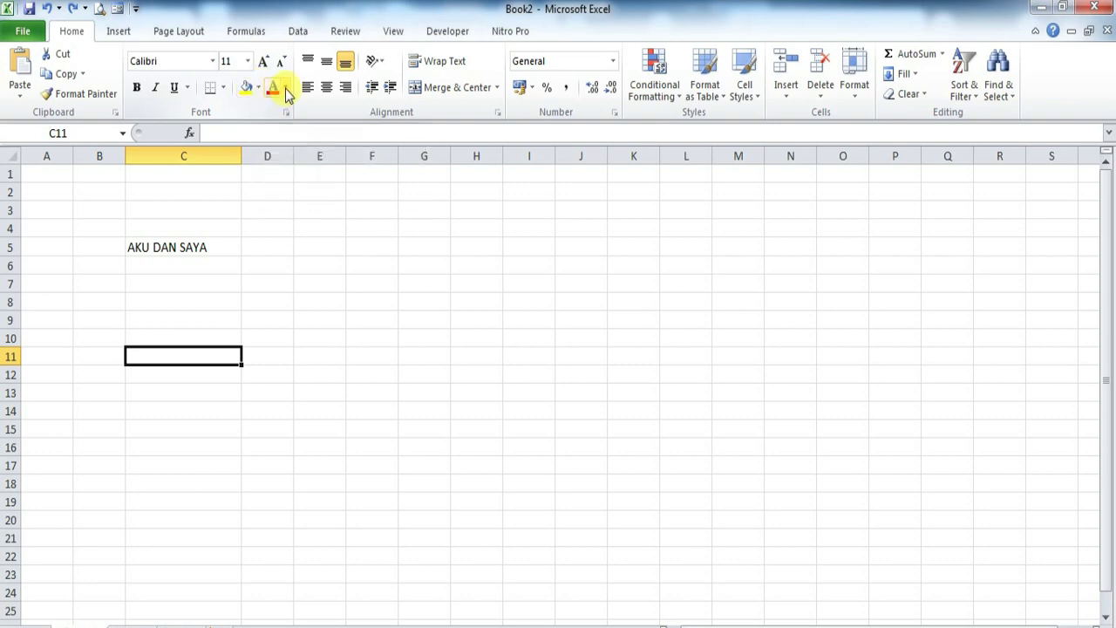
pyautogui.click(284, 88)
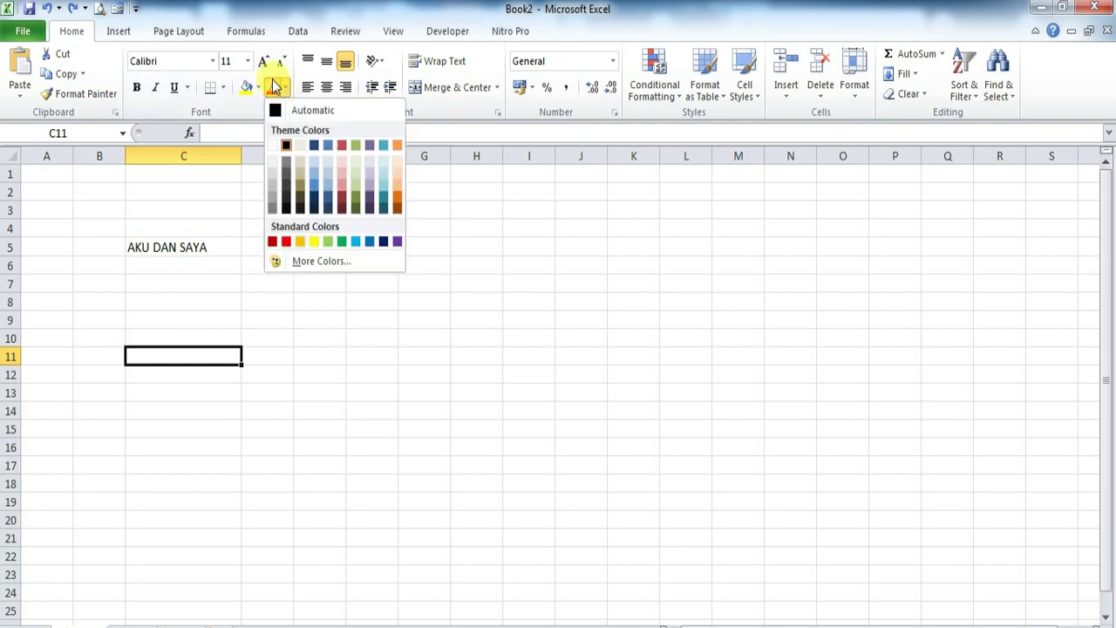
pyautogui.click(194, 222)
pyautogui.click(183, 247)
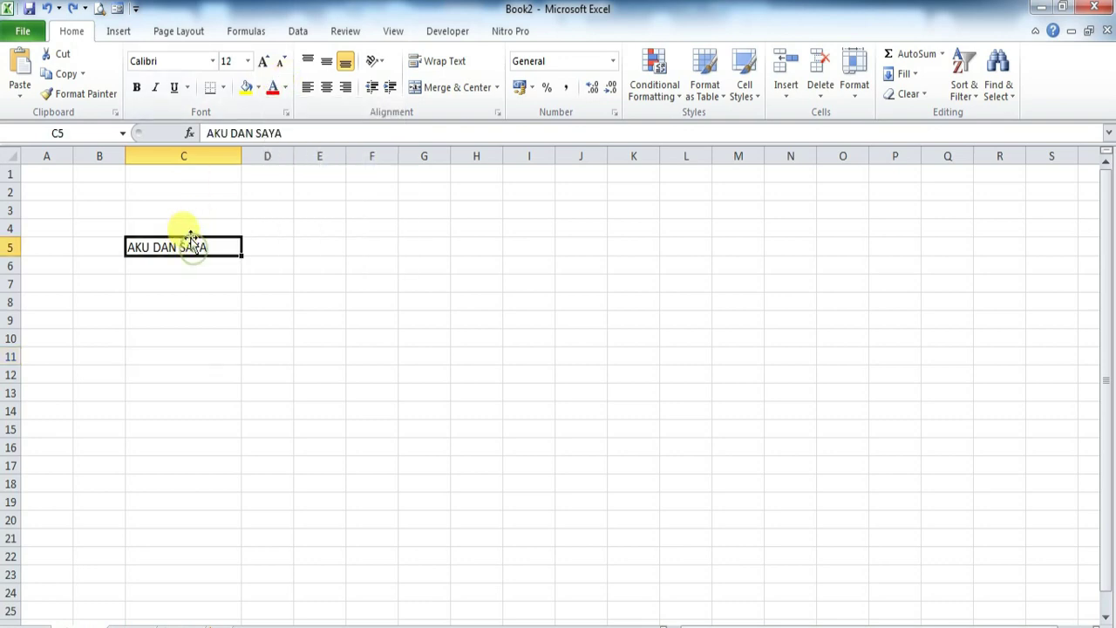
pyautogui.click(284, 88)
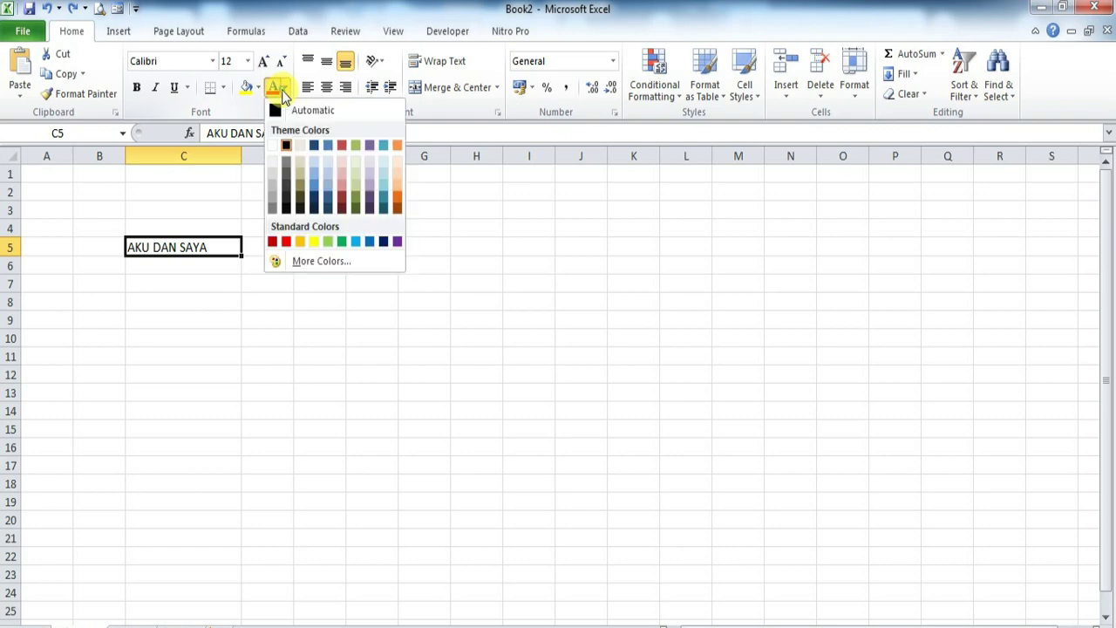
pyautogui.click(297, 243)
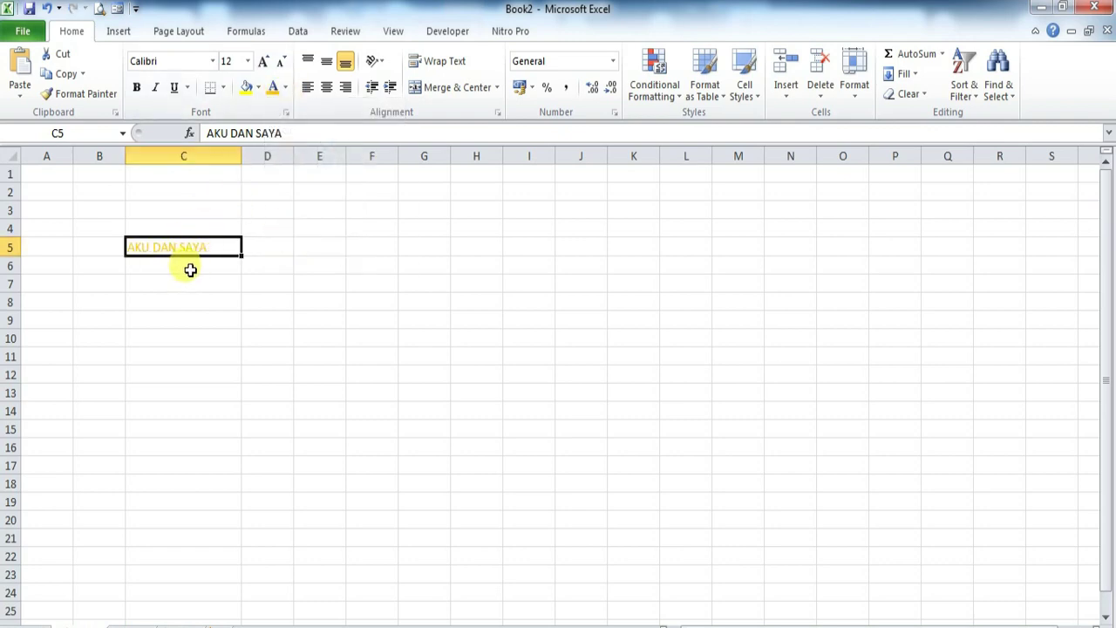
# Change the font color of the text in C5 to standard green
pyautogui.click(286, 88)
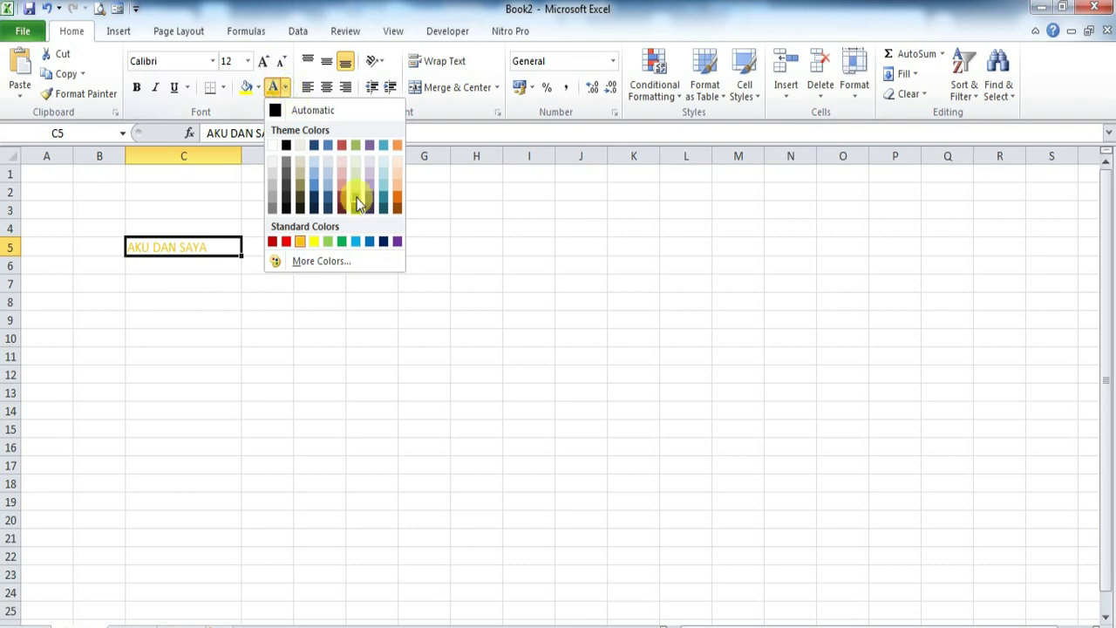
pyautogui.click(336, 240)
pyautogui.click(245, 270)
pyautogui.click(198, 251)
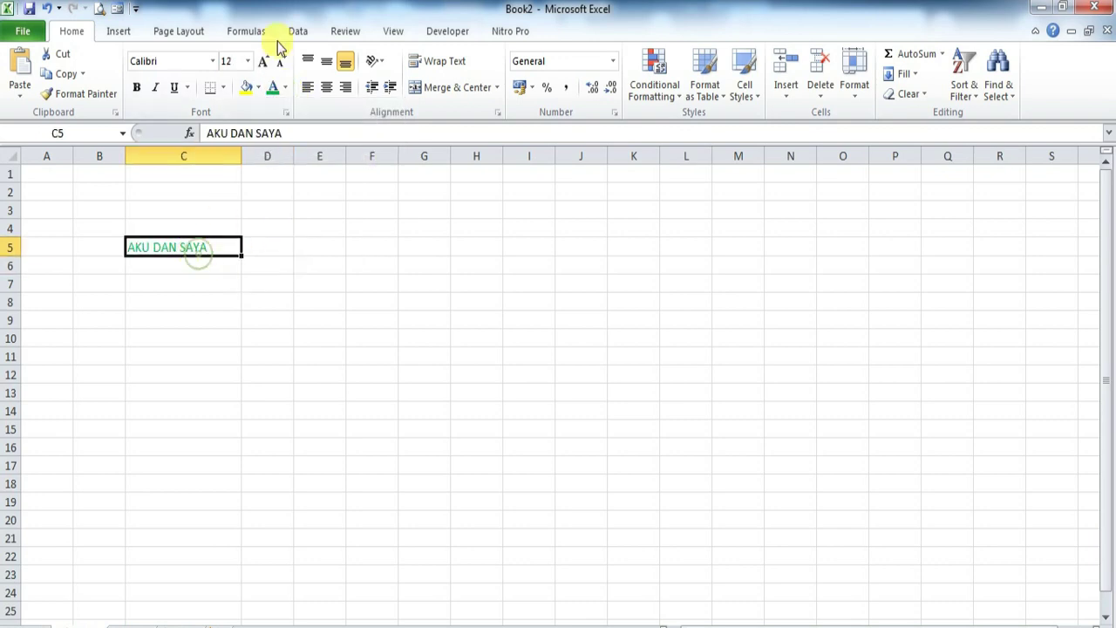
# Fill C5 with yellow and set its font color to Automatic
pyautogui.click(248, 87)
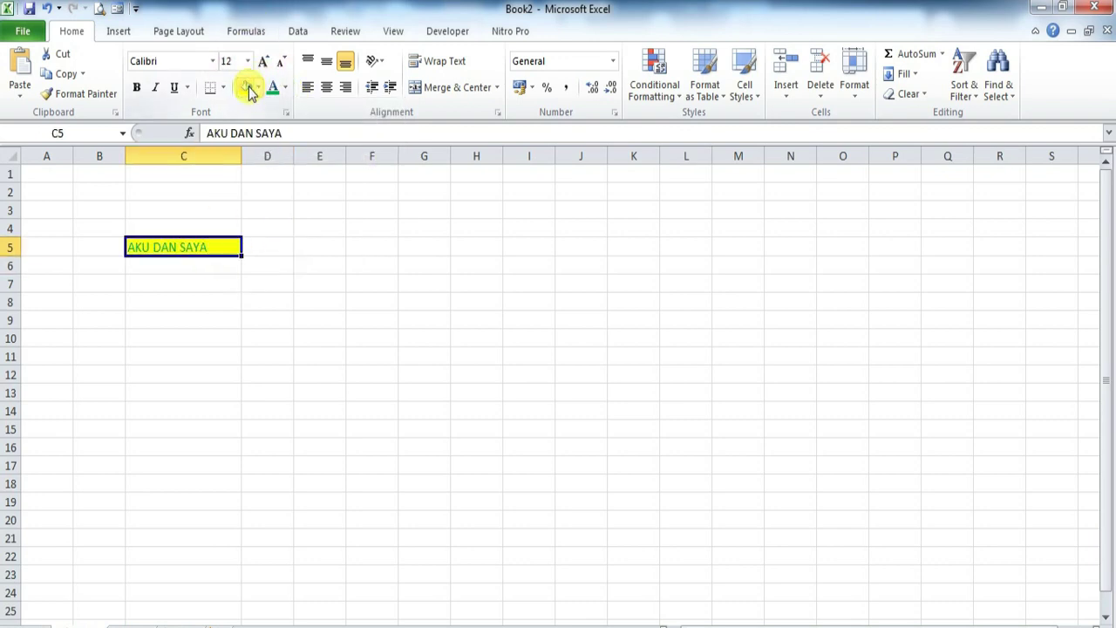
pyautogui.click(285, 88)
pyautogui.click(279, 112)
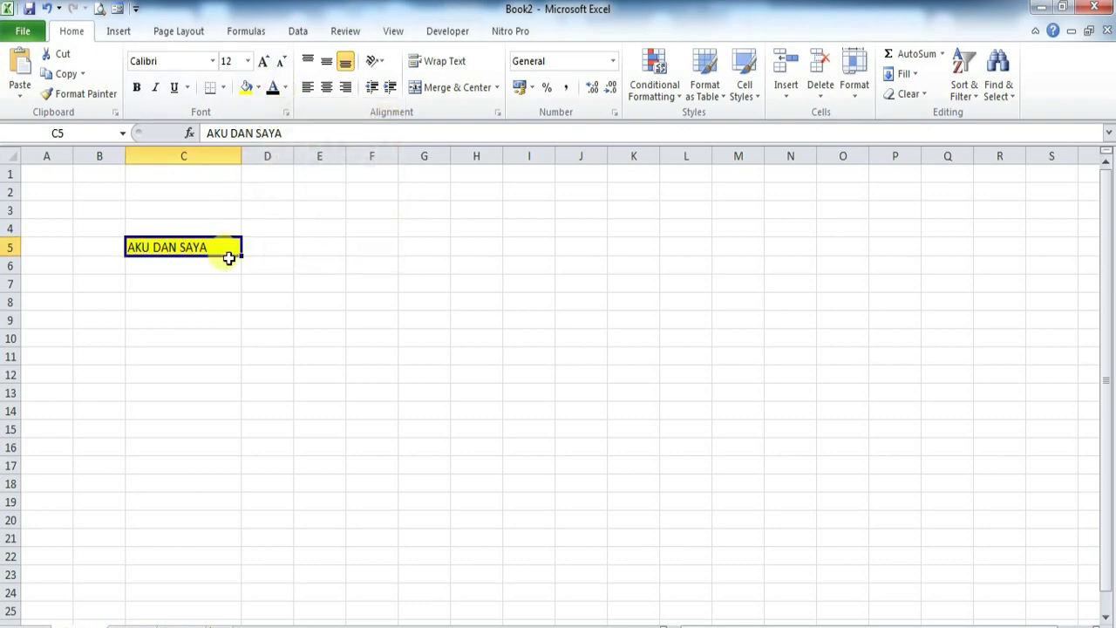
pyautogui.click(227, 259)
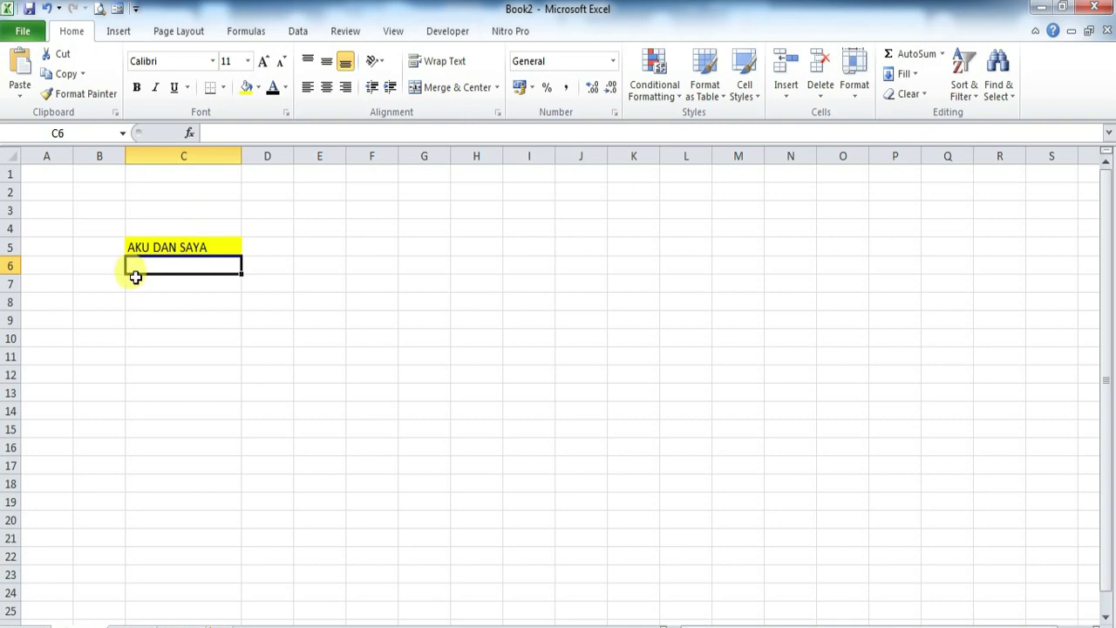
# Undo the last color changes to C5, back to the orange text without fill
pyautogui.click(192, 242)
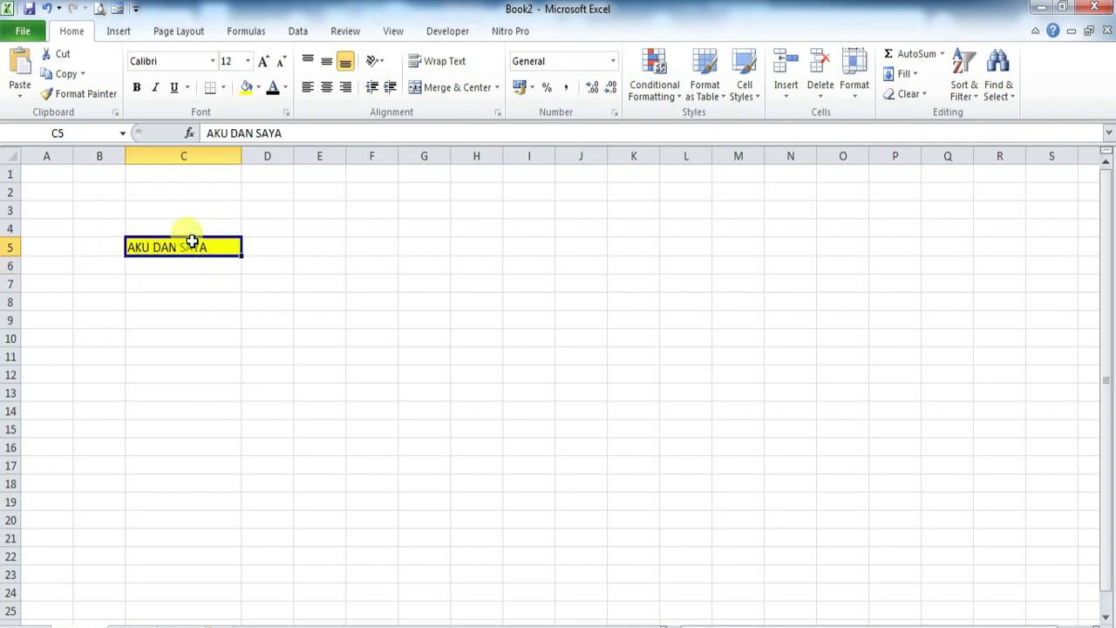
pyautogui.hotkey('ctrl', 'z')
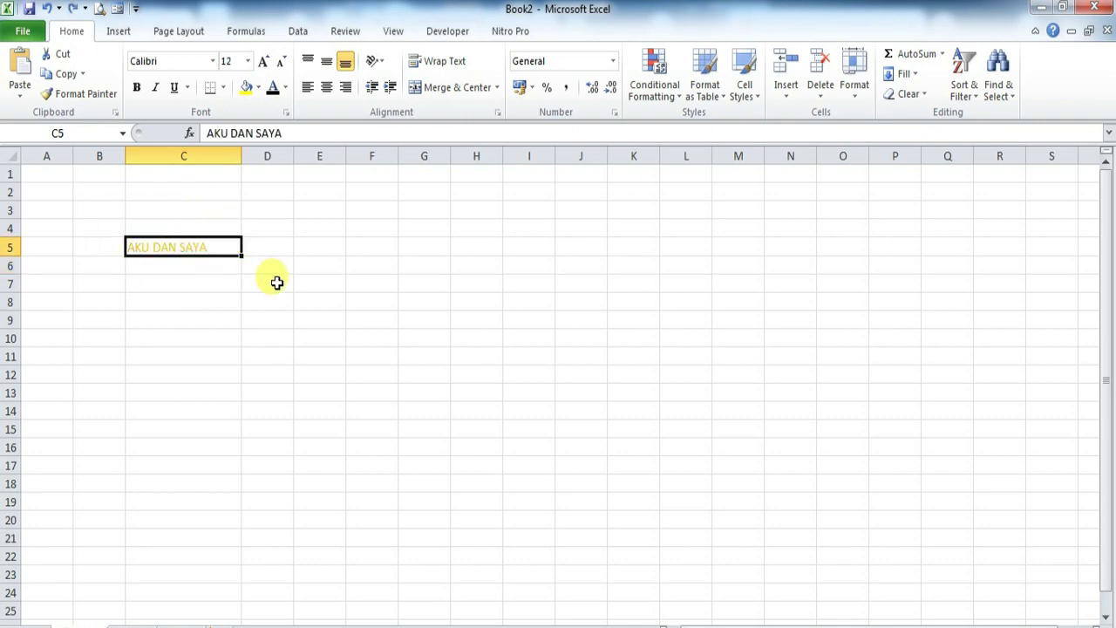
pyautogui.click(277, 282)
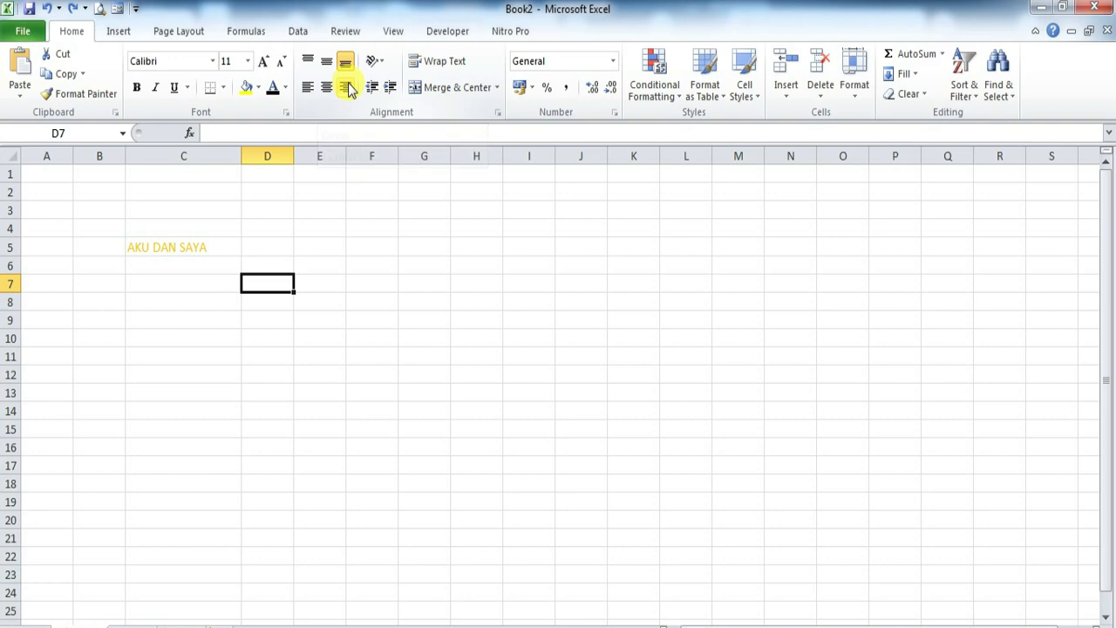
# Widen column C to about one and a half times its width
pyautogui.click(204, 247)
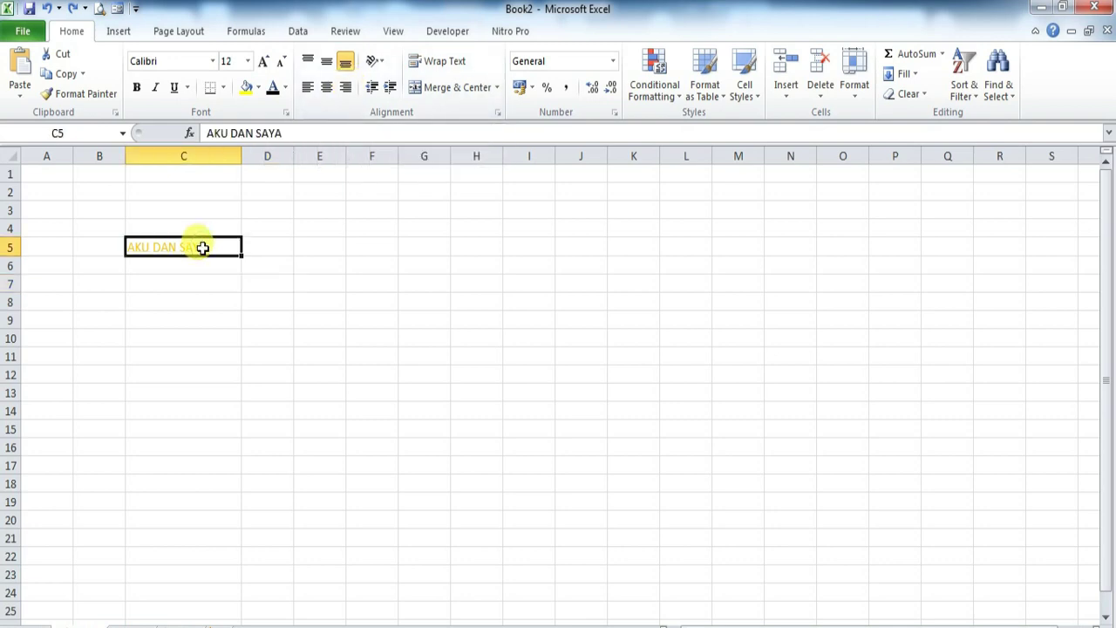
pyautogui.click(269, 250)
pyautogui.click(209, 249)
pyautogui.moveTo(239, 156); pyautogui.dragTo(294, 156)
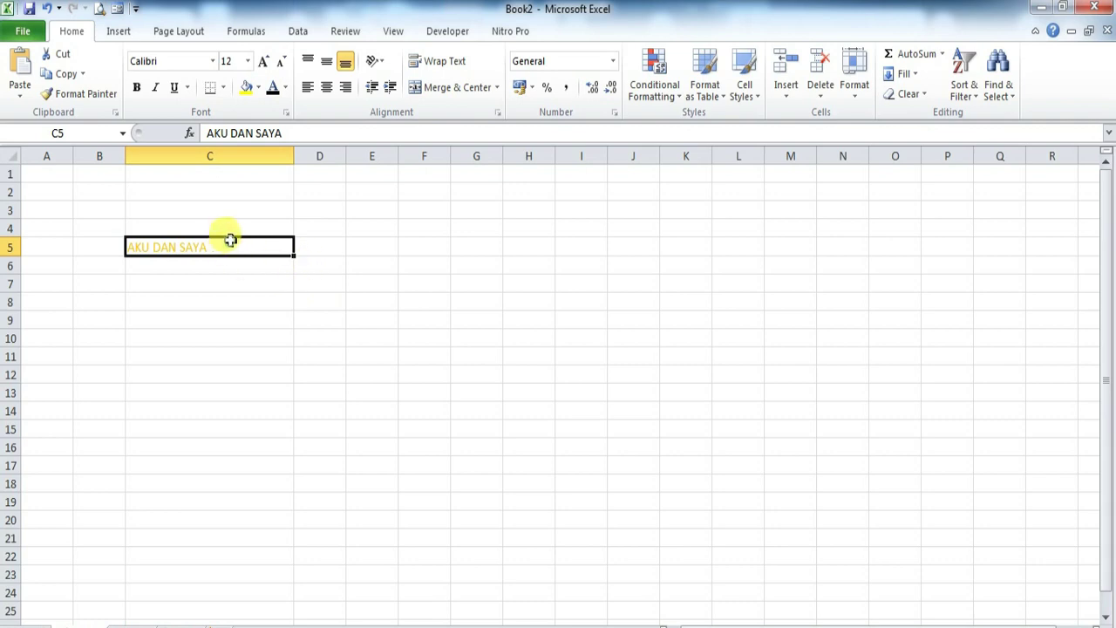
pyautogui.click(423, 391)
pyautogui.click(200, 242)
pyautogui.click(256, 322)
pyautogui.click(208, 247)
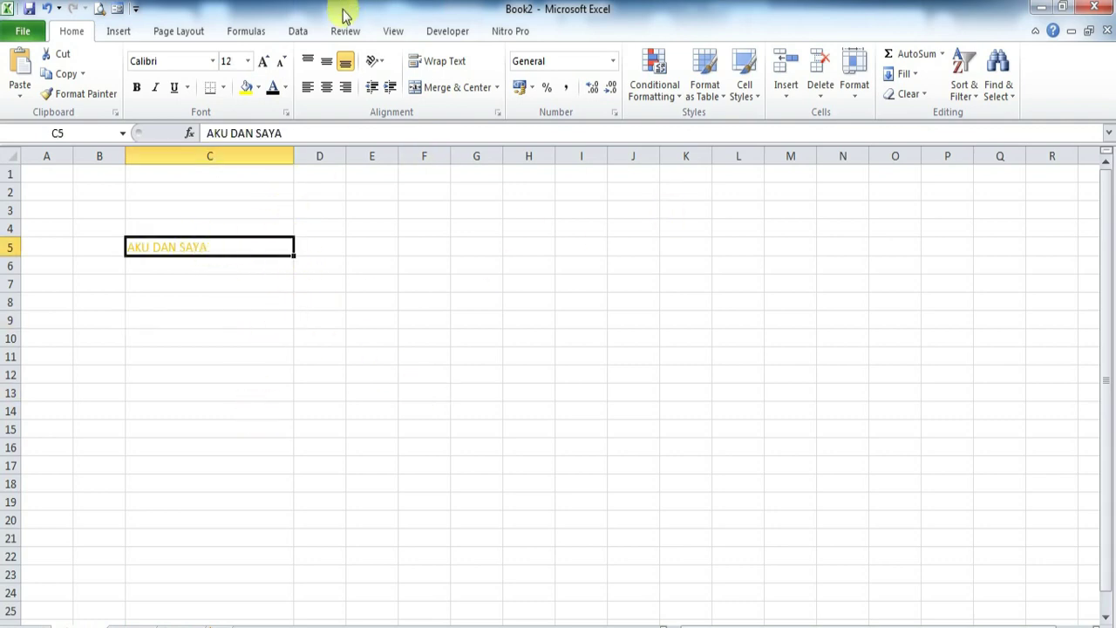
# Merge and center C5:C6 and align its text to the middle vertically
pyautogui.moveTo(207, 244); pyautogui.dragTo(228, 266)
pyautogui.click(442, 92)
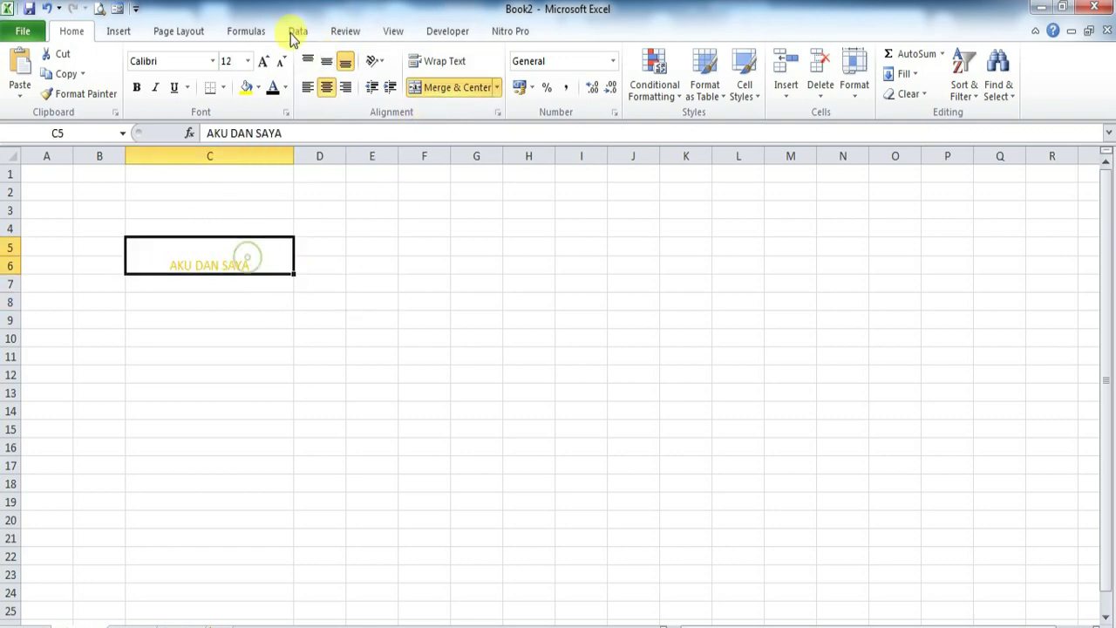
pyautogui.click(328, 62)
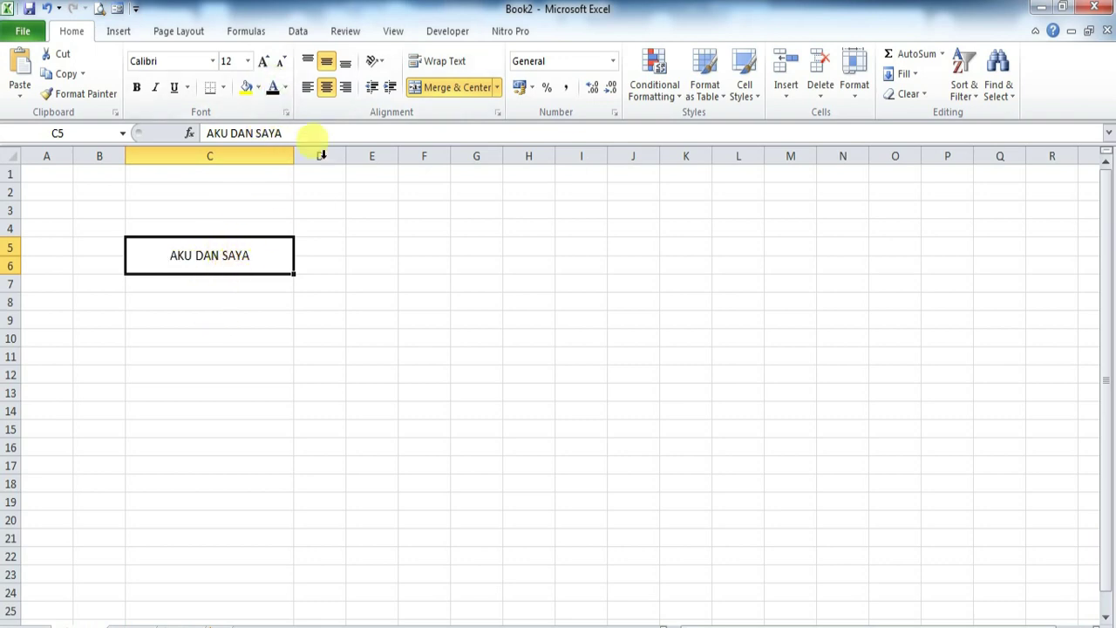
# Align the merged cell's text left and right, and return it to center
pyautogui.click(308, 88)
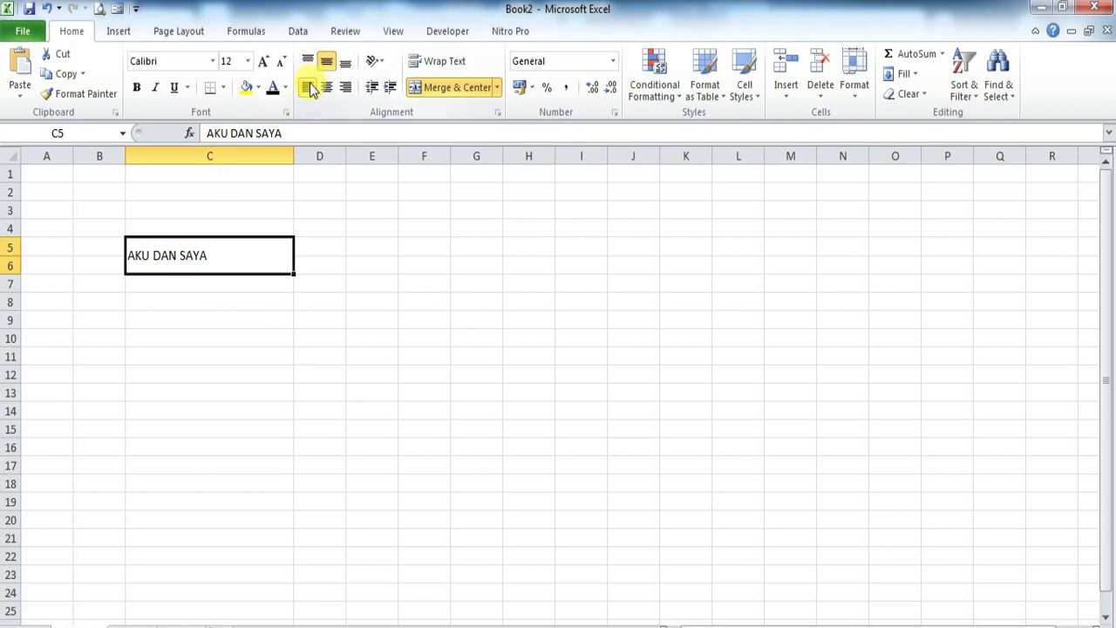
pyautogui.click(346, 88)
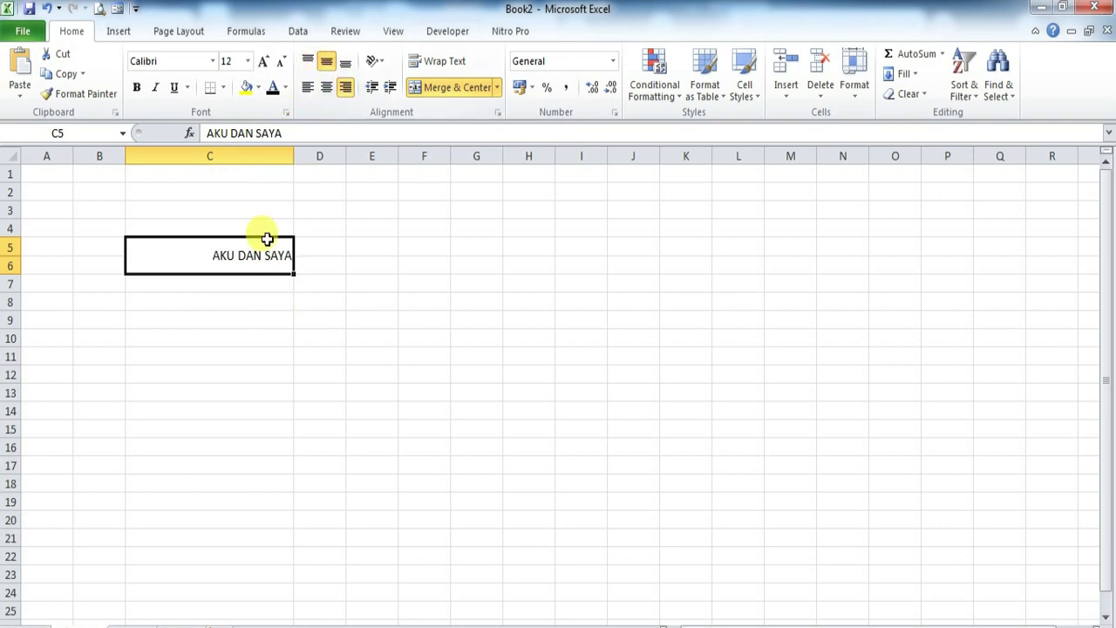
pyautogui.click(327, 88)
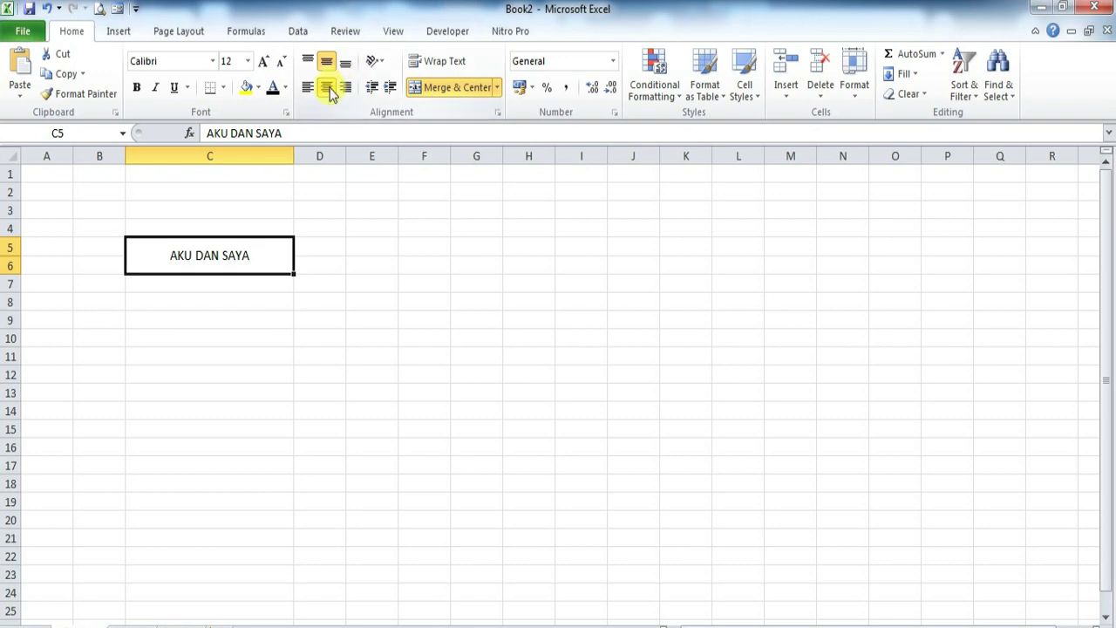
# Align the merged cell's text to the bottom and return it to the middle
pyautogui.click(347, 63)
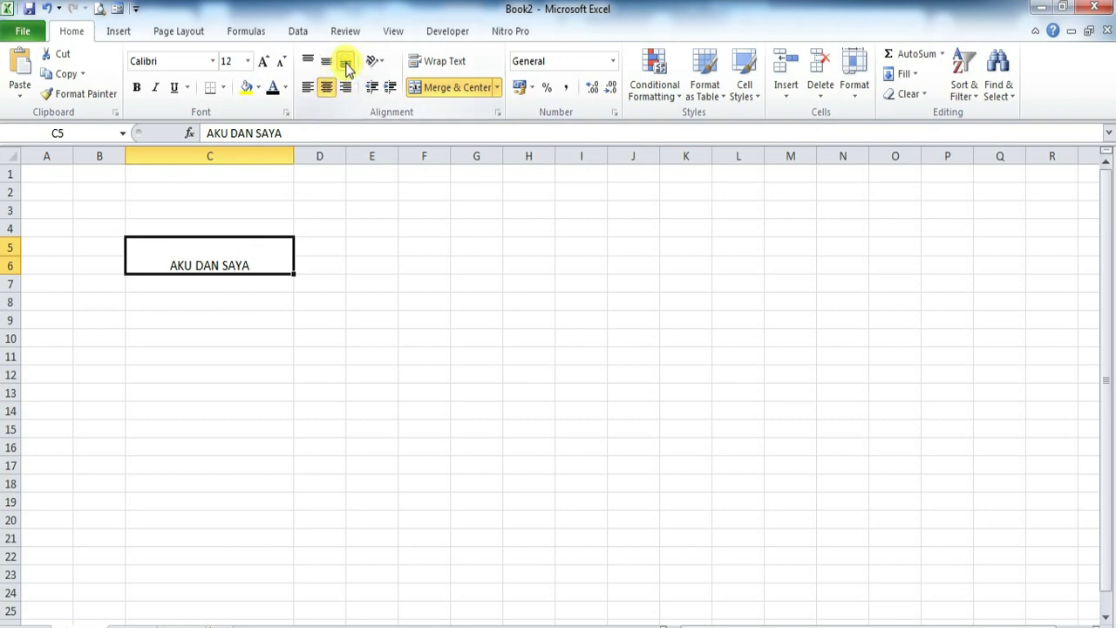
pyautogui.click(328, 63)
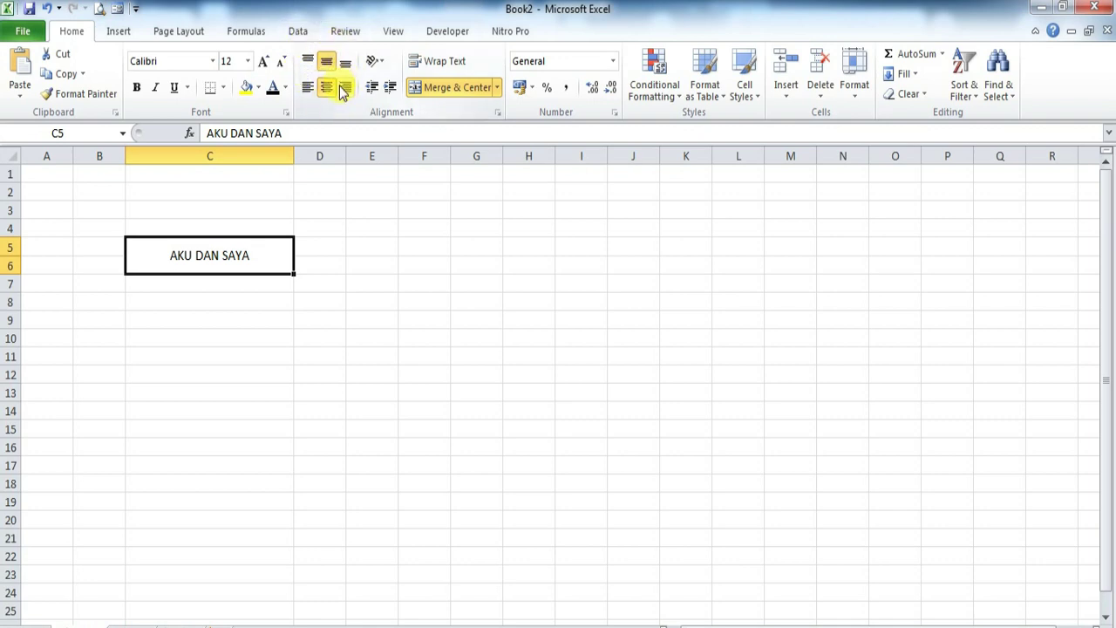
# Increase the indent of the text in the merged cell C5:C6 several times, and decrease it partway
pyautogui.click(335, 263)
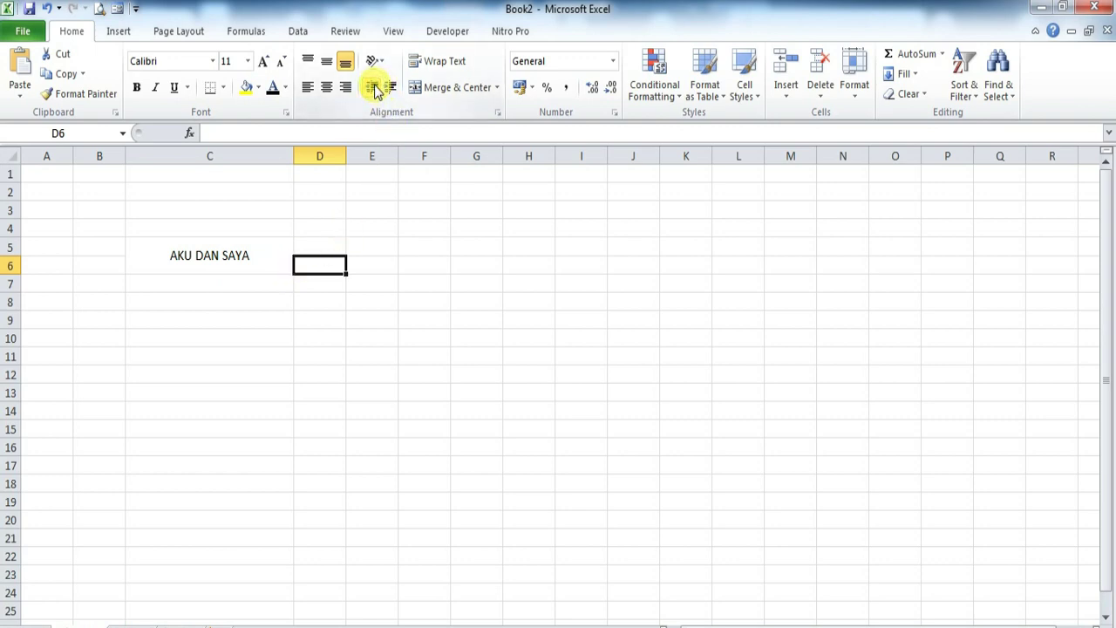
pyautogui.click(241, 256)
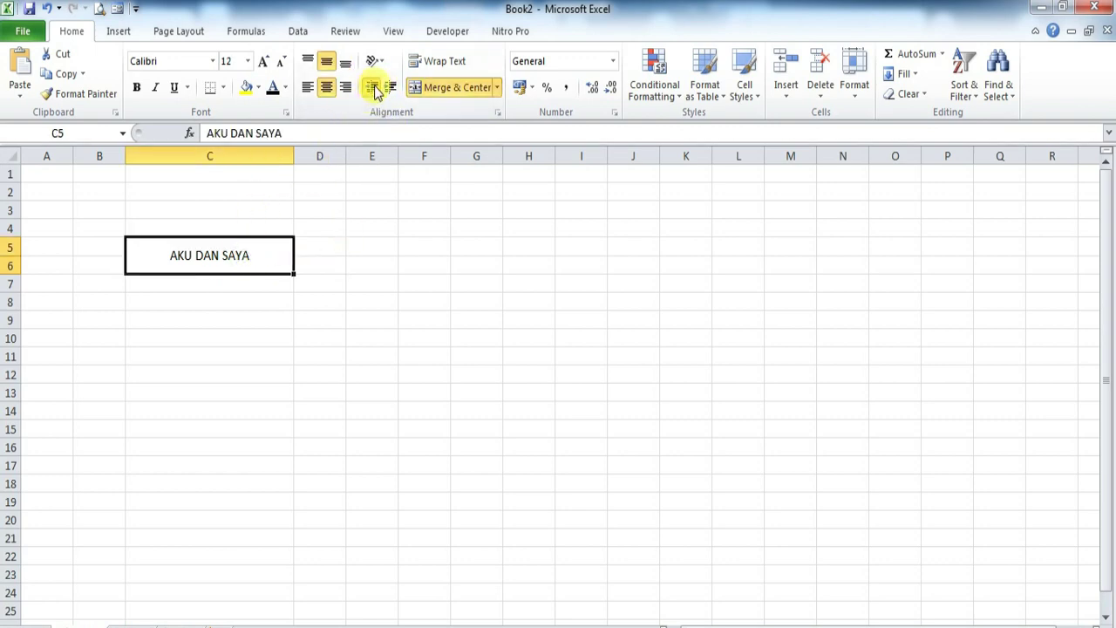
pyautogui.click(391, 89)
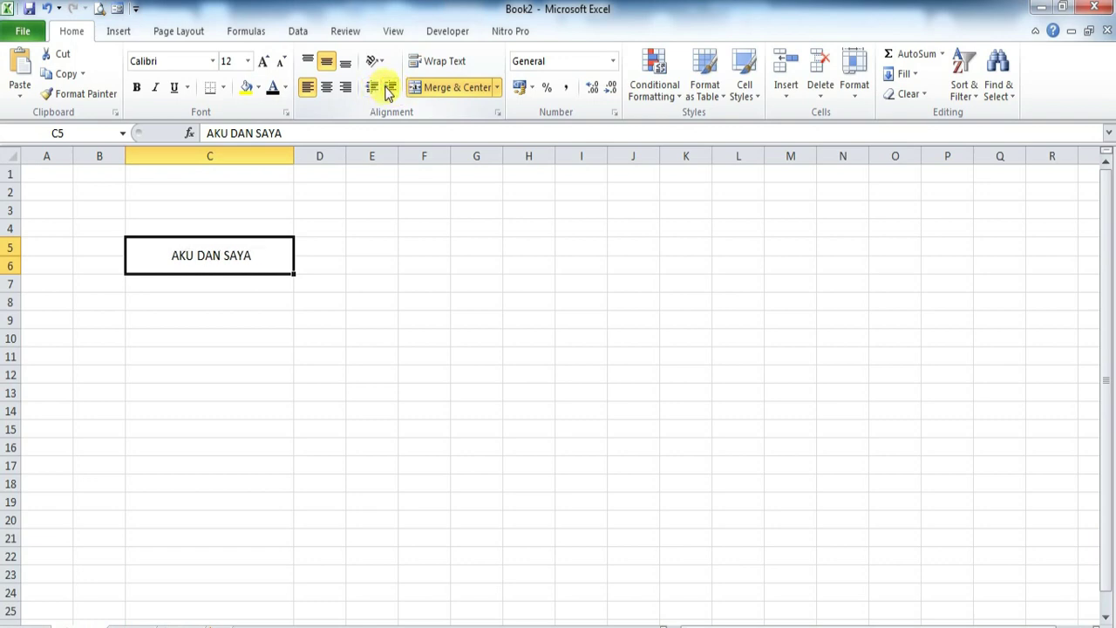
pyautogui.click(392, 92)
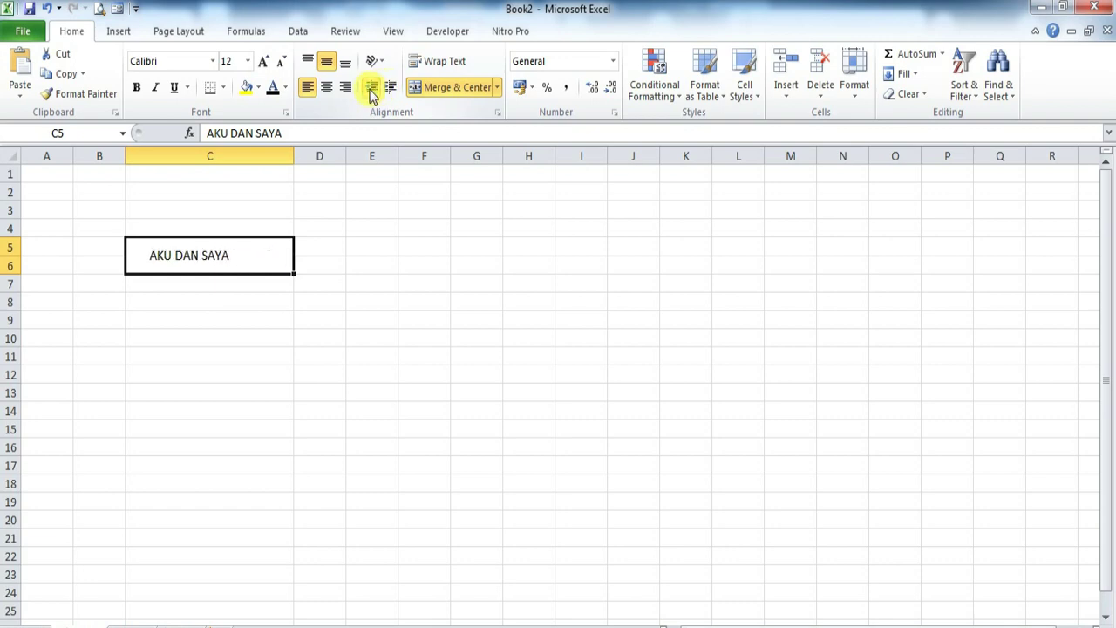
# Turn on Wrap Text for the merged cell C5:C6
pyautogui.click(316, 266)
pyautogui.click(221, 253)
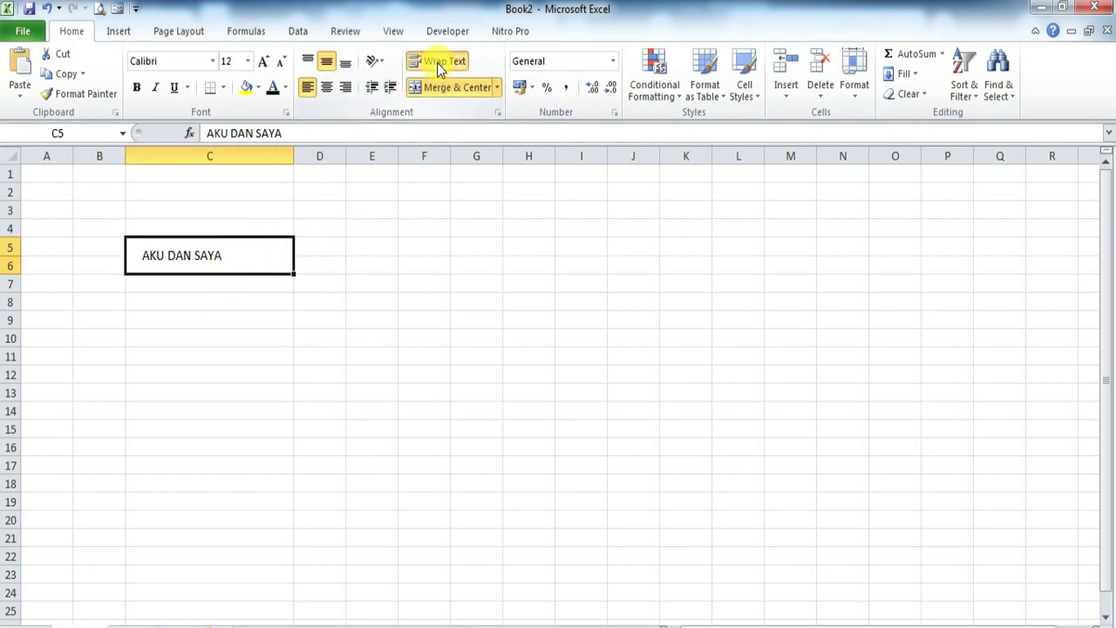
pyautogui.click(219, 285)
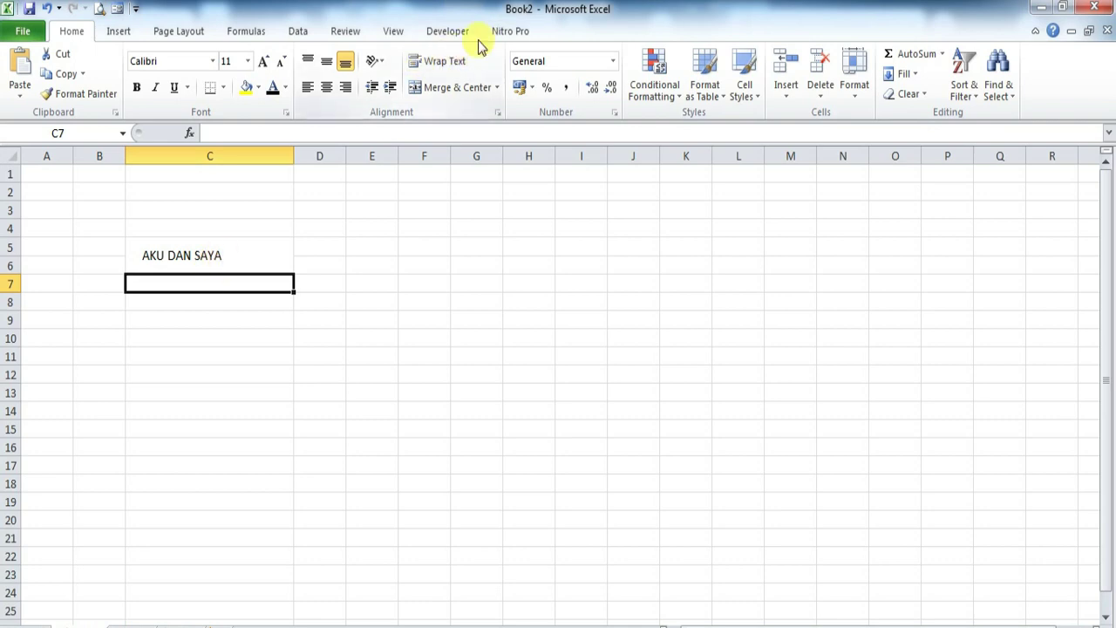
# Unmerge C5:C6 into separate cells
pyautogui.click(271, 248)
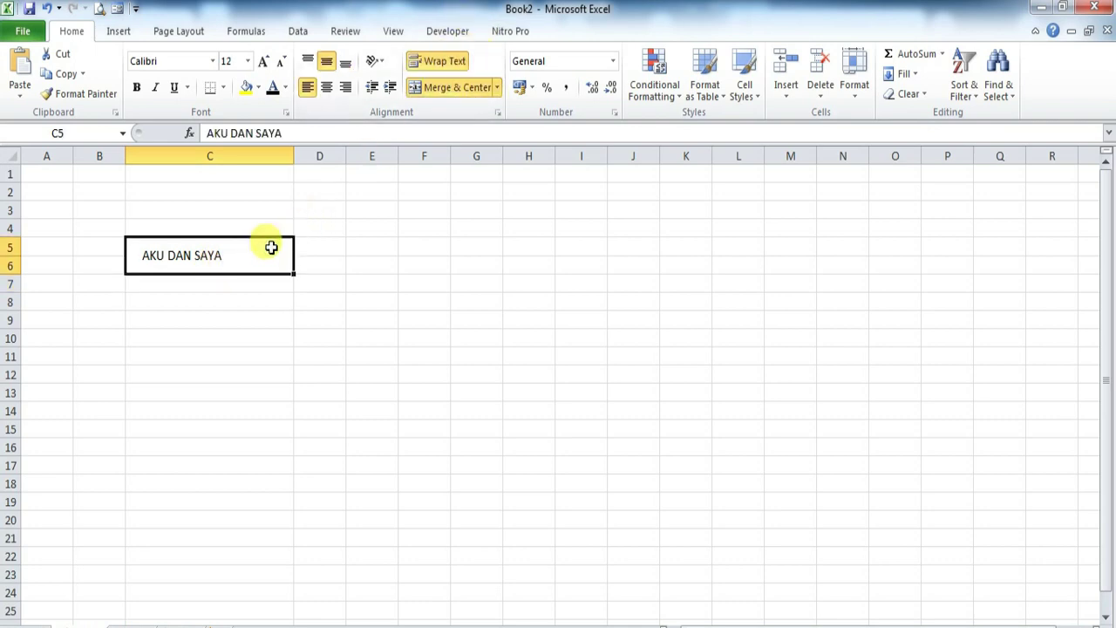
pyautogui.click(438, 88)
pyautogui.click(372, 265)
pyautogui.click(249, 232)
pyautogui.click(236, 261)
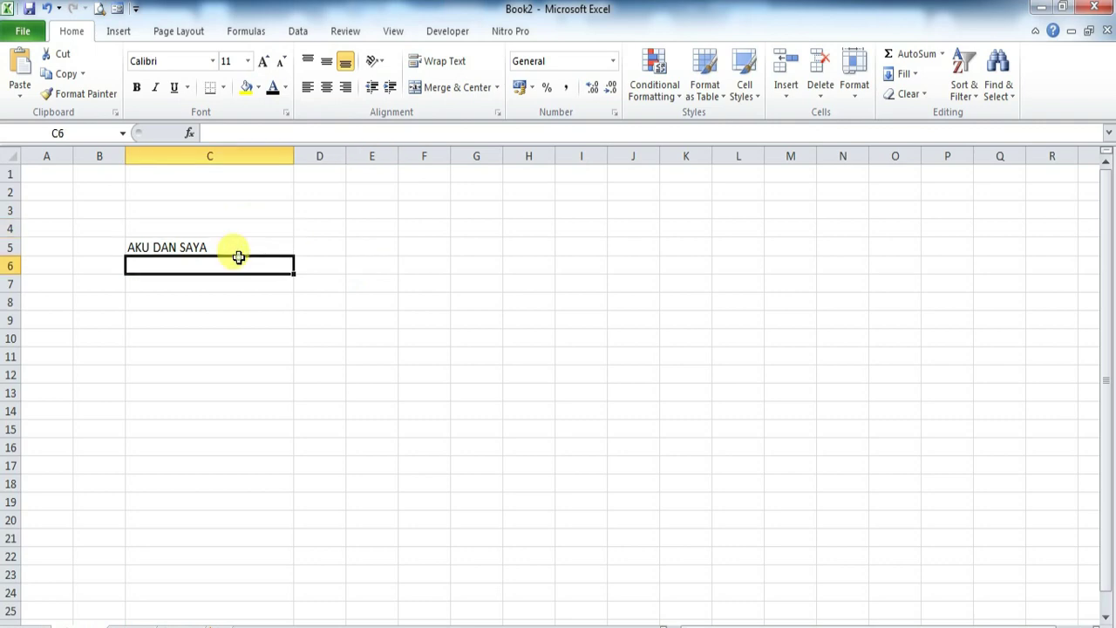
# Clear the text in cell C5 and narrow column C to the width of the neighbouring columns
pyautogui.click(233, 247)
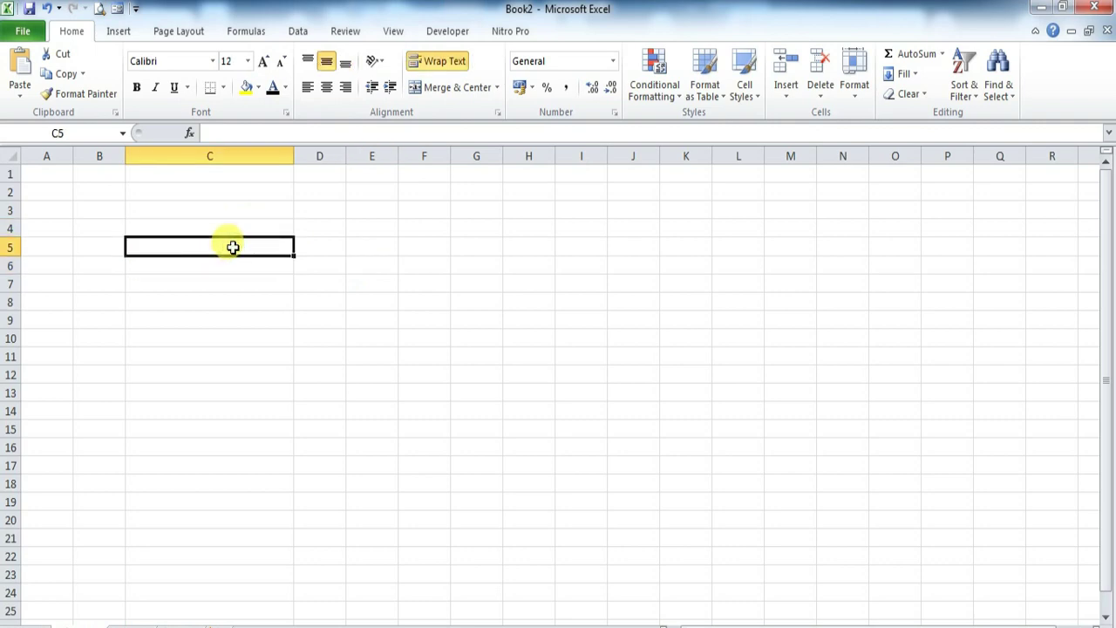
pyautogui.click(207, 304)
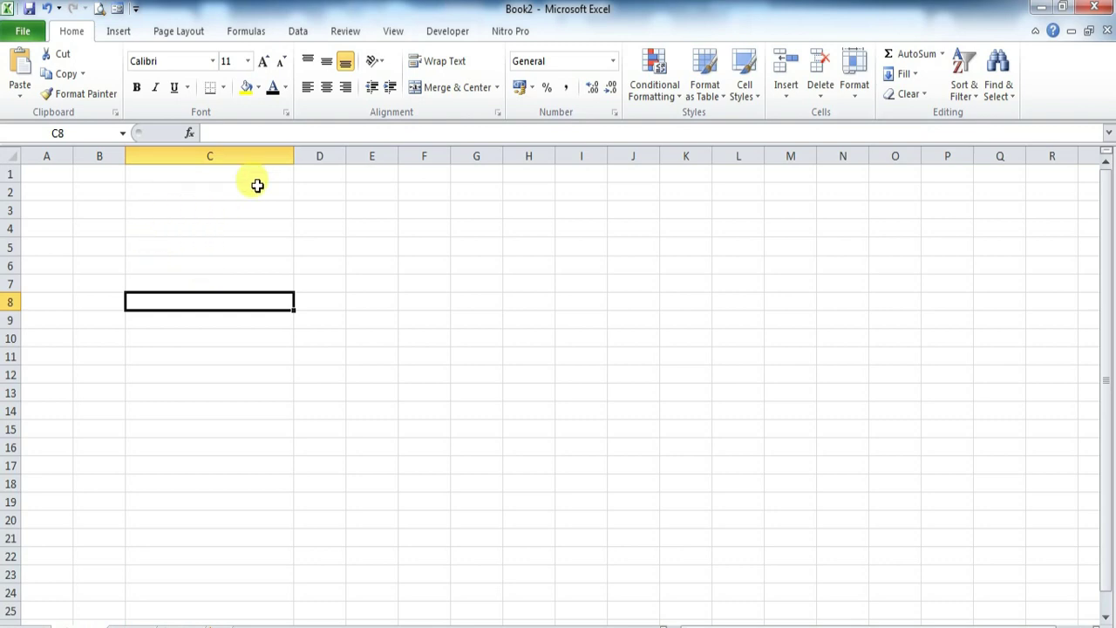
pyautogui.moveTo(294, 157); pyautogui.dragTo(177, 155)
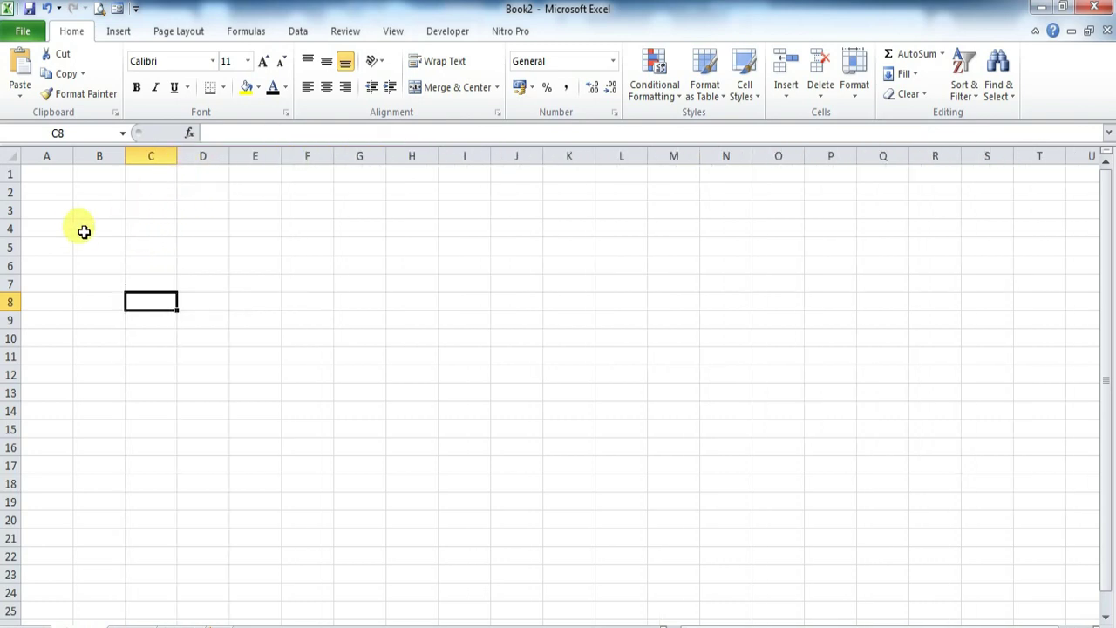
# Merge and center the cells A4:G4 as a title row
pyautogui.moveTo(93, 222); pyautogui.dragTo(149, 222)
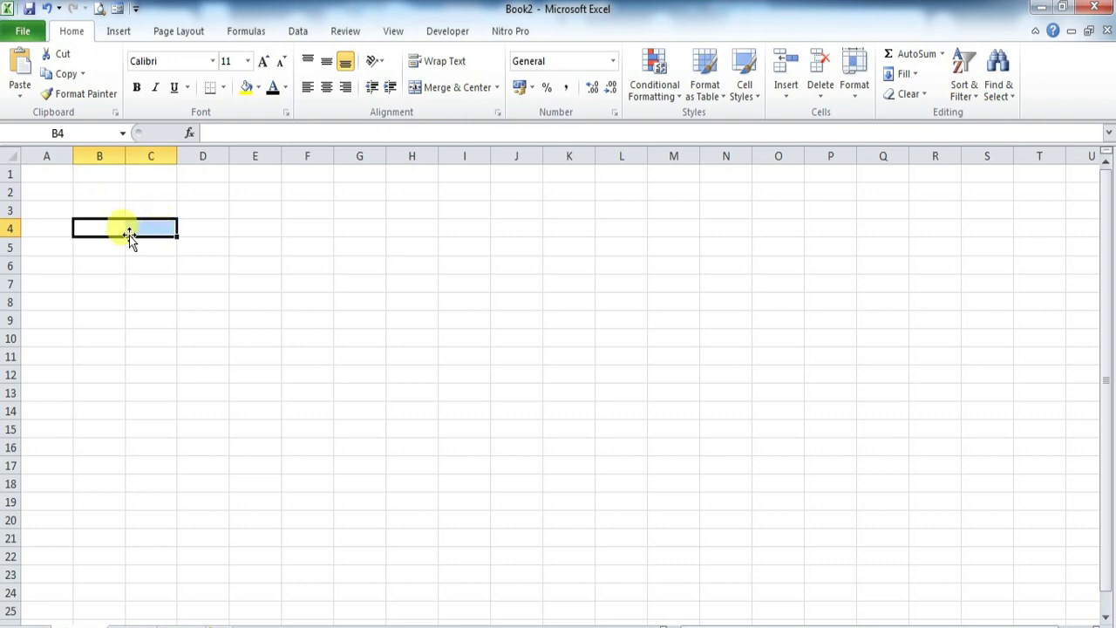
pyautogui.click(106, 260)
pyautogui.moveTo(90, 223); pyautogui.dragTo(257, 222)
pyautogui.moveTo(51, 227); pyautogui.dragTo(341, 230)
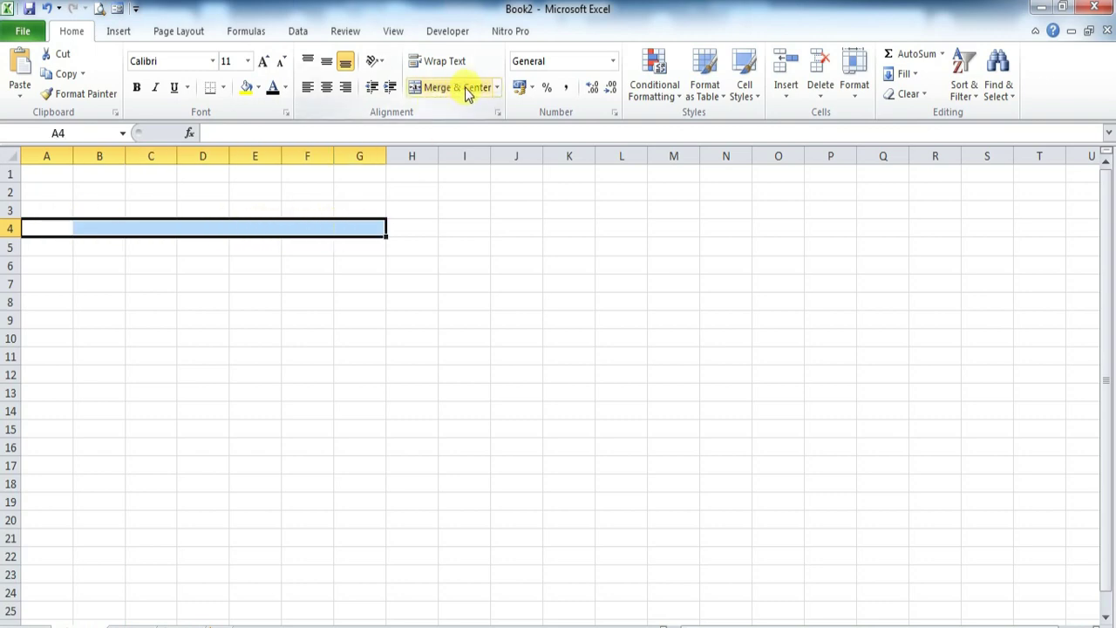
pyautogui.click(500, 88)
pyautogui.click(466, 91)
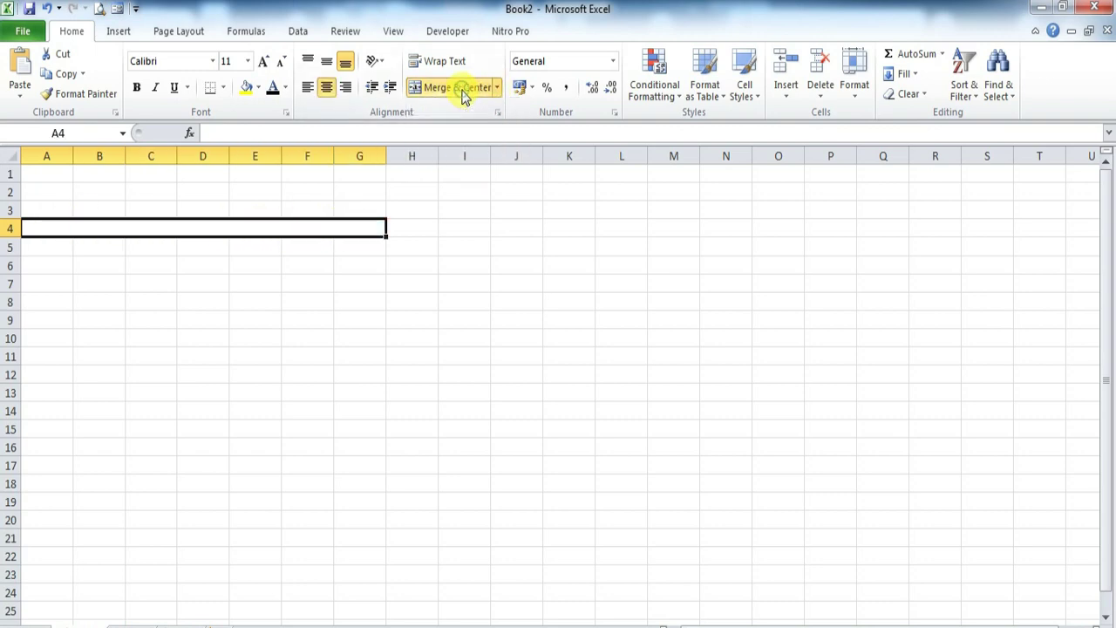
pyautogui.click(246, 284)
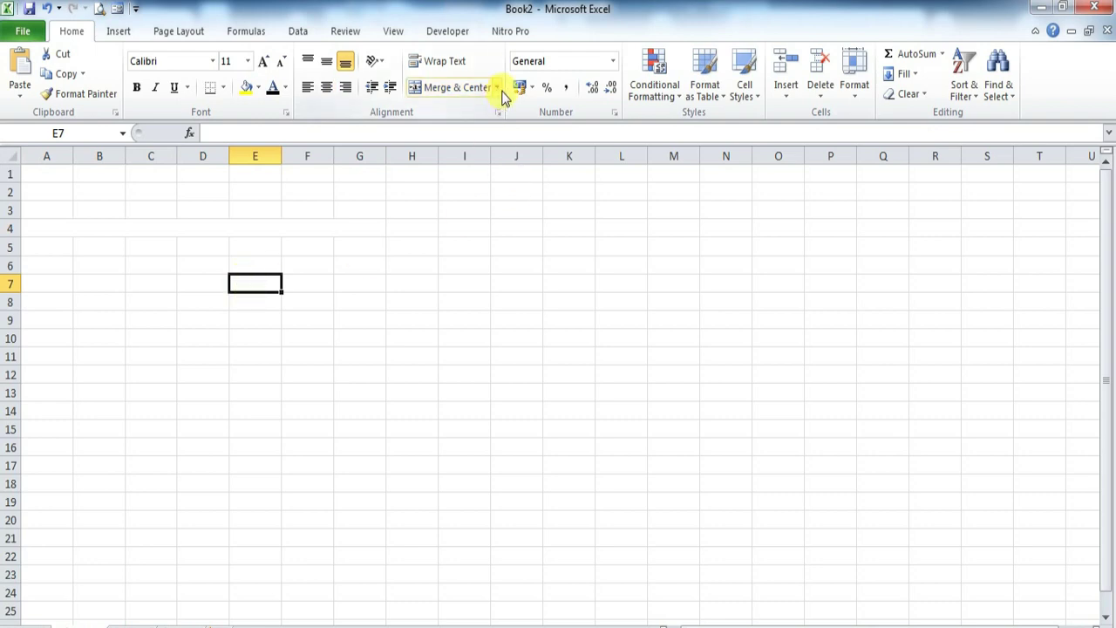
# Enter JUDUL in the merged title cell A4:G4
pyautogui.click(53, 266)
pyautogui.click(56, 227)
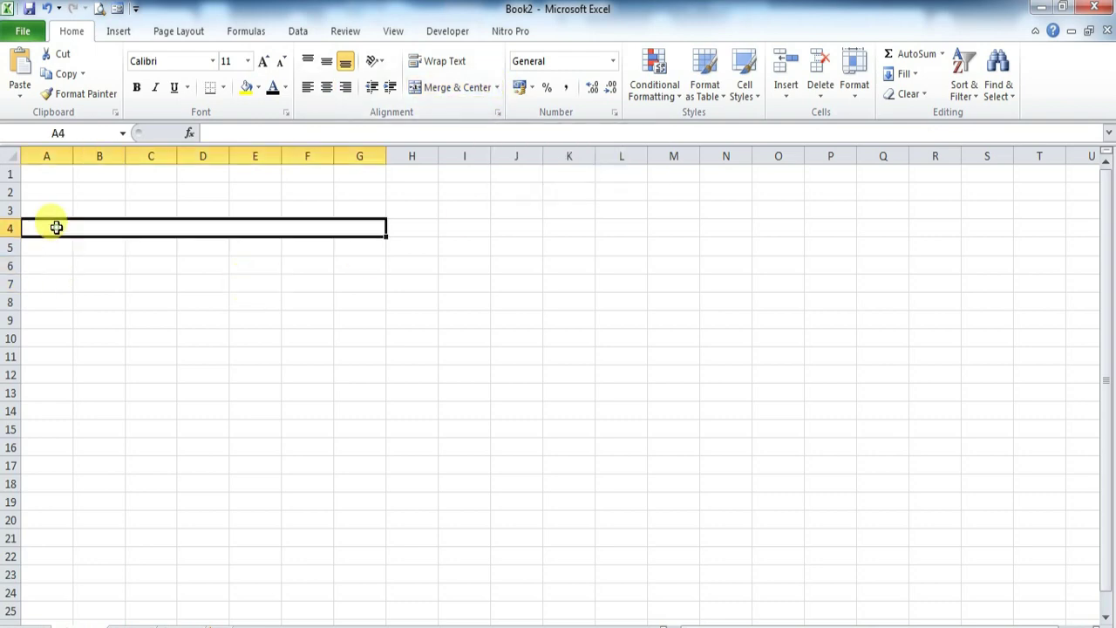
pyautogui.write('JUDUL')
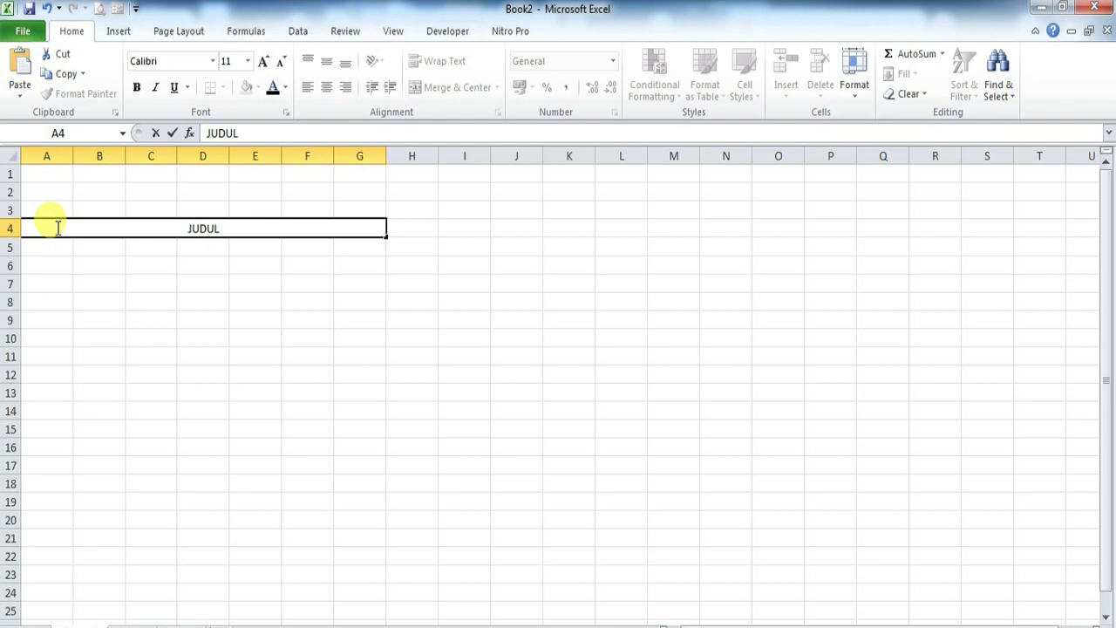
pyautogui.click(180, 335)
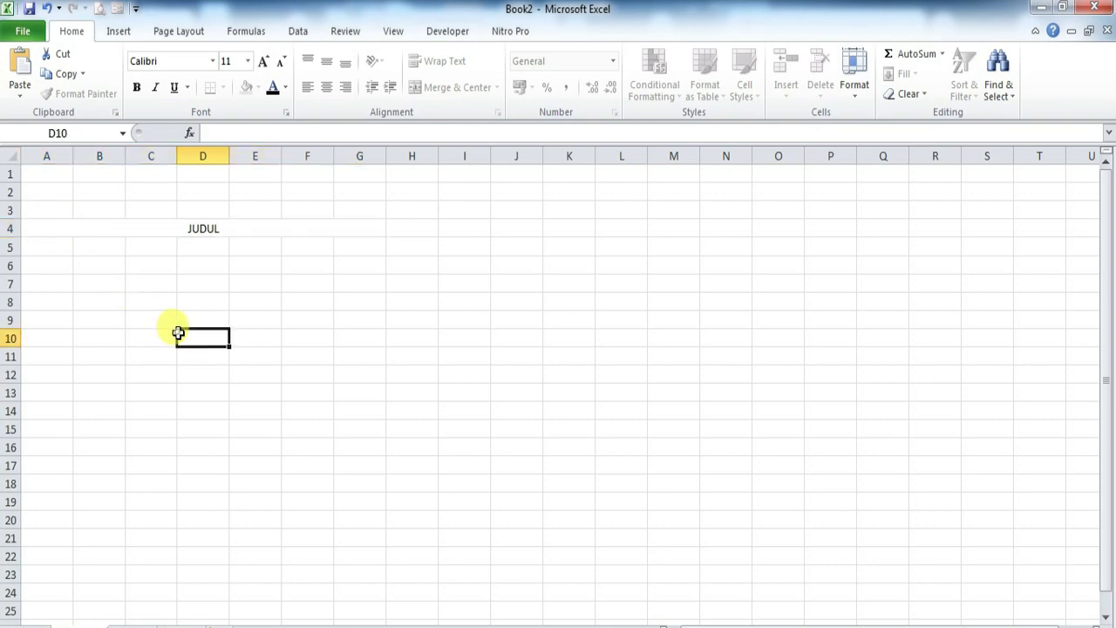
# Apply Merge Across to the cells A6:B6
pyautogui.click(62, 270)
pyautogui.moveTo(62, 270); pyautogui.dragTo(105, 270)
pyautogui.click(499, 87)
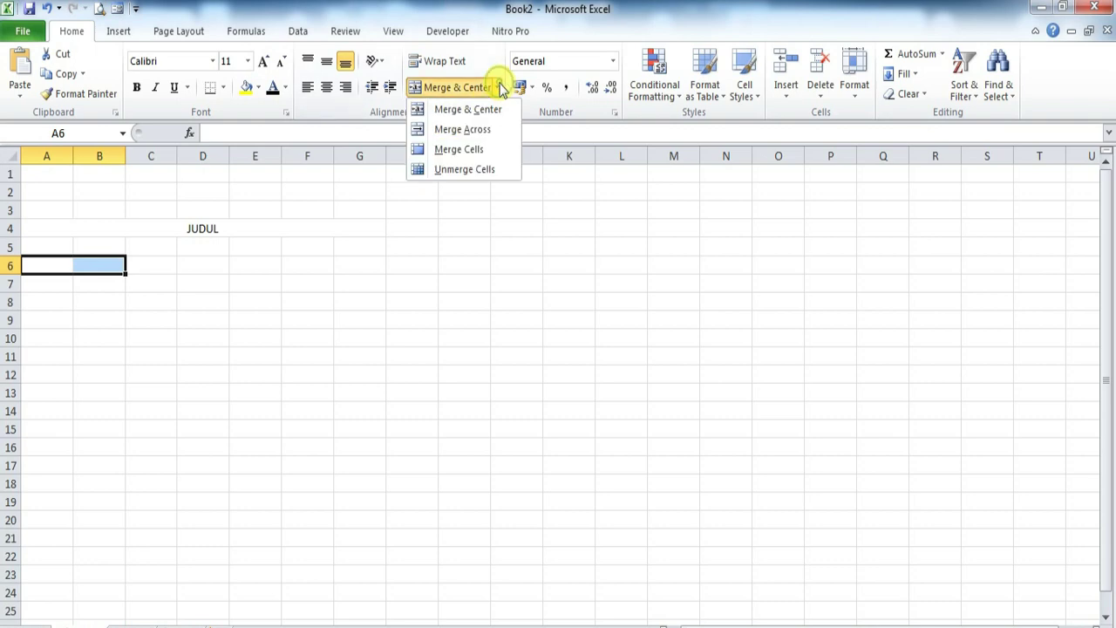
pyautogui.click(457, 130)
pyautogui.click(52, 284)
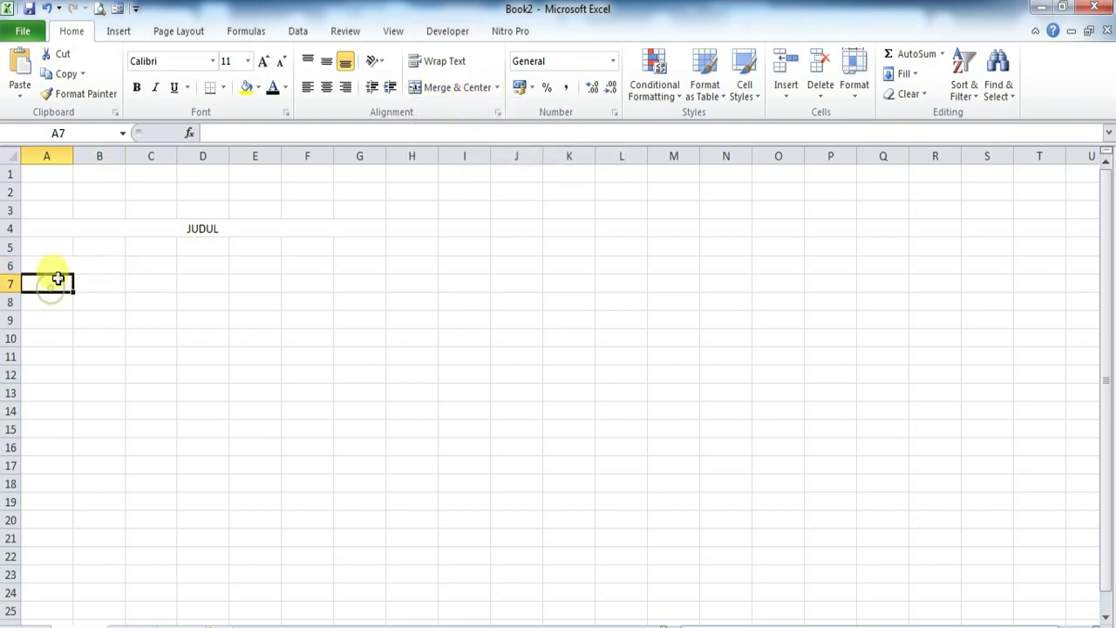
# Apply Merge Across to A6:B20, check the merged rows, and undo the Merge Across operations
pyautogui.moveTo(64, 262); pyautogui.dragTo(90, 520)
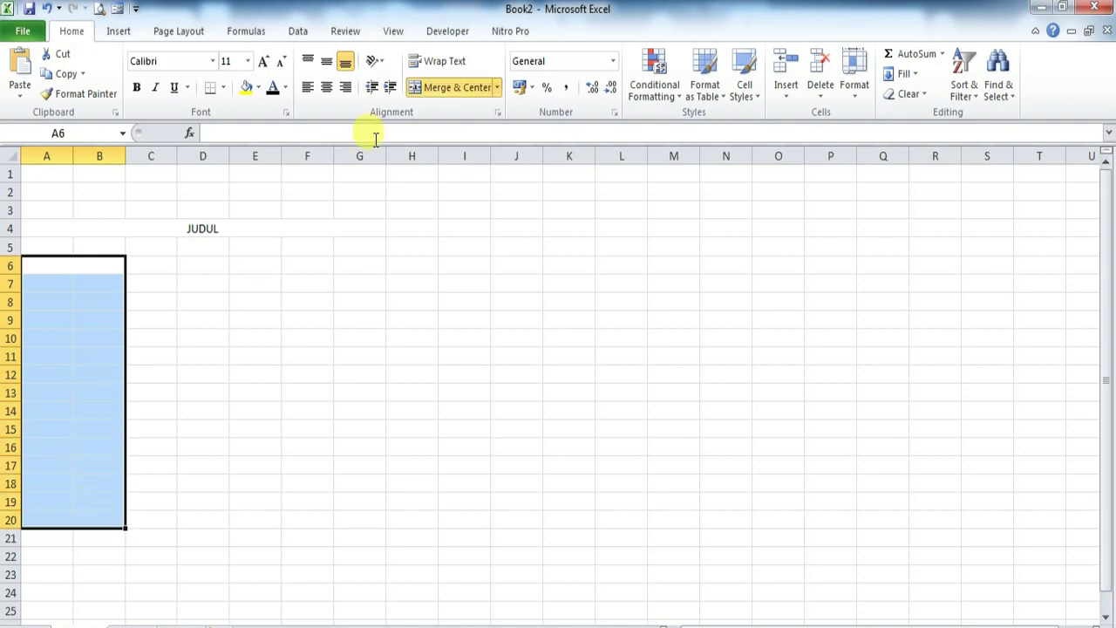
pyautogui.click(499, 88)
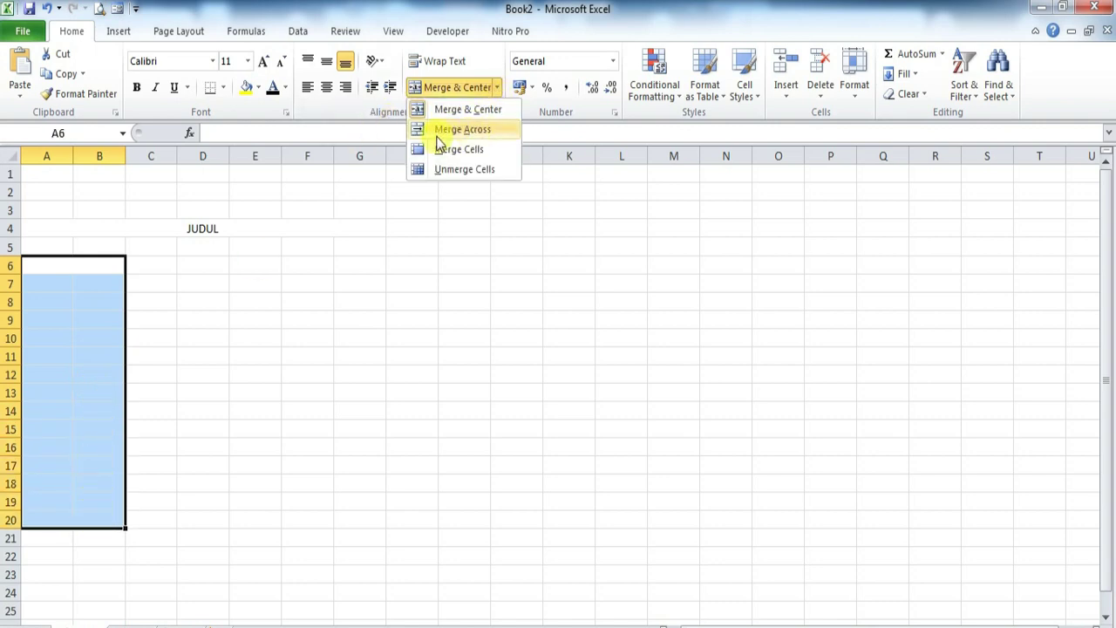
pyautogui.click(478, 131)
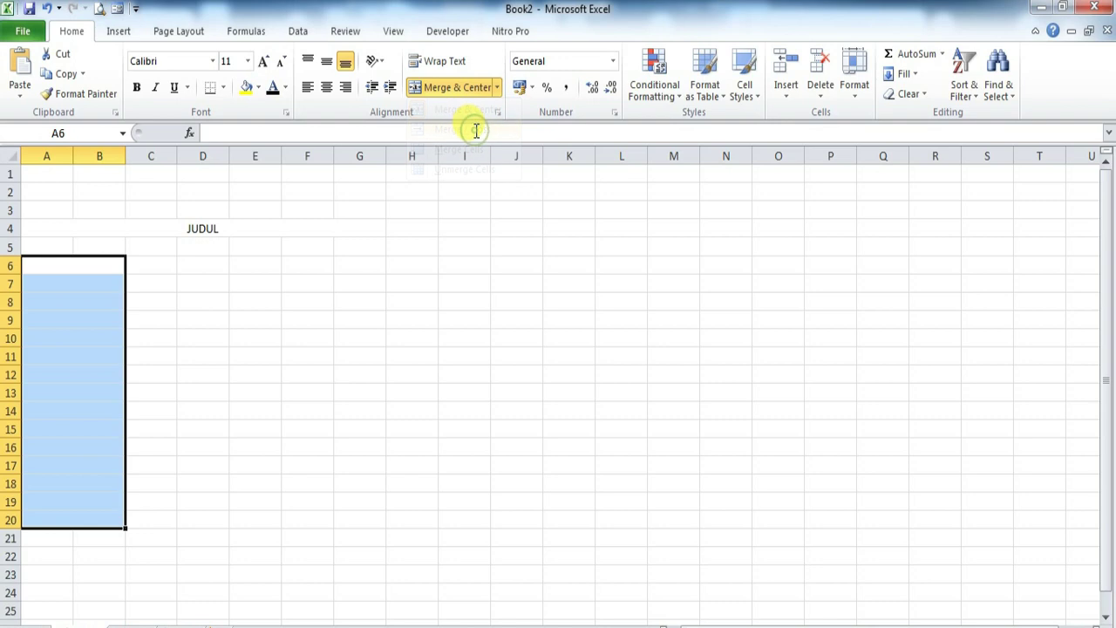
pyautogui.click(149, 319)
pyautogui.click(79, 293)
pyautogui.moveTo(79, 293); pyautogui.dragTo(55, 485)
pyautogui.click(267, 305)
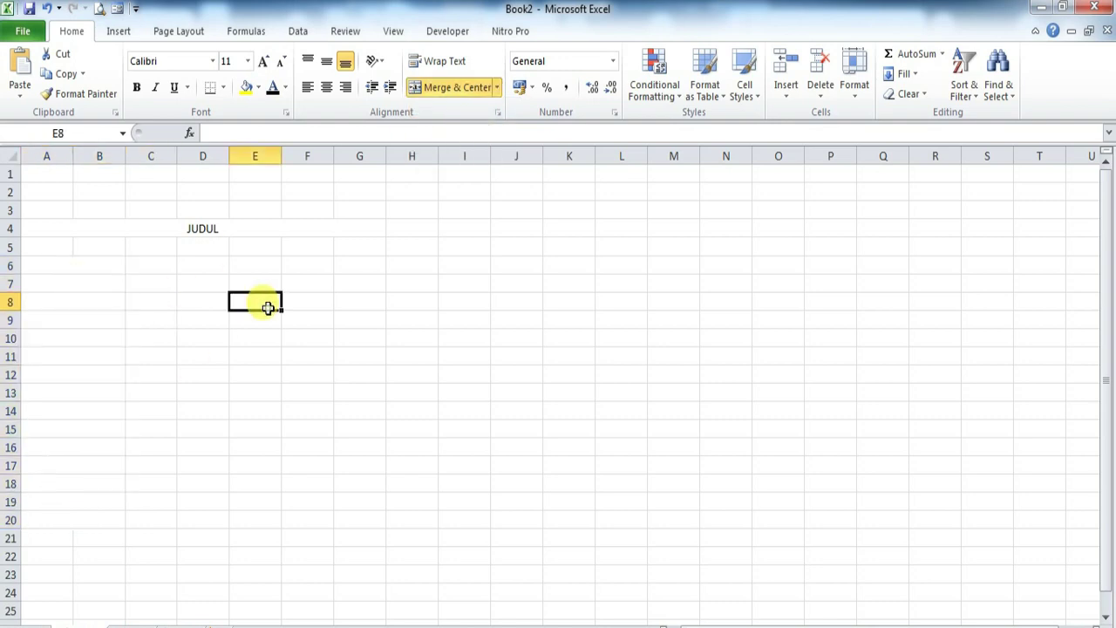
pyautogui.hotkey('ctrl', 'z')
pyautogui.hotkey('ctrl', 'z')
# Apply Merge & Center to the block A6:B19, select the merged cell, and undo the merge
pyautogui.click(192, 319)
pyautogui.moveTo(57, 265); pyautogui.dragTo(119, 496)
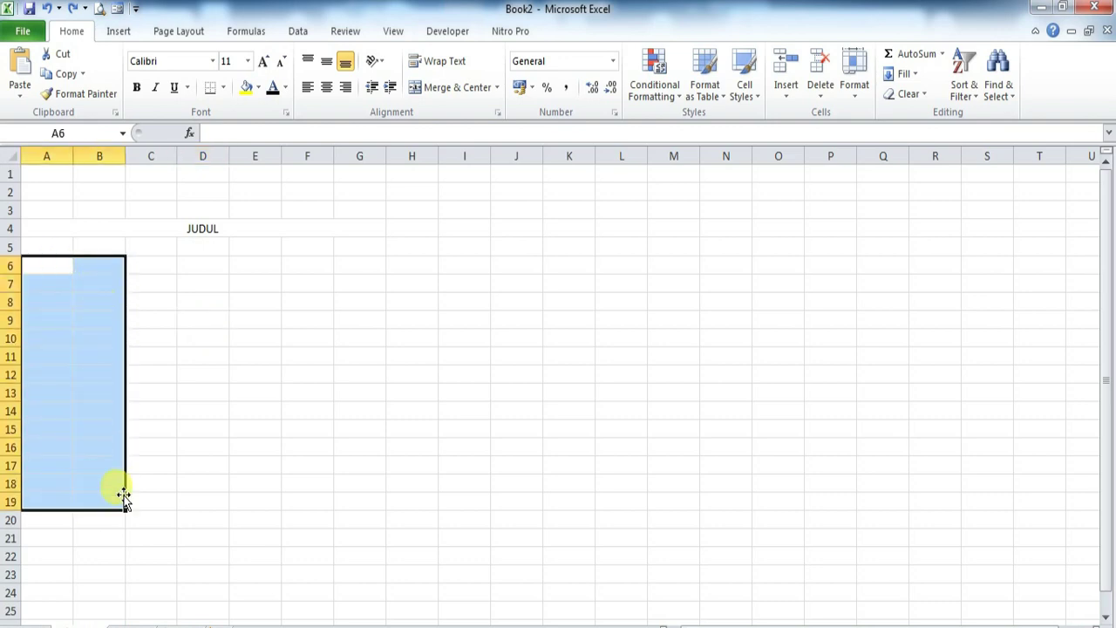
pyautogui.click(498, 87)
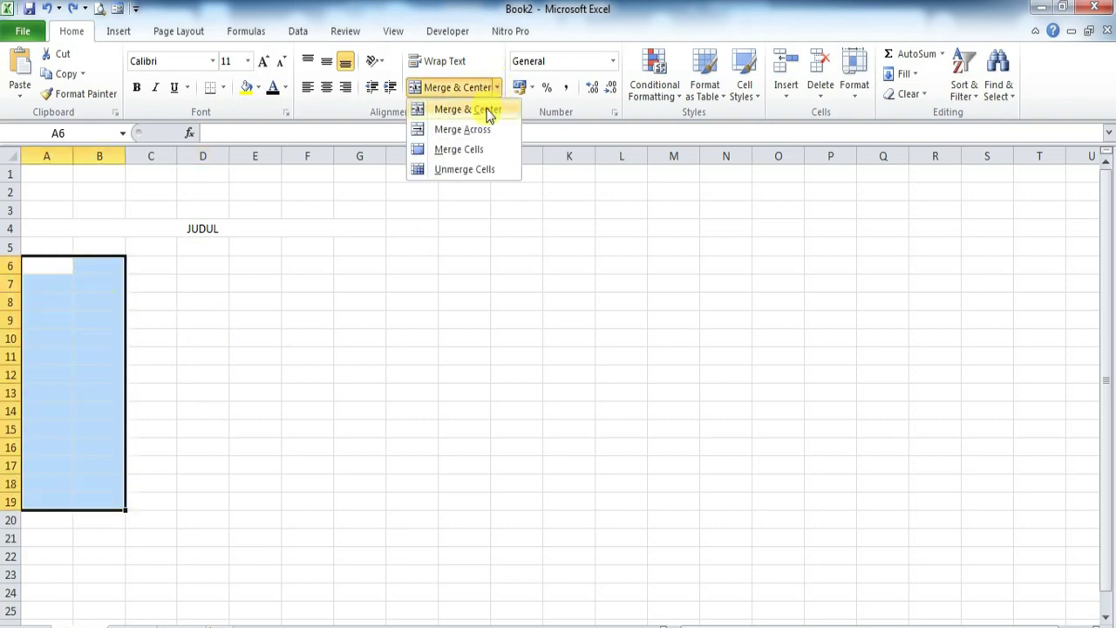
pyautogui.click(478, 109)
pyautogui.click(256, 302)
pyautogui.click(110, 283)
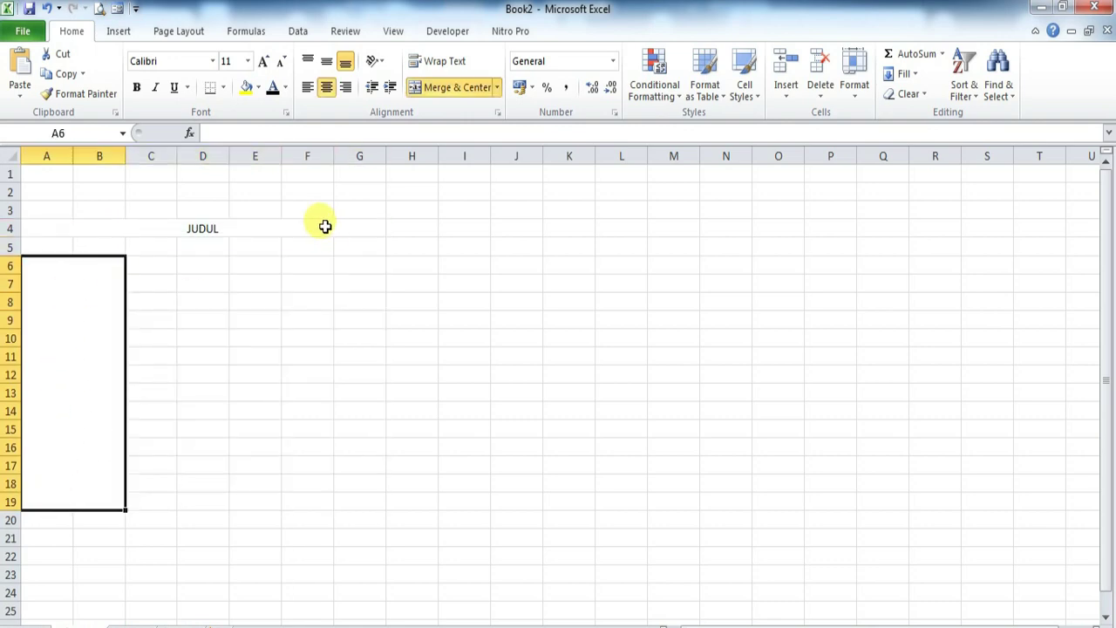
pyautogui.hotkey('ctrl', 'z')
# Apply Merge Across to the range D5:E20 and check the row-by-row merged cells
pyautogui.click(481, 213)
pyautogui.moveTo(219, 264); pyautogui.dragTo(277, 446)
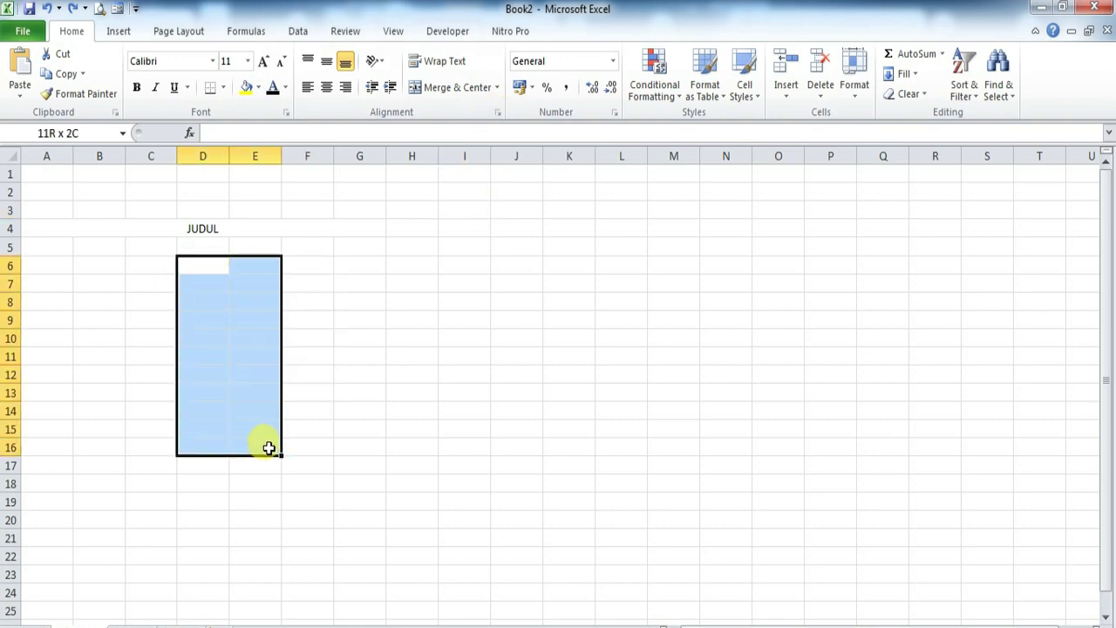
pyautogui.click(248, 338)
pyautogui.moveTo(200, 252); pyautogui.dragTo(262, 391)
pyautogui.click(257, 392)
pyautogui.click(217, 256)
pyautogui.moveTo(218, 257); pyautogui.dragTo(264, 516)
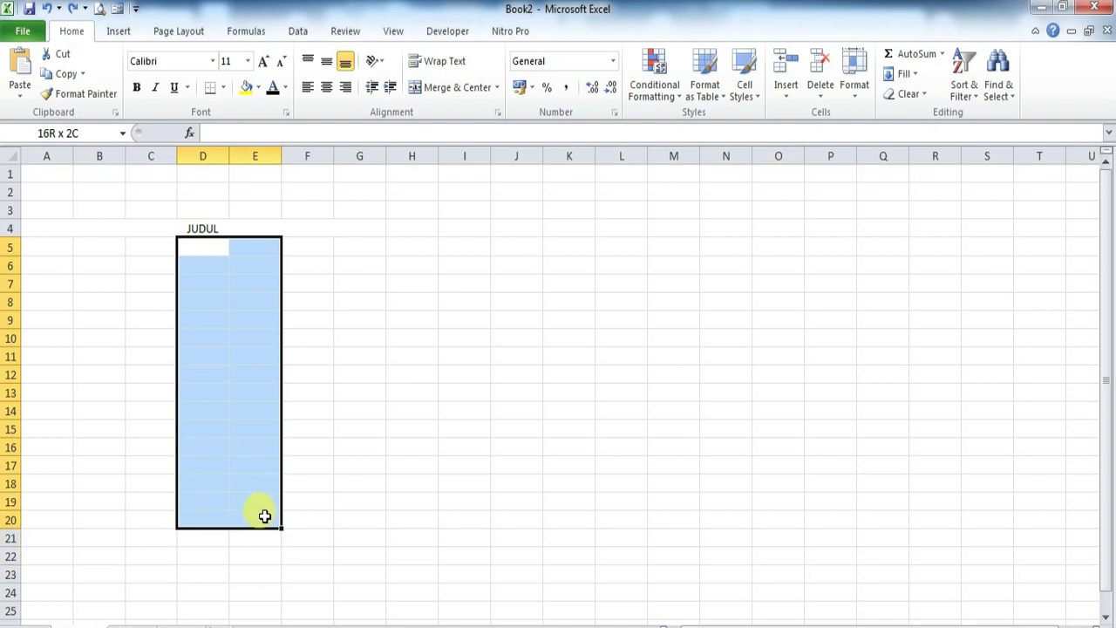
pyautogui.click(496, 88)
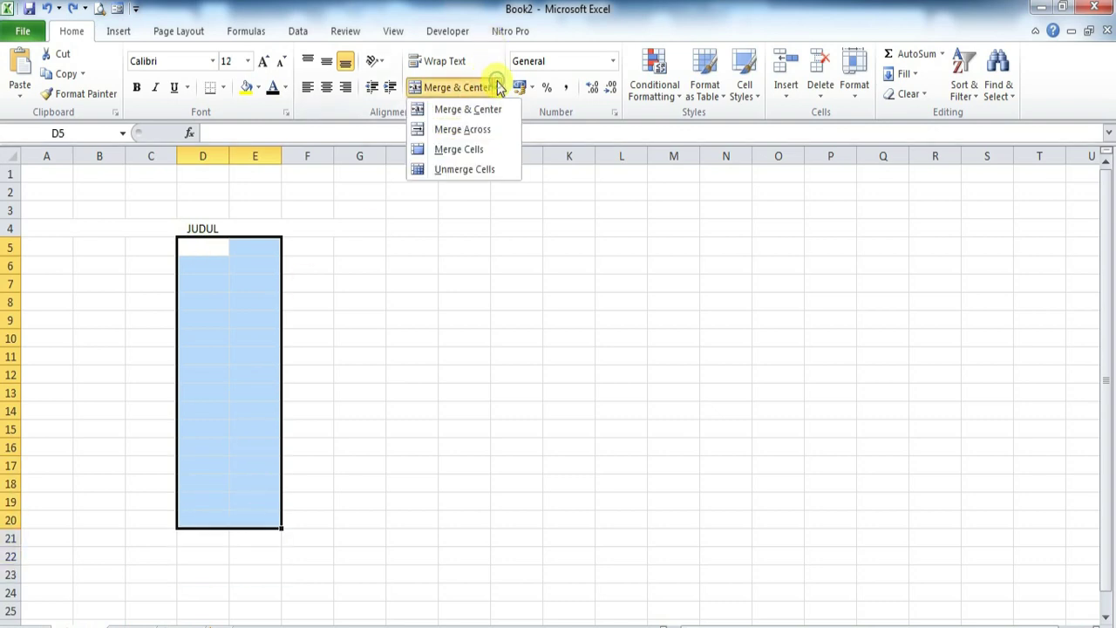
pyautogui.click(462, 129)
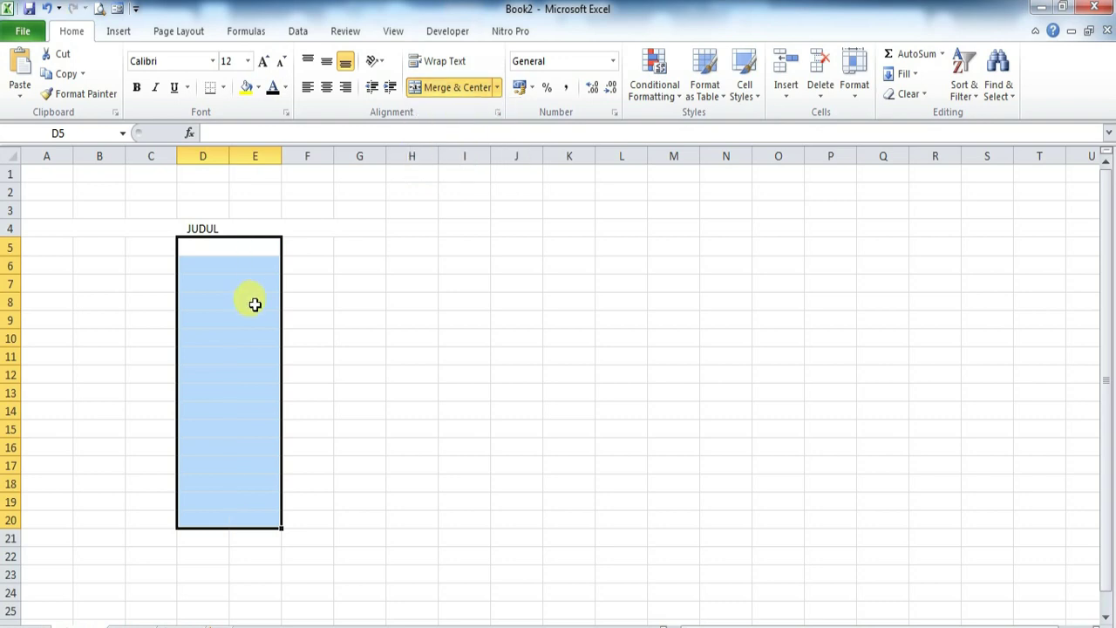
pyautogui.click(248, 299)
pyautogui.click(224, 267)
pyautogui.moveTo(218, 299); pyautogui.dragTo(210, 514)
pyautogui.click(448, 329)
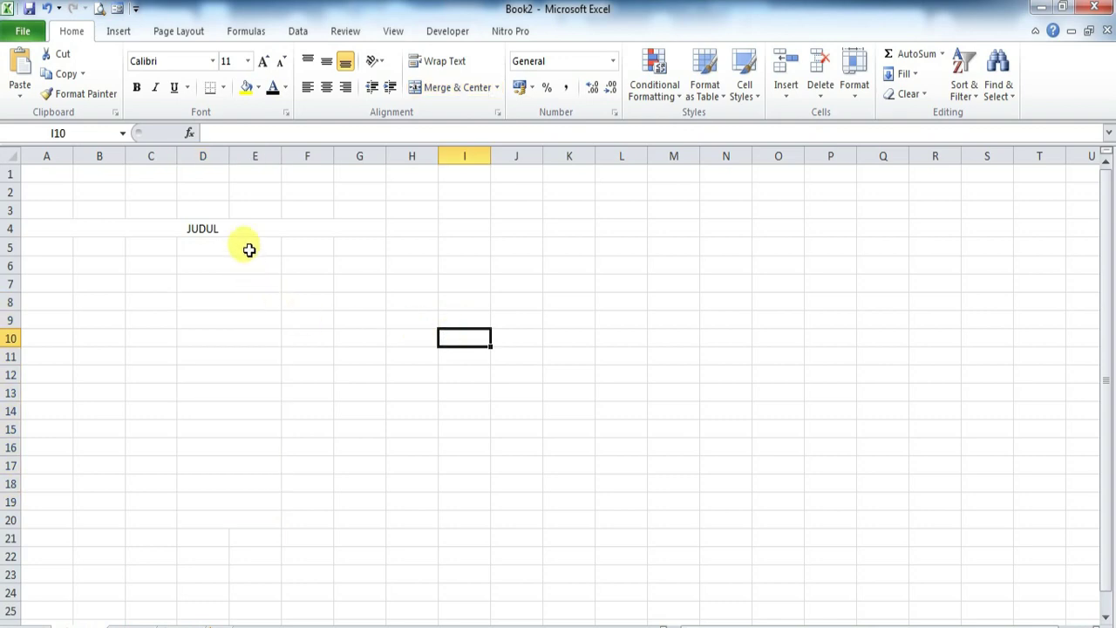
# Try to combine the range D5:E21 into one cell with Merge Cells
pyautogui.moveTo(248, 244); pyautogui.dragTo(197, 538)
pyautogui.click(500, 88)
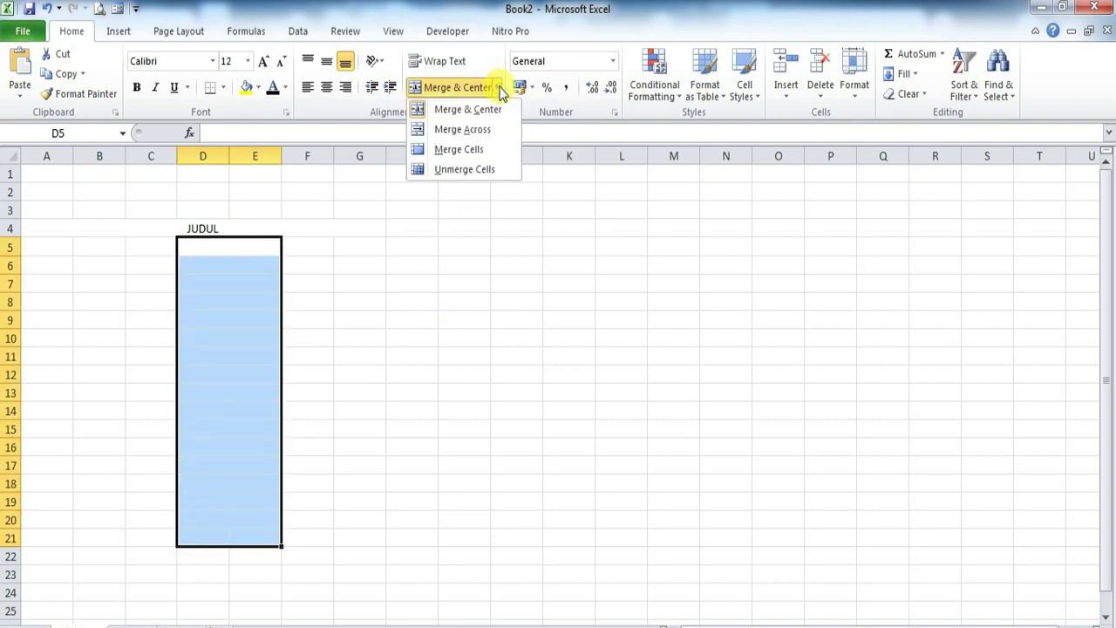
pyautogui.click(459, 149)
# Combine D5:H20 into one cell with Merge Cells, select it to check, and undo that merge
pyautogui.moveTo(253, 247); pyautogui.dragTo(417, 520)
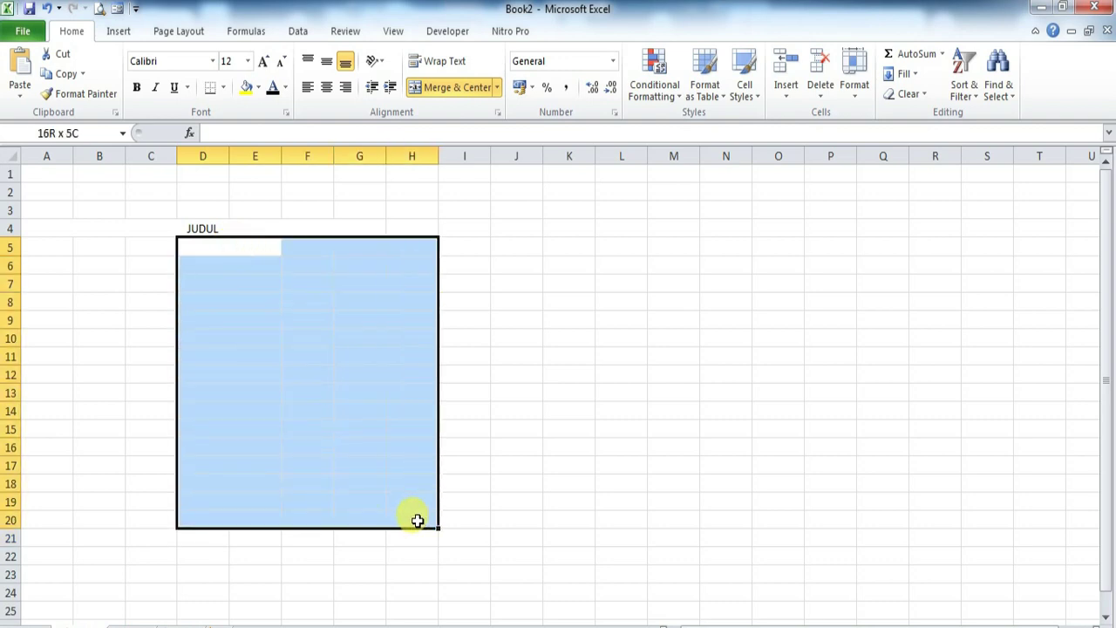
pyautogui.click(500, 88)
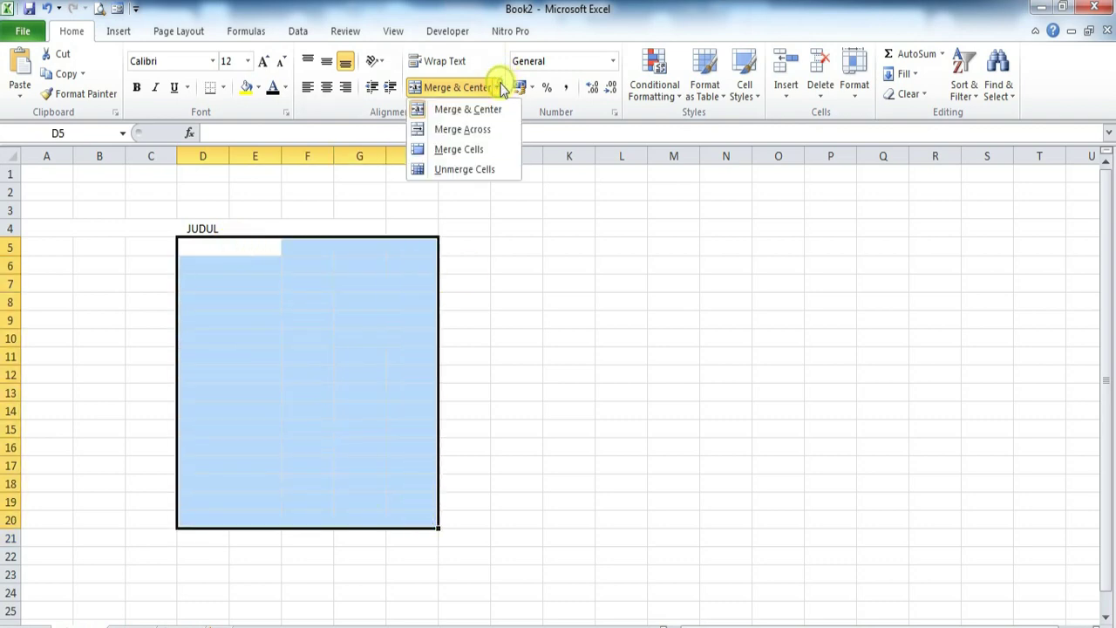
pyautogui.click(457, 147)
pyautogui.click(536, 305)
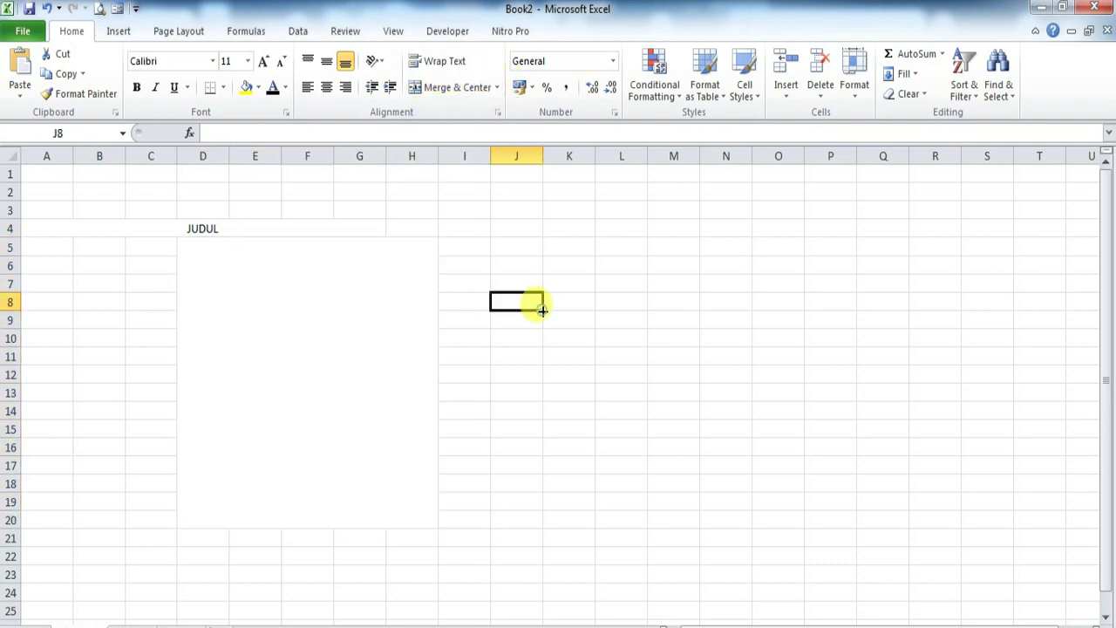
pyautogui.click(262, 258)
pyautogui.click(628, 319)
pyautogui.click(262, 259)
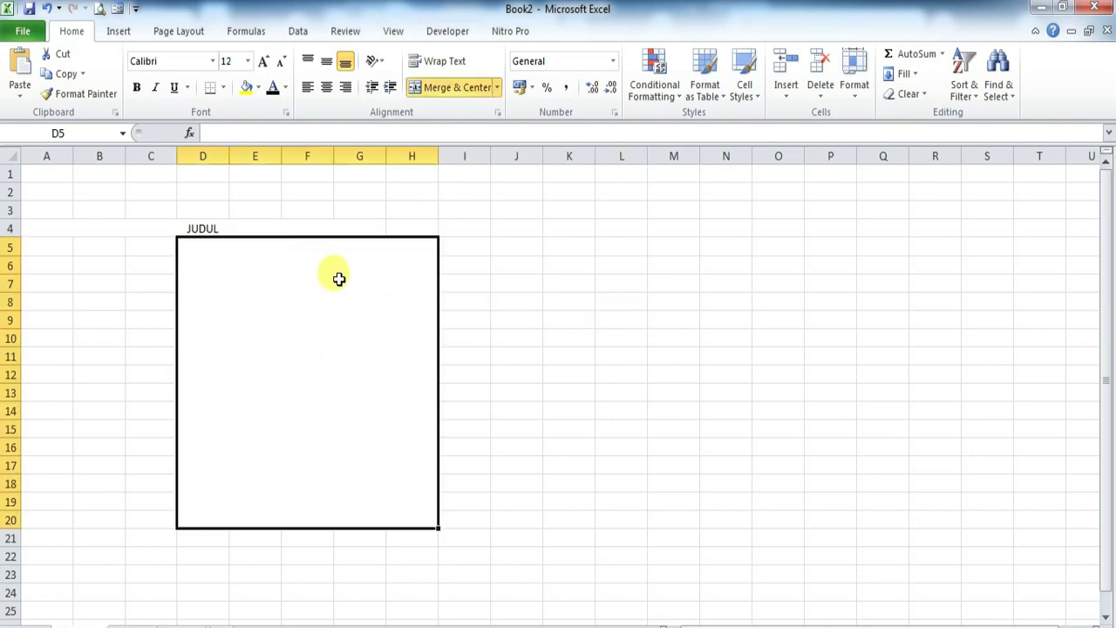
pyautogui.hotkey('ctrl', 'z')
pyautogui.hotkey('ctrl', 'z')
pyautogui.click(553, 294)
pyautogui.hotkey('ctrl', 'y')
# Apply Merge & Center to the block D5:H19 and undo the merges below the title row
pyautogui.moveTo(262, 248); pyautogui.dragTo(396, 527)
pyautogui.click(500, 88)
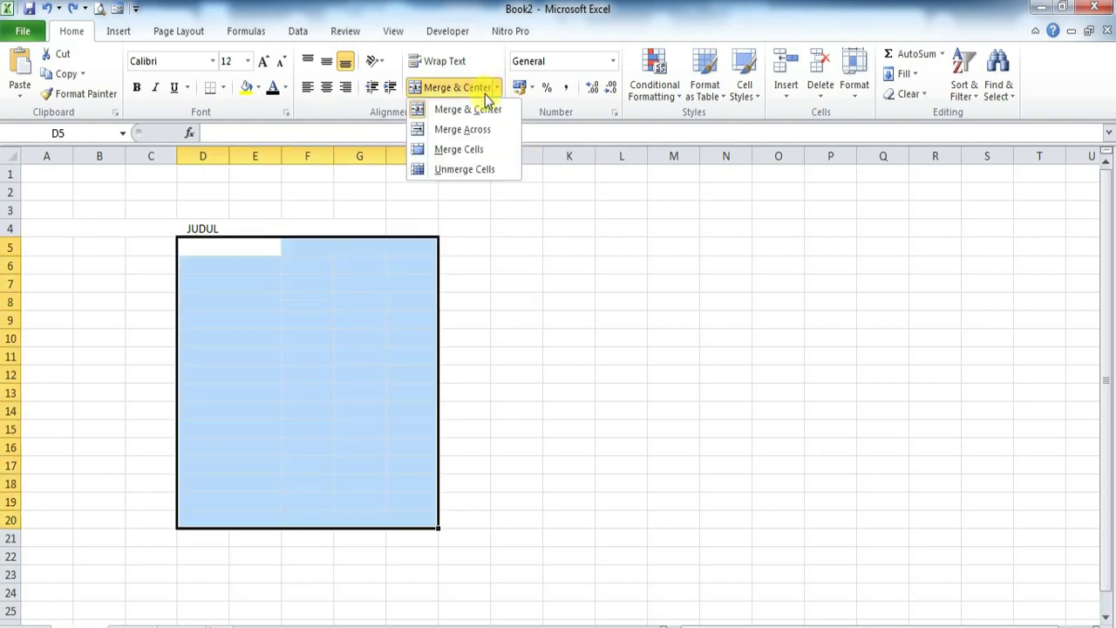
pyautogui.click(516, 359)
pyautogui.moveTo(218, 250); pyautogui.dragTo(398, 498)
pyautogui.click(446, 87)
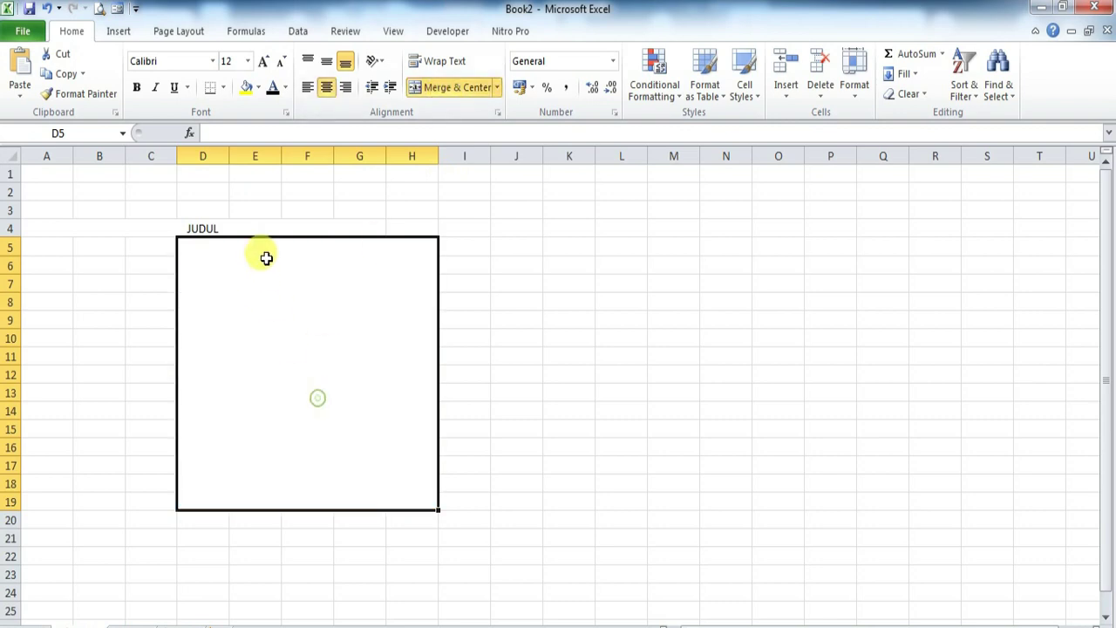
pyautogui.click(674, 336)
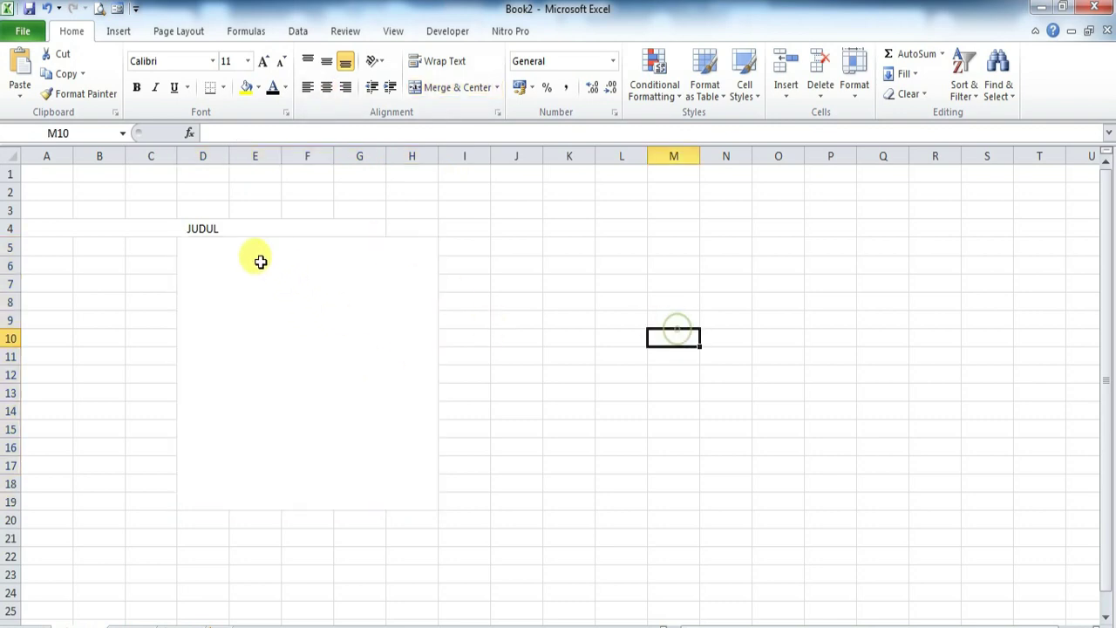
pyautogui.click(350, 337)
pyautogui.hotkey('ctrl', 'z')
pyautogui.click(571, 281)
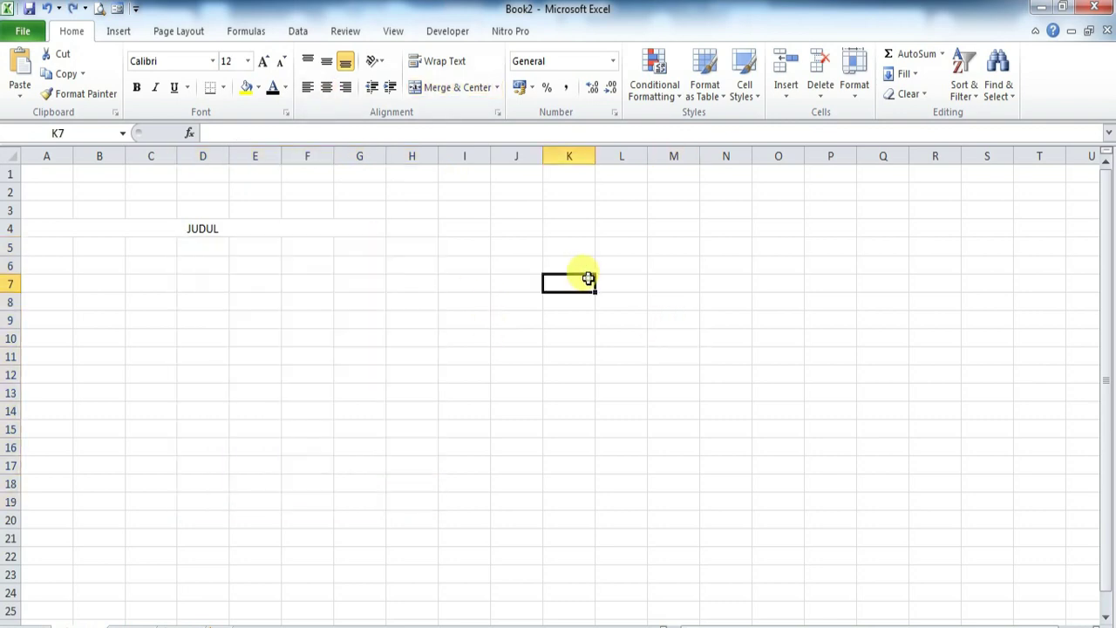
# Combine E6:J20 into one cell with Merge Cells, and split it again with Unmerge Cells
pyautogui.click(499, 89)
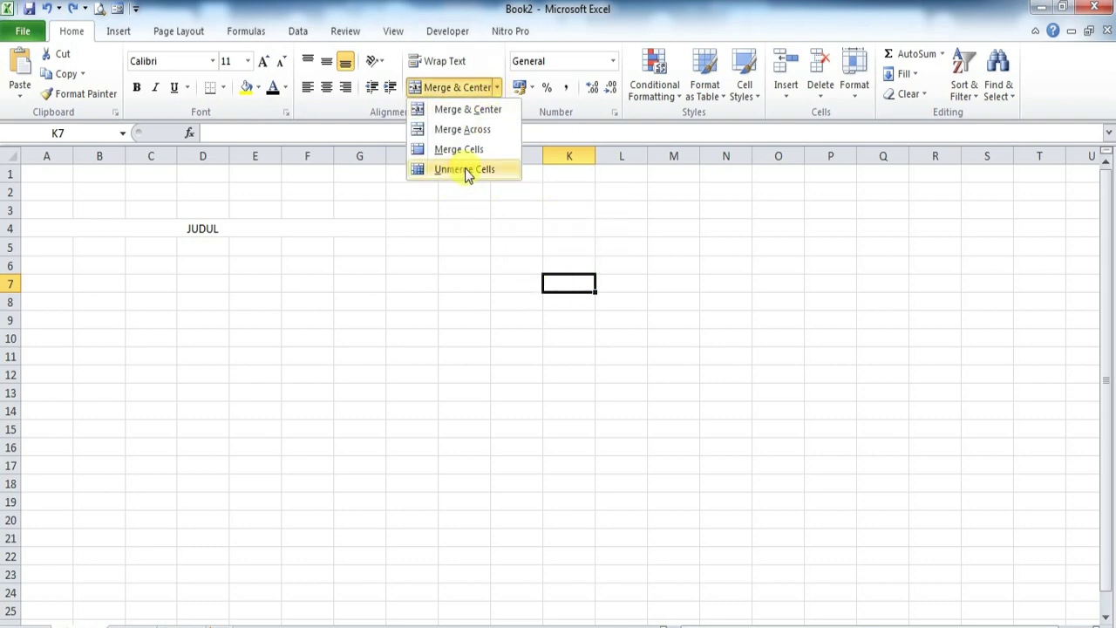
pyautogui.click(274, 279)
pyautogui.moveTo(246, 262); pyautogui.dragTo(504, 522)
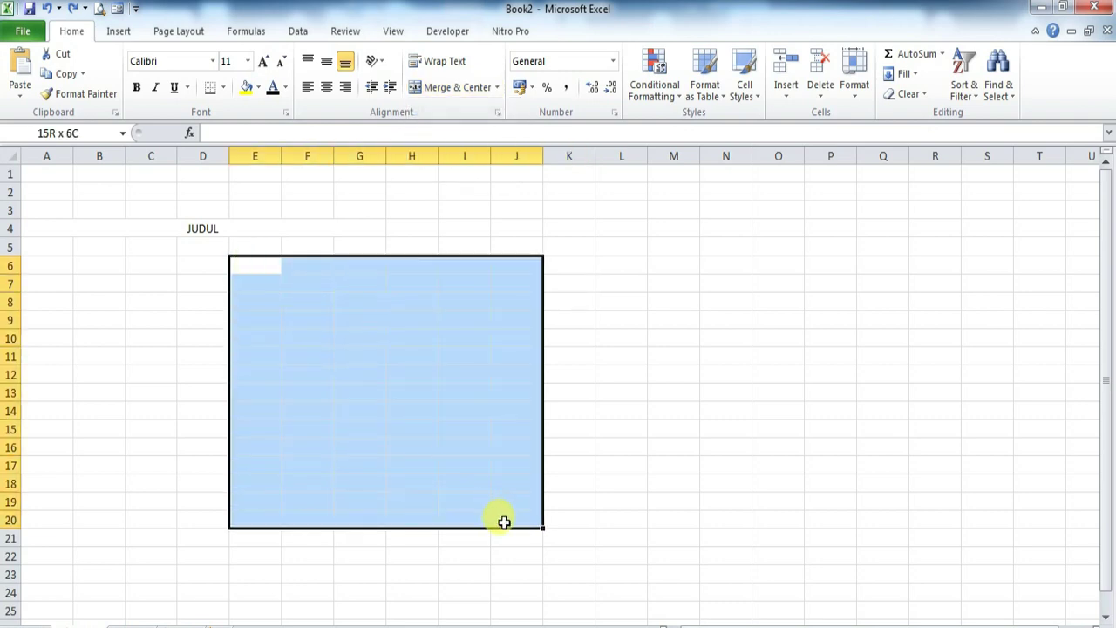
pyautogui.click(496, 88)
pyautogui.click(460, 149)
pyautogui.click(497, 87)
pyautogui.click(465, 169)
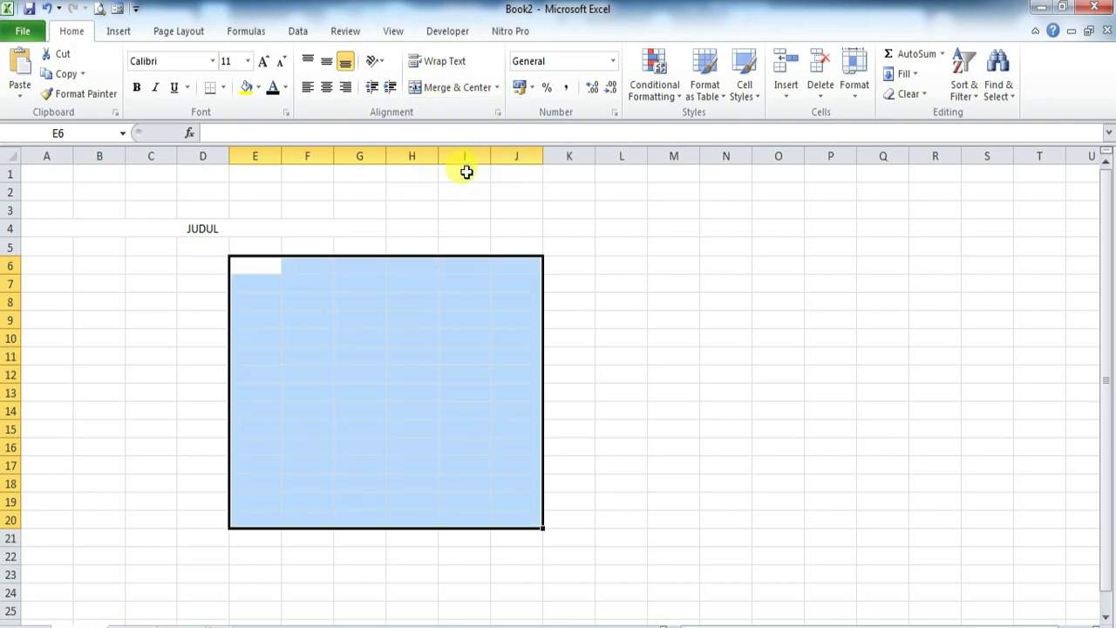
pyautogui.click(401, 353)
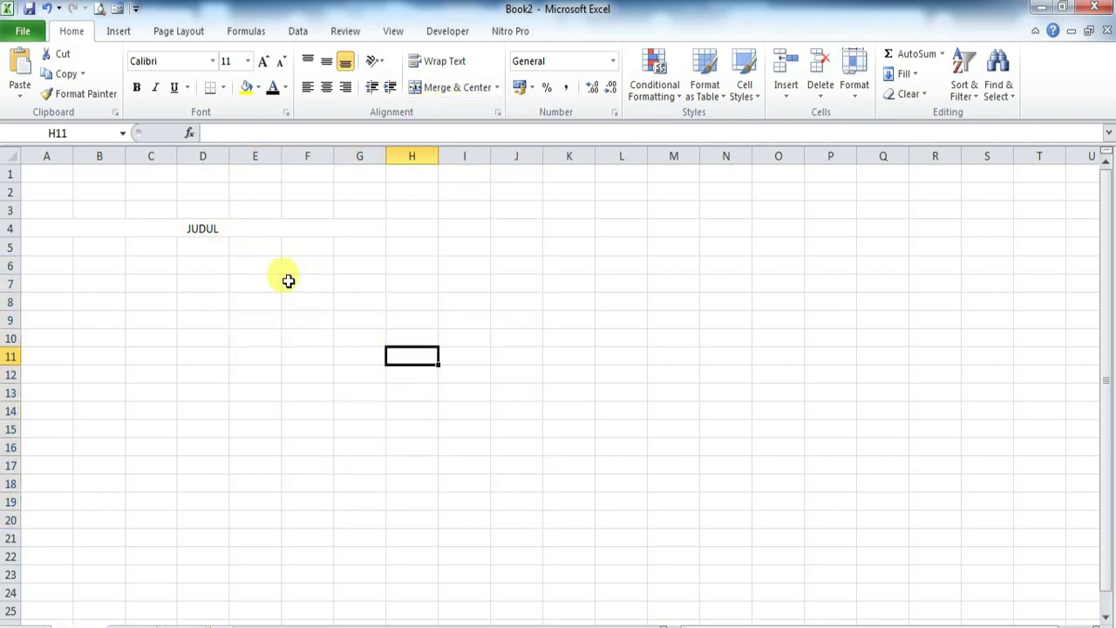
# Unmerge the JUDUL title cell in row 4 and delete its text from A4
pyautogui.click(301, 316)
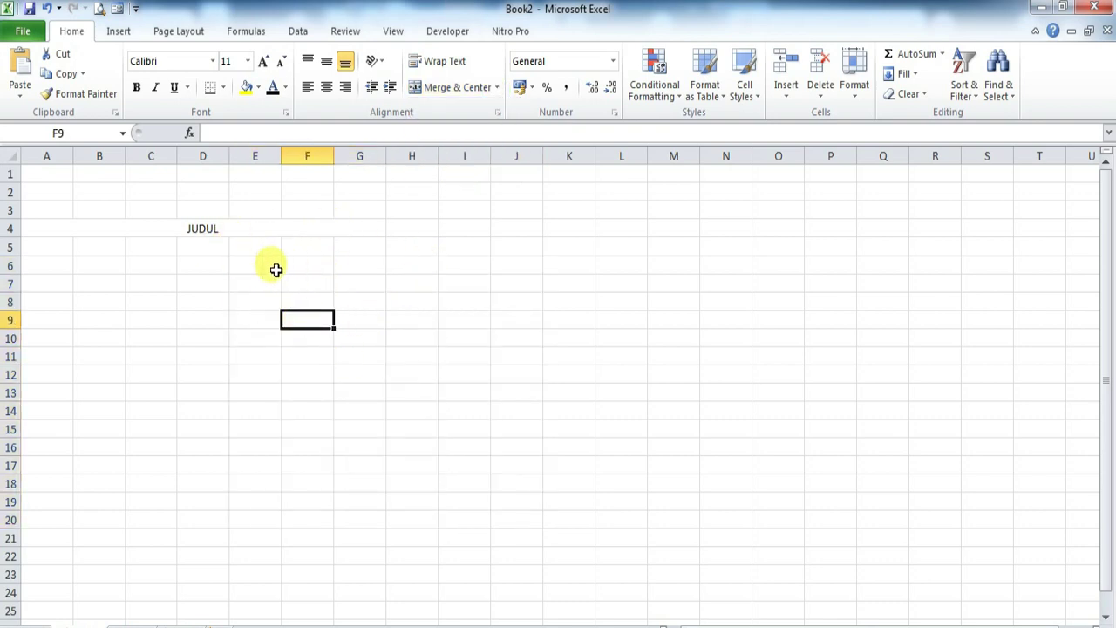
pyautogui.click(192, 229)
pyautogui.click(279, 335)
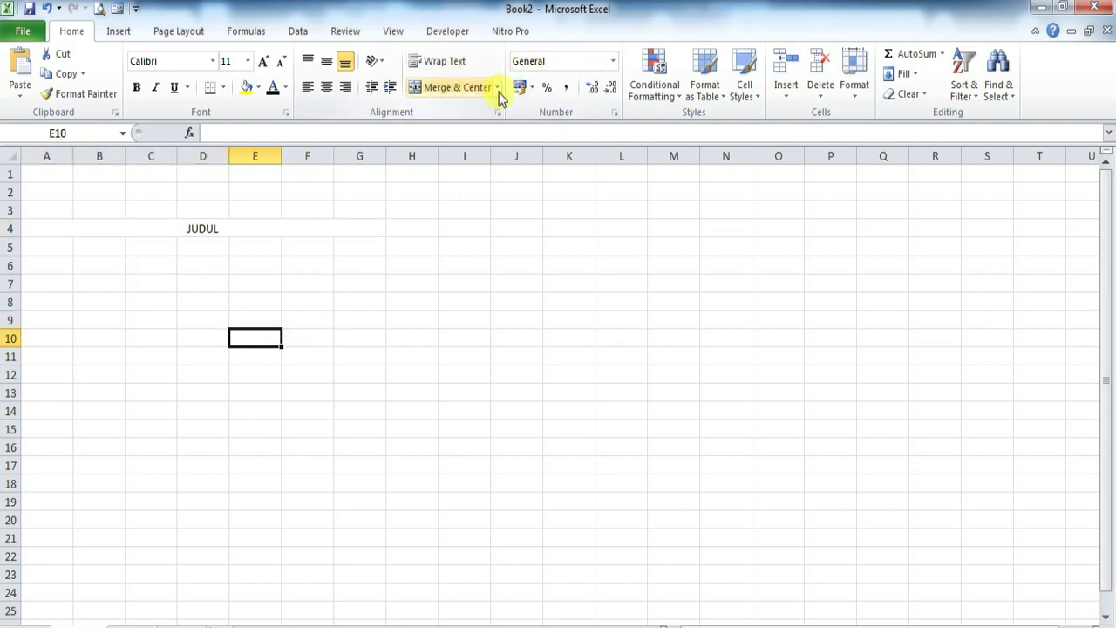
pyautogui.click(198, 245)
pyautogui.click(213, 228)
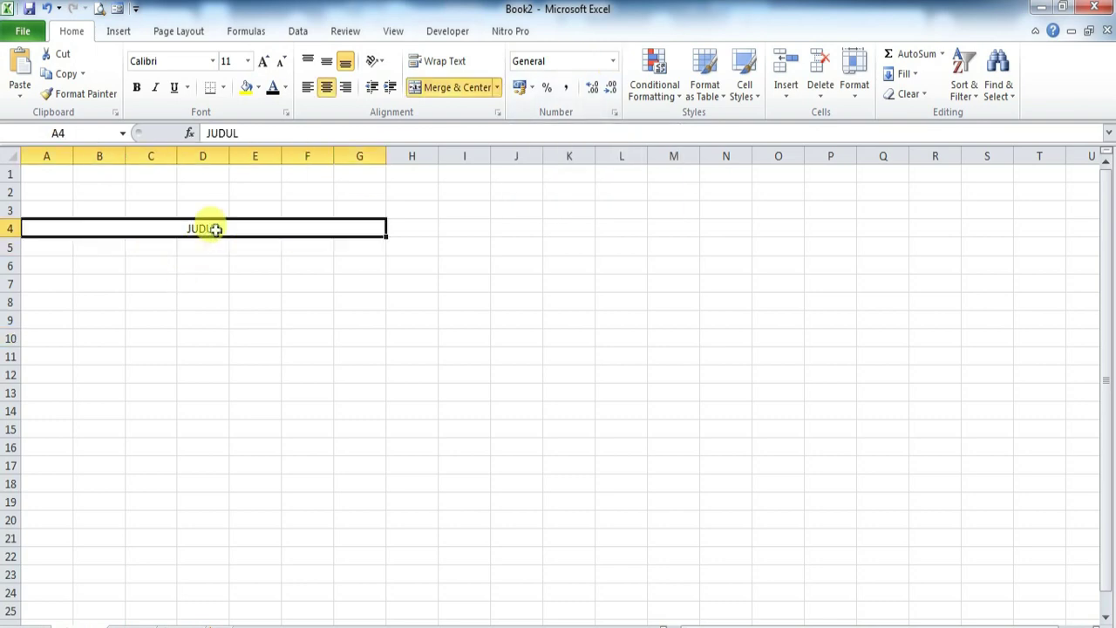
pyautogui.click(441, 88)
pyautogui.click(274, 227)
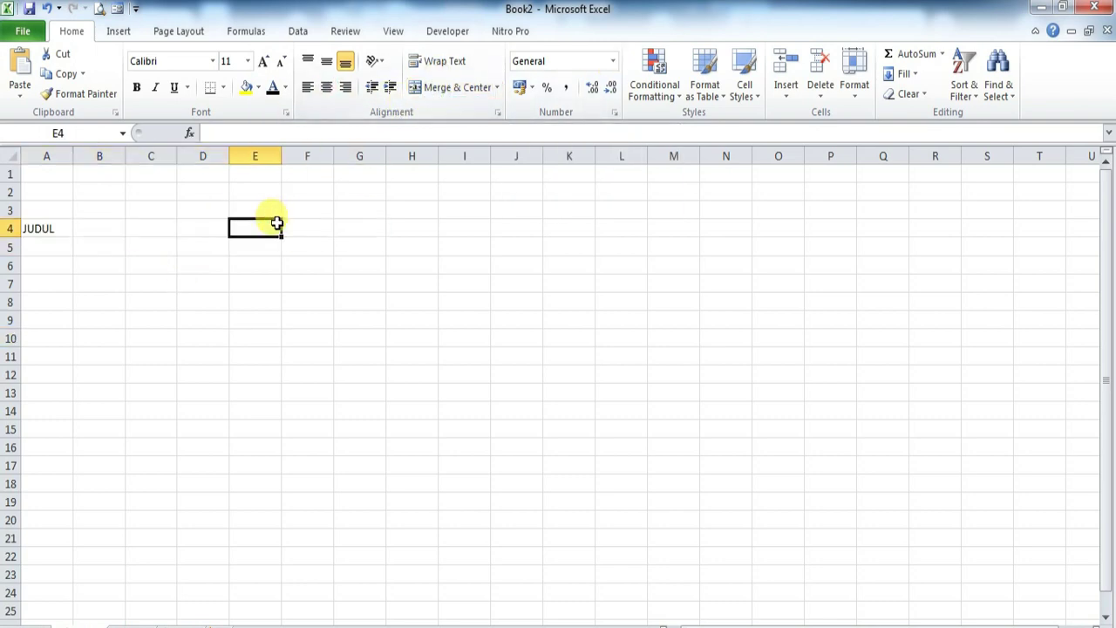
pyautogui.click(38, 227)
pyautogui.press('Delete')
pyautogui.click(152, 246)
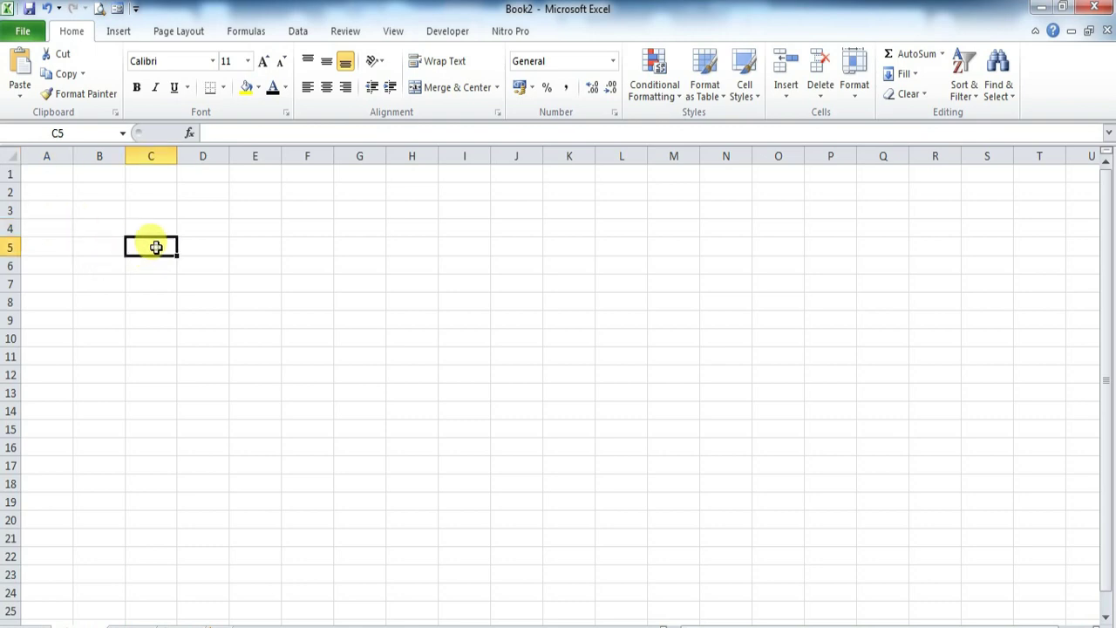
# Enter the numbers 1, 2, 3 and 4 down column C in cells C5:C8
pyautogui.click(613, 63)
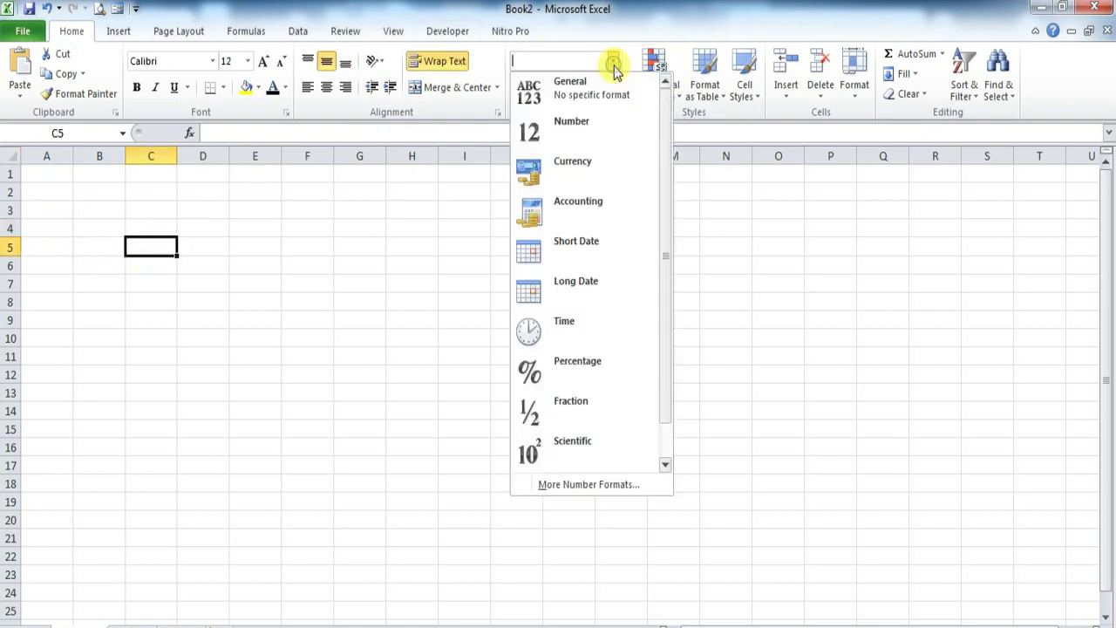
pyautogui.click(560, 131)
pyautogui.write('1')
pyautogui.press('Tab')
pyautogui.press('Down')
pyautogui.click(144, 258)
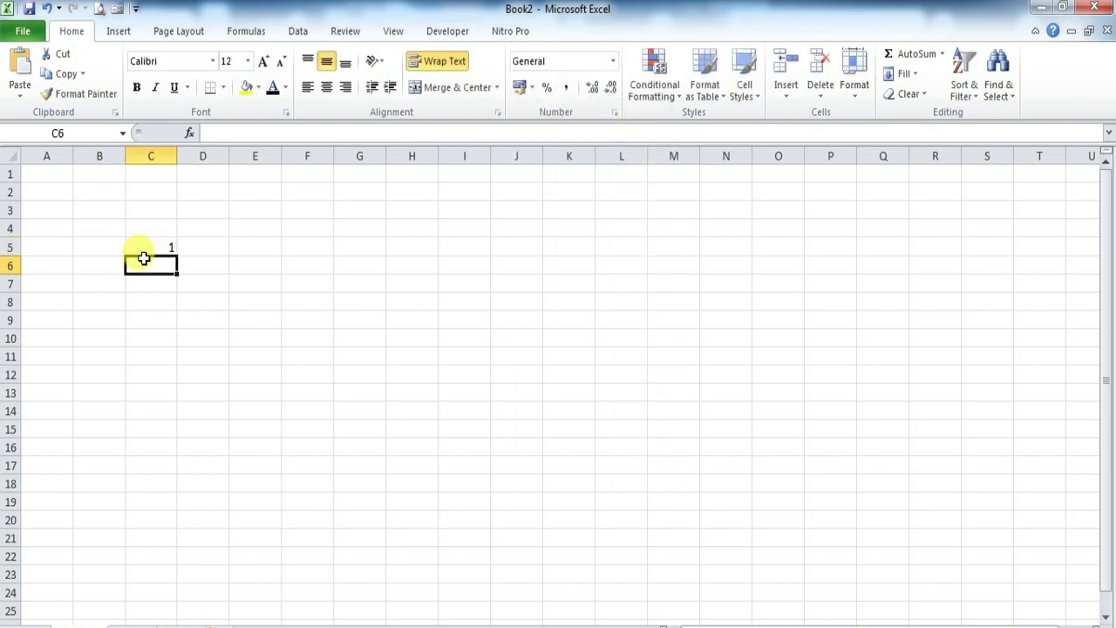
pyautogui.write('2')
pyautogui.press('Return')
pyautogui.write('3')
pyautogui.press('Return')
pyautogui.write('4')
pyautogui.press('Return')
# Apply the Currency number format to cells C5:C8
pyautogui.moveTo(142, 253); pyautogui.dragTo(152, 303)
pyautogui.click(615, 61)
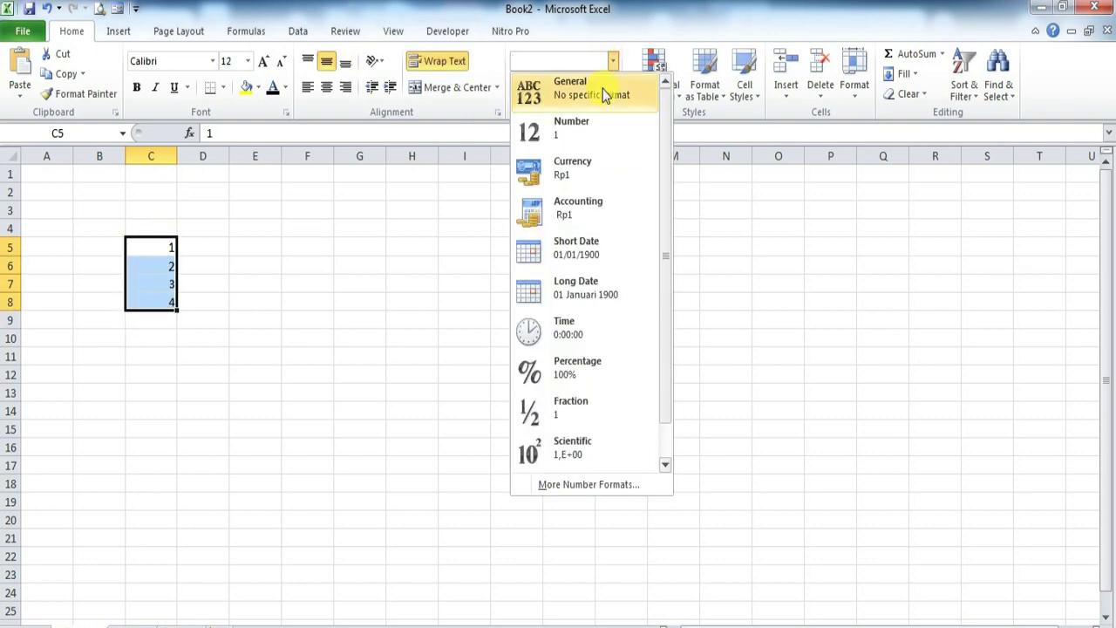
pyautogui.click(578, 170)
# Widen column E to about twice its width and enter 500000 in cell E5
pyautogui.click(268, 247)
pyautogui.moveTo(281, 154); pyautogui.dragTo(333, 174)
pyautogui.write('5')
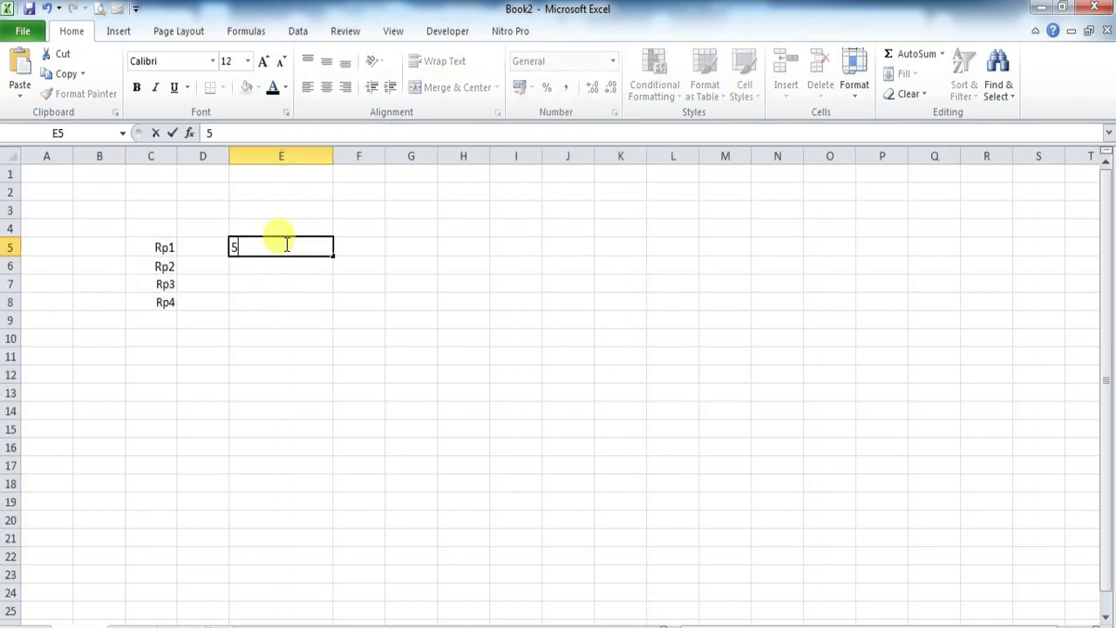
pyautogui.write('00000')
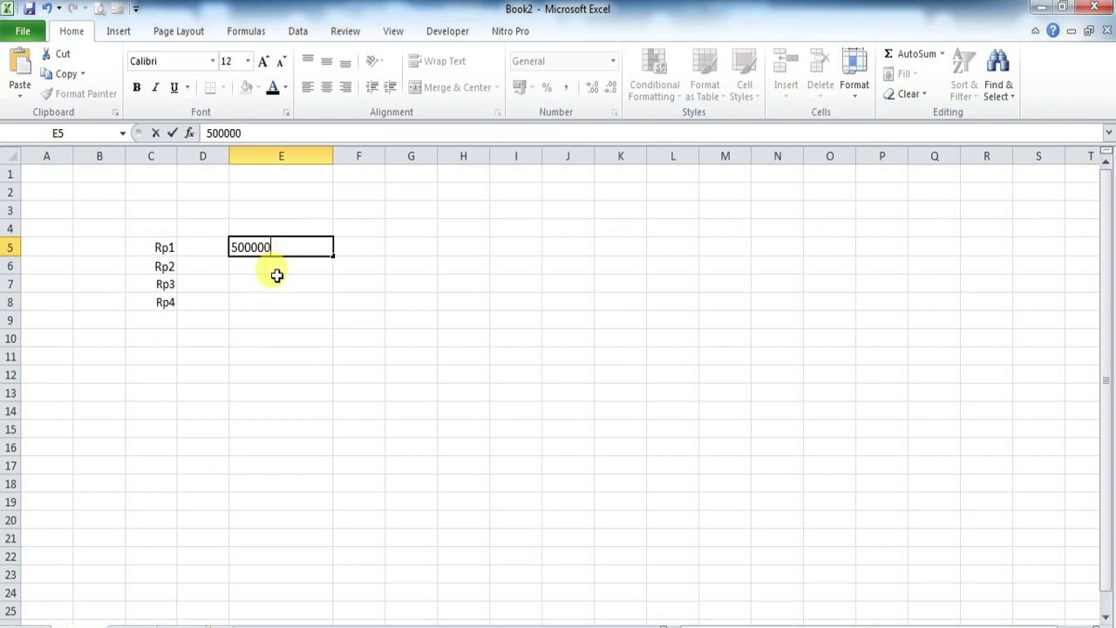
pyautogui.click(278, 281)
# Clear the currency amounts from cells C5:C8
pyautogui.moveTo(161, 247); pyautogui.dragTo(160, 299)
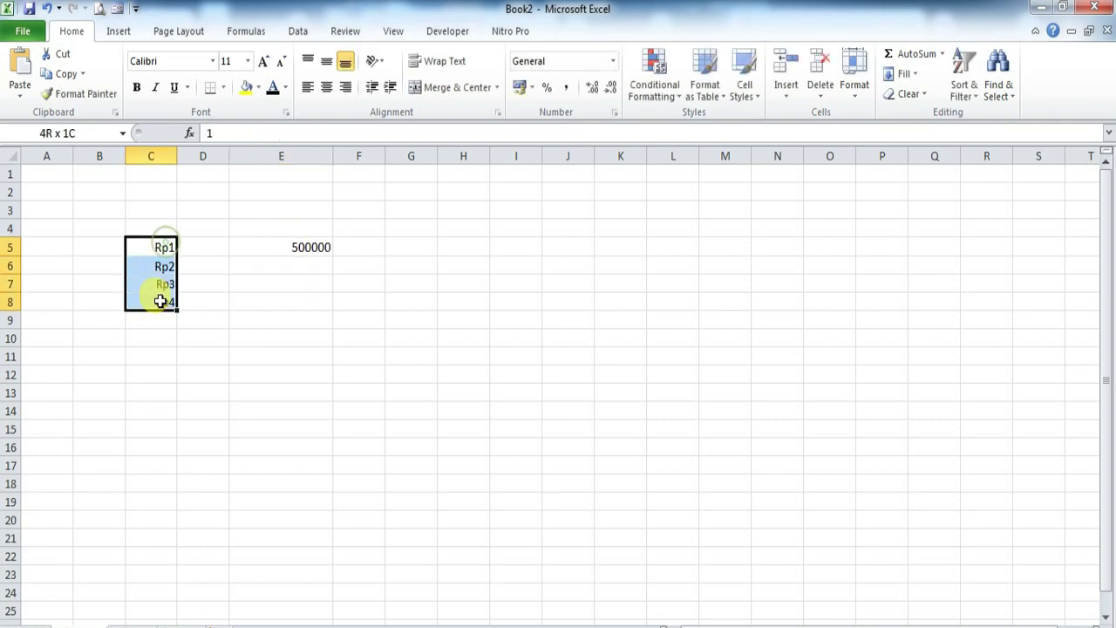
pyautogui.click(274, 265)
# Format the amount in E5 as Currency and undo that format
pyautogui.click(295, 247)
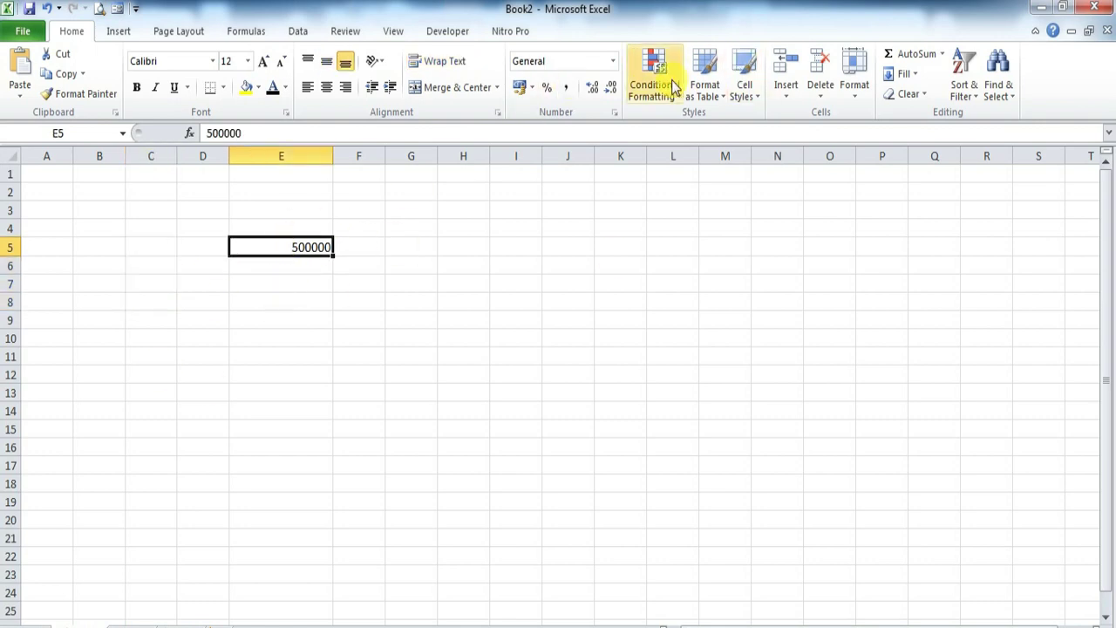
pyautogui.click(613, 61)
pyautogui.click(572, 167)
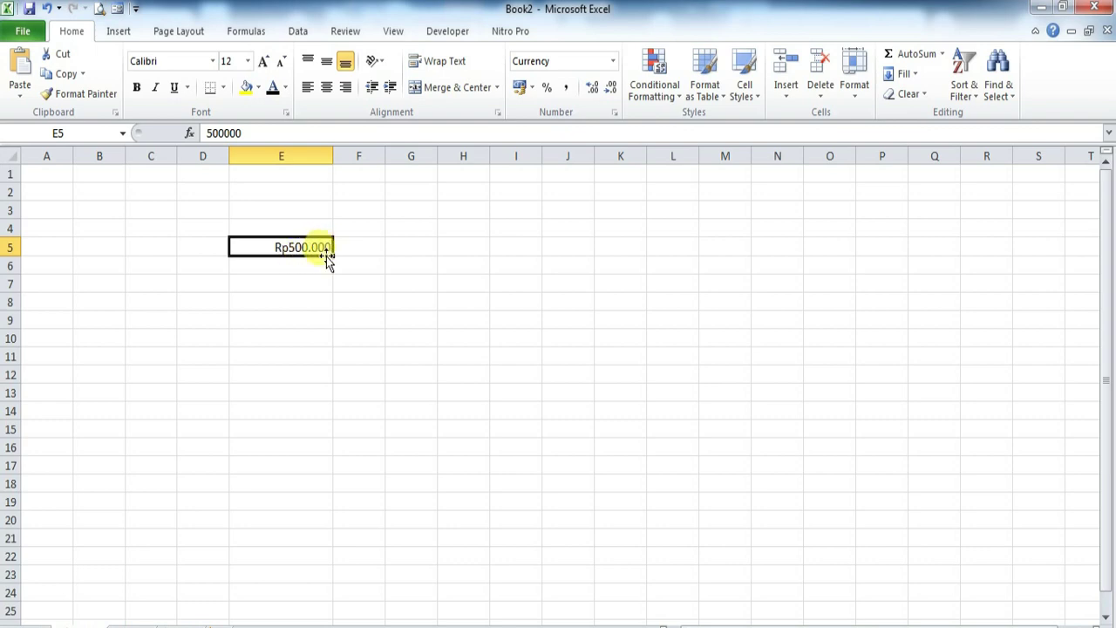
pyautogui.hotkey('ctrl', 'z')
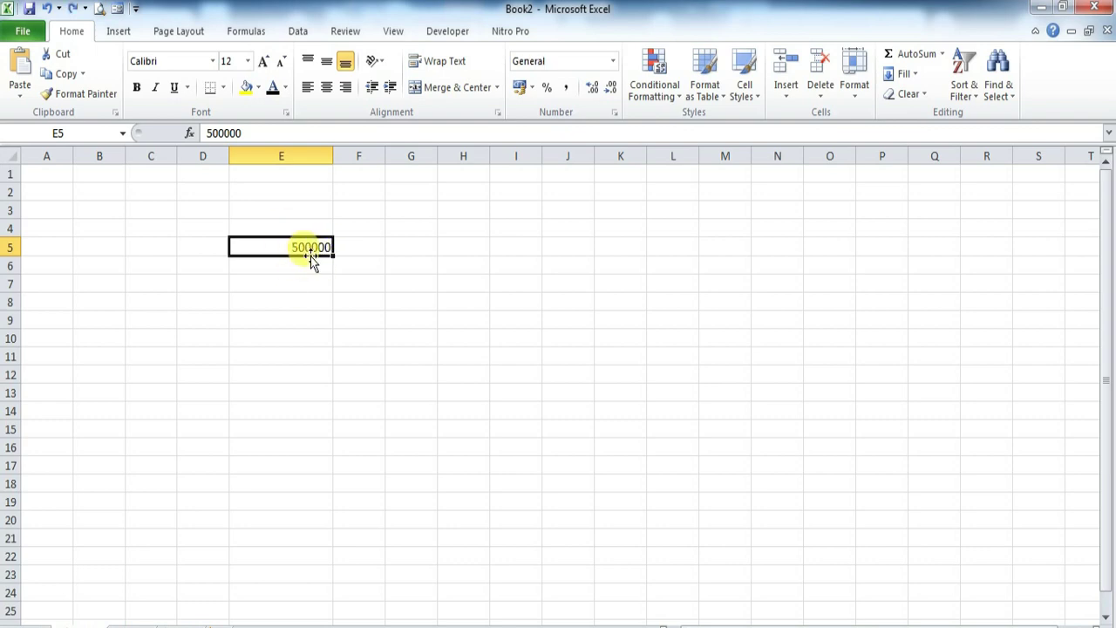
# Reselect the amount in E5 and apply the Currency format to it once more
pyautogui.click(307, 268)
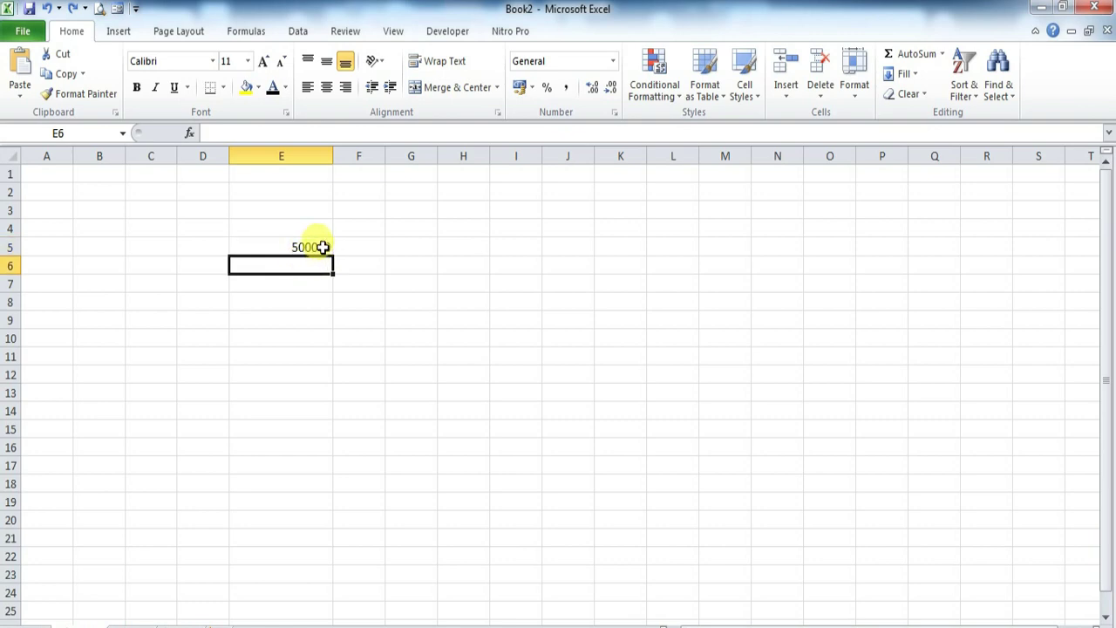
pyautogui.click(322, 247)
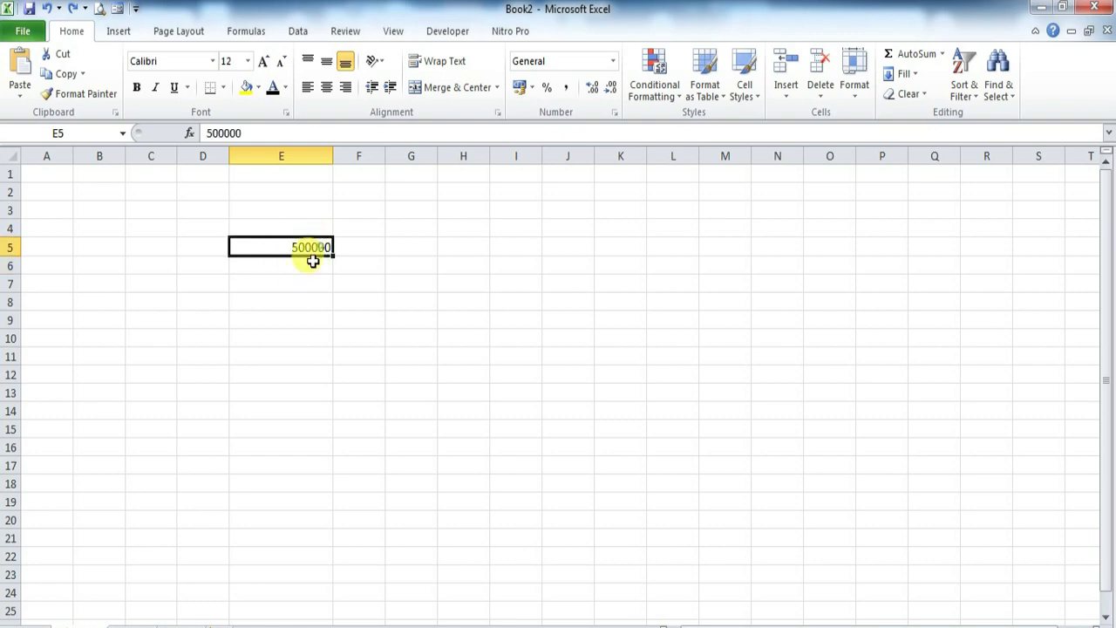
pyautogui.click(312, 260)
pyautogui.click(301, 248)
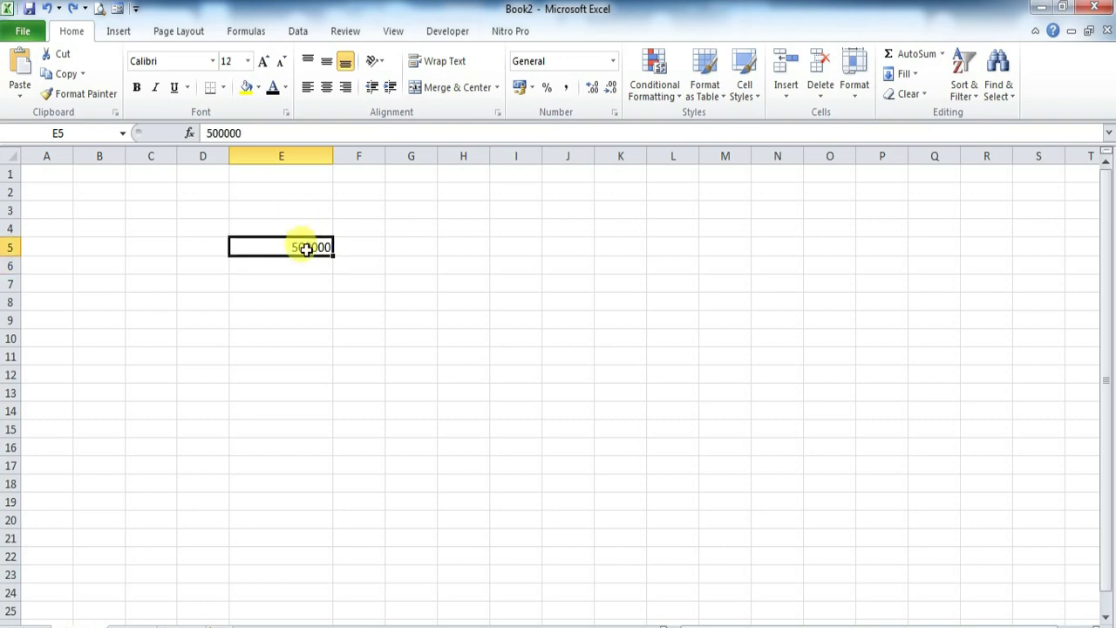
pyautogui.click(613, 66)
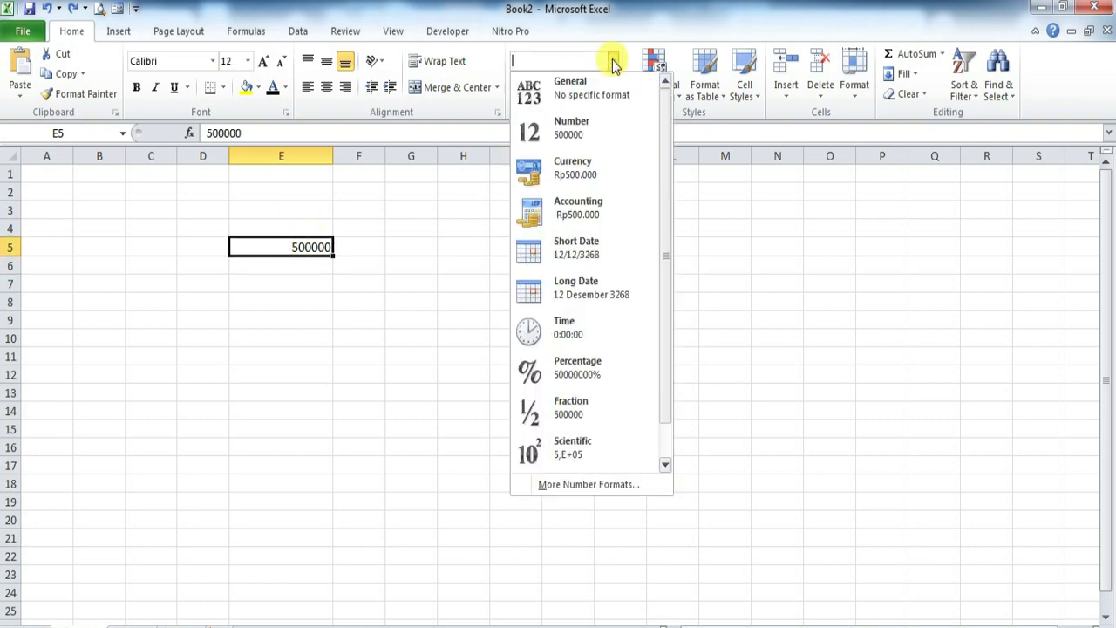
pyautogui.click(572, 165)
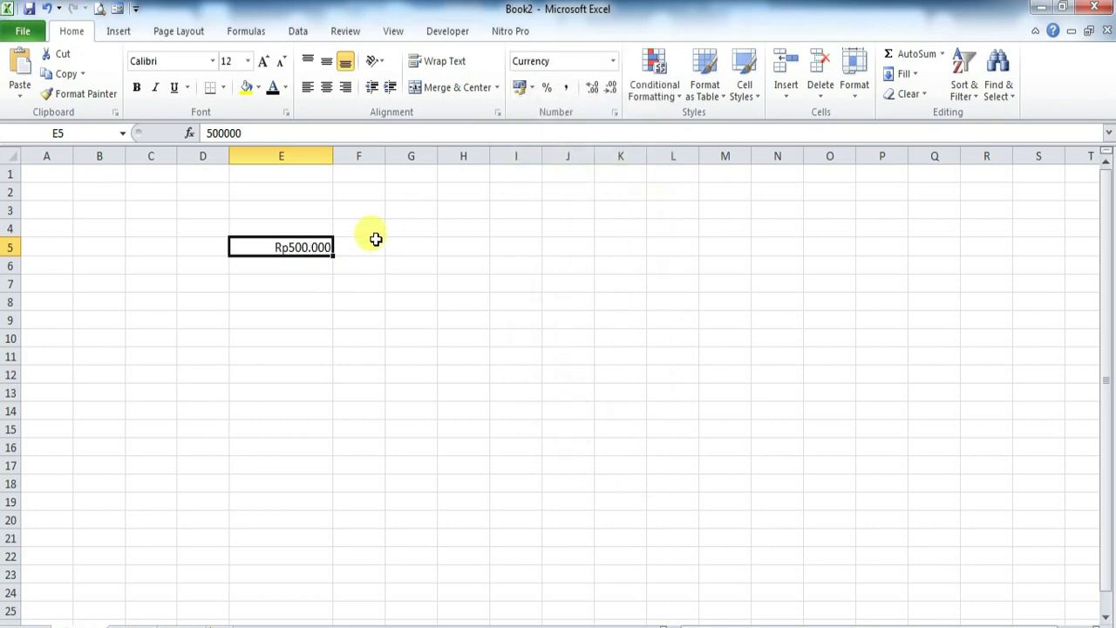
# Compare the Accounting and Currency formats on E5, leaving the amount in Accounting format
pyautogui.click(614, 63)
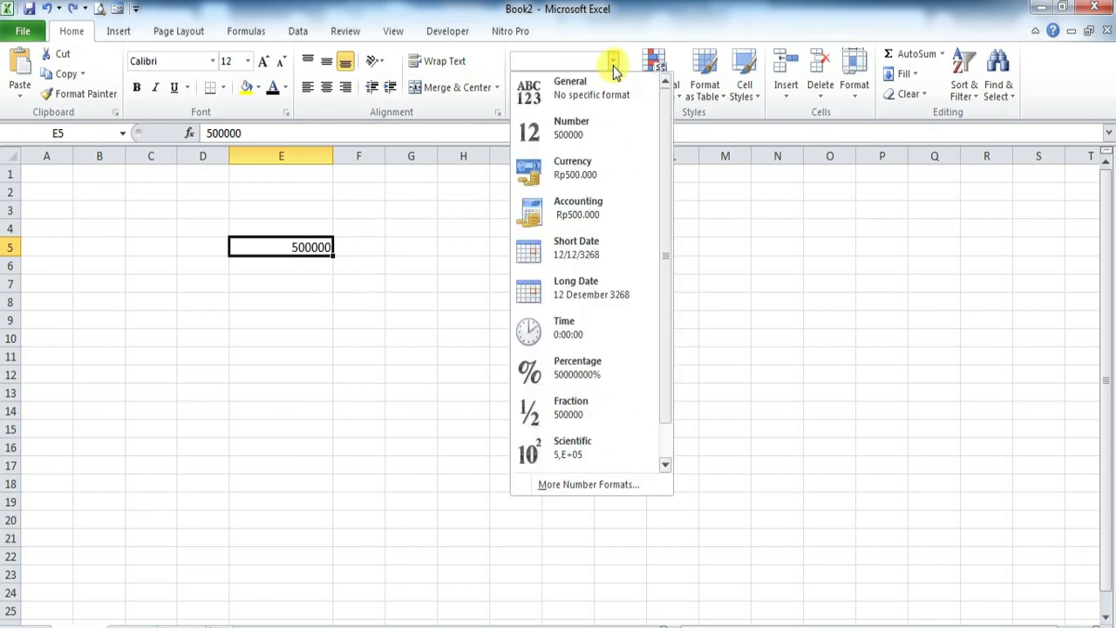
pyautogui.click(613, 206)
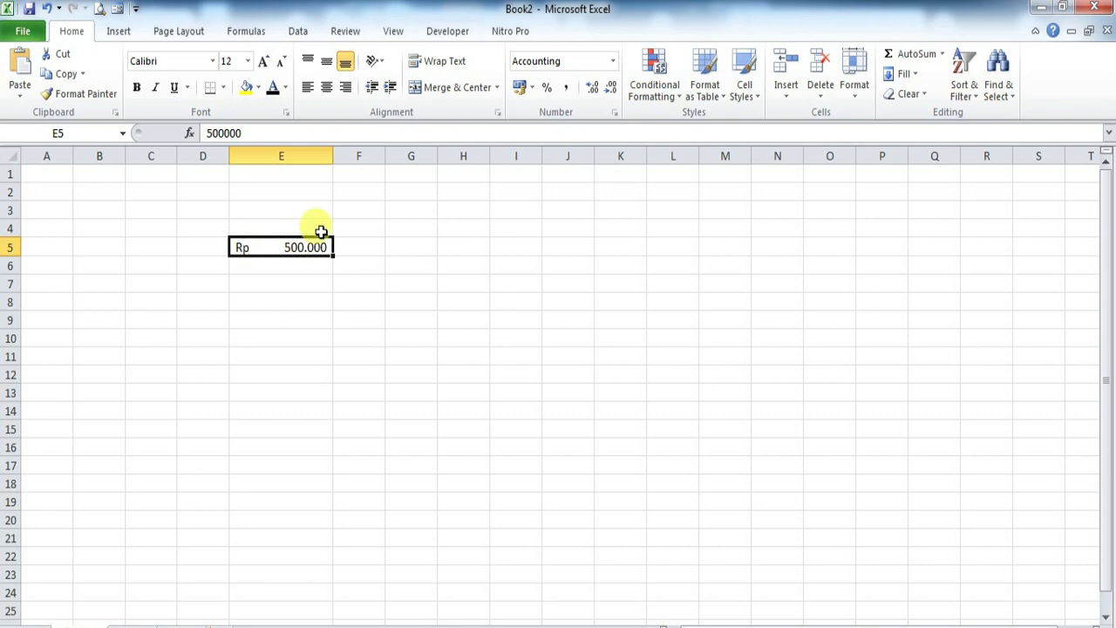
pyautogui.click(613, 61)
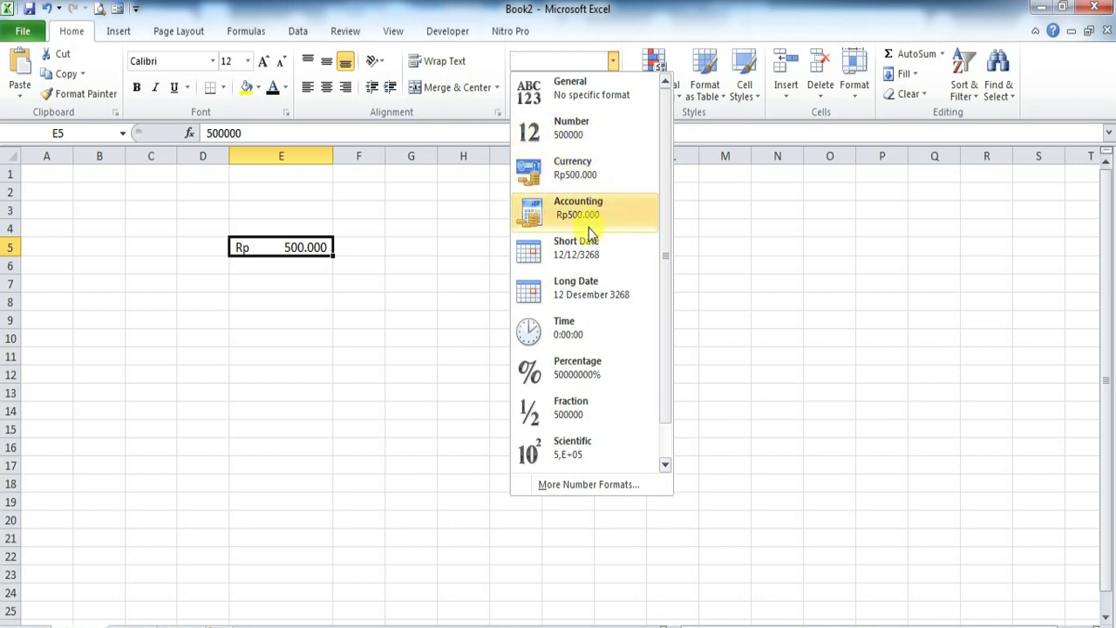
pyautogui.click(577, 169)
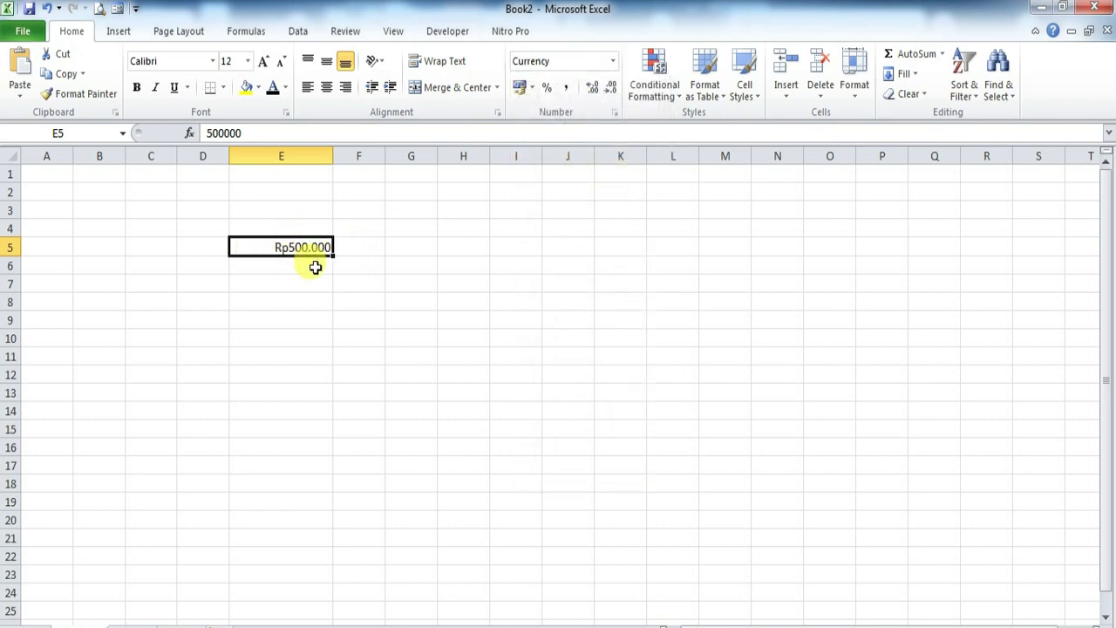
pyautogui.click(613, 61)
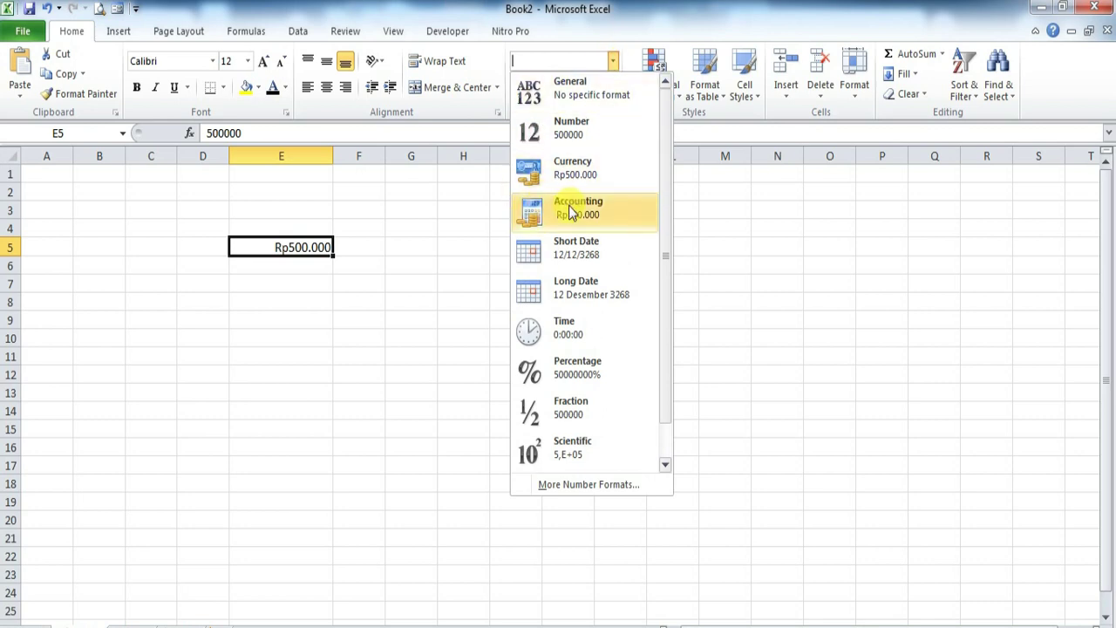
pyautogui.click(542, 210)
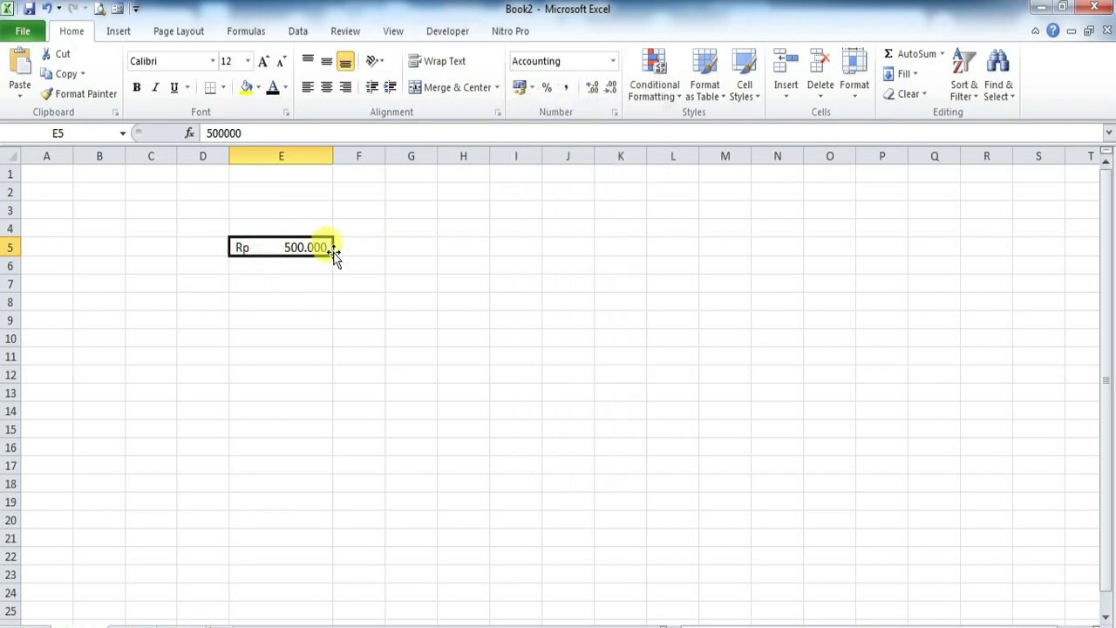
# Fill the amount in E5 down to E12 and undo the fill
pyautogui.moveTo(333, 258); pyautogui.dragTo(305, 380)
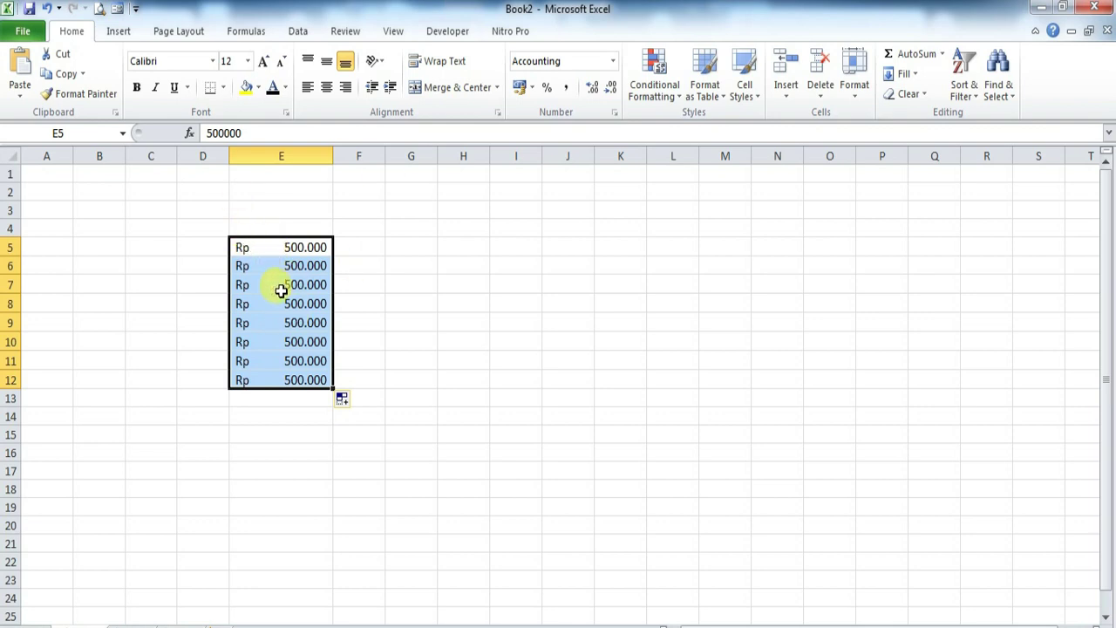
pyautogui.hotkey('ctrl', 'z')
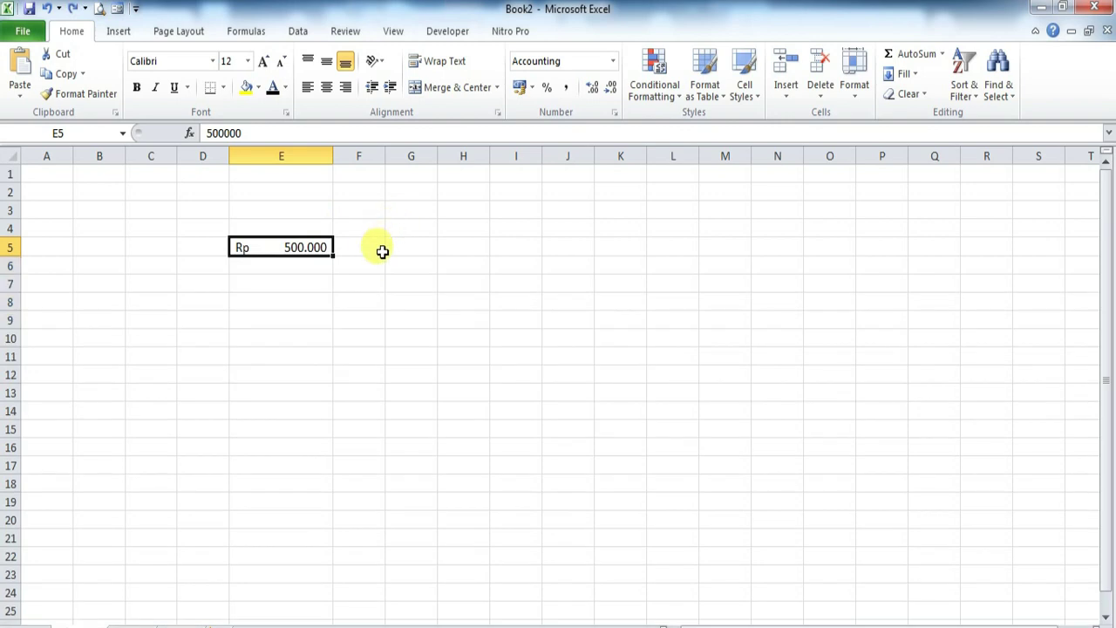
# Format E5 as Short Date and clear the cell's contents
pyautogui.click(609, 62)
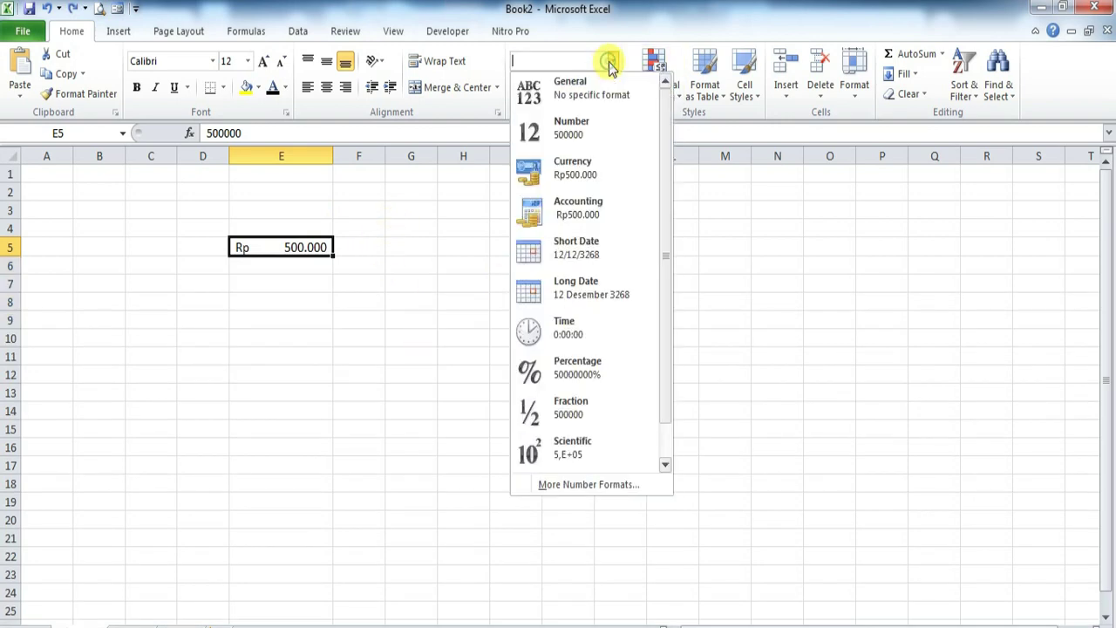
pyautogui.click(569, 261)
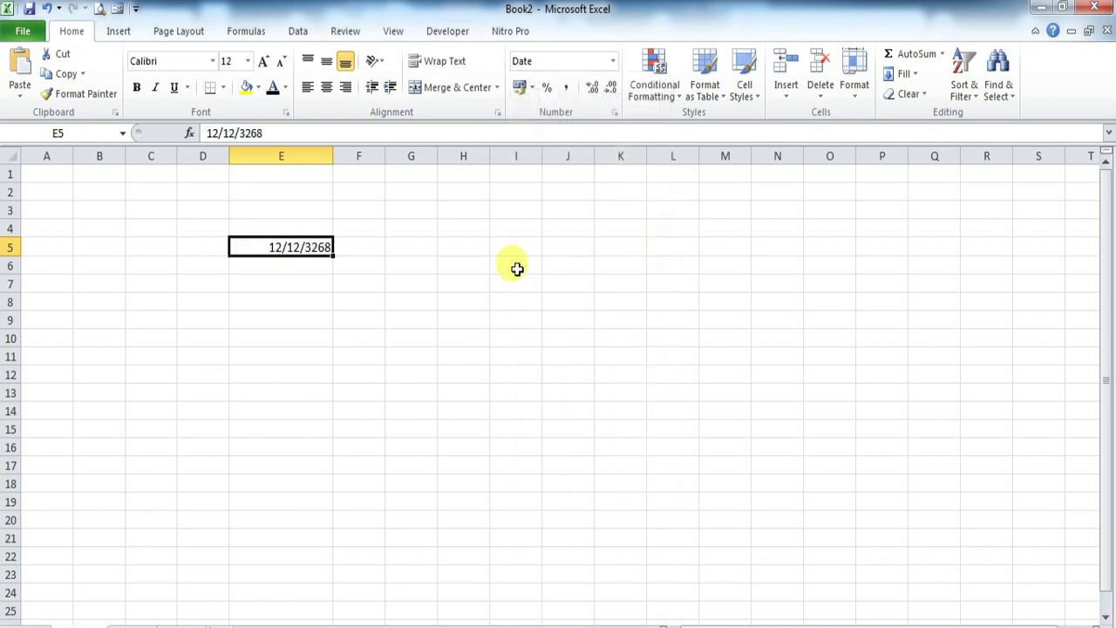
pyautogui.click(336, 255)
pyautogui.click(305, 251)
pyautogui.press('Delete')
pyautogui.click(287, 277)
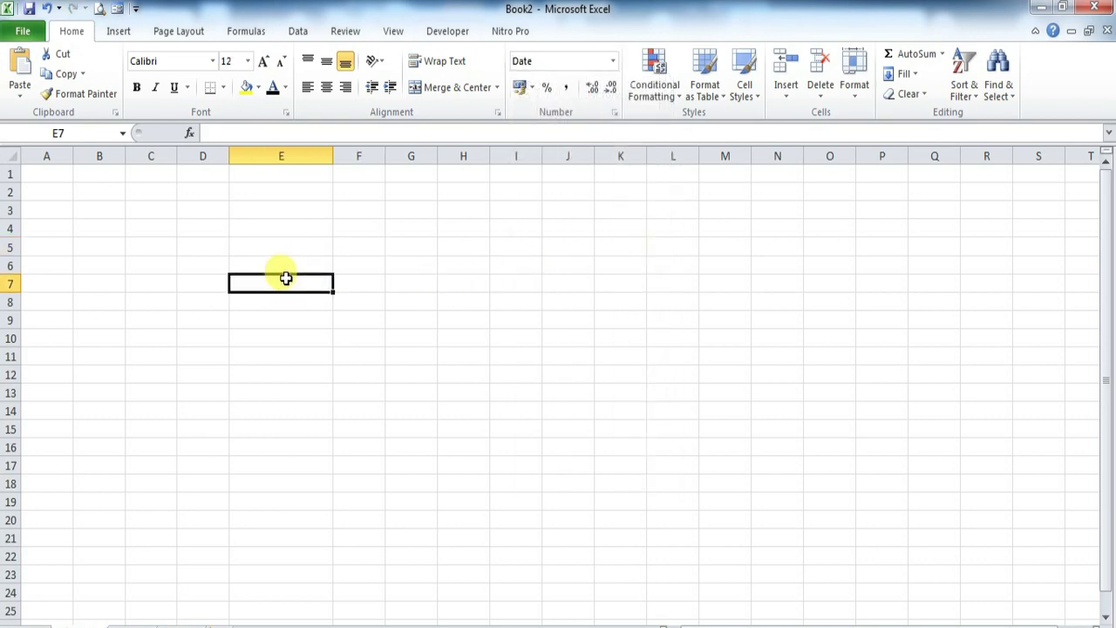
pyautogui.click(244, 251)
pyautogui.click(251, 288)
pyautogui.click(214, 250)
pyautogui.click(246, 253)
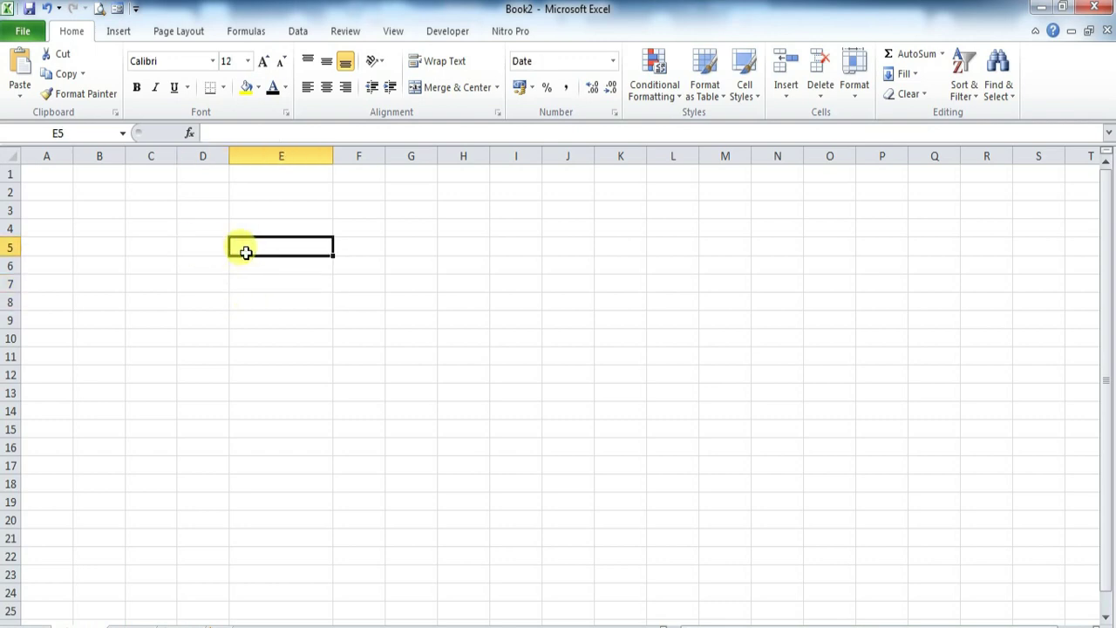
# Enter the date 12/12/2022 in E5 and the same digits without separators, 12122022, in E7
pyautogui.write('12/12/2022')
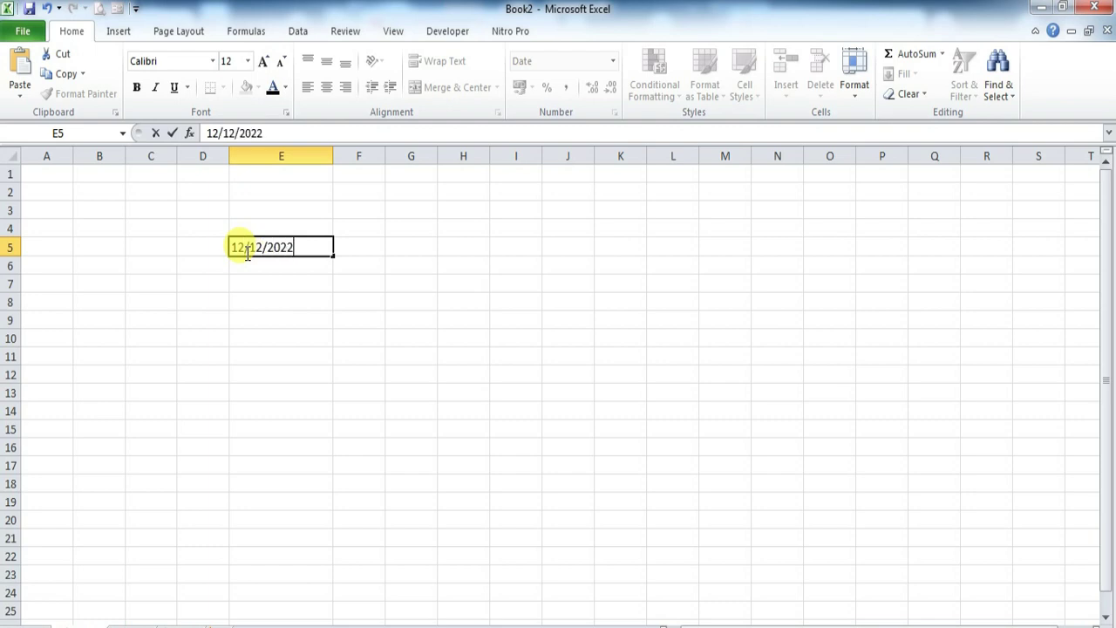
pyautogui.click(222, 320)
pyautogui.click(262, 288)
pyautogui.write('12122022')
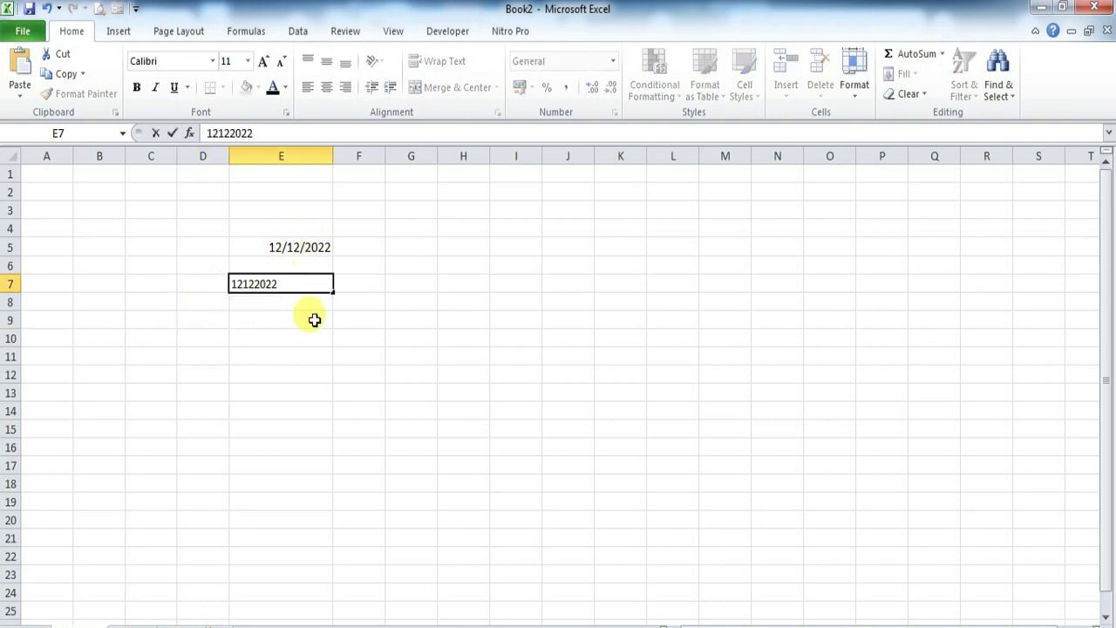
pyautogui.click(334, 355)
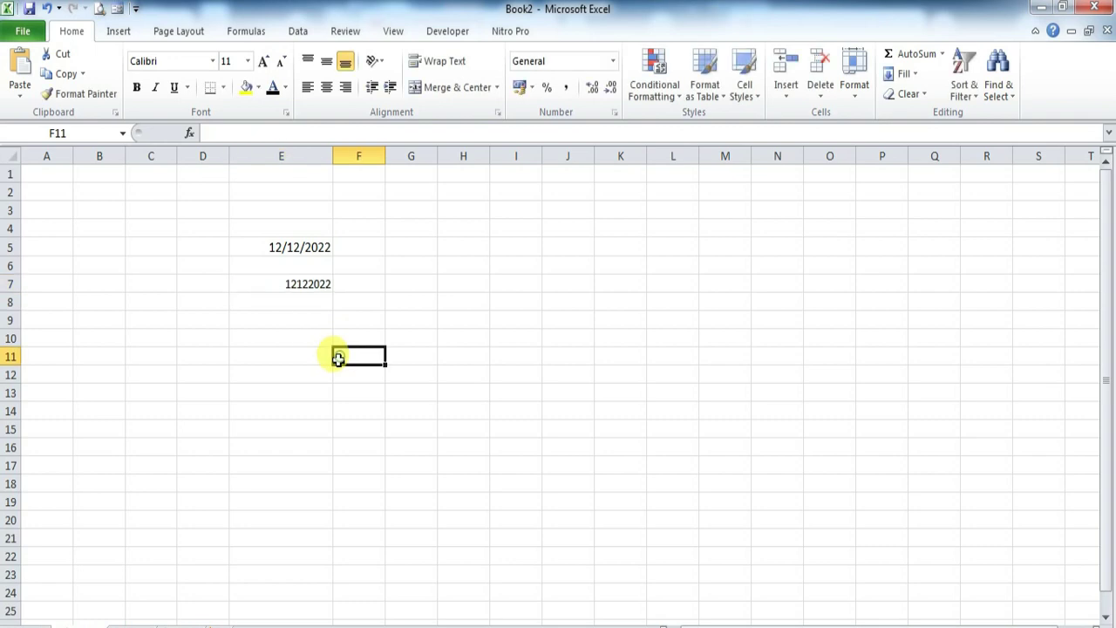
pyautogui.click(330, 288)
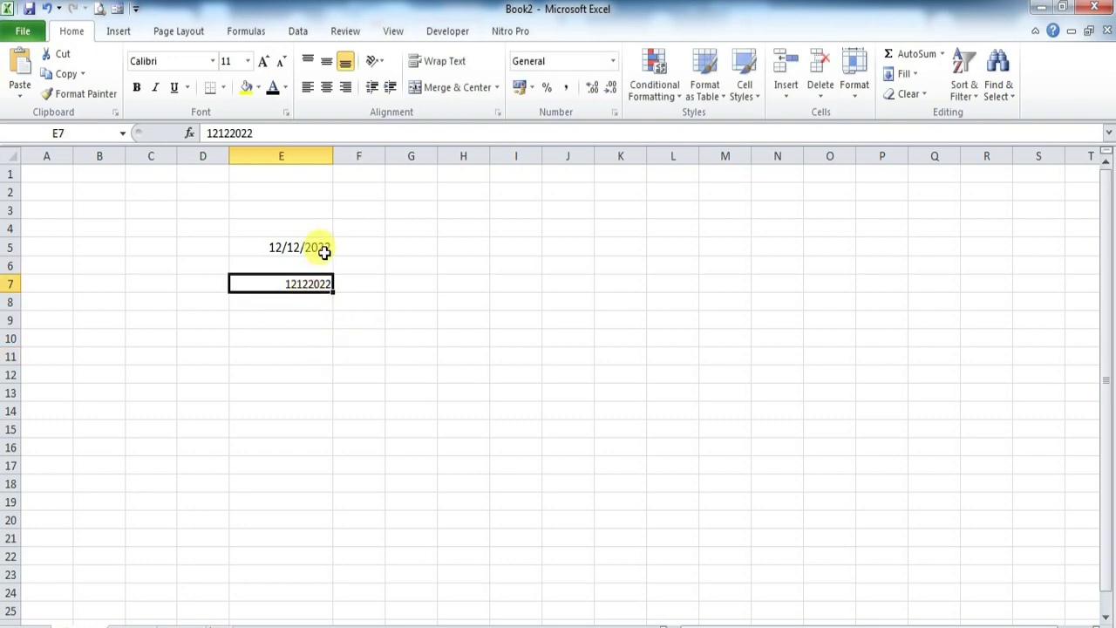
# Apply the Short Date format to the date in E5
pyautogui.click(324, 252)
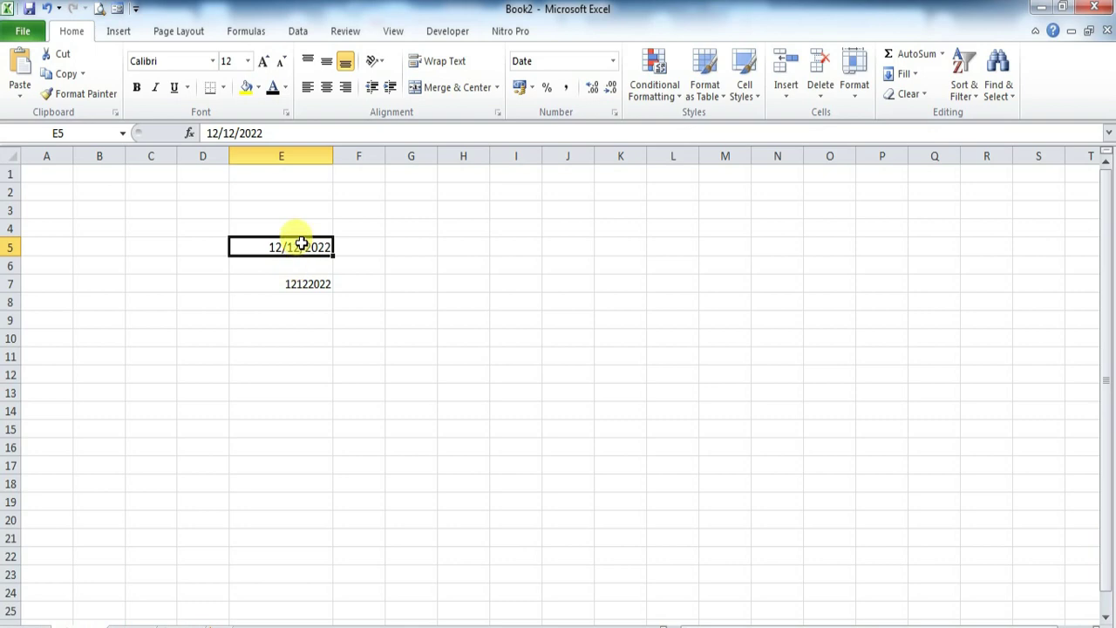
pyautogui.click(612, 60)
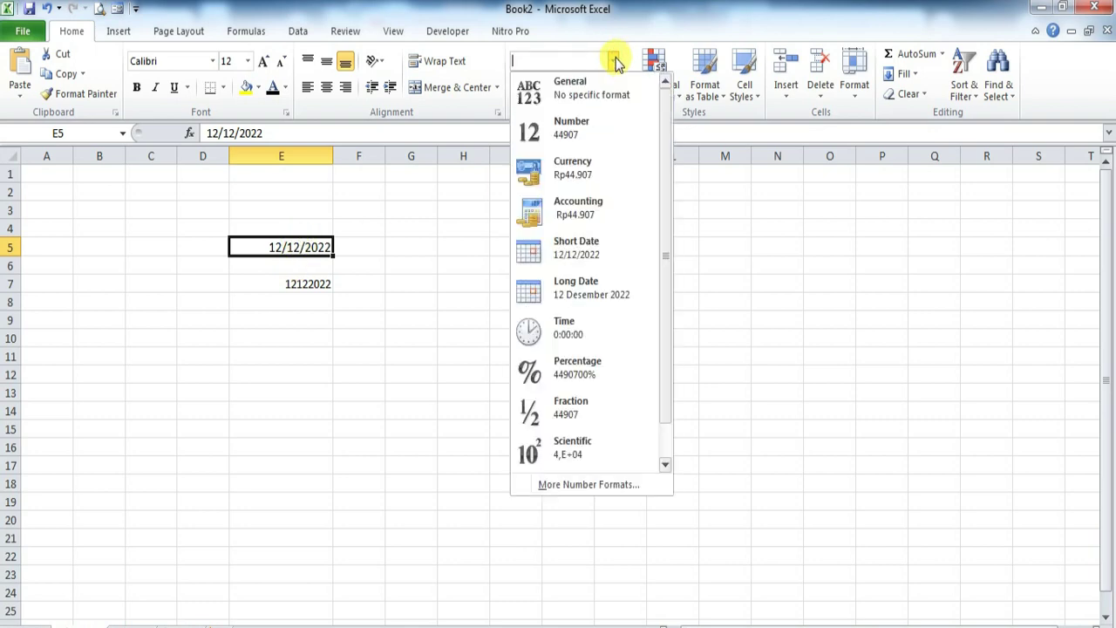
pyautogui.click(571, 251)
pyautogui.click(327, 284)
pyautogui.click(312, 248)
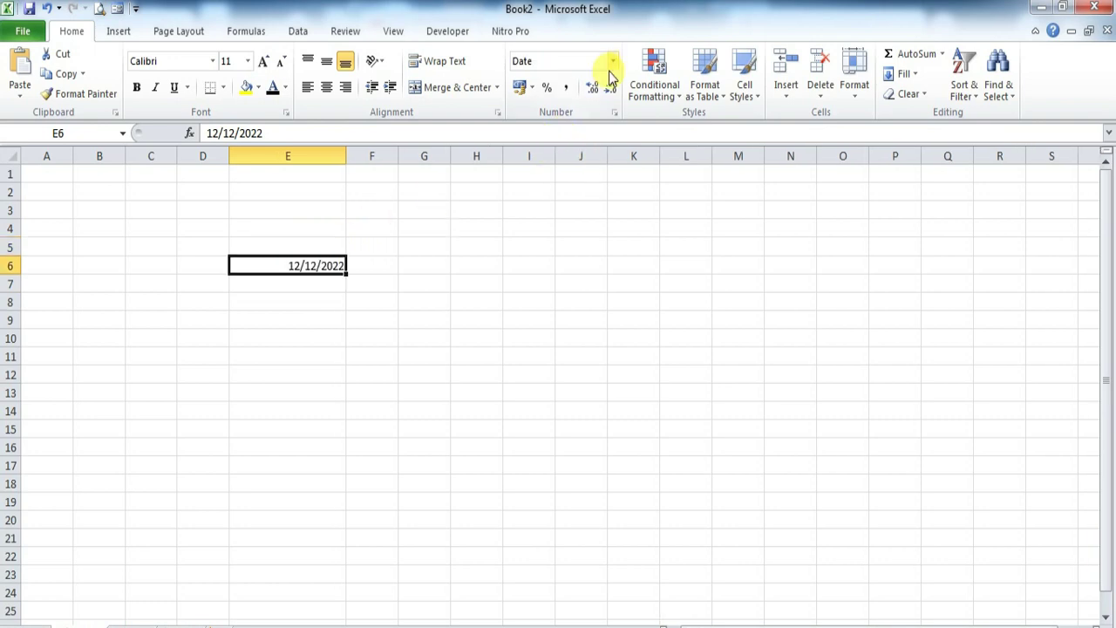
# Apply the Short Date format to the date in E6, followed by the Long Date format
pyautogui.click(613, 61)
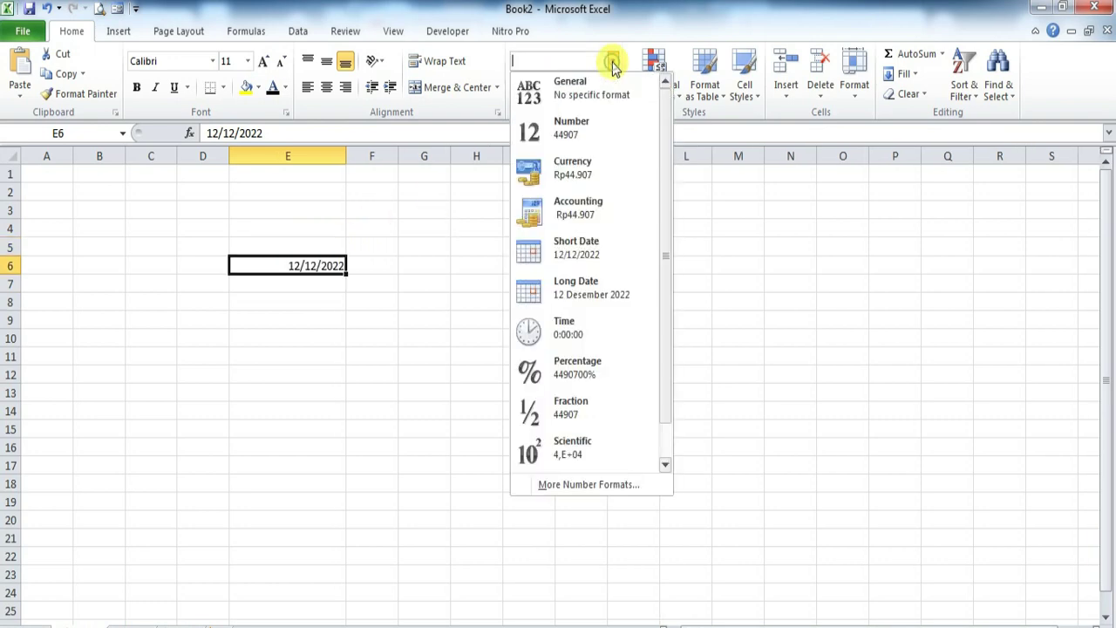
pyautogui.click(584, 256)
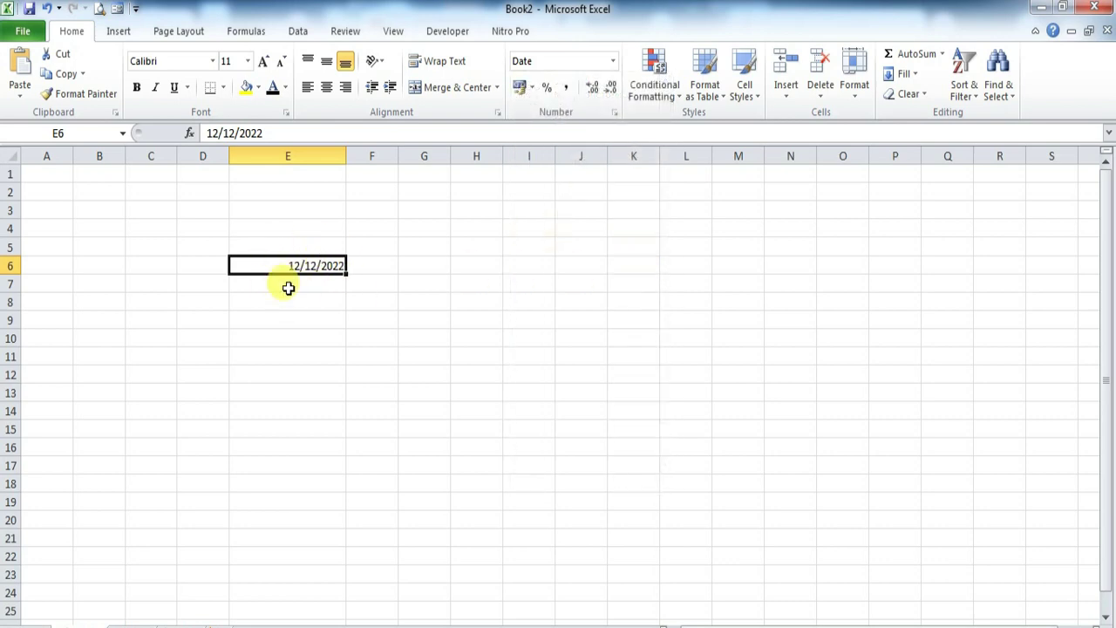
pyautogui.click(614, 62)
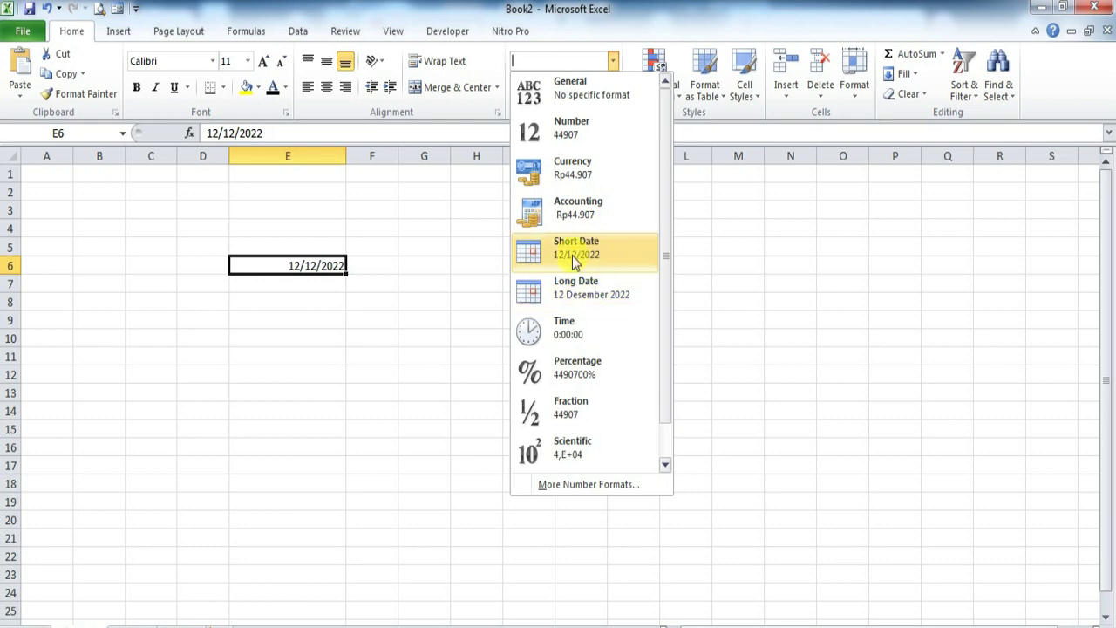
pyautogui.click(583, 294)
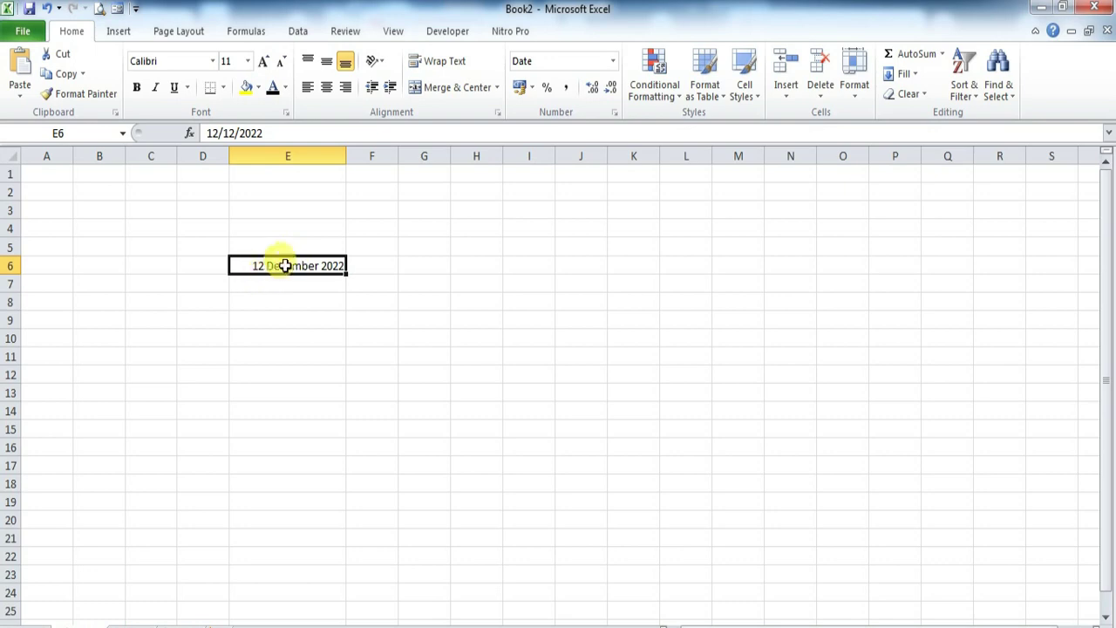
# Review the available number formats for E6 without choosing one, and clear the cell's contents
pyautogui.click(613, 63)
pyautogui.click(614, 65)
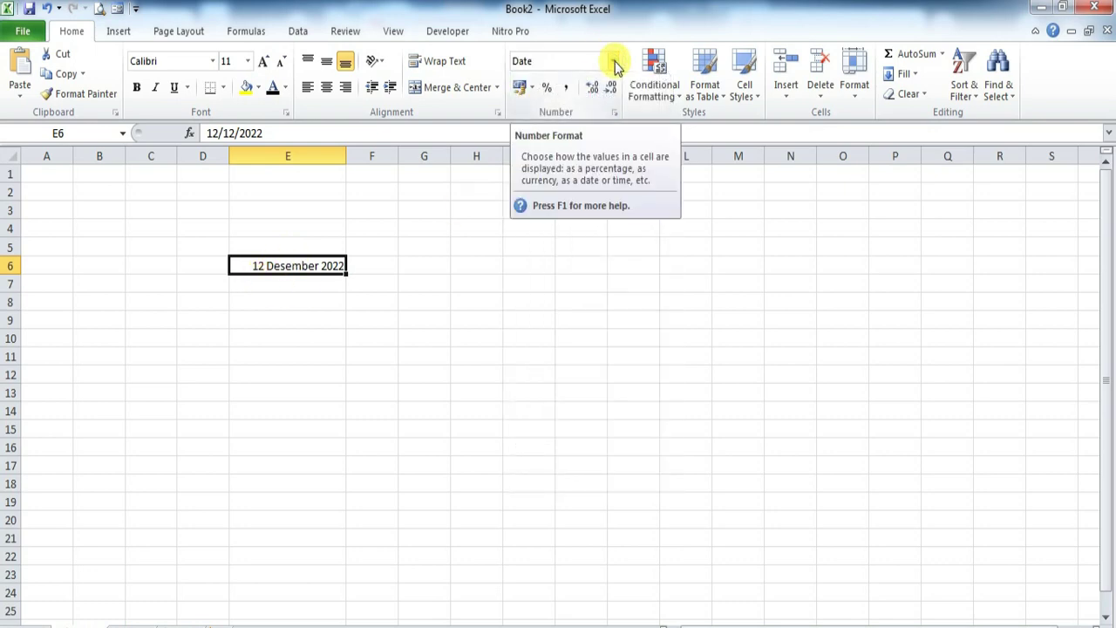
pyautogui.click(614, 63)
pyautogui.click(614, 63)
pyautogui.click(614, 64)
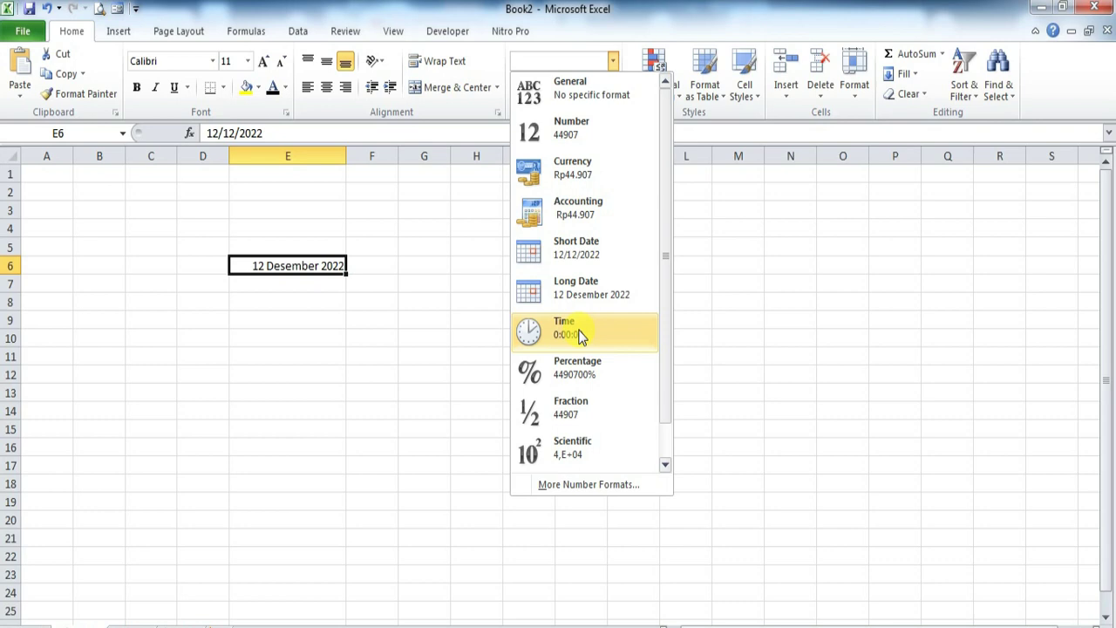
pyautogui.click(357, 267)
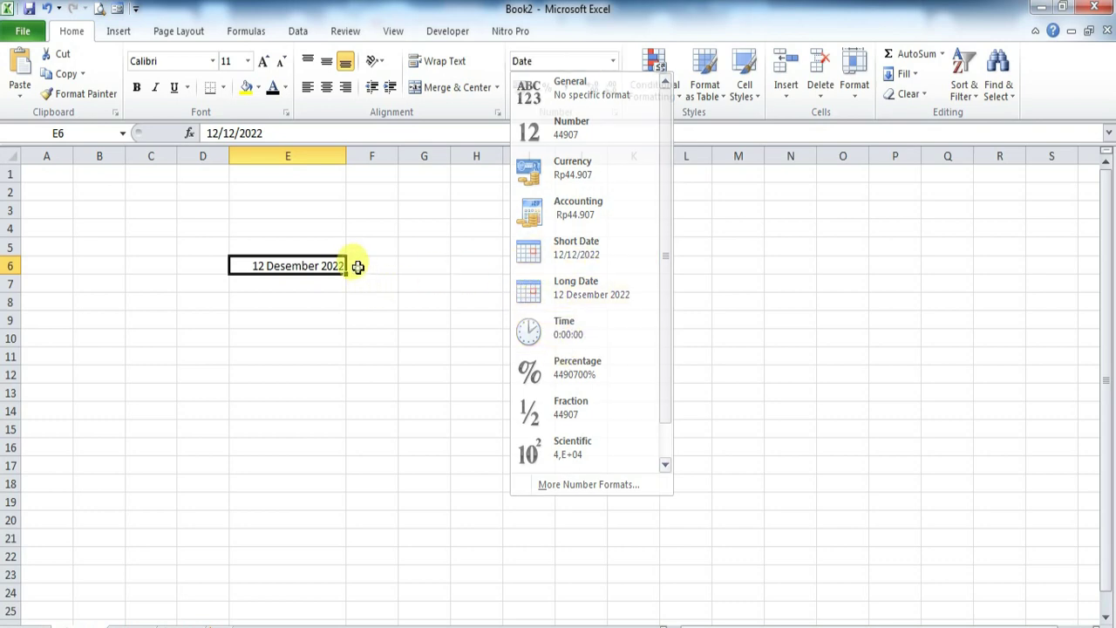
pyautogui.press('Delete')
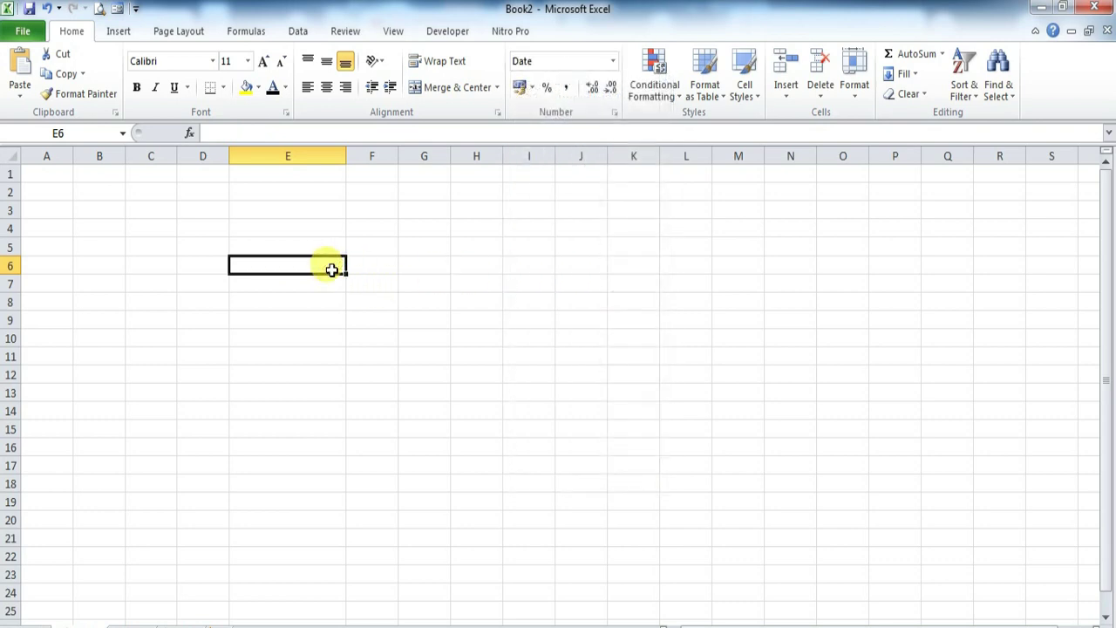
# Enter 50 in cell E7 and reselect the cell
pyautogui.click(374, 286)
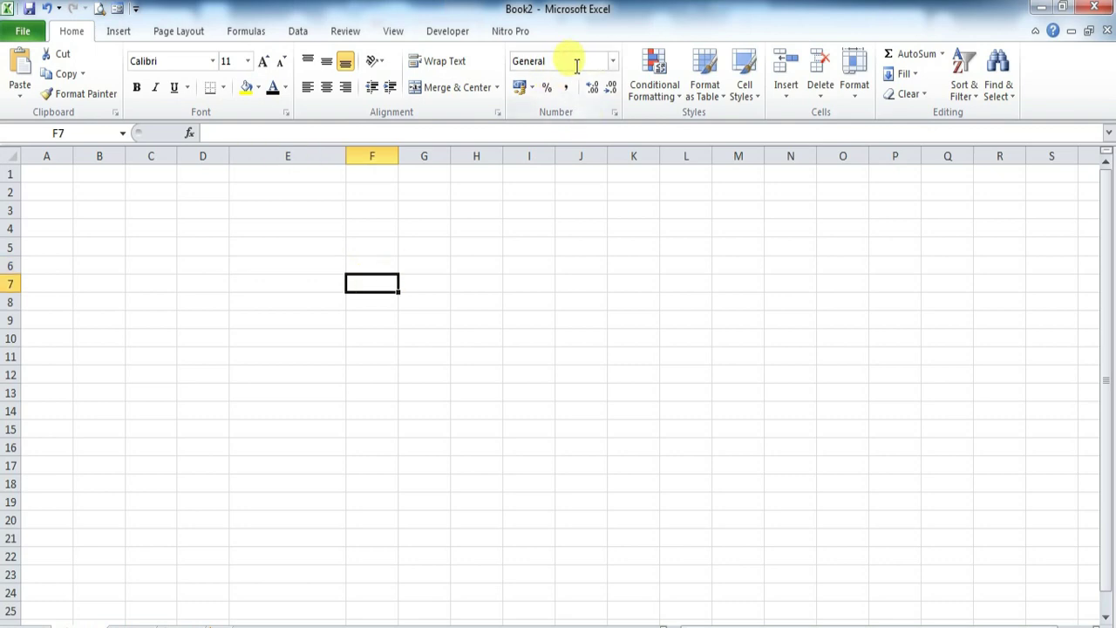
pyautogui.click(305, 298)
pyautogui.click(294, 280)
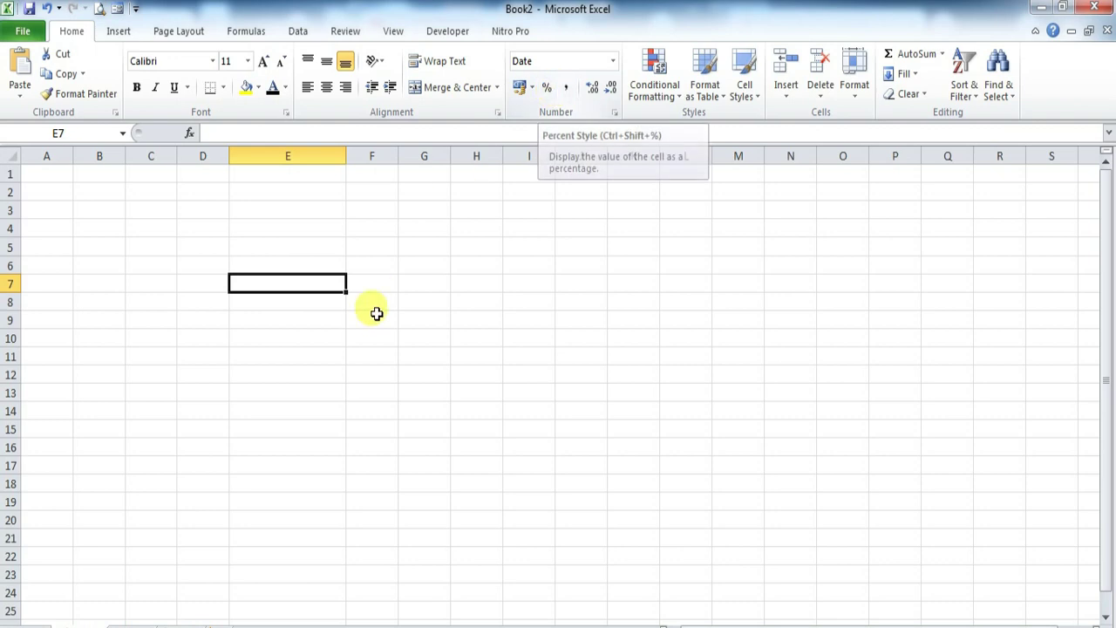
pyautogui.write('50')
pyautogui.press('Return')
pyautogui.click(294, 283)
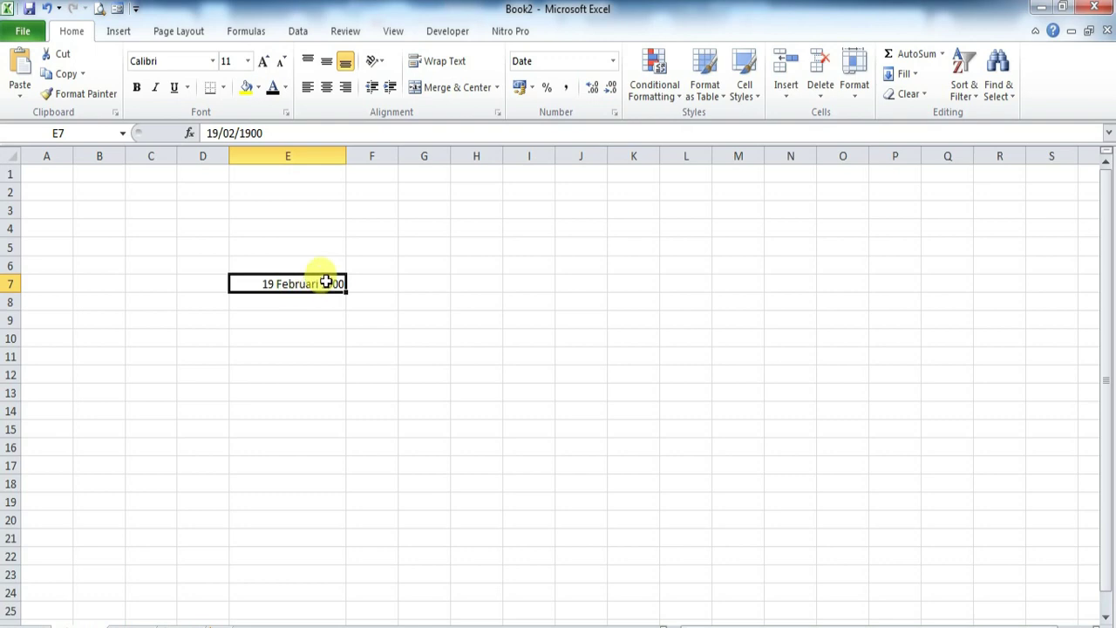
# Delete the whole of column E and select cell F6
pyautogui.rightClick(282, 155)
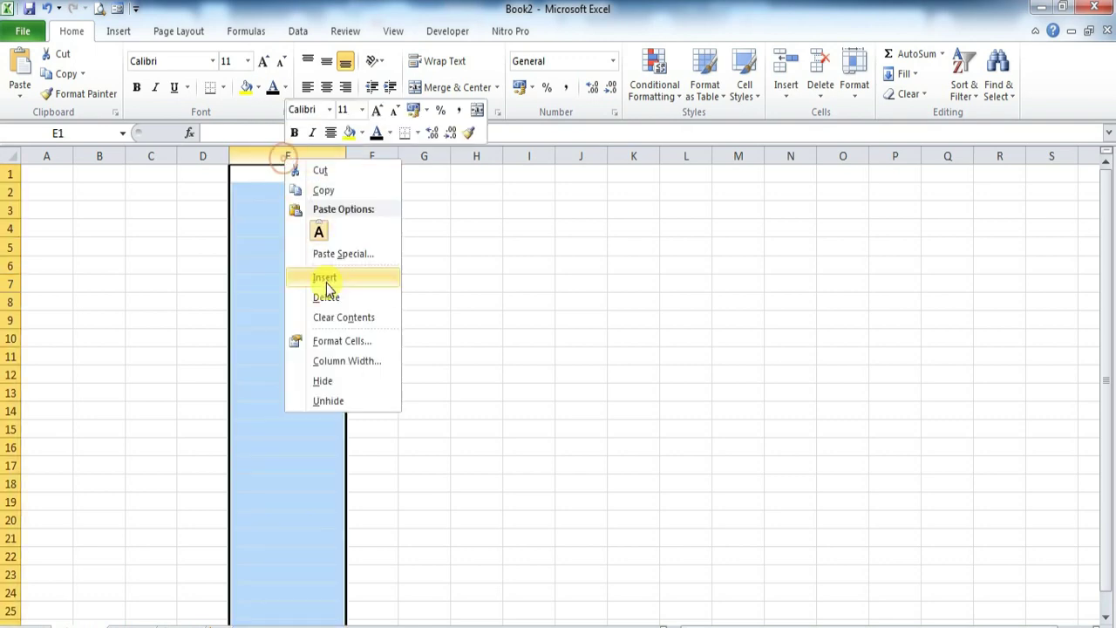
pyautogui.click(322, 297)
pyautogui.click(314, 266)
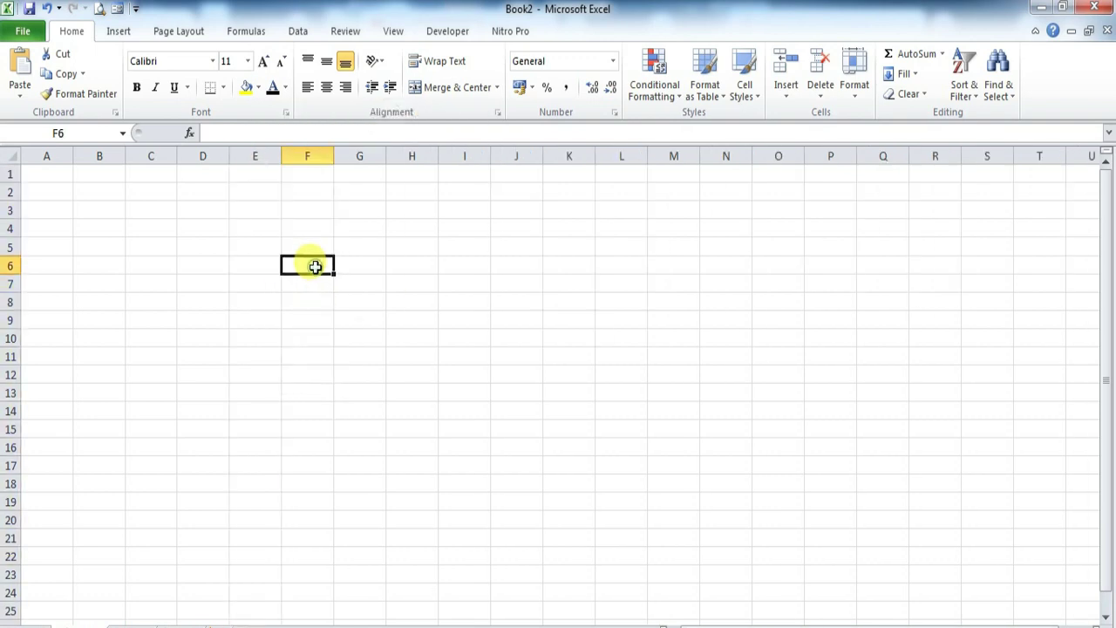
# Enter 50, 60 and 70 in cells F6 to F8
pyautogui.write('50')
pyautogui.click(317, 287)
pyautogui.write('60')
pyautogui.click(303, 314)
pyautogui.click(302, 300)
pyautogui.write('70')
pyautogui.click(354, 321)
# Apply the Percent Style to F6:F8, undo it, and apply it again
pyautogui.moveTo(318, 264); pyautogui.dragTo(314, 303)
pyautogui.click(546, 89)
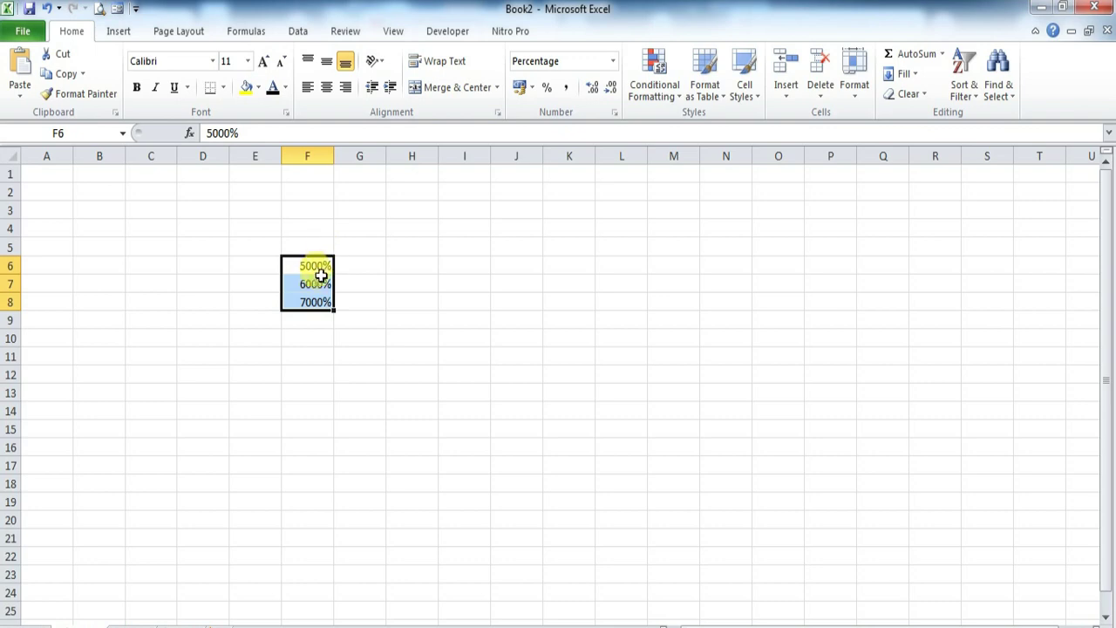
pyautogui.hotkey('ctrl', 'z')
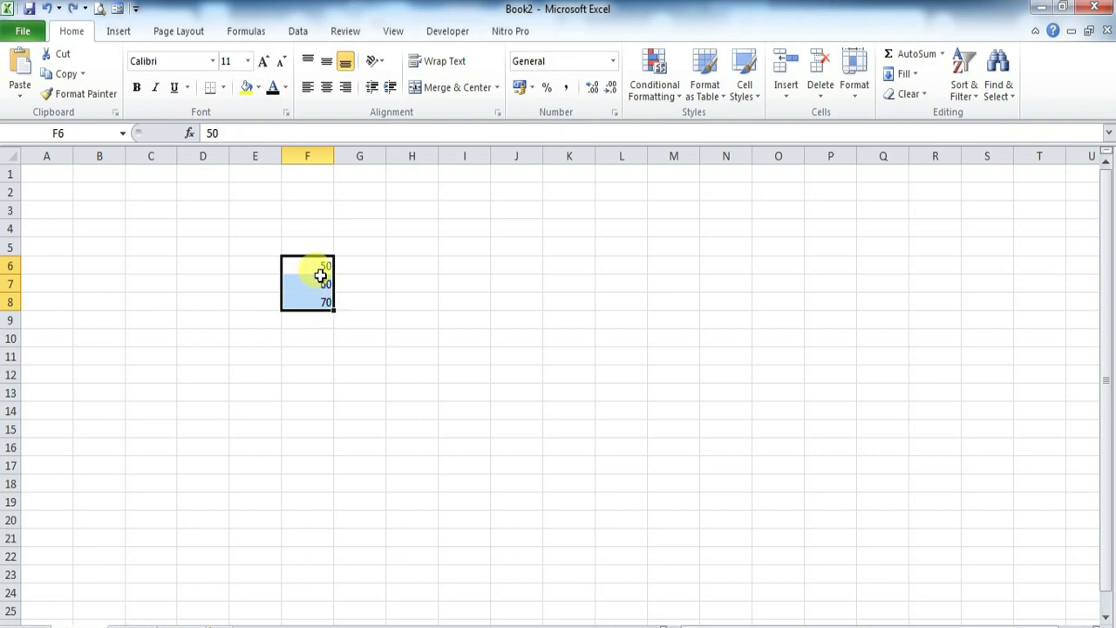
pyautogui.click(546, 87)
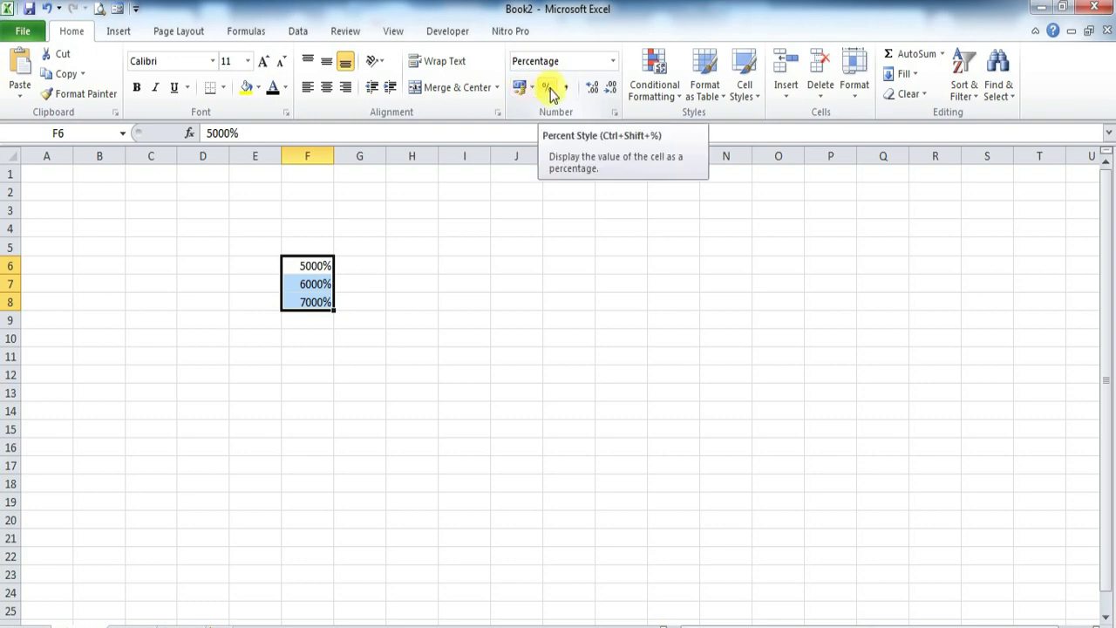
# Clear the contents of the range F5:F8
pyautogui.click(305, 283)
pyautogui.moveTo(307, 247); pyautogui.dragTo(314, 304)
pyautogui.press('Delete')
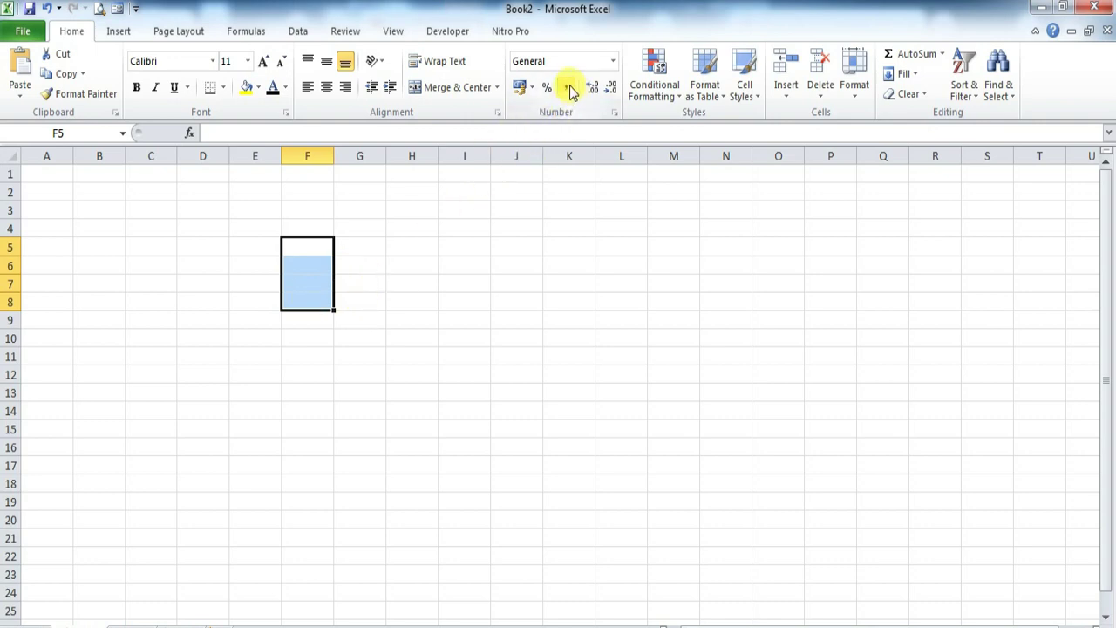
# Enter 5000000 in F5 and apply the Comma Style to it, leaving the other number formats unapplied
pyautogui.click(261, 363)
pyautogui.click(309, 241)
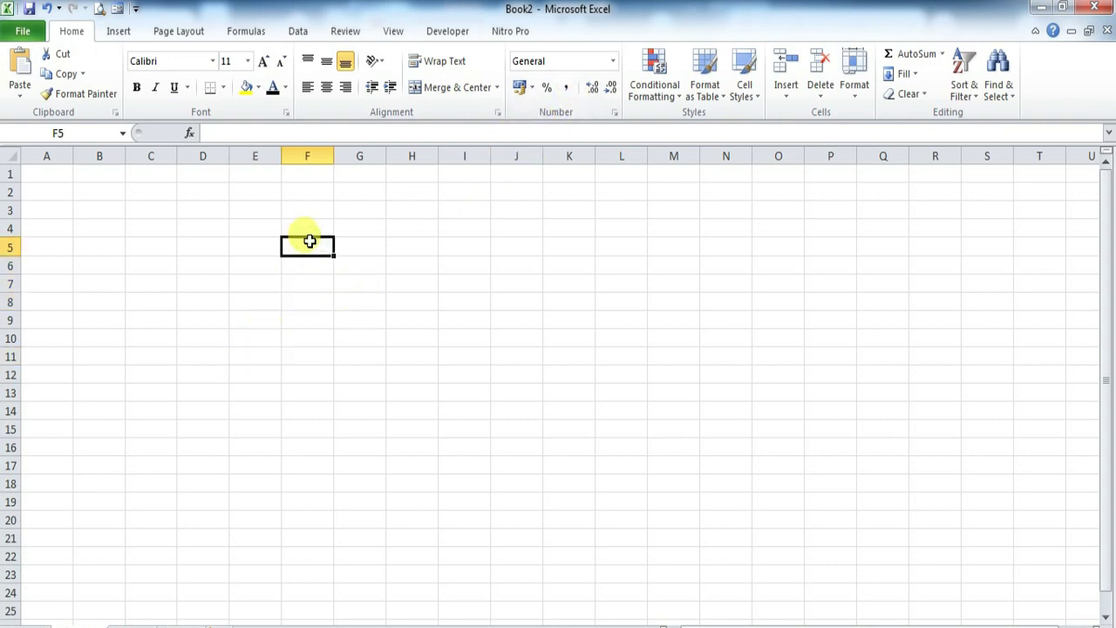
pyautogui.write('5000000')
pyautogui.click(387, 304)
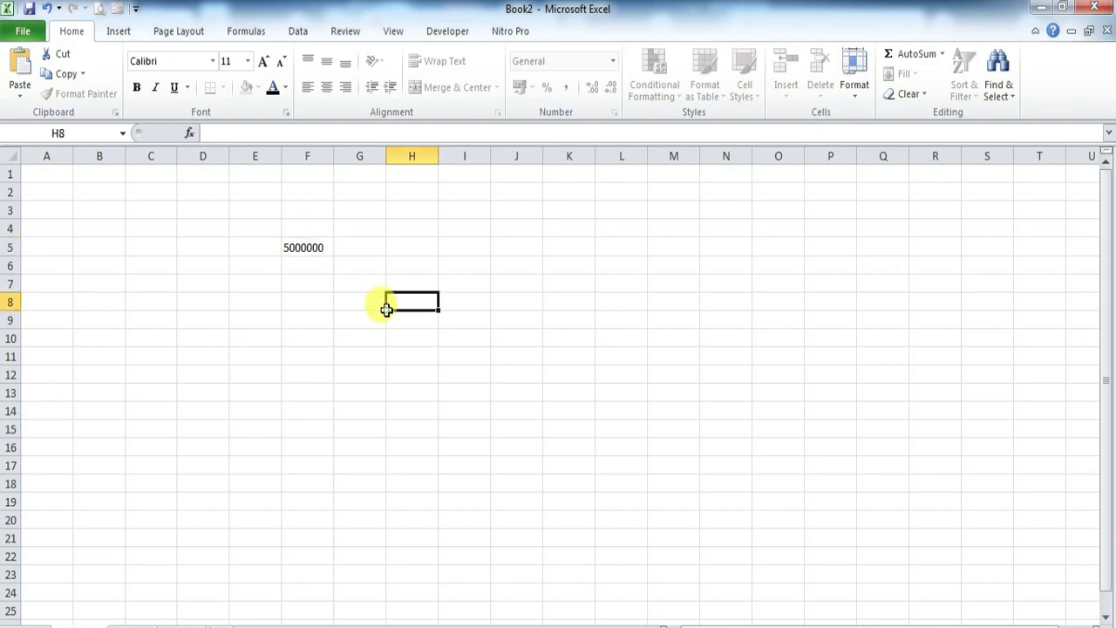
pyautogui.click(313, 253)
pyautogui.click(566, 87)
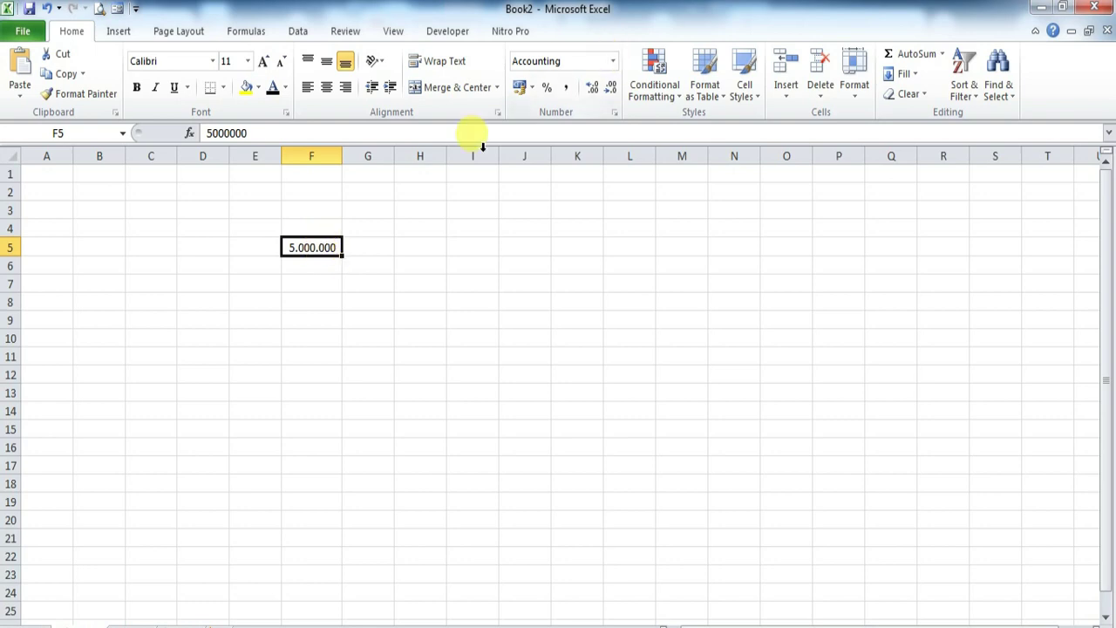
pyautogui.click(615, 61)
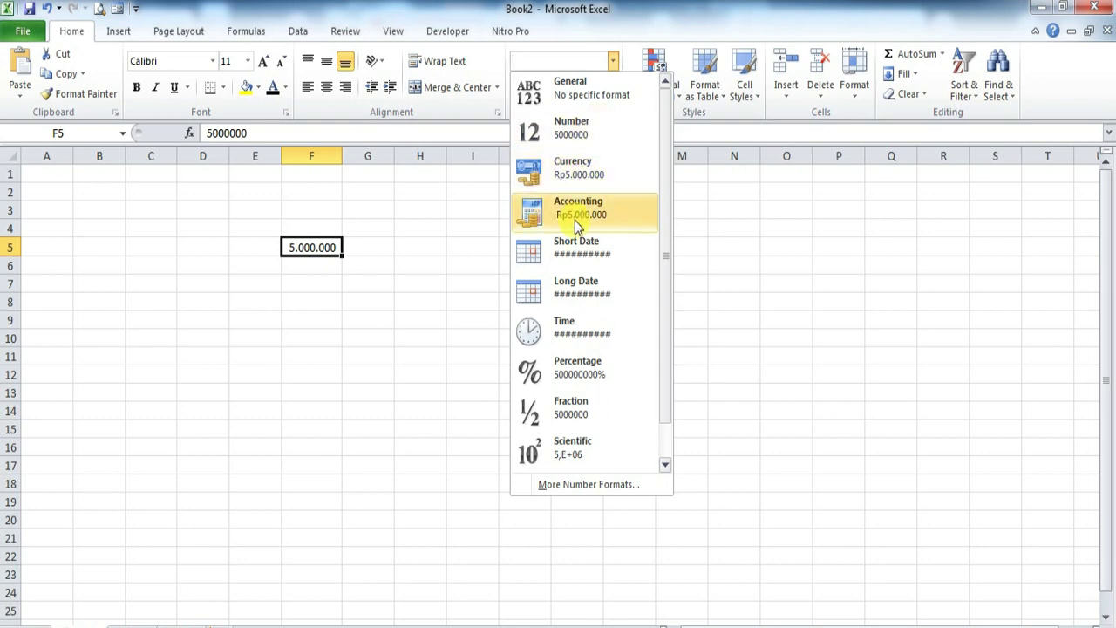
pyautogui.click(391, 293)
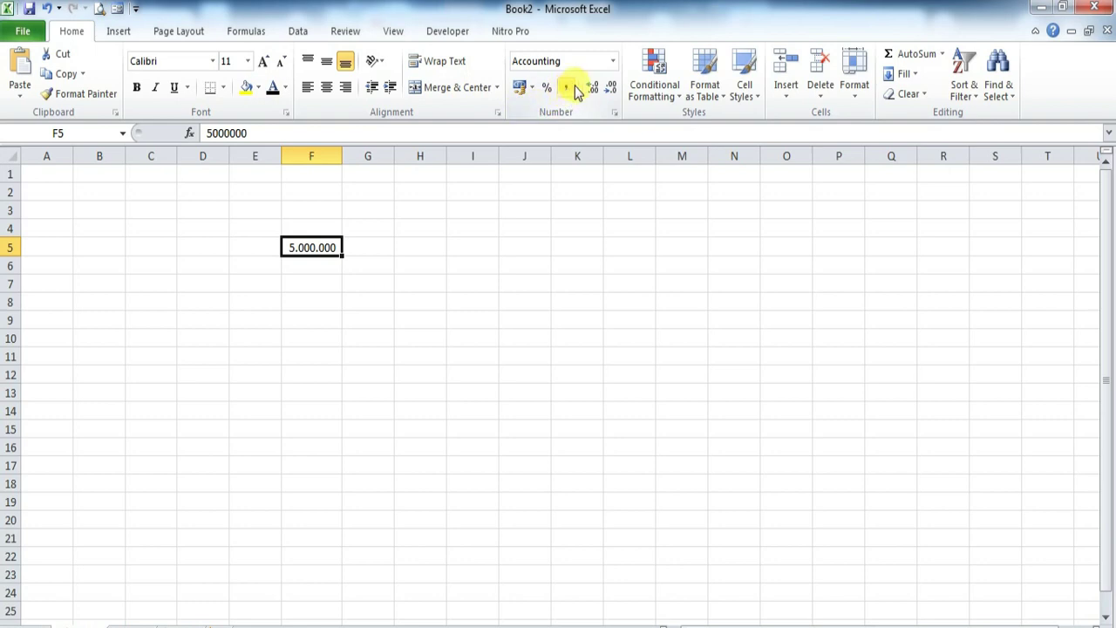
pyautogui.click(305, 299)
pyautogui.write('700000')
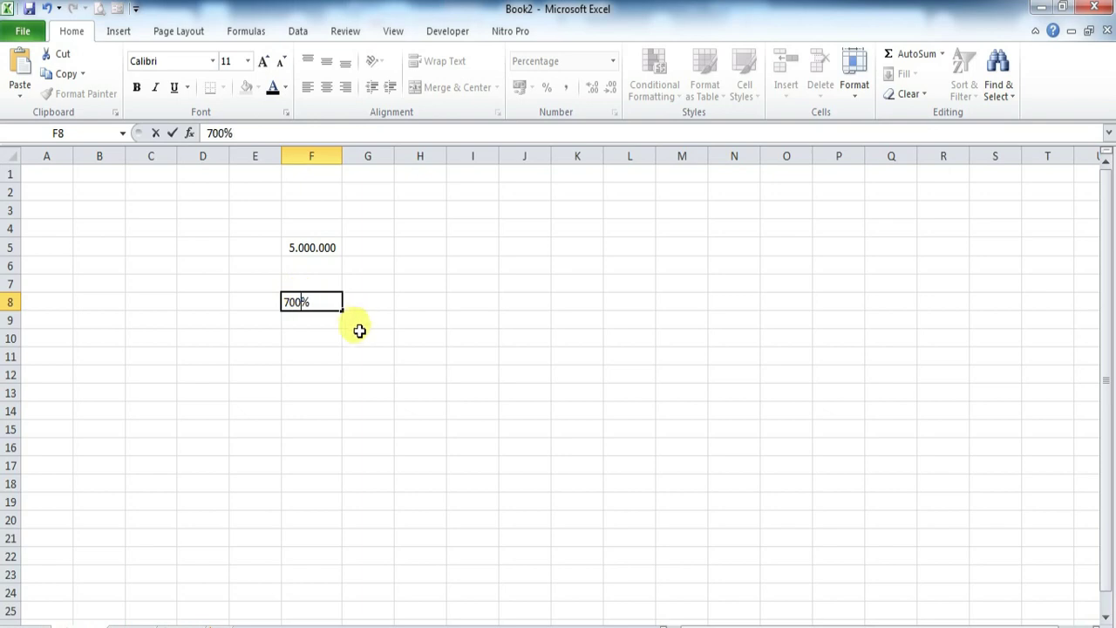
pyautogui.moveTo(341, 303); pyautogui.dragTo(279, 302)
pyautogui.press('Delete')
# Enter 7000000 in H5 and fill it down to H16
pyautogui.moveTo(422, 265); pyautogui.dragTo(427, 247)
pyautogui.click(427, 247)
pyautogui.write('700000')
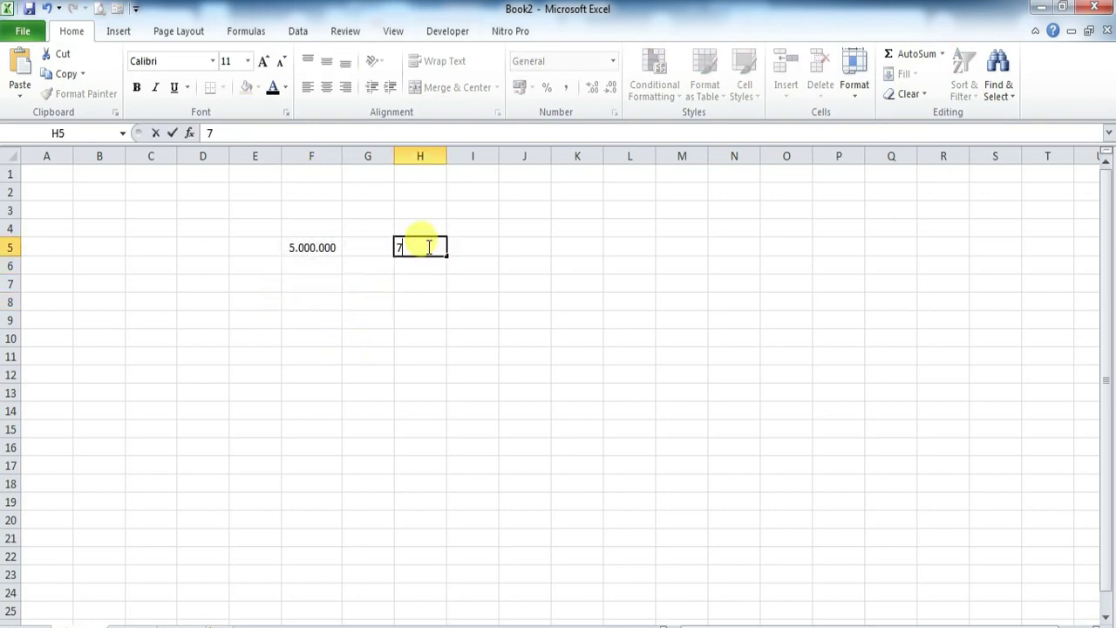
pyautogui.click(531, 283)
pyautogui.click(434, 249)
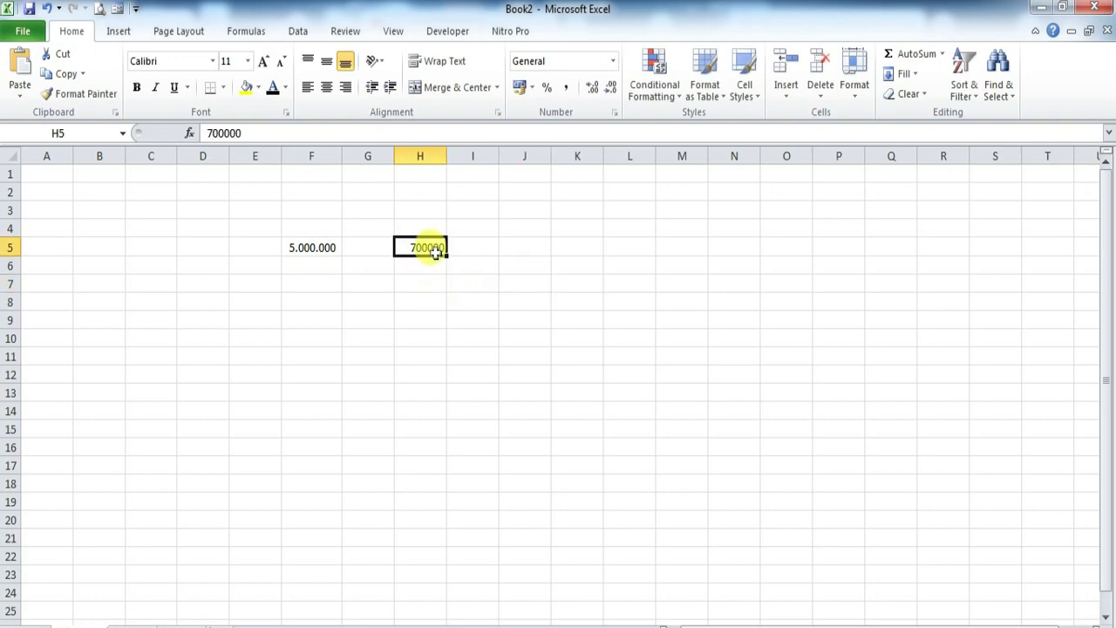
pyautogui.write('0-')
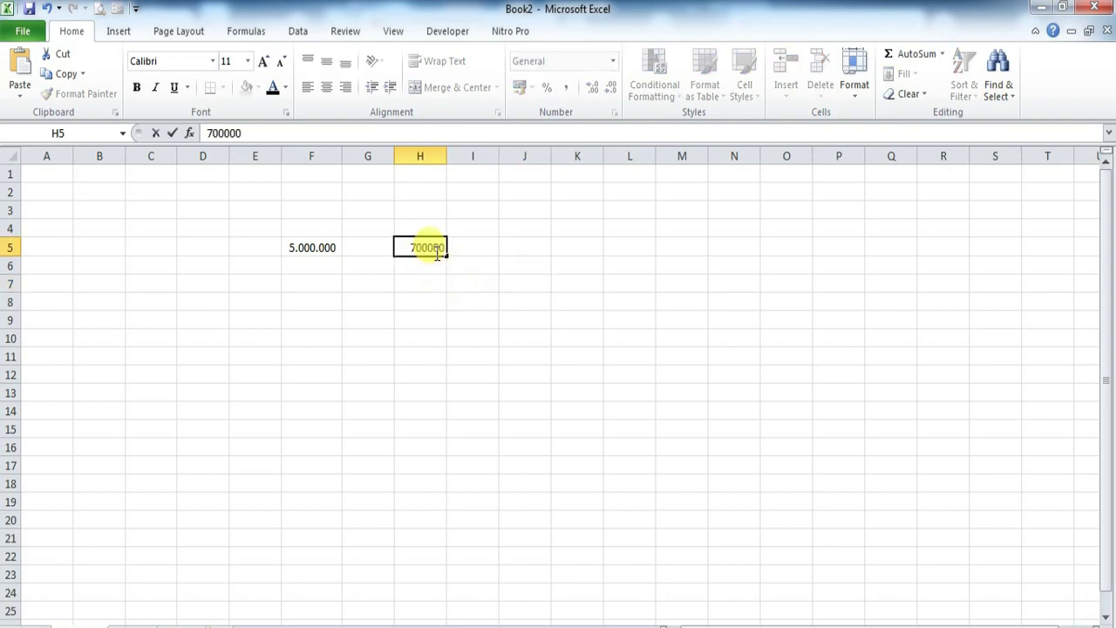
pyautogui.write('0')
pyautogui.click(431, 317)
pyautogui.click(428, 248)
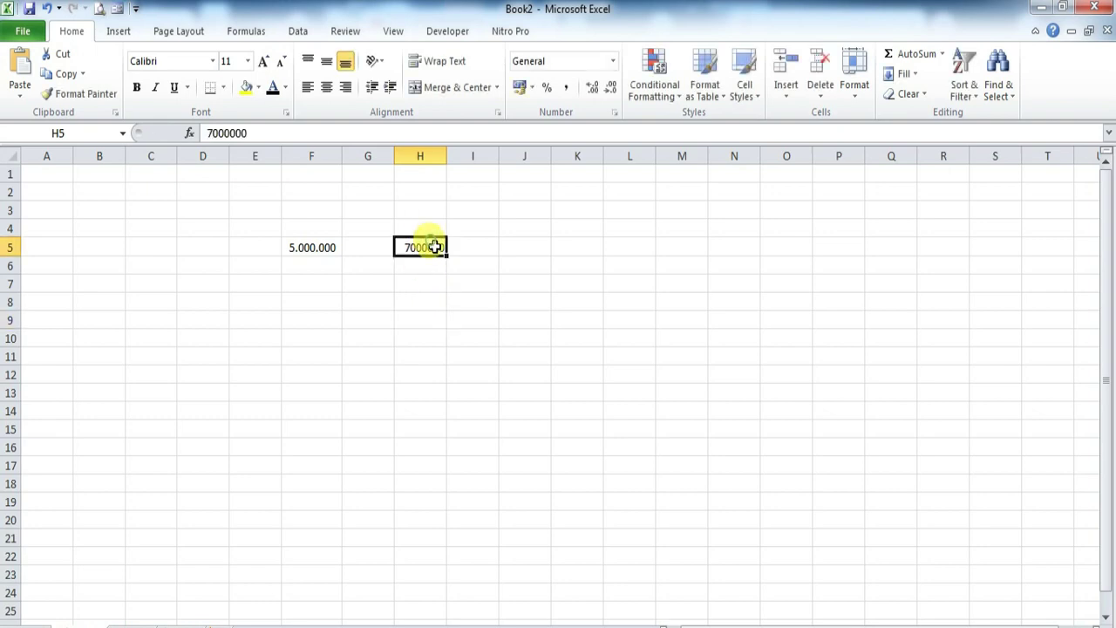
pyautogui.moveTo(445, 257); pyautogui.dragTo(417, 448)
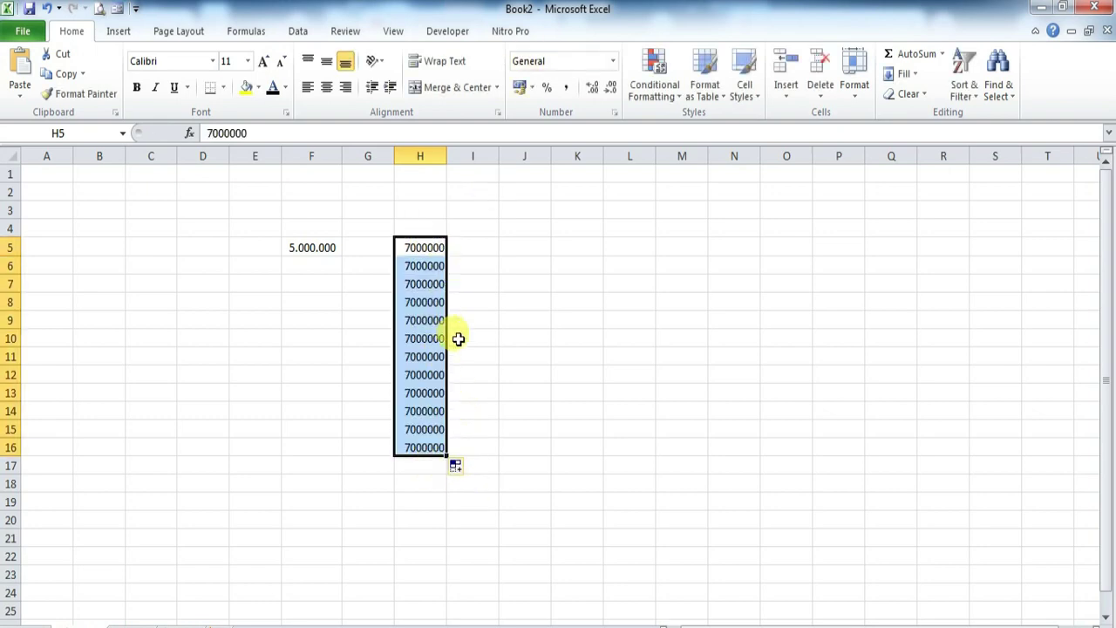
# Clear the contents of F5 and apply the Comma Style to the range H5:H16
pyautogui.click(325, 248)
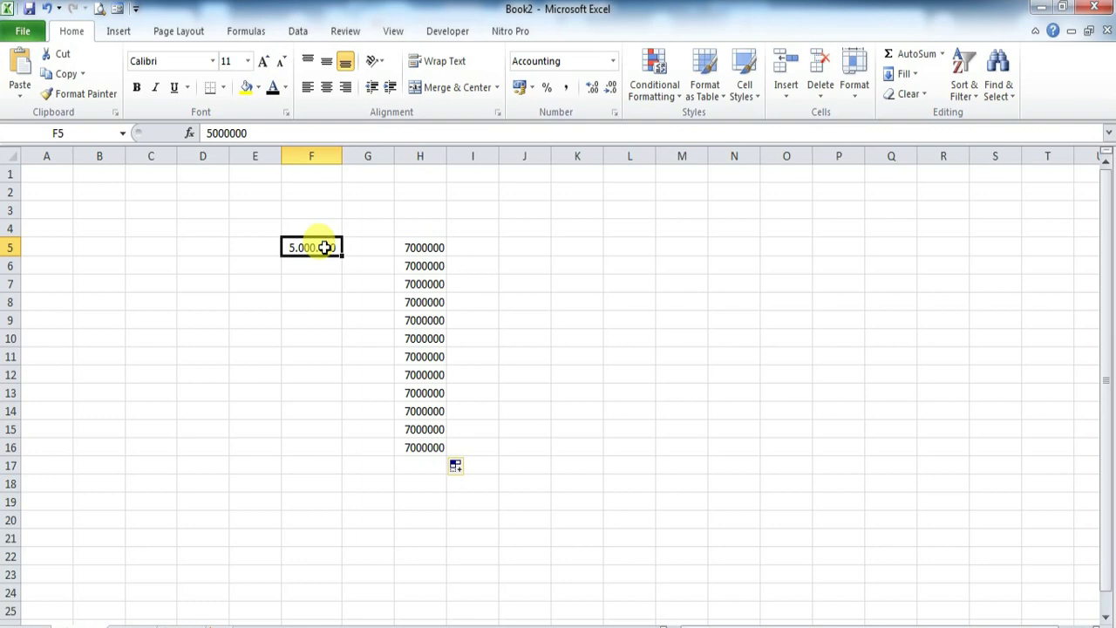
pyautogui.press('Delete')
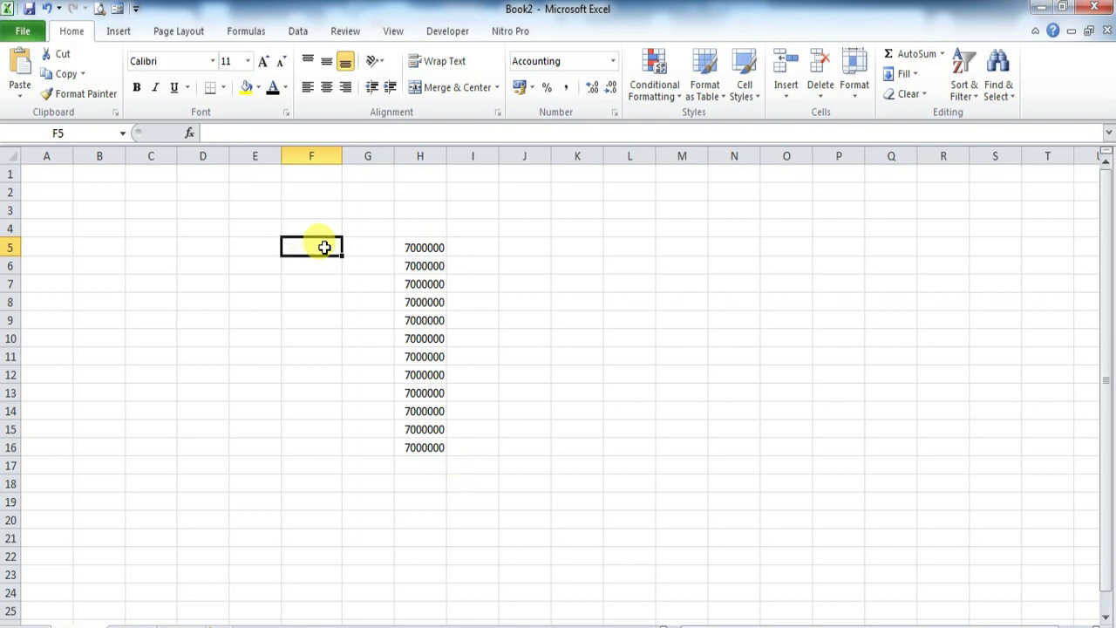
pyautogui.click(567, 89)
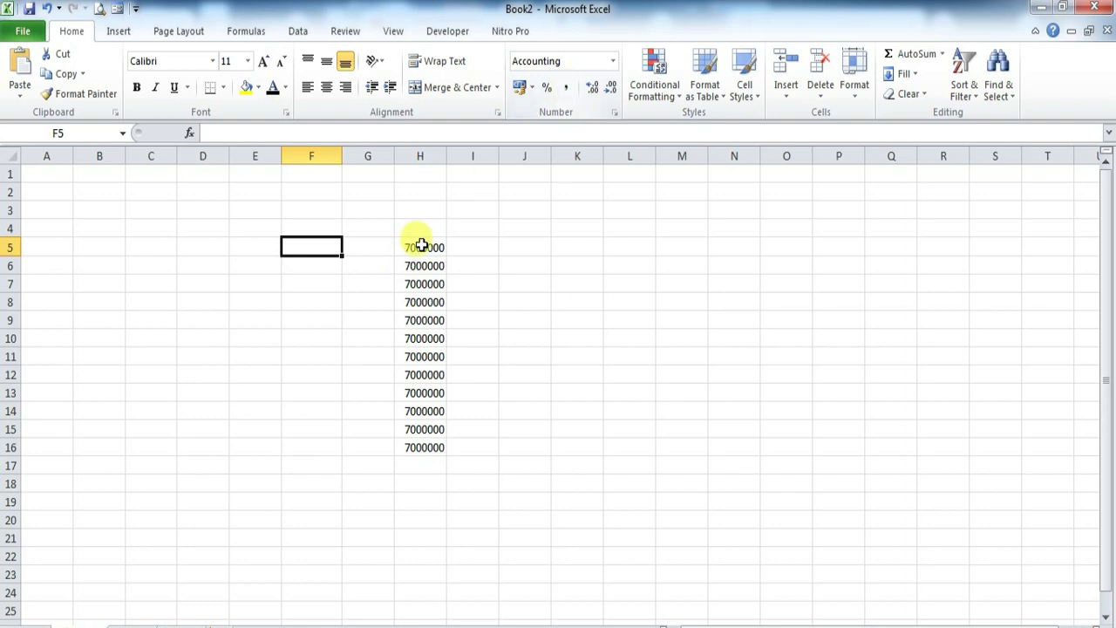
pyautogui.moveTo(419, 247); pyautogui.dragTo(416, 439)
pyautogui.click(565, 87)
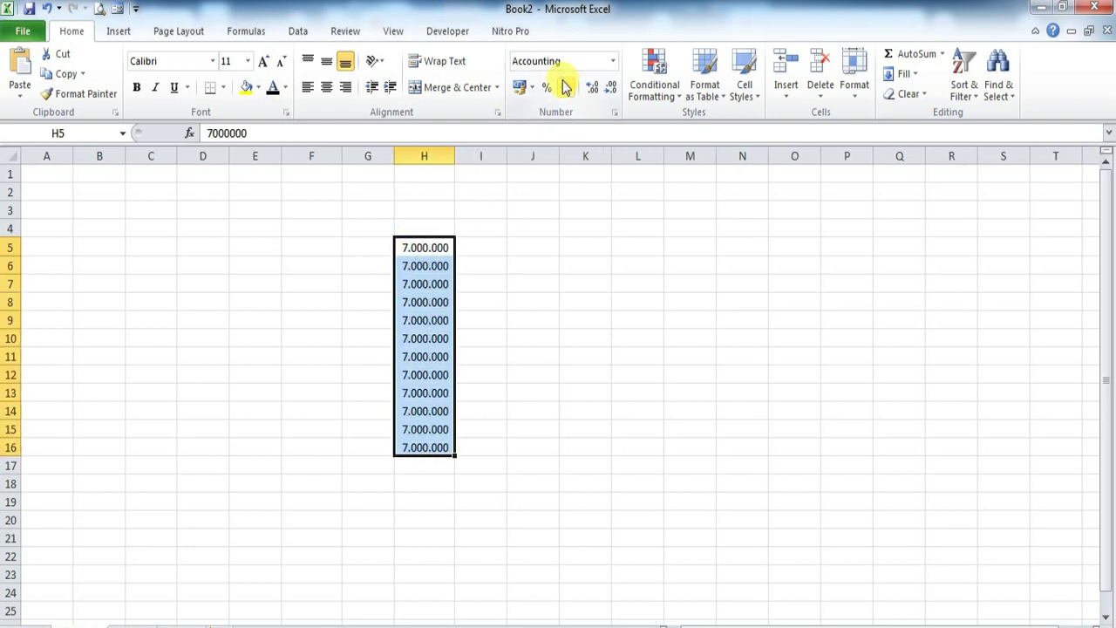
pyautogui.click(418, 406)
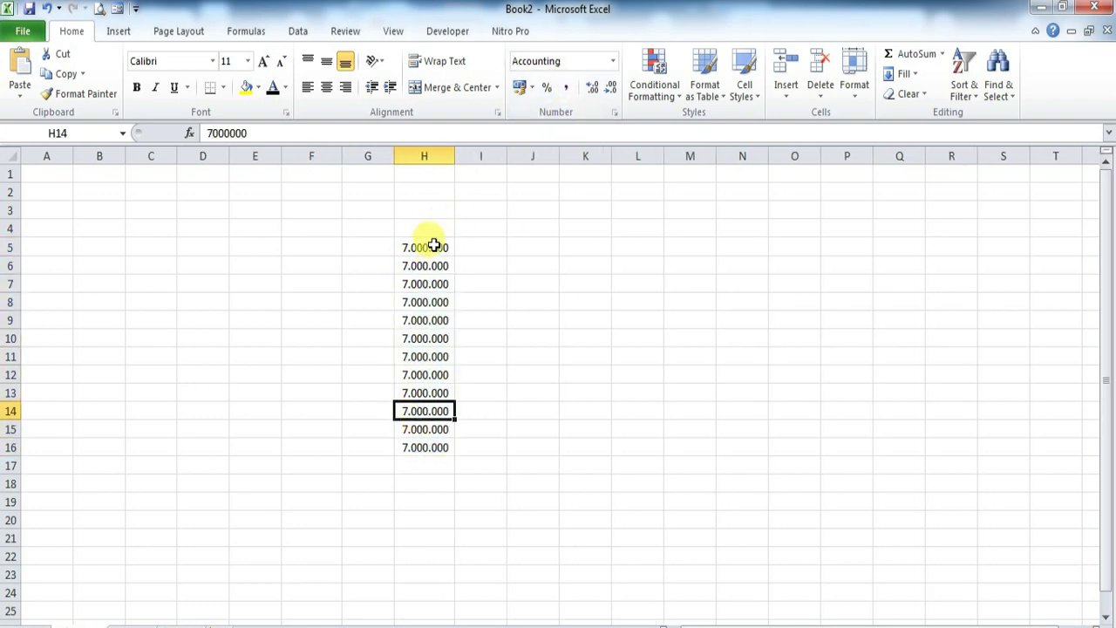
# Clear the contents of the range H5:H17
pyautogui.moveTo(418, 241); pyautogui.dragTo(414, 461)
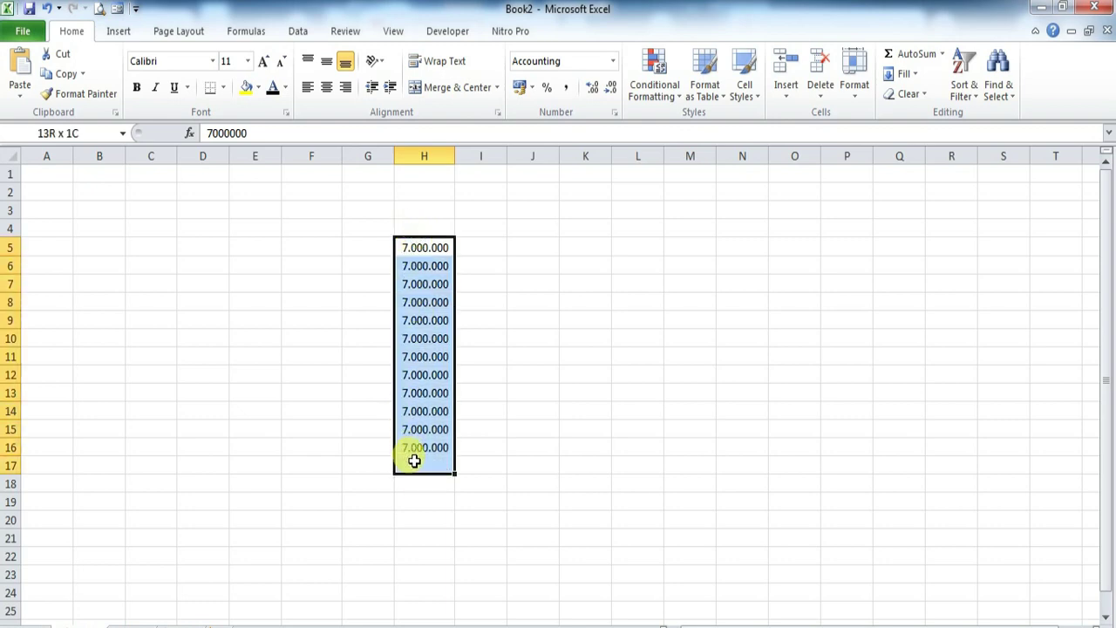
pyautogui.press('Delete')
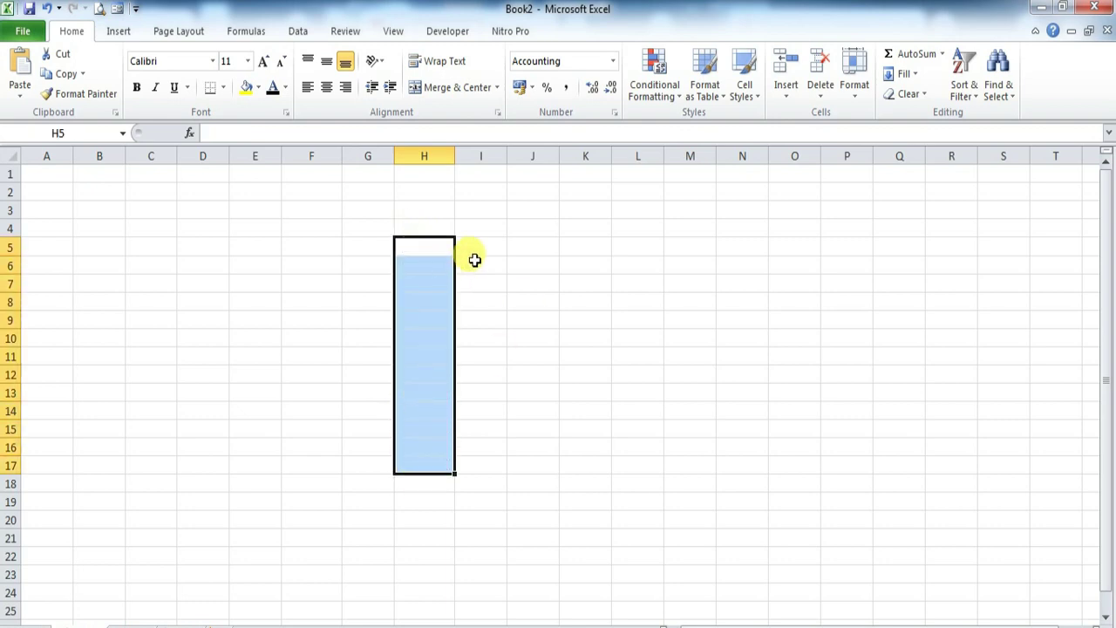
pyautogui.click(485, 231)
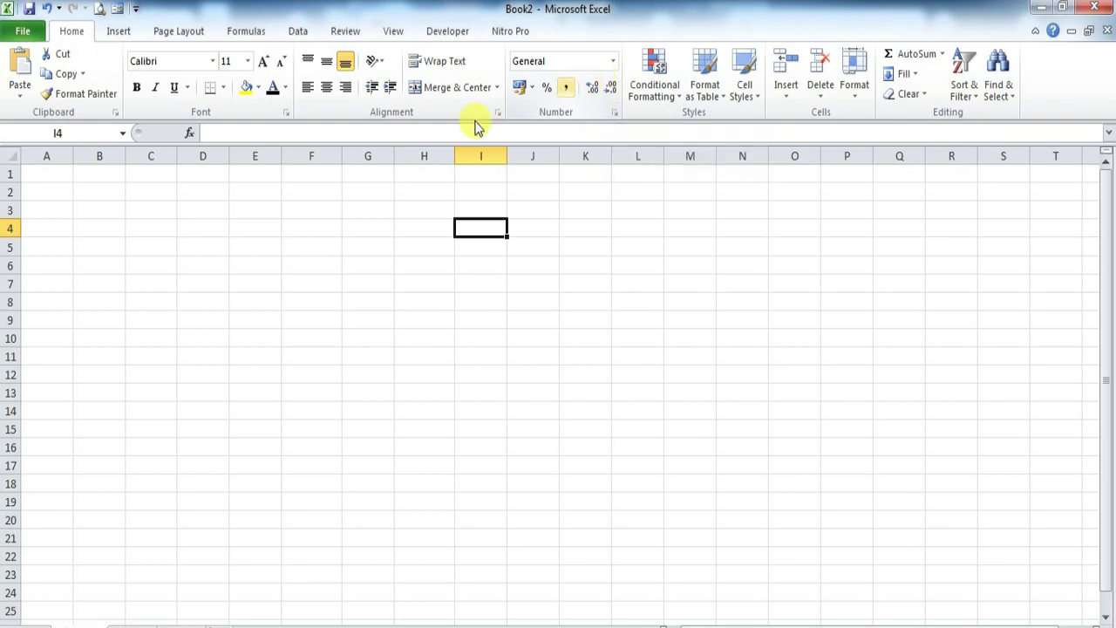
# Widen column E to about twice its width and enter 87900,000 in E7
pyautogui.moveTo(282, 155); pyautogui.dragTo(334, 156)
pyautogui.click(292, 287)
pyautogui.write('87900')
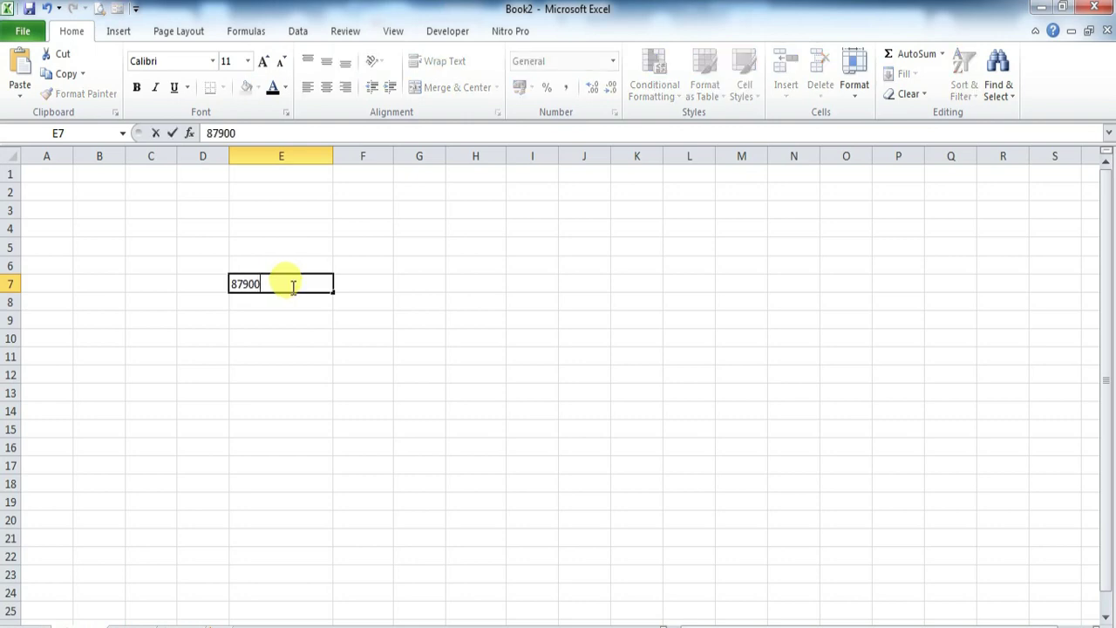
pyautogui.write(',000')
pyautogui.click(297, 319)
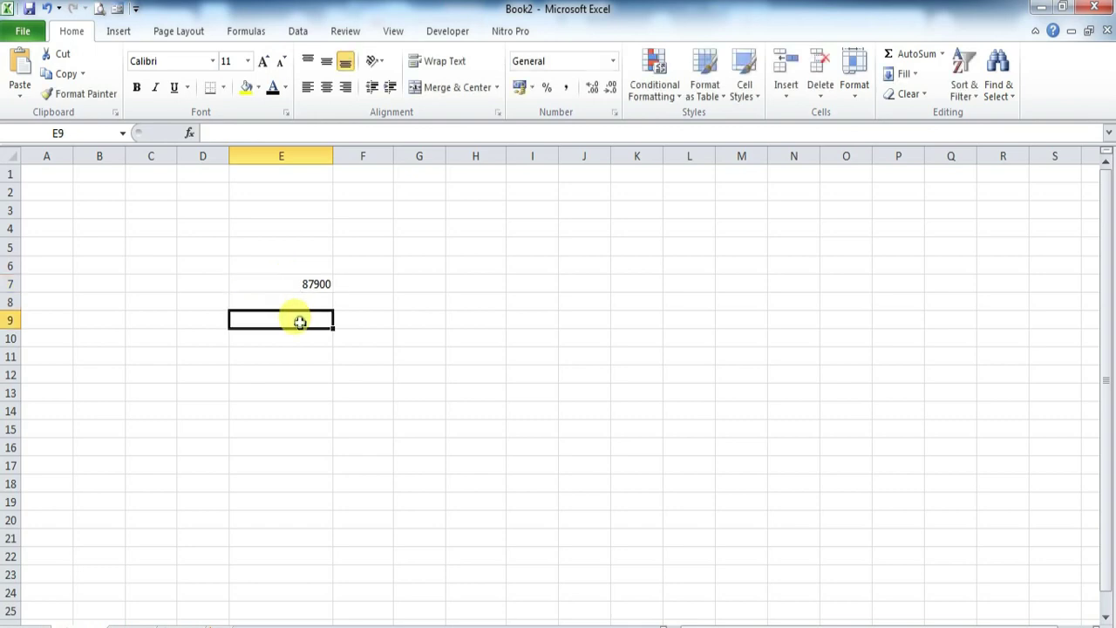
# Change the value in E7 to 879,987
pyautogui.doubleClick(322, 284)
pyautogui.doubleClick(326, 284)
pyautogui.click(323, 286)
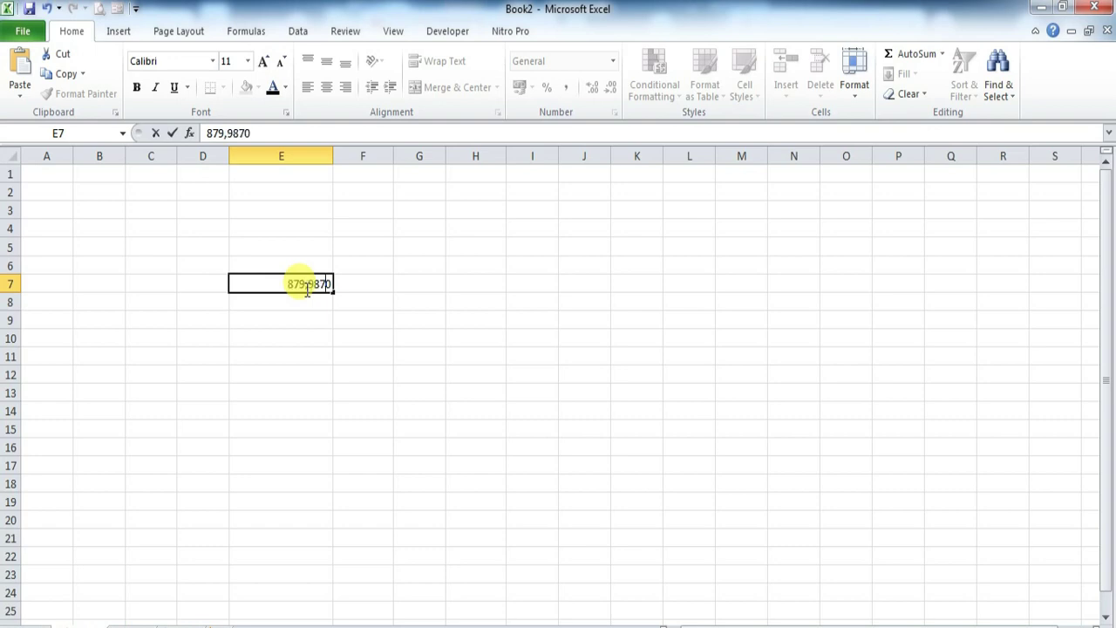
pyautogui.press('BackSpace')
pyautogui.click(302, 319)
pyautogui.click(311, 281)
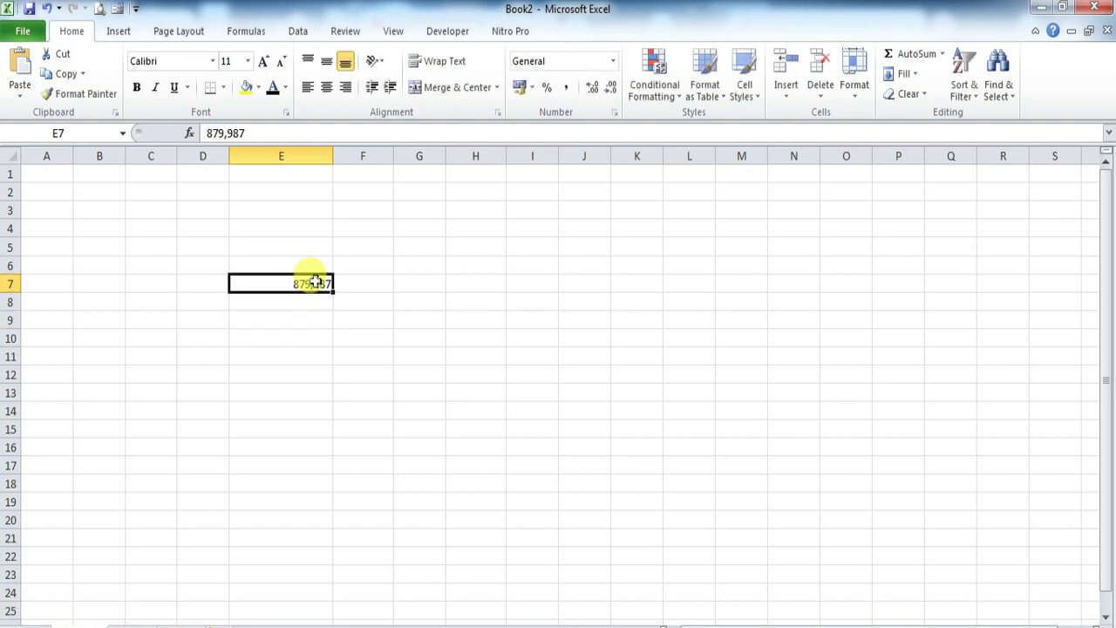
# Decrease the decimals of E7 to one place and increase them to seven places
pyautogui.click(614, 87)
pyautogui.click(614, 87)
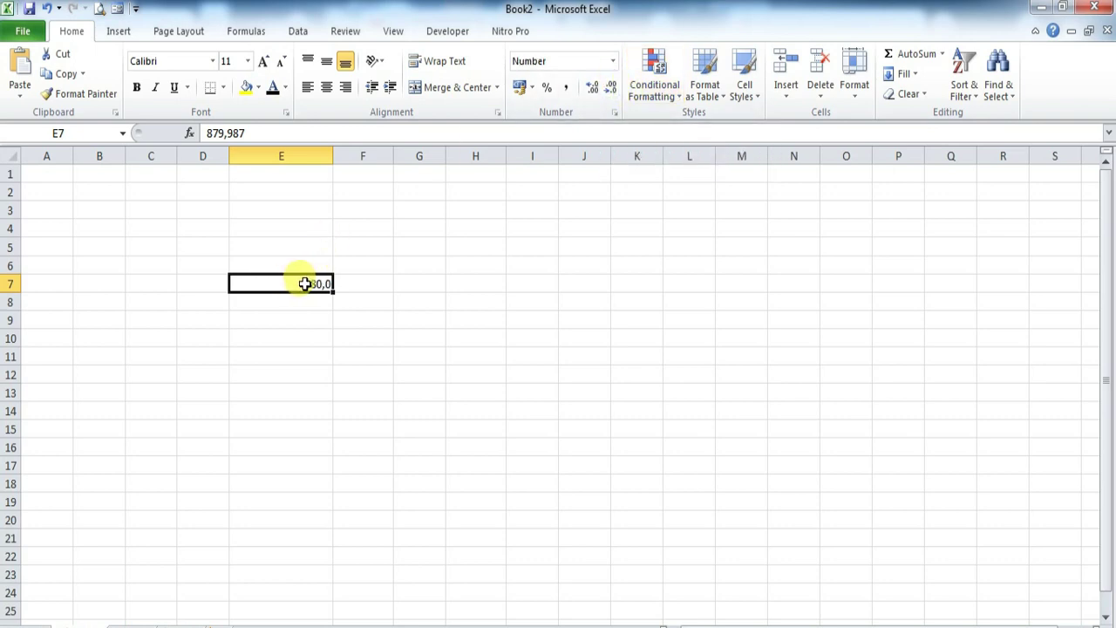
pyautogui.click(593, 92)
pyautogui.click(593, 92)
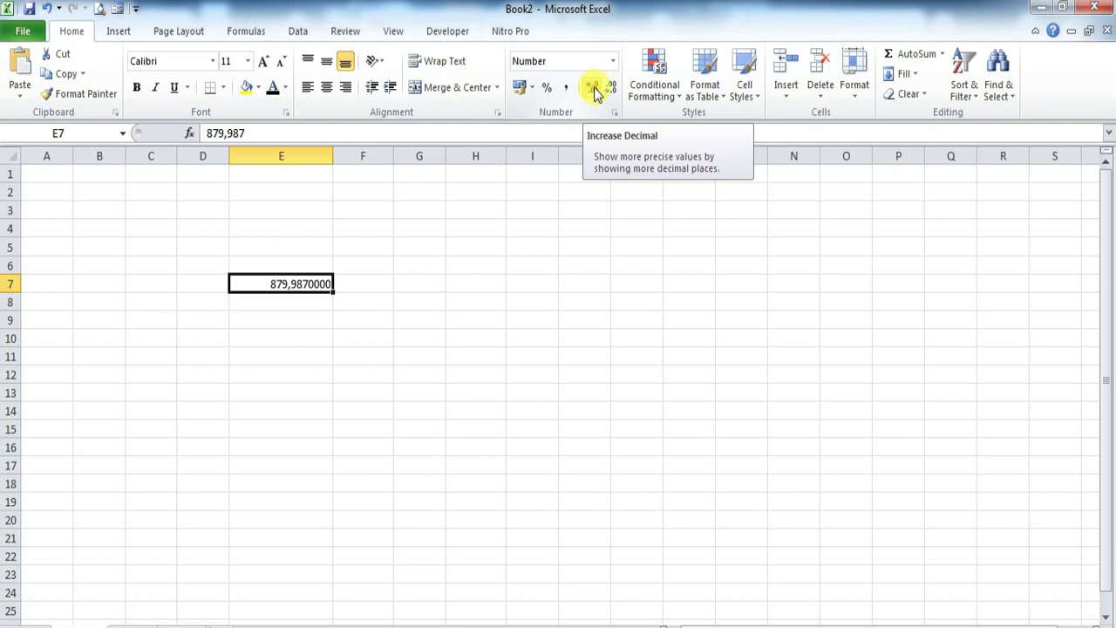
# Clear the contents of E7
pyautogui.press('Delete')
pyautogui.click(509, 283)
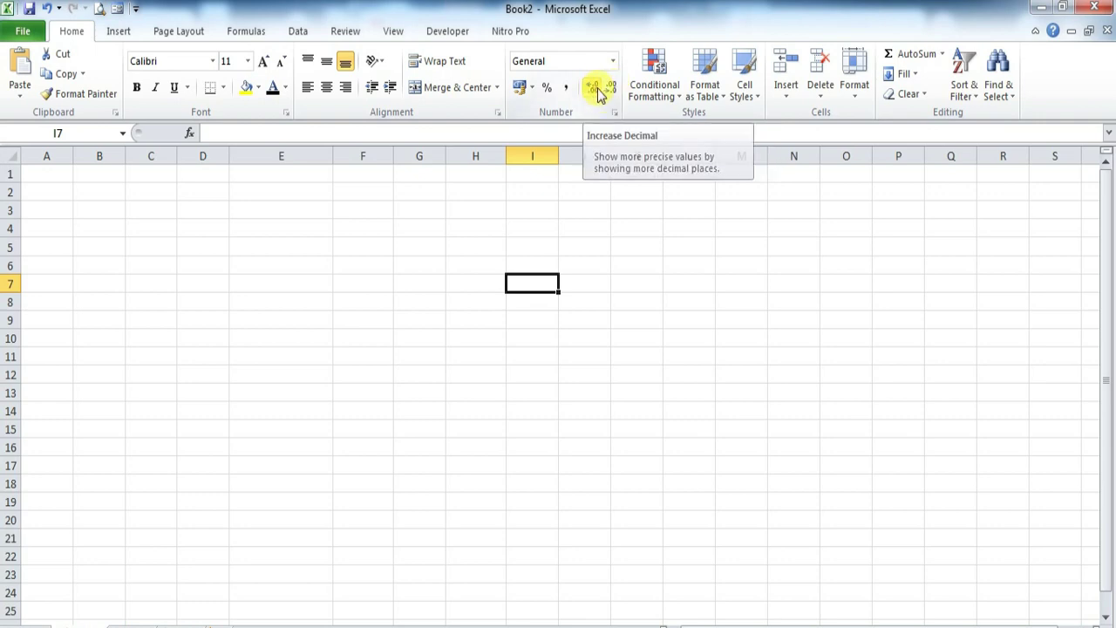
pyautogui.click(164, 228)
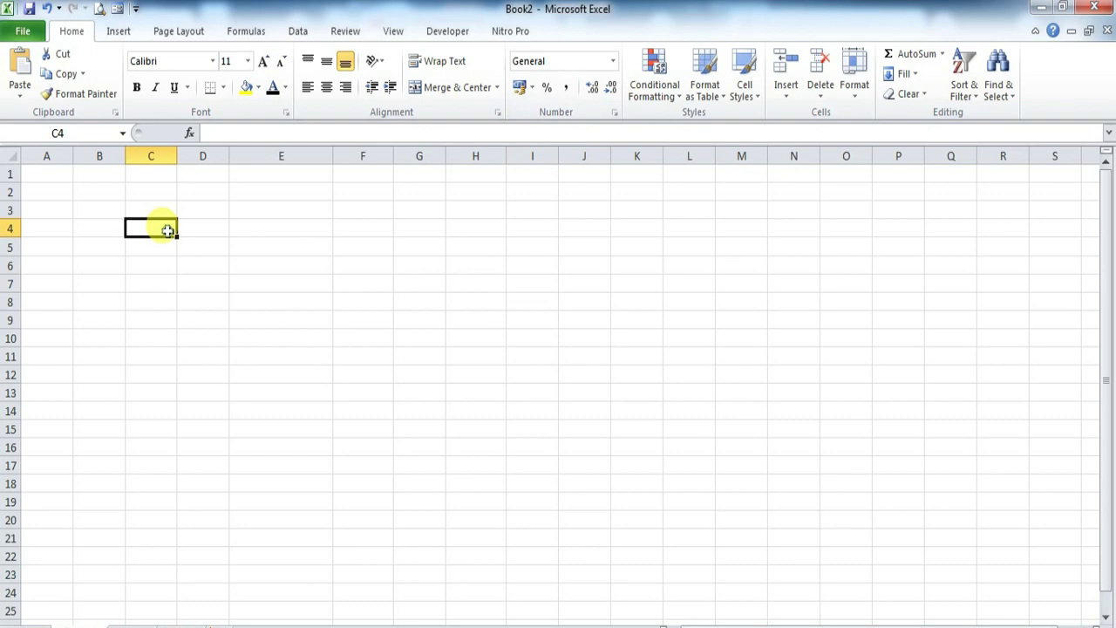
pyautogui.click(678, 101)
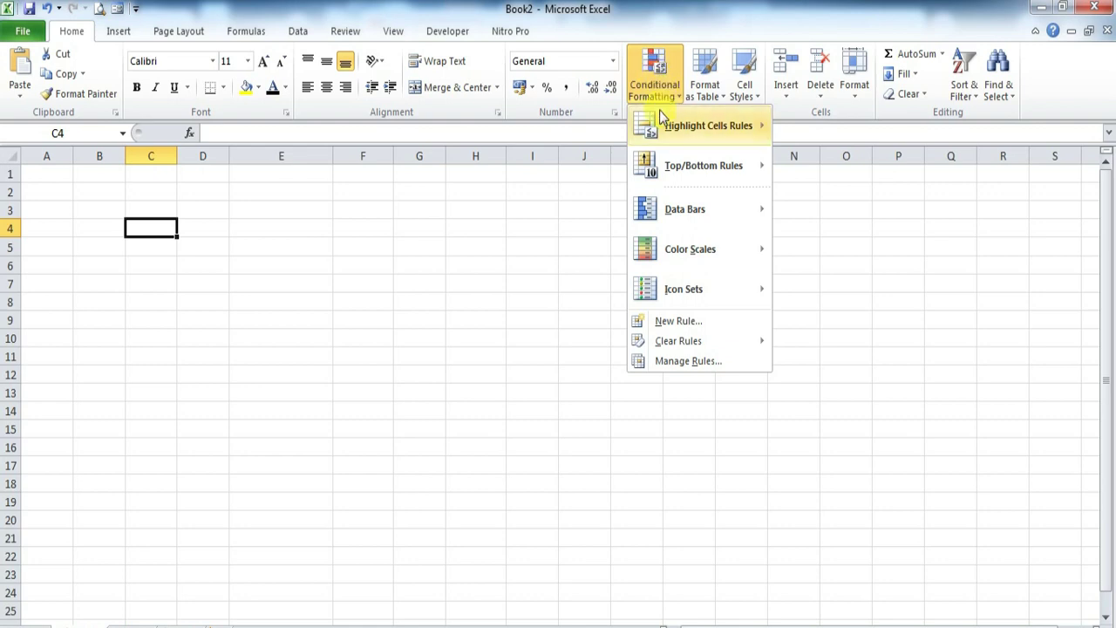
pyautogui.moveTo(673, 122)
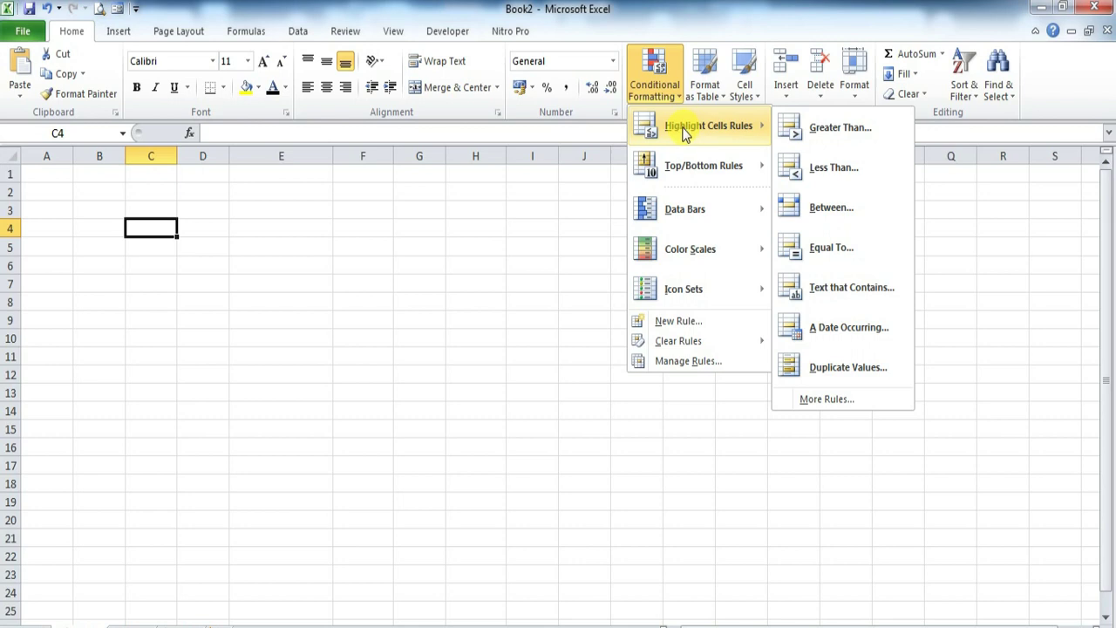
pyautogui.click(194, 358)
pyautogui.click(162, 286)
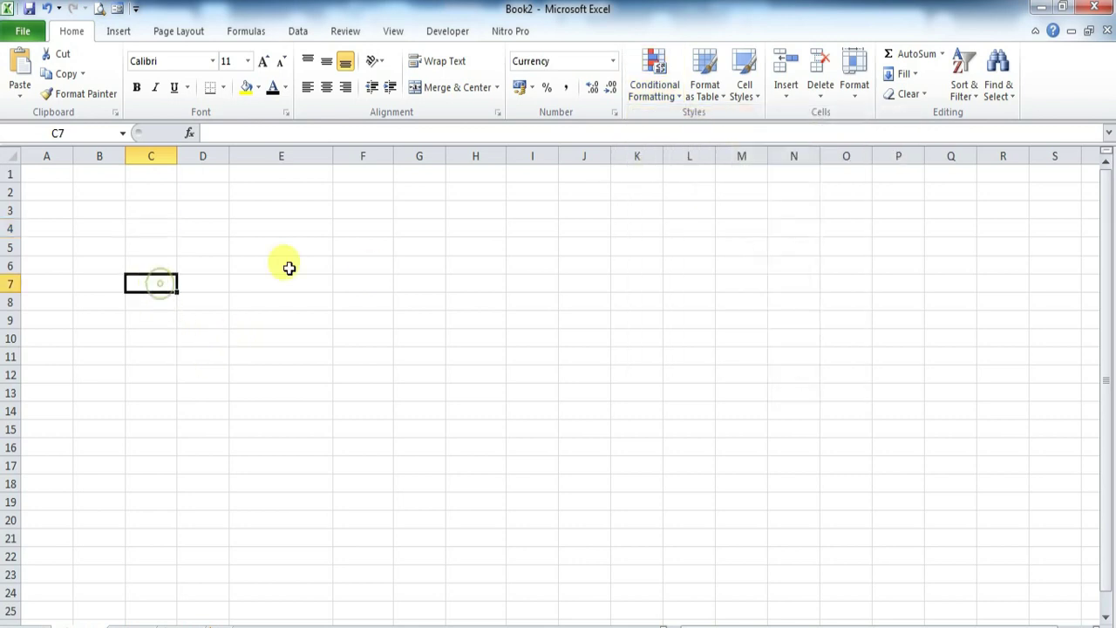
pyautogui.click(680, 97)
pyautogui.moveTo(700, 136)
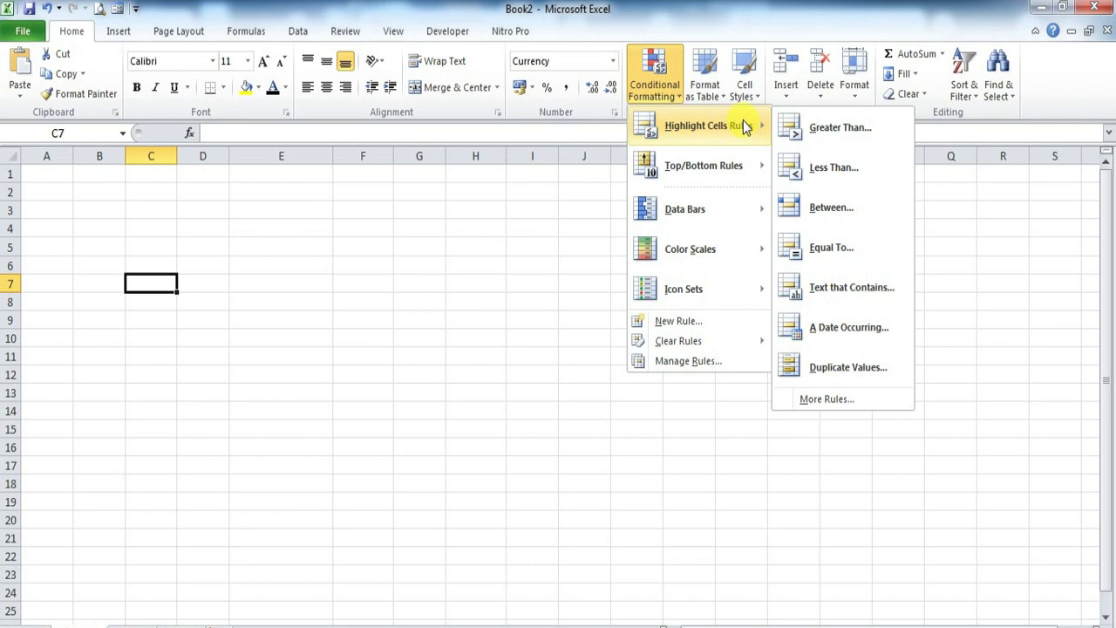
pyautogui.click(857, 168)
pyautogui.moveTo(757, 182); pyautogui.dragTo(721, 224)
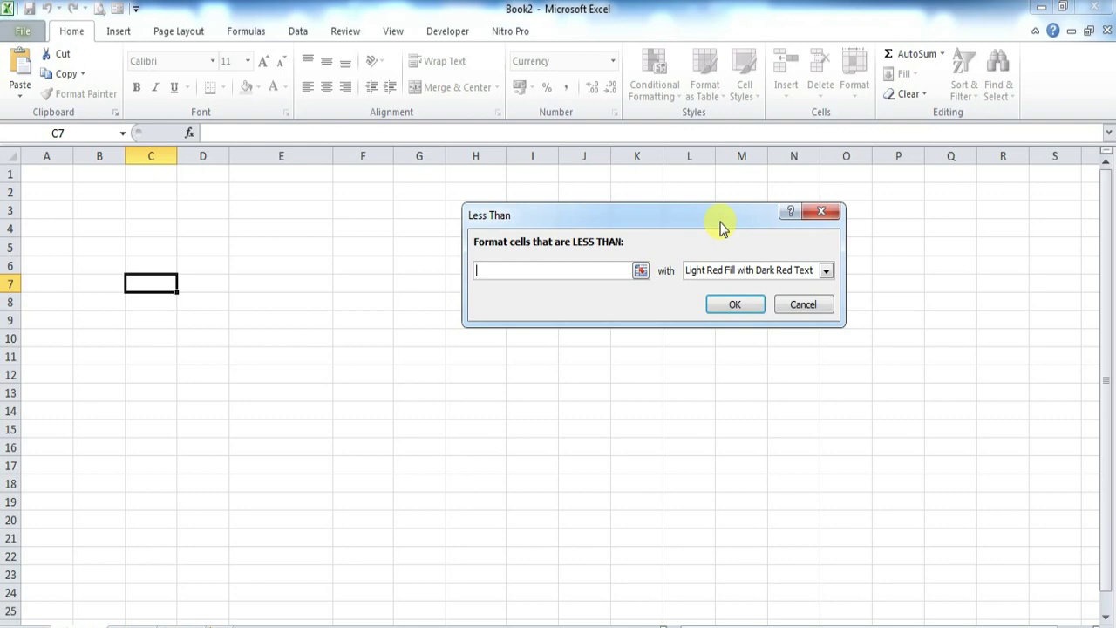
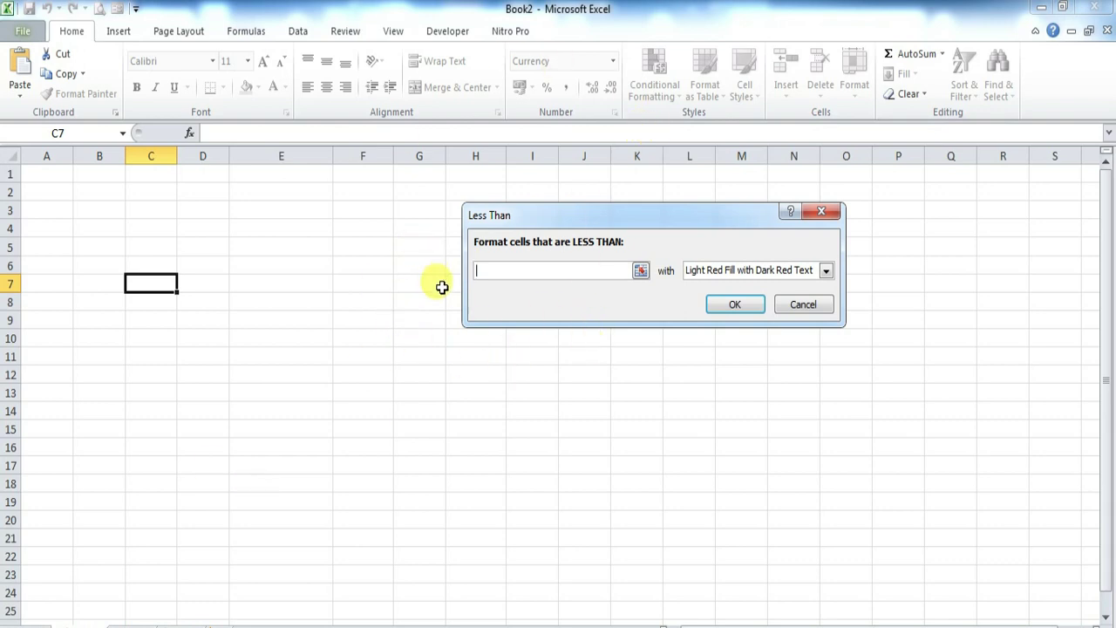
pyautogui.click(641, 273)
pyautogui.click(236, 302)
pyautogui.click(215, 302)
pyautogui.write('50')
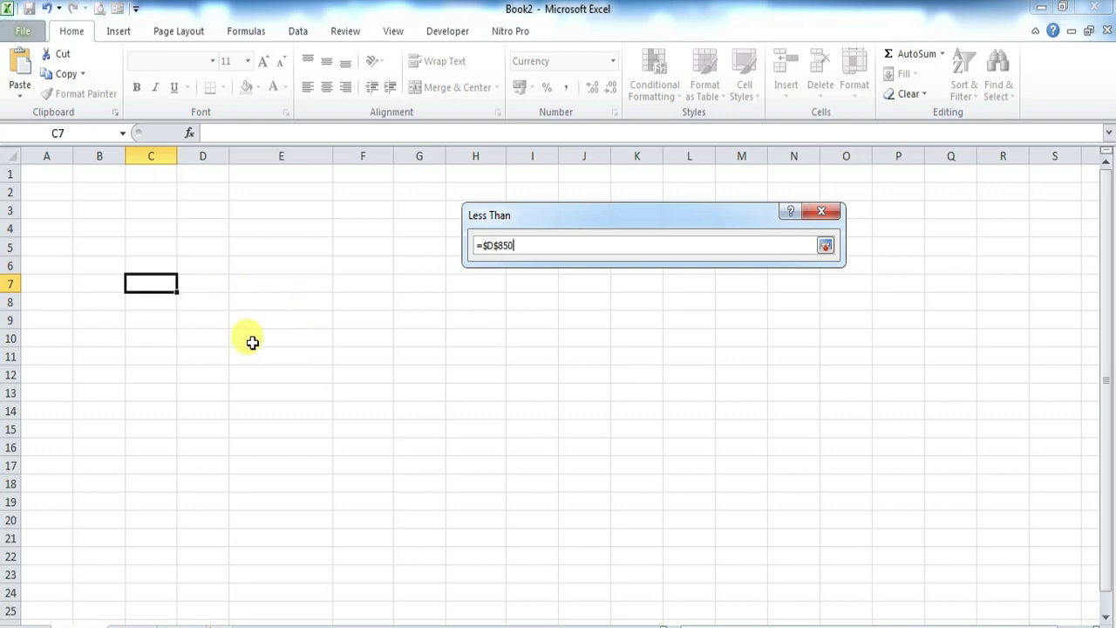
pyautogui.click(828, 215)
pyautogui.click(803, 305)
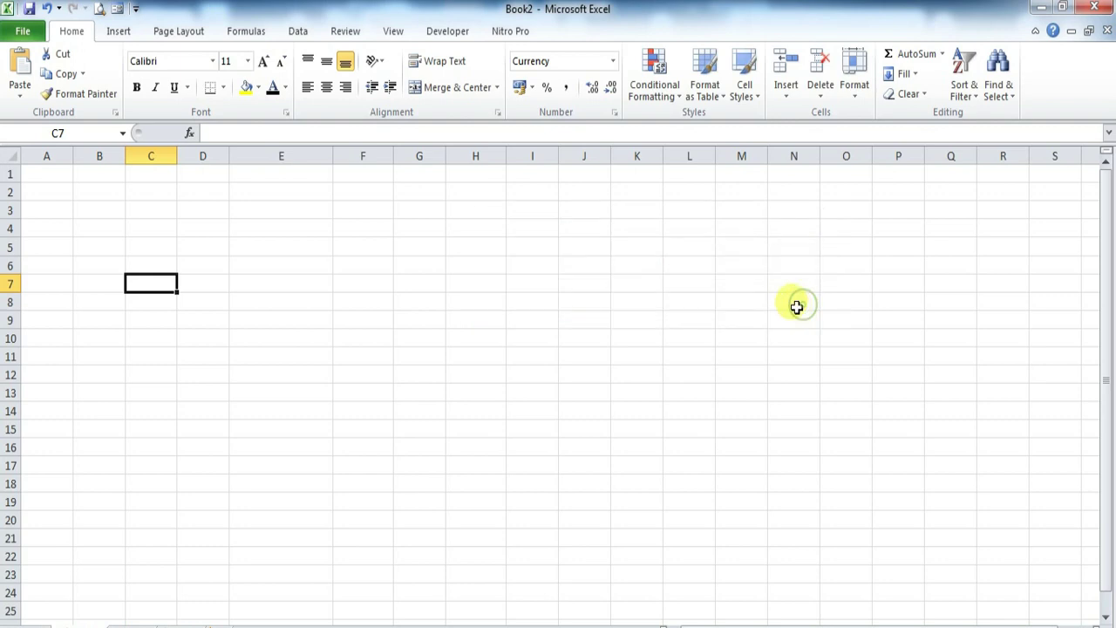
# Enter 50, 60 and 70 in cells D7, D8 and D9
pyautogui.click(219, 287)
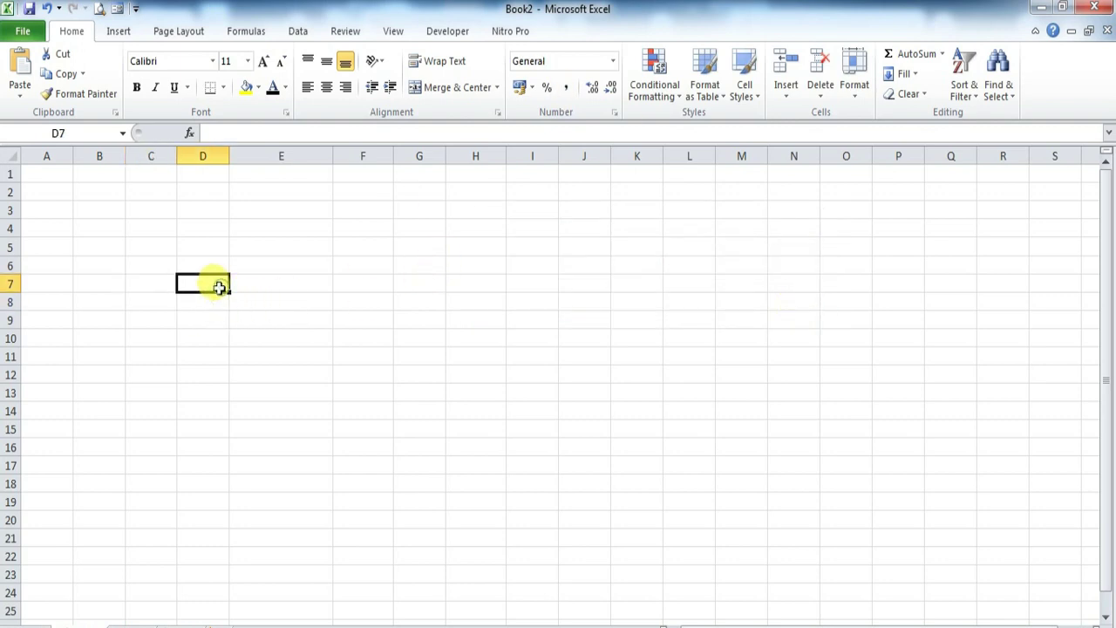
pyautogui.write('50')
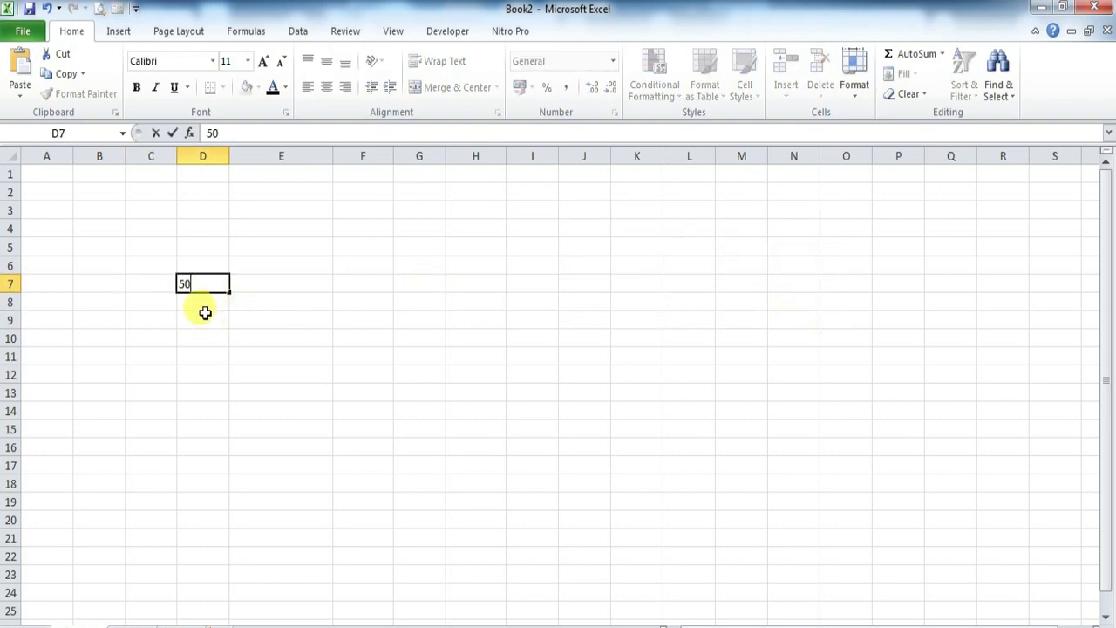
pyautogui.click(204, 314)
pyautogui.click(205, 301)
pyautogui.write('60')
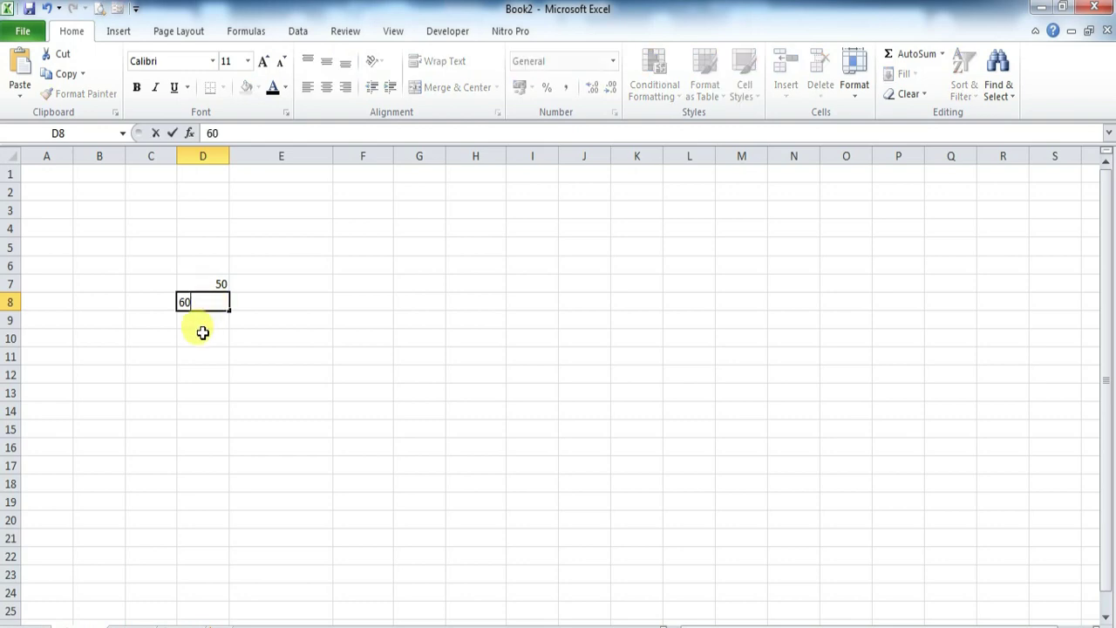
pyautogui.click(205, 337)
pyautogui.click(208, 324)
pyautogui.write('70')
pyautogui.click(339, 352)
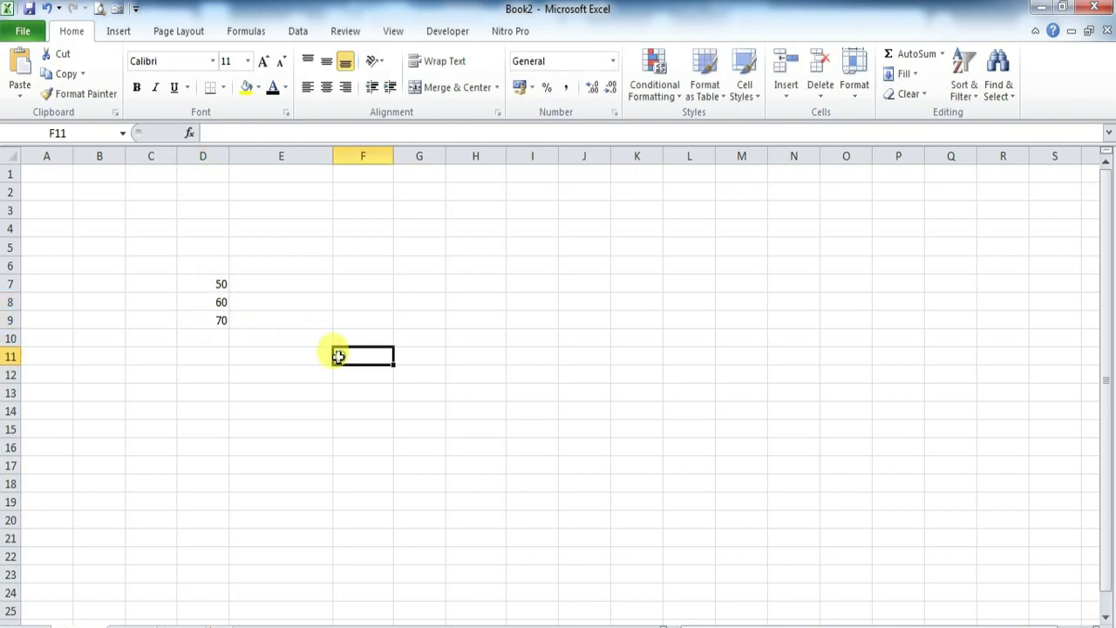
# Set up a Less Than conditional formatting rule for D7:D9 with 50 as the threshold
pyautogui.moveTo(220, 277); pyautogui.dragTo(224, 319)
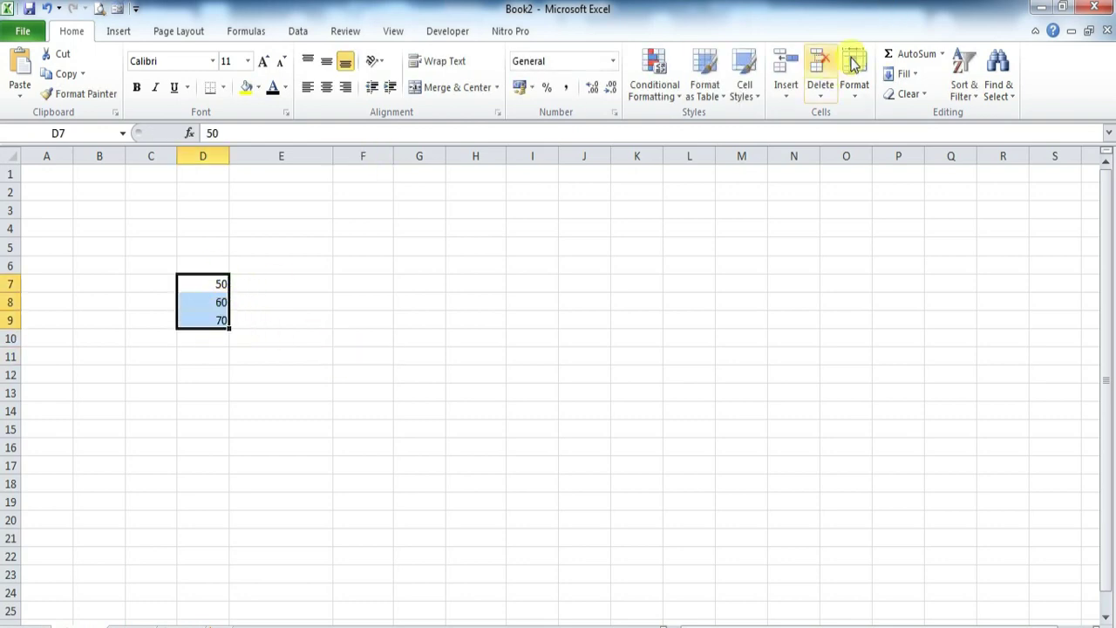
pyautogui.click(667, 85)
pyautogui.moveTo(694, 136)
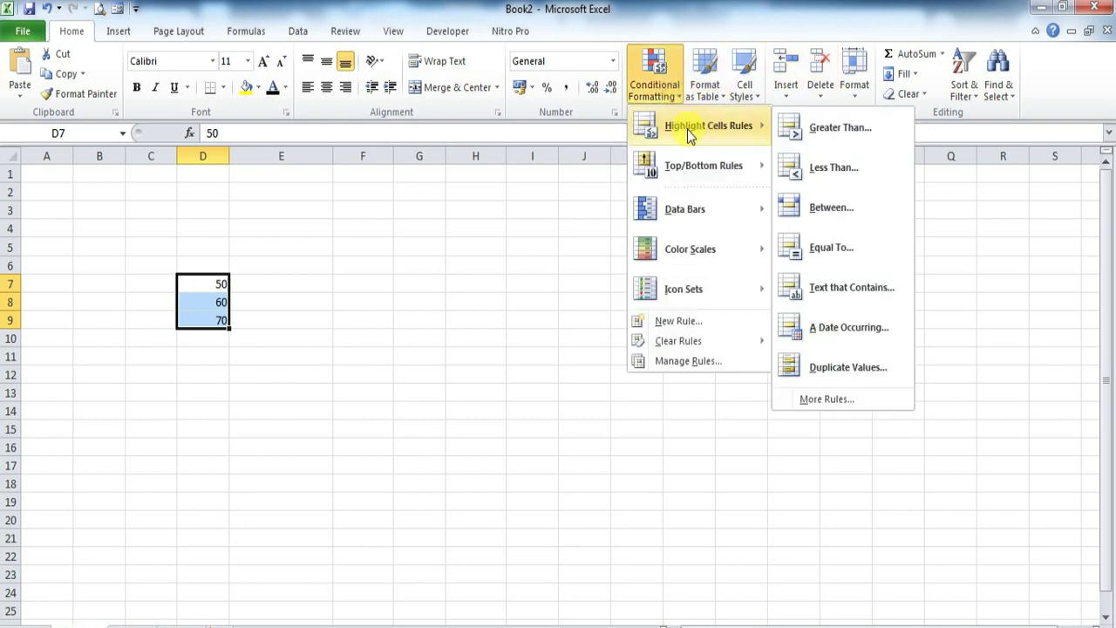
pyautogui.click(833, 172)
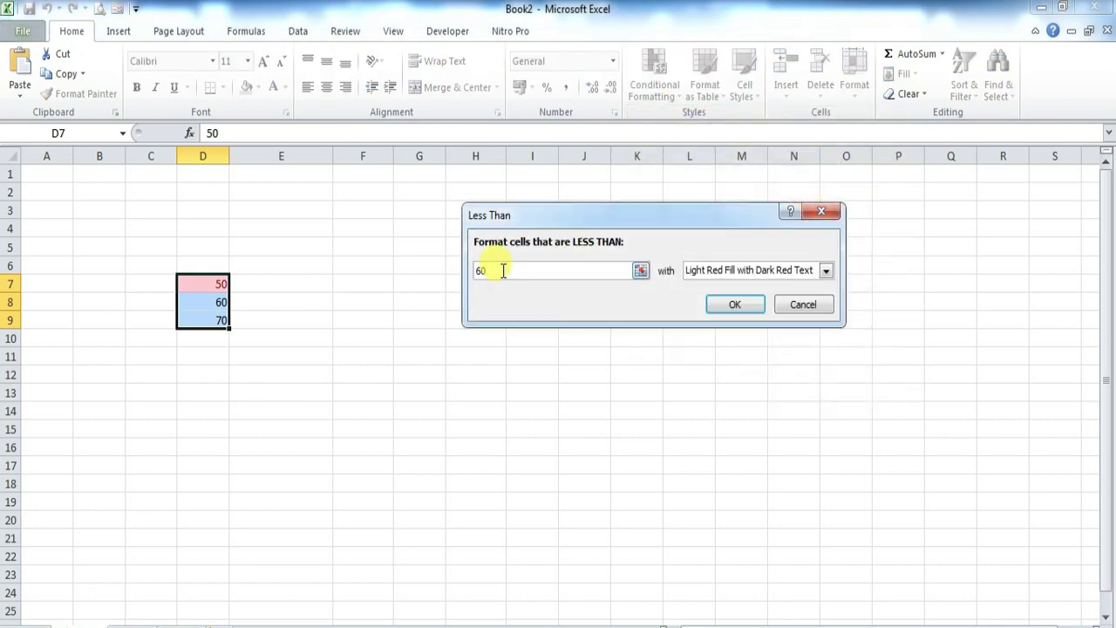
pyautogui.moveTo(493, 272); pyautogui.dragTo(476, 270)
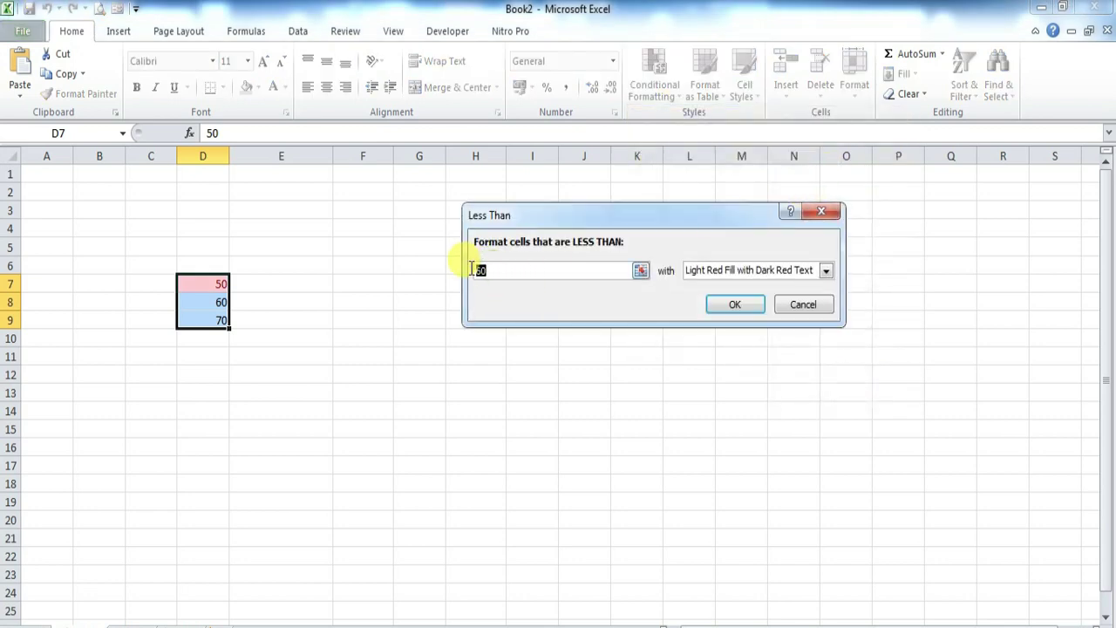
pyautogui.click(494, 272)
pyautogui.moveTo(493, 272); pyautogui.dragTo(453, 274)
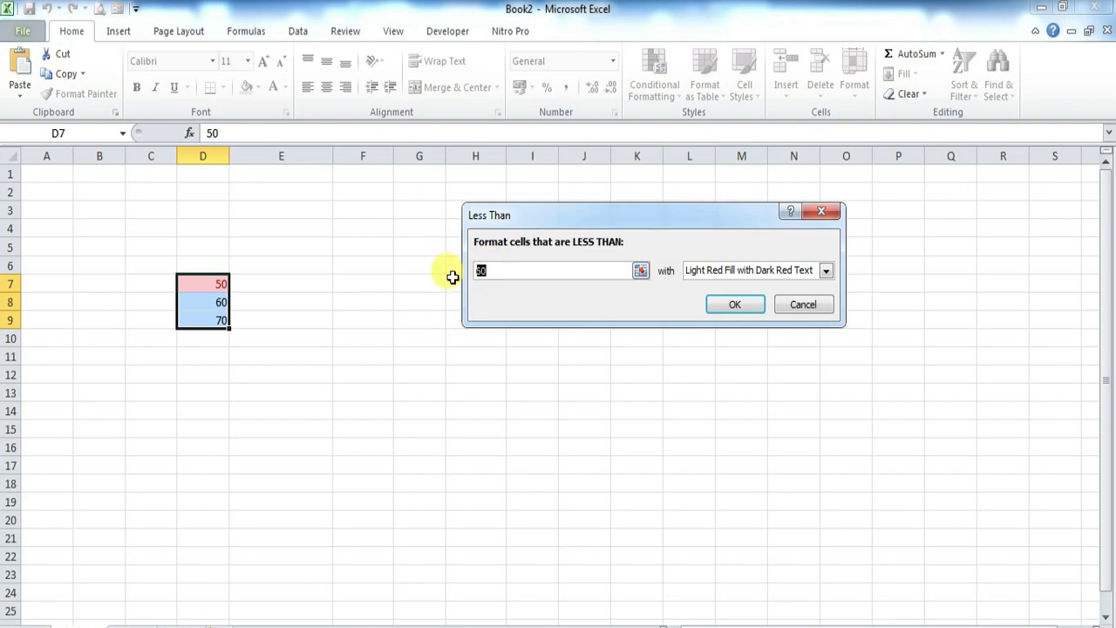
pyautogui.write('5')
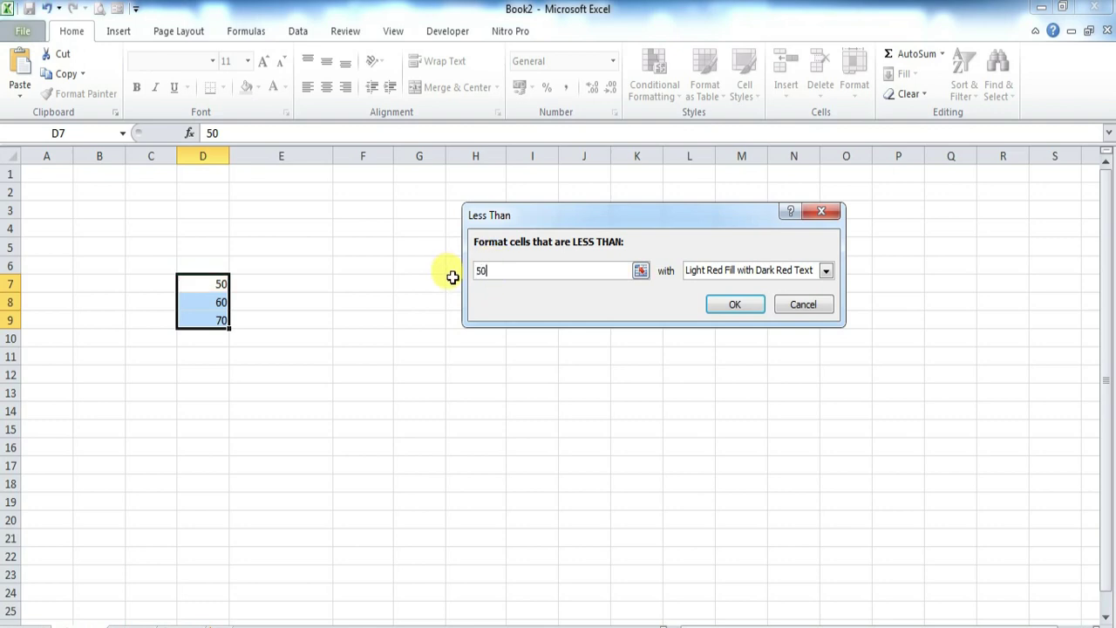
pyautogui.write('0')
# Give the Less Than rule for D7:D9 a custom format with a red background fill and apply it
pyautogui.click(761, 269)
pyautogui.click(720, 363)
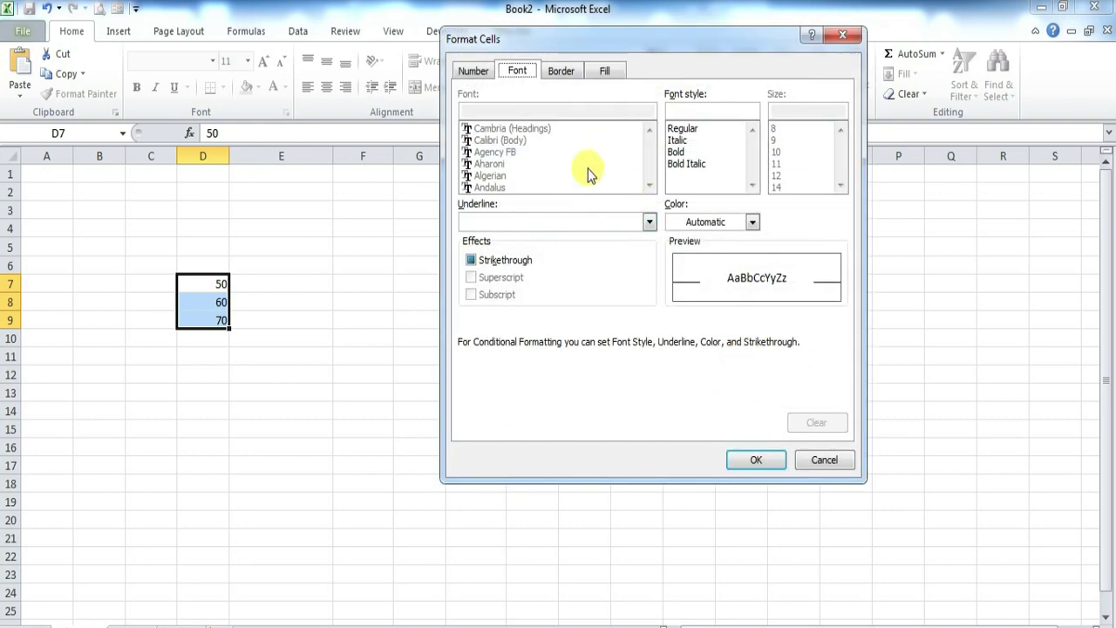
pyautogui.click(608, 71)
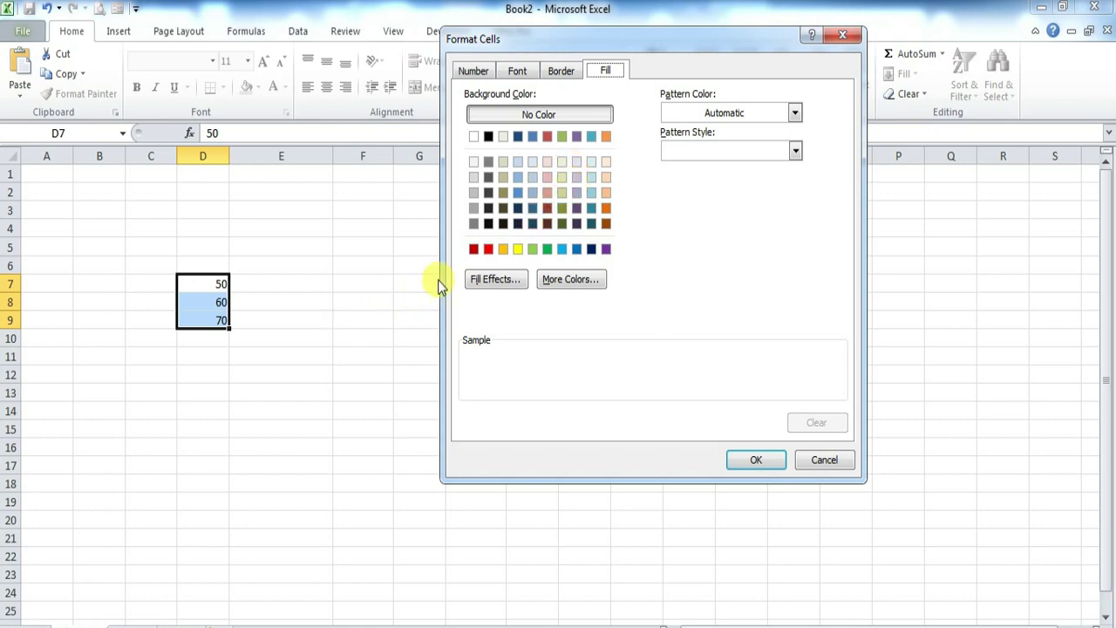
pyautogui.click(488, 249)
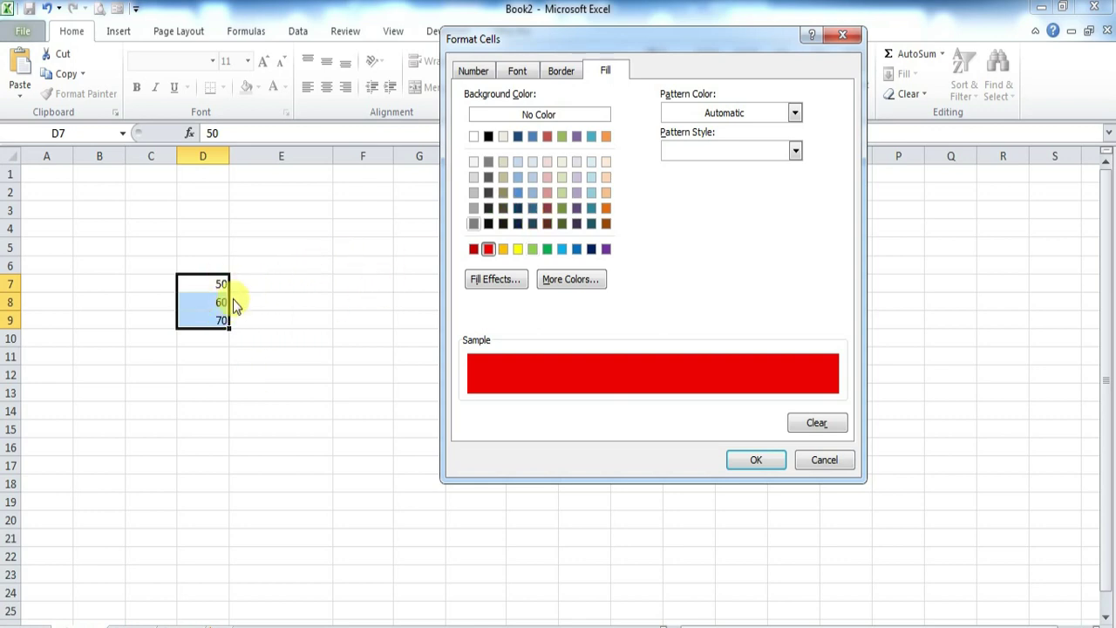
pyautogui.click(745, 456)
pyautogui.click(730, 305)
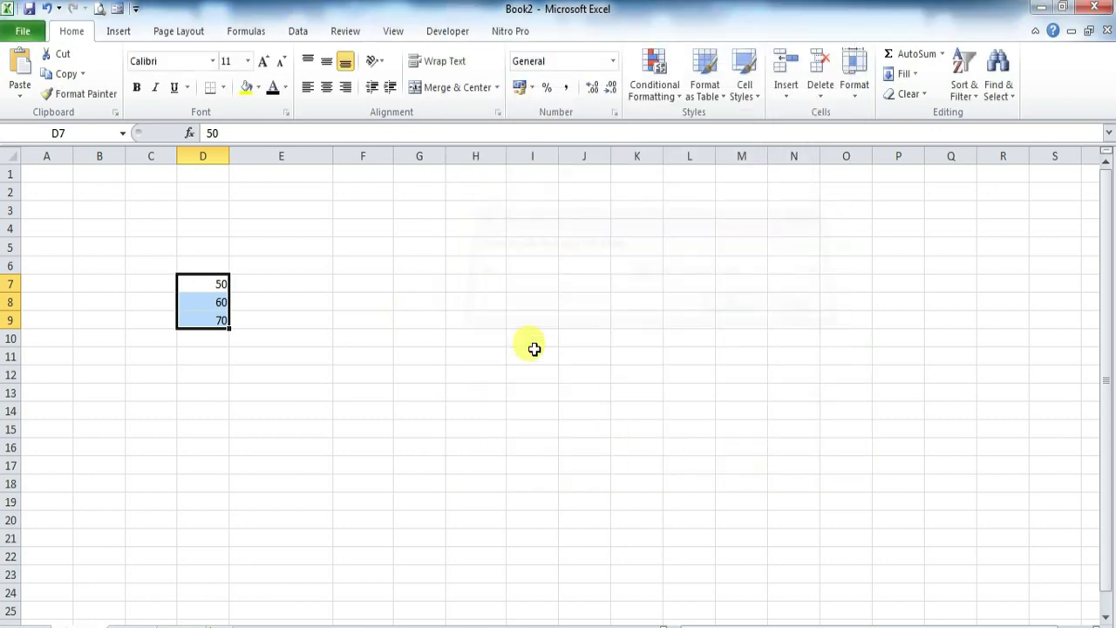
# Enter 40 in cell D10
pyautogui.click(267, 371)
pyautogui.click(212, 339)
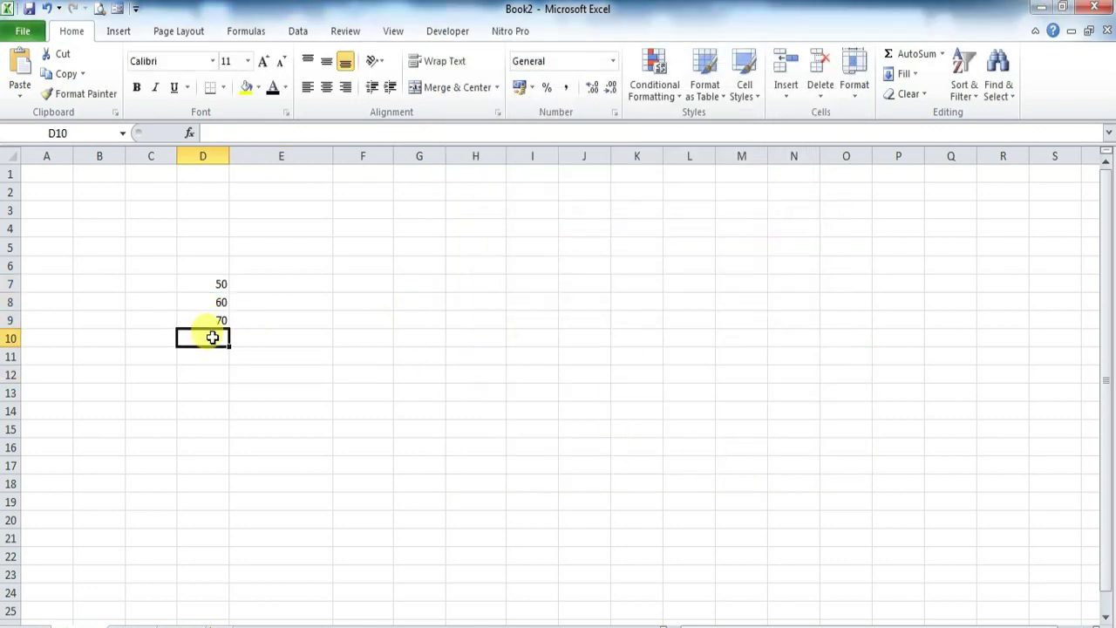
pyautogui.write('40')
pyautogui.click(272, 375)
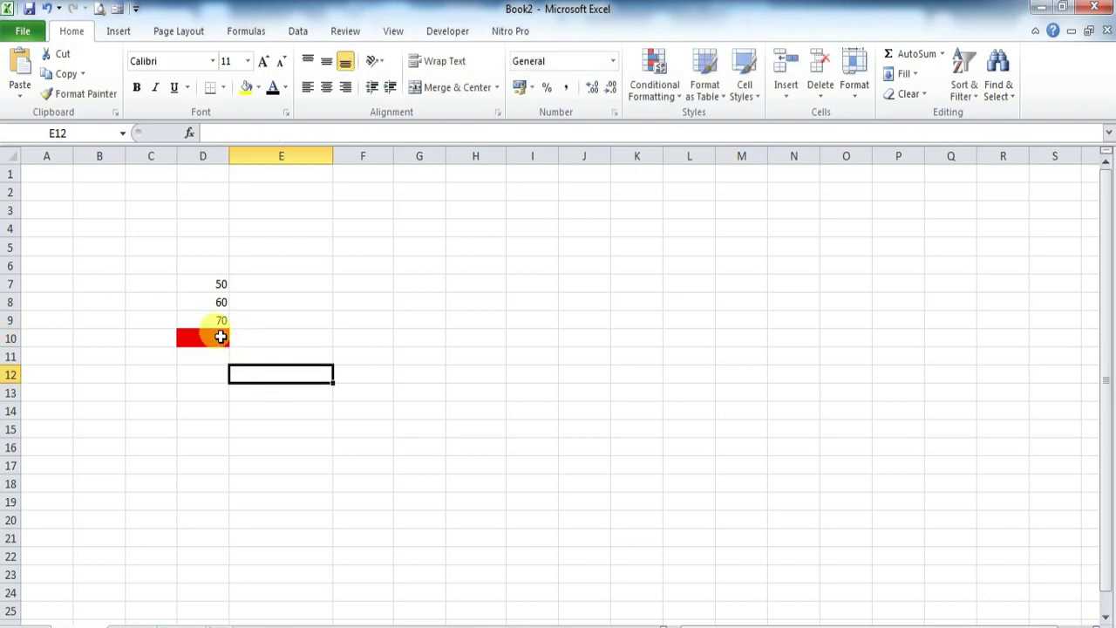
# Apply a Less Than 50 conditional formatting rule to E12 with a custom red background fill
pyautogui.click(674, 94)
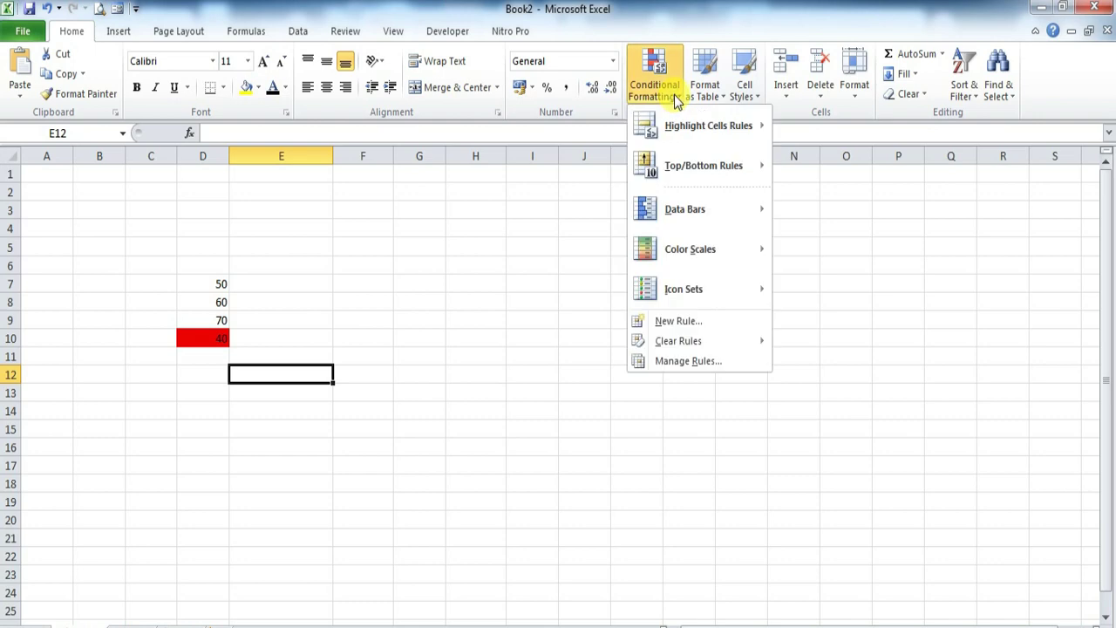
pyautogui.moveTo(679, 124)
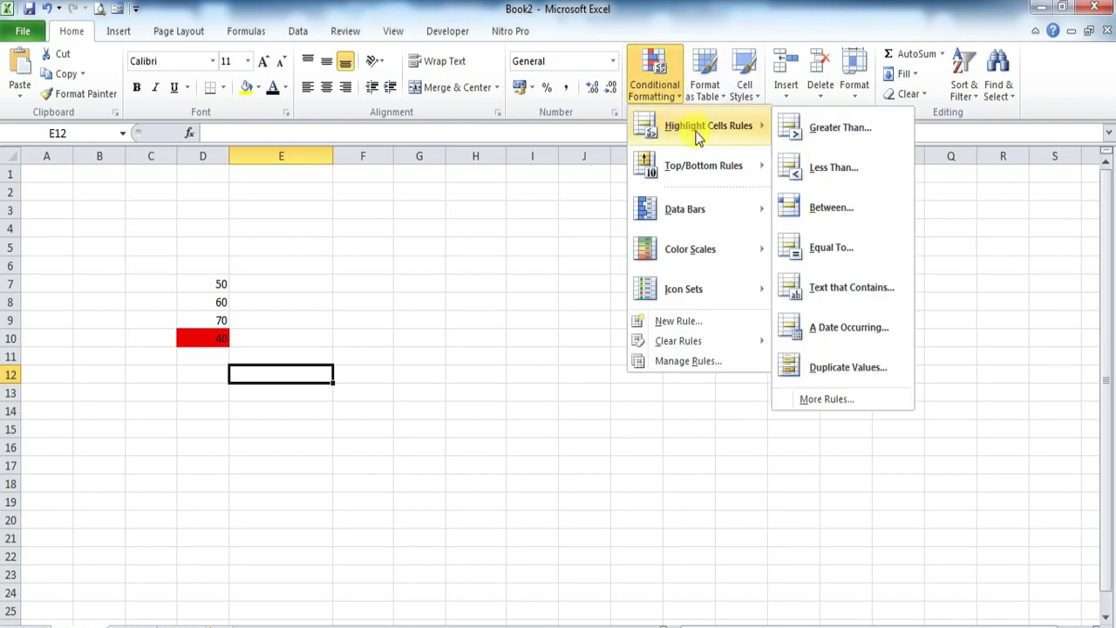
pyautogui.click(831, 168)
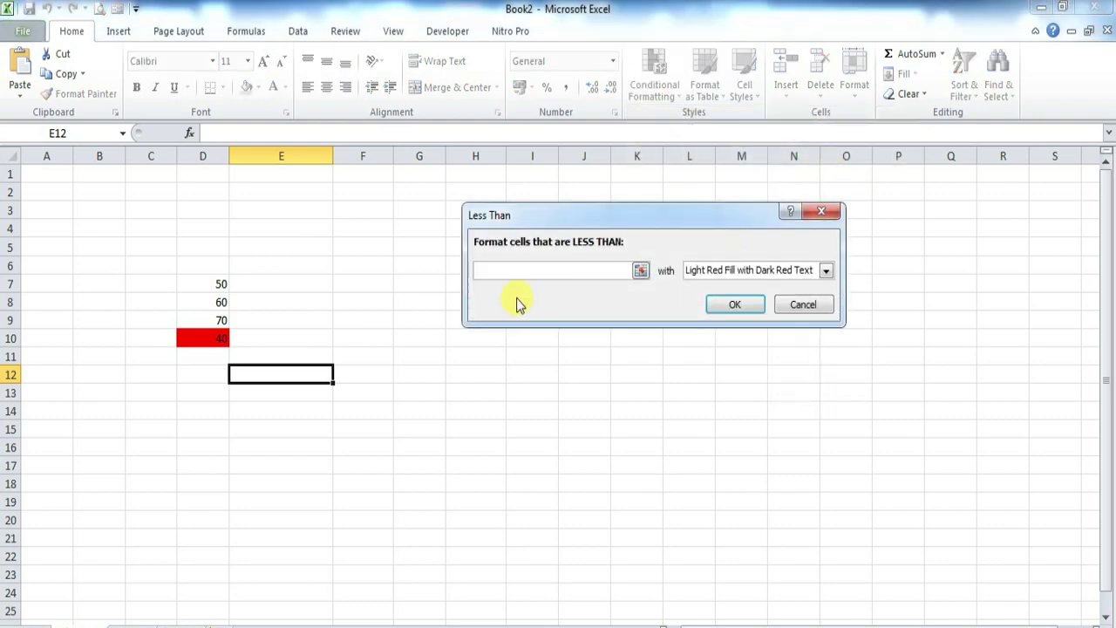
pyautogui.write('5')
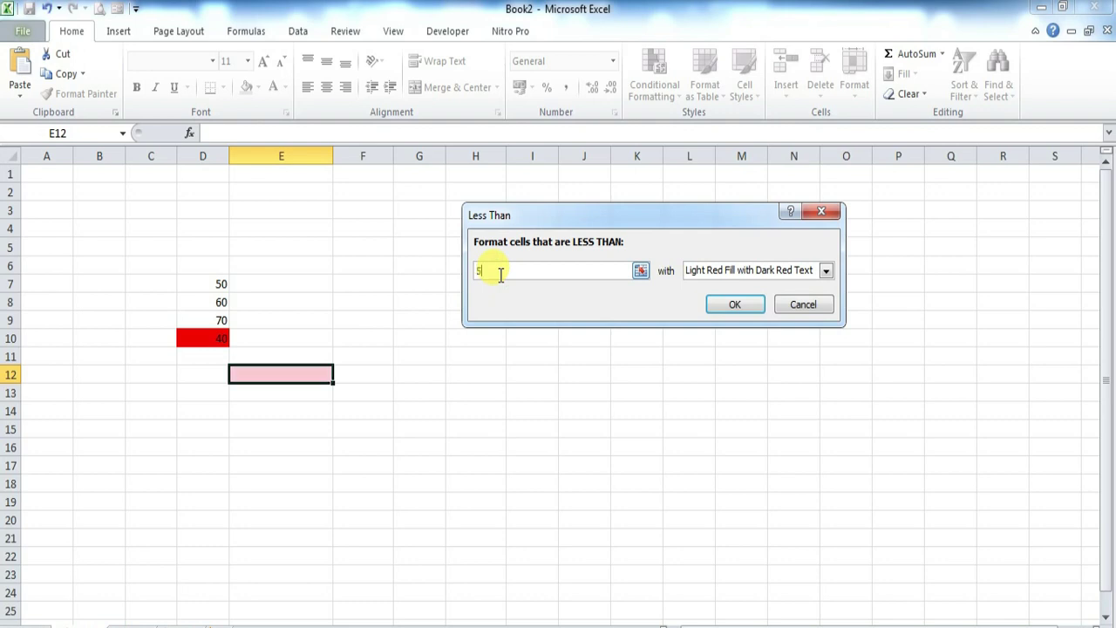
pyautogui.click(740, 270)
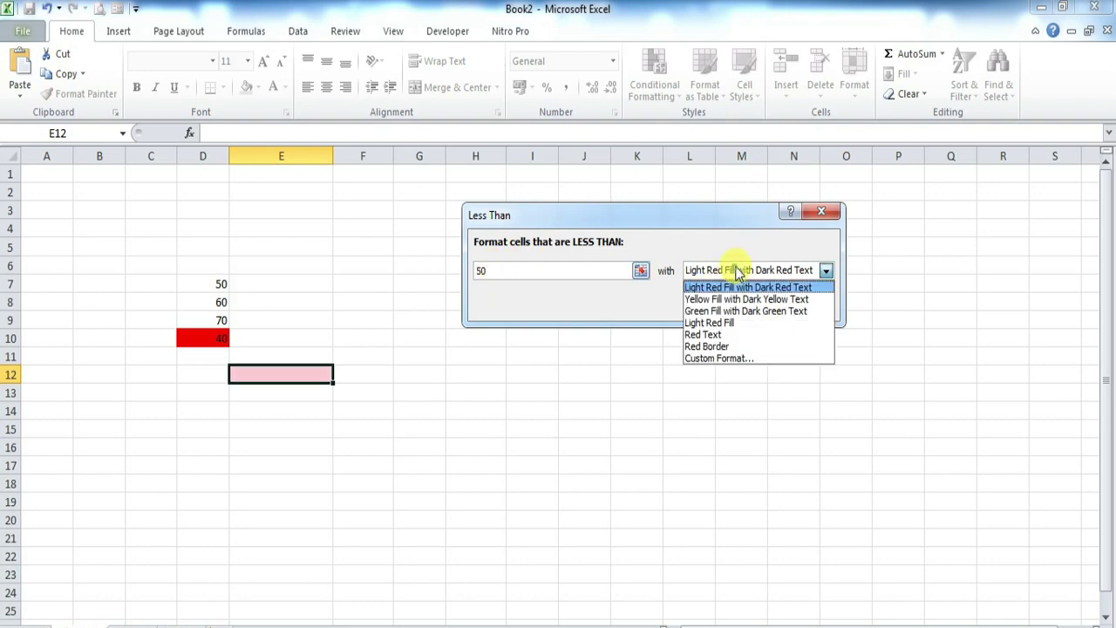
pyautogui.click(717, 358)
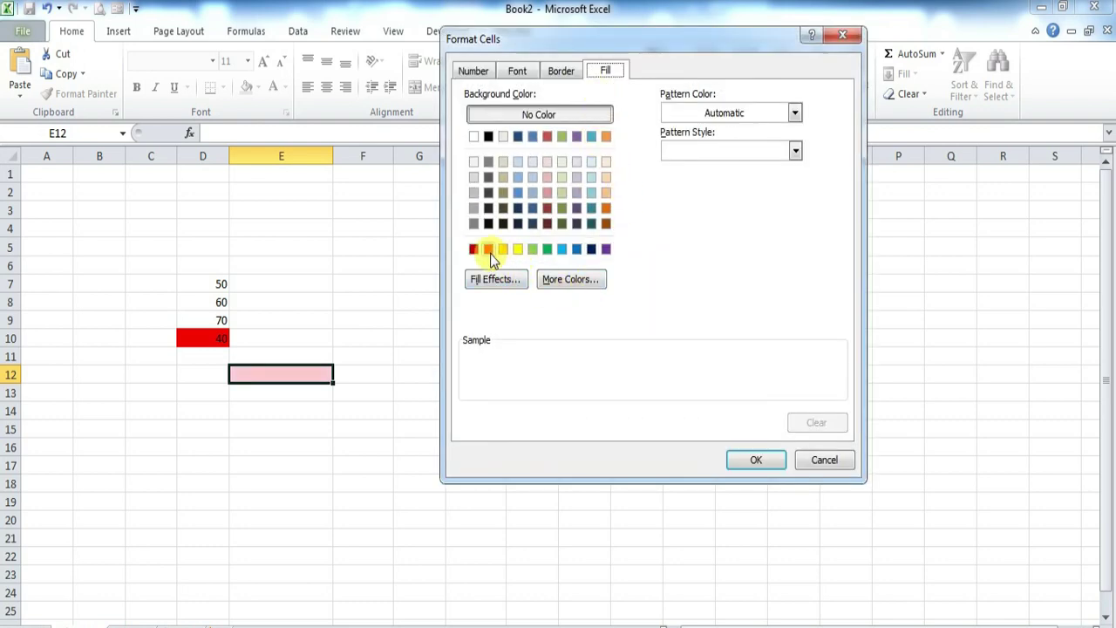
pyautogui.click(489, 251)
pyautogui.click(746, 458)
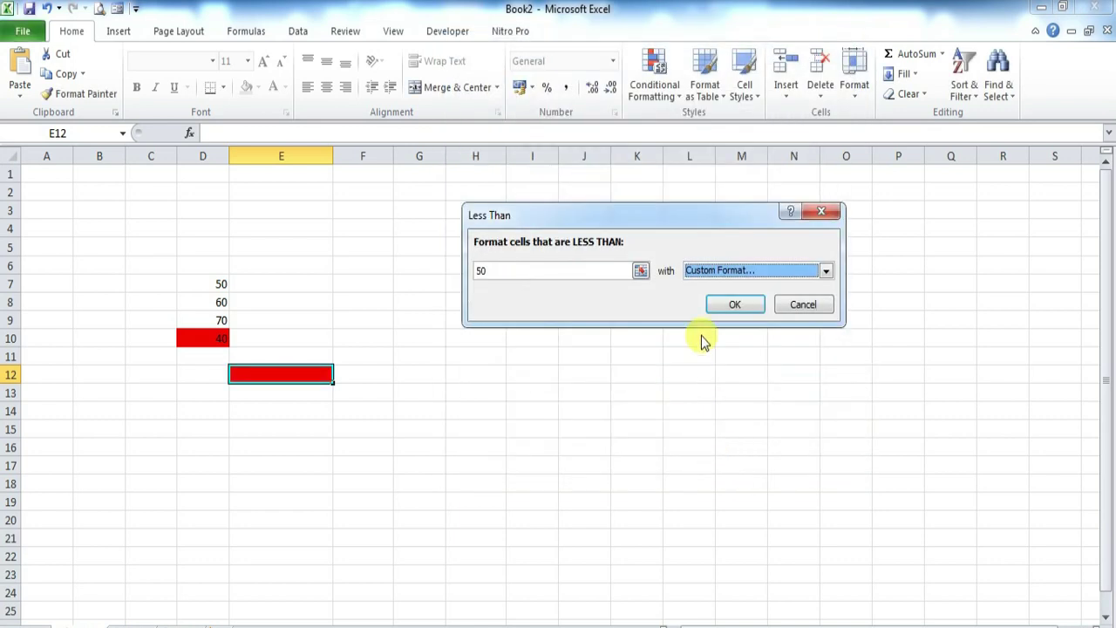
pyautogui.click(732, 305)
# Enter 60, 40 and 30 in cells D11, D12 and D13
pyautogui.click(202, 410)
pyautogui.click(209, 371)
pyautogui.click(249, 378)
pyautogui.click(221, 352)
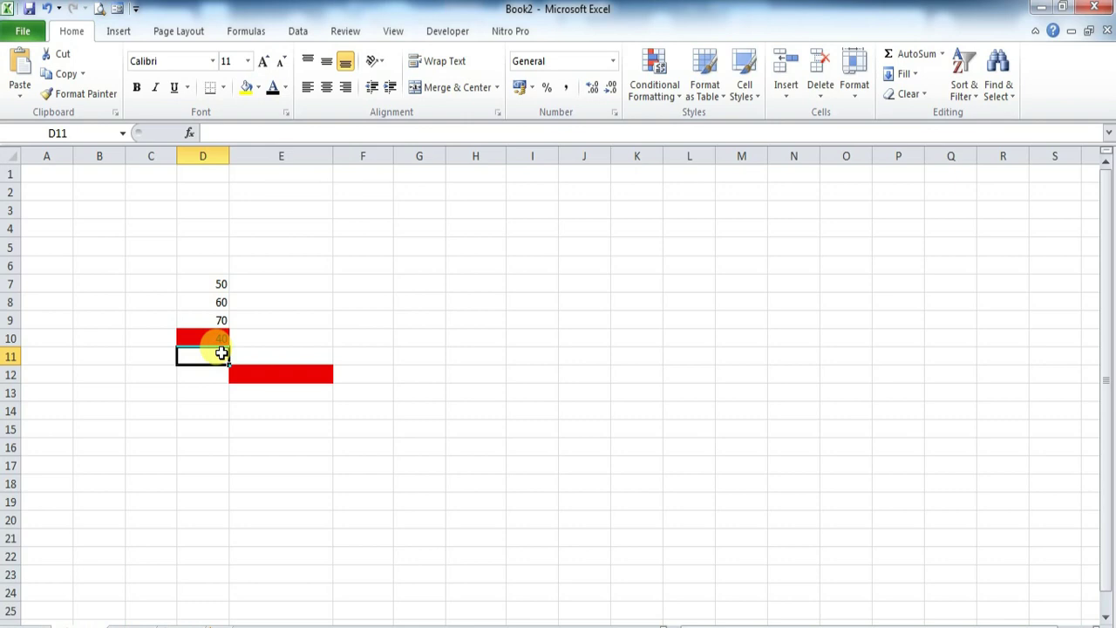
pyautogui.write('60')
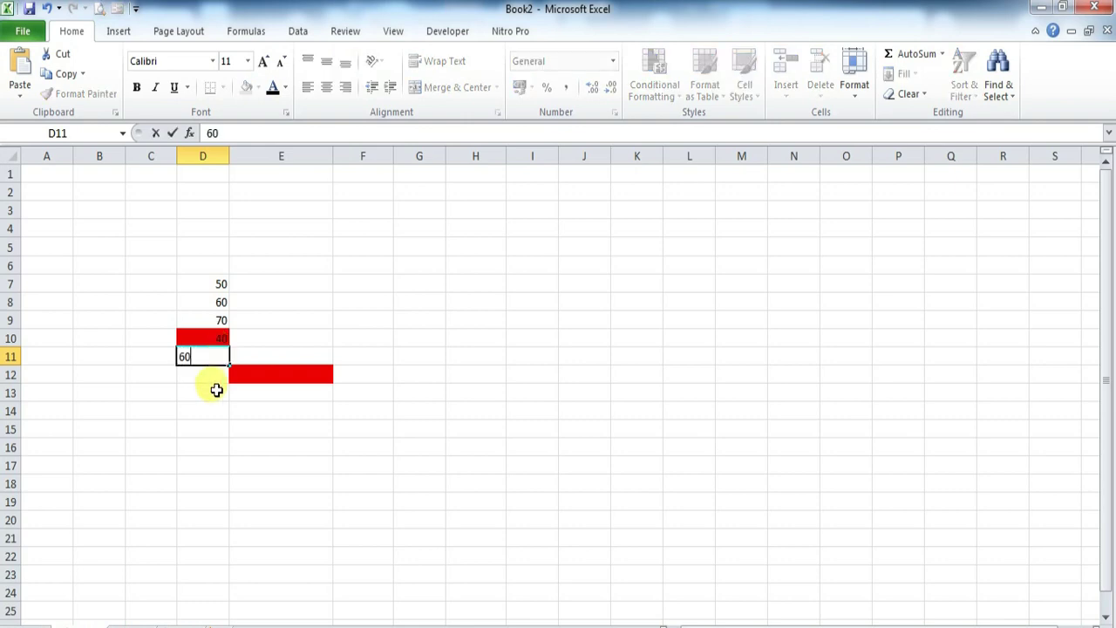
pyautogui.press('Return')
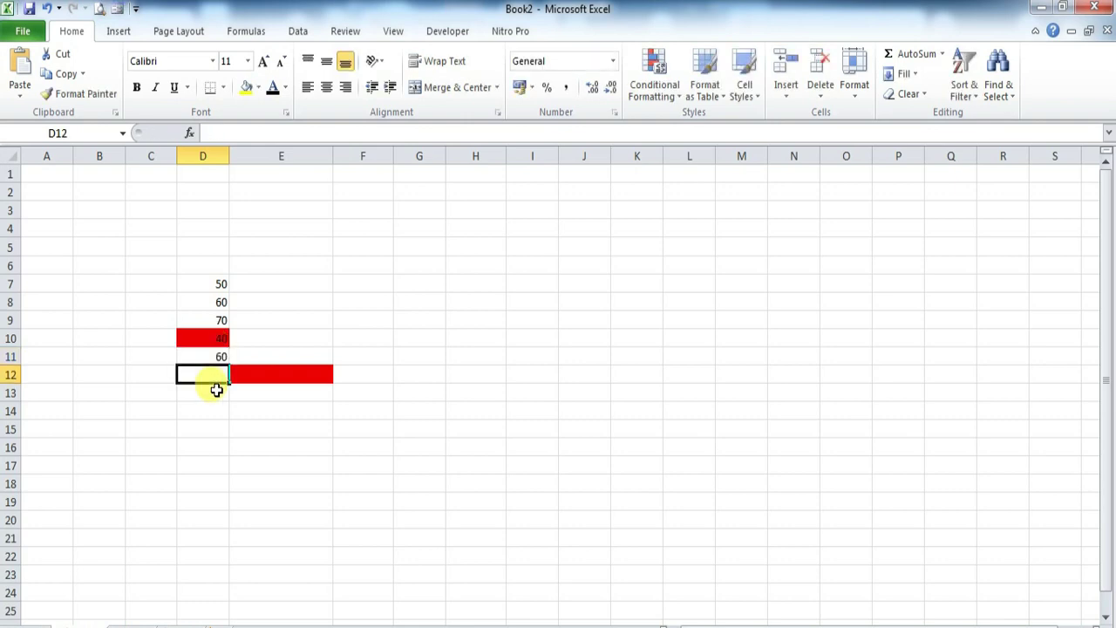
pyautogui.write('40')
pyautogui.press('Return')
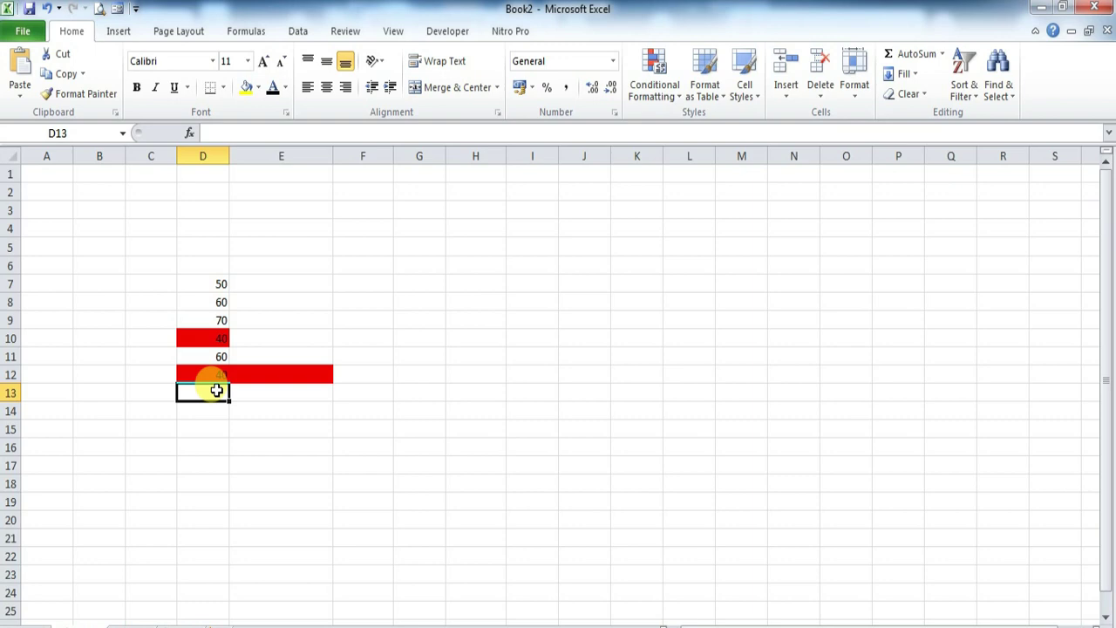
pyautogui.write('4')
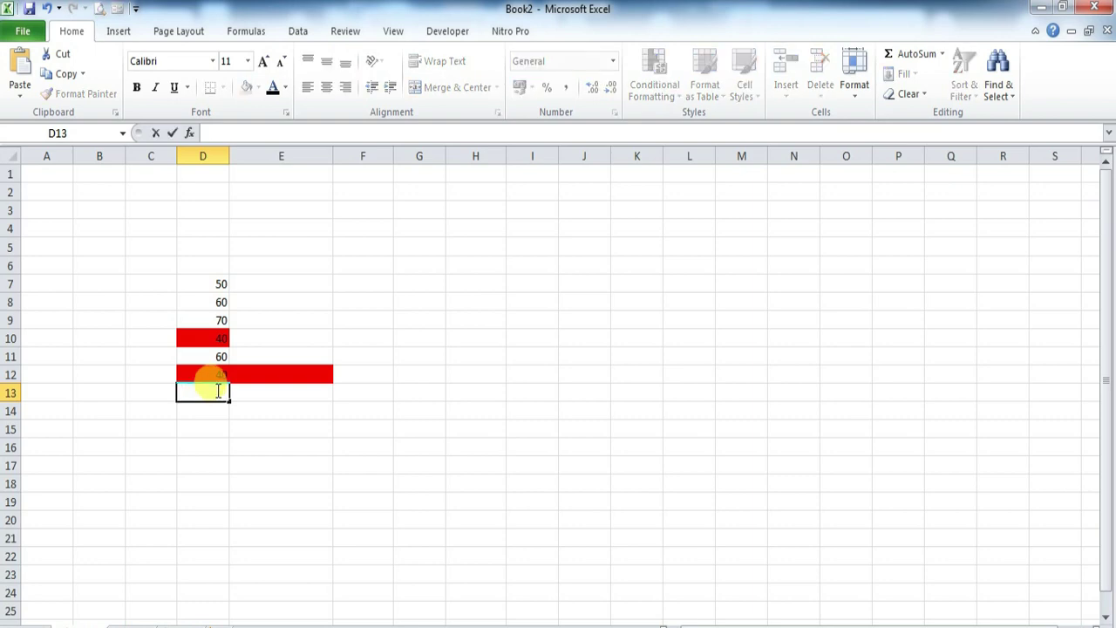
pyautogui.write('0')
pyautogui.press('Return')
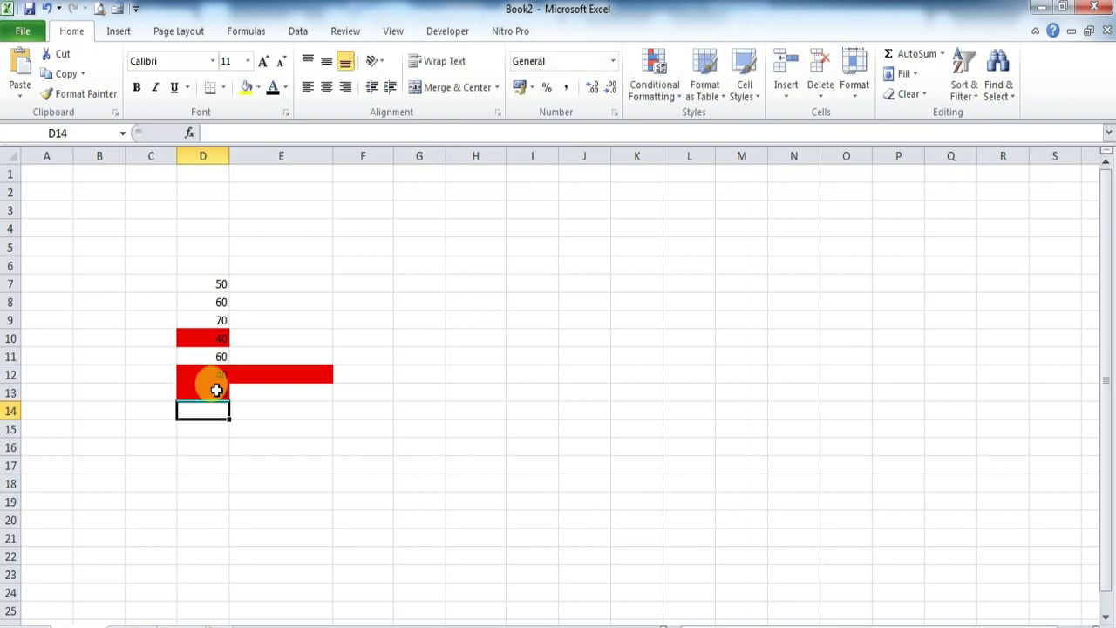
# Enter 49, 50 and 49,5 in cells D14, D15 and D16
pyautogui.write('49')
pyautogui.press('Return')
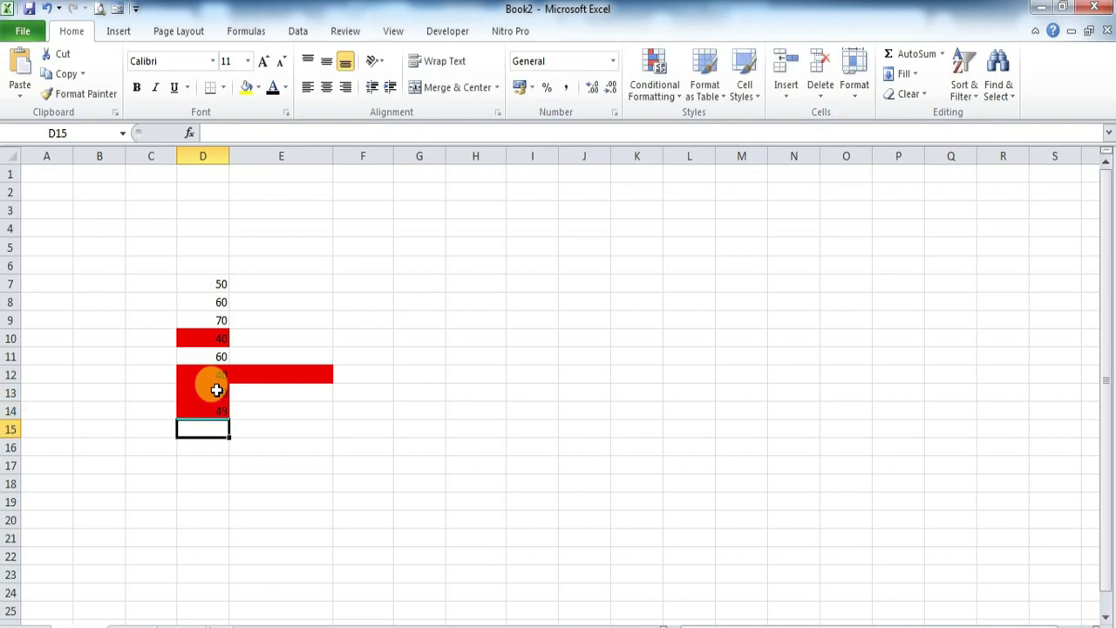
pyautogui.write('50')
pyautogui.press('Return')
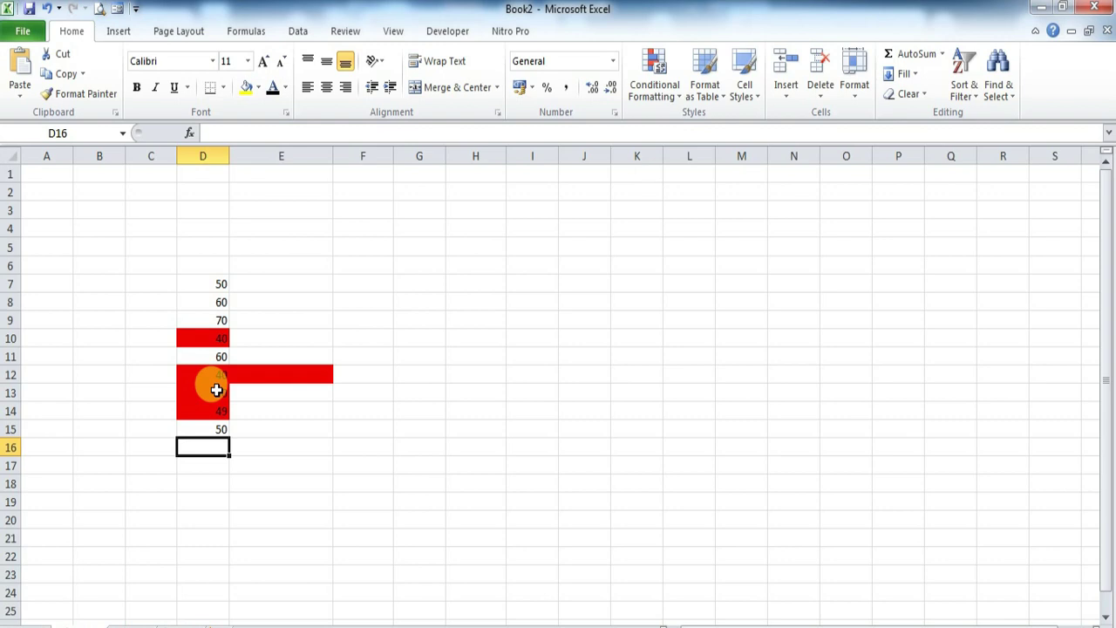
pyautogui.write('49,')
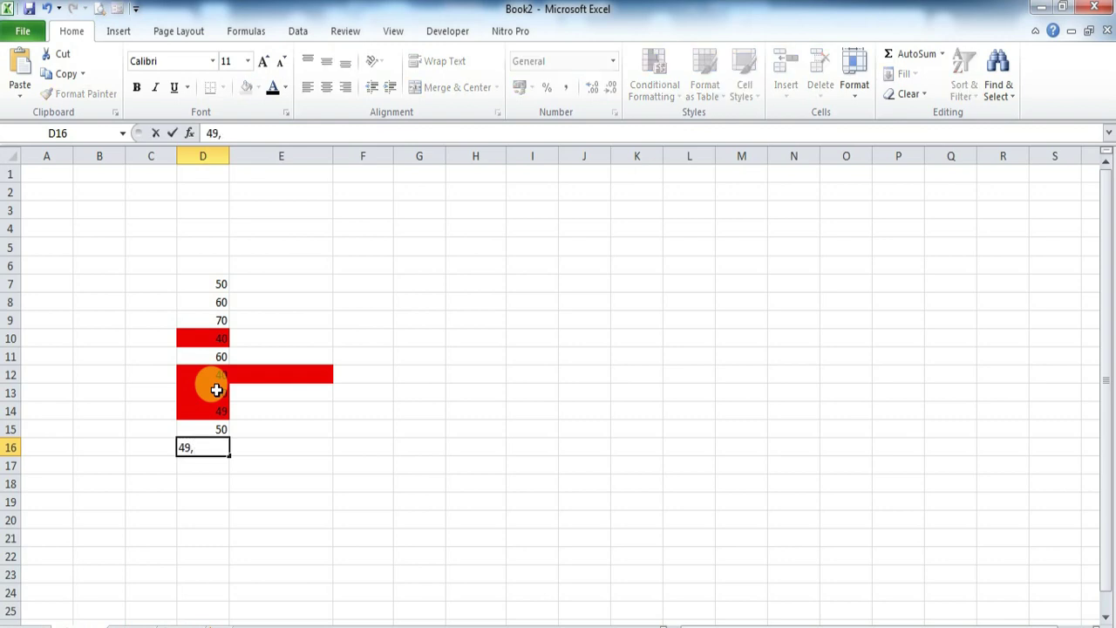
pyautogui.write('5')
pyautogui.press('Return')
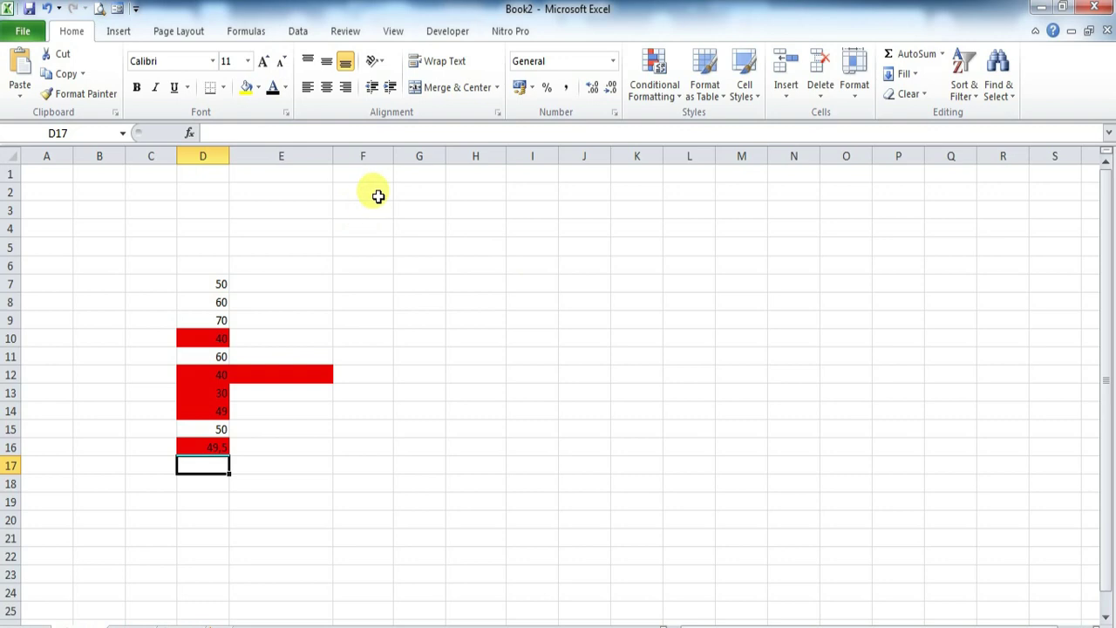
# Clear the contents of D7:D17
pyautogui.moveTo(216, 282); pyautogui.dragTo(194, 467)
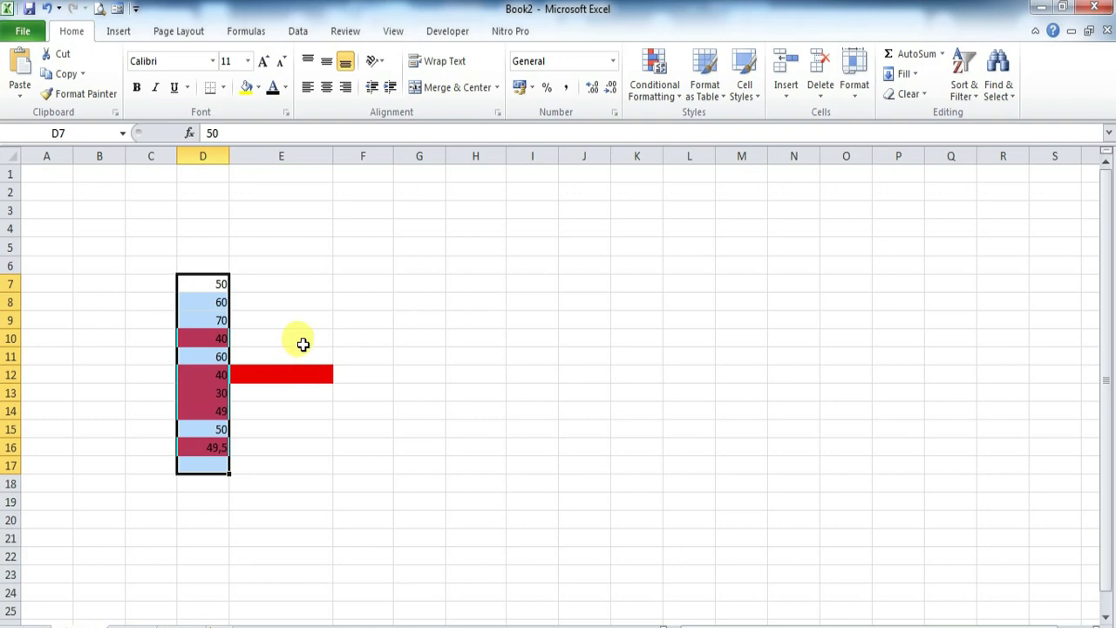
pyautogui.press('Delete')
pyautogui.click(310, 280)
# Delete column D and the column that takes its place, removing all red-filled cells
pyautogui.click(204, 158)
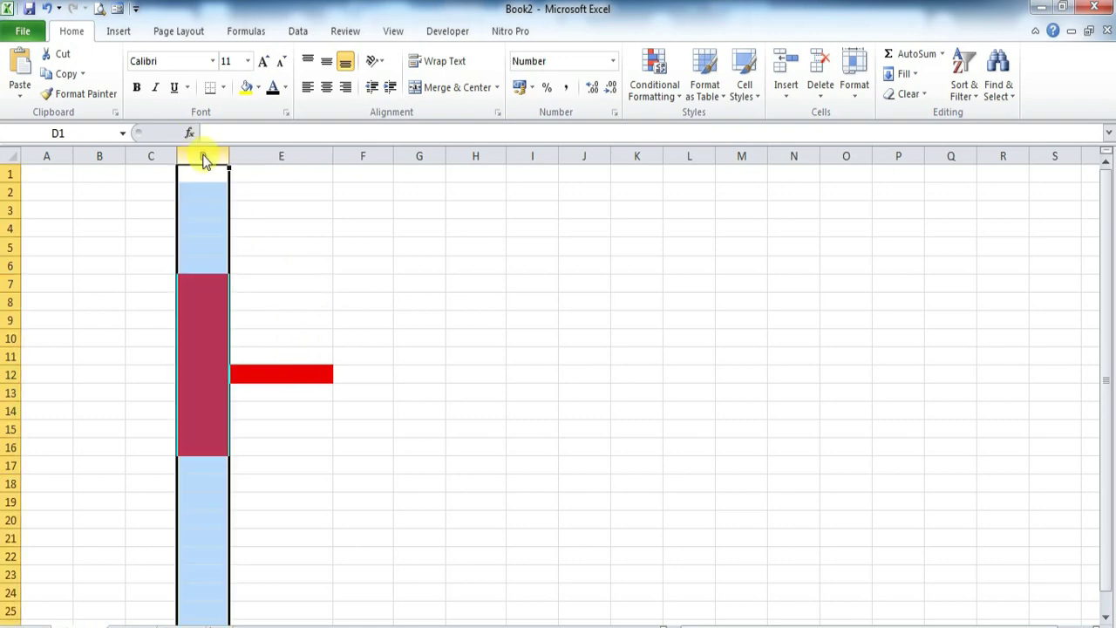
pyautogui.rightClick(204, 162)
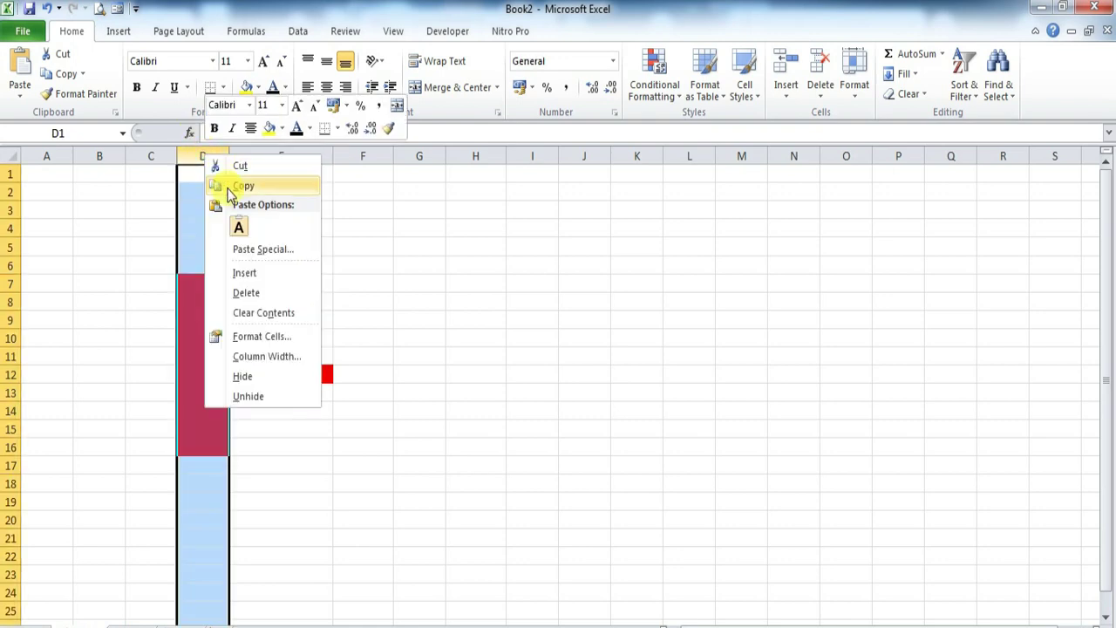
pyautogui.click(285, 293)
pyautogui.click(366, 247)
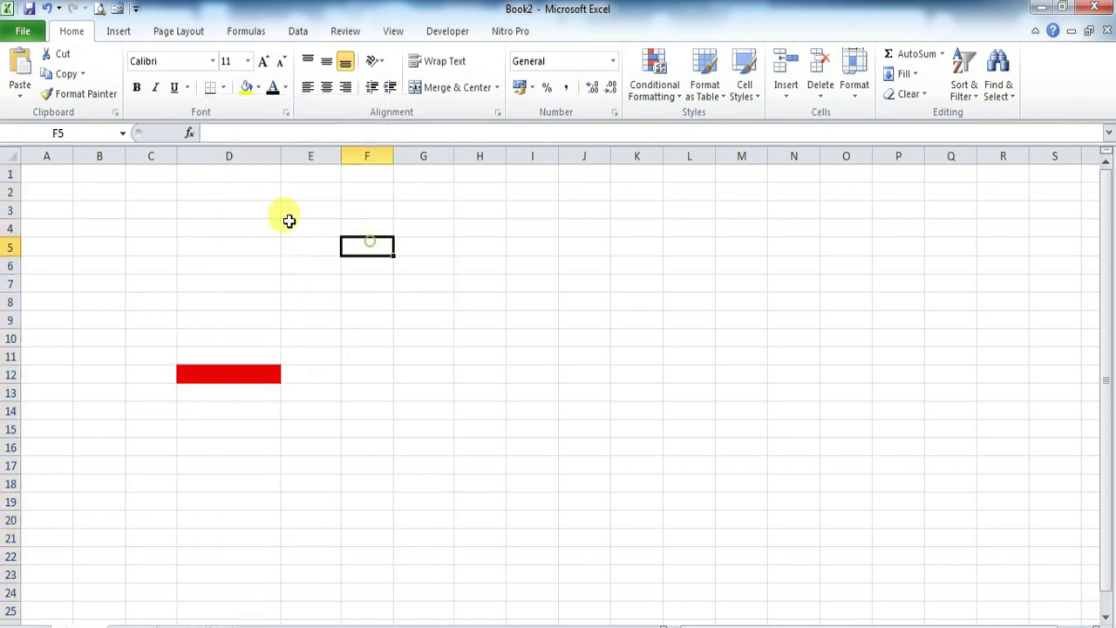
pyautogui.rightClick(230, 153)
pyautogui.click(282, 296)
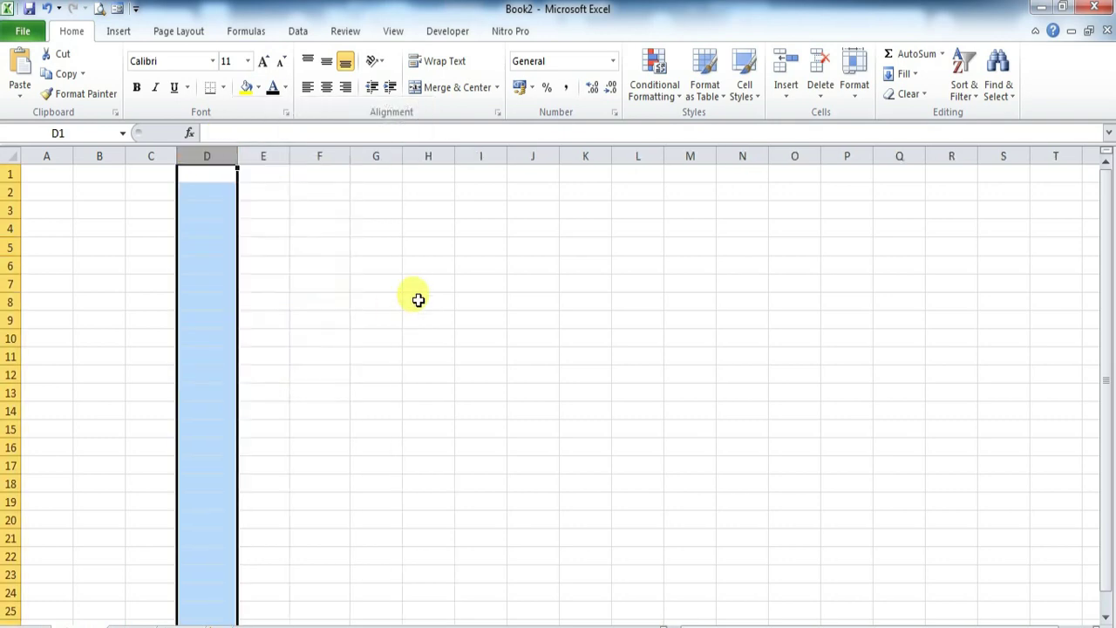
pyautogui.click(419, 300)
pyautogui.click(667, 92)
pyautogui.moveTo(722, 129)
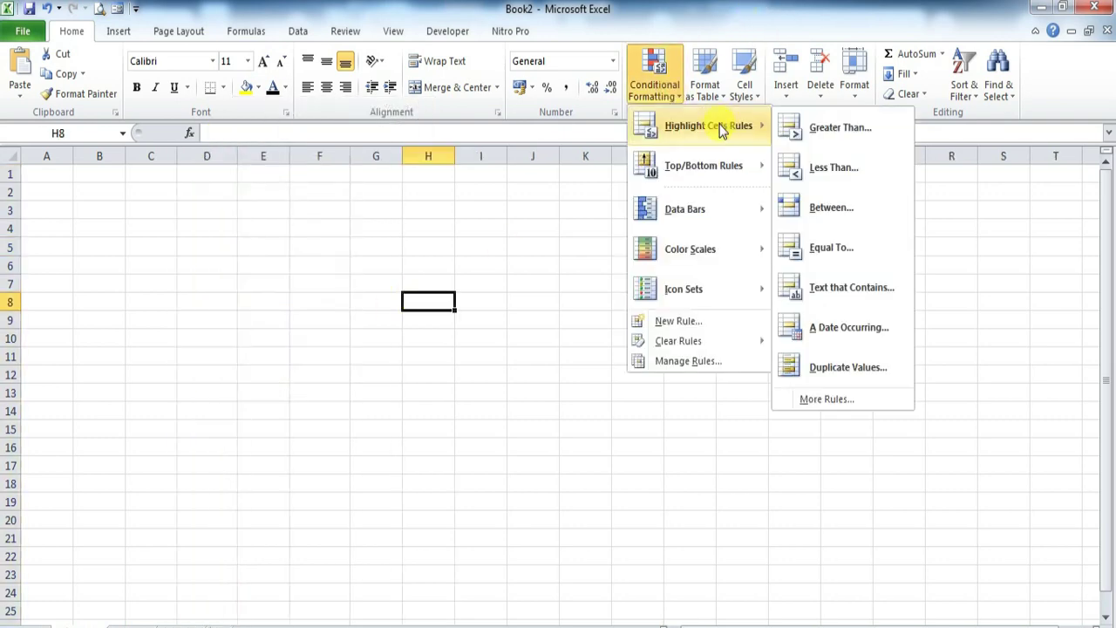
pyautogui.click(839, 131)
pyautogui.click(375, 356)
pyautogui.click(793, 304)
# Enter 40, 50, 60 and 70 in cells E7, E8, E9 and E10
pyautogui.click(319, 309)
pyautogui.click(267, 296)
pyautogui.click(266, 288)
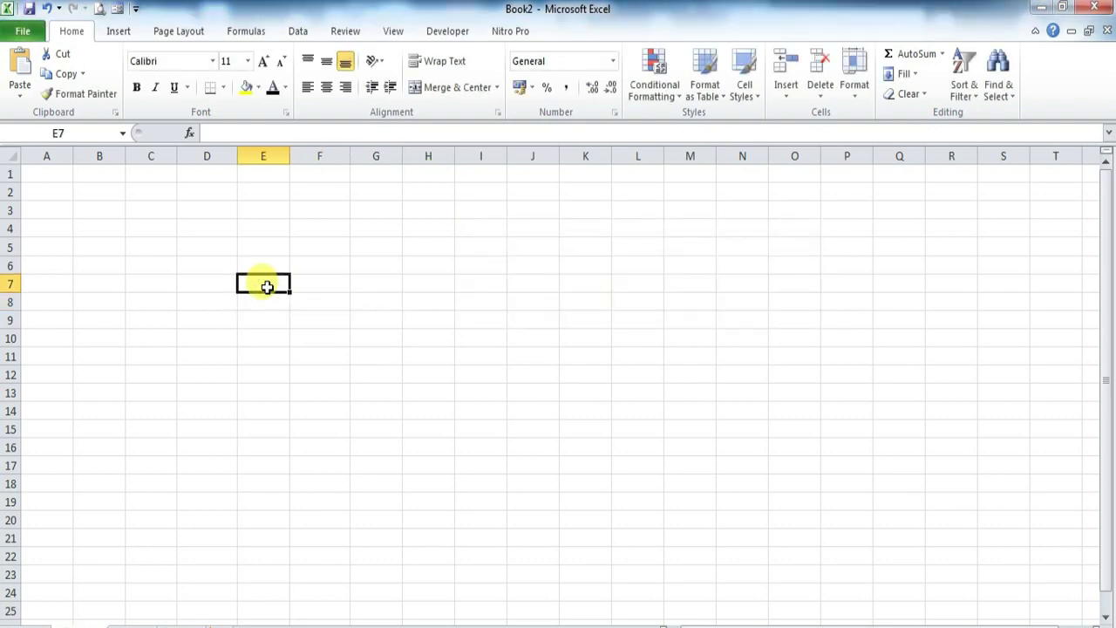
pyautogui.write('40')
pyautogui.click(272, 307)
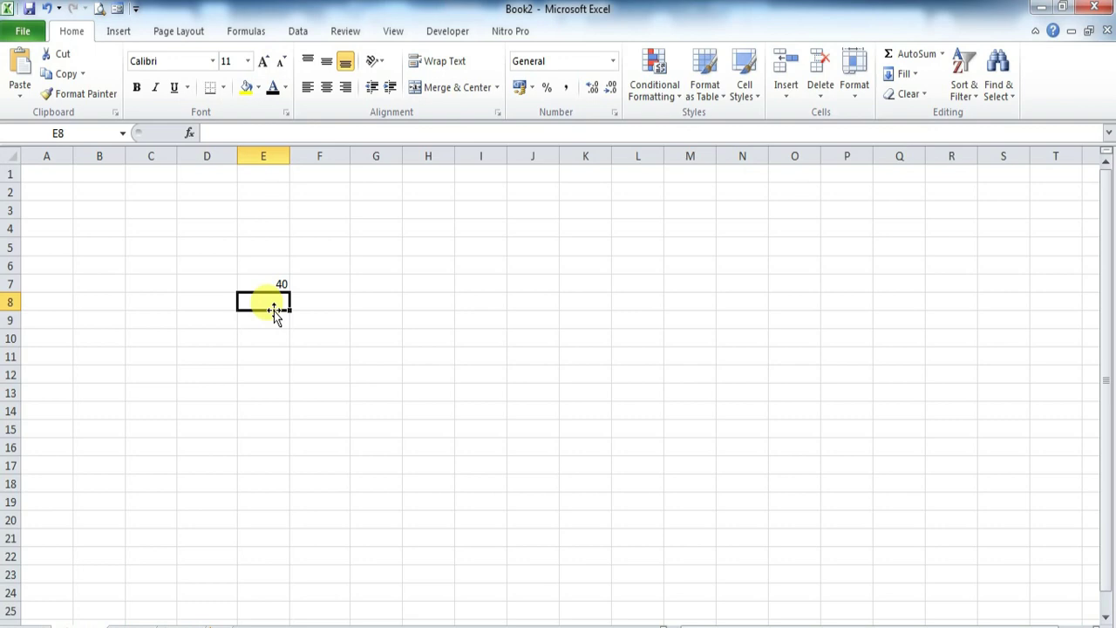
pyautogui.write('50')
pyautogui.click(279, 320)
pyautogui.write('60')
pyautogui.click(269, 339)
pyautogui.write('70')
pyautogui.click(366, 373)
# Apply a Greater Than 50 conditional formatting rule to E6:E10 with Light Red Fill with Dark Red Text
pyautogui.moveTo(270, 266); pyautogui.dragTo(288, 345)
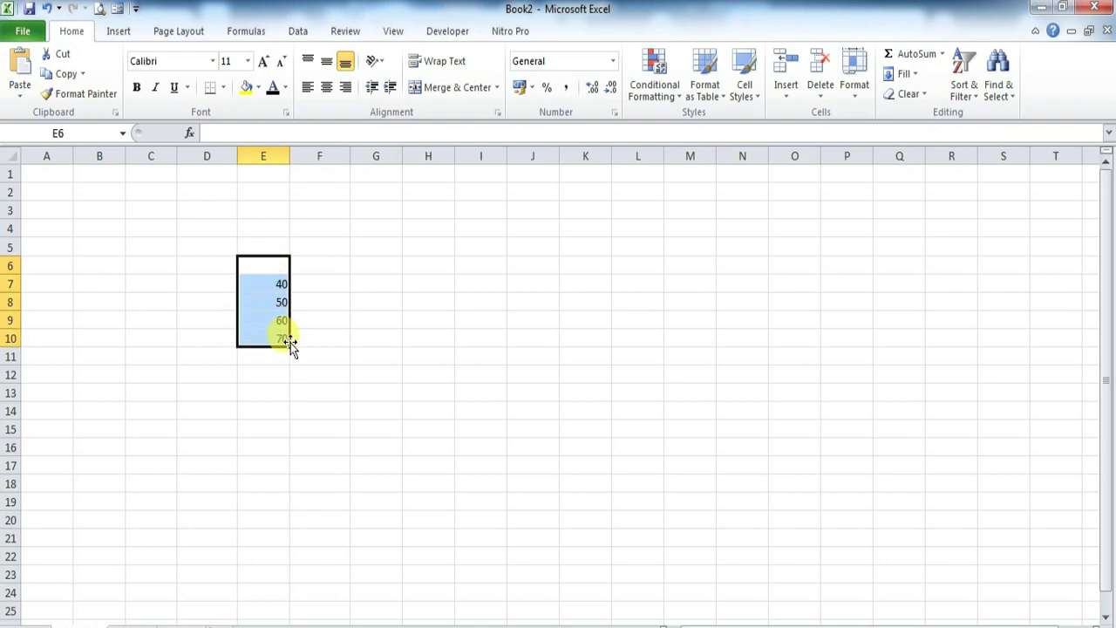
pyautogui.click(654, 87)
pyautogui.moveTo(700, 131)
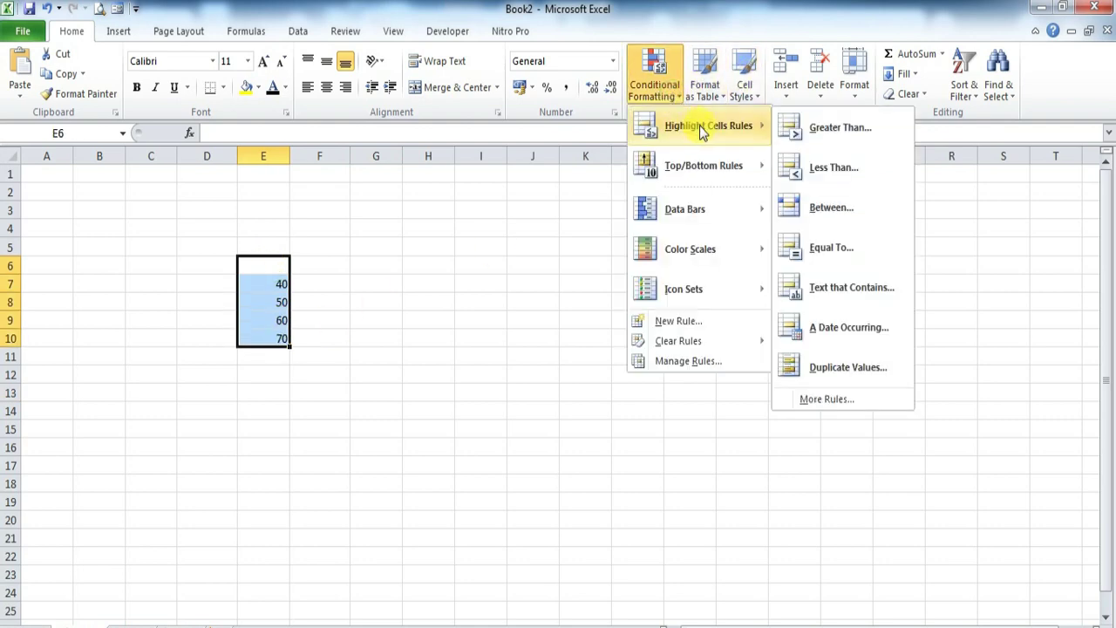
pyautogui.click(829, 130)
pyautogui.click(506, 269)
pyautogui.moveTo(507, 269); pyautogui.dragTo(476, 270)
pyautogui.write('50')
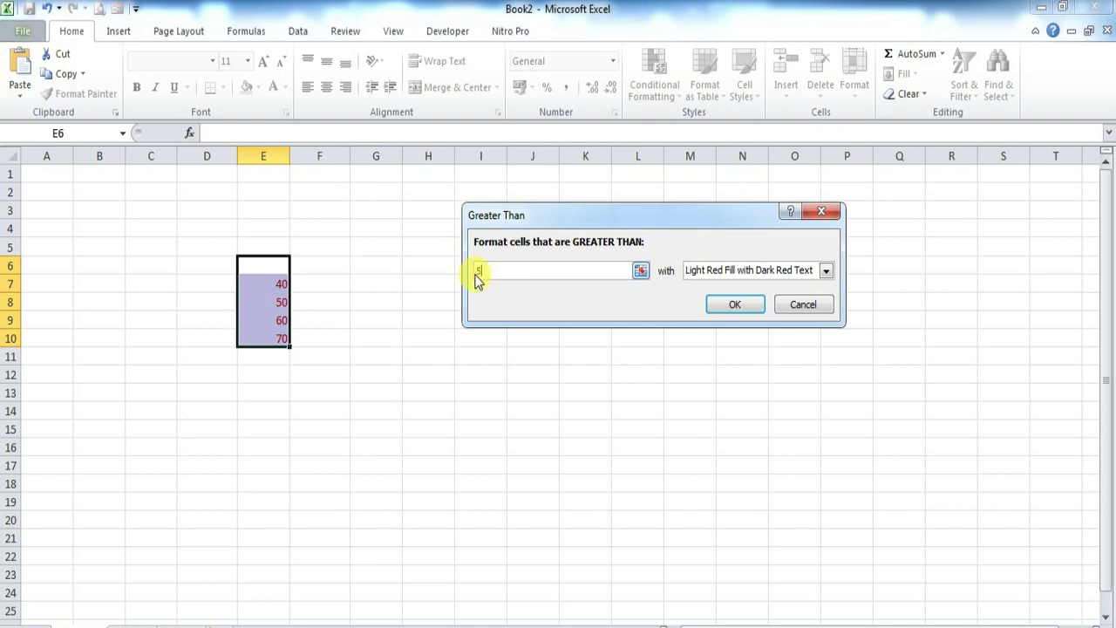
pyautogui.click(736, 302)
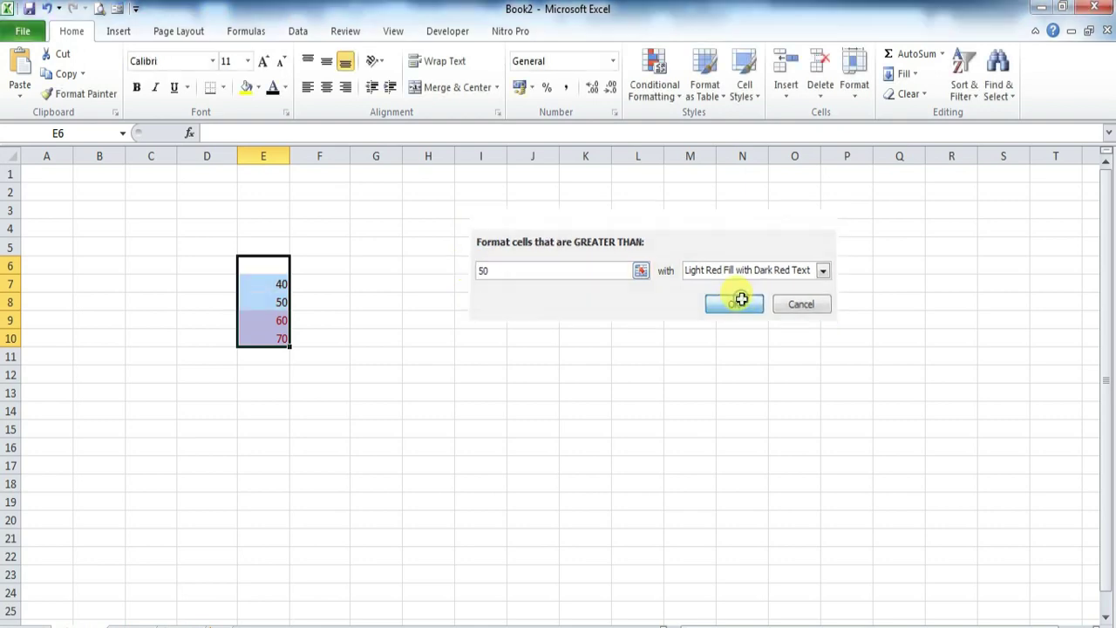
# Start a Greater Than conditional formatting rule for cells E7:E10 with a threshold of 50
pyautogui.click(463, 340)
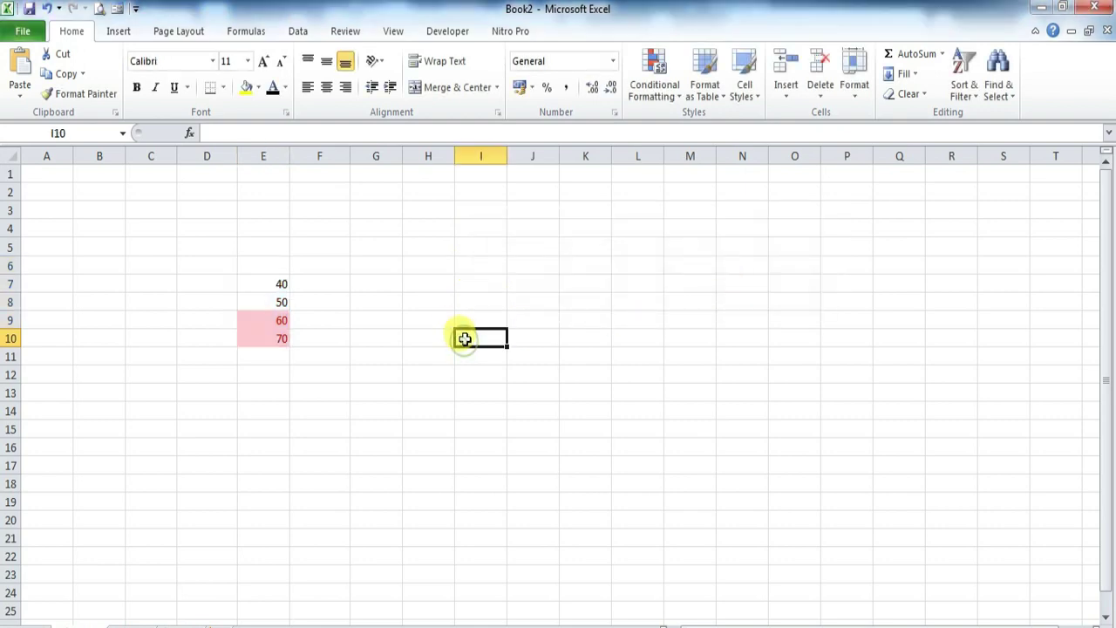
pyautogui.click(280, 317)
pyautogui.click(273, 338)
pyautogui.moveTo(279, 288); pyautogui.dragTo(277, 340)
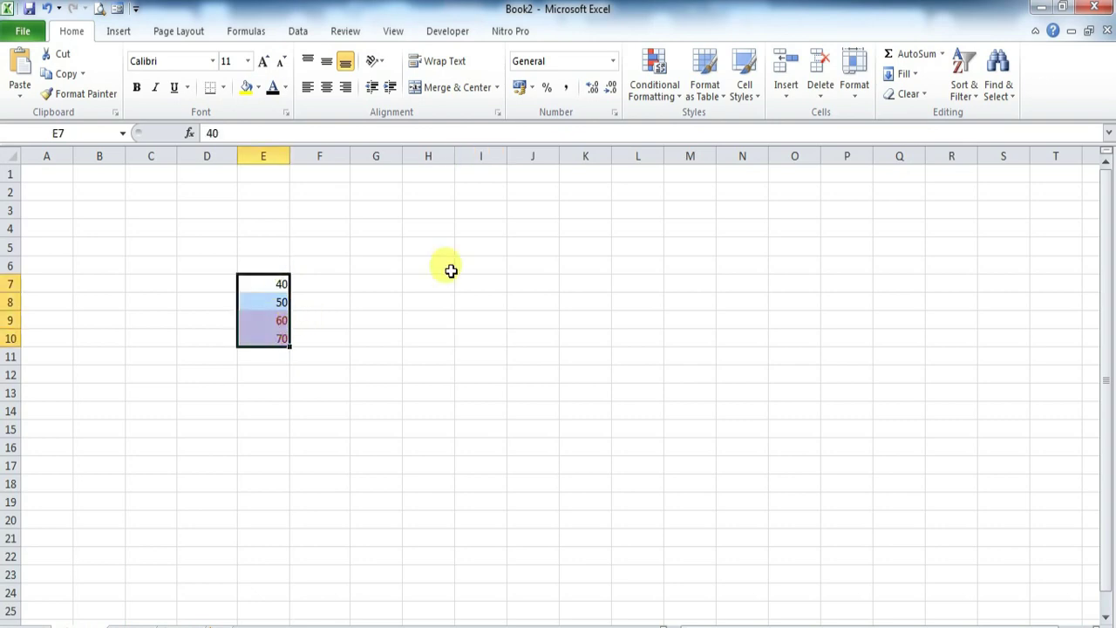
pyautogui.click(679, 98)
pyautogui.moveTo(690, 125)
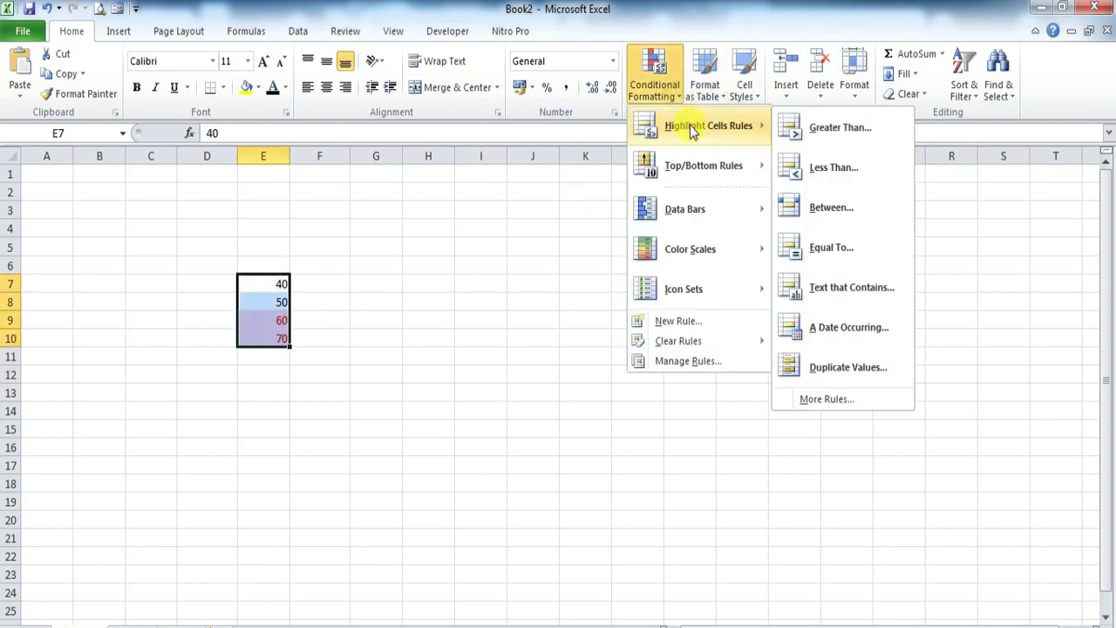
pyautogui.click(815, 127)
pyautogui.click(824, 271)
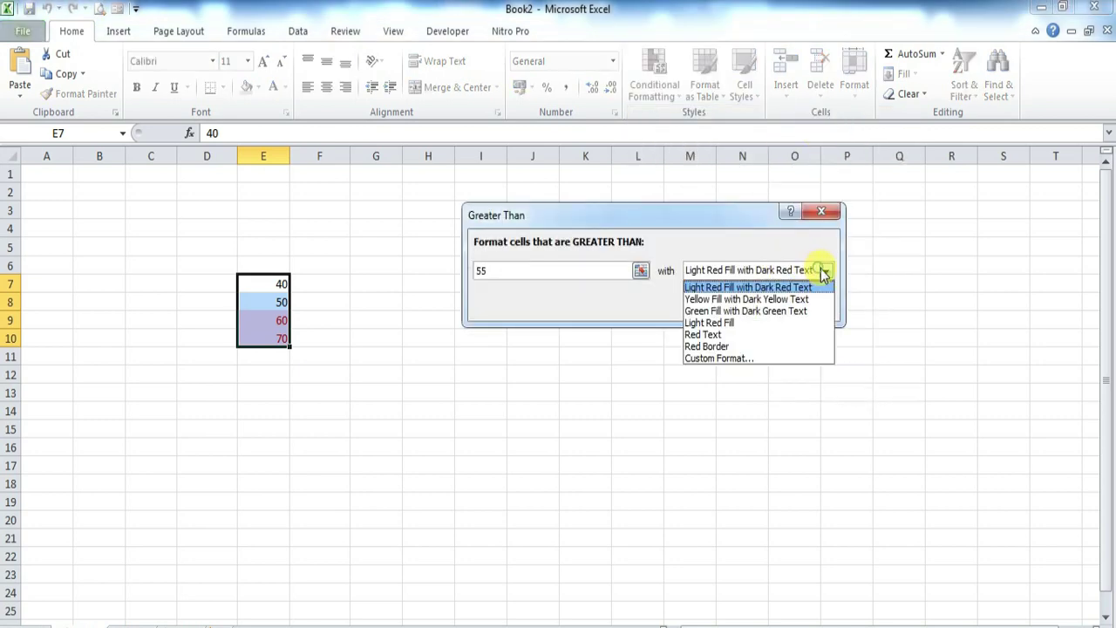
pyautogui.click(734, 363)
pyautogui.click(530, 274)
pyautogui.moveTo(500, 269); pyautogui.dragTo(448, 266)
pyautogui.write('50')
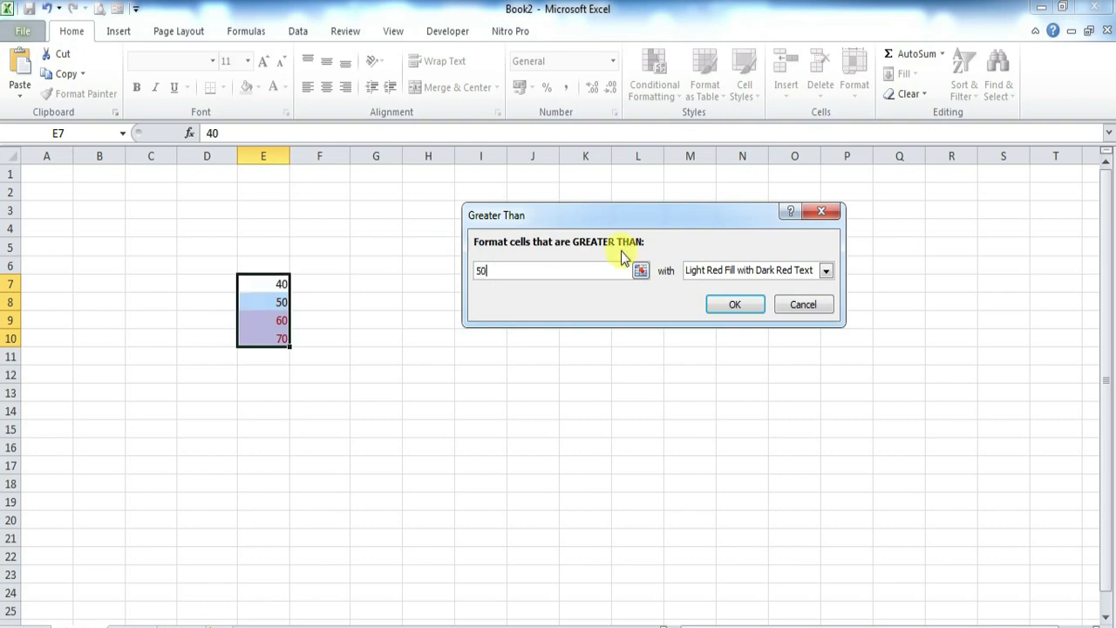
# Give the Greater Than rule a custom format with a solid red fill and apply it to the selected cells
pyautogui.click(824, 271)
pyautogui.click(725, 358)
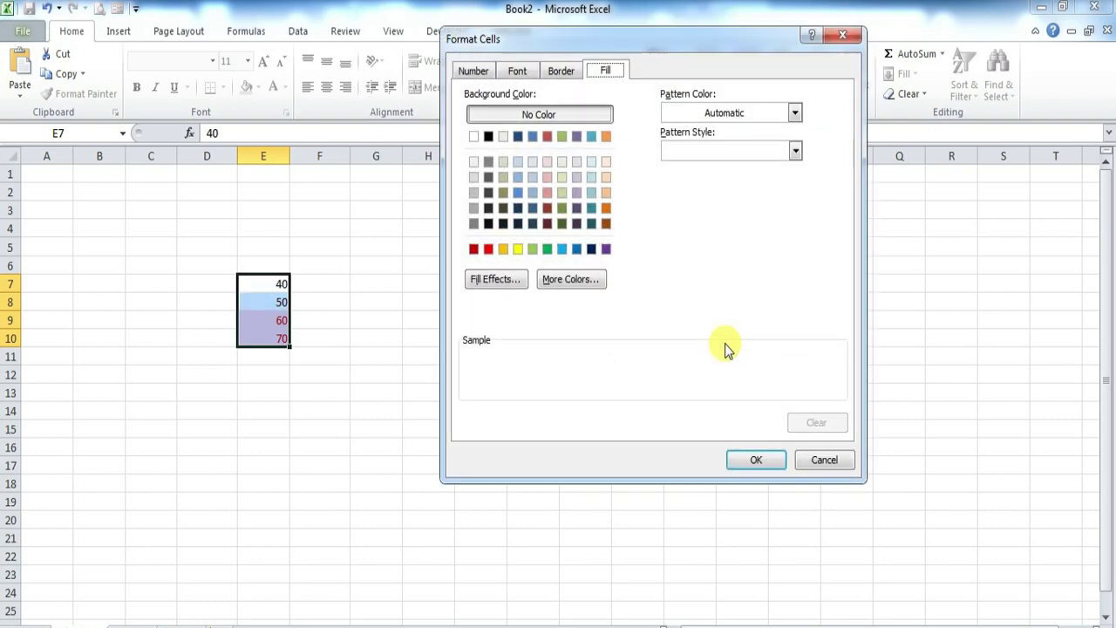
pyautogui.click(489, 250)
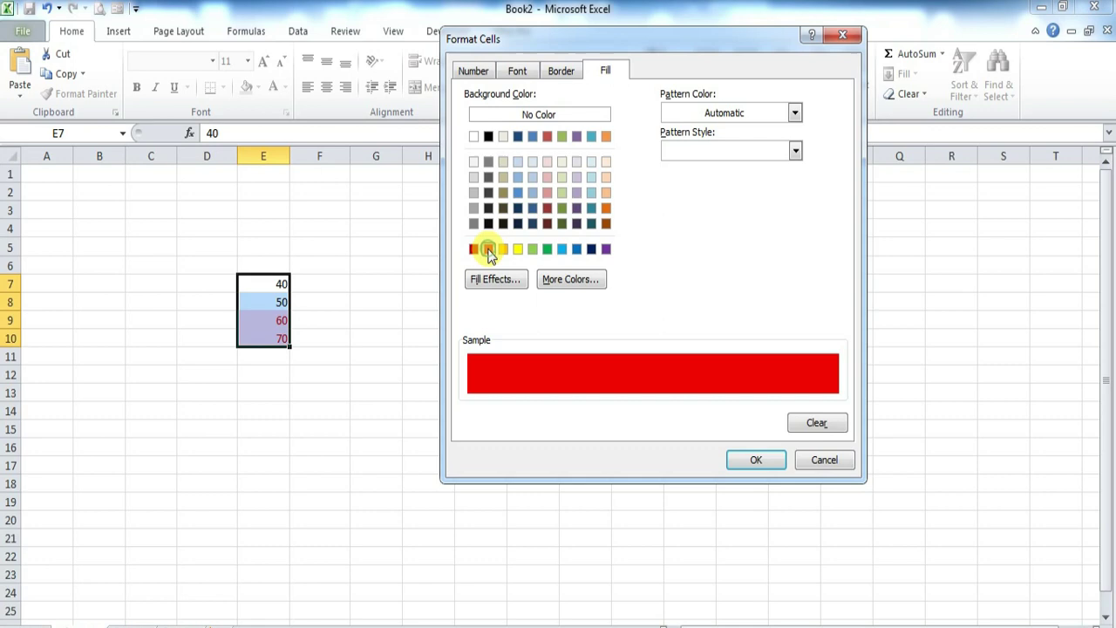
pyautogui.click(732, 462)
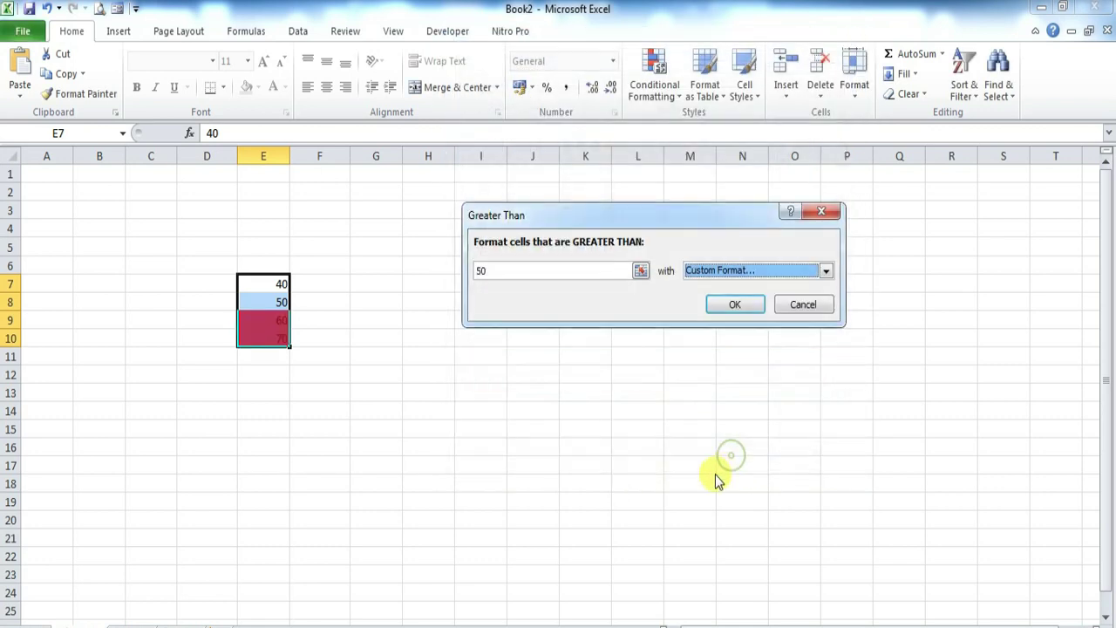
pyautogui.click(730, 310)
pyautogui.click(519, 389)
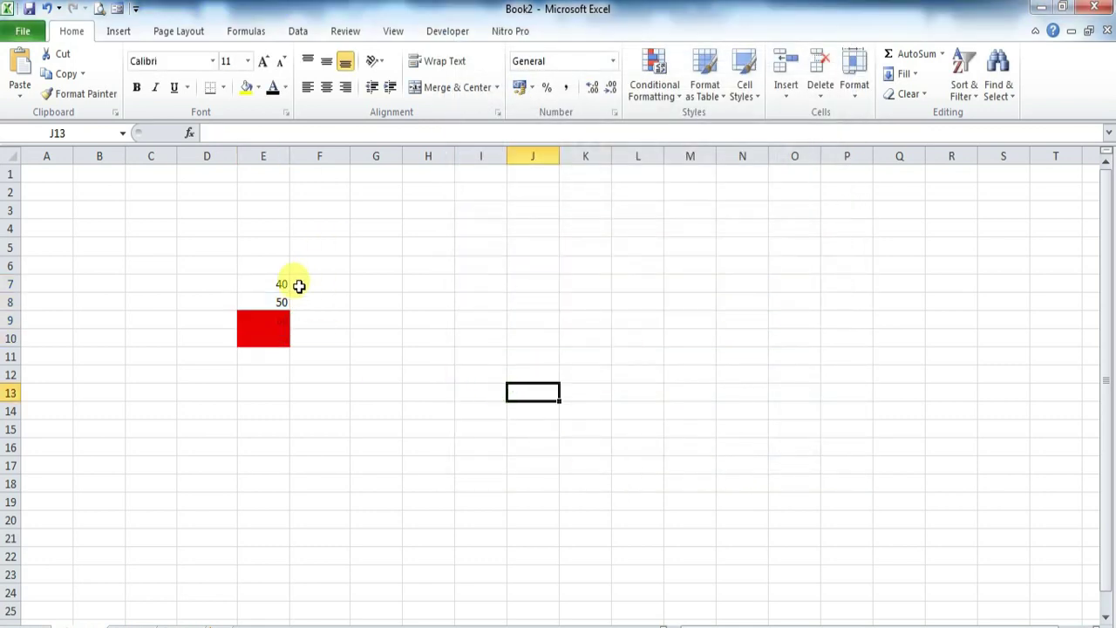
# Enter 80, 55 and 51 in cells E11, E12 and E13
pyautogui.click(274, 357)
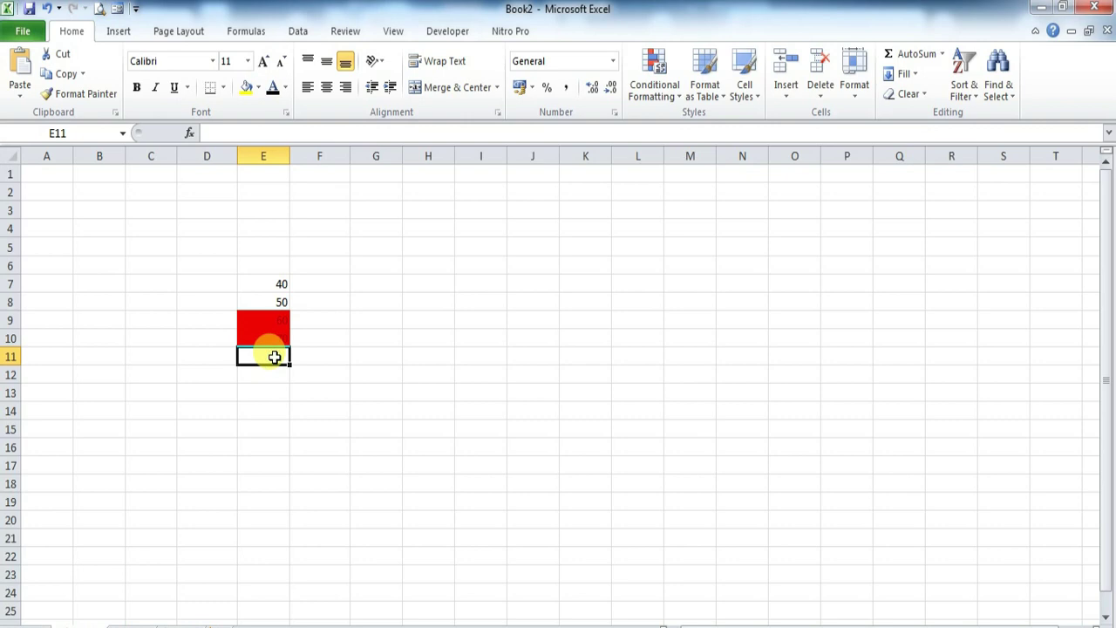
pyautogui.write('80')
pyautogui.press('Return')
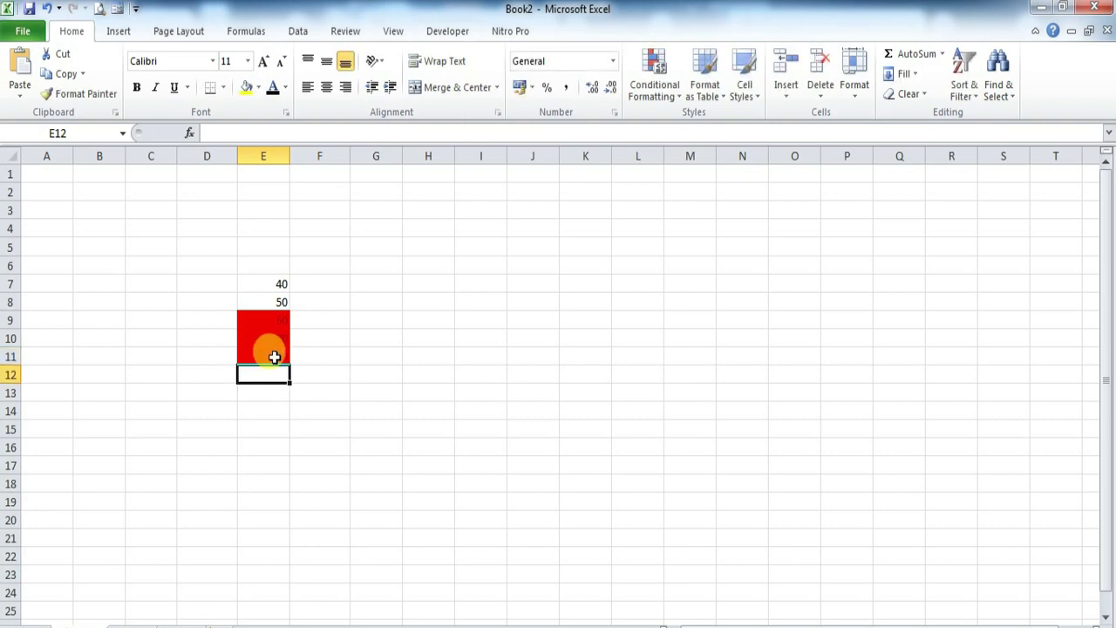
pyautogui.write('80')
pyautogui.press('Return')
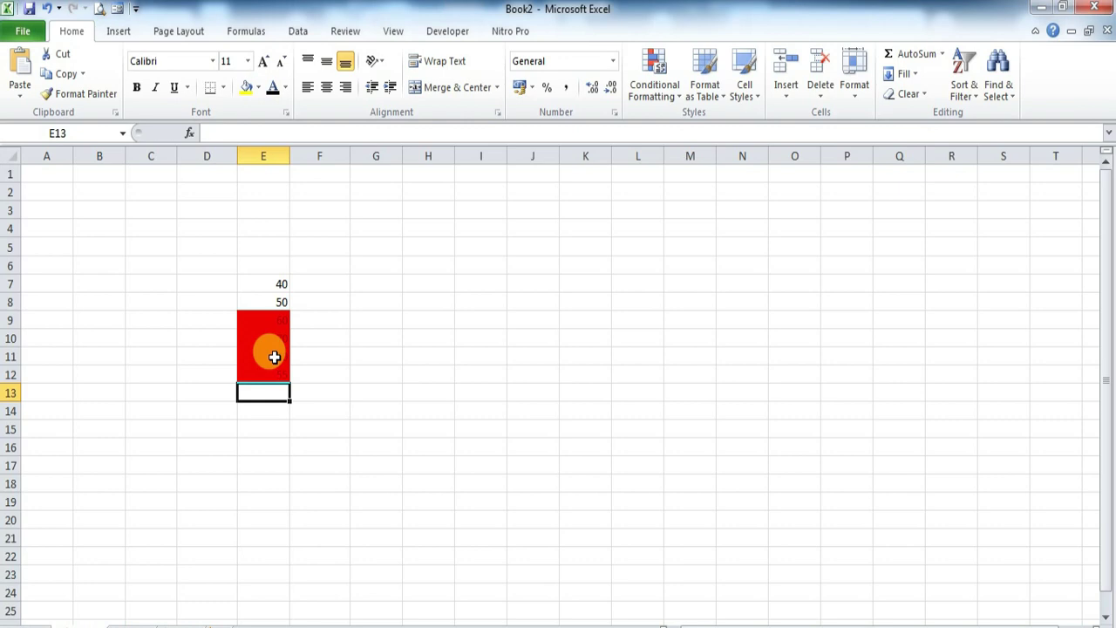
pyautogui.write('51')
pyautogui.press('Return')
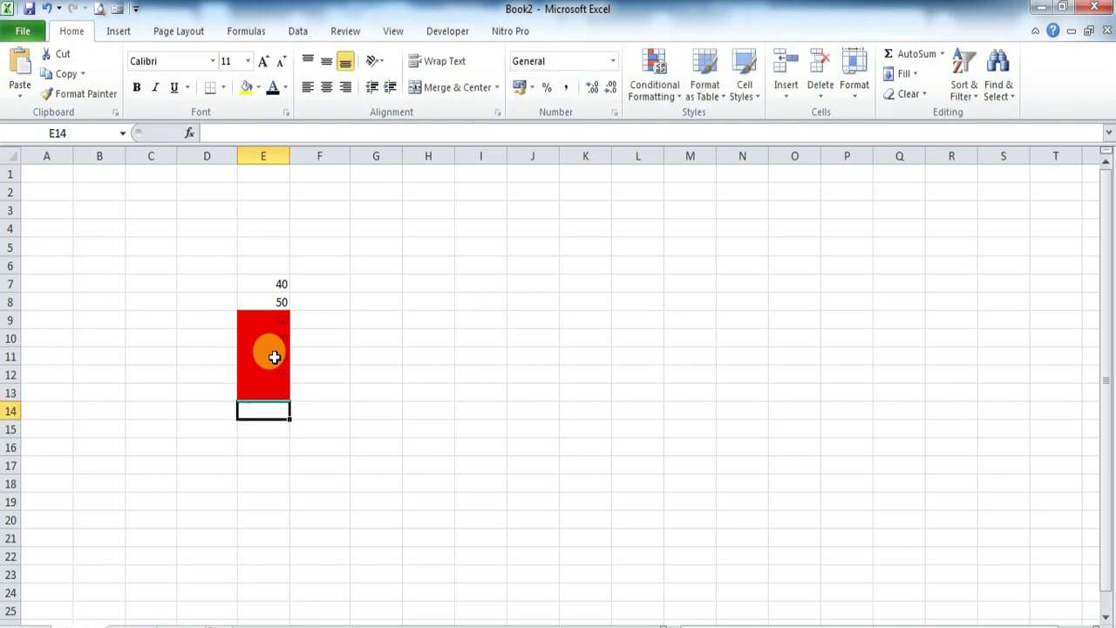
# Enter 50,9, 30 and 40 in cells E14, E15 and E16
pyautogui.write('5')
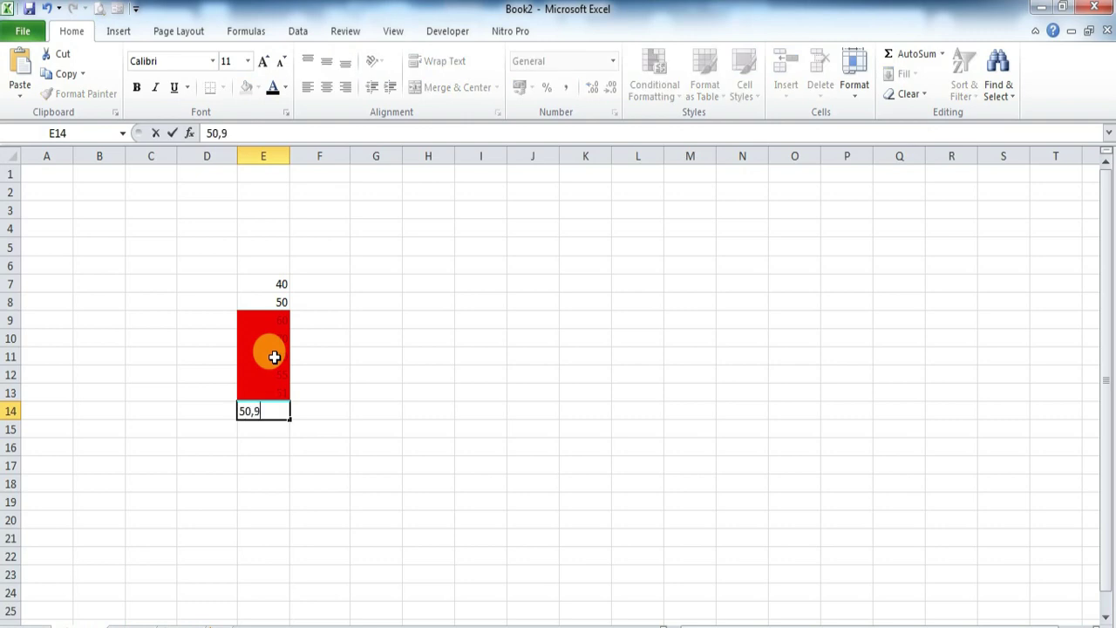
pyautogui.write('0,9')
pyautogui.press('Return')
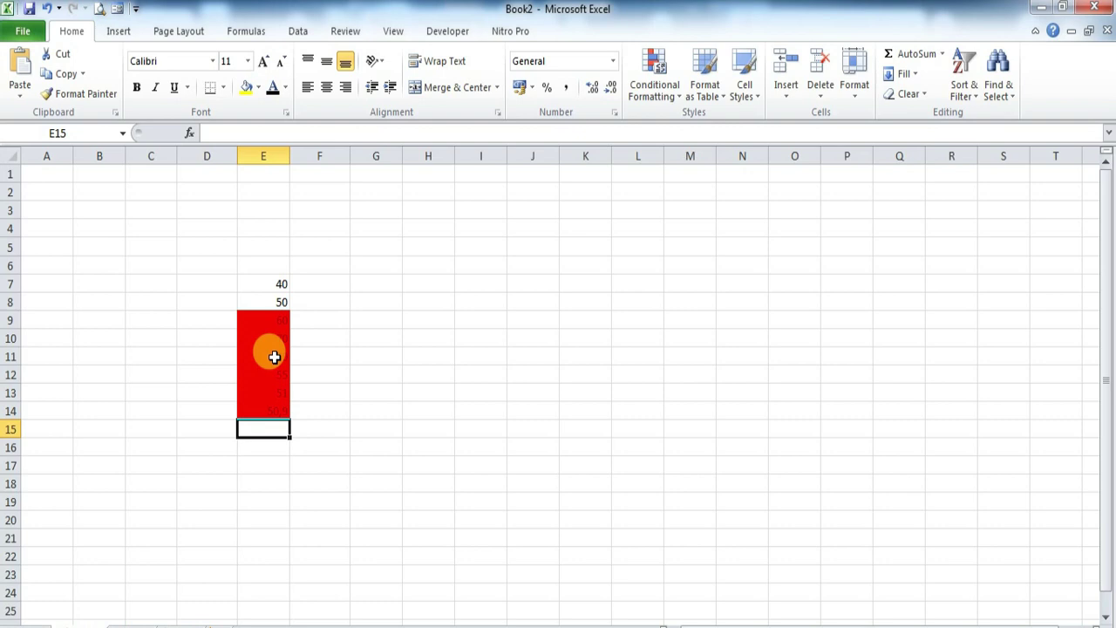
pyautogui.write('30')
pyautogui.press('Return')
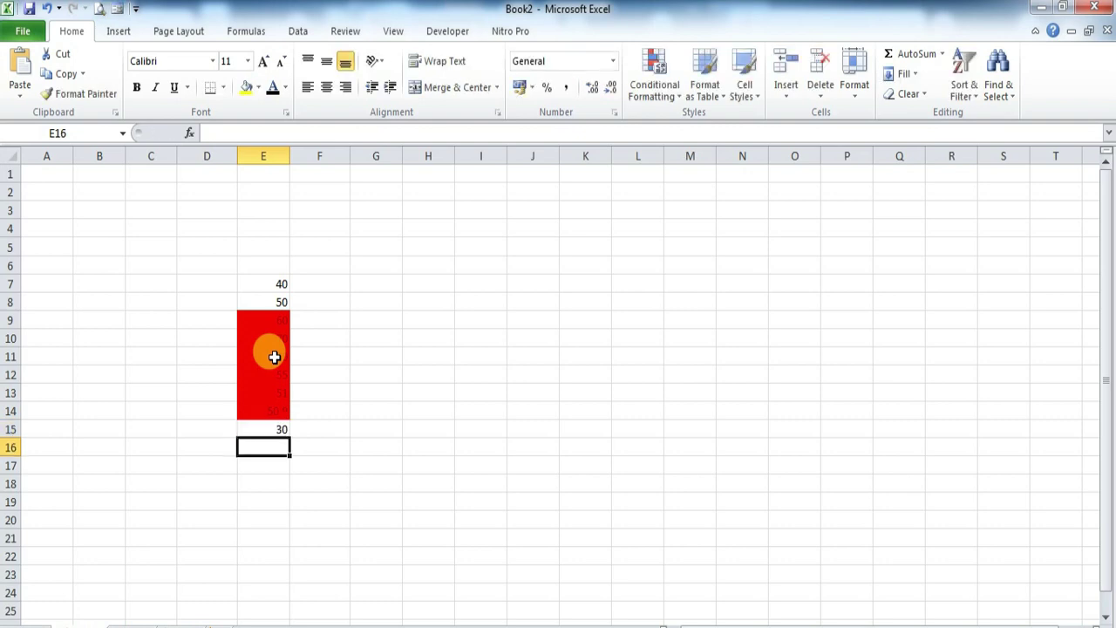
pyautogui.write('0')
pyautogui.press('Return')
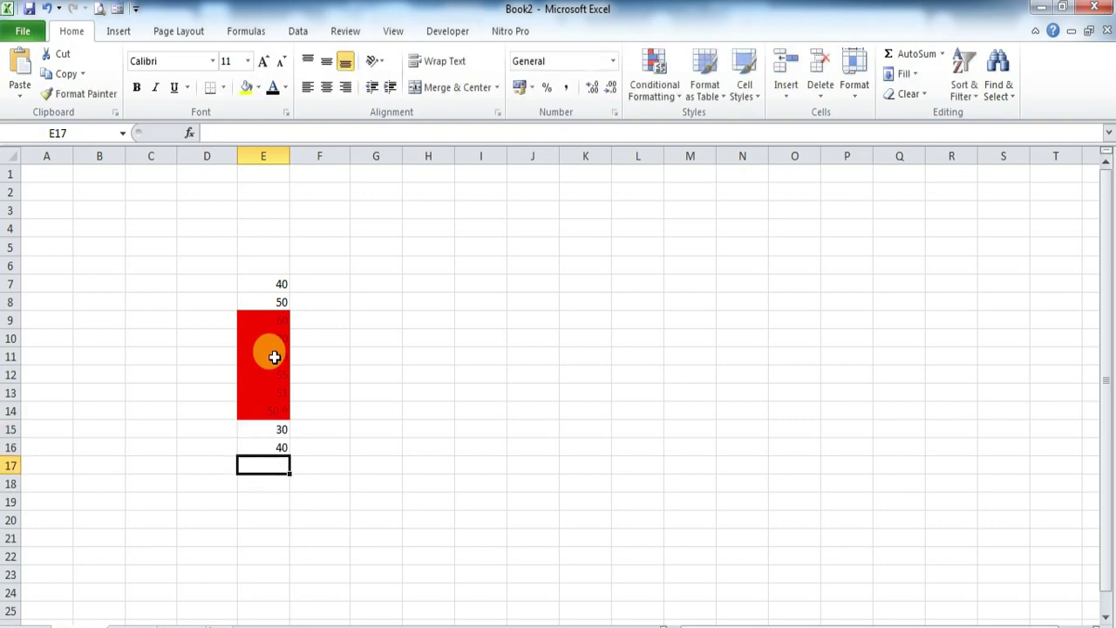
# Enter 99,9, 70 and 49,9 in cells E17, E18 and E19
pyautogui.write('99,')
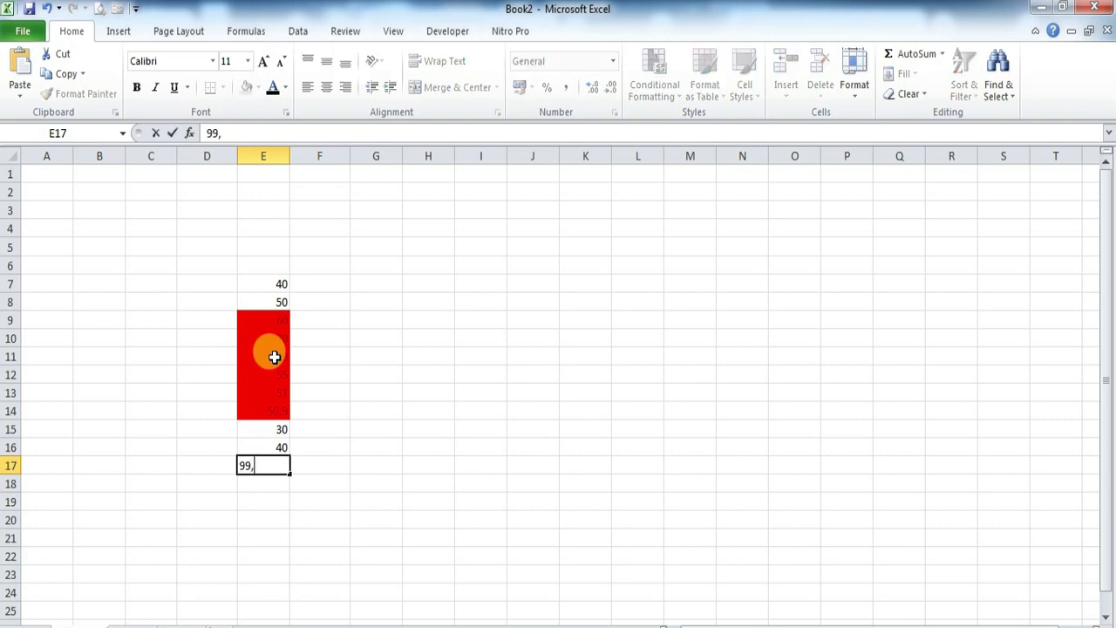
pyautogui.write('9')
pyautogui.press('Return')
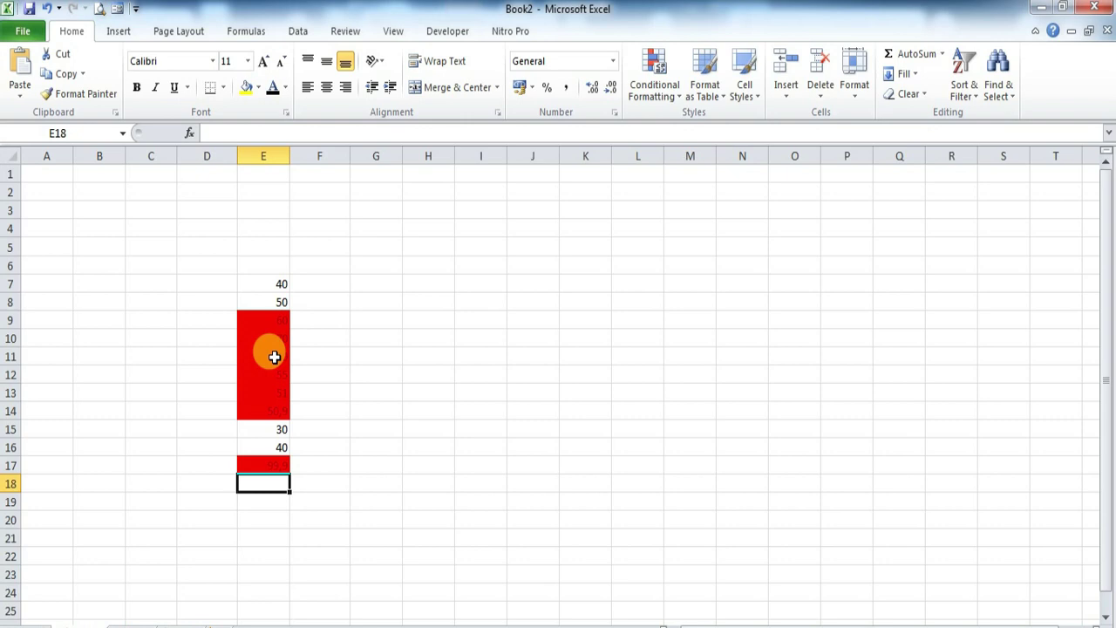
pyautogui.write('70')
pyautogui.press('Return')
pyautogui.click(264, 520)
pyautogui.click(264, 479)
pyautogui.click(269, 509)
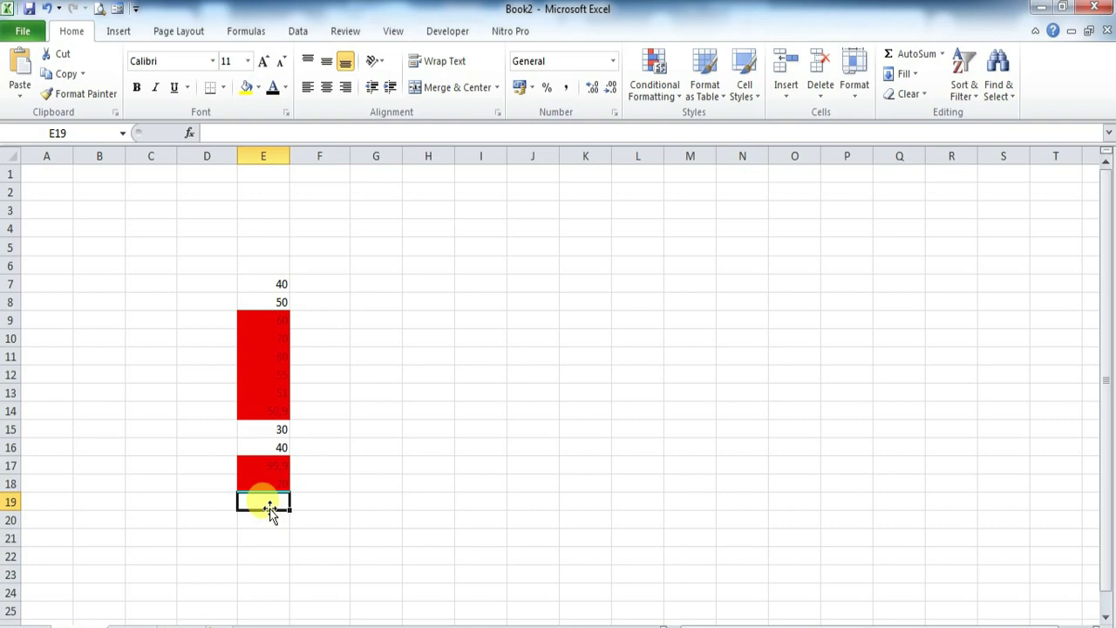
pyautogui.write('49,9')
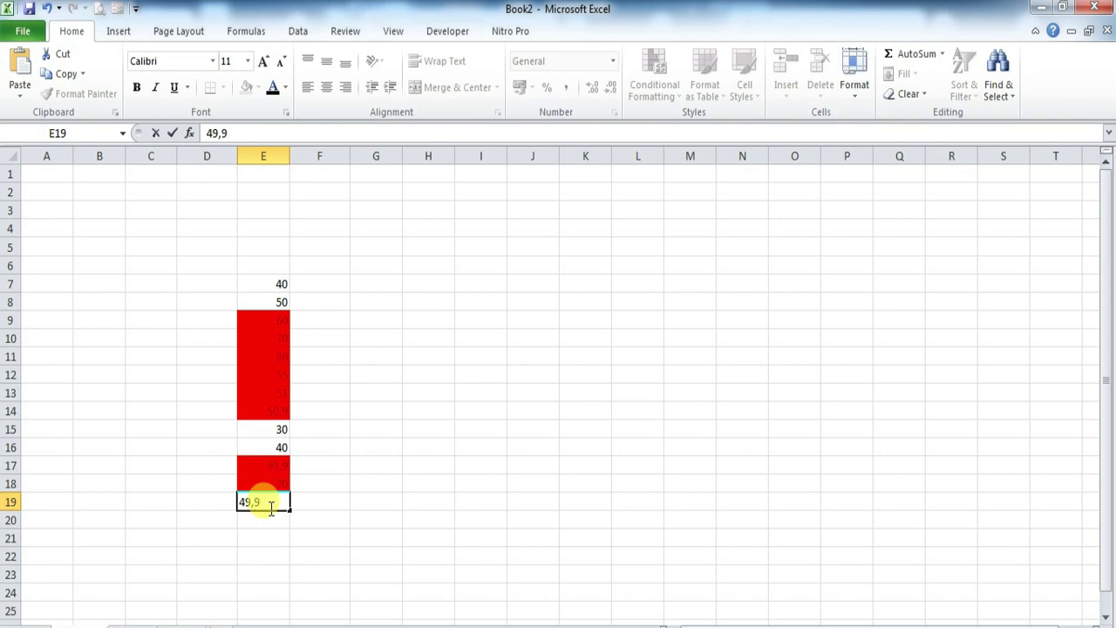
pyautogui.click(270, 514)
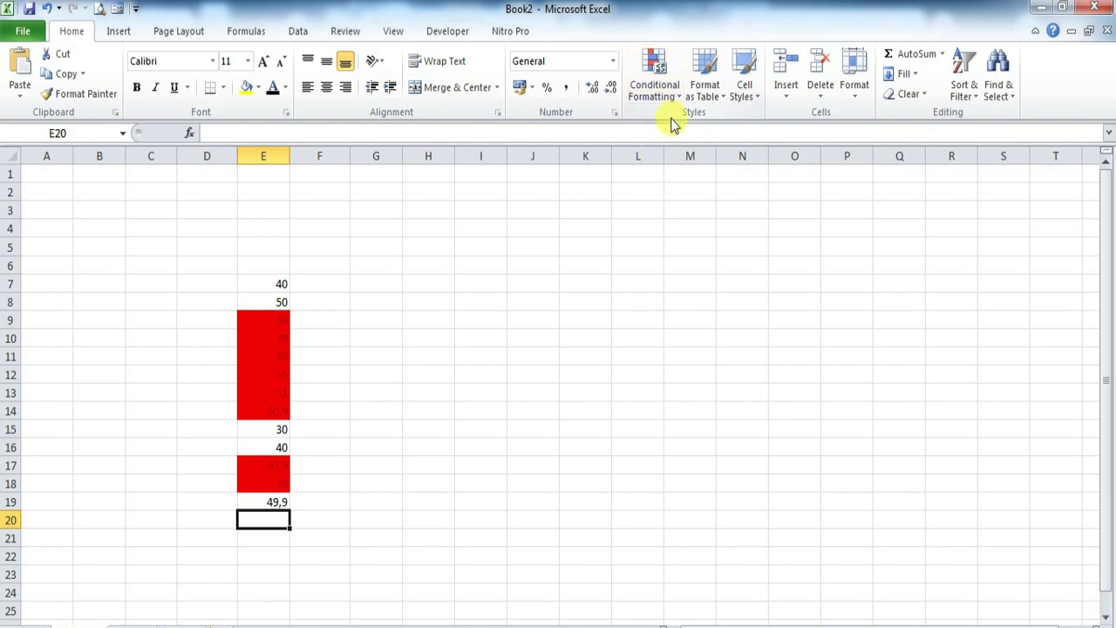
# Delete the whole of column E with its conditionally formatted numbers
pyautogui.moveTo(270, 284); pyautogui.dragTo(276, 483)
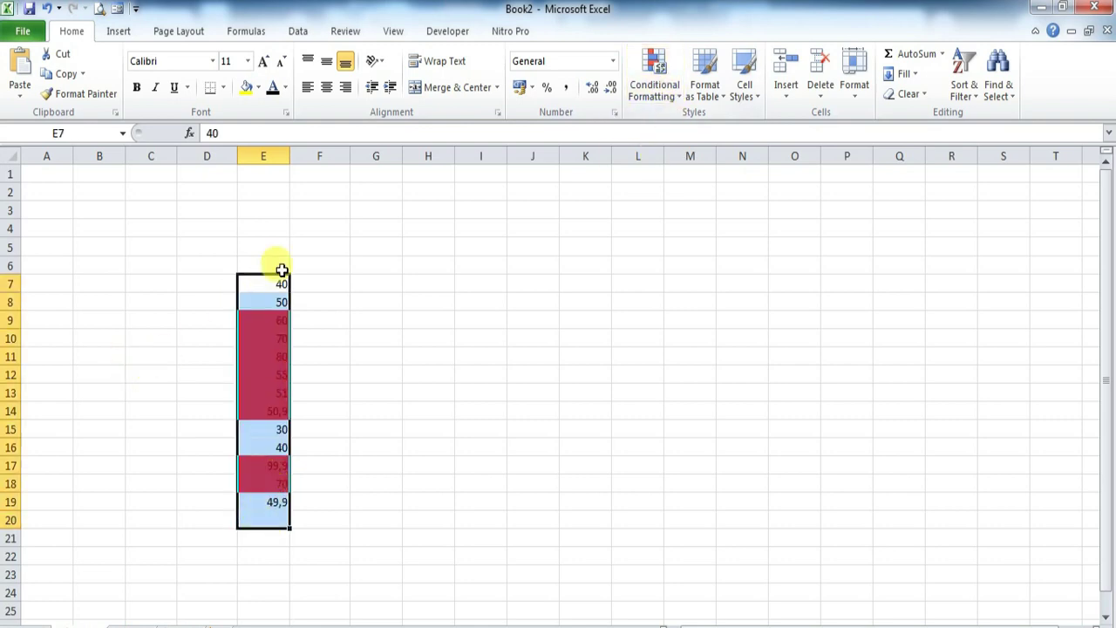
pyautogui.rightClick(266, 155)
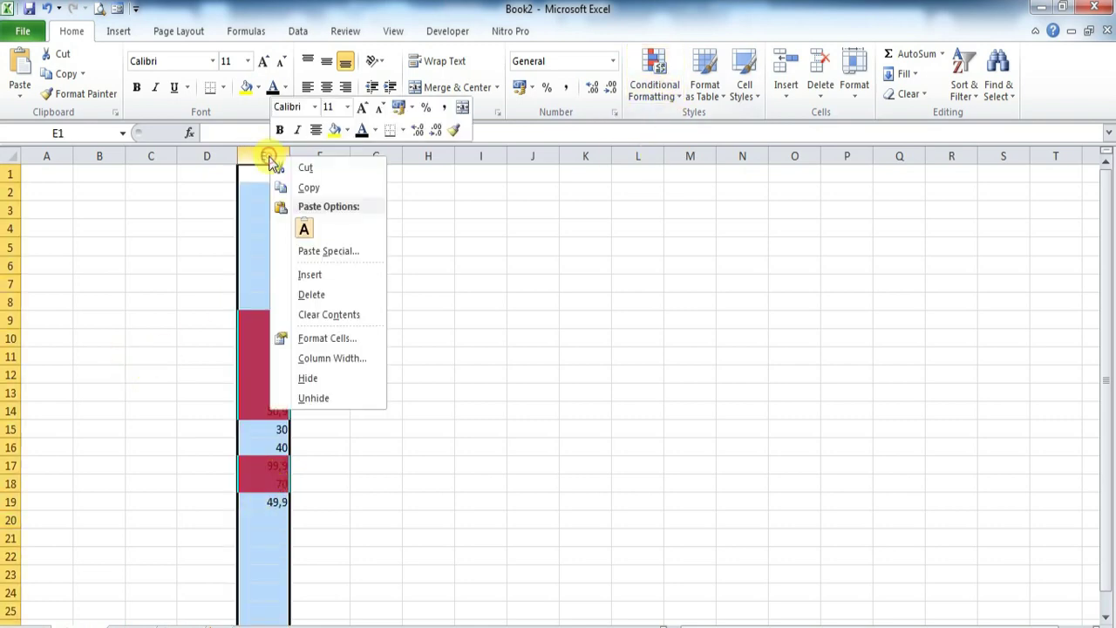
pyautogui.click(342, 294)
pyautogui.click(345, 297)
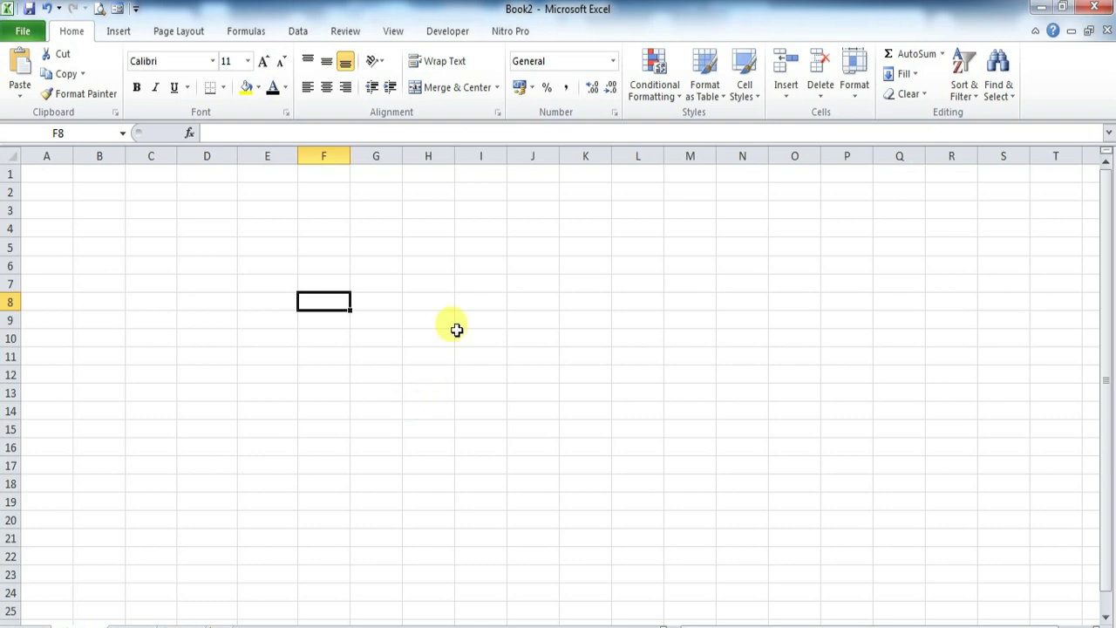
# Open the Format as Table gallery to view the Light, Medium and Dark table styles
pyautogui.click(723, 96)
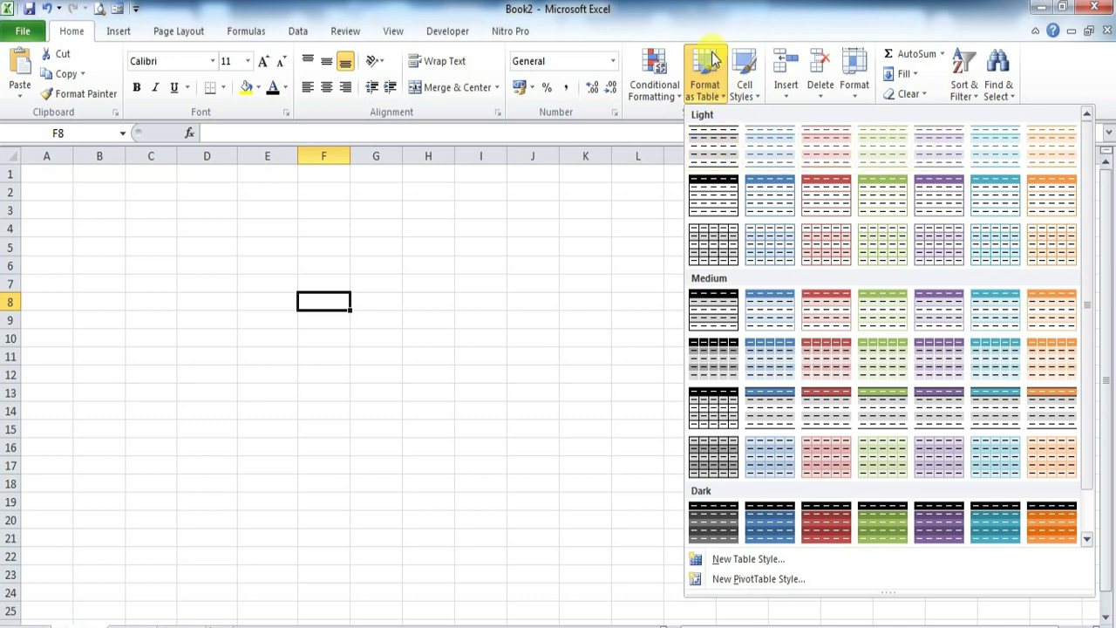
pyautogui.click(506, 280)
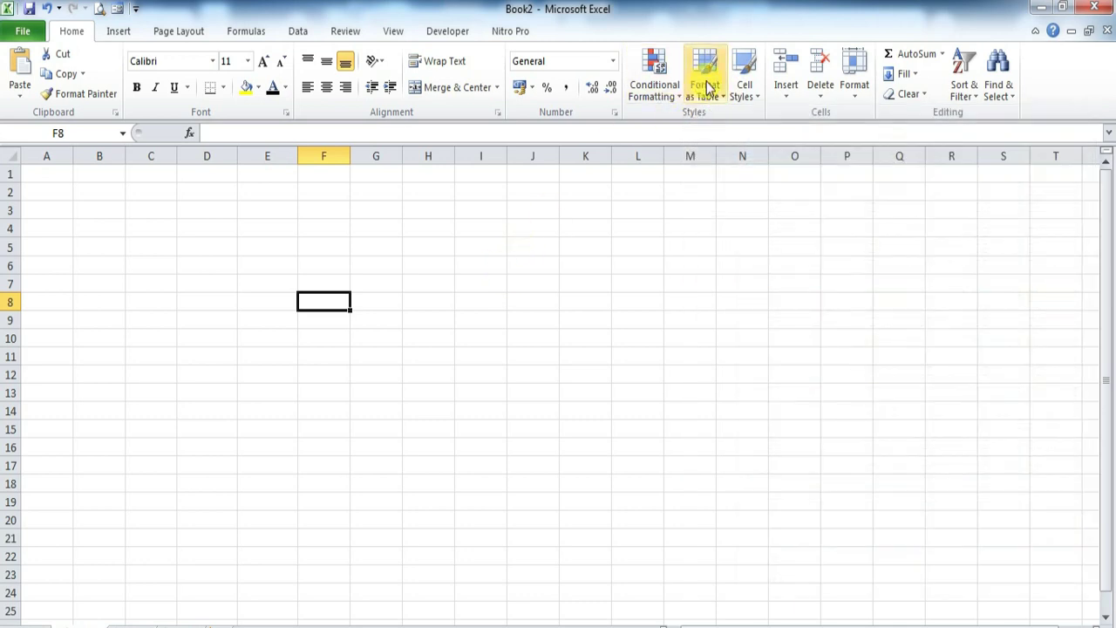
pyautogui.click(679, 96)
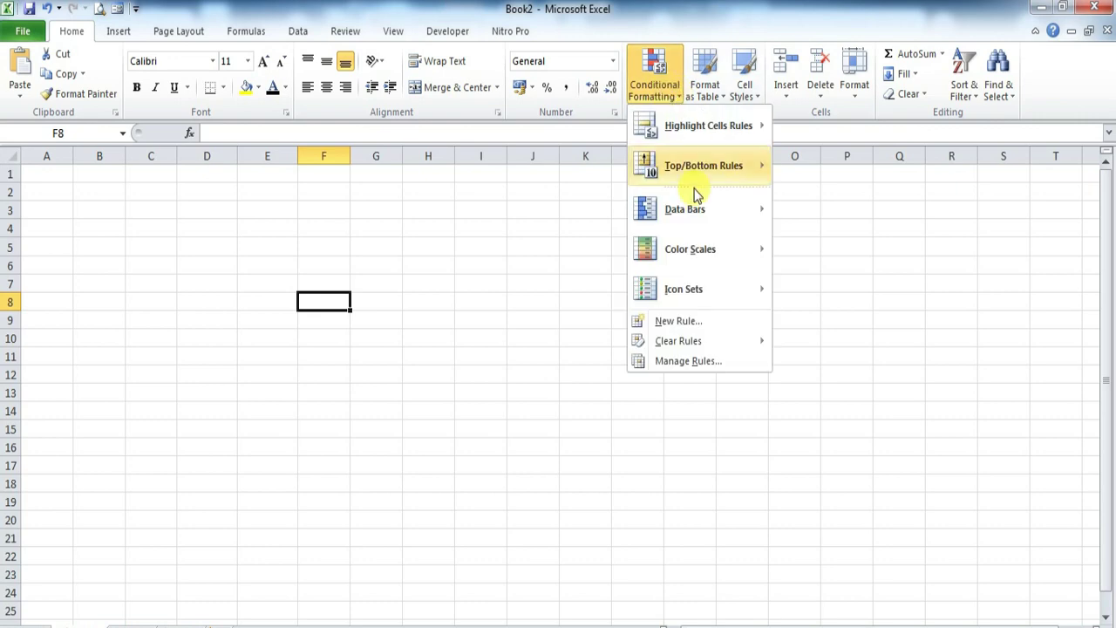
pyautogui.click(706, 92)
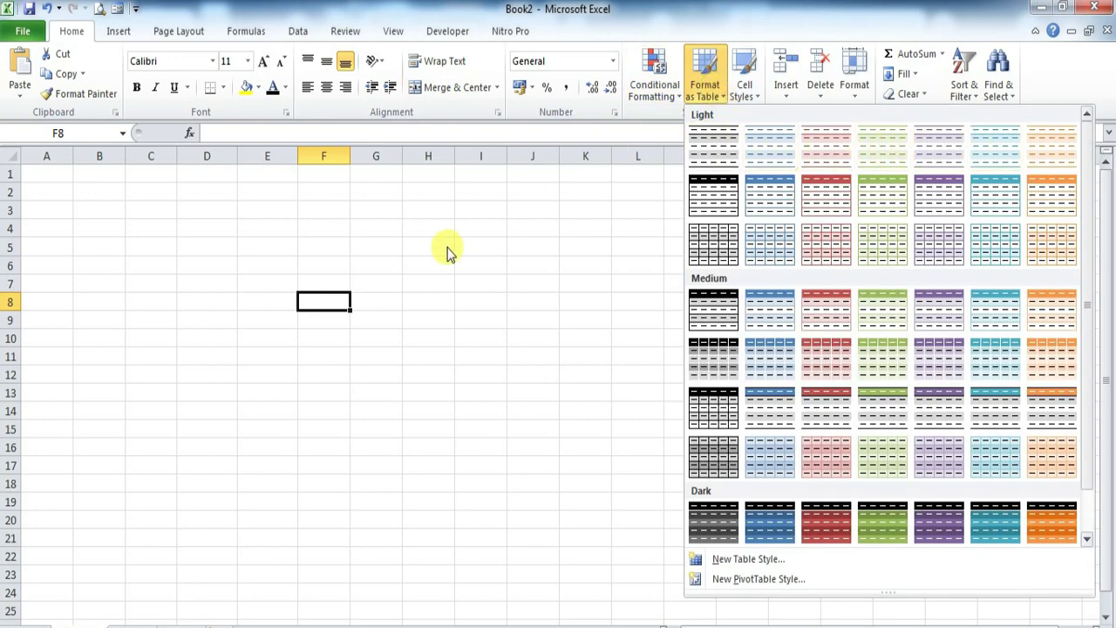
pyautogui.click(488, 246)
pyautogui.click(755, 98)
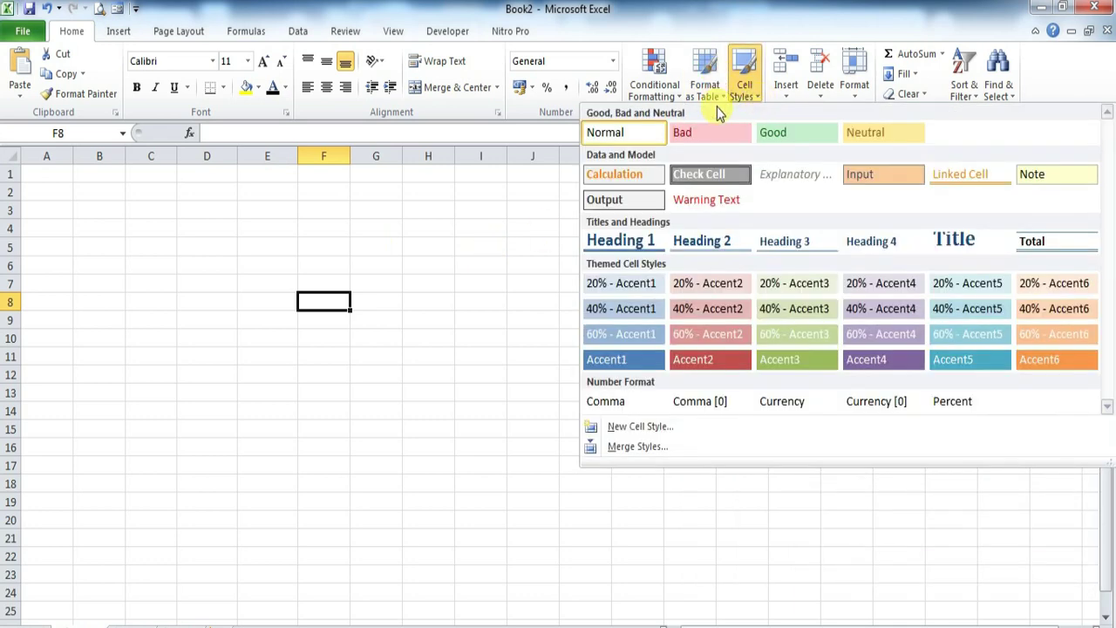
pyautogui.click(724, 94)
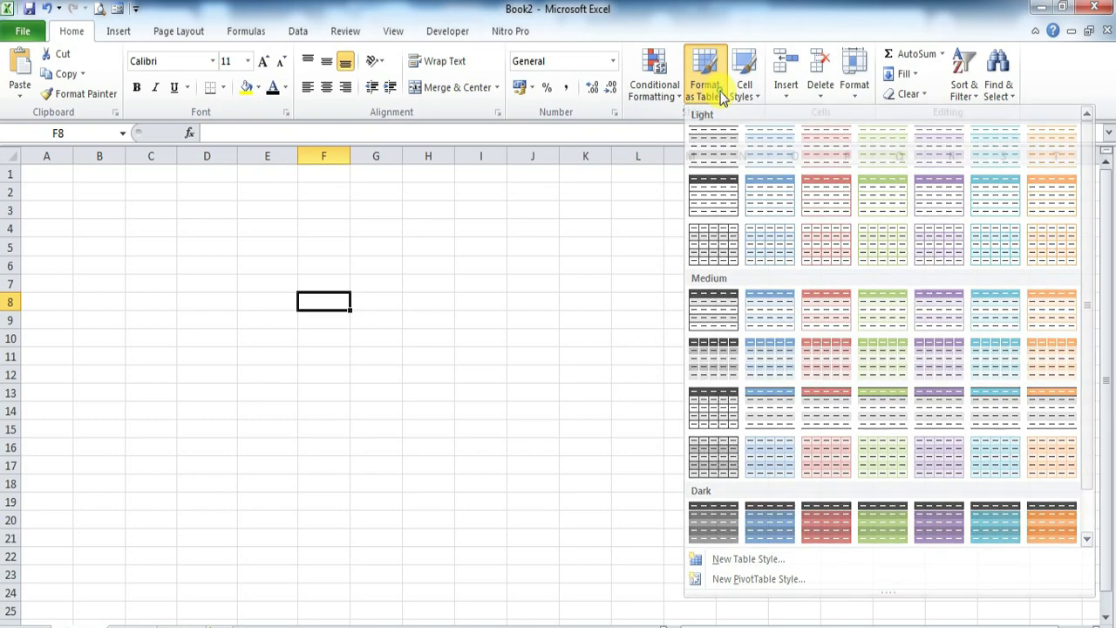
pyautogui.click(755, 97)
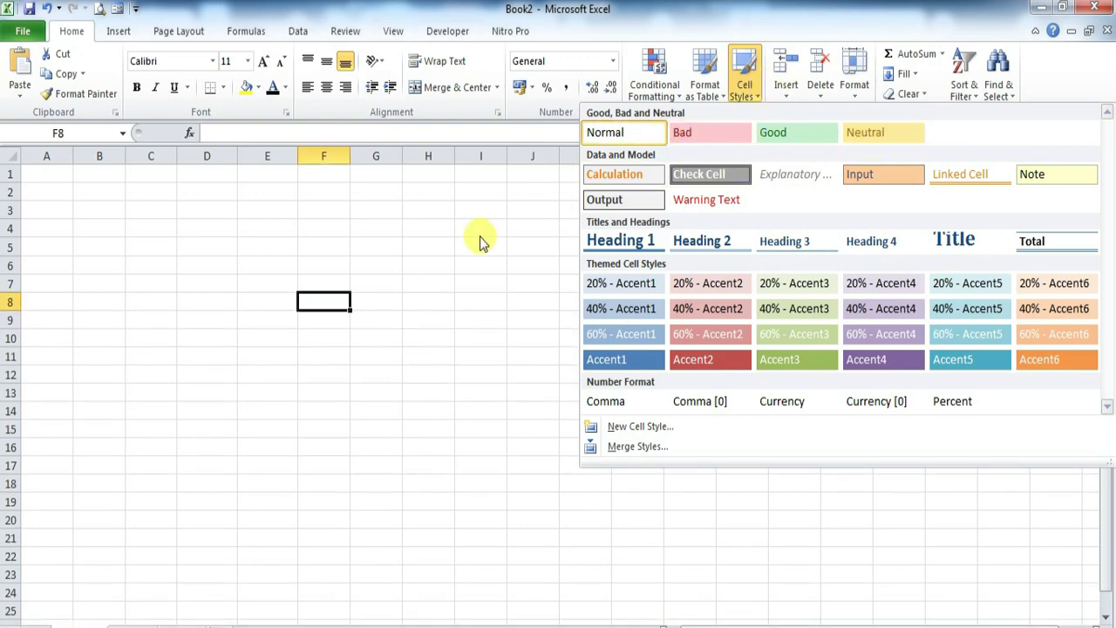
# Enter the headings NO, NAMA and ALAMAT in cells C8 to E8
pyautogui.click(149, 301)
pyautogui.click(161, 297)
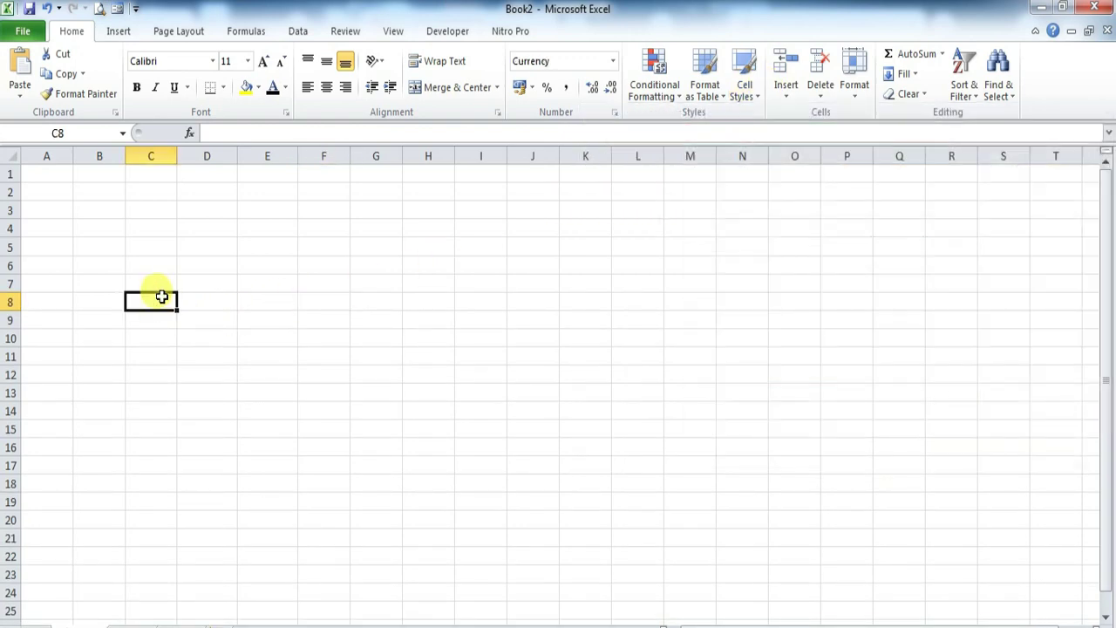
pyautogui.write('NO')
pyautogui.press('Tab')
pyautogui.write('NAMA')
pyautogui.press('Tab')
pyautogui.write('AL')
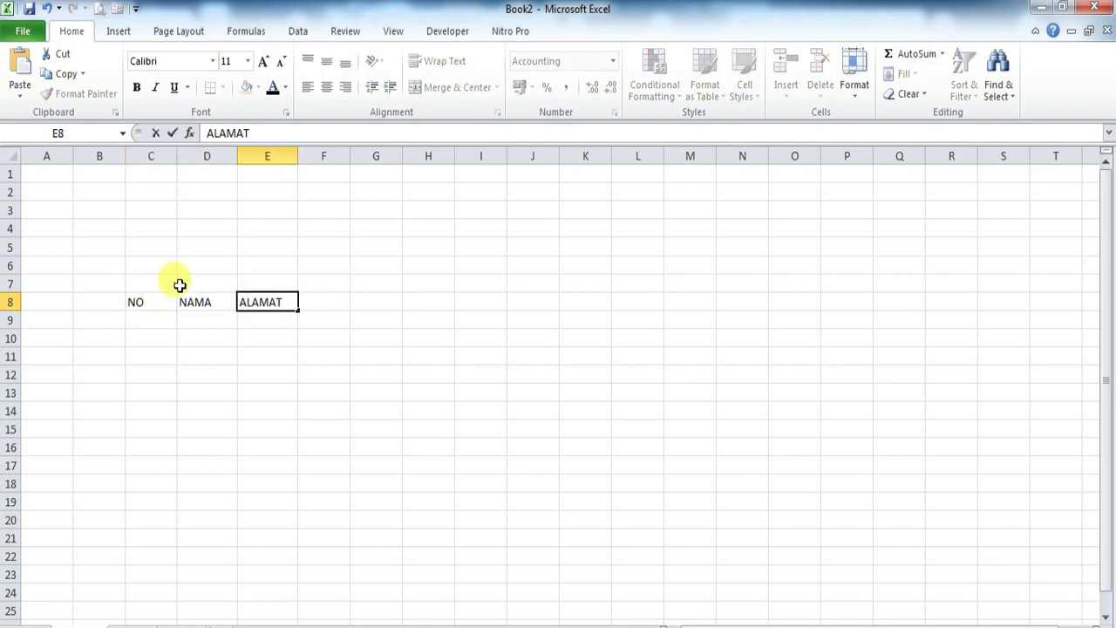
pyautogui.click(154, 366)
# Examine the new cell style settings and their format options for the headings in C8:E8, leaving without creating a style
pyautogui.moveTo(136, 302); pyautogui.dragTo(261, 301)
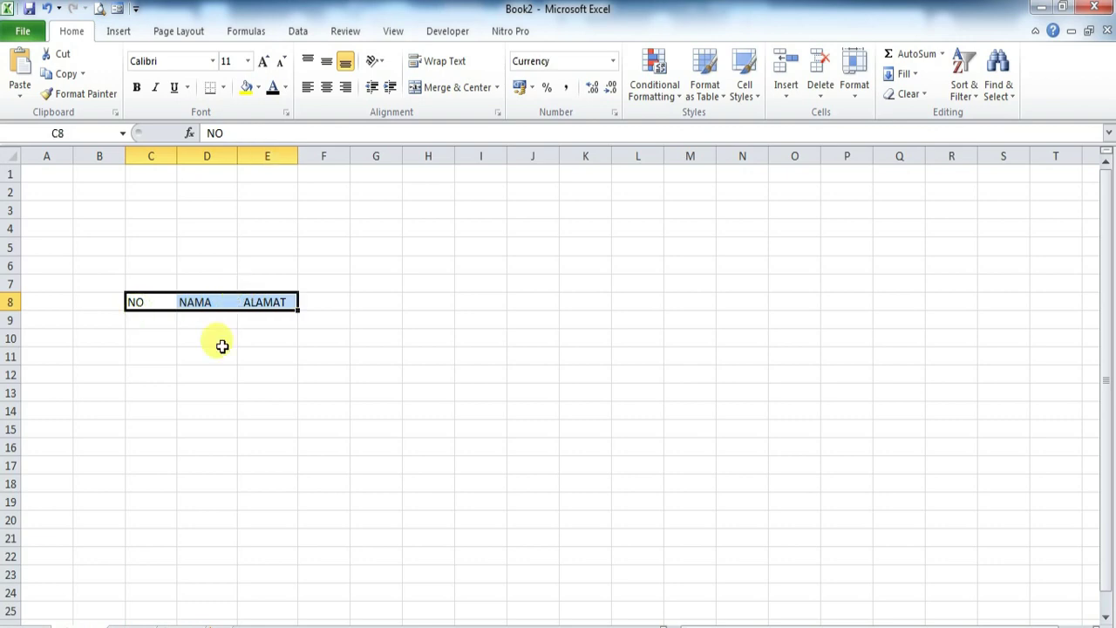
pyautogui.click(757, 103)
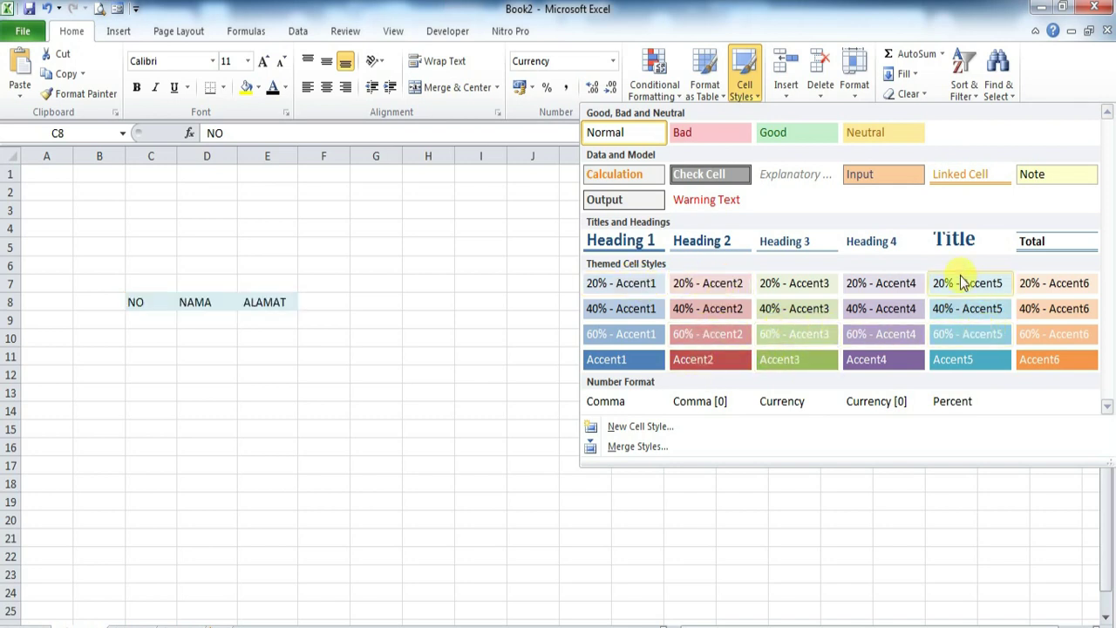
pyautogui.click(656, 427)
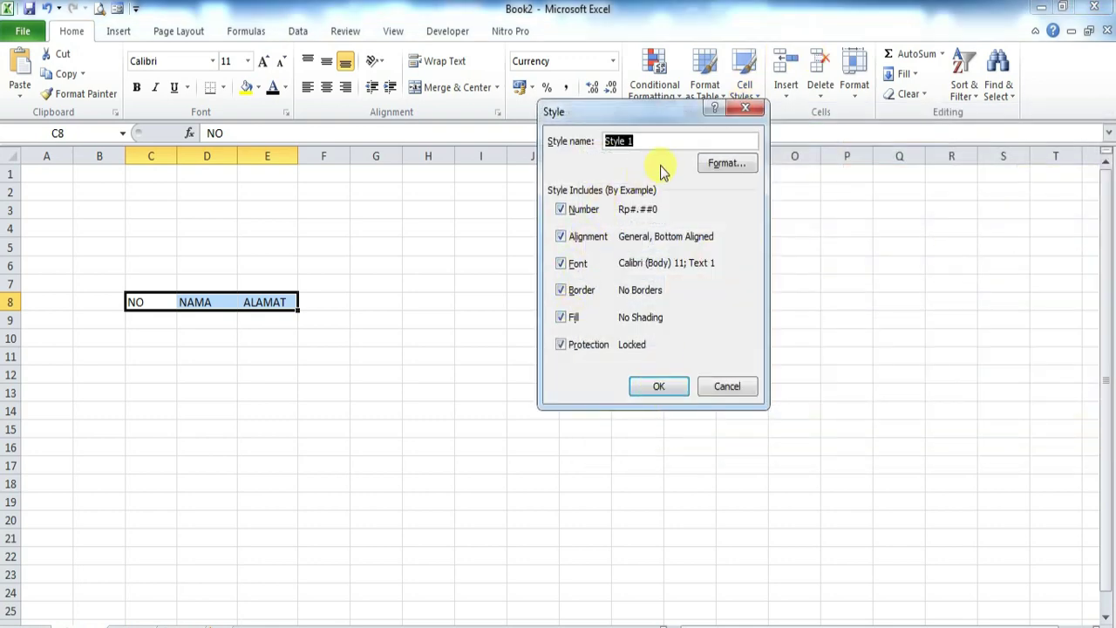
pyautogui.click(722, 164)
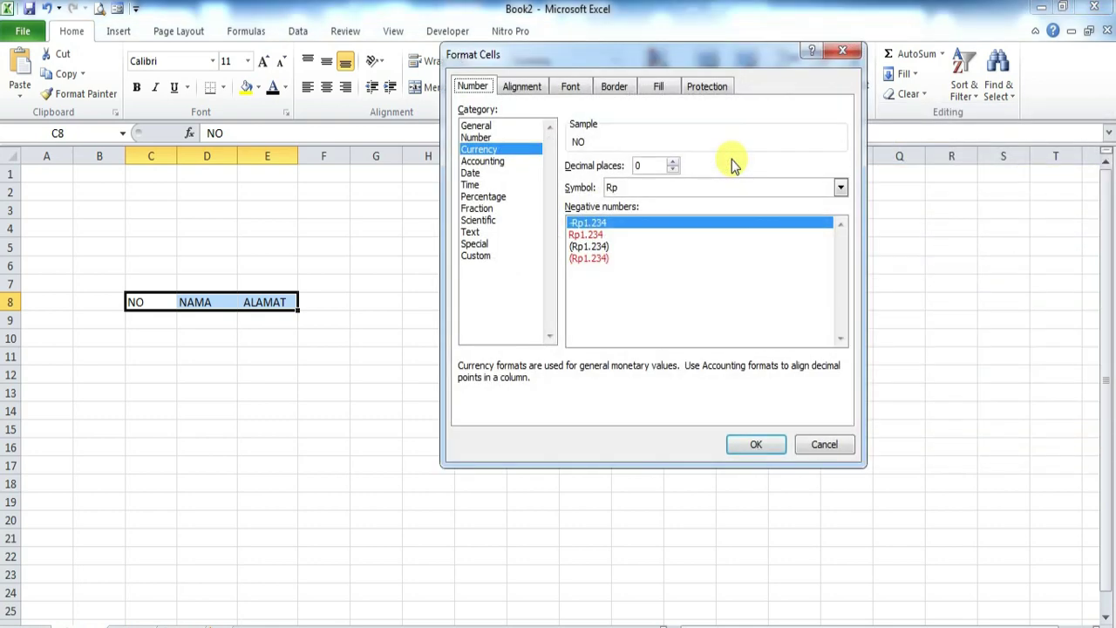
pyautogui.click(843, 52)
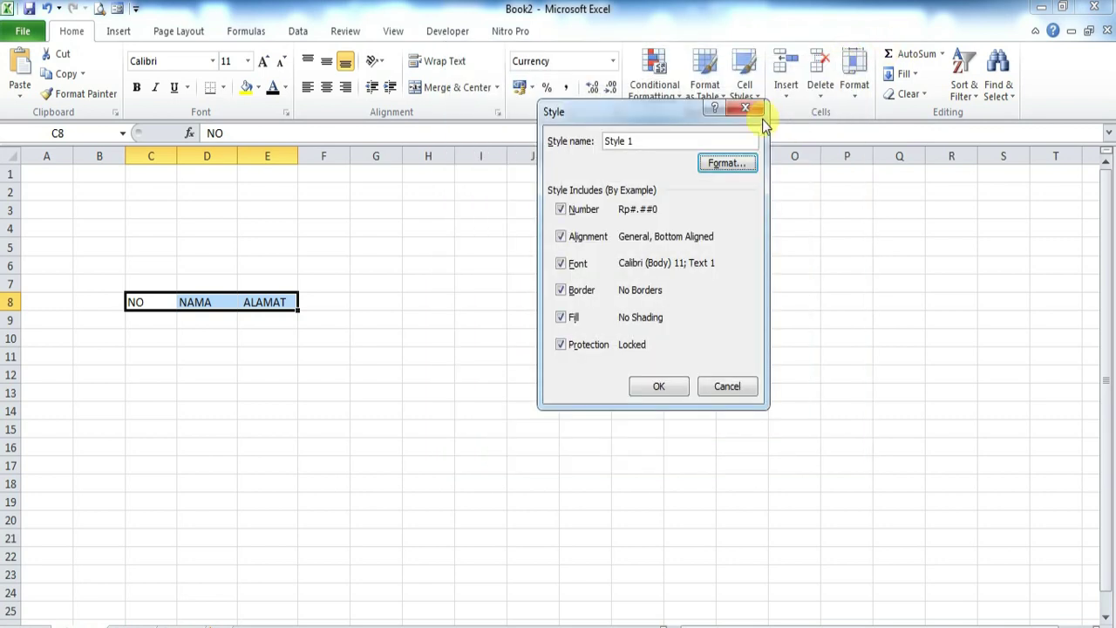
pyautogui.click(751, 112)
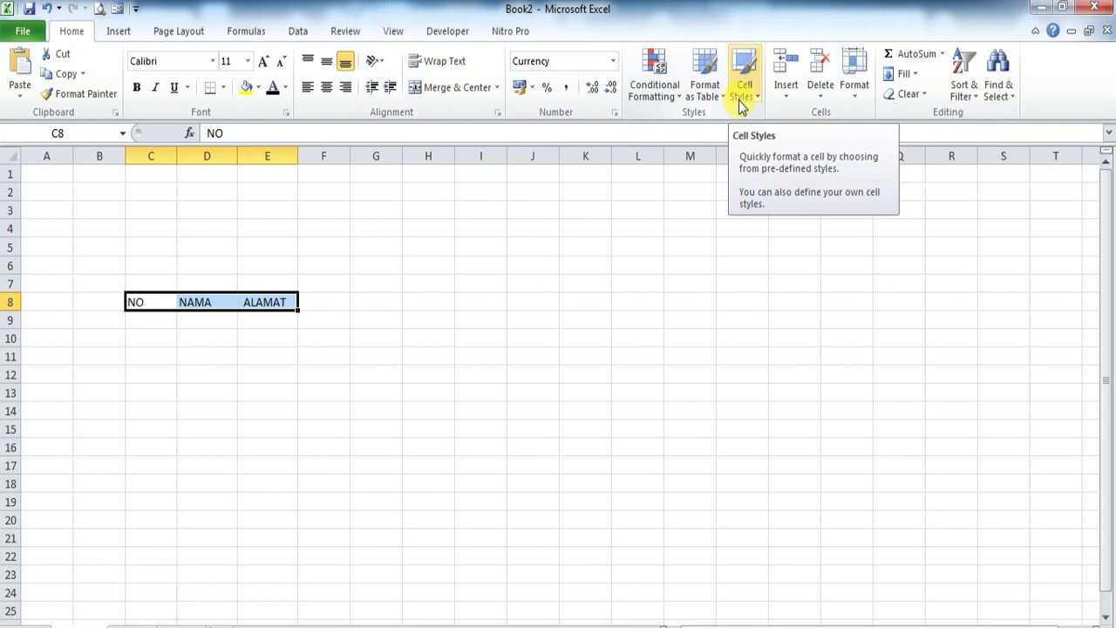
# Preview the predefined cell styles, table styles and border options for the headings in C8:E8 without applying any
pyautogui.click(150, 375)
pyautogui.moveTo(142, 305); pyautogui.dragTo(286, 306)
pyautogui.click(758, 98)
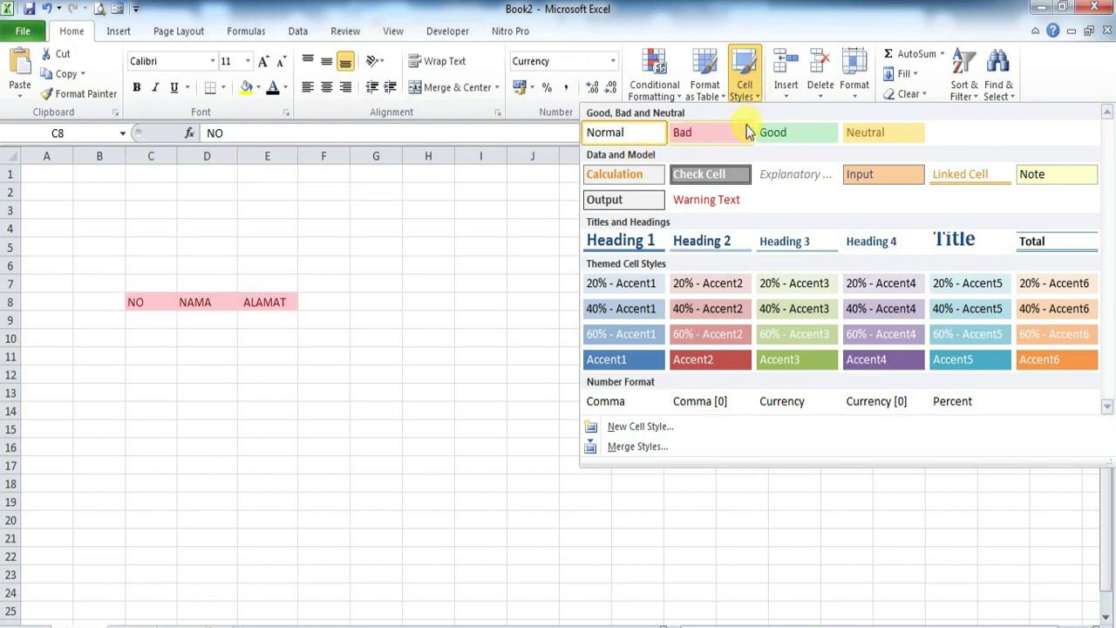
pyautogui.click(341, 347)
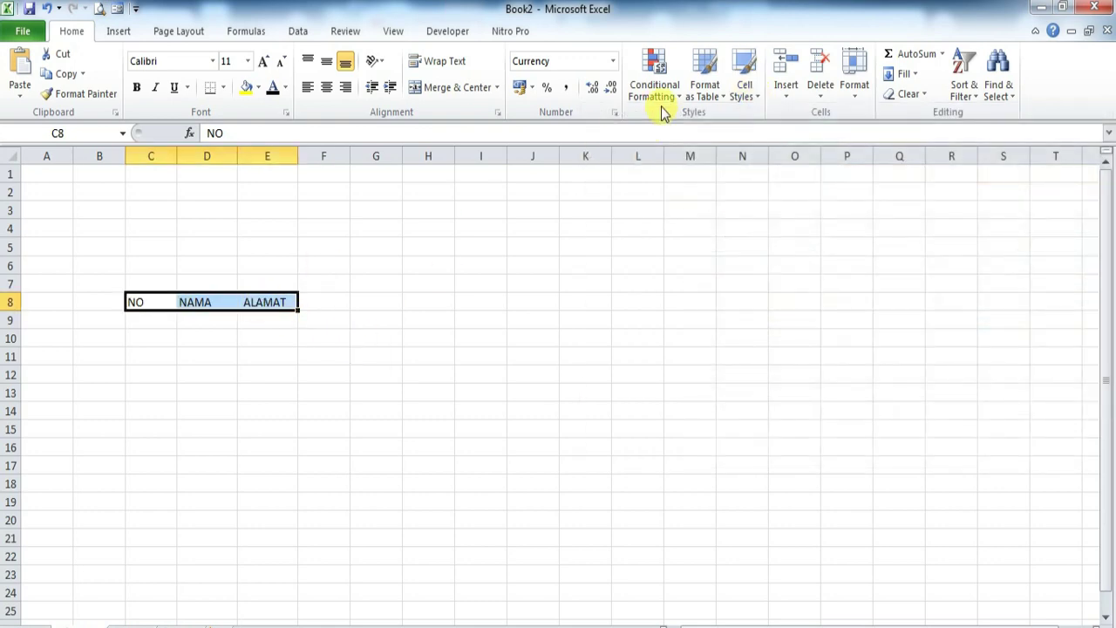
pyautogui.click(723, 98)
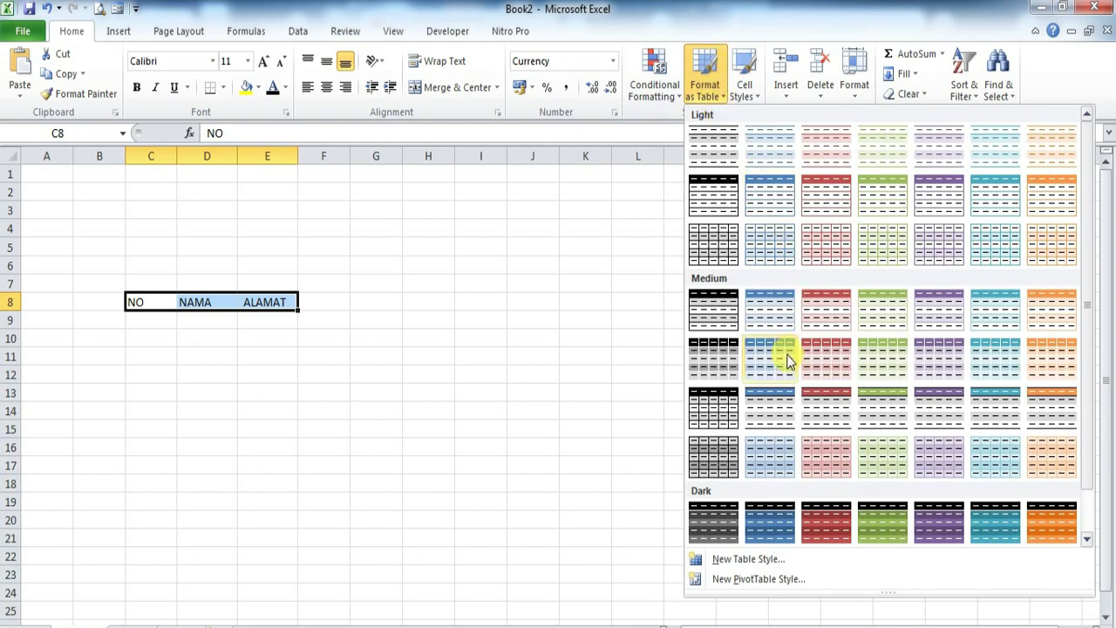
pyautogui.click(477, 232)
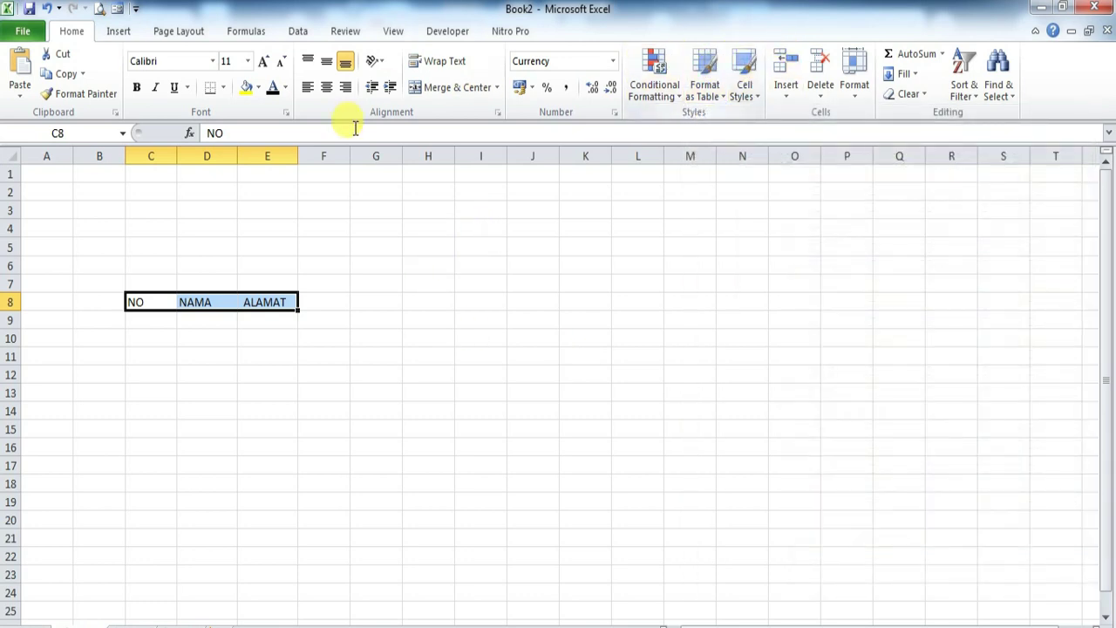
pyautogui.click(224, 87)
pyautogui.click(213, 88)
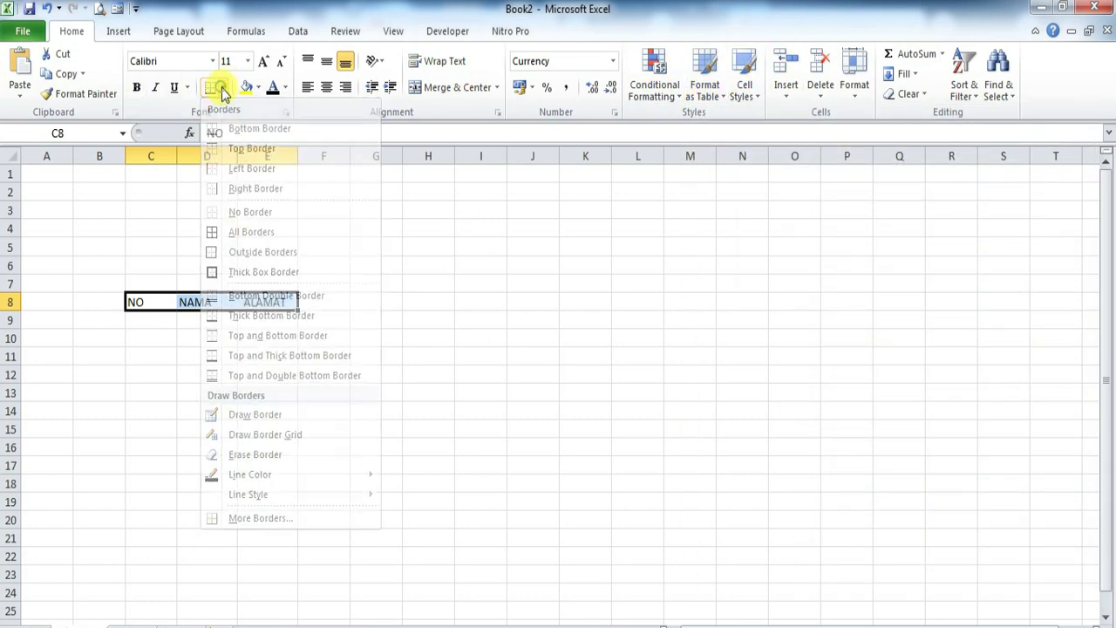
# Clear the headings from cells C8 to E8
pyautogui.click(241, 279)
pyautogui.moveTo(130, 304); pyautogui.dragTo(292, 296)
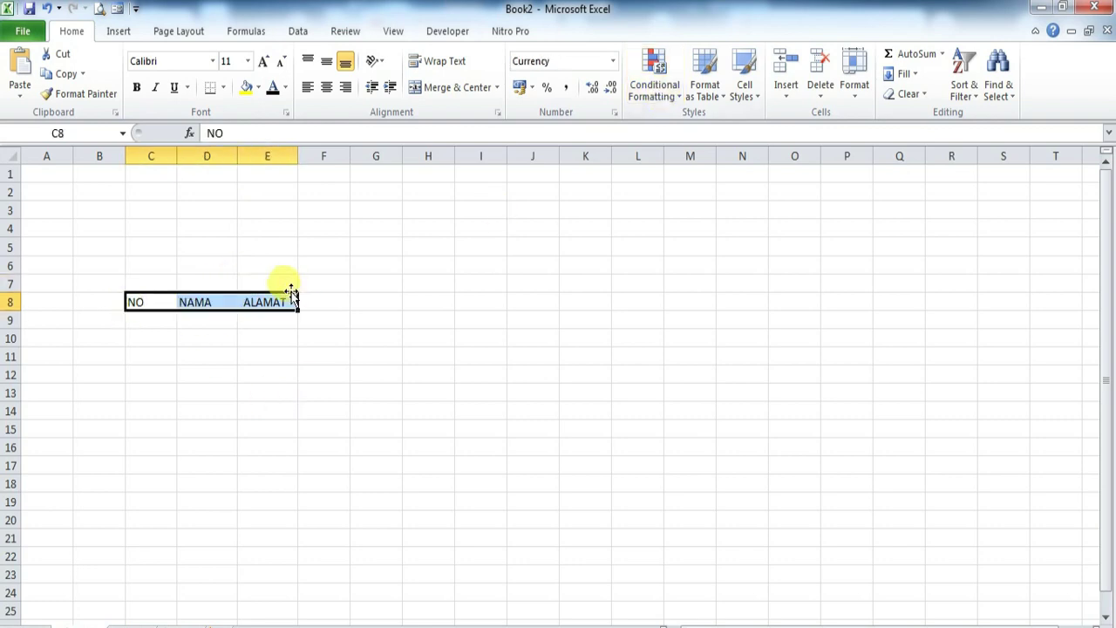
pyautogui.press('Delete')
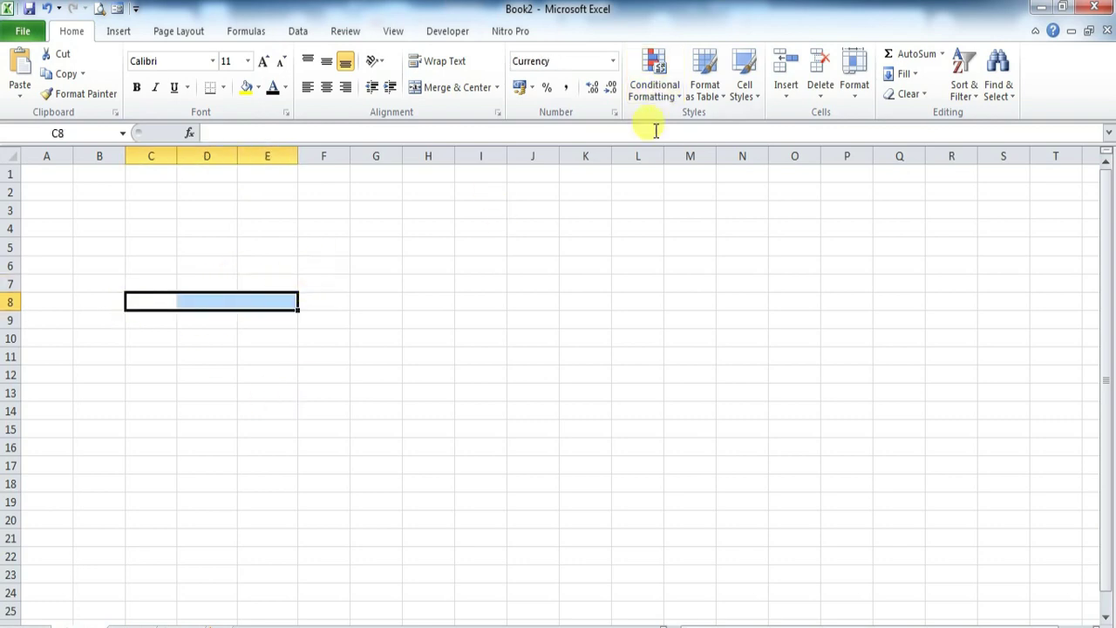
pyautogui.click(785, 102)
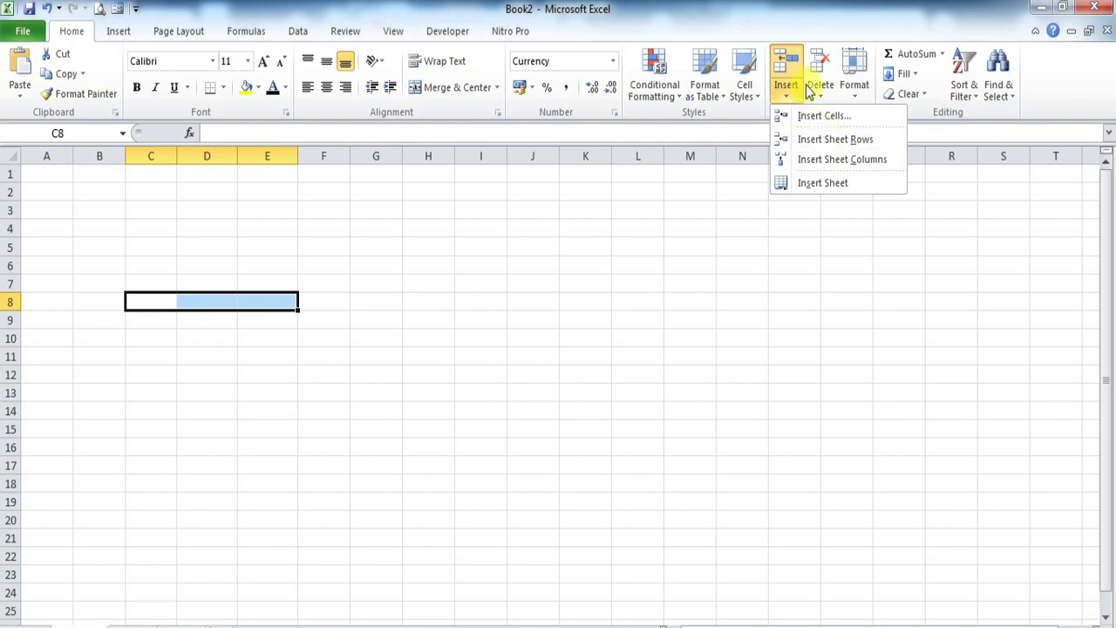
pyautogui.click(377, 337)
pyautogui.click(820, 91)
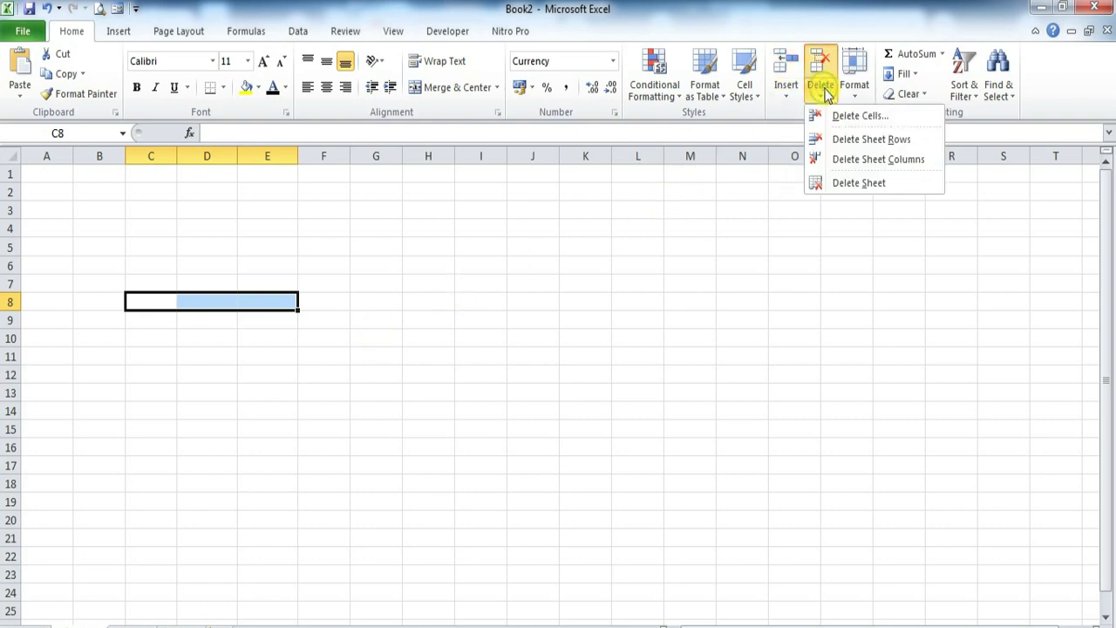
pyautogui.click(675, 237)
# Delete row 6 from the sheet and select rows 6 to 12
pyautogui.click(9, 266)
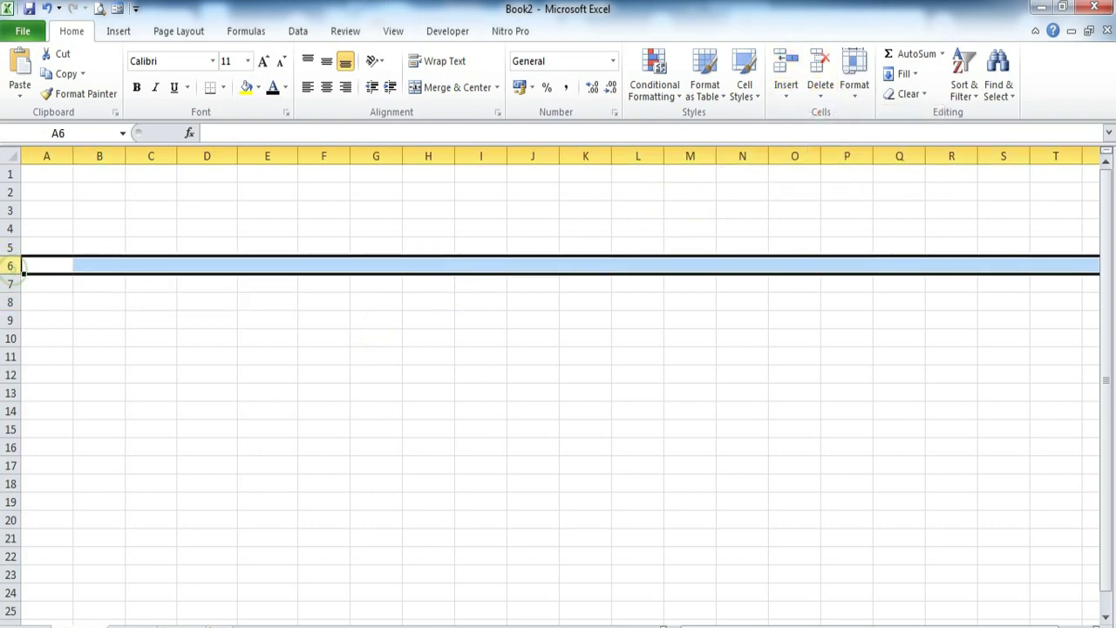
pyautogui.rightClick(9, 265)
pyautogui.click(55, 406)
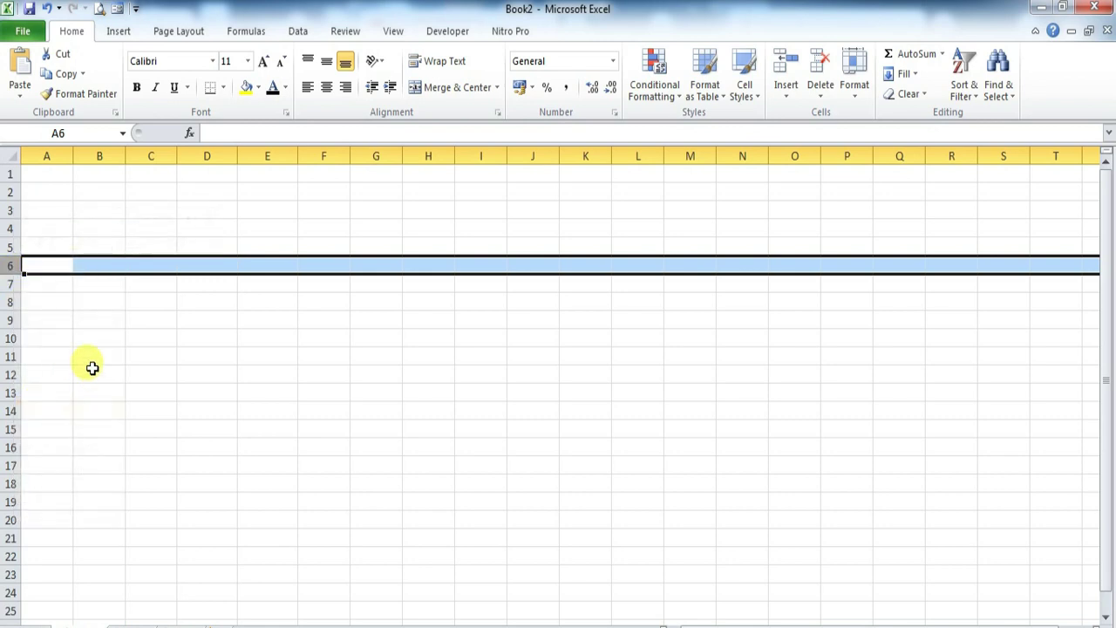
pyautogui.click(87, 359)
pyautogui.click(10, 266)
pyautogui.moveTo(11, 268); pyautogui.dragTo(13, 375)
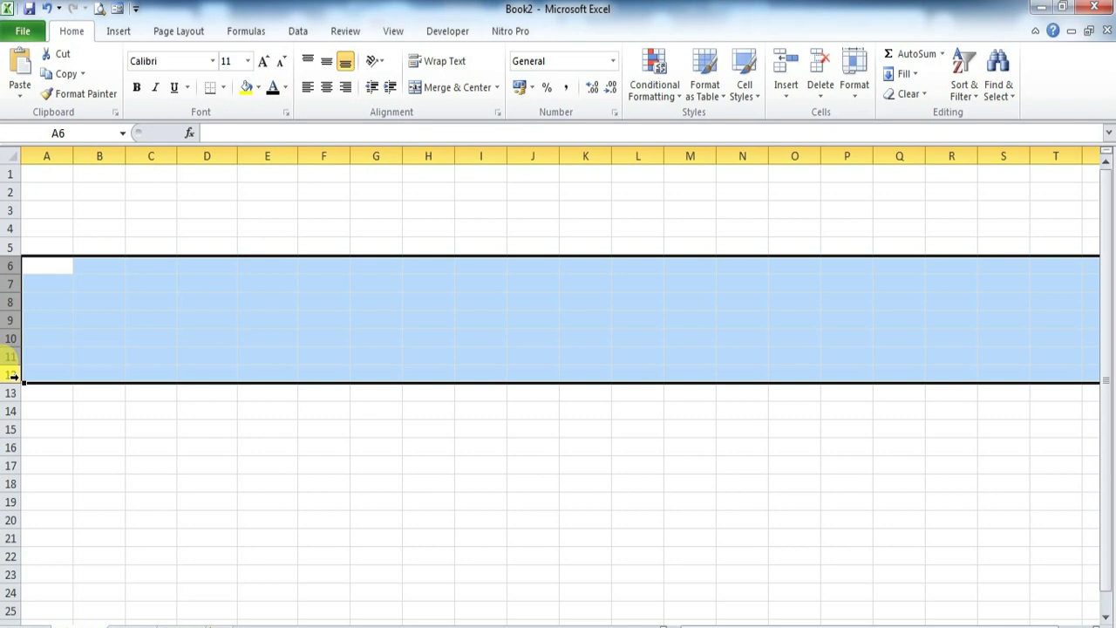
# Enter the numbers 1, 2 and 3 down column A in cells A7 to A9
pyautogui.click(41, 286)
pyautogui.write('1')
pyautogui.press('Return')
pyautogui.write('2')
pyautogui.press('Return')
pyautogui.write('3')
pyautogui.press('Return')
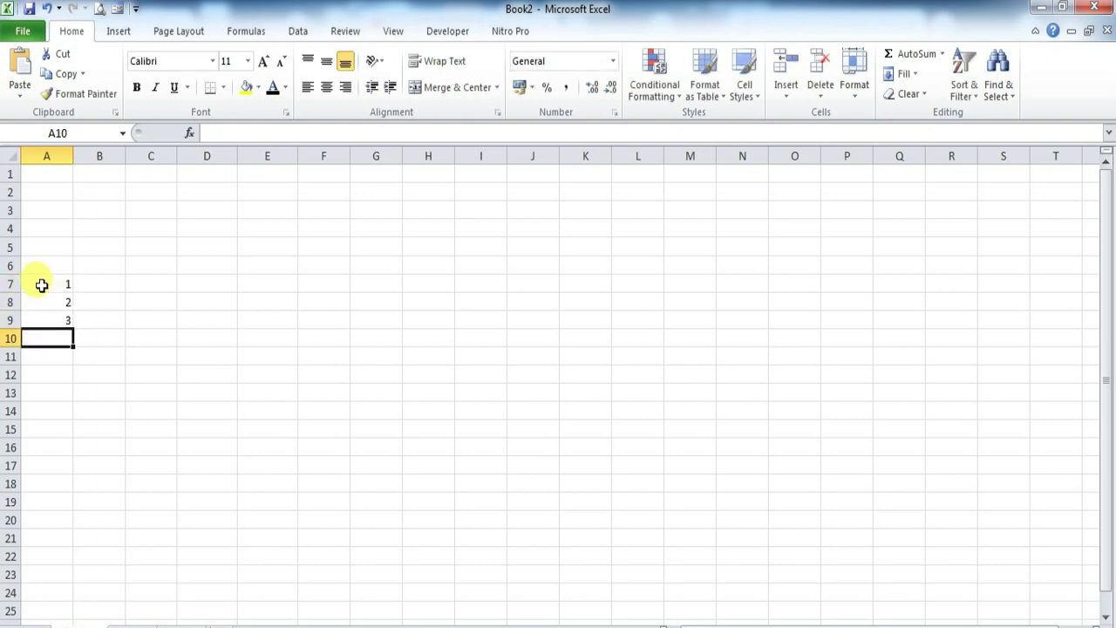
# Remove the contents of rows 7 to 9 and select cell A7
pyautogui.moveTo(11, 285); pyautogui.dragTo(11, 320)
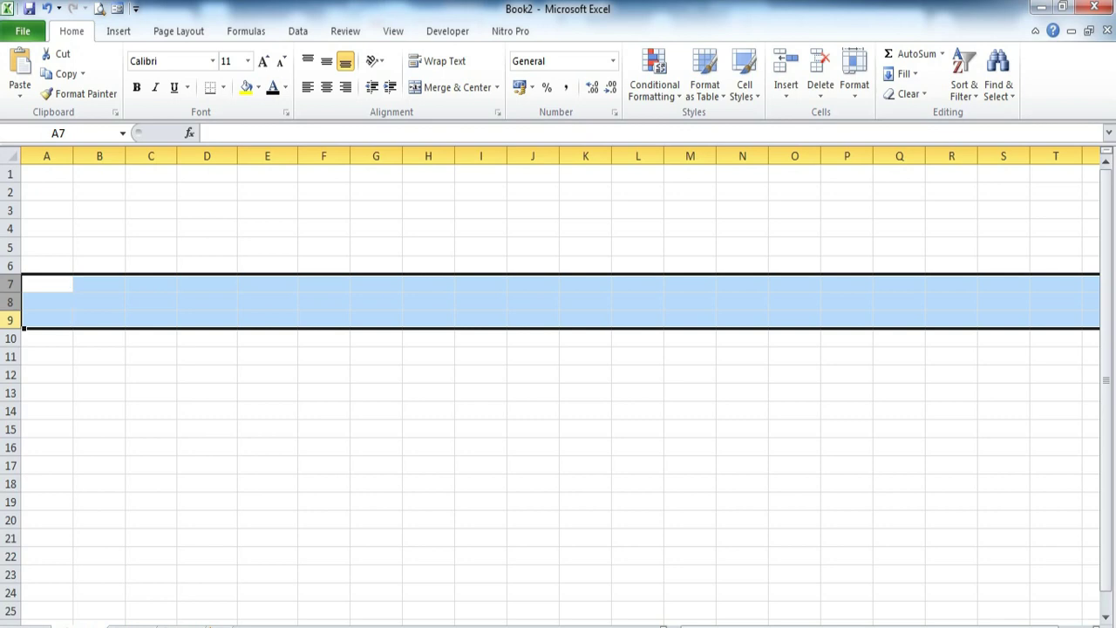
pyautogui.moveTo(82, 343); pyautogui.dragTo(78, 303)
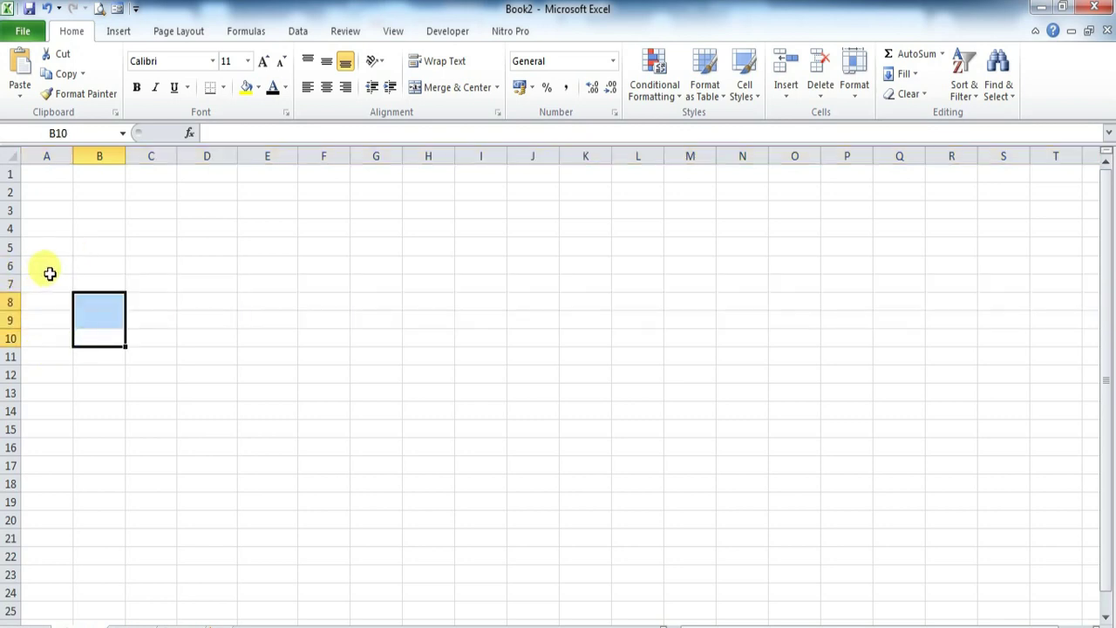
pyautogui.click(50, 269)
pyautogui.click(52, 281)
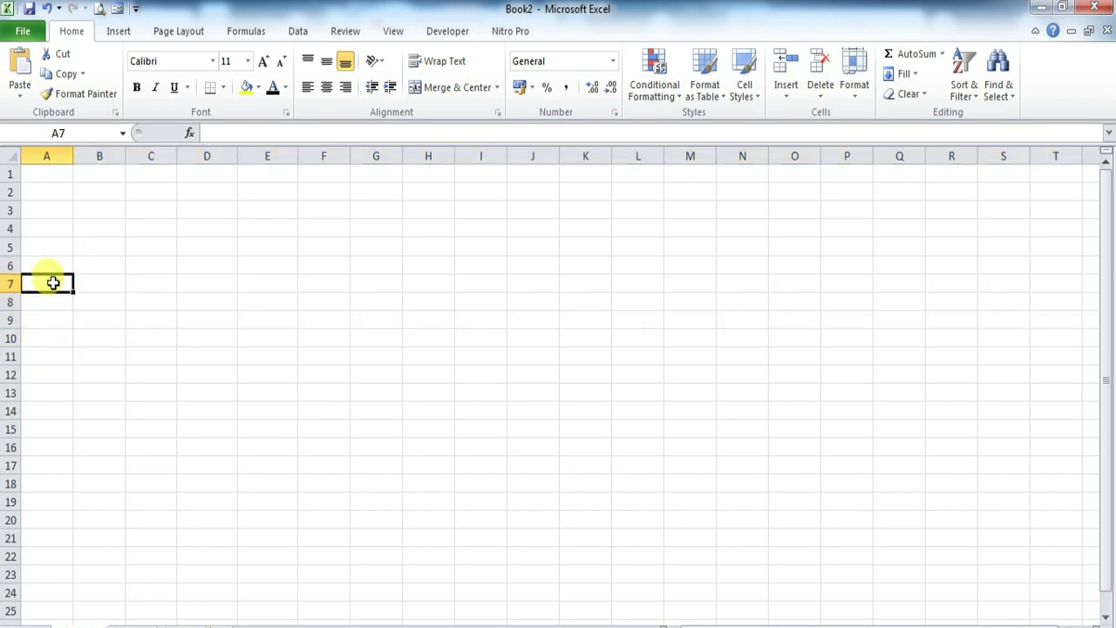
# Insert two blank rows above row 7
pyautogui.moveTo(10, 284); pyautogui.dragTo(27, 372)
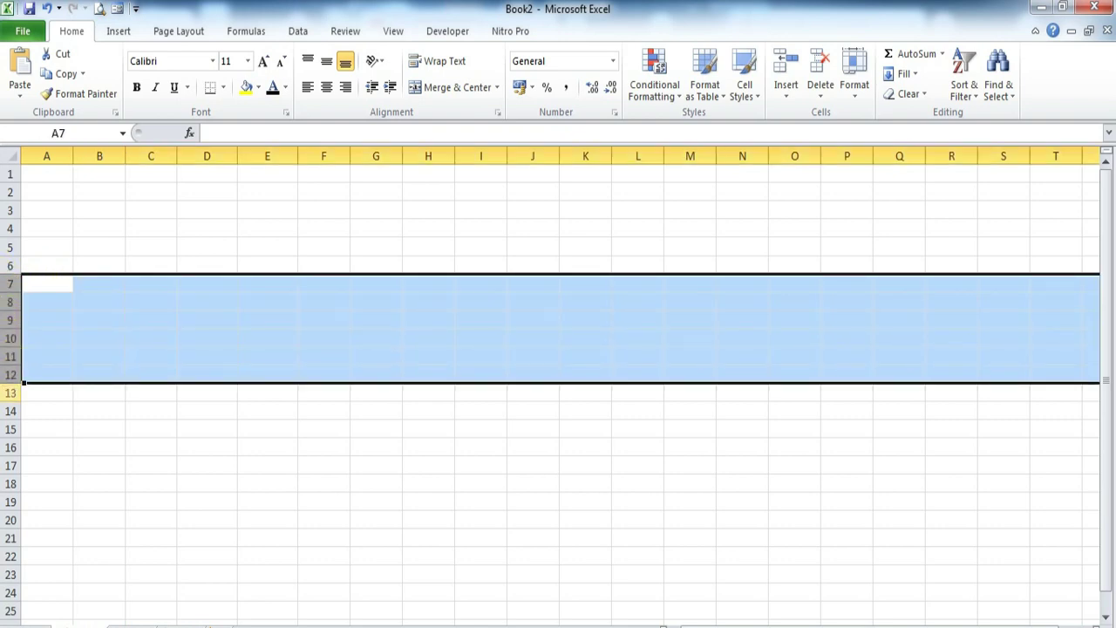
pyautogui.click(48, 281)
pyautogui.rightClick(11, 284)
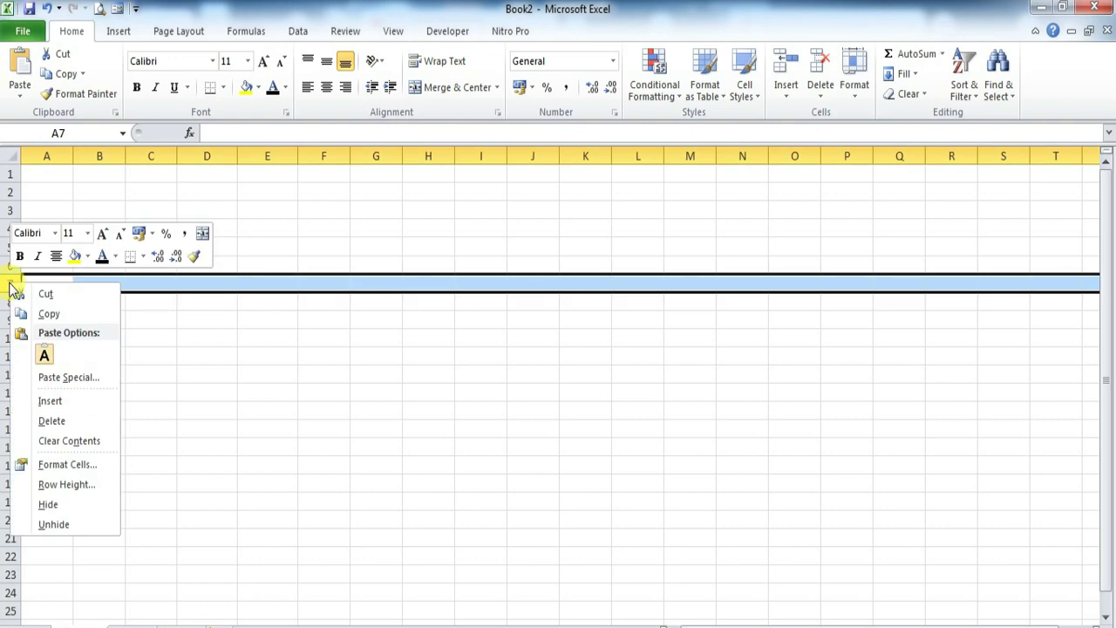
pyautogui.click(50, 401)
pyautogui.click(61, 372)
pyautogui.rightClick(12, 283)
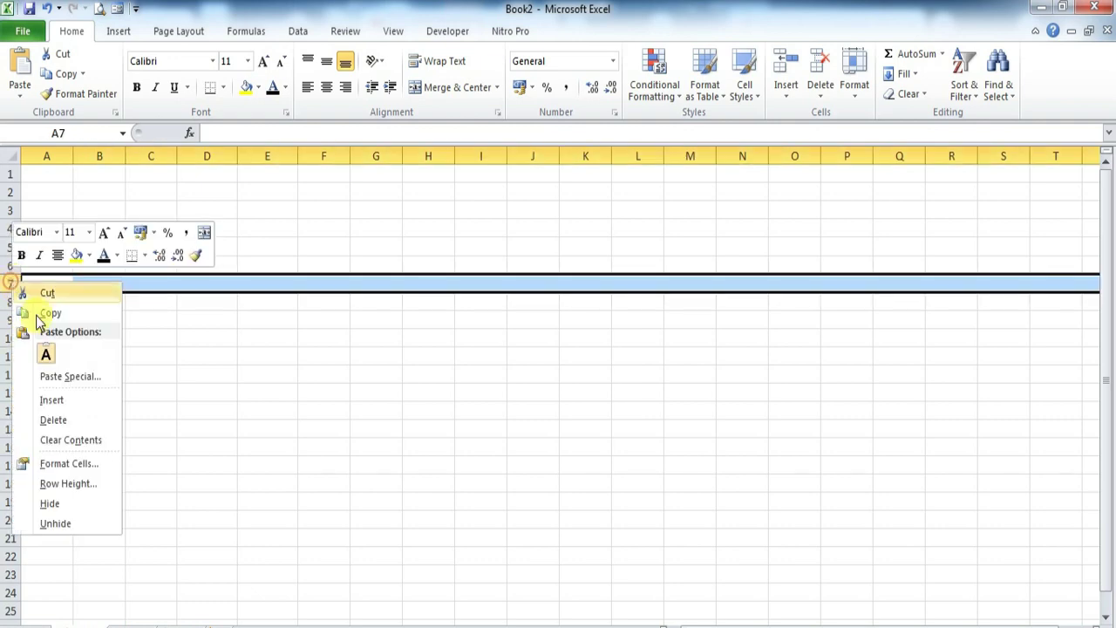
pyautogui.click(61, 403)
pyautogui.click(321, 410)
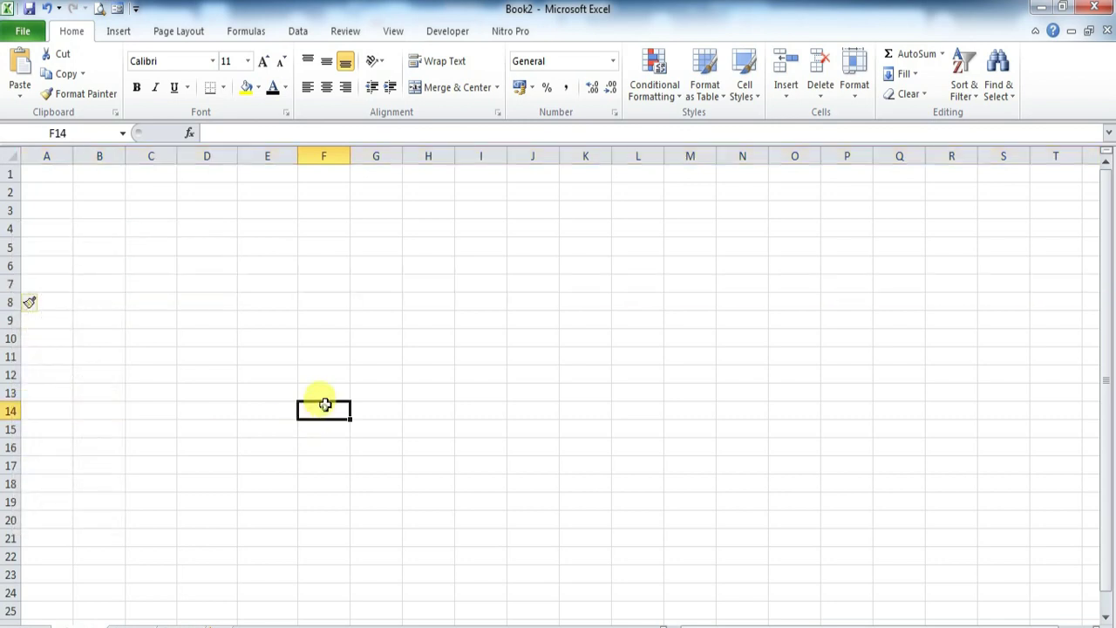
pyautogui.click(47, 283)
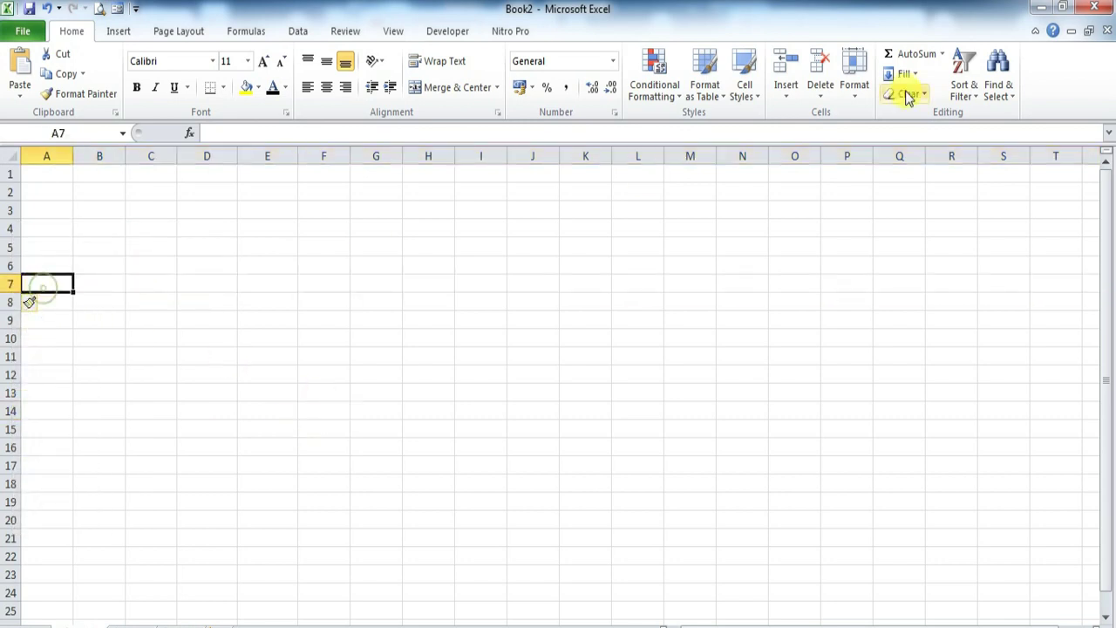
pyautogui.click(855, 98)
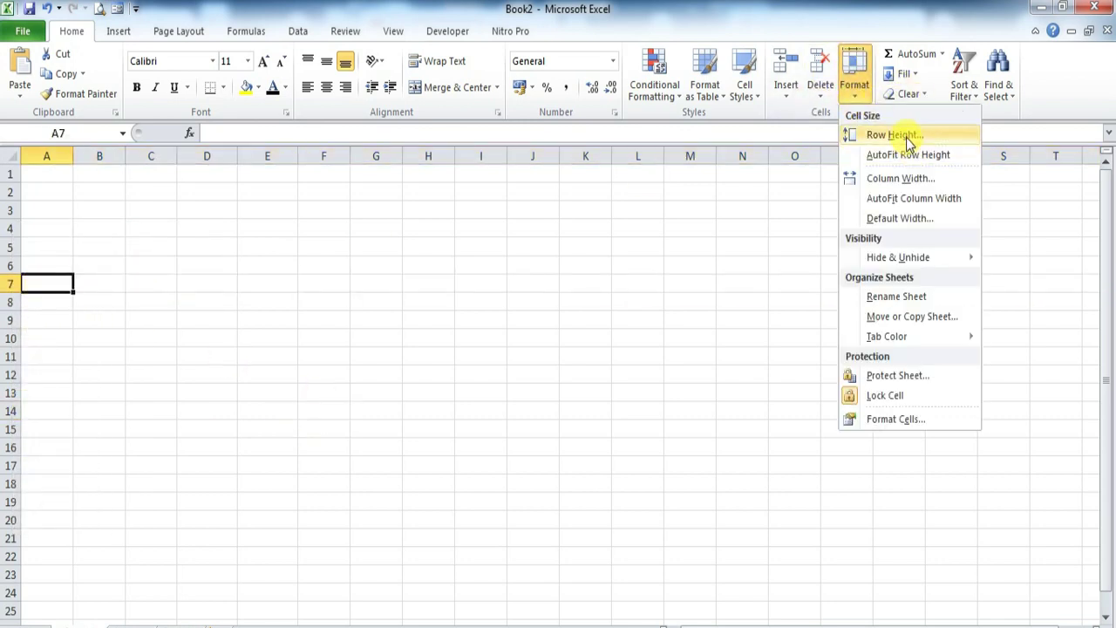
pyautogui.click(855, 87)
pyautogui.click(854, 87)
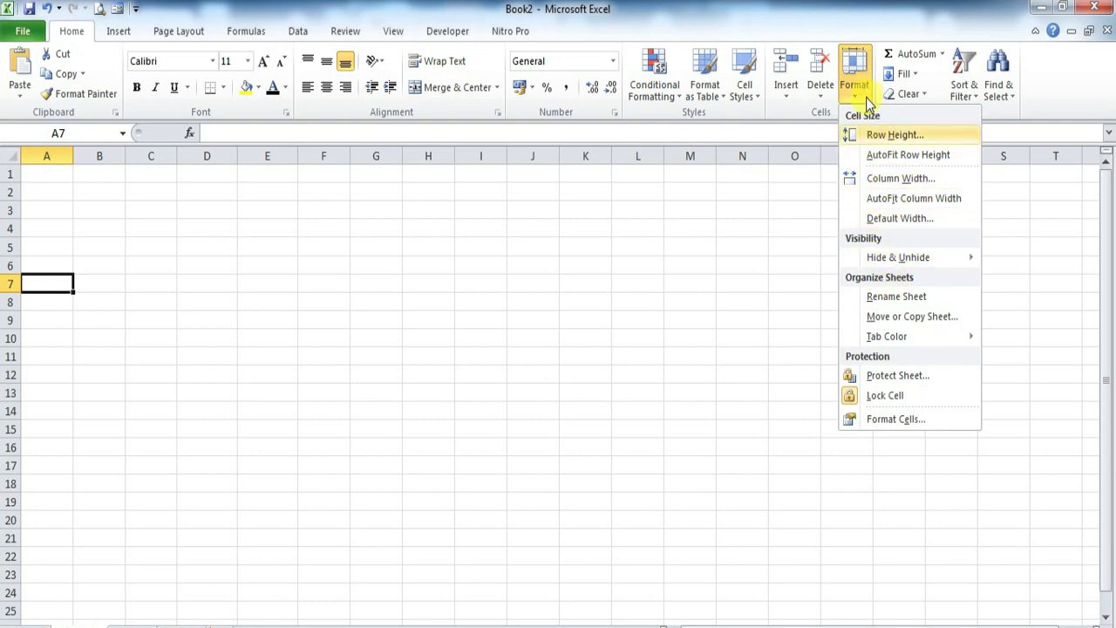
pyautogui.click(433, 281)
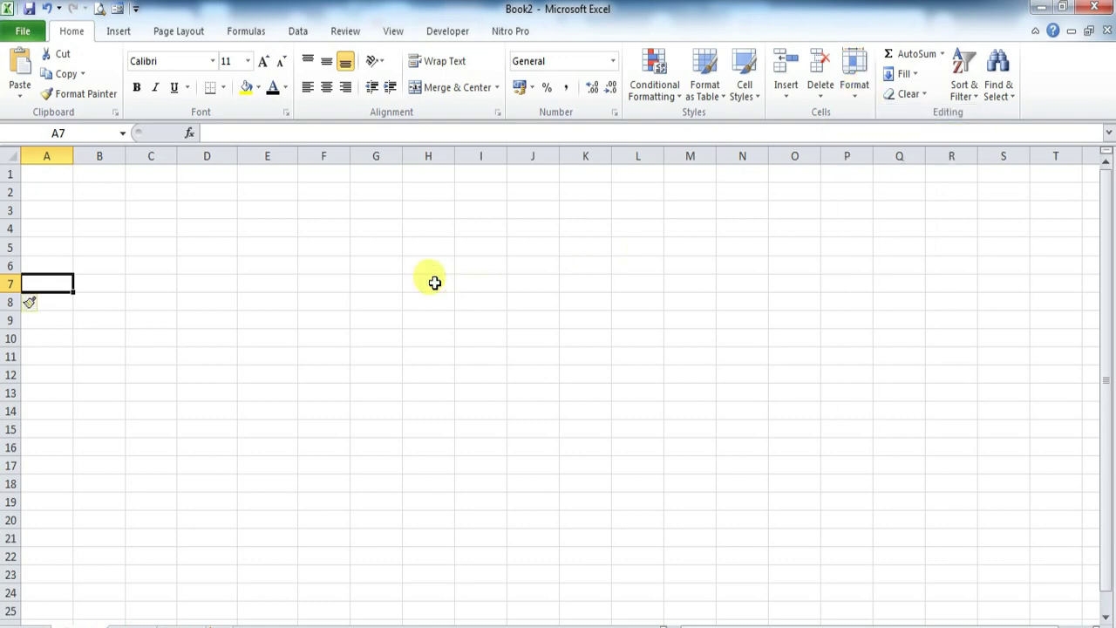
# Widen column D and select cell D5
pyautogui.click(210, 211)
pyautogui.moveTo(236, 153); pyautogui.dragTo(236, 153)
pyautogui.click(219, 246)
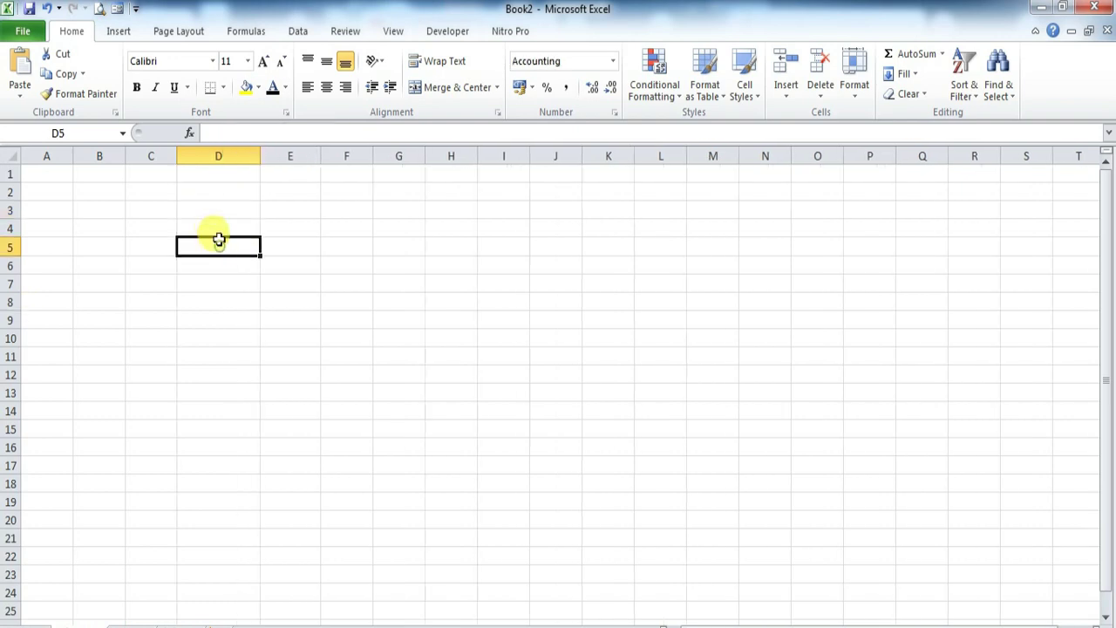
# Look over the AutoSum functions for cell D3, and fill the cell down from the one above
pyautogui.click(218, 209)
pyautogui.click(942, 54)
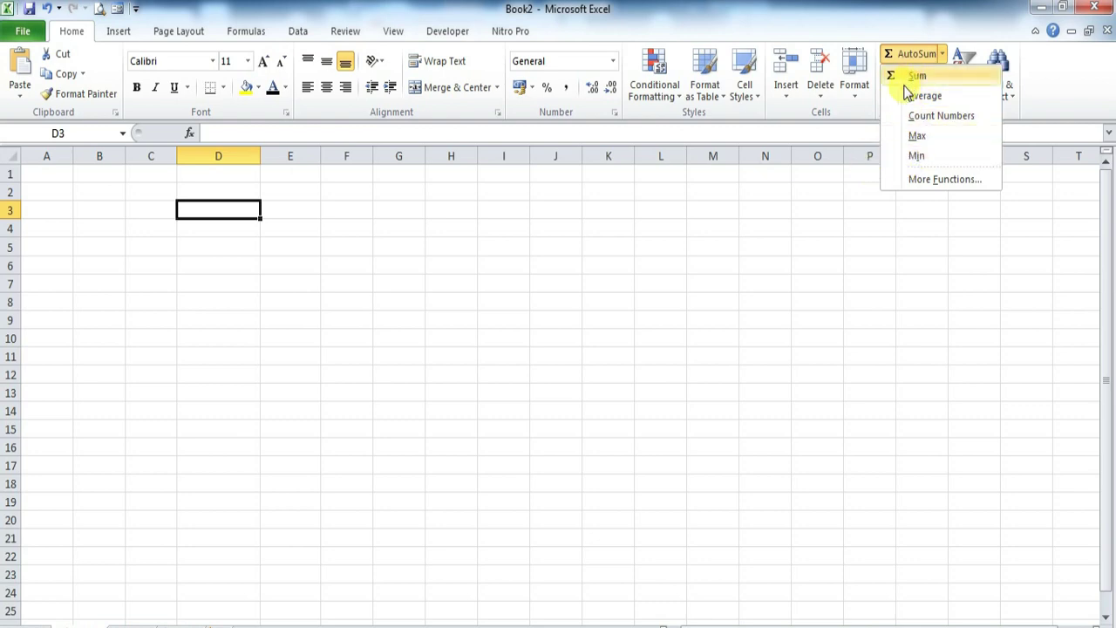
pyautogui.click(648, 351)
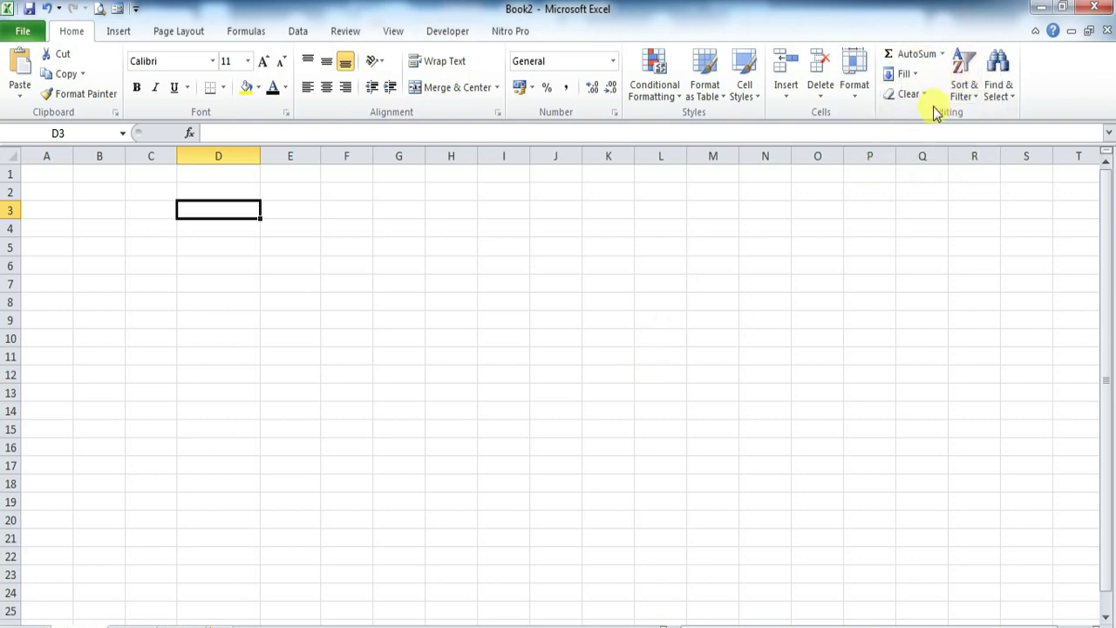
pyautogui.click(915, 75)
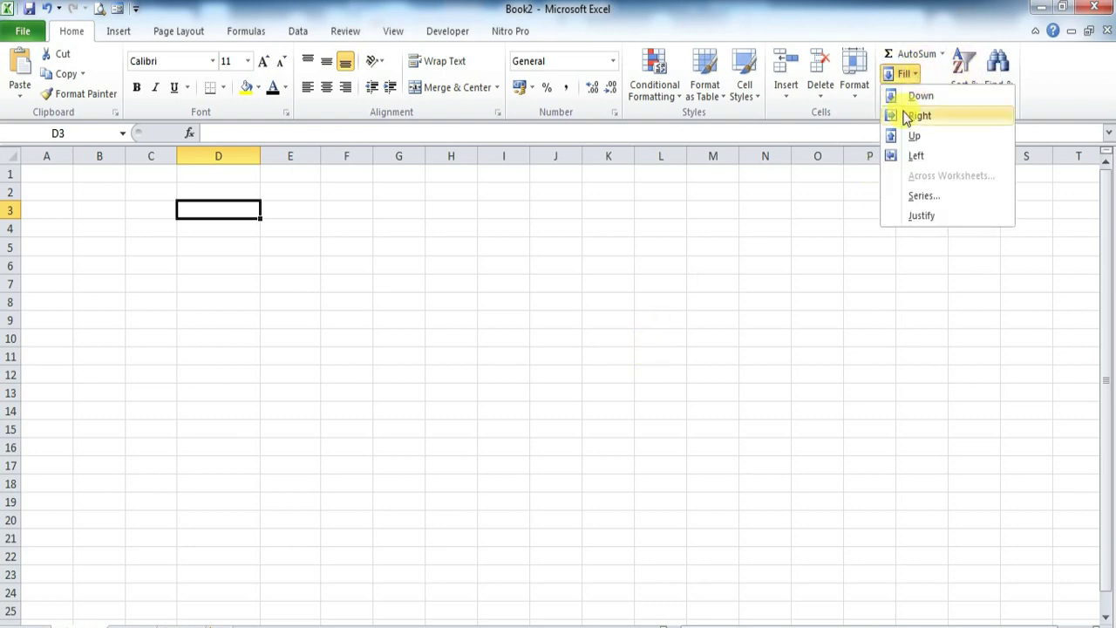
pyautogui.click(916, 96)
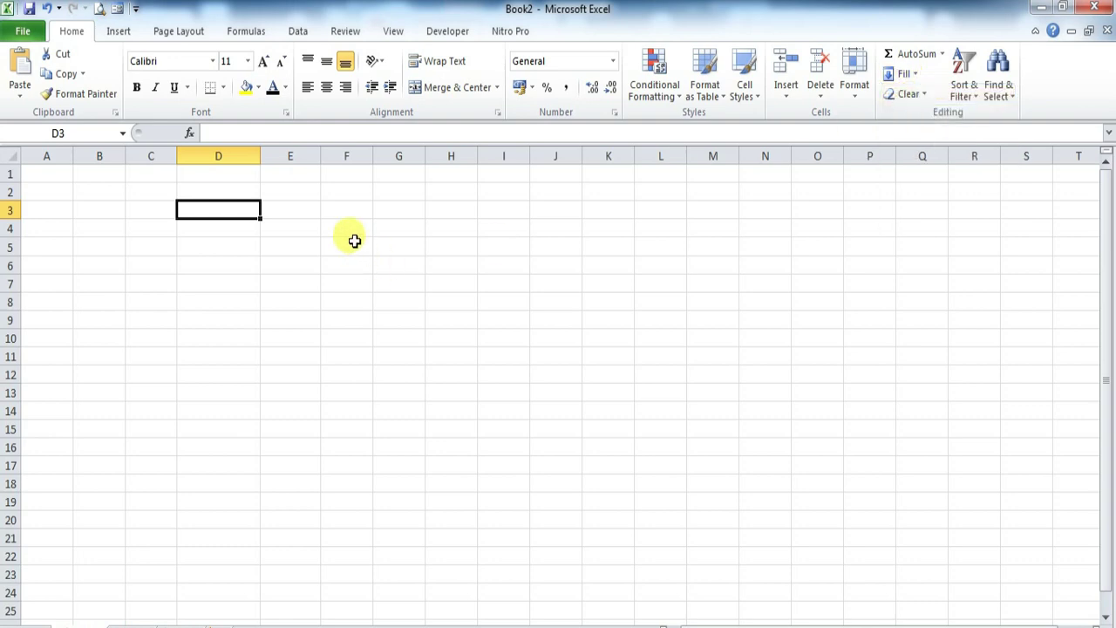
# View the Fill Series settings for cell E3 and close them without applying a series
pyautogui.click(291, 215)
pyautogui.click(909, 77)
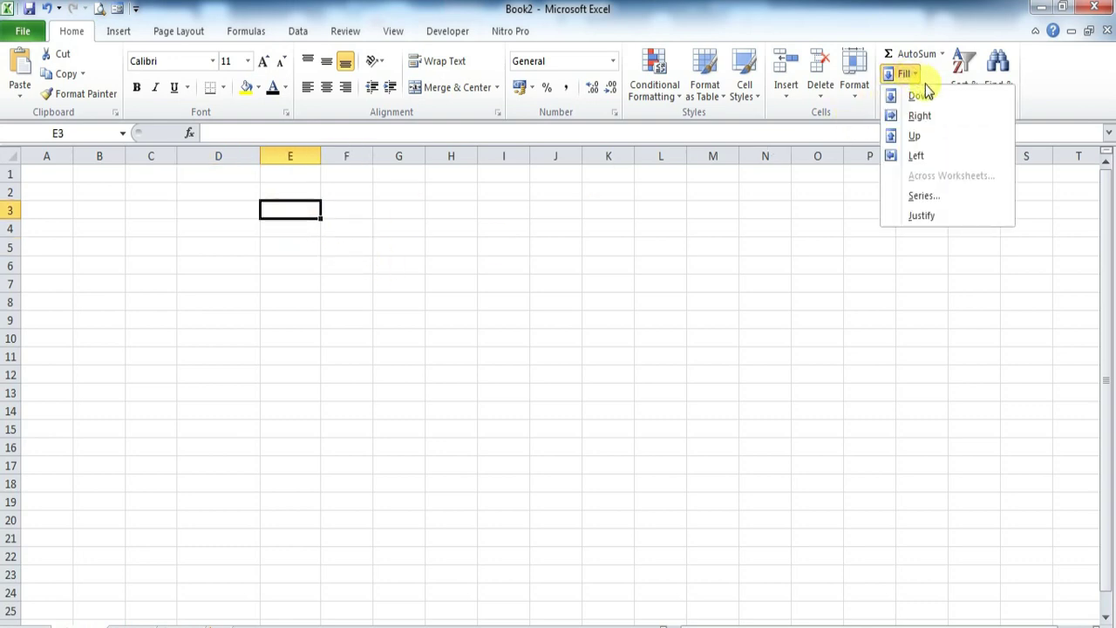
pyautogui.click(924, 197)
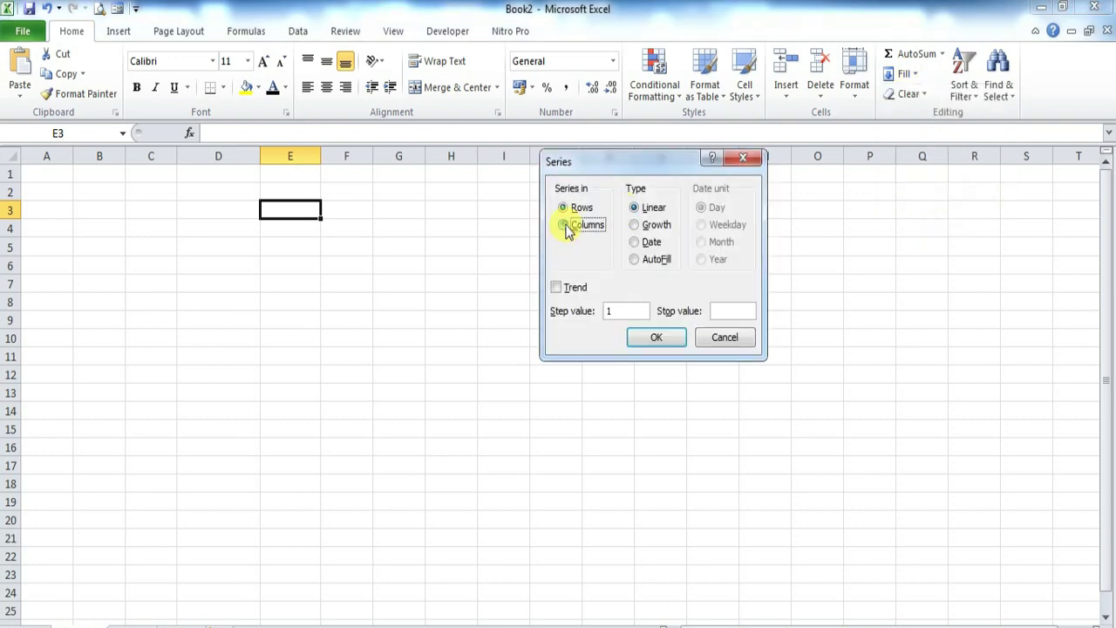
pyautogui.click(741, 158)
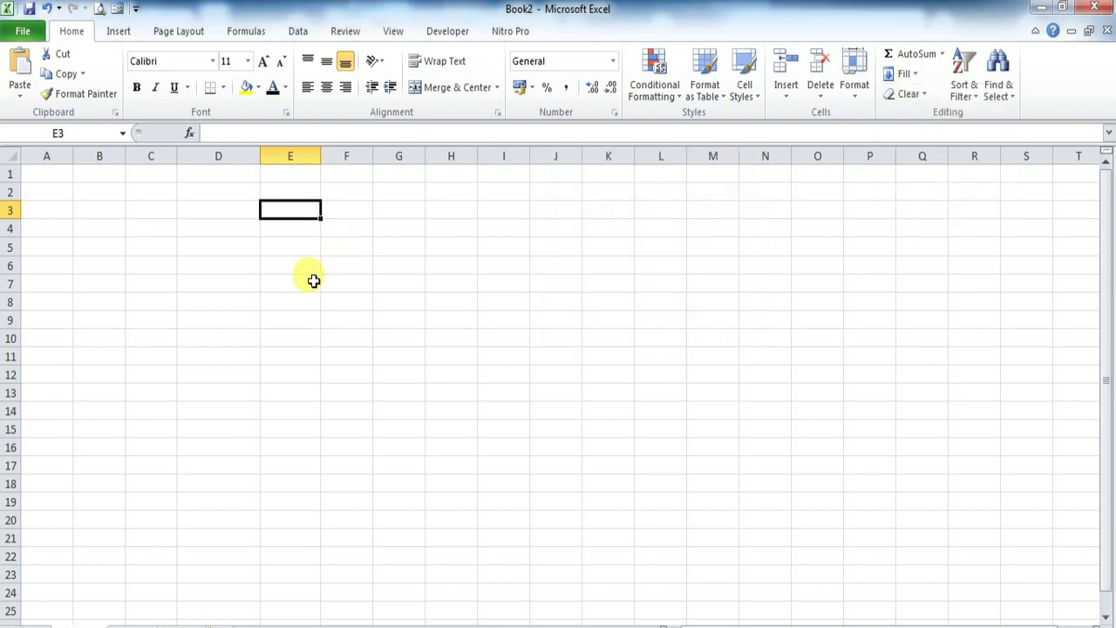
# Apply the Justify fill to cell E7 and look over the remaining Fill options
pyautogui.click(311, 280)
pyautogui.click(909, 75)
pyautogui.click(911, 77)
pyautogui.click(907, 75)
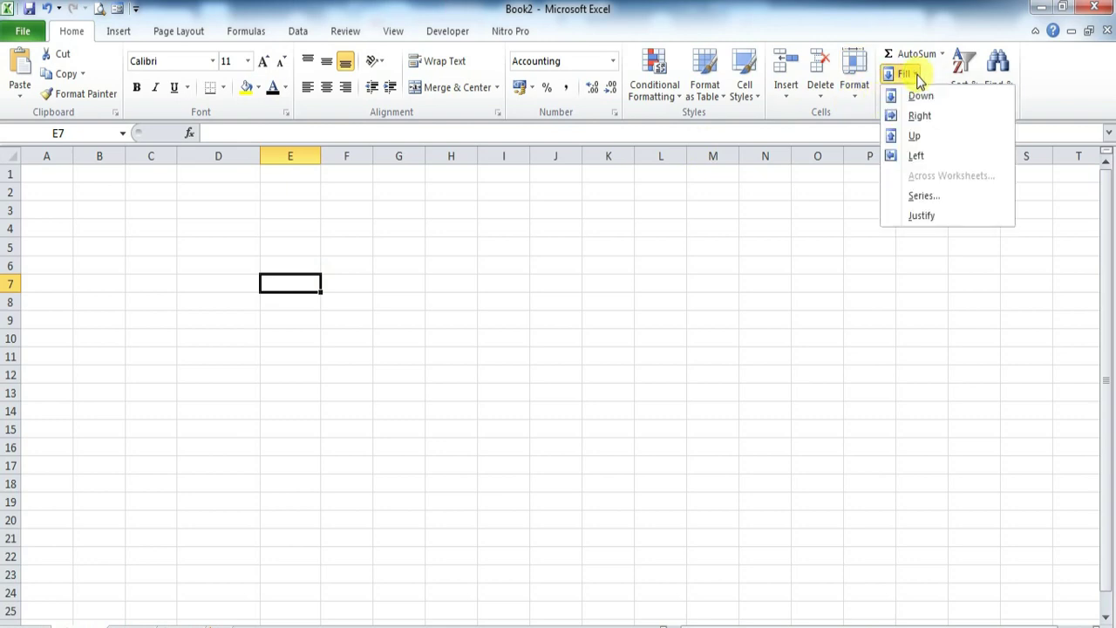
pyautogui.click(920, 217)
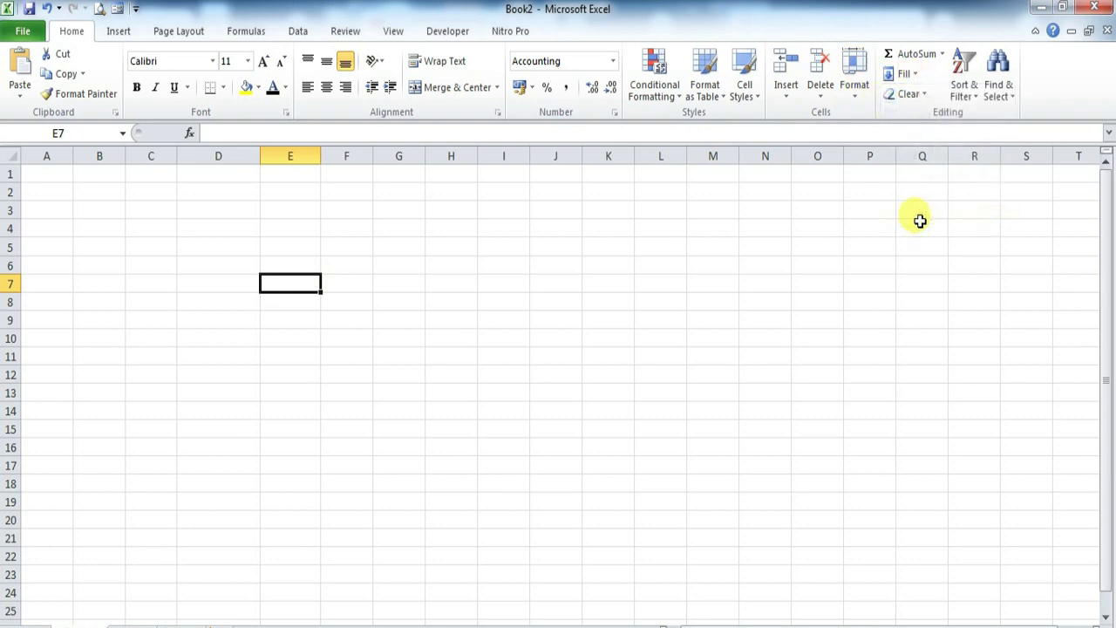
pyautogui.click(914, 94)
pyautogui.click(912, 74)
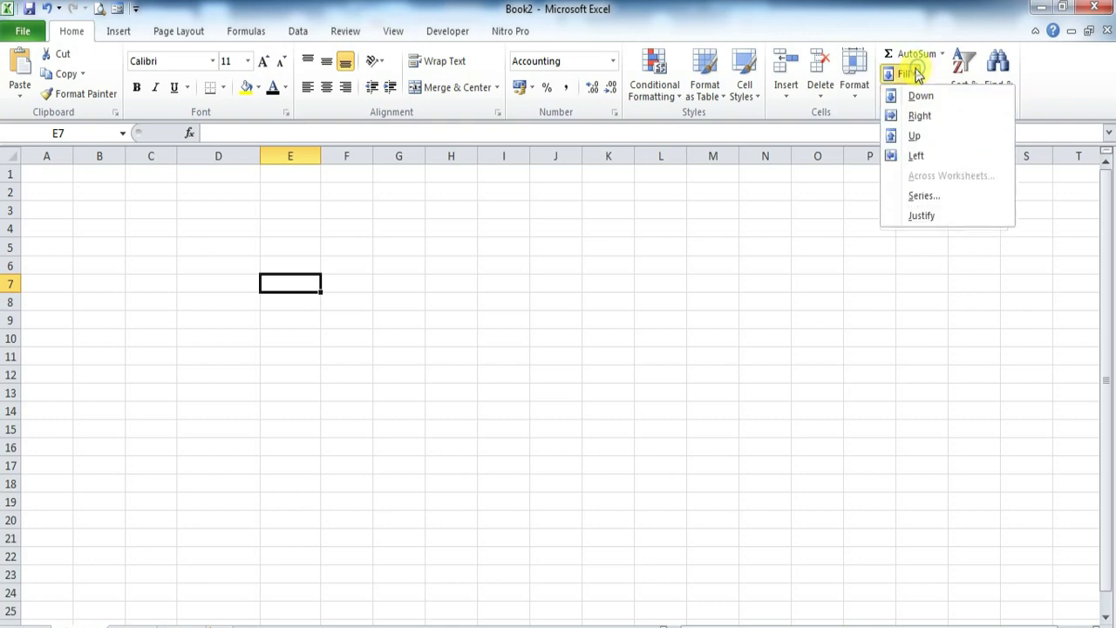
pyautogui.click(341, 330)
# Enter the numbers 1, 2 and 3 down column B in cells B3 to B5
pyautogui.click(108, 226)
pyautogui.click(96, 209)
pyautogui.write('1')
pyautogui.press('Return')
pyautogui.write('2')
pyautogui.press('Return')
pyautogui.write('3')
pyautogui.press('Return')
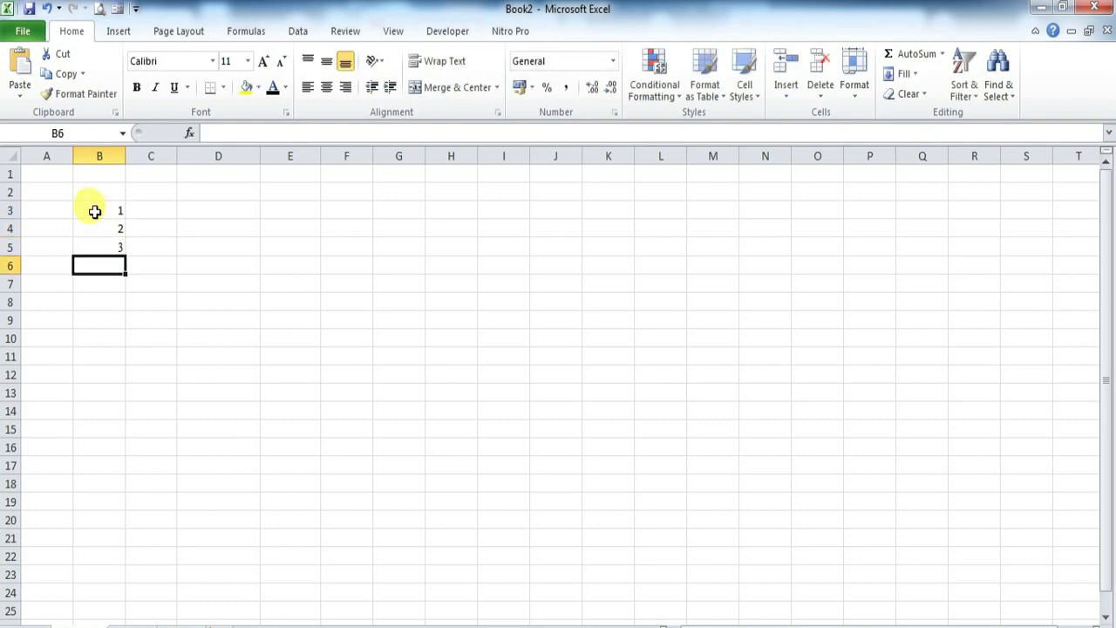
# Delete the number 3 from cell B5
pyautogui.click(126, 244)
pyautogui.click(116, 248)
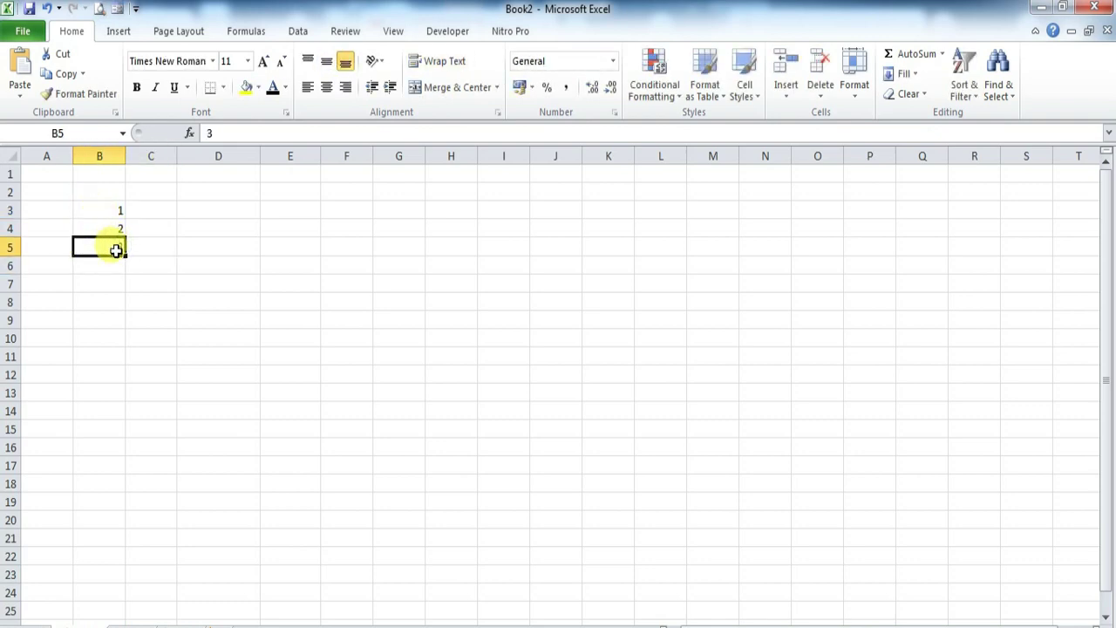
pyautogui.press('Delete')
# Select cells B3 to B4 and open the Fill Series settings for them
pyautogui.moveTo(120, 212); pyautogui.dragTo(119, 228)
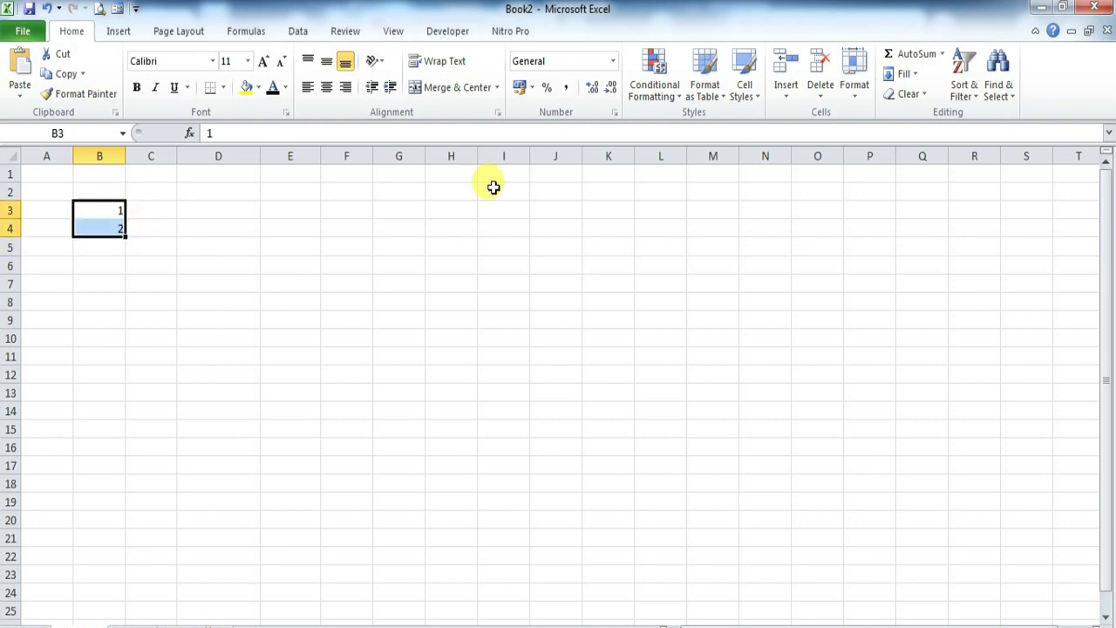
pyautogui.click(909, 74)
pyautogui.click(928, 195)
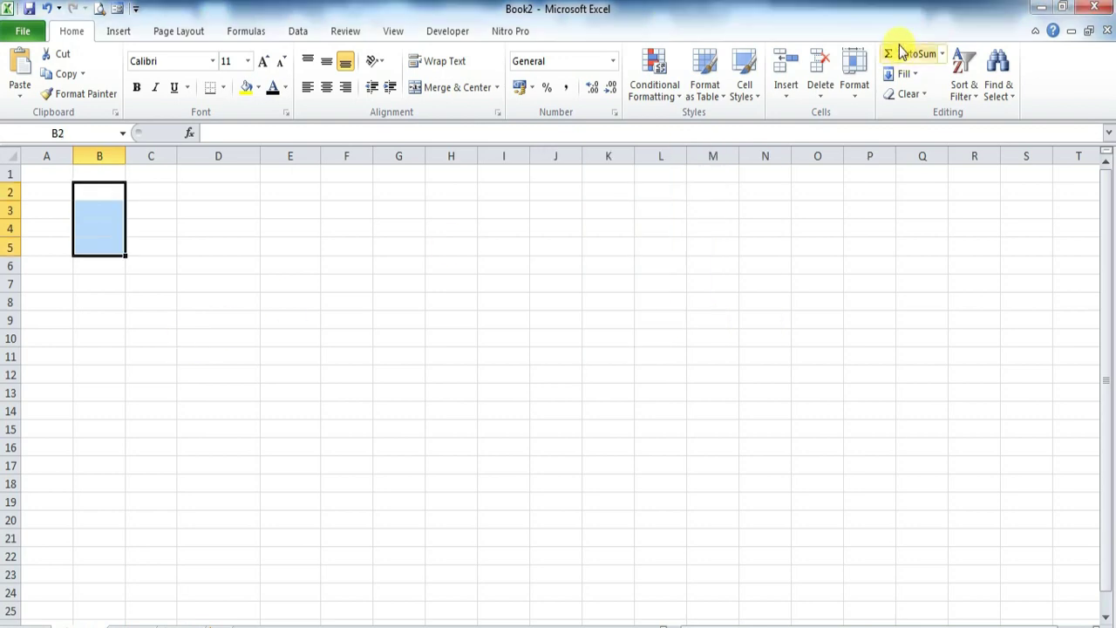
# Look over the Clear options, and view the Sort & Filter options for cells B5 to E5
pyautogui.click(921, 94)
pyautogui.click(924, 96)
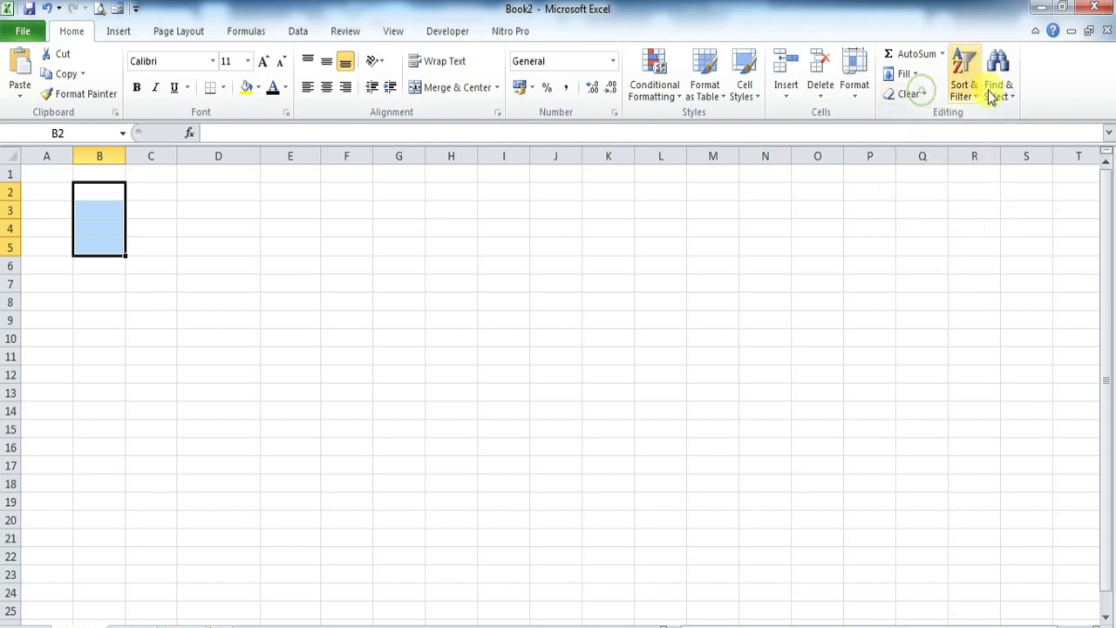
pyautogui.click(344, 286)
pyautogui.click(127, 248)
pyautogui.moveTo(110, 252); pyautogui.dragTo(306, 248)
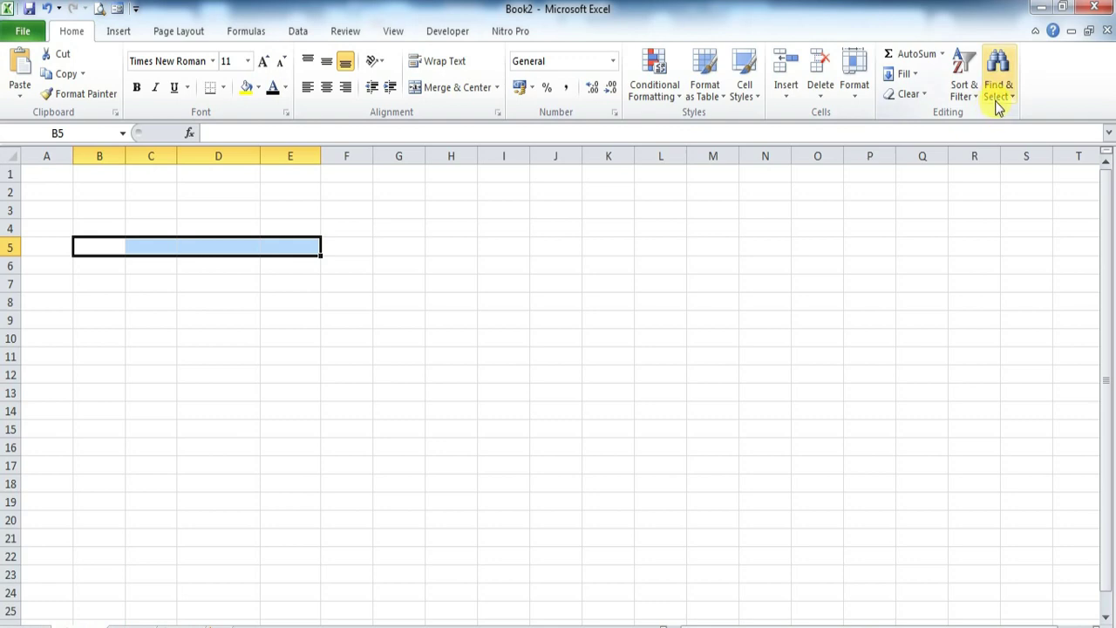
pyautogui.click(968, 98)
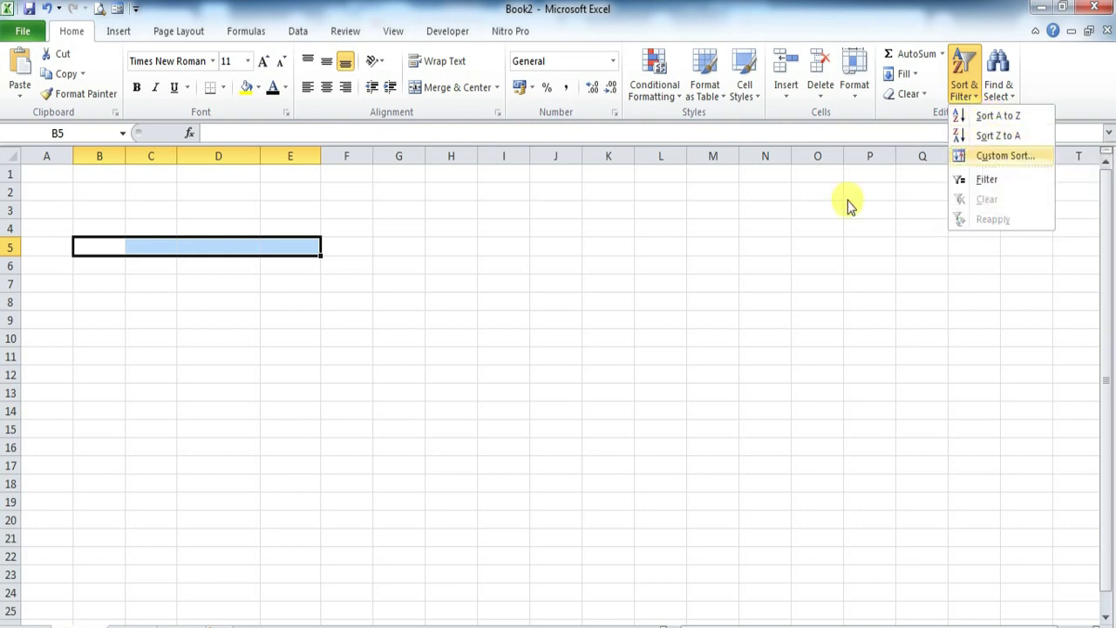
# Turn on Filter for cells D6 to F6
pyautogui.click(349, 277)
pyautogui.click(100, 282)
pyautogui.moveTo(106, 247); pyautogui.dragTo(403, 244)
pyautogui.click(346, 320)
pyautogui.moveTo(147, 266); pyautogui.dragTo(292, 285)
pyautogui.moveTo(202, 271); pyautogui.dragTo(349, 266)
pyautogui.click(975, 91)
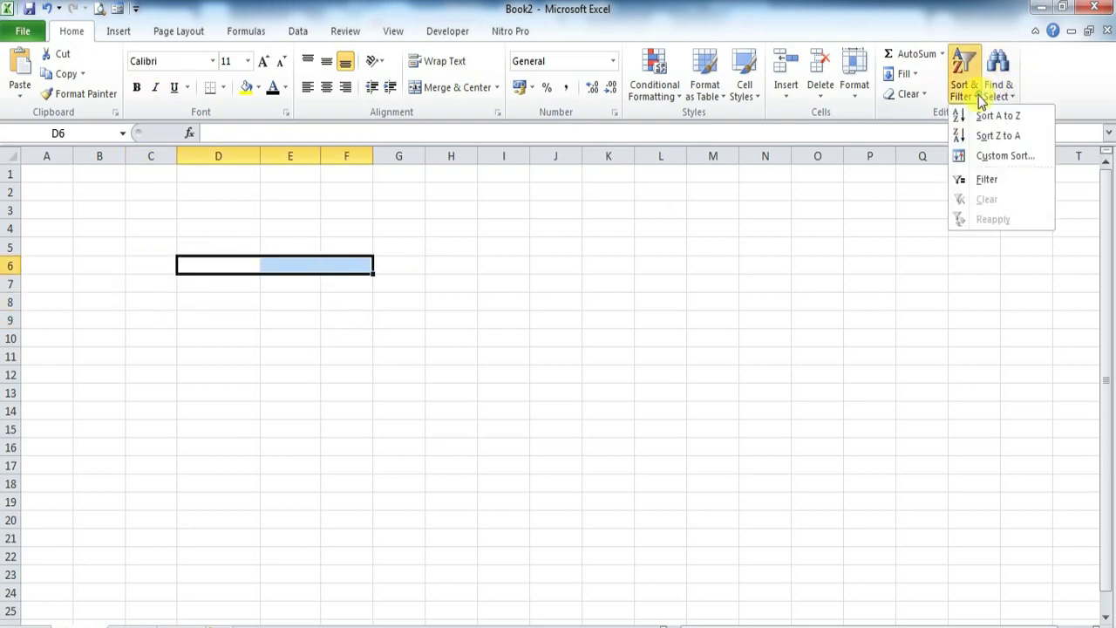
pyautogui.click(989, 184)
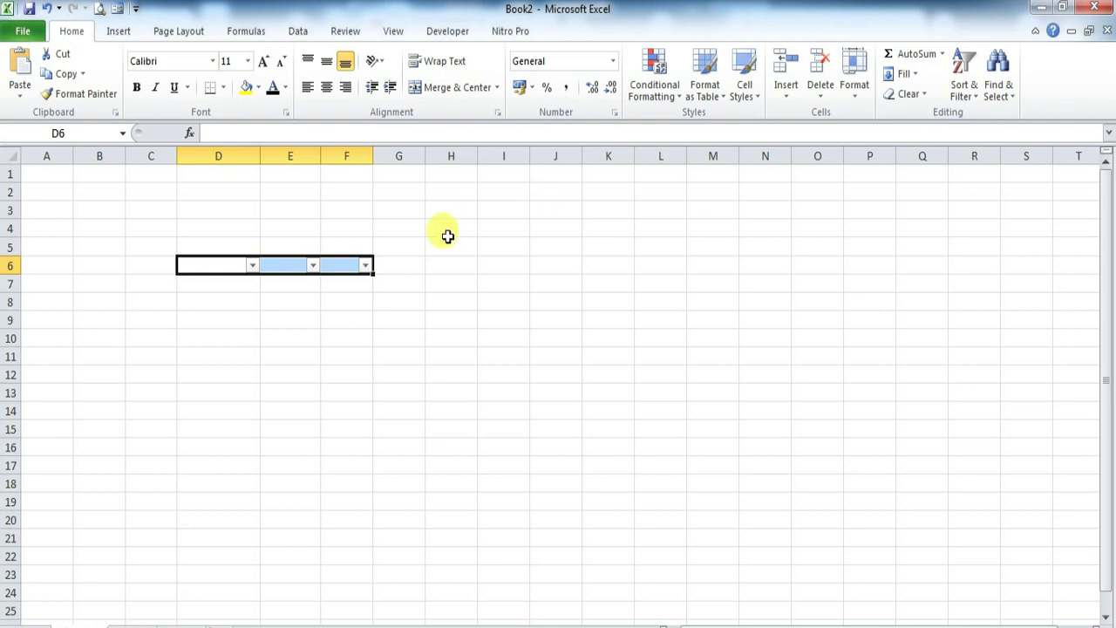
# Examine the filter options of cell D6, tick Select All, and close the list without applying it
pyautogui.click(229, 267)
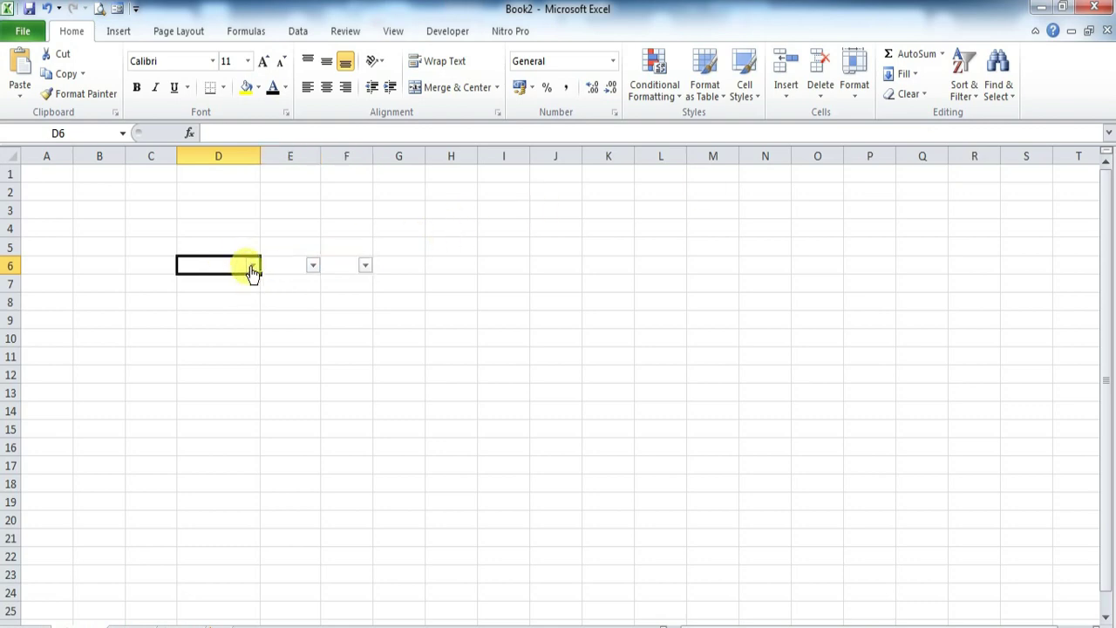
pyautogui.click(252, 265)
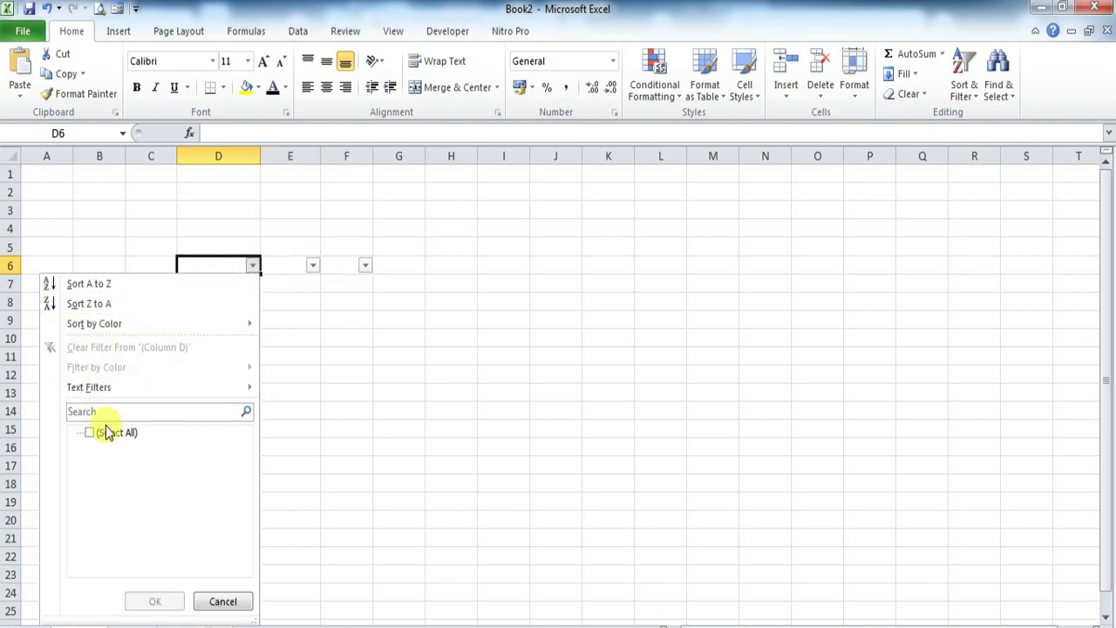
pyautogui.click(89, 432)
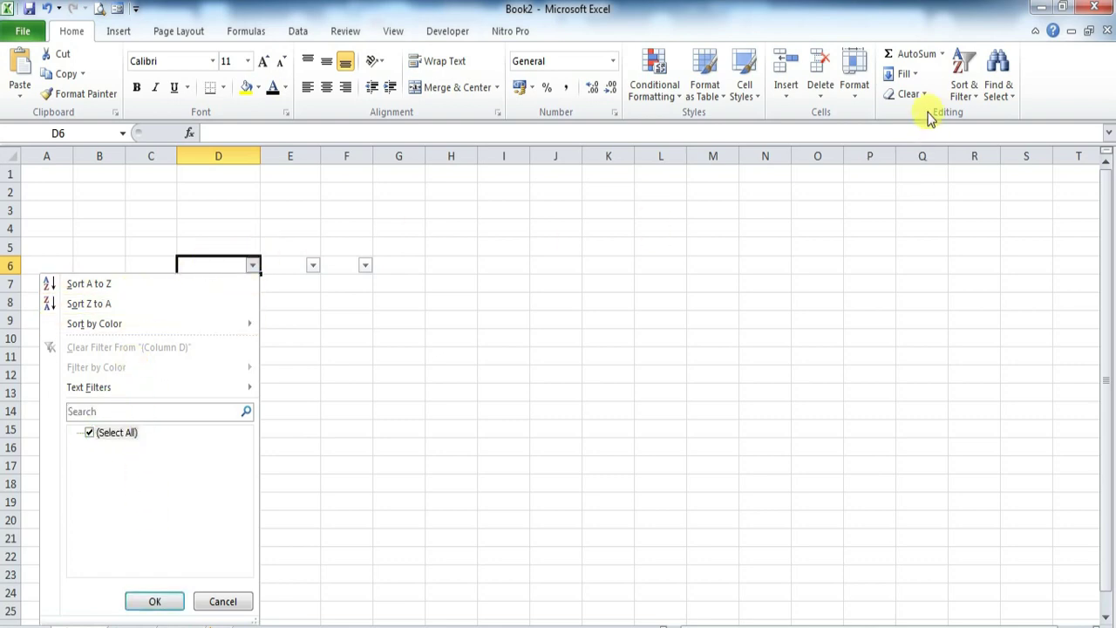
pyautogui.moveTo(135, 333)
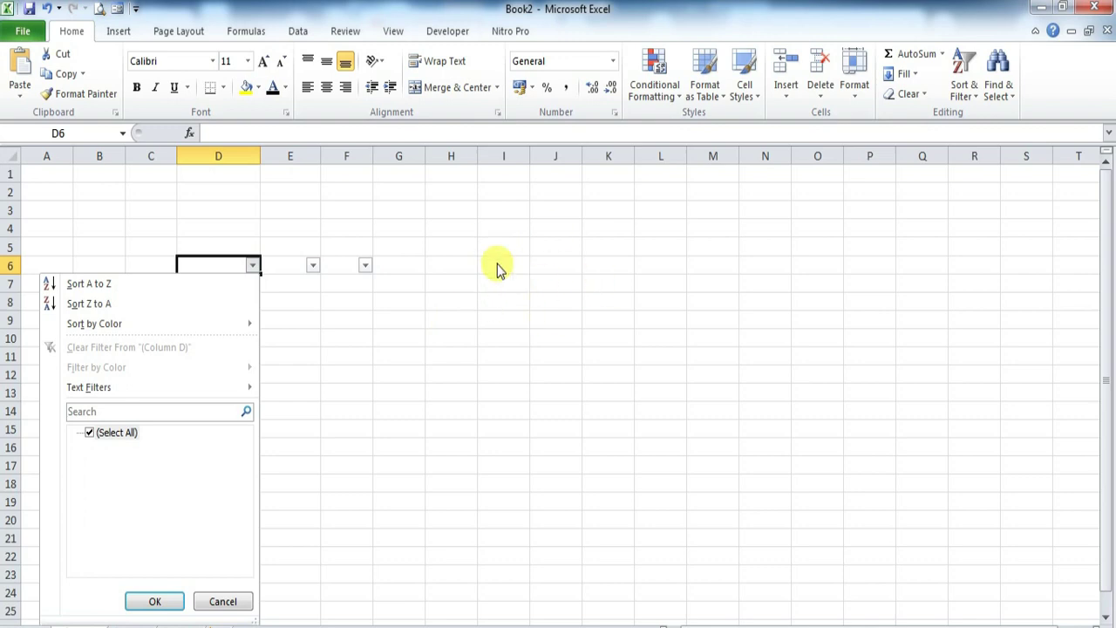
pyautogui.click(490, 219)
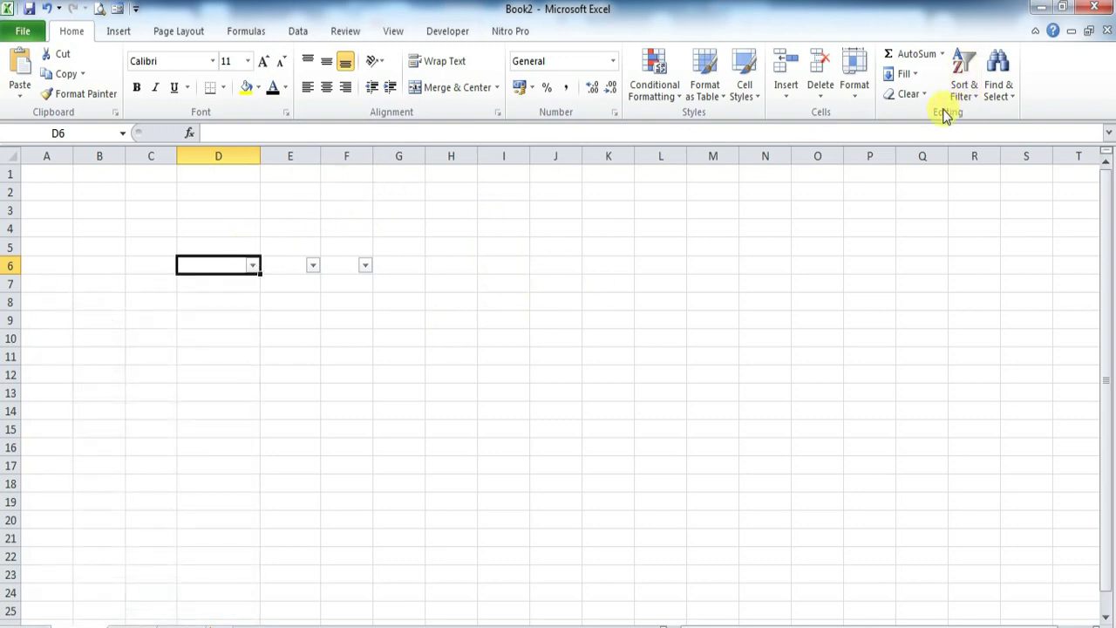
# Examine the filter options of cells E6 and F6, ticking Select All for column E without applying it
pyautogui.click(968, 96)
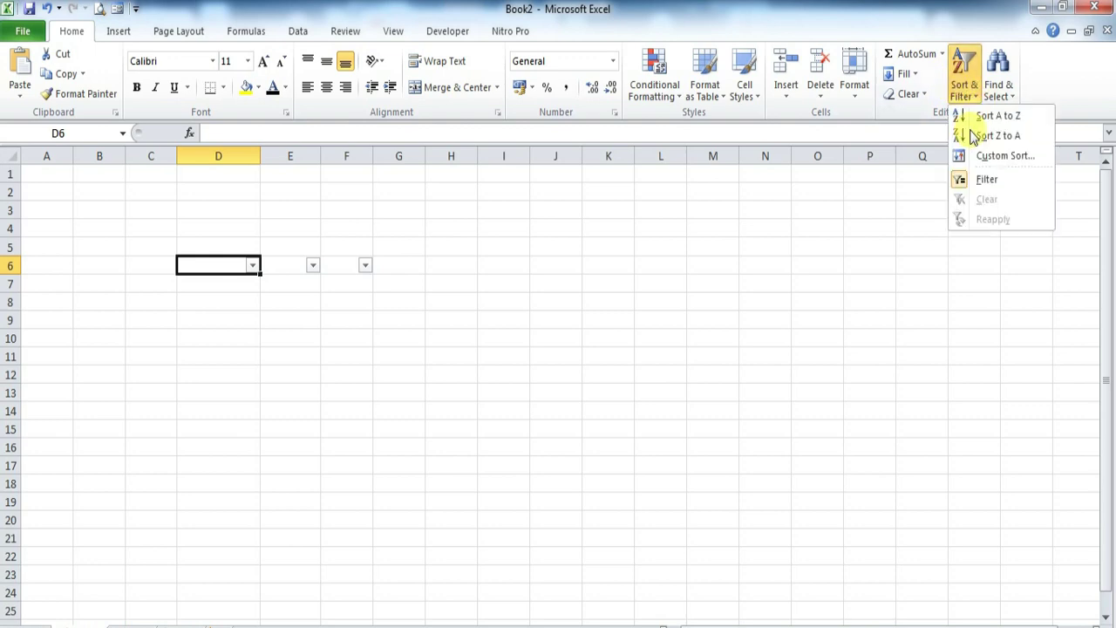
pyautogui.click(310, 266)
pyautogui.click(310, 266)
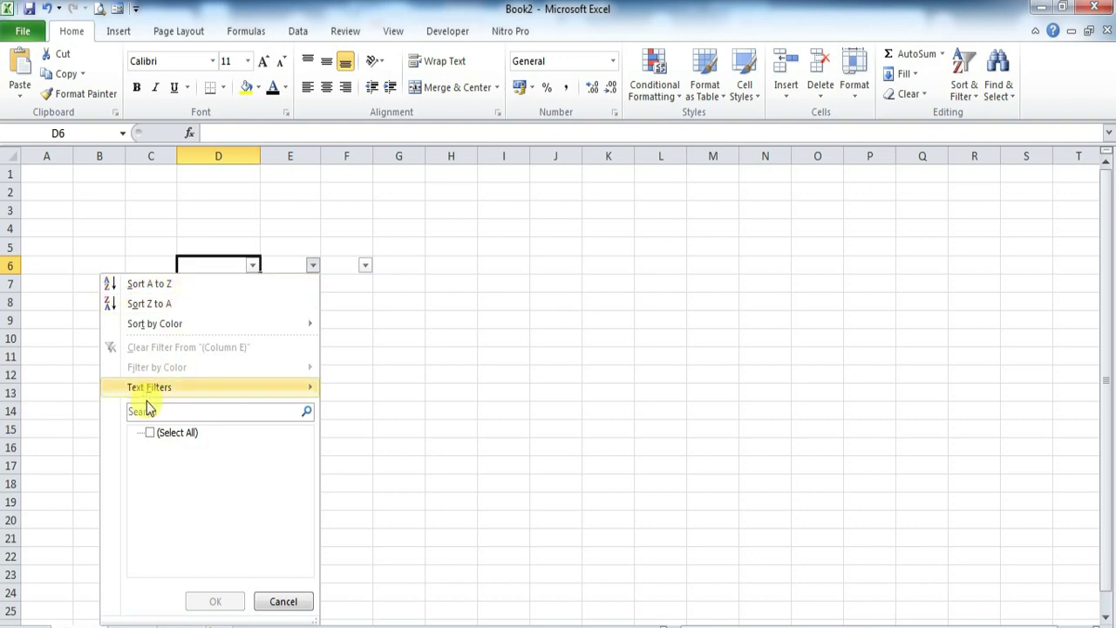
pyautogui.click(150, 433)
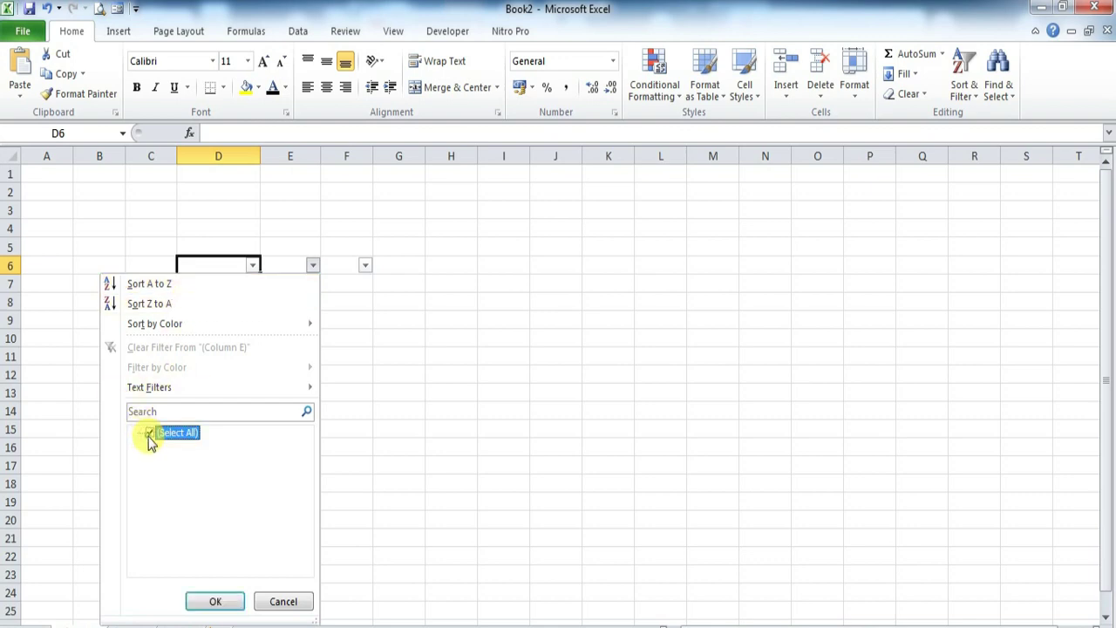
pyautogui.click(366, 265)
pyautogui.click(365, 265)
pyautogui.click(469, 263)
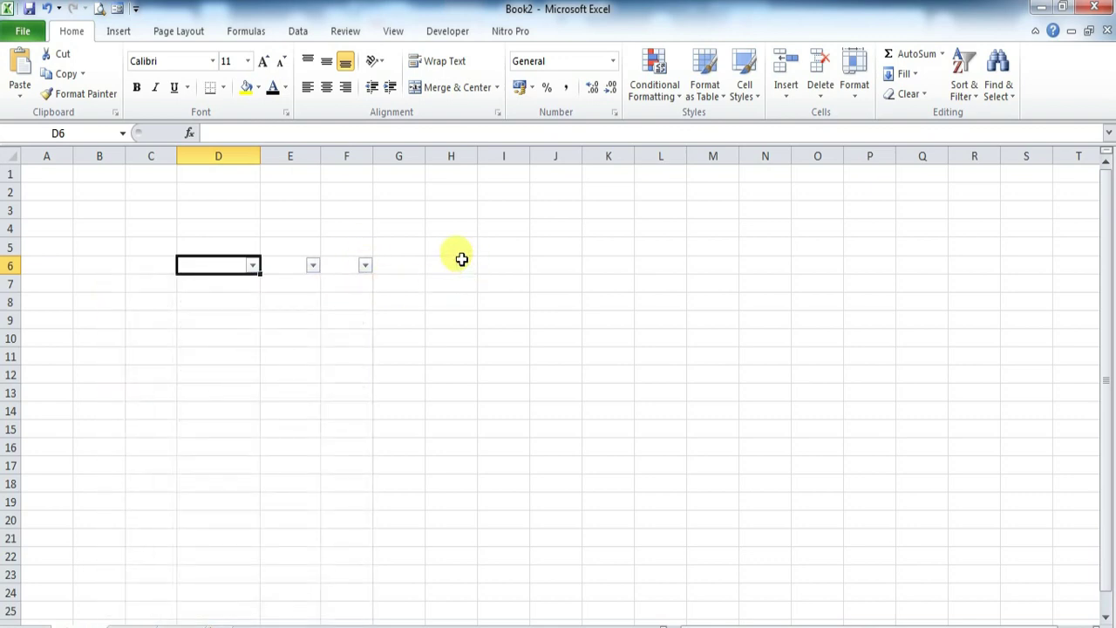
# Turn off the filter on cells D6 to F6 and select cell I7
pyautogui.moveTo(204, 266); pyautogui.dragTo(361, 254)
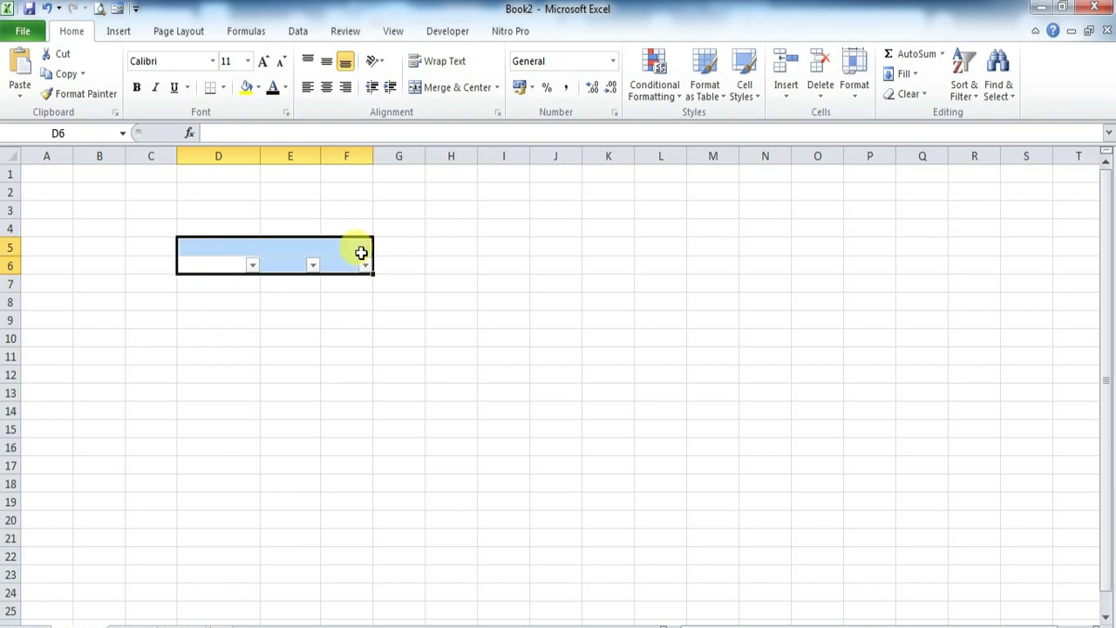
pyautogui.hotkey('ctrl', 'shift', 'l')
pyautogui.click(513, 284)
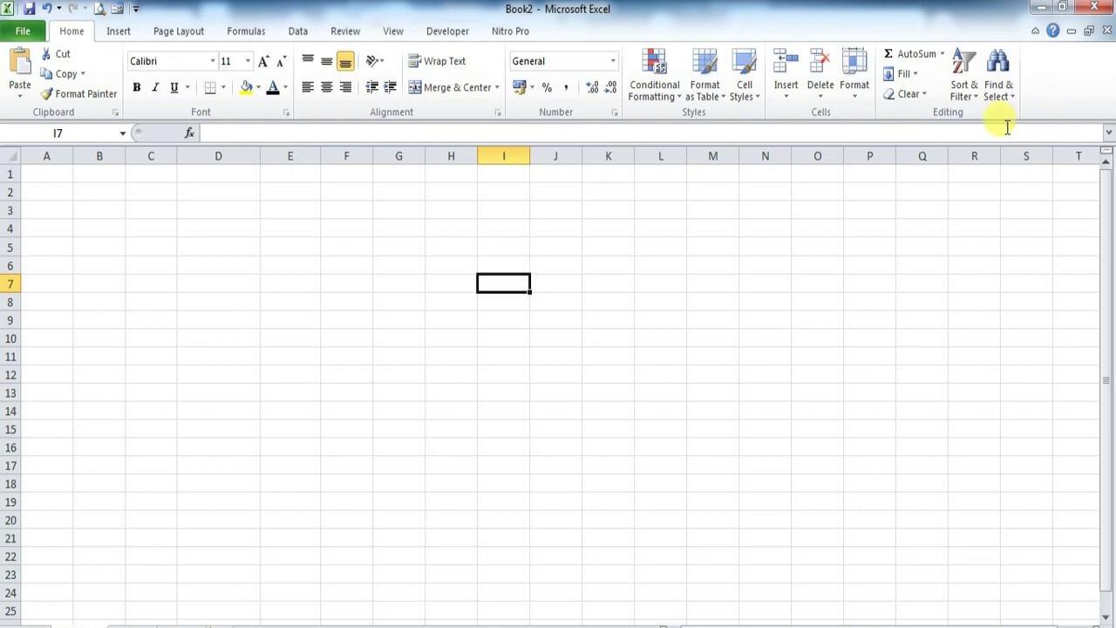
pyautogui.click(968, 98)
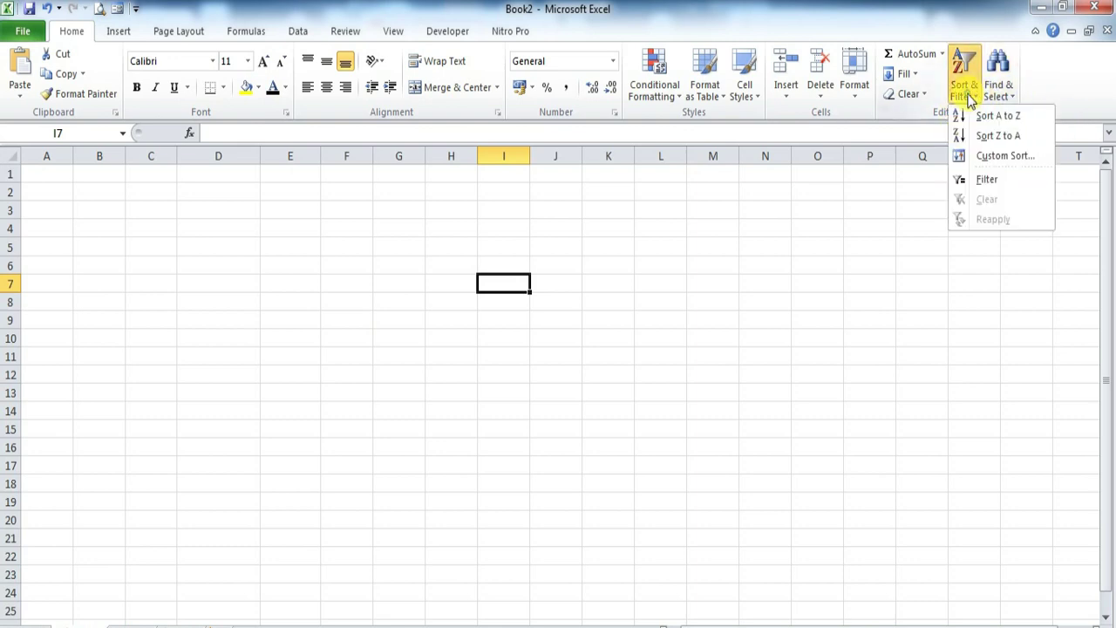
pyautogui.click(779, 265)
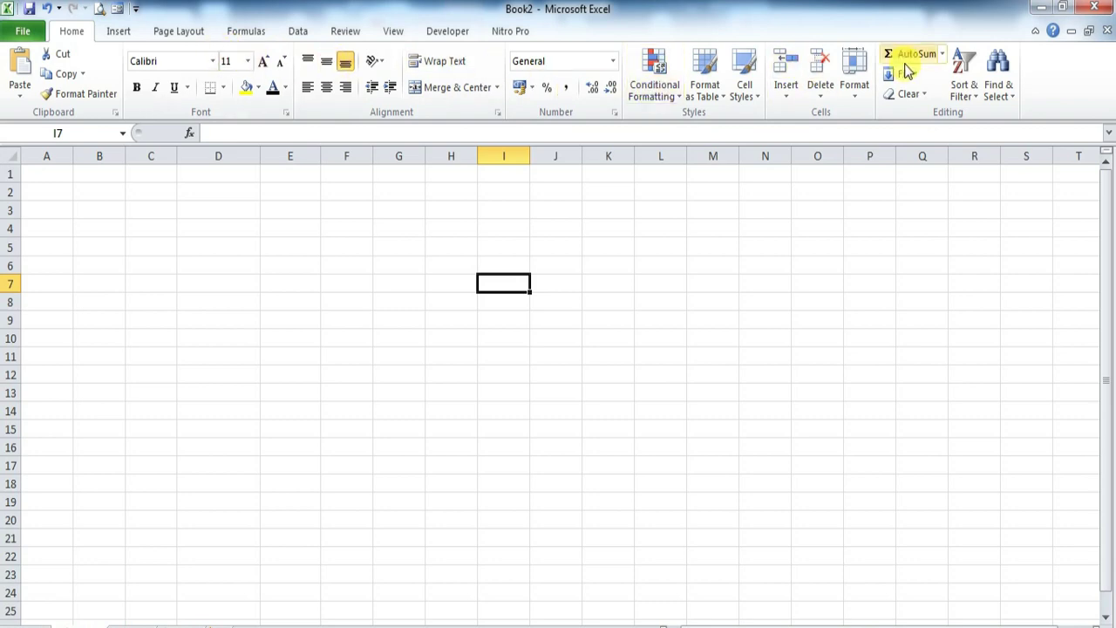
pyautogui.click(224, 88)
pyautogui.click(225, 87)
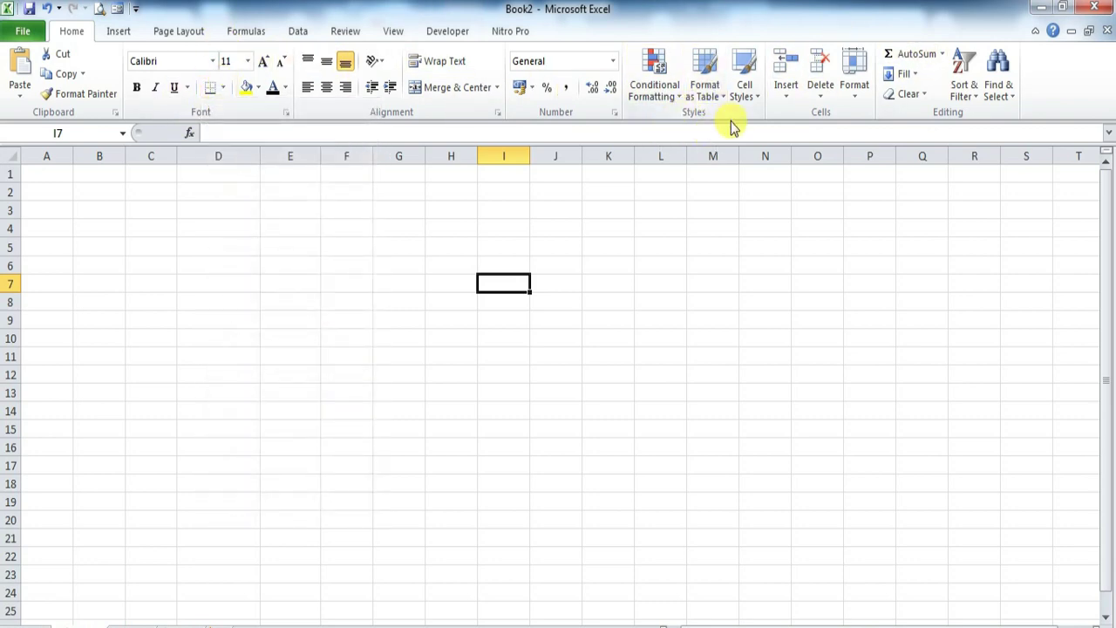
pyautogui.click(715, 97)
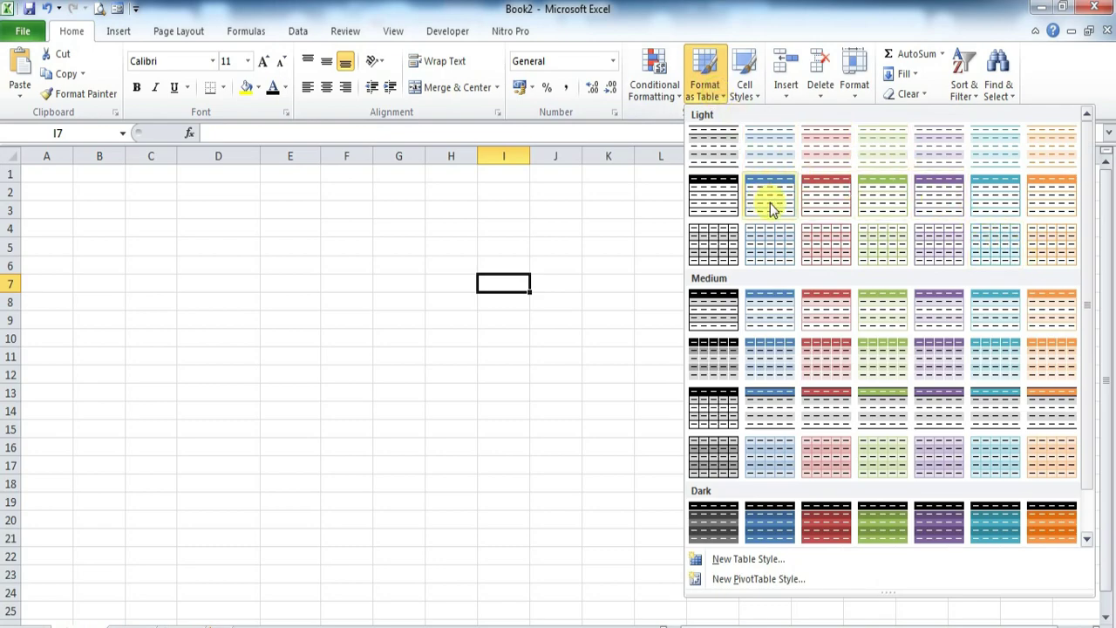
pyautogui.click(597, 230)
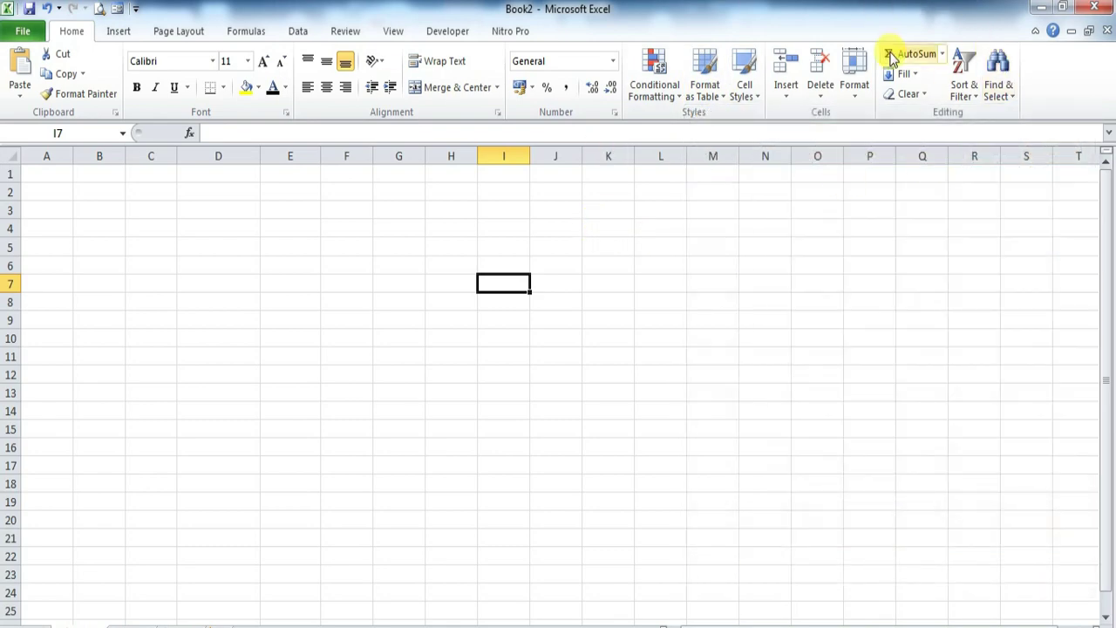
pyautogui.click(913, 58)
pyautogui.click(671, 245)
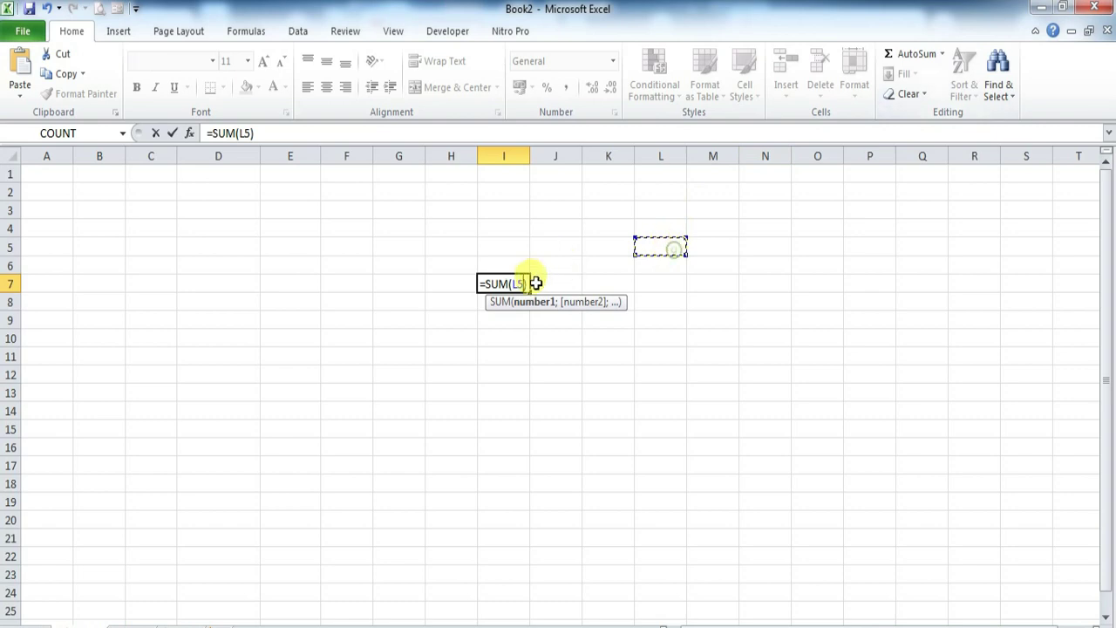
pyautogui.moveTo(528, 279); pyautogui.dragTo(468, 283)
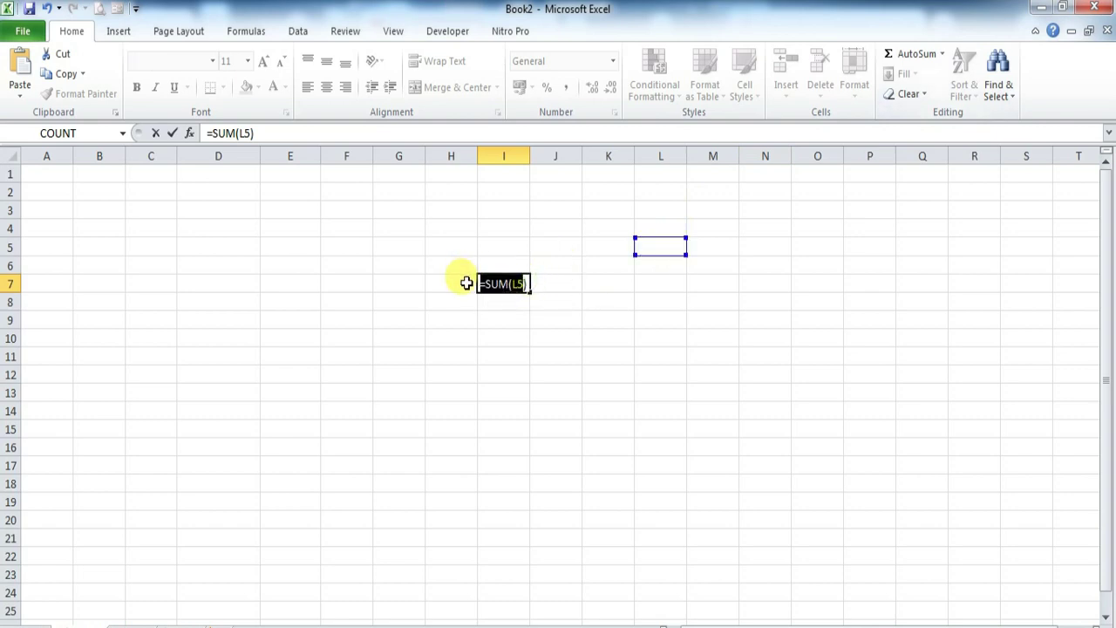
pyautogui.press('Escape')
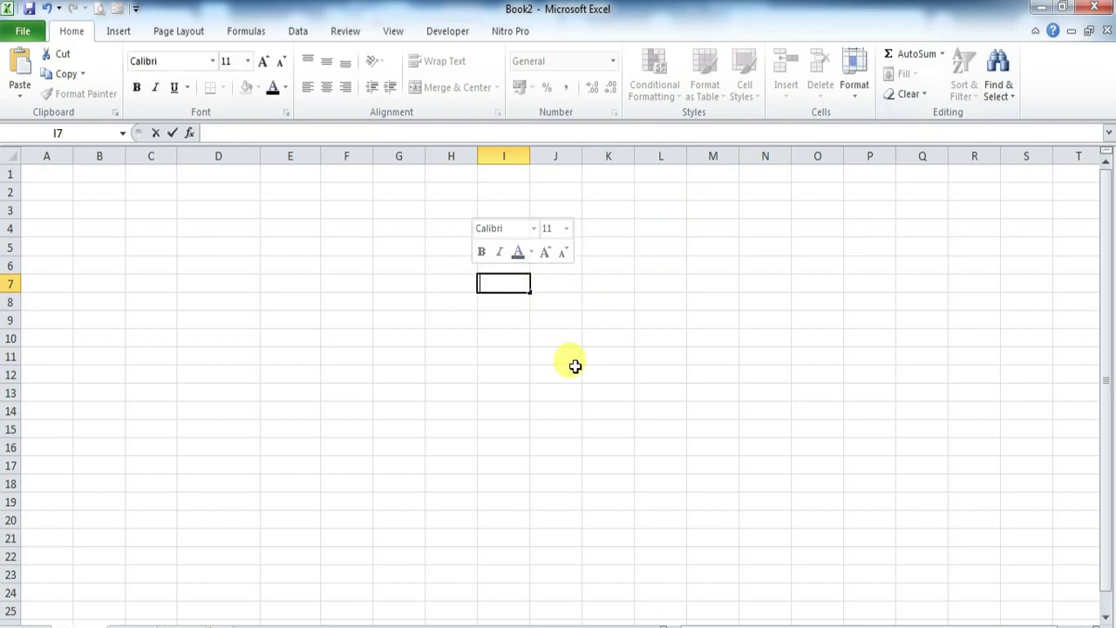
pyautogui.click(575, 369)
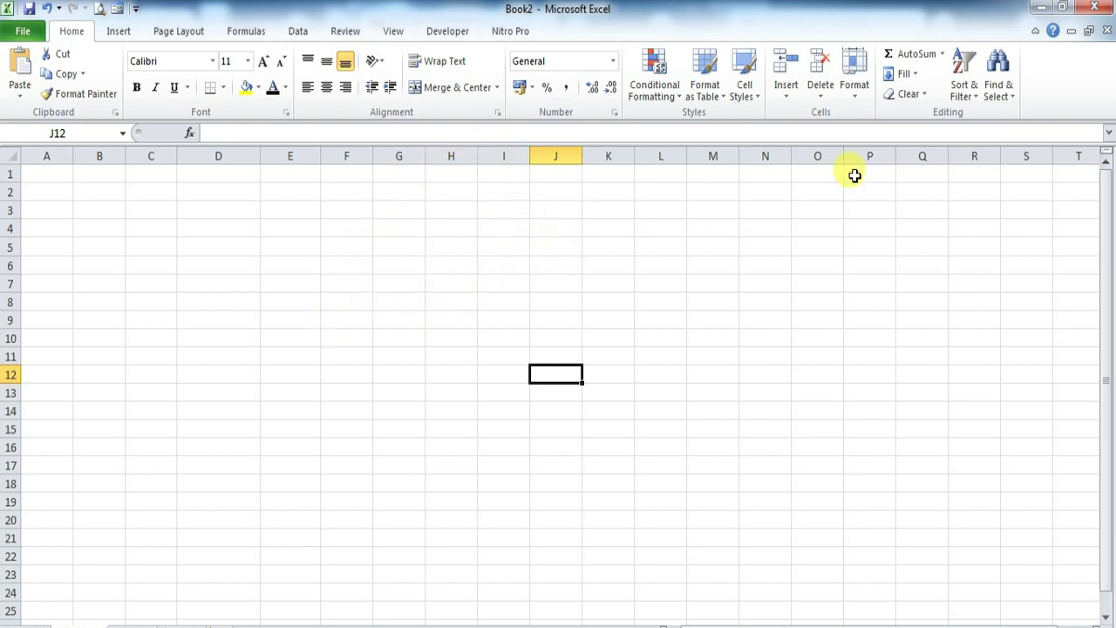
# Open the Insert Function dialog for cell J12 and examine the descriptions of SUM, AVERAGE, IF, HYPERLINK, MAX and SIN
pyautogui.click(117, 31)
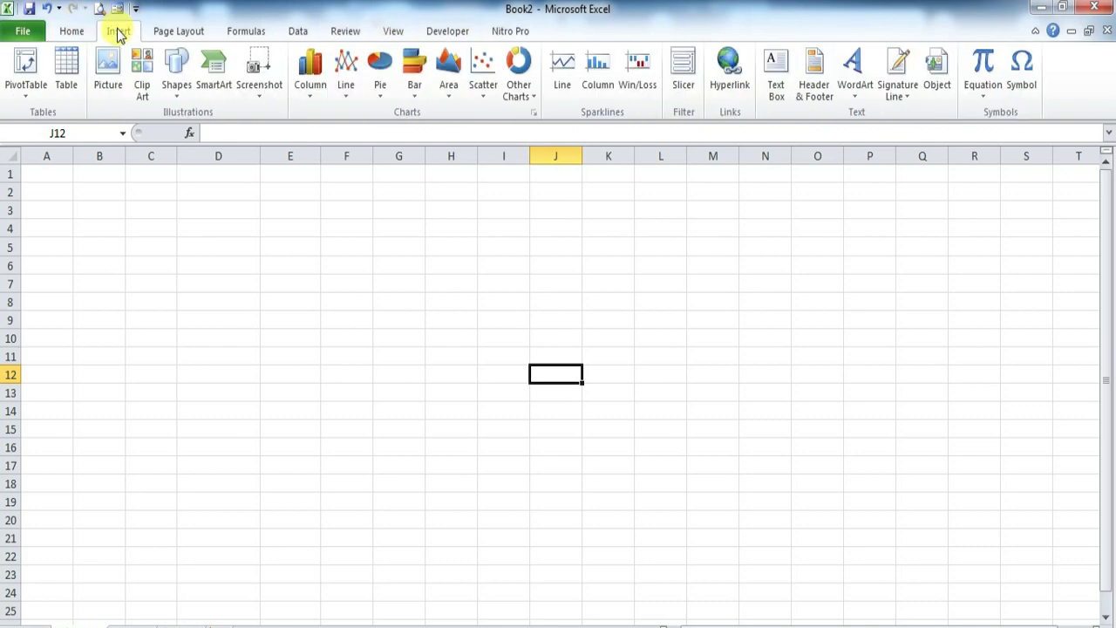
pyautogui.click(201, 32)
pyautogui.click(234, 35)
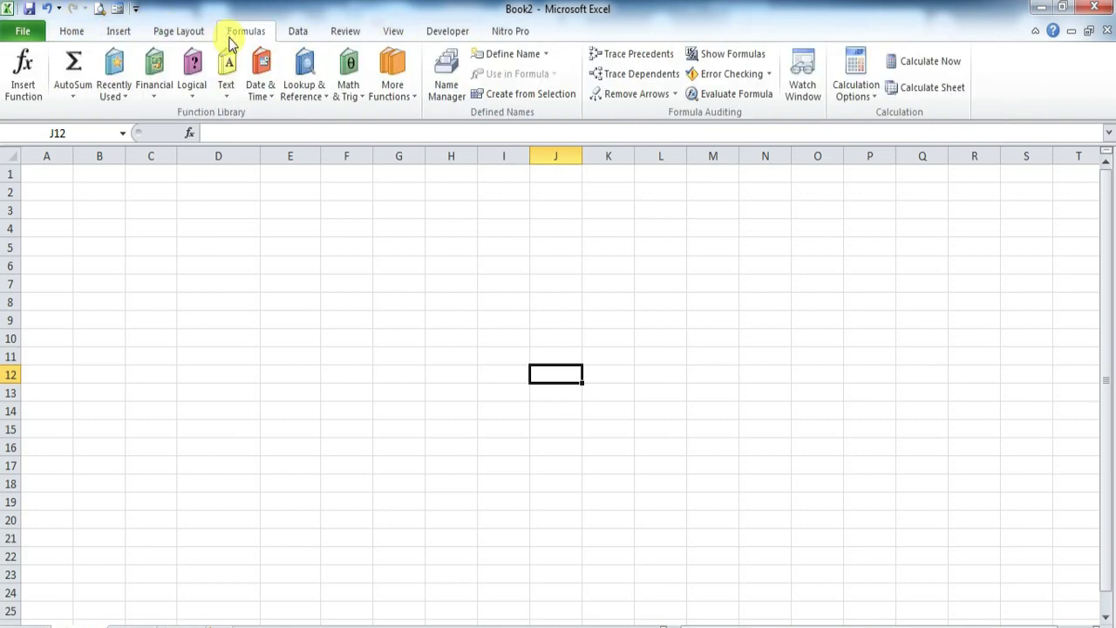
pyautogui.click(74, 94)
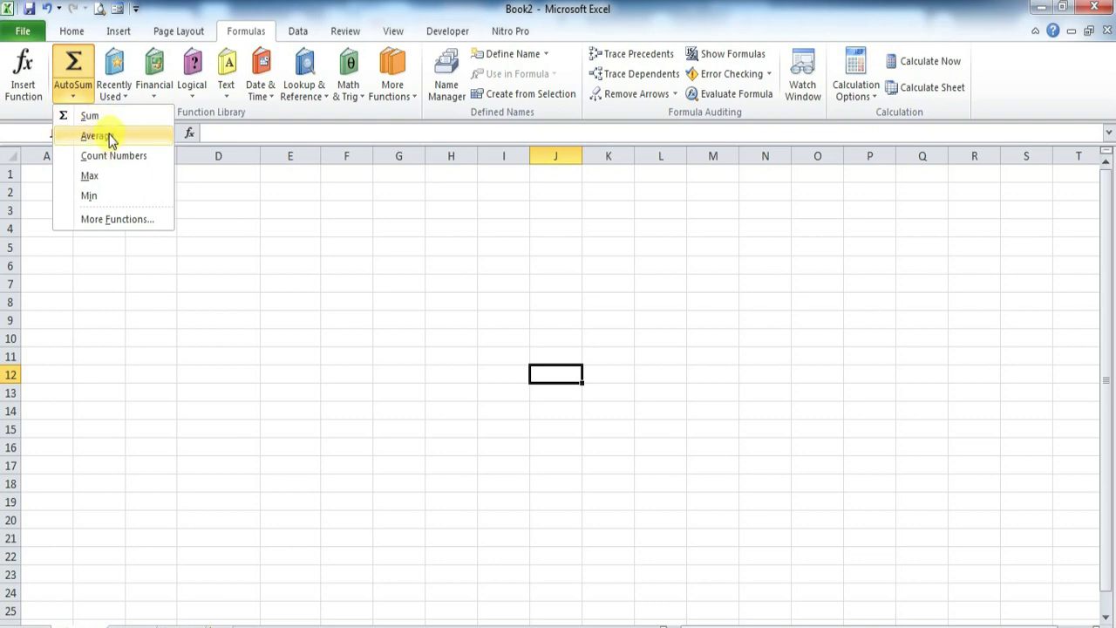
pyautogui.click(107, 221)
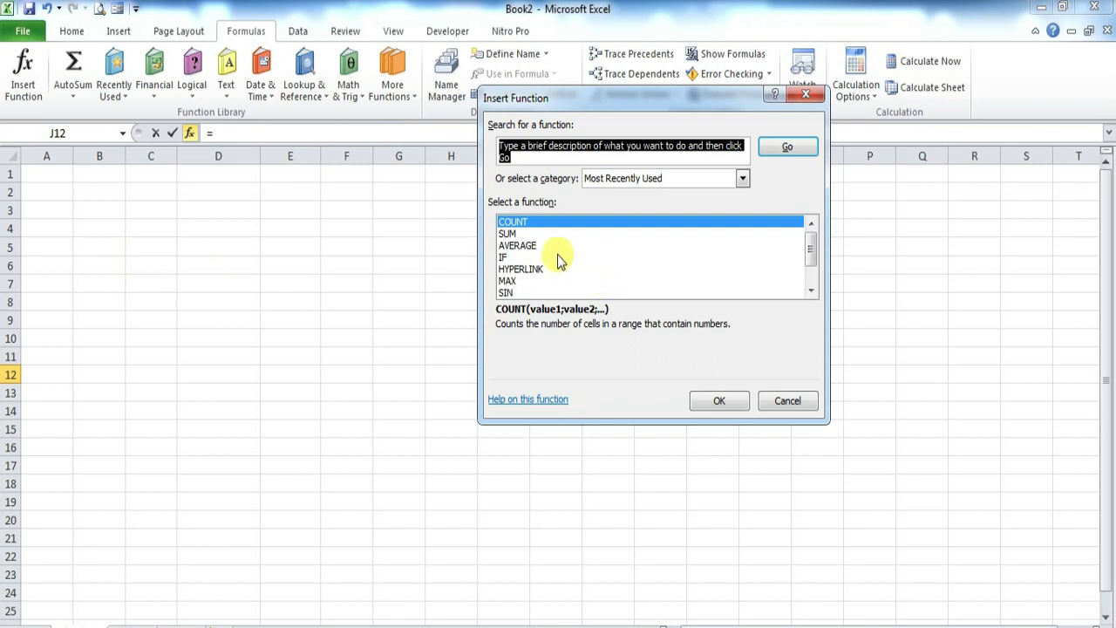
pyautogui.click(507, 233)
pyautogui.click(513, 245)
pyautogui.click(508, 257)
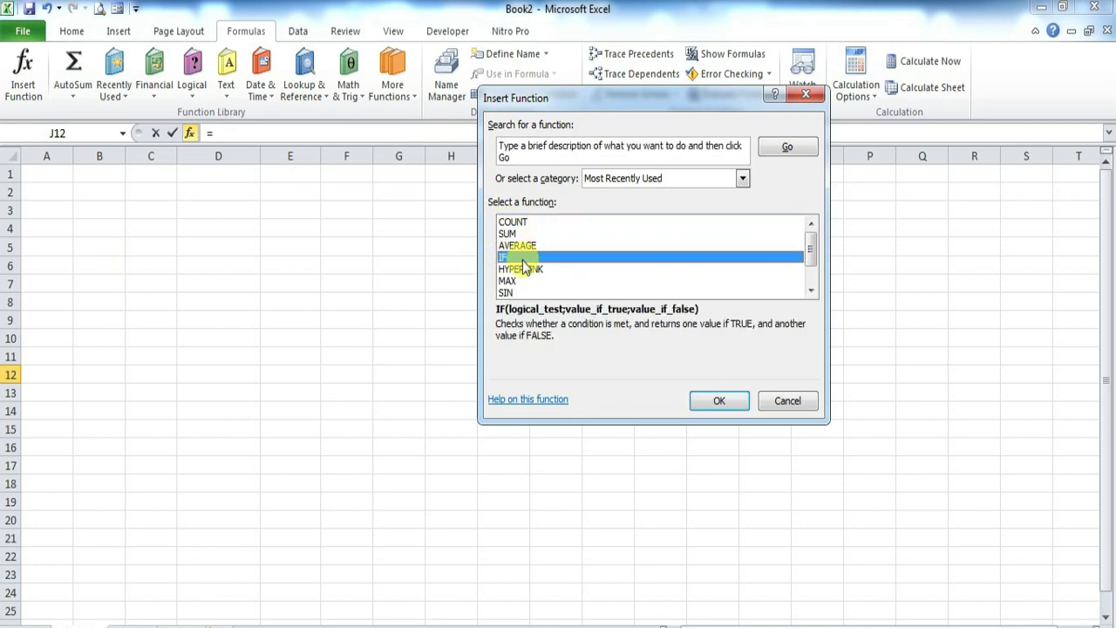
pyautogui.click(514, 269)
pyautogui.click(510, 281)
pyautogui.click(518, 292)
# Look through the rest of the recently used functions and review the descriptions of COUNT, AVERAGE, IF, SIN and SUM
pyautogui.scroll(-1, 517, 292)
pyautogui.scroll(1, 517, 292)
pyautogui.click(513, 222)
pyautogui.click(510, 245)
pyautogui.click(510, 257)
pyautogui.click(512, 293)
pyautogui.scroll(-1, 513, 296)
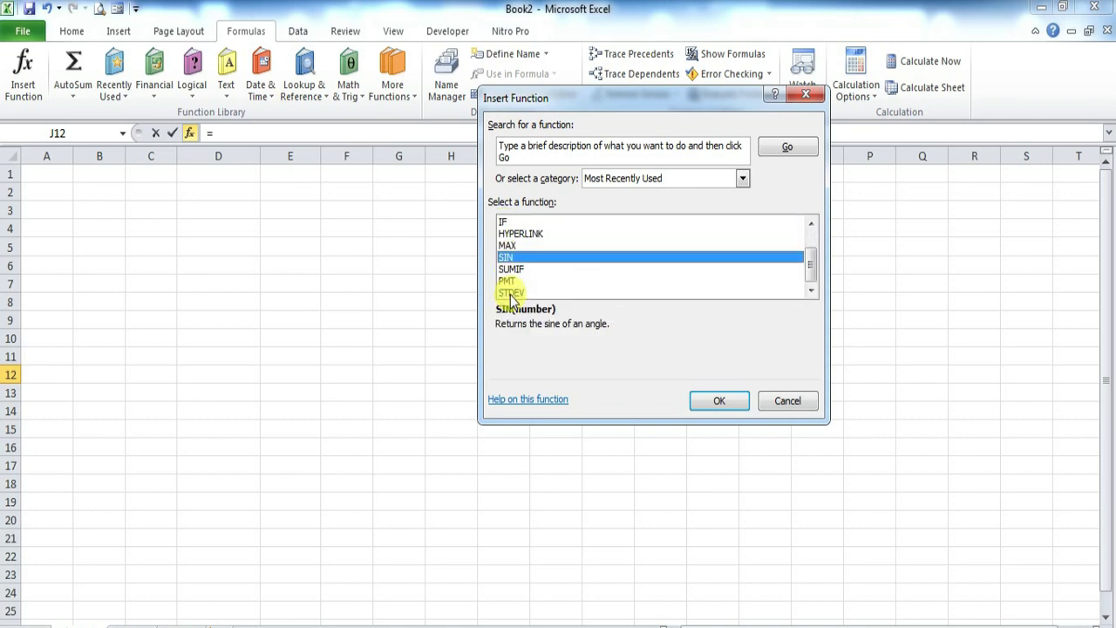
pyautogui.scroll(1, 512, 296)
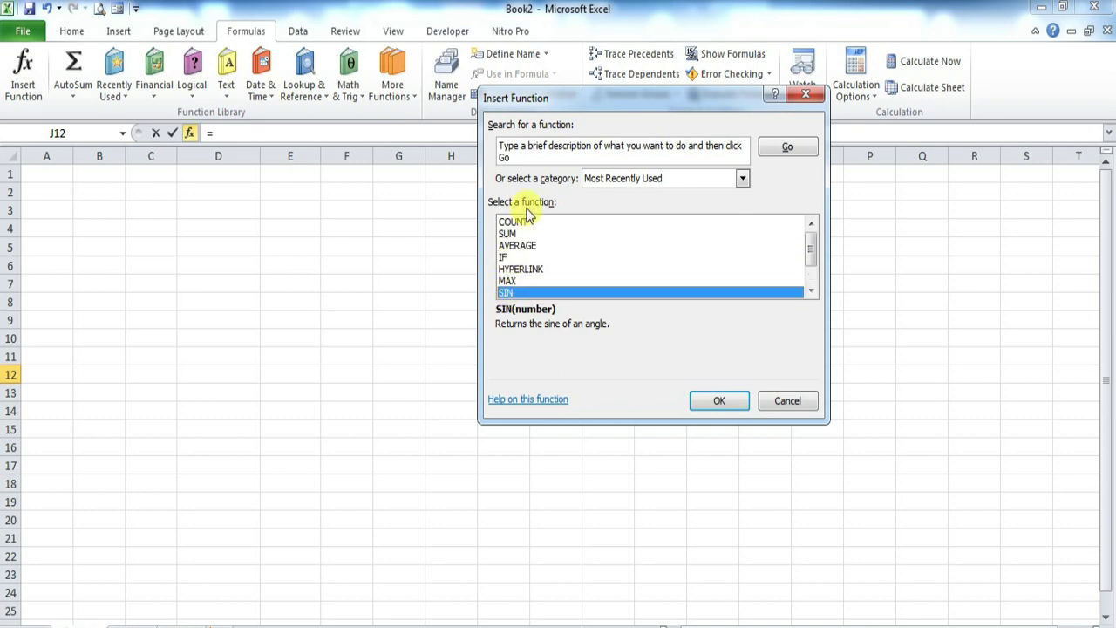
pyautogui.click(515, 222)
pyautogui.click(516, 236)
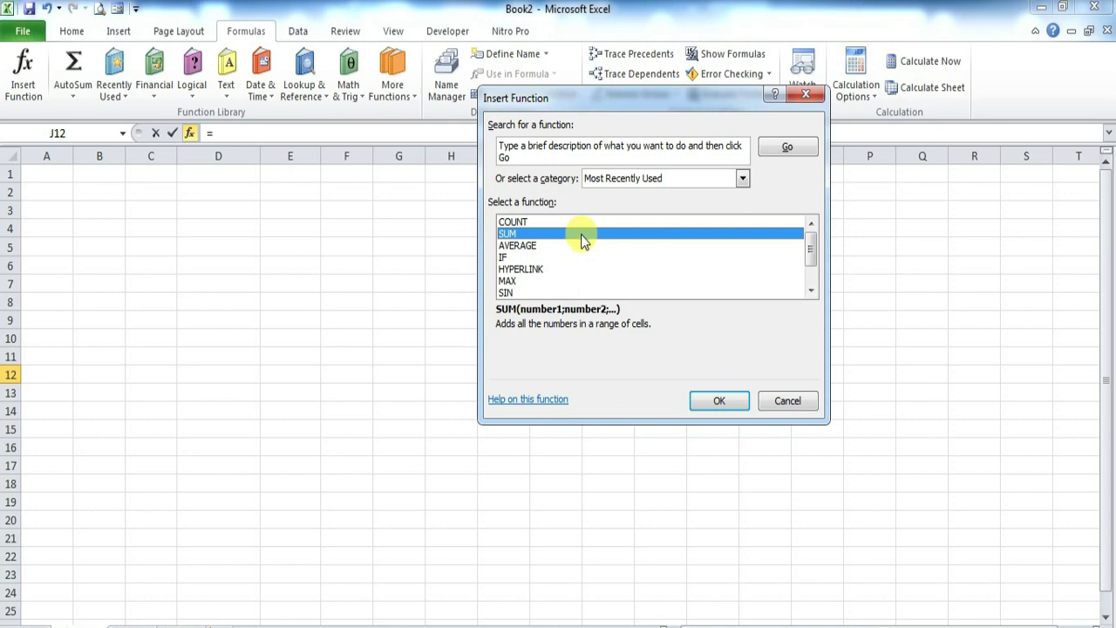
# Examine the descriptions of IF, HYPERLINK, SUMIF and SIN, and close the dialog without inserting a function
pyautogui.click(529, 248)
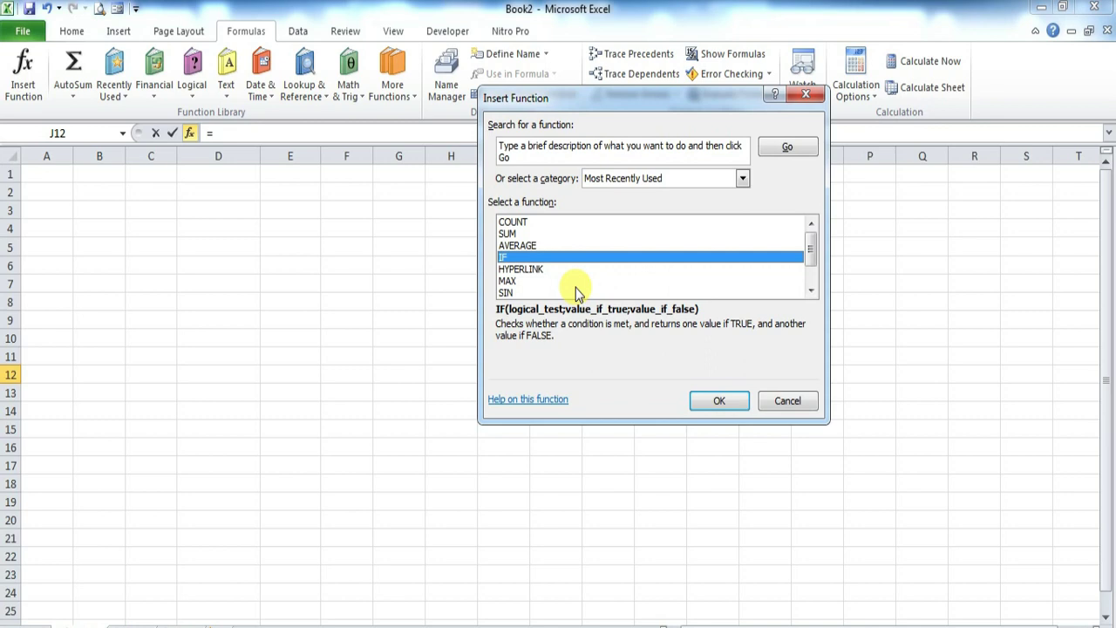
pyautogui.click(526, 270)
pyautogui.click(511, 259)
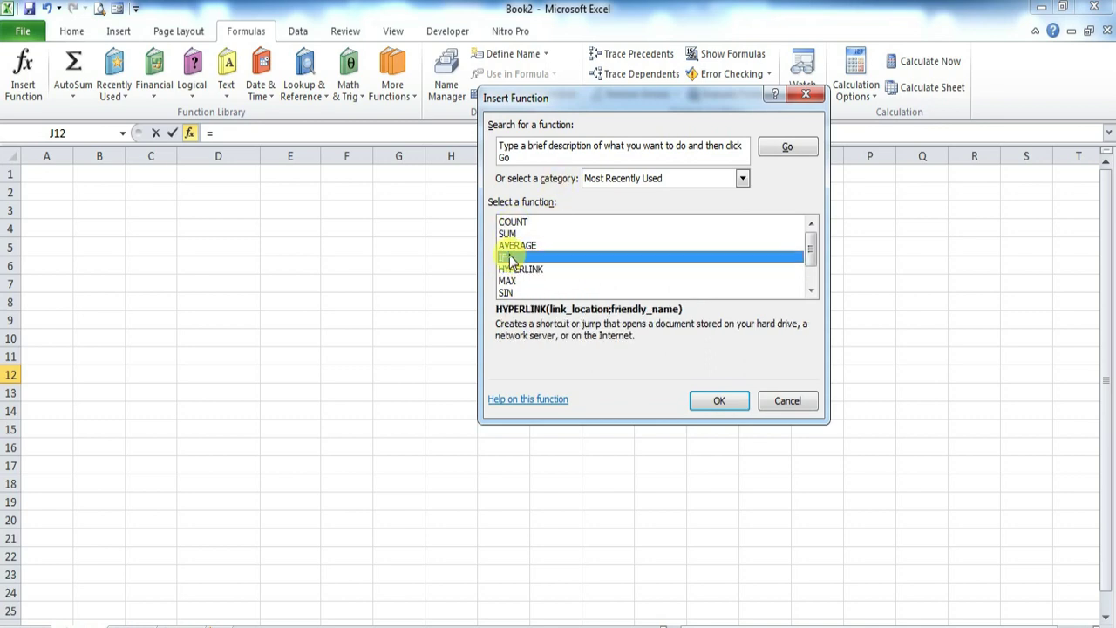
pyautogui.scroll(-1, 526, 290)
pyautogui.scroll(1, 526, 291)
pyautogui.scroll(-1, 523, 278)
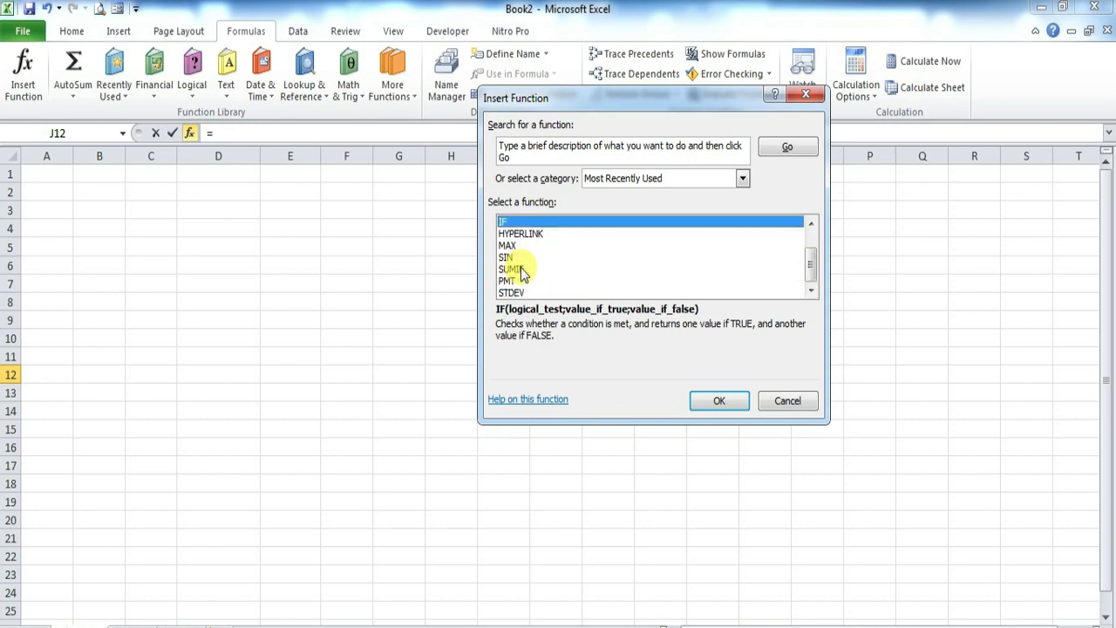
pyautogui.click(510, 269)
pyautogui.click(505, 258)
pyautogui.click(781, 400)
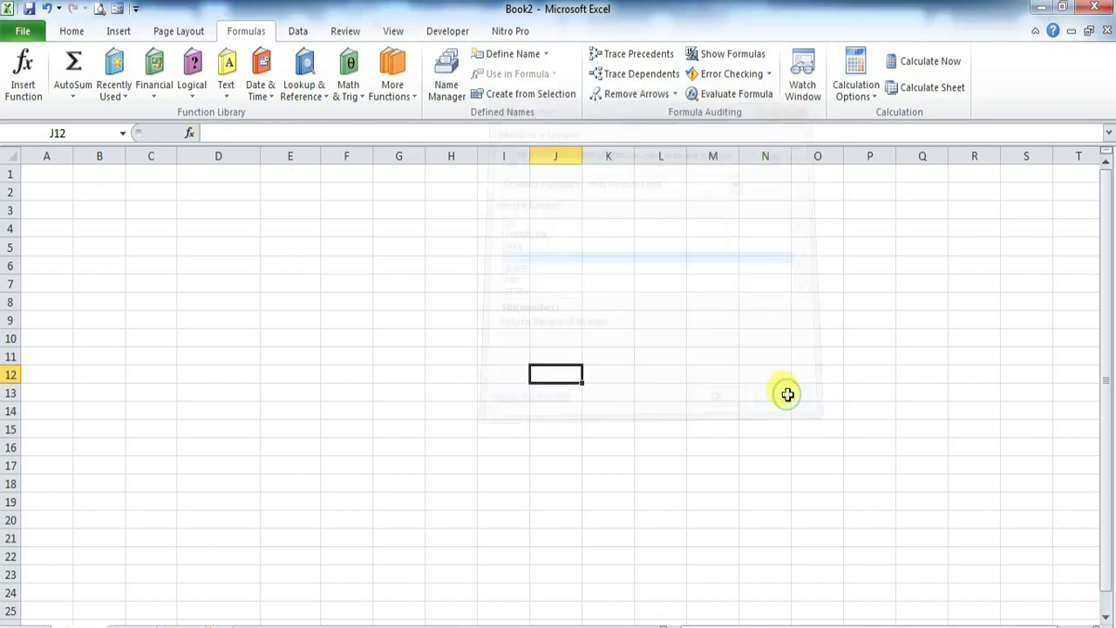
pyautogui.click(73, 31)
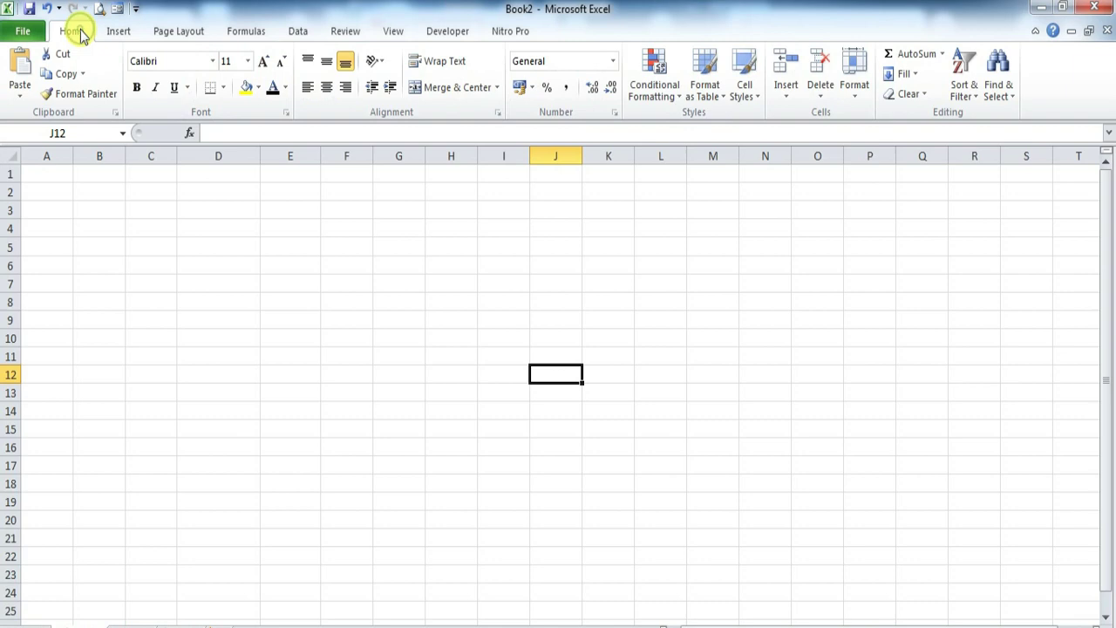
pyautogui.click(327, 258)
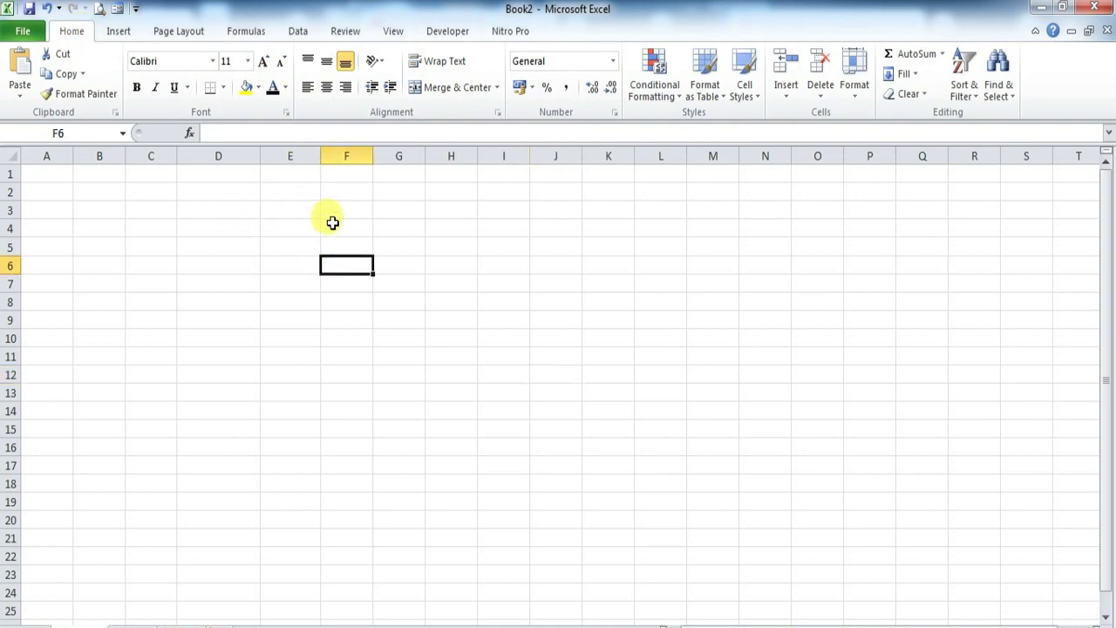
pyautogui.click(917, 55)
pyautogui.click(378, 265)
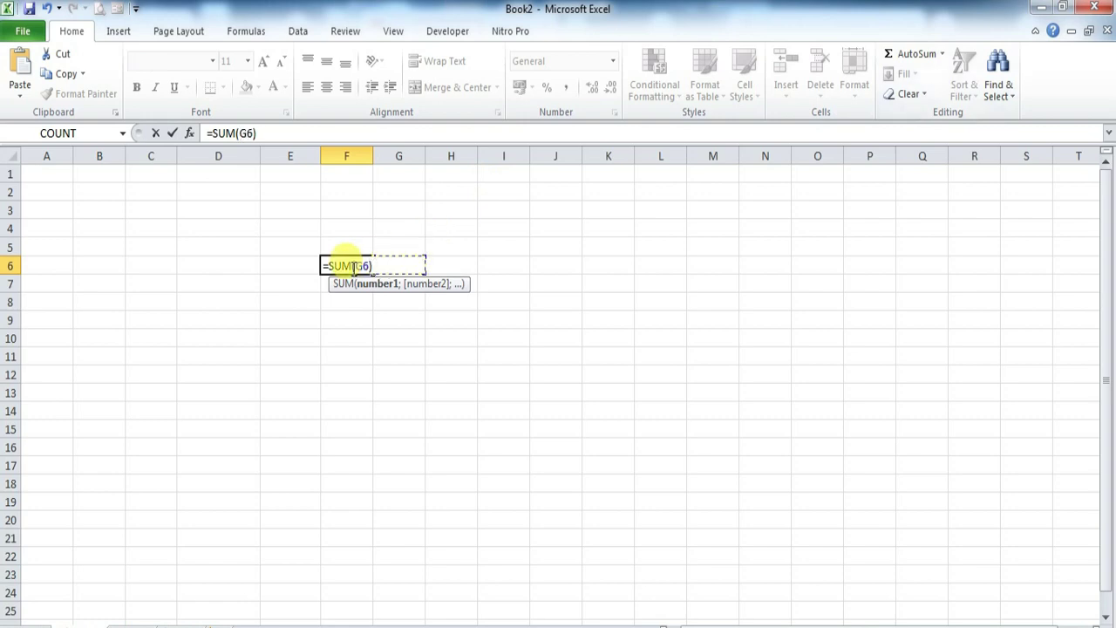
pyautogui.click(353, 265)
pyautogui.press('BackSpace')
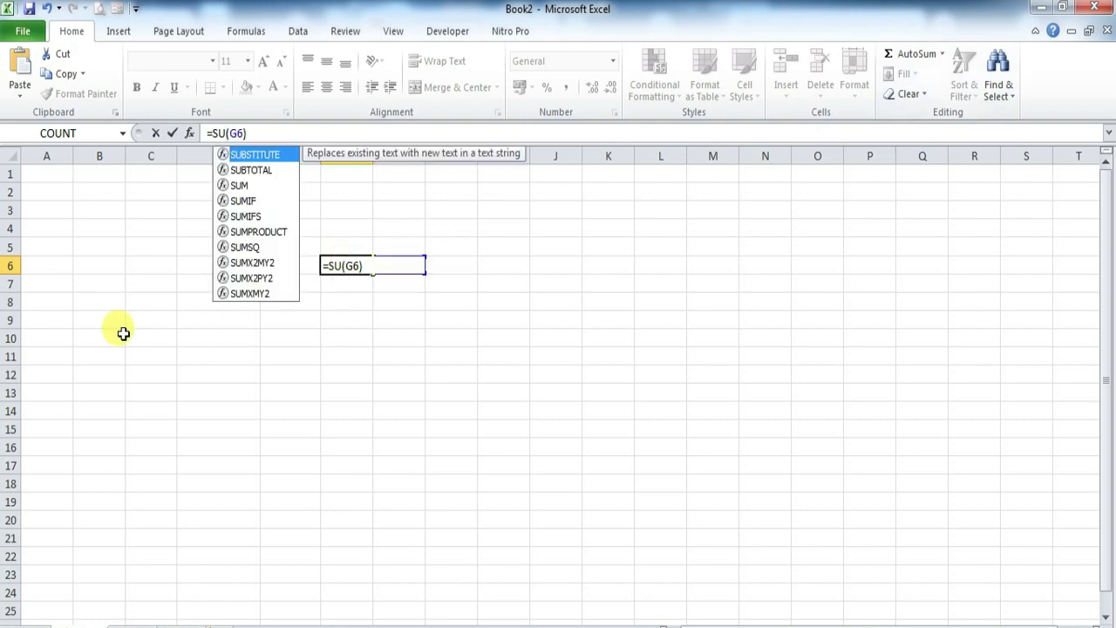
pyautogui.click(374, 266)
pyautogui.moveTo(374, 266); pyautogui.dragTo(309, 252)
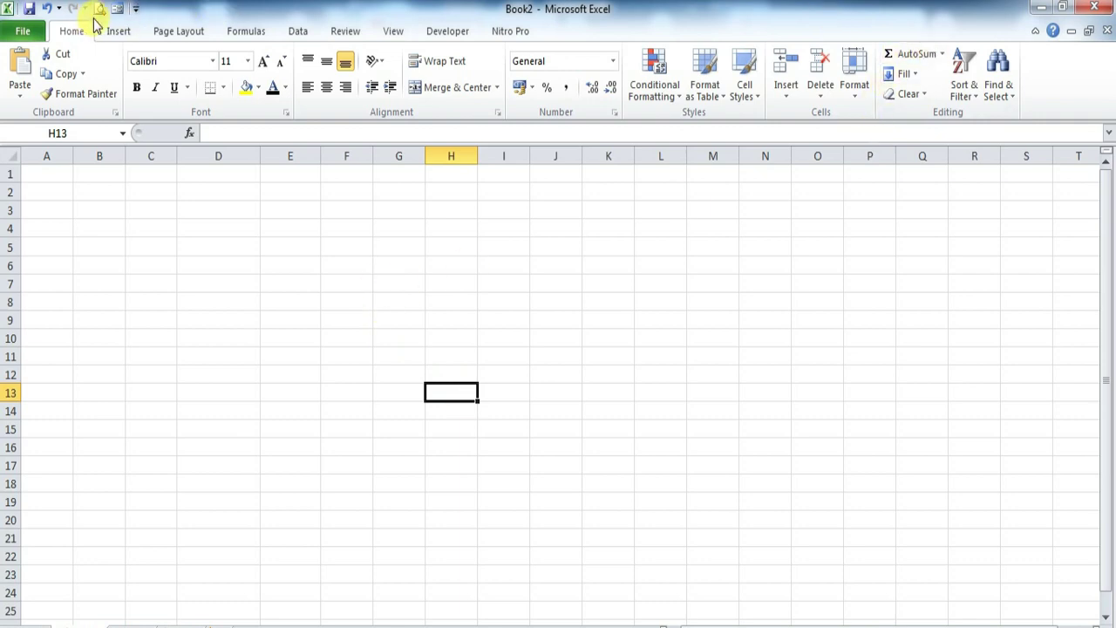
pyautogui.click(942, 54)
pyautogui.click(930, 183)
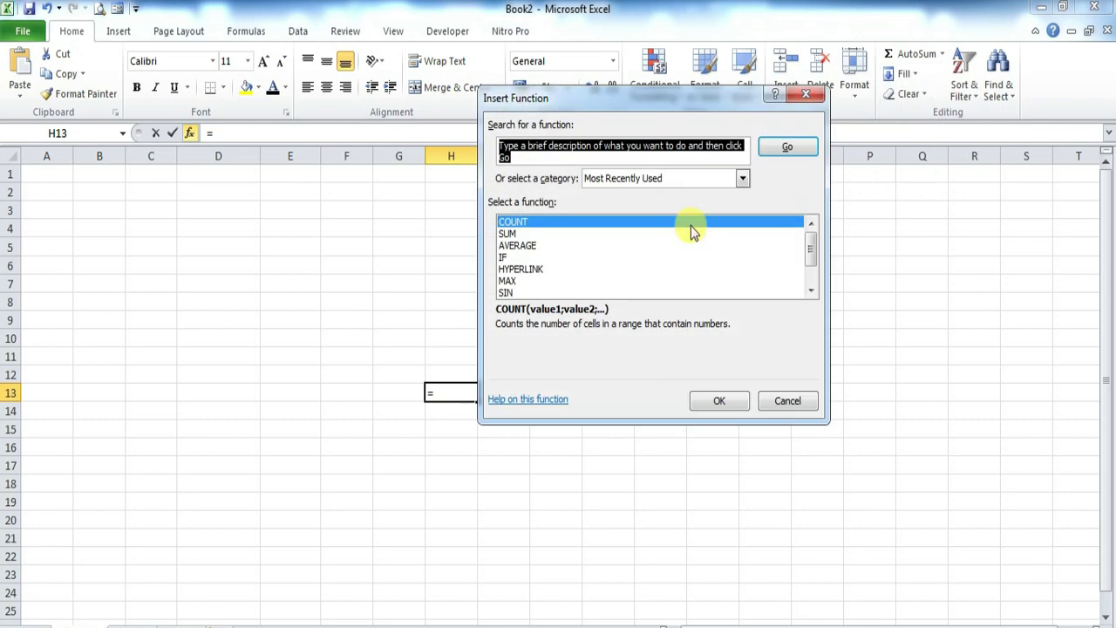
pyautogui.click(796, 102)
pyautogui.click(497, 266)
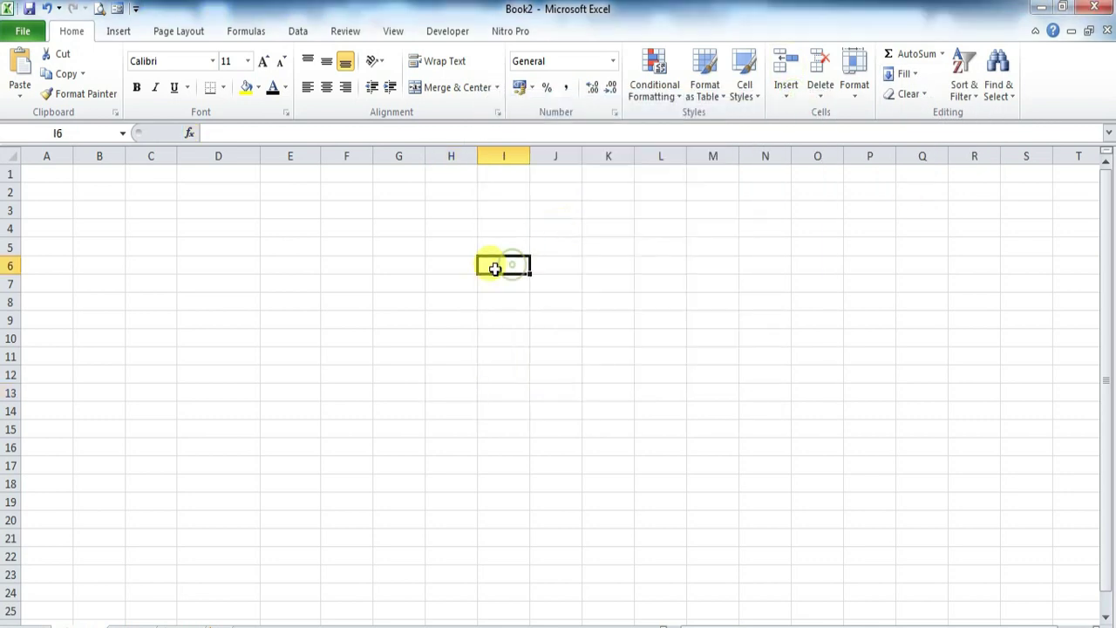
# Narrow column D slightly and select cell D5
pyautogui.click(197, 250)
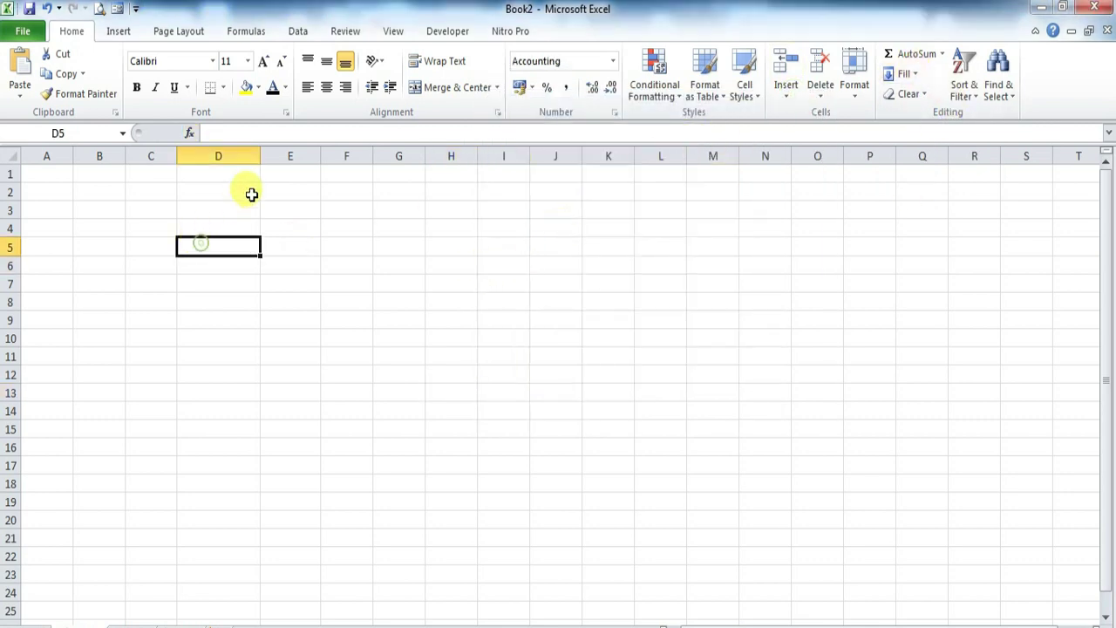
pyautogui.moveTo(259, 155)
pyautogui.mouseDown()
pyautogui.moveTo(219, 169)
pyautogui.moveTo(254, 169)
pyautogui.mouseUp()
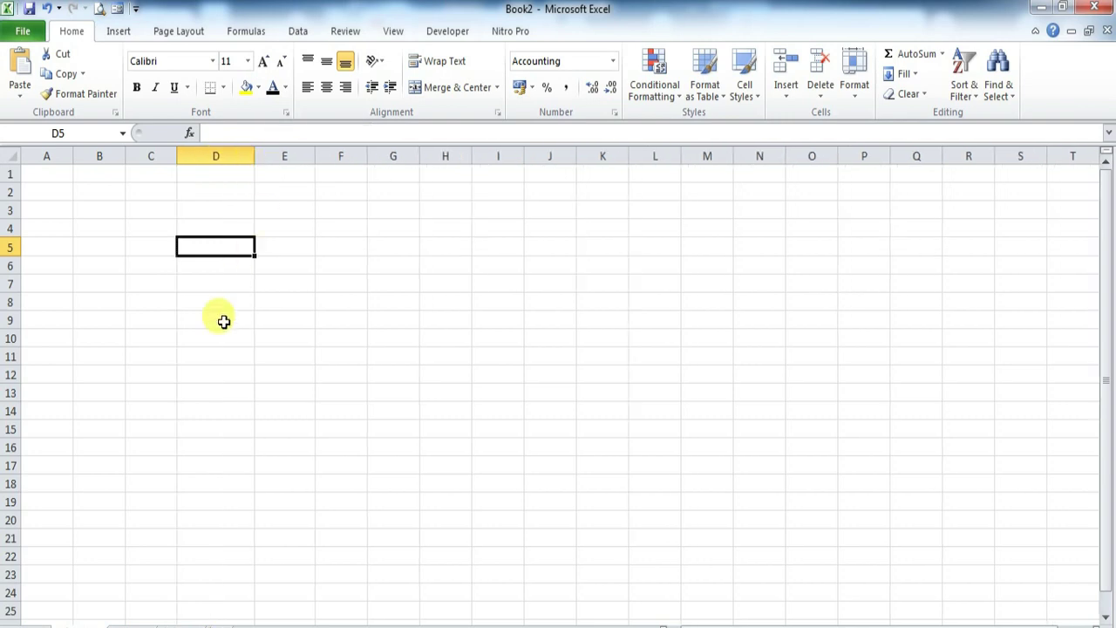
pyautogui.click(222, 319)
pyautogui.click(222, 247)
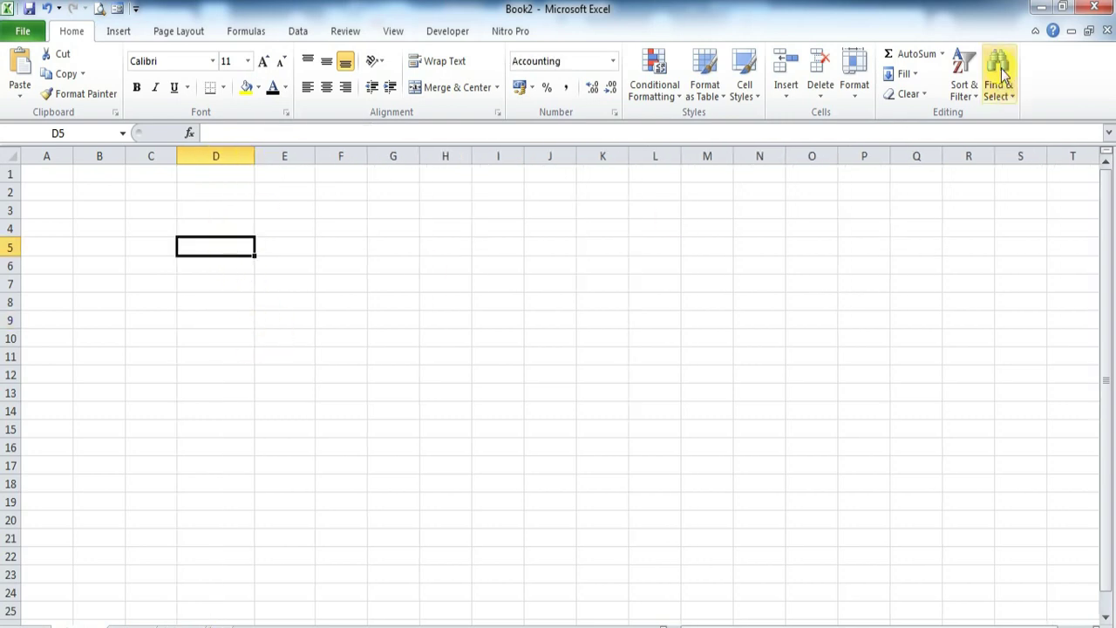
# Enter 100 in cell D5 and 28800 in cell D6
pyautogui.click(942, 54)
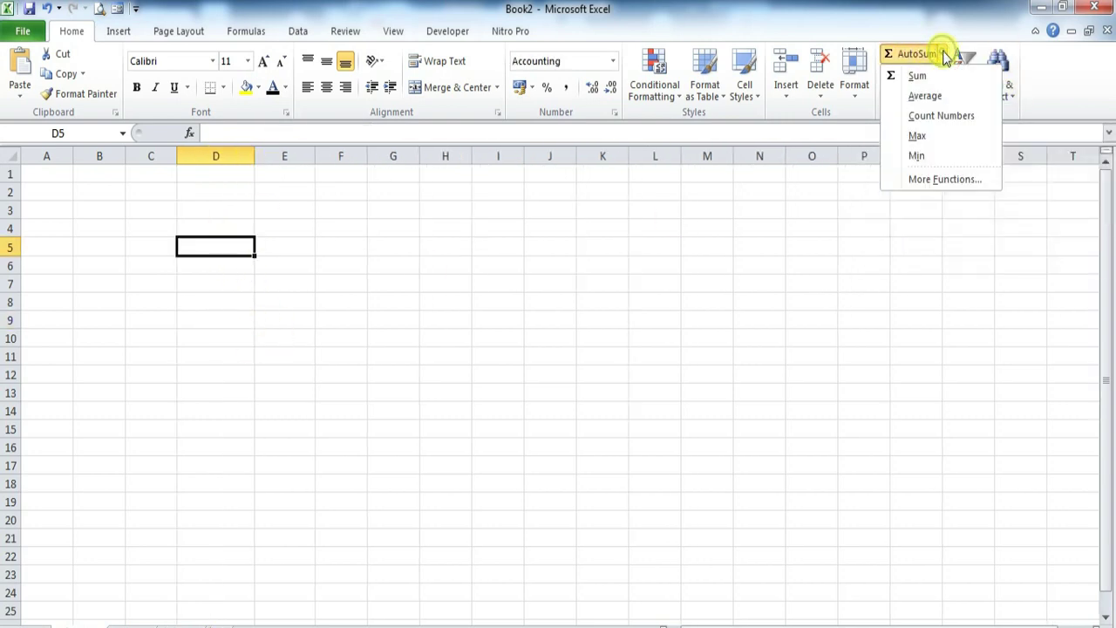
pyautogui.click(232, 247)
pyautogui.click(225, 283)
pyautogui.click(226, 247)
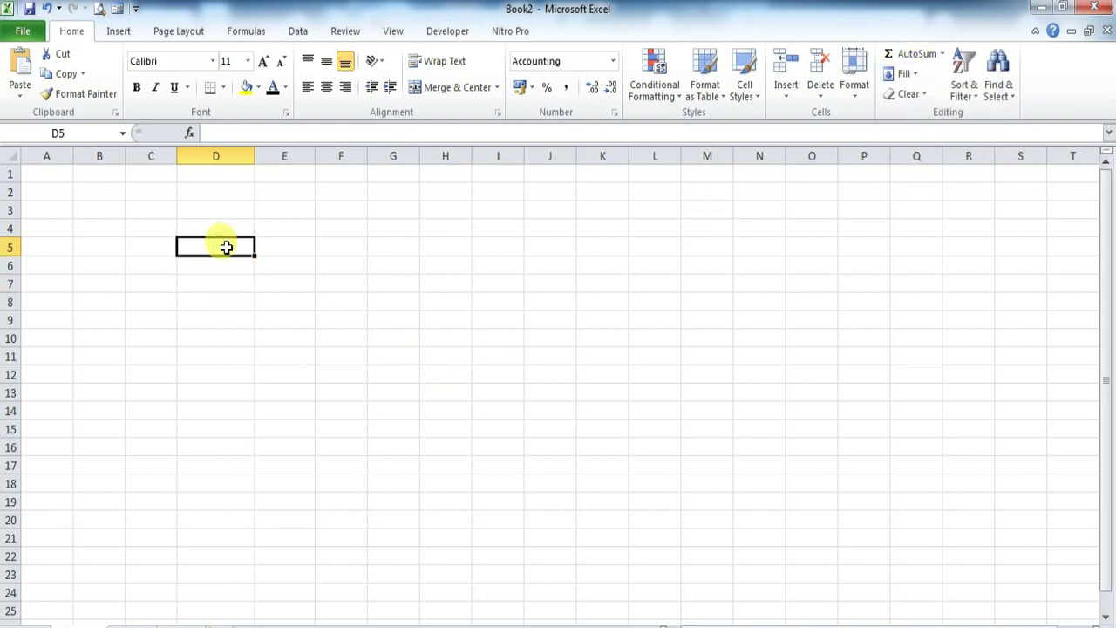
pyautogui.write('100')
pyautogui.press('Return')
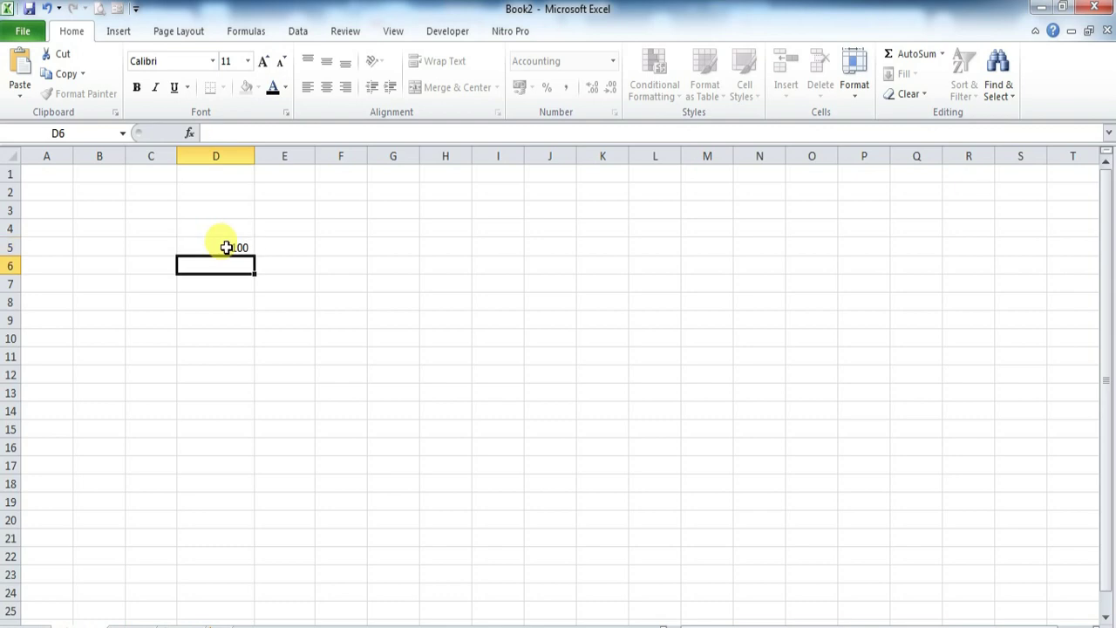
pyautogui.write('2')
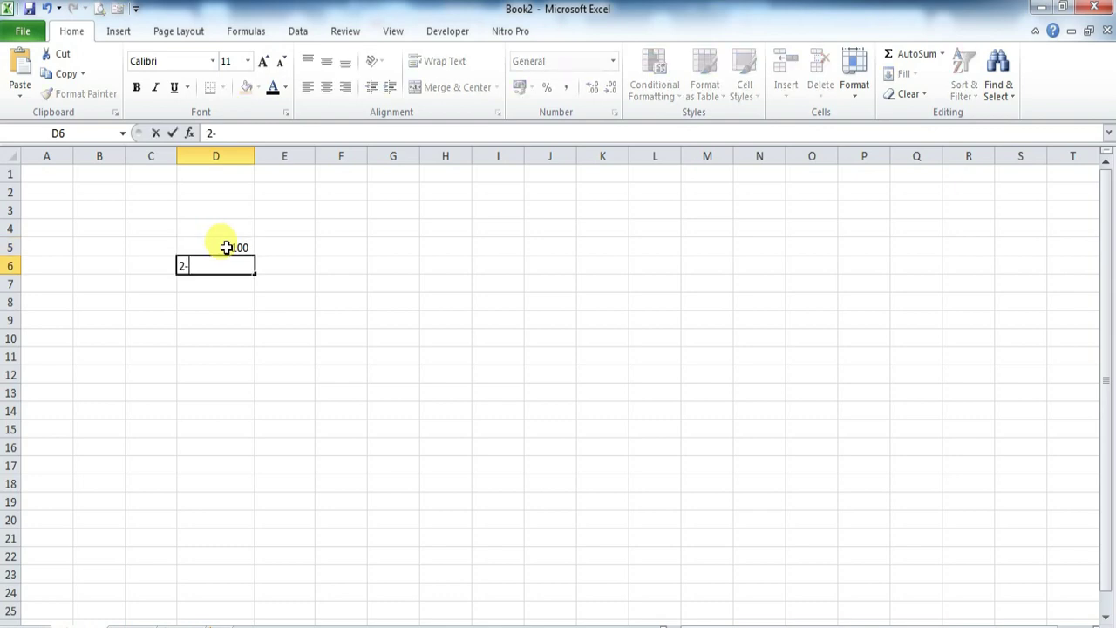
pyautogui.write('8800')
pyautogui.press('Return')
# Continue the number column with 5677 in D7 and 56466 in D8
pyautogui.write('RYRTYRT')
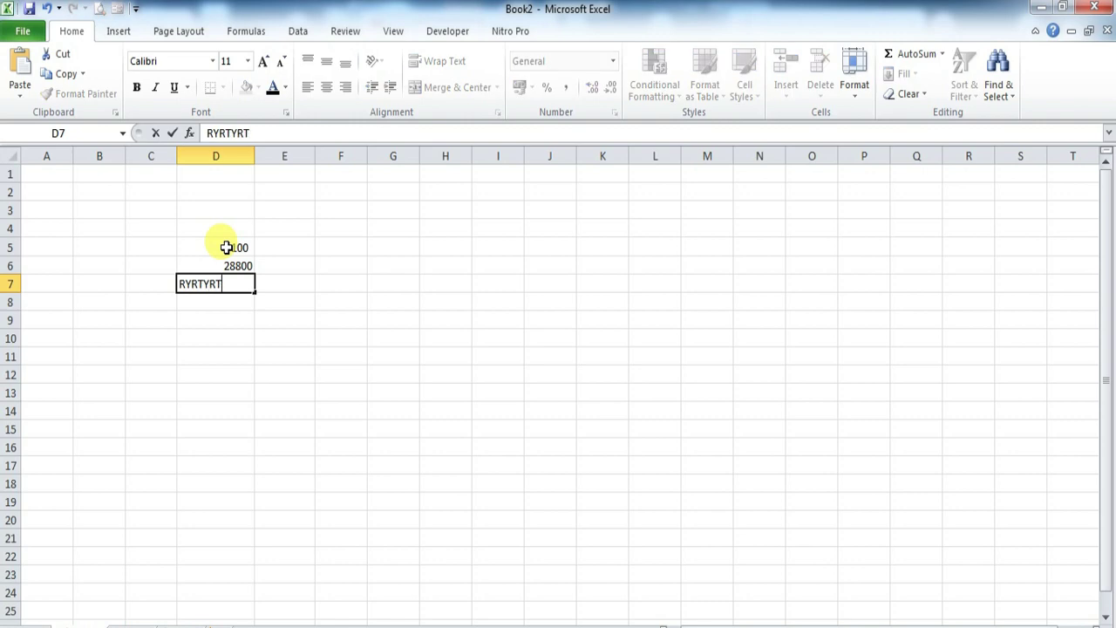
pyautogui.write('7')
pyautogui.press('Return')
pyautogui.write('56466')
pyautogui.press('Return')
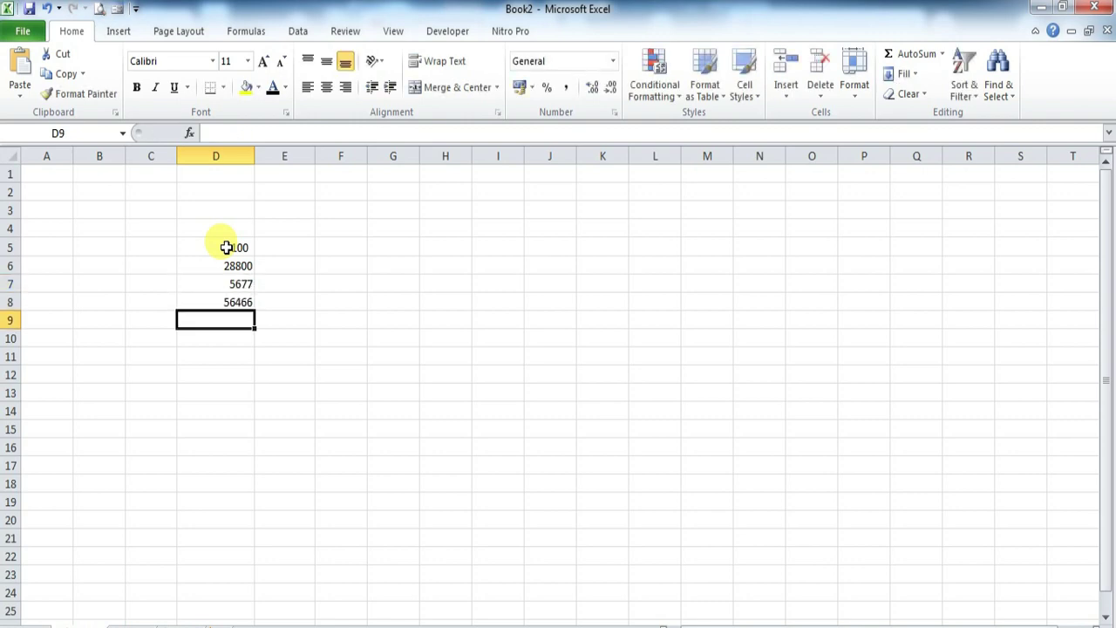
# Enter the formula =SUM(D5:D8) in cell D9, directly below the four numbers
pyautogui.moveTo(233, 246); pyautogui.dragTo(238, 298)
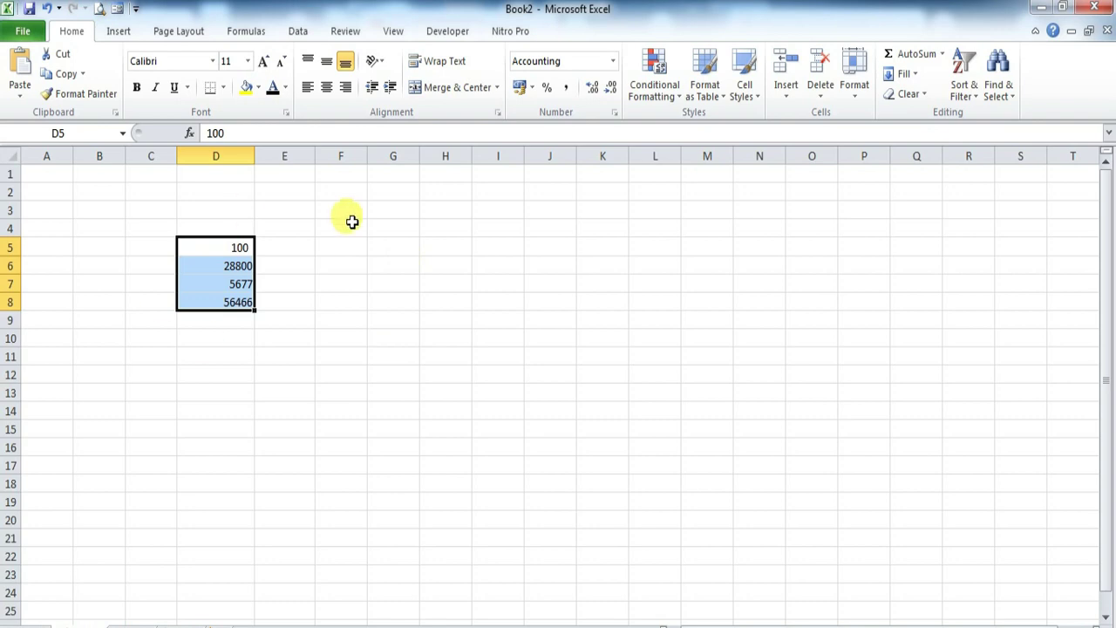
pyautogui.click(300, 352)
pyautogui.moveTo(240, 248); pyautogui.dragTo(241, 301)
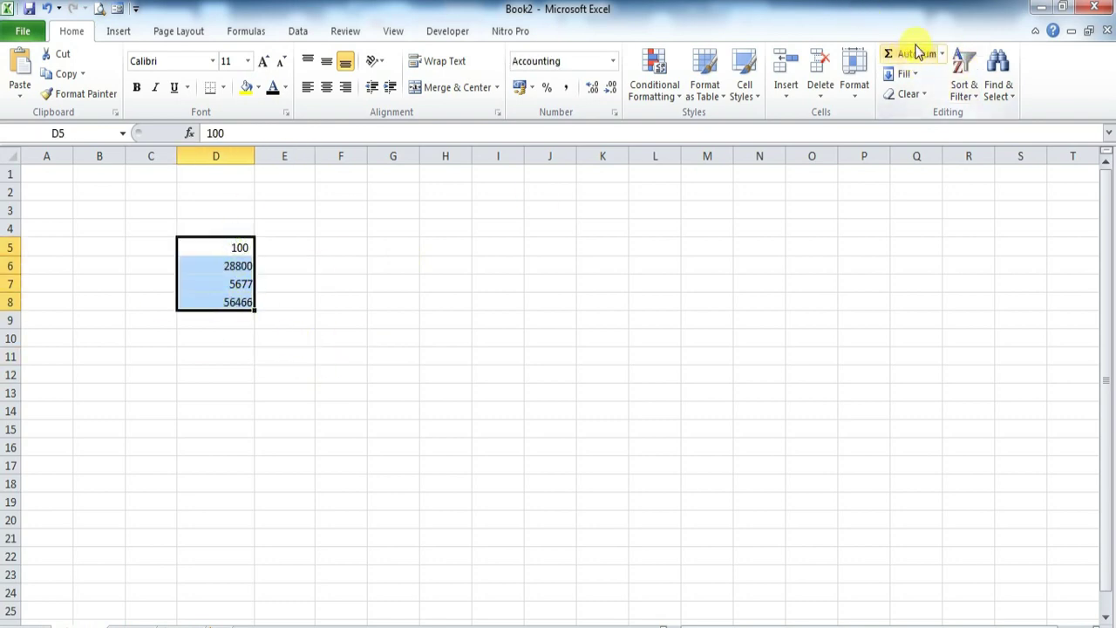
pyautogui.click(229, 320)
pyautogui.write('=')
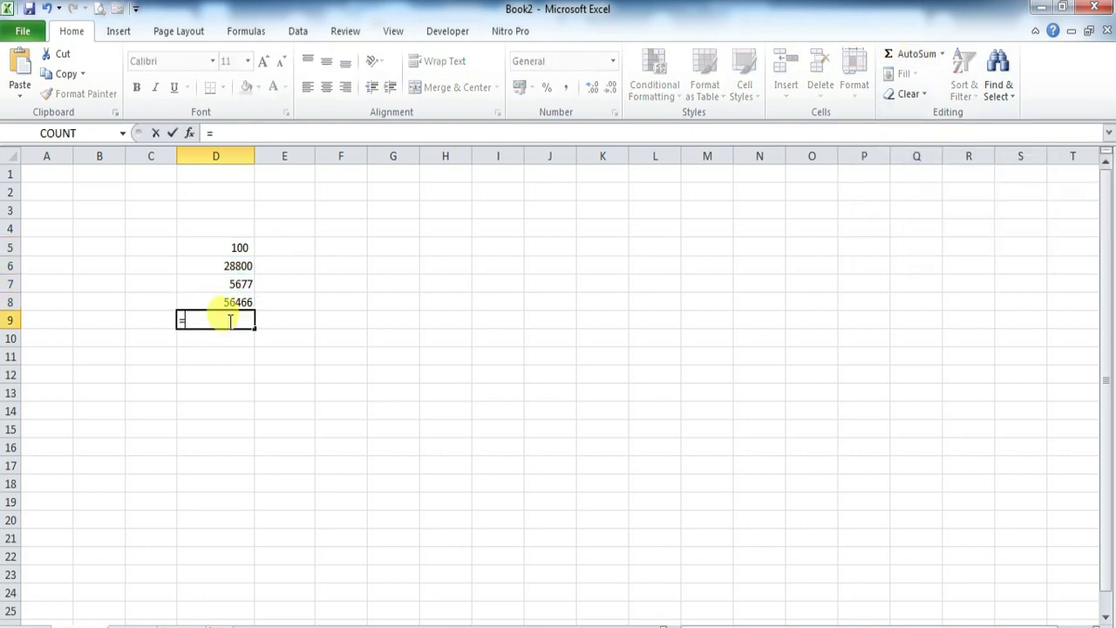
pyautogui.write('SUM')
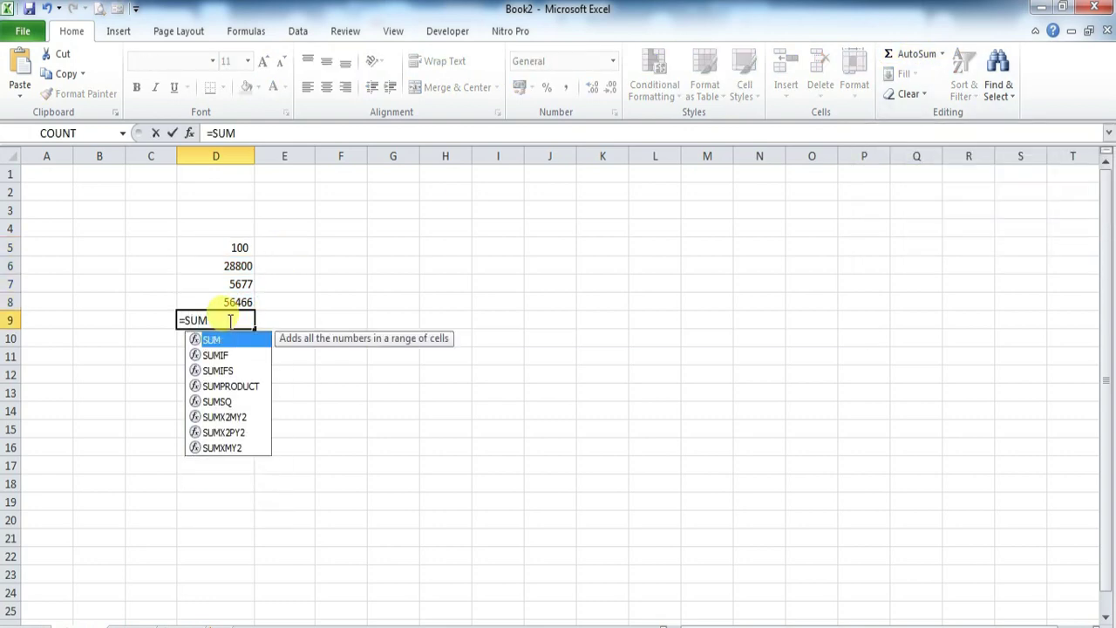
pyautogui.write('(')
pyautogui.moveTo(248, 245); pyautogui.dragTo(237, 299)
pyautogui.write(')')
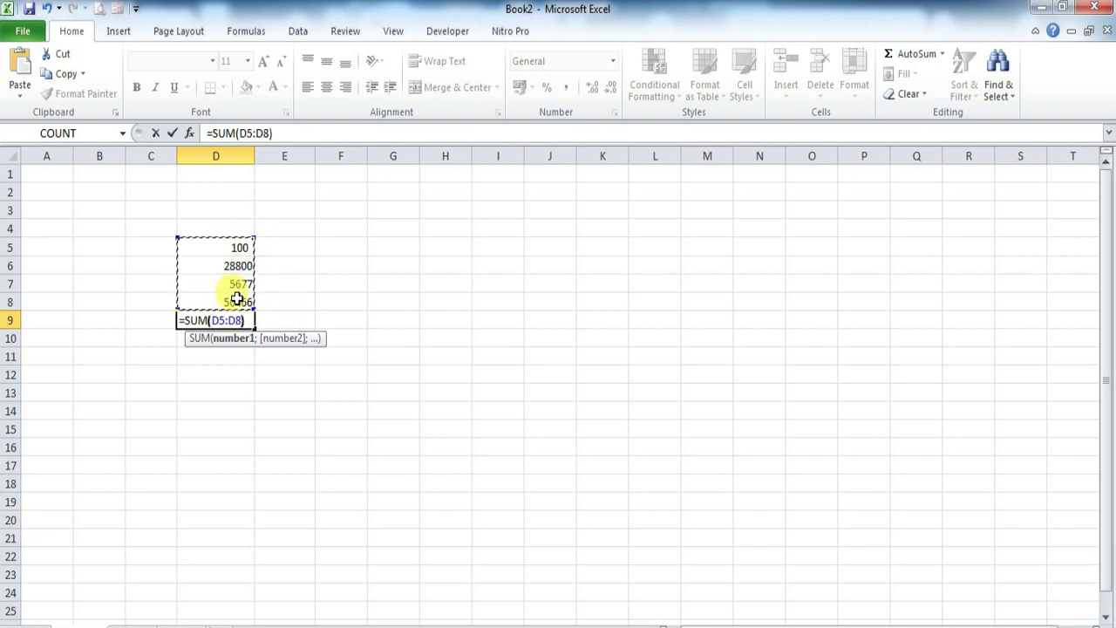
pyautogui.press('Return')
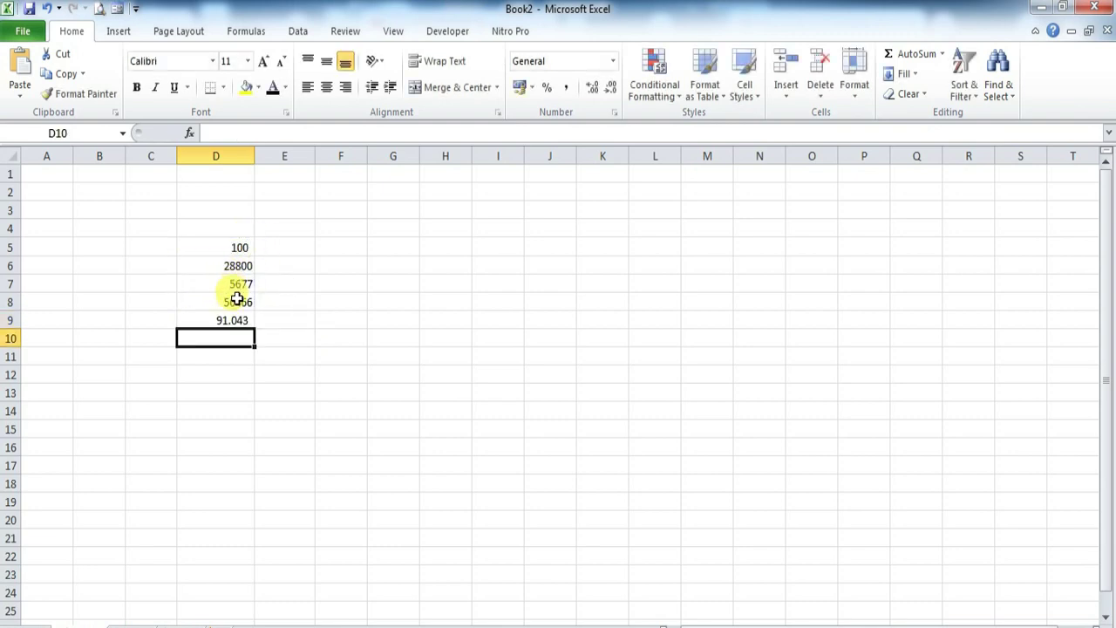
# Check the numbers in D5:D8 and the formula in D9, and clear the sum from D9
pyautogui.click(241, 246)
pyautogui.click(241, 263)
pyautogui.click(241, 283)
pyautogui.click(245, 302)
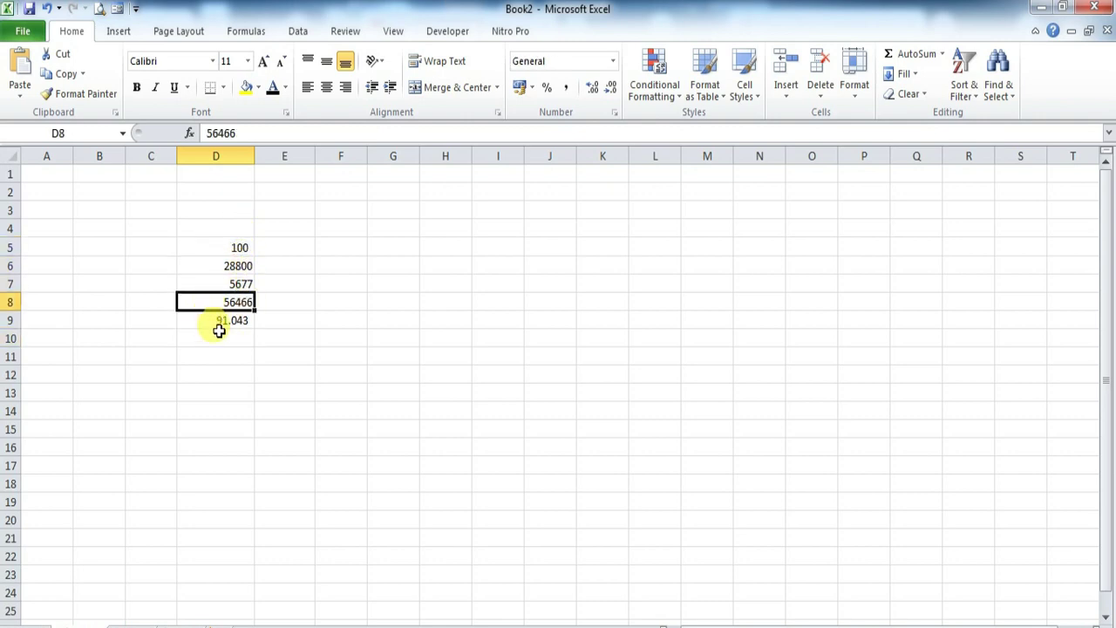
pyautogui.click(223, 324)
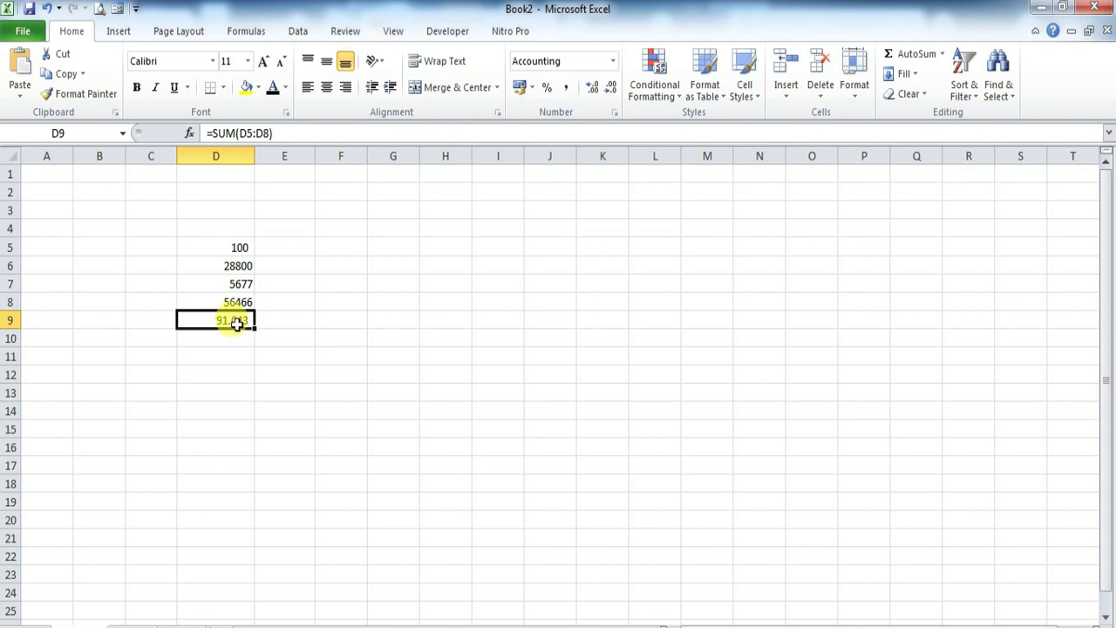
pyautogui.moveTo(237, 246); pyautogui.dragTo(243, 302)
pyautogui.click(245, 320)
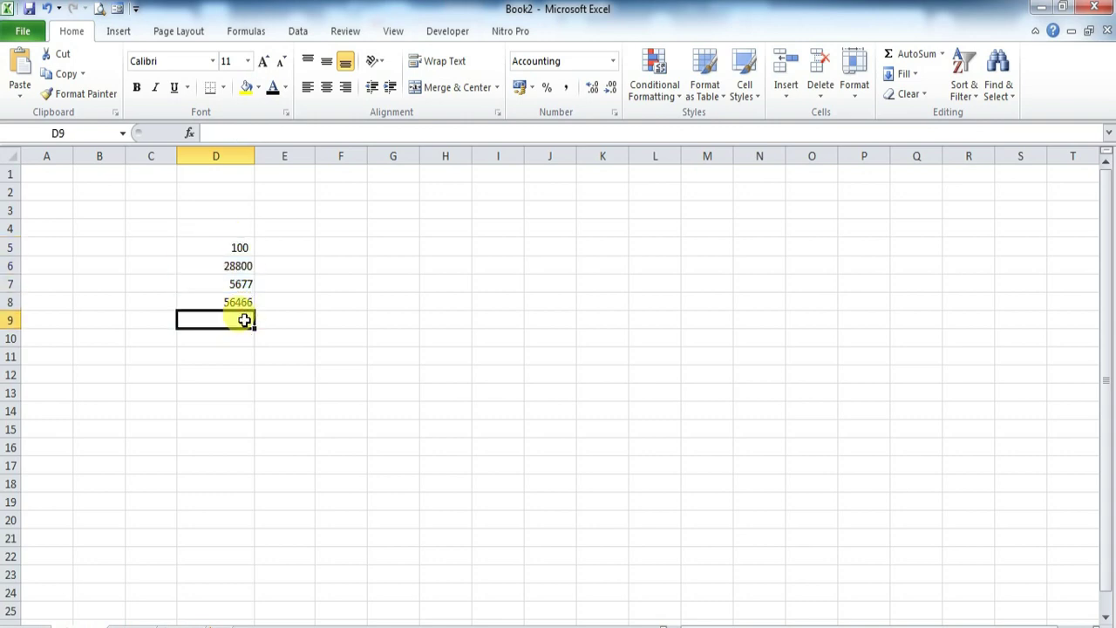
# Total the numbers in D5:D8 with AutoSum
pyautogui.moveTo(229, 244); pyautogui.dragTo(243, 303)
pyautogui.click(242, 319)
pyautogui.moveTo(227, 247); pyautogui.dragTo(243, 302)
pyautogui.click(918, 58)
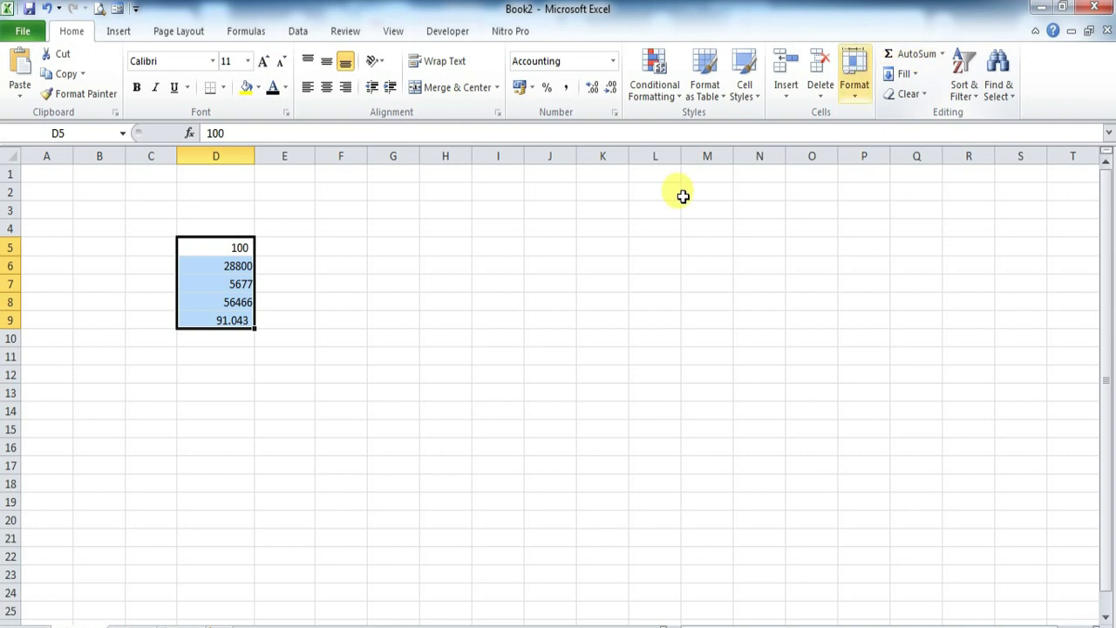
# Replace the AutoSum formula in D9 with the cell-by-cell addition =D5+D6+D7+D8
pyautogui.click(242, 305)
pyautogui.moveTo(229, 246); pyautogui.dragTo(227, 316)
pyautogui.click(226, 316)
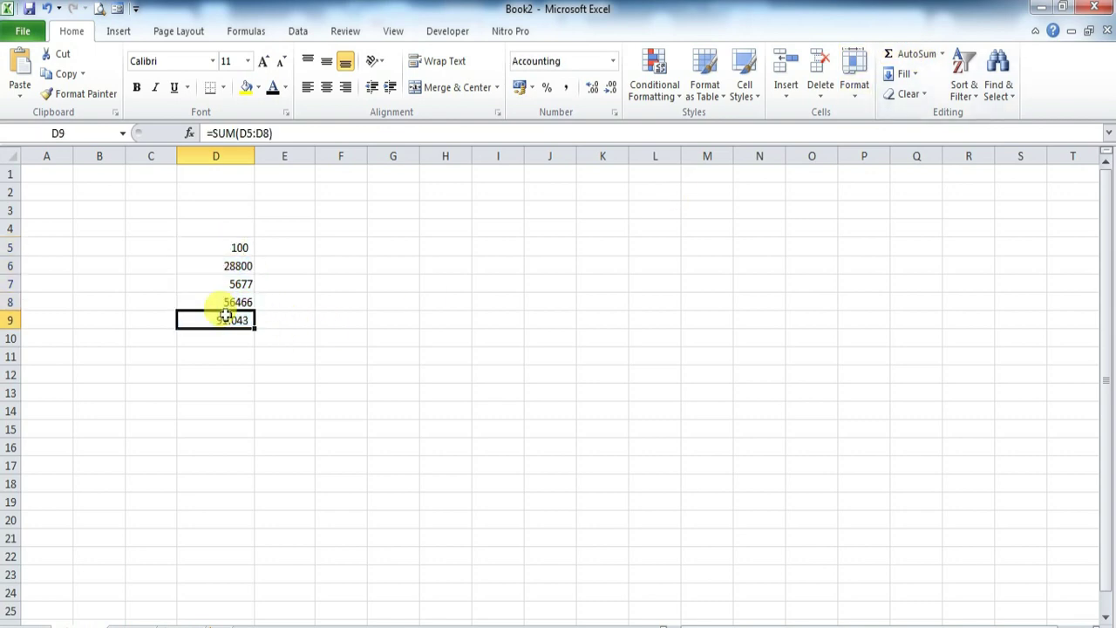
pyautogui.press('Delete')
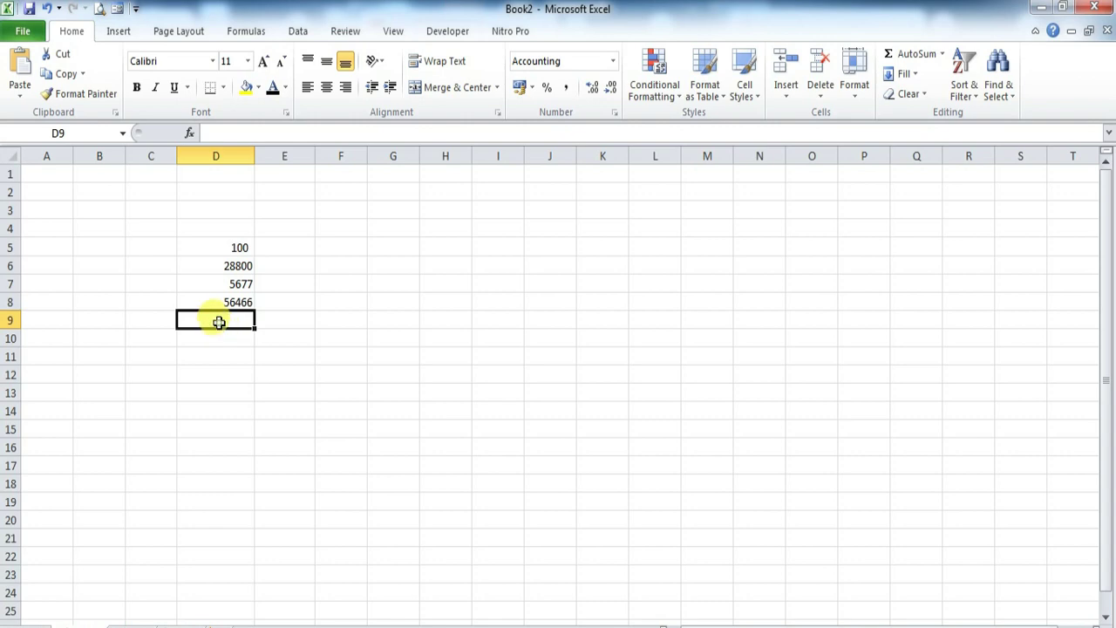
pyautogui.write('=')
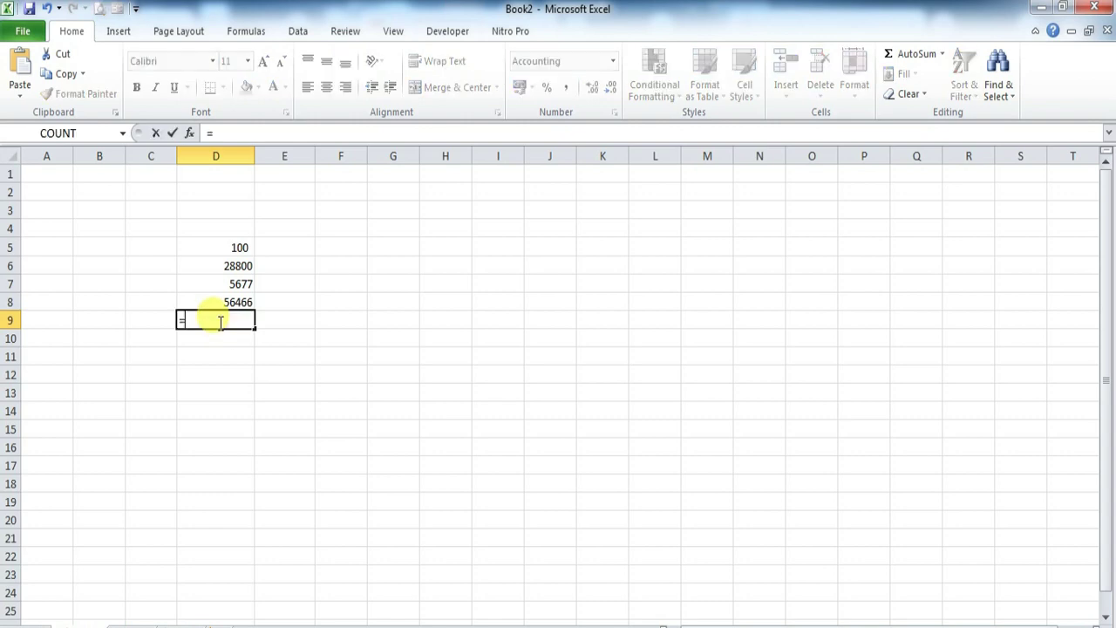
pyautogui.click(241, 246)
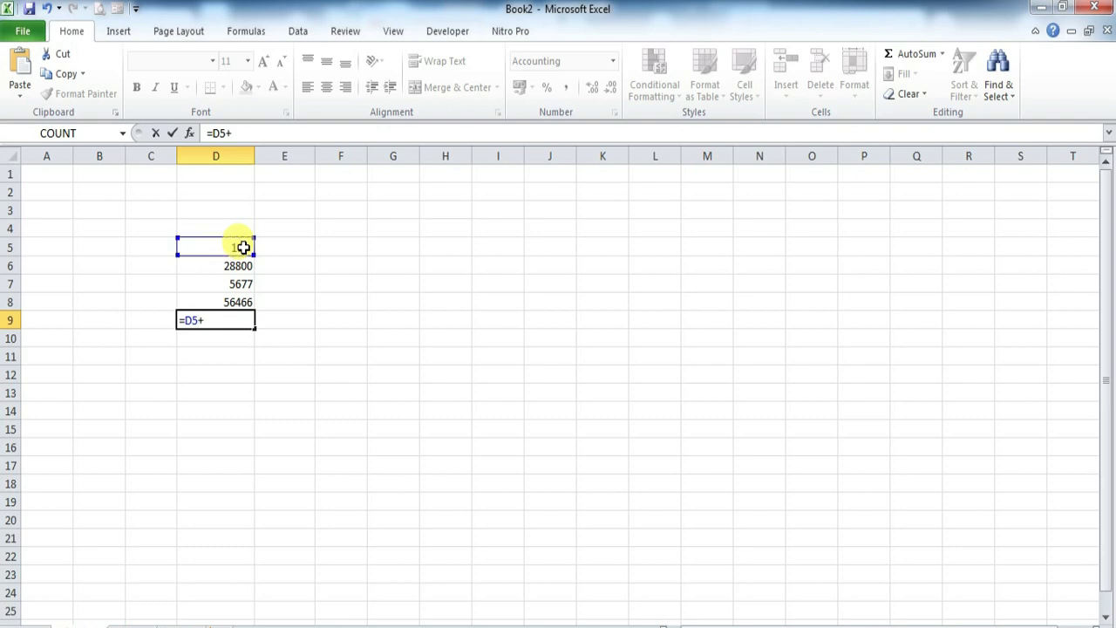
pyautogui.click(220, 266)
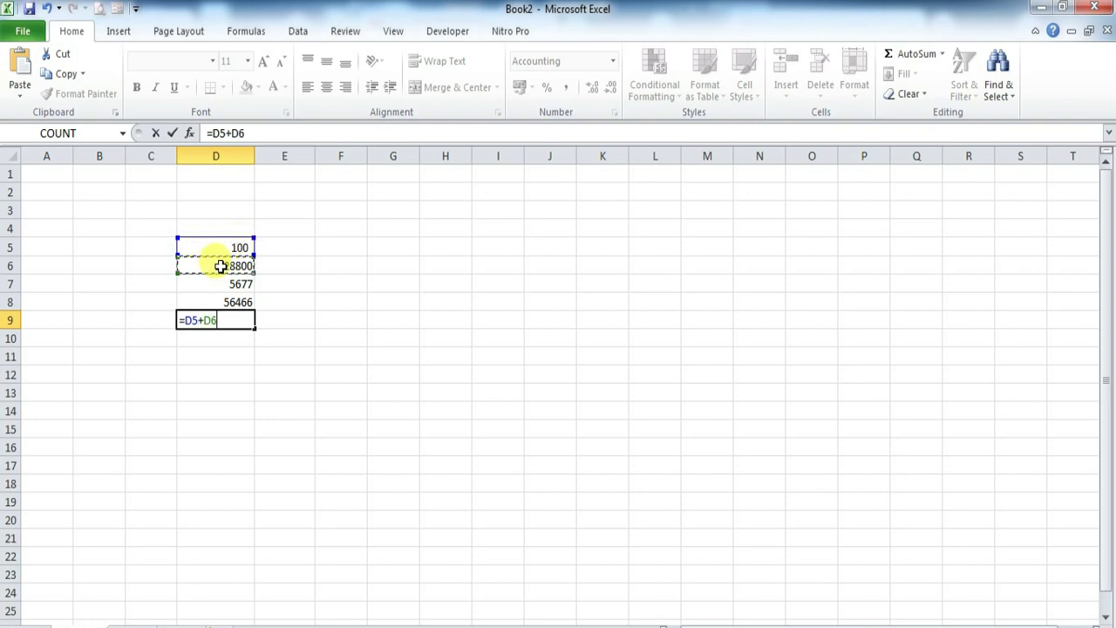
pyautogui.write('+')
pyautogui.click(234, 284)
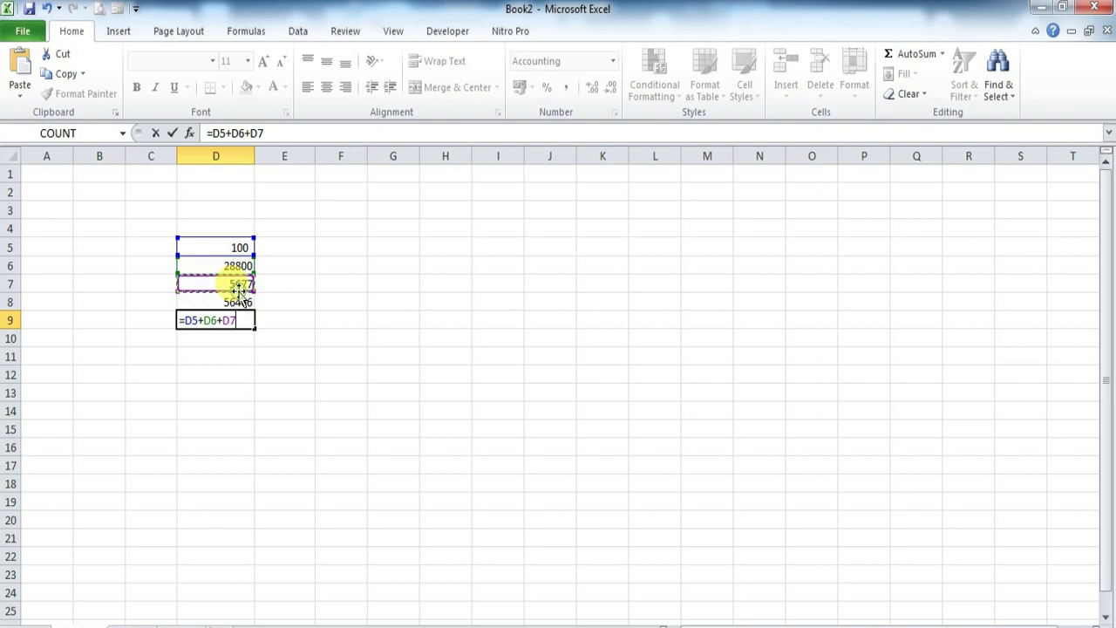
pyautogui.write('+')
pyautogui.click(252, 299)
pyautogui.press('Return')
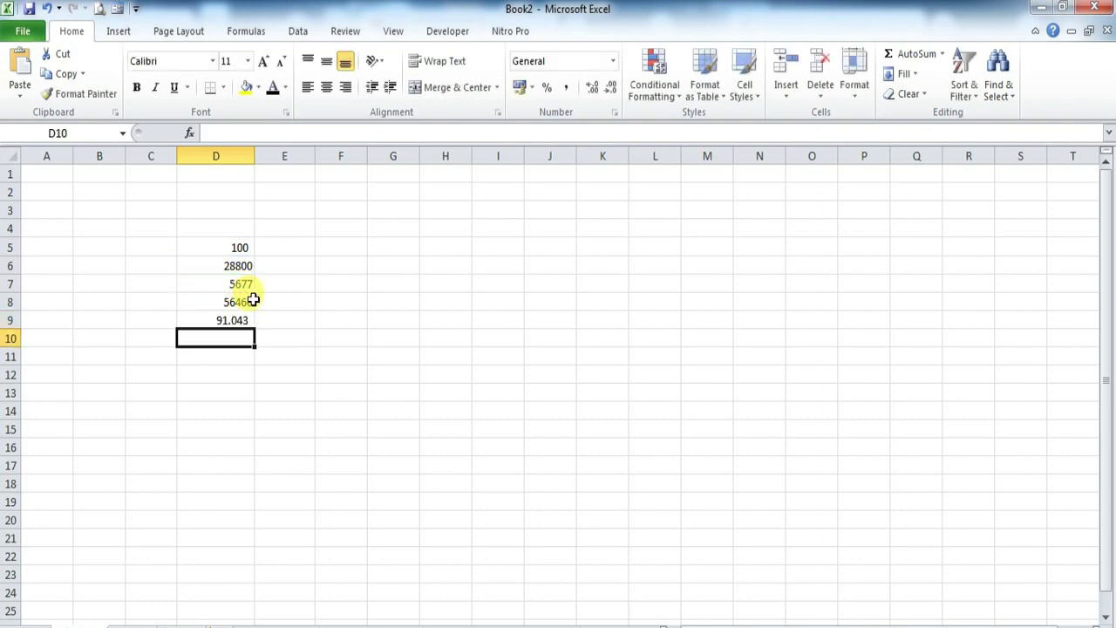
# Replace the addition formula in D9 with a SUM function over D5:D8
pyautogui.click(222, 325)
pyautogui.press('Delete')
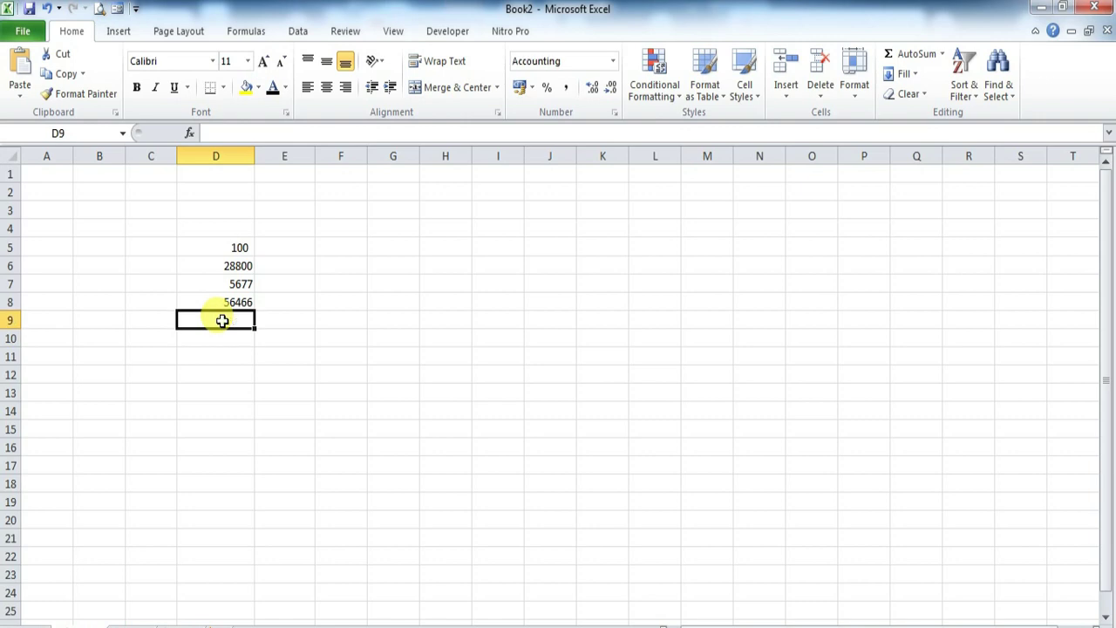
pyautogui.write('=SUM')
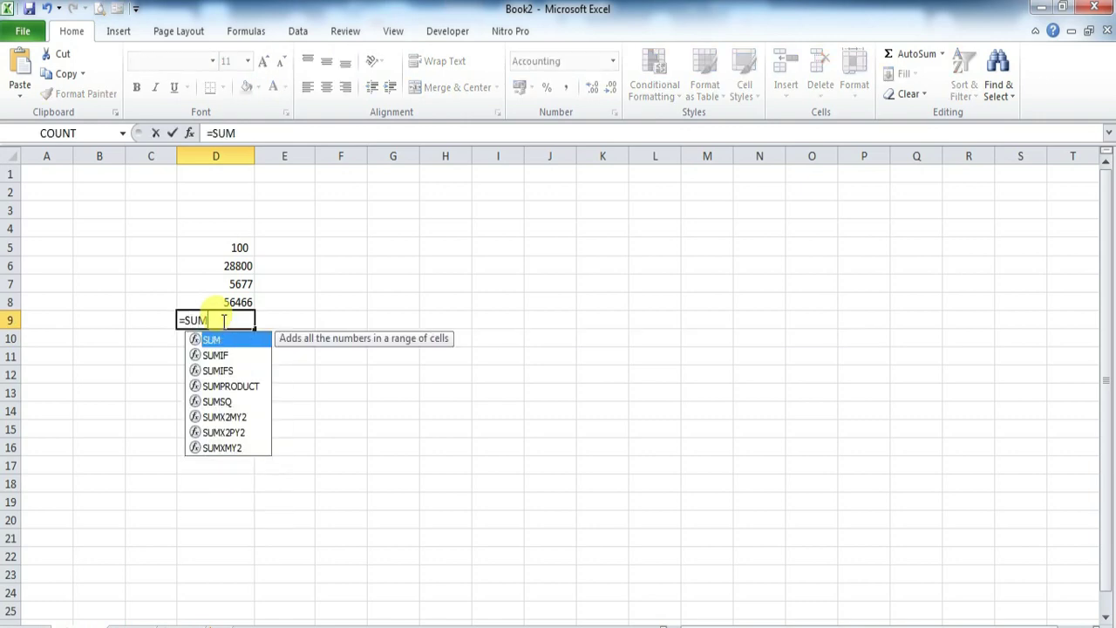
pyautogui.write('(')
pyautogui.moveTo(233, 251); pyautogui.dragTo(242, 300)
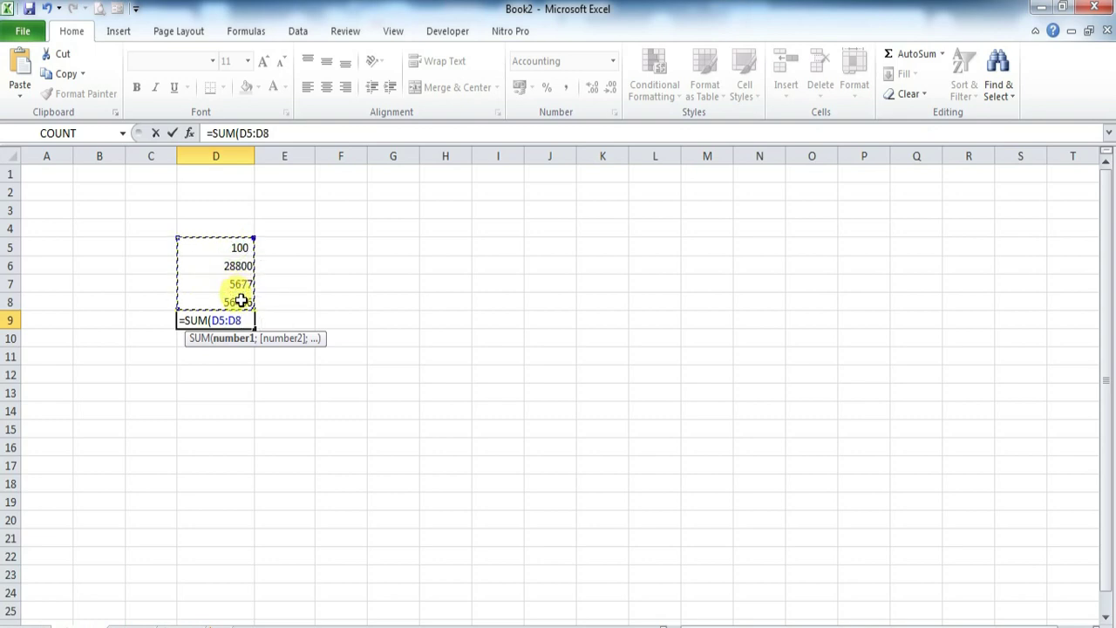
pyautogui.press('Return')
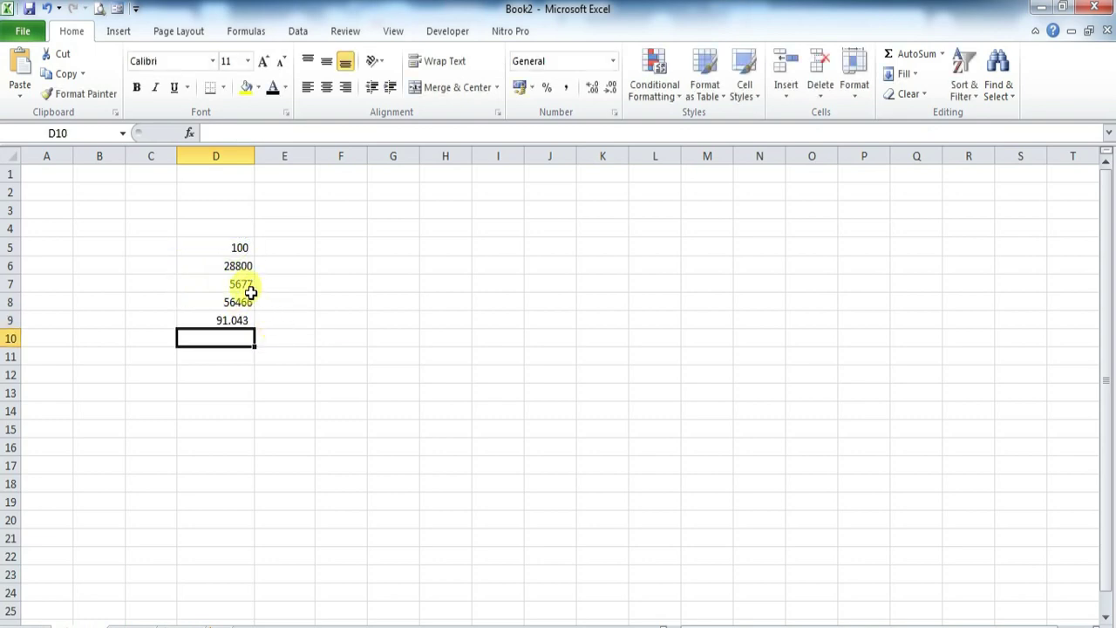
# Clear the SUM formula from D9 and total D5:D8 again with AutoSum
pyautogui.moveTo(242, 244); pyautogui.dragTo(248, 300)
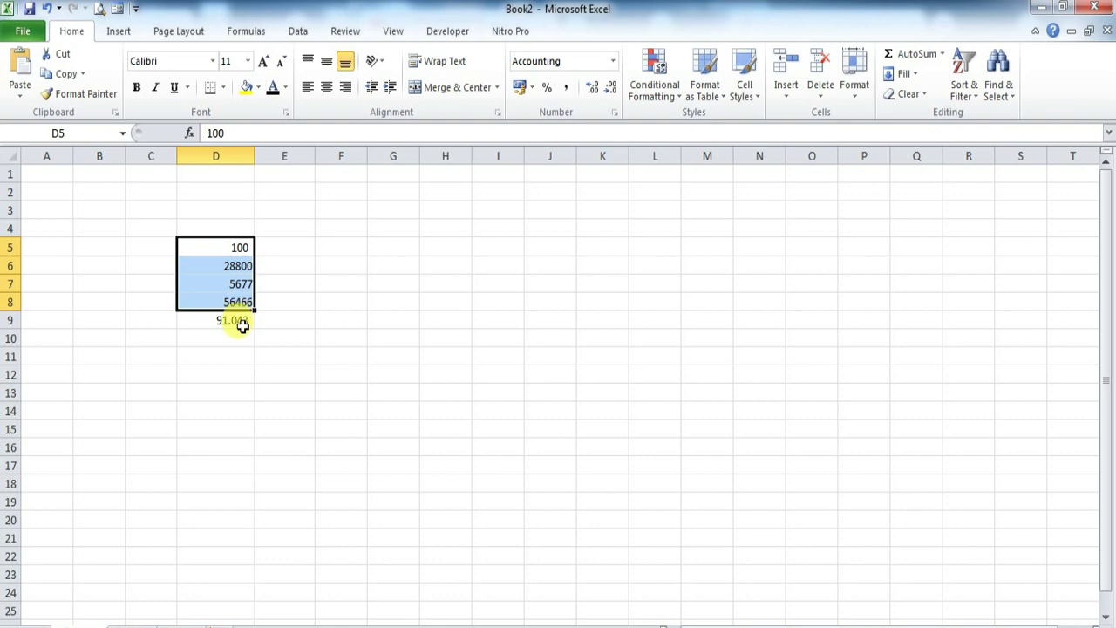
pyautogui.click(241, 320)
pyautogui.press('Delete')
pyautogui.click(220, 246)
pyautogui.moveTo(220, 247); pyautogui.dragTo(225, 302)
pyautogui.click(915, 55)
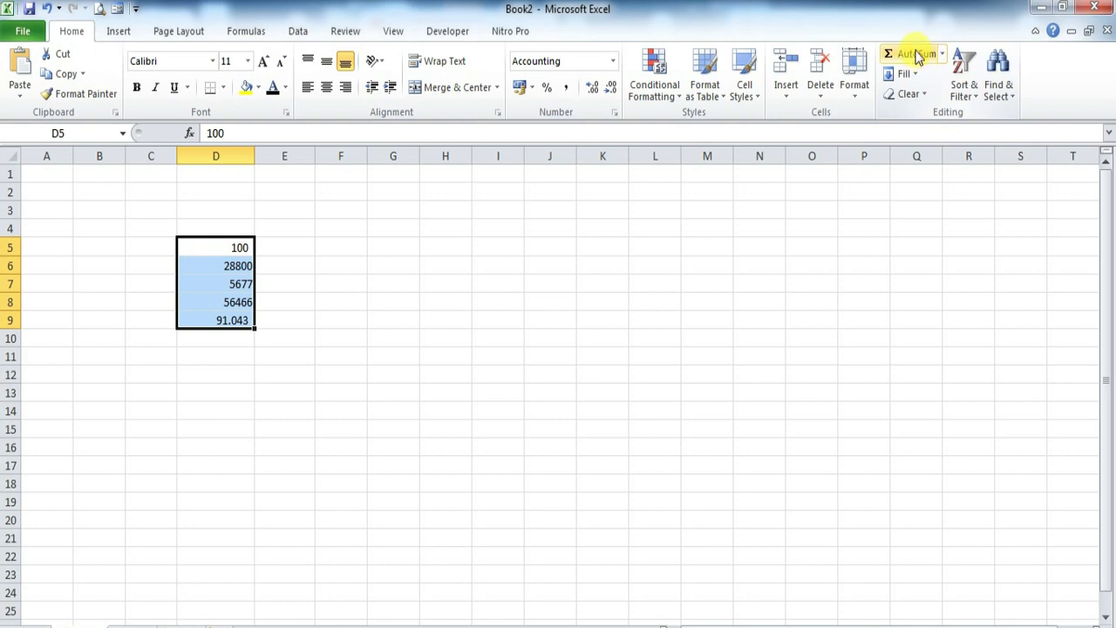
# Replace the total in D9 with the AutoSum Average function over D5:D8
pyautogui.click(246, 341)
pyautogui.moveTo(241, 245); pyautogui.dragTo(233, 319)
pyautogui.click(233, 319)
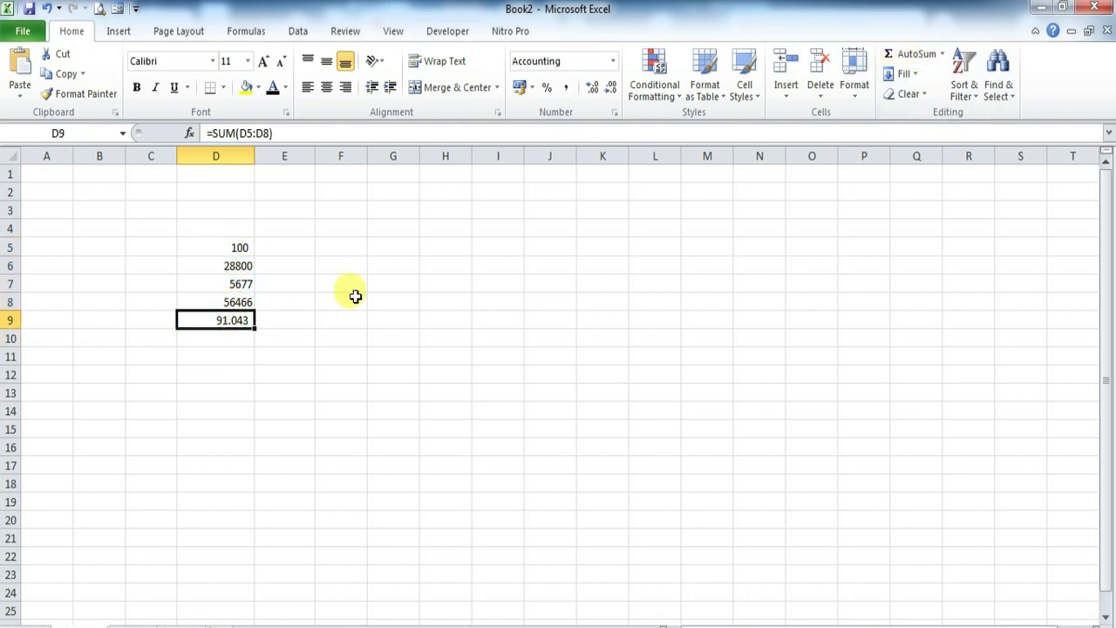
pyautogui.press('Delete')
pyautogui.click(943, 55)
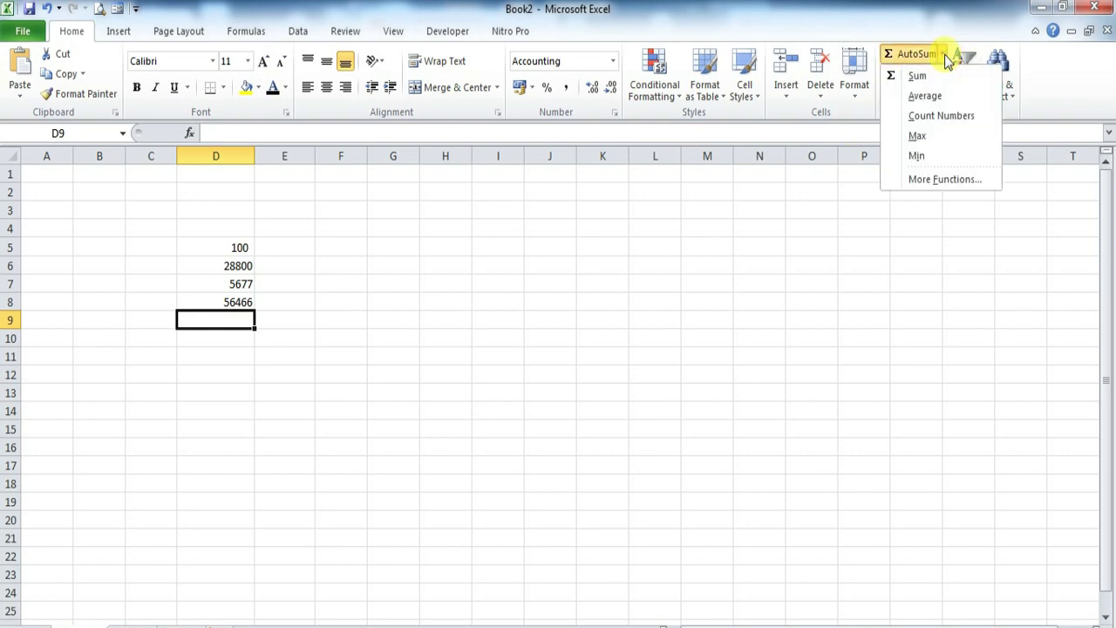
pyautogui.click(925, 97)
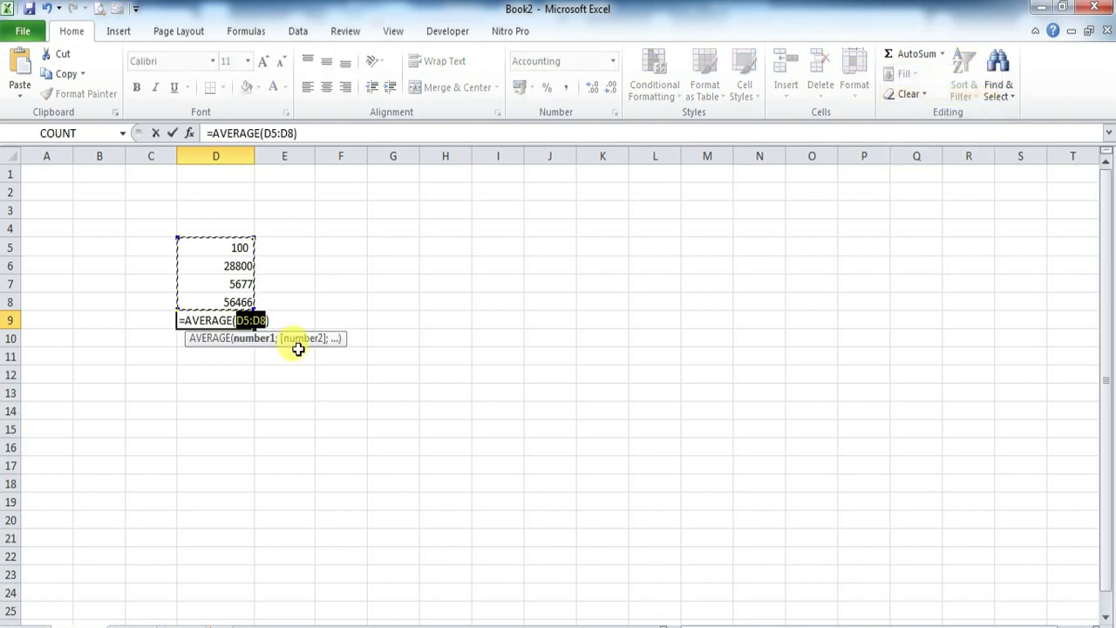
pyautogui.press('Return')
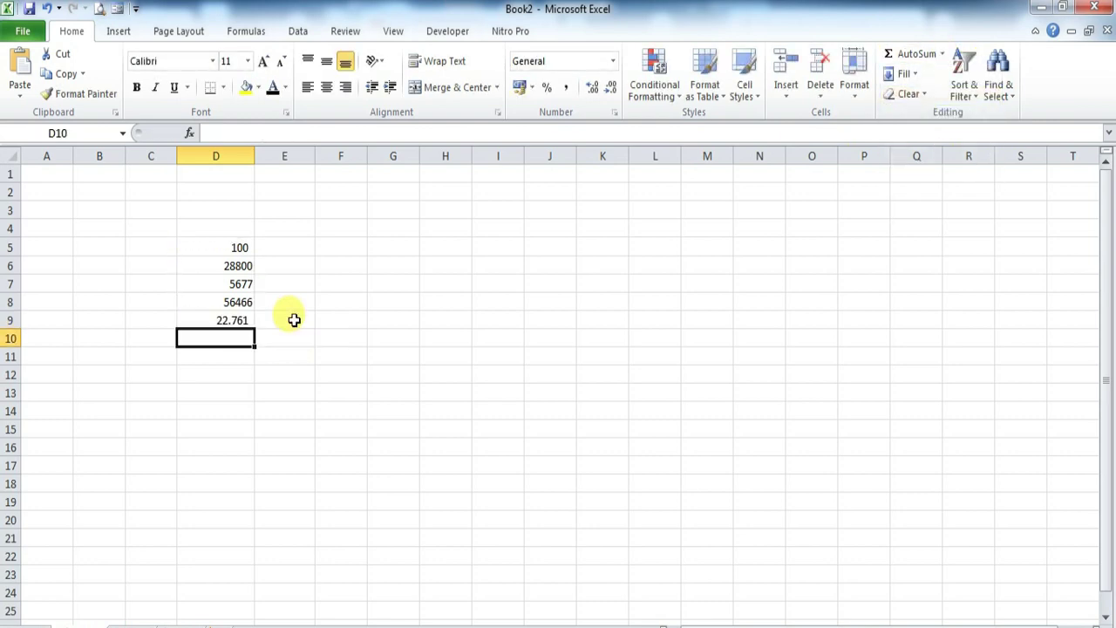
# Clear the average from D9 and select cell C5 beside the first number
pyautogui.click(238, 318)
pyautogui.press('Delete')
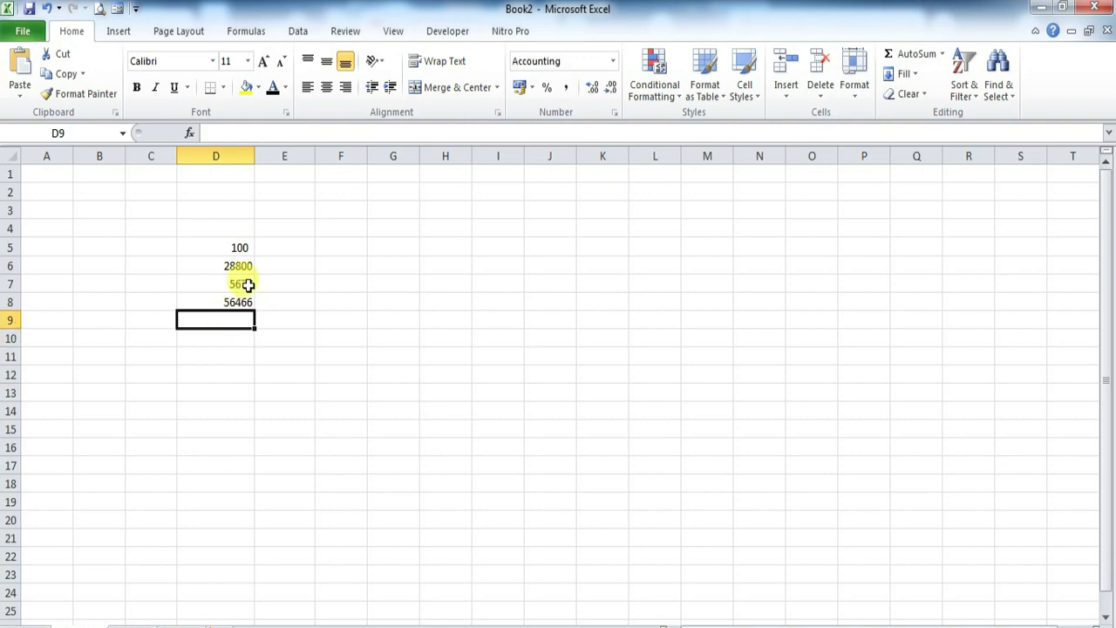
pyautogui.click(244, 247)
pyautogui.click(157, 245)
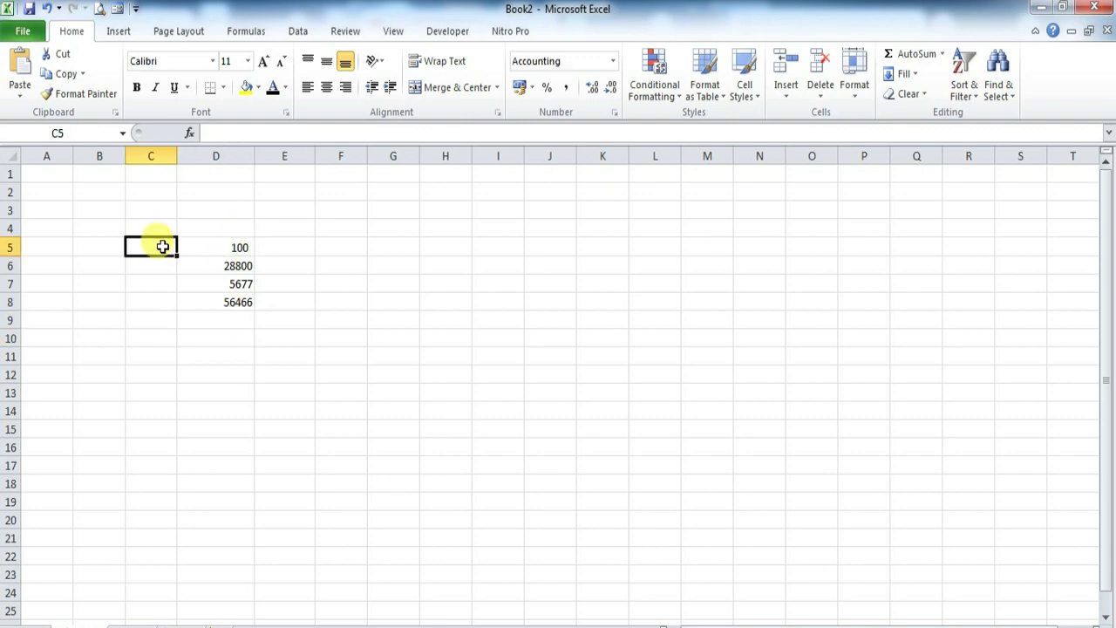
# Enter the labels DATA 1 in C5 and DATA 2 in C6
pyautogui.write('DATA')
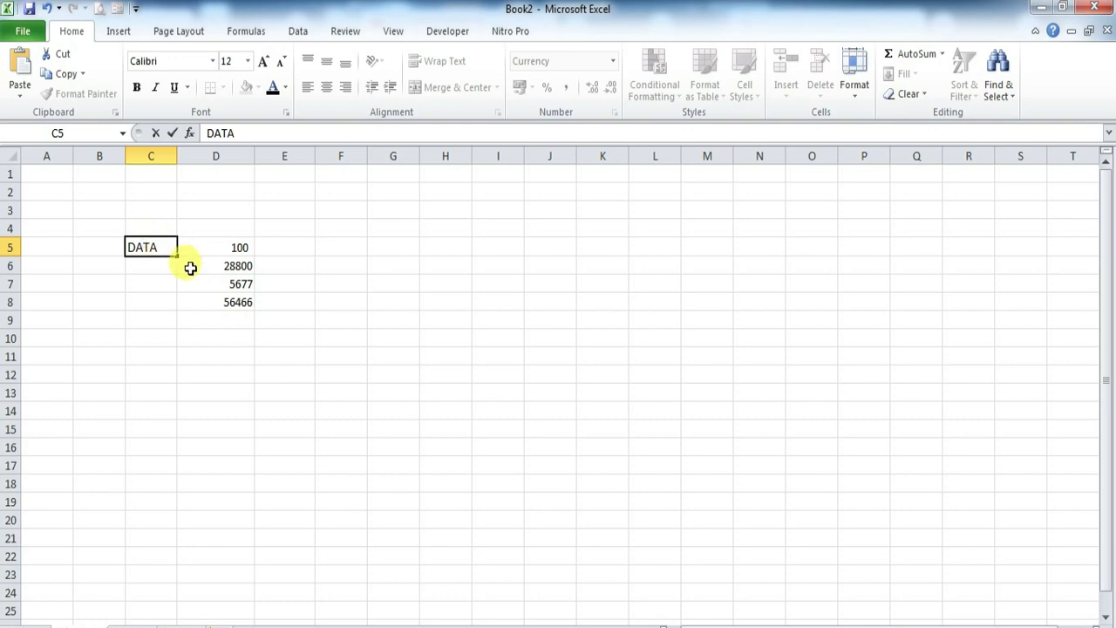
pyautogui.write(' 1')
pyautogui.click(157, 282)
pyautogui.click(154, 247)
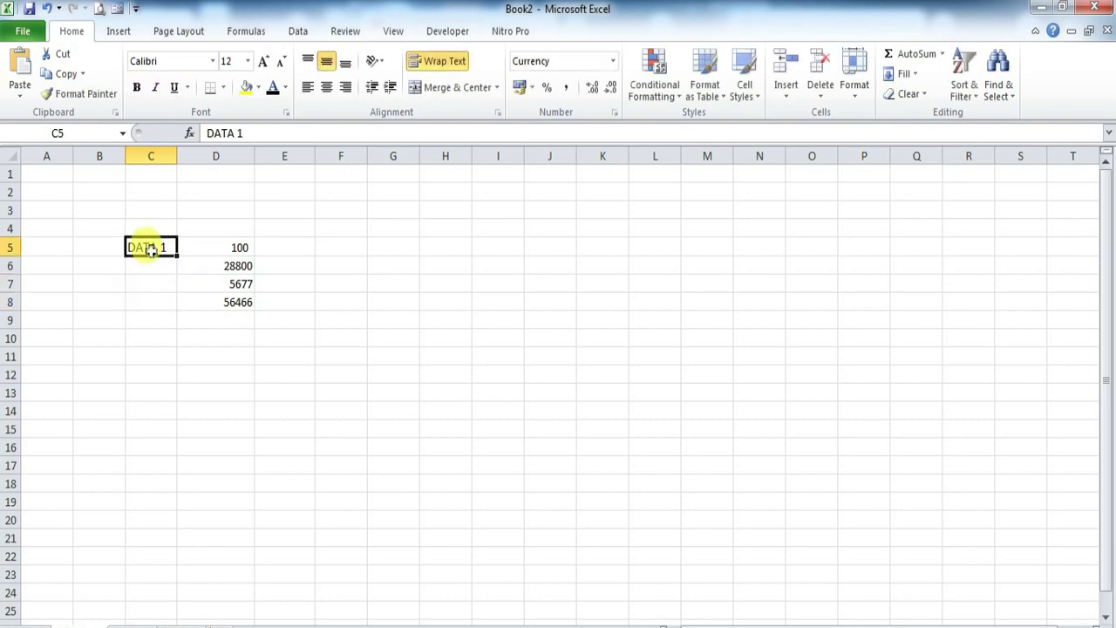
pyautogui.click(160, 267)
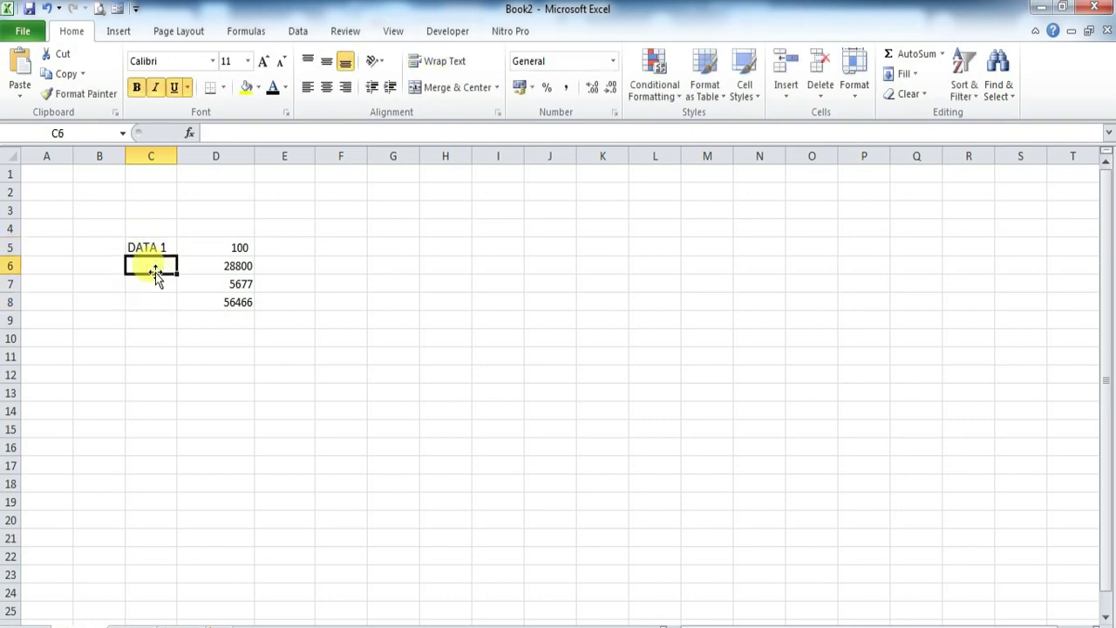
pyautogui.write('DATA 2')
pyautogui.click(153, 286)
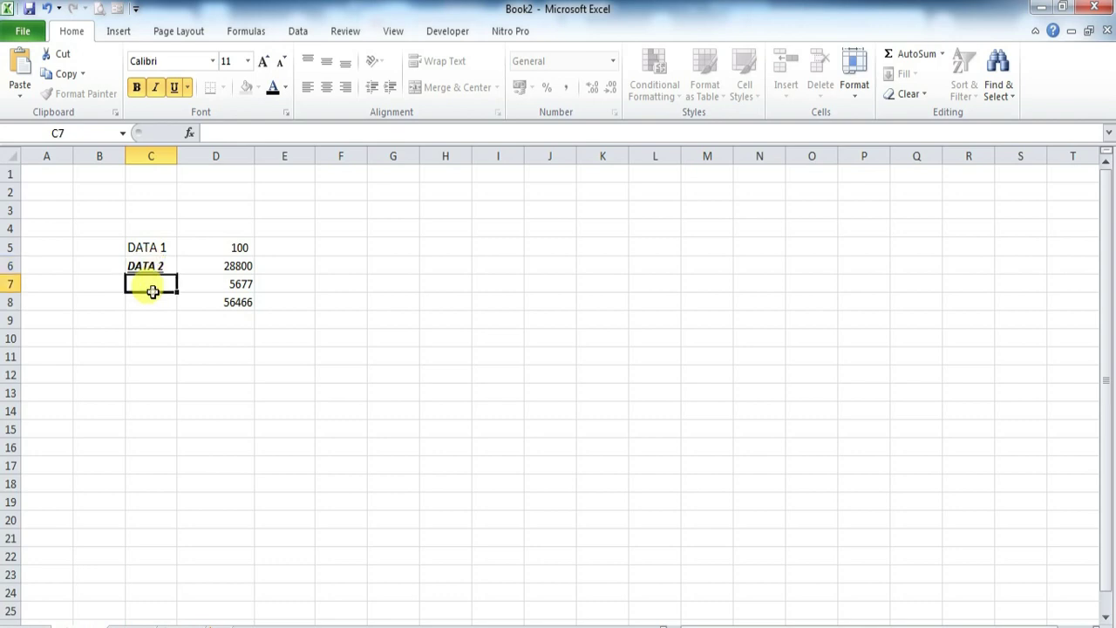
# Remove the italic and underline formatting from the labels in C5:C8
pyautogui.moveTo(148, 247); pyautogui.dragTo(144, 307)
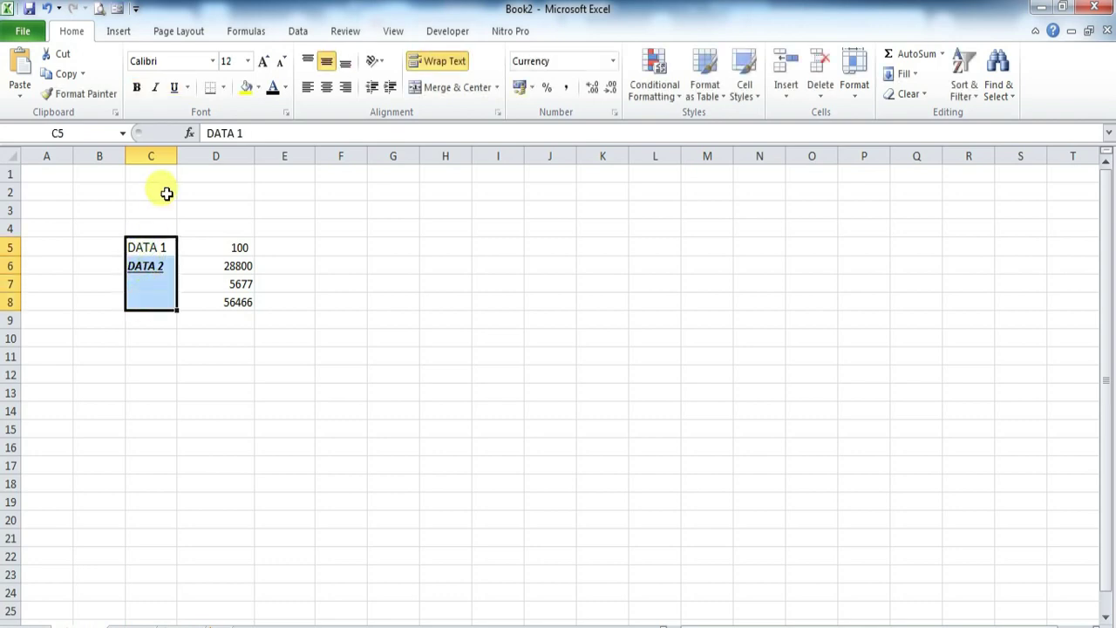
pyautogui.click(156, 88)
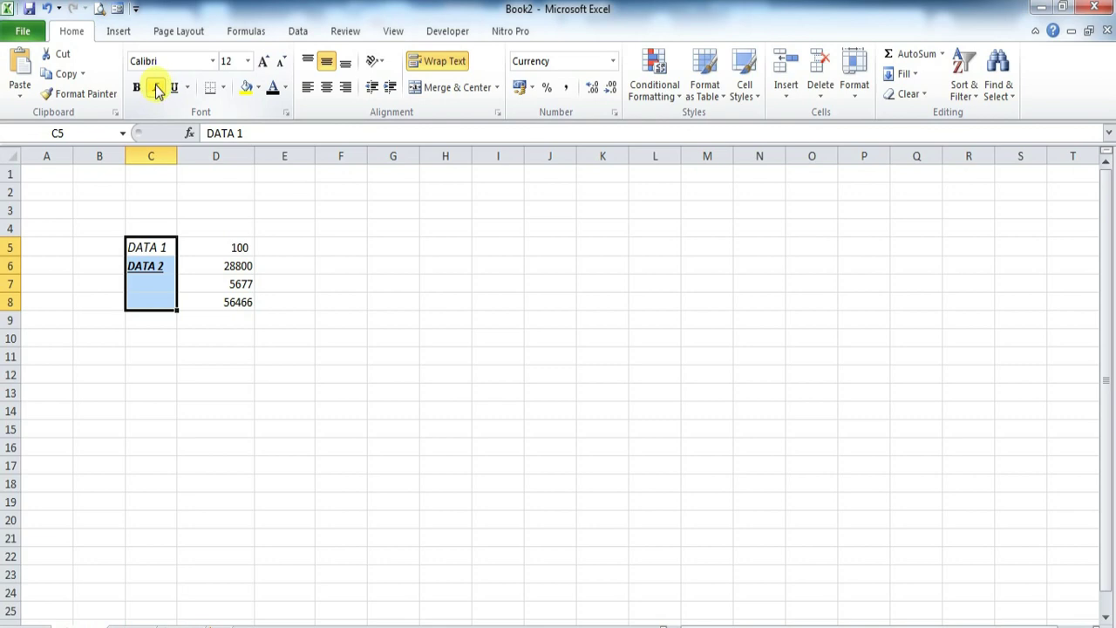
pyautogui.click(173, 88)
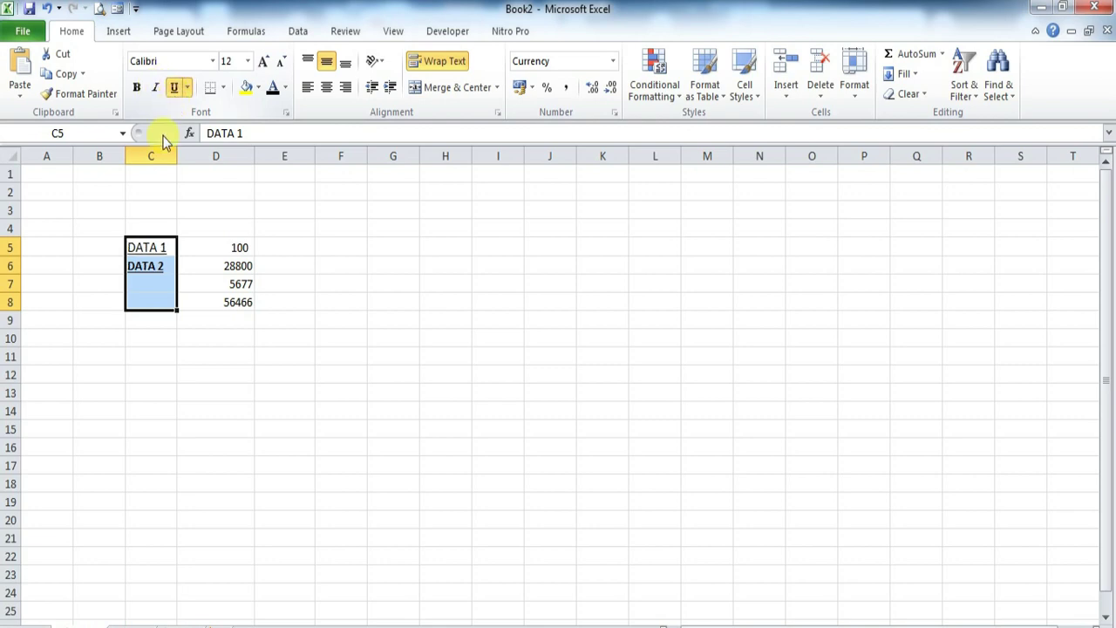
pyautogui.click(174, 91)
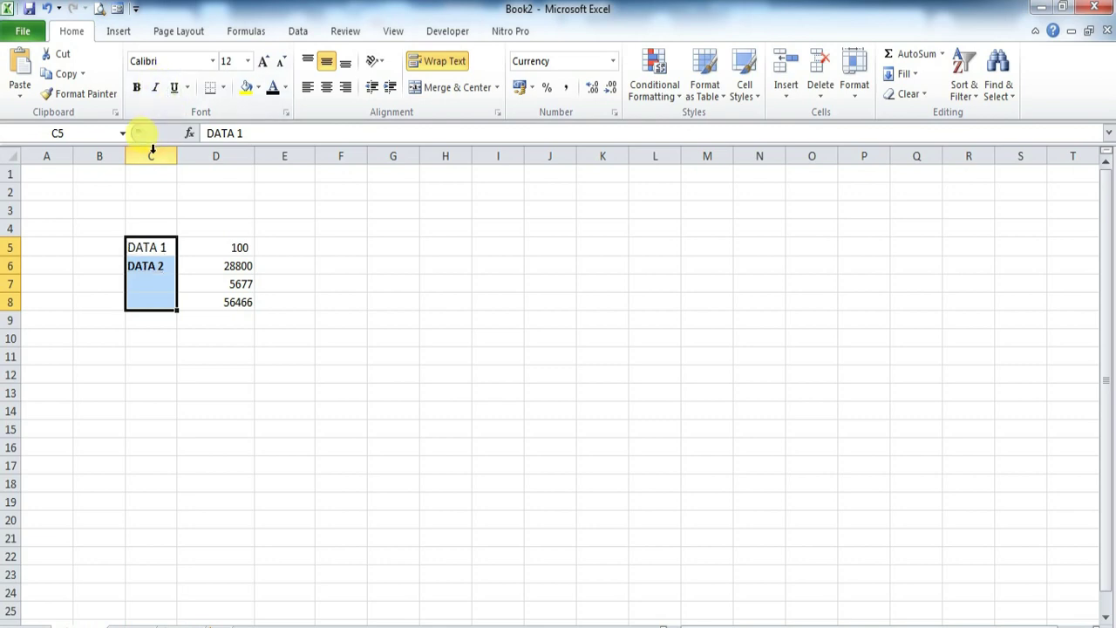
pyautogui.click(116, 424)
# Undo the accidental shift of the labels and extend the series through C8 with DATA 3 and DATA 4
pyautogui.moveTo(155, 242); pyautogui.dragTo(173, 314)
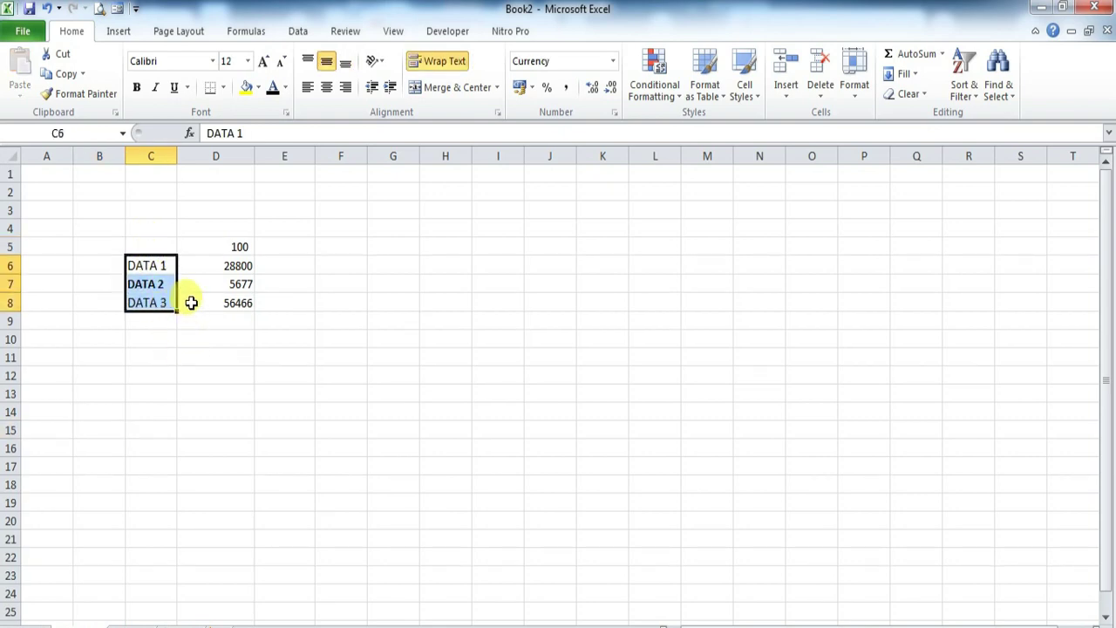
pyautogui.hotkey('ctrl', 'z')
pyautogui.moveTo(178, 300); pyautogui.dragTo(175, 313)
pyautogui.click(192, 392)
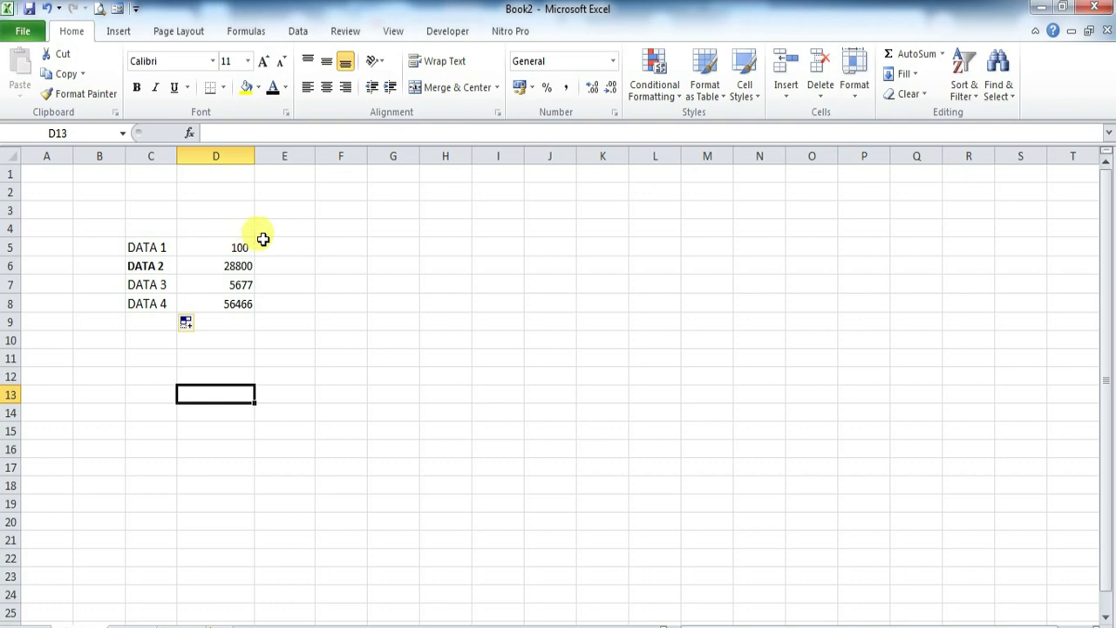
pyautogui.click(941, 54)
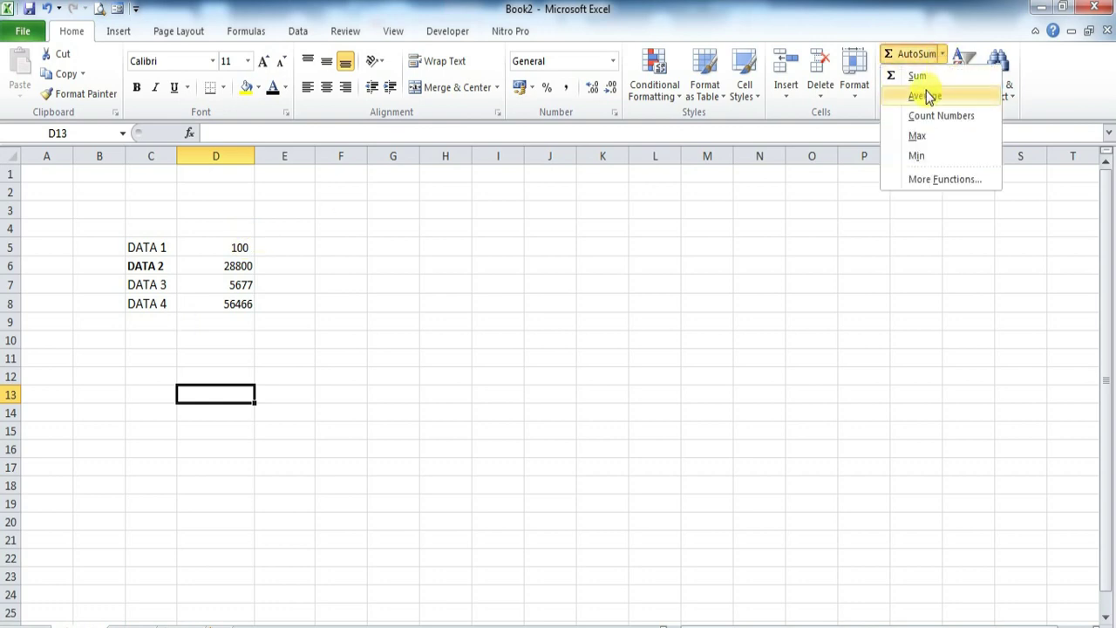
pyautogui.click(224, 269)
pyautogui.moveTo(219, 245); pyautogui.dragTo(231, 297)
pyautogui.click(198, 335)
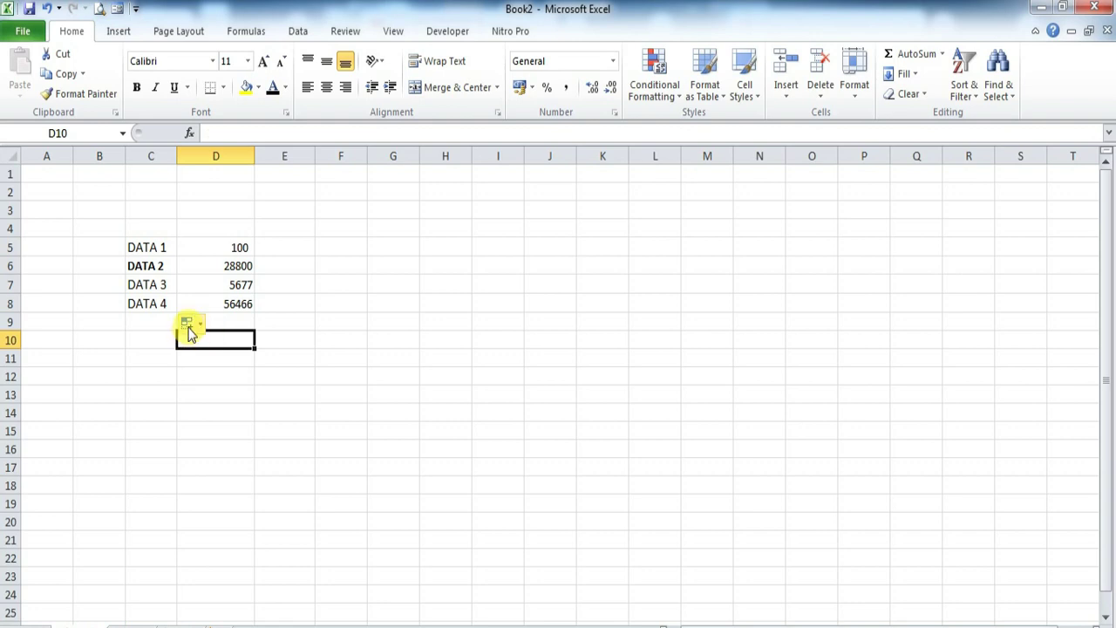
pyautogui.click(197, 326)
pyautogui.click(392, 301)
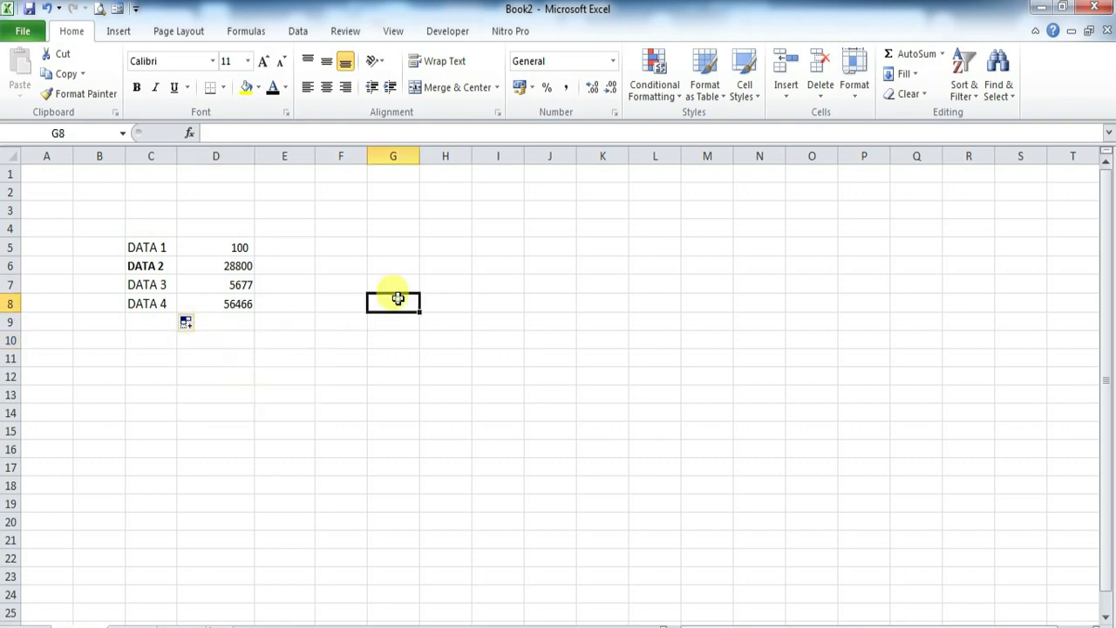
# Insert a blank row above row 9, directly below the data
pyautogui.rightClick(11, 321)
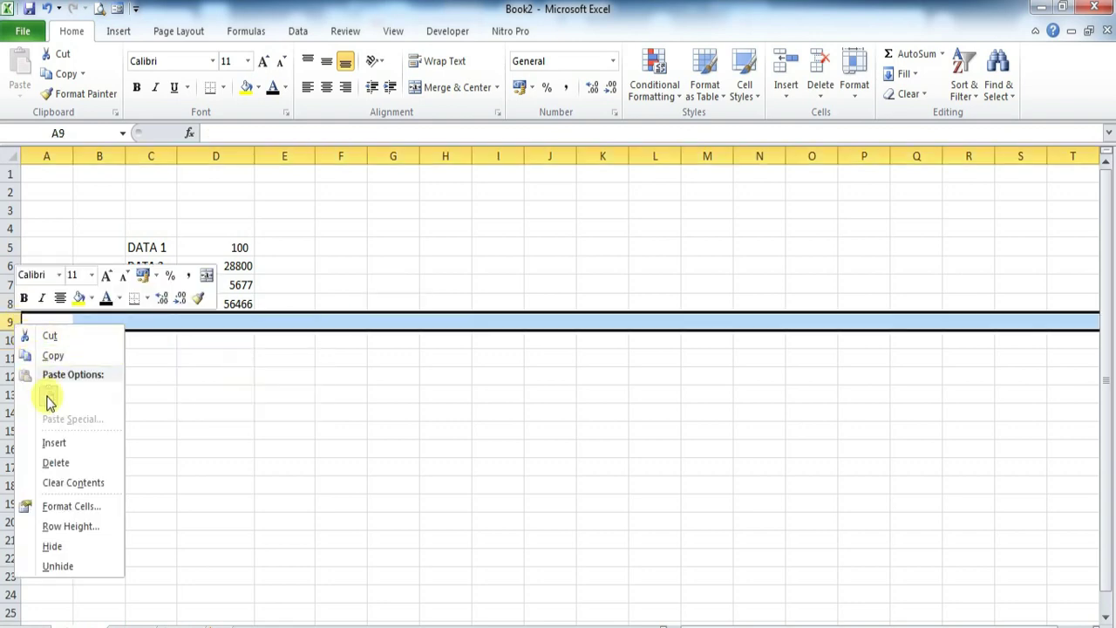
pyautogui.click(54, 445)
pyautogui.click(218, 449)
# Enter the formula =AVERAGE(D5:D8) in cell D9
pyautogui.click(194, 320)
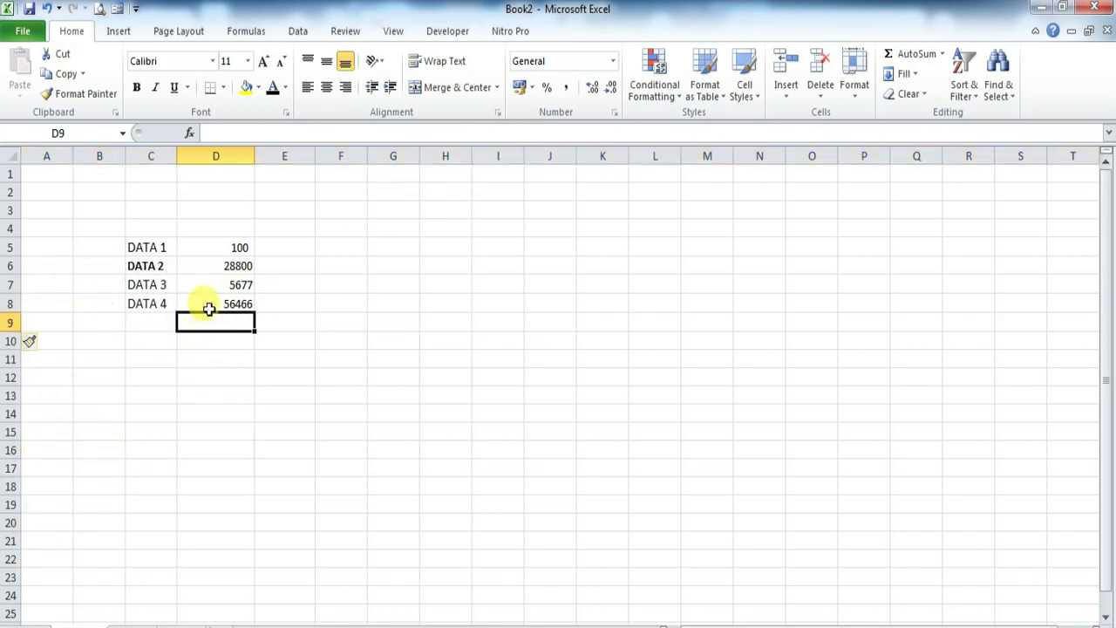
pyautogui.write('=')
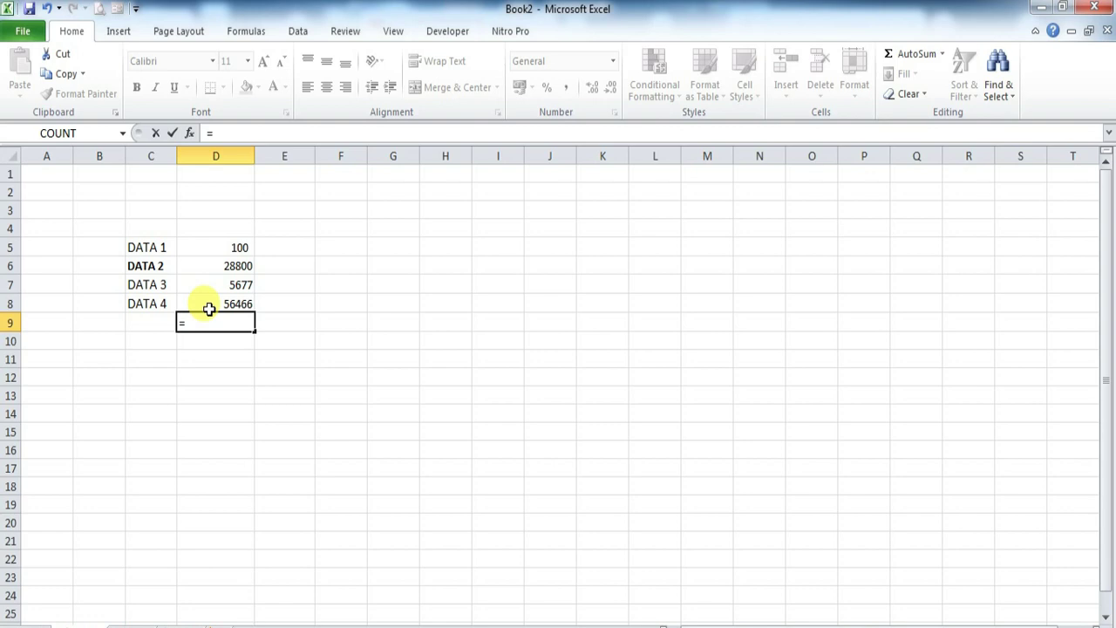
pyautogui.write('AVERAGE')
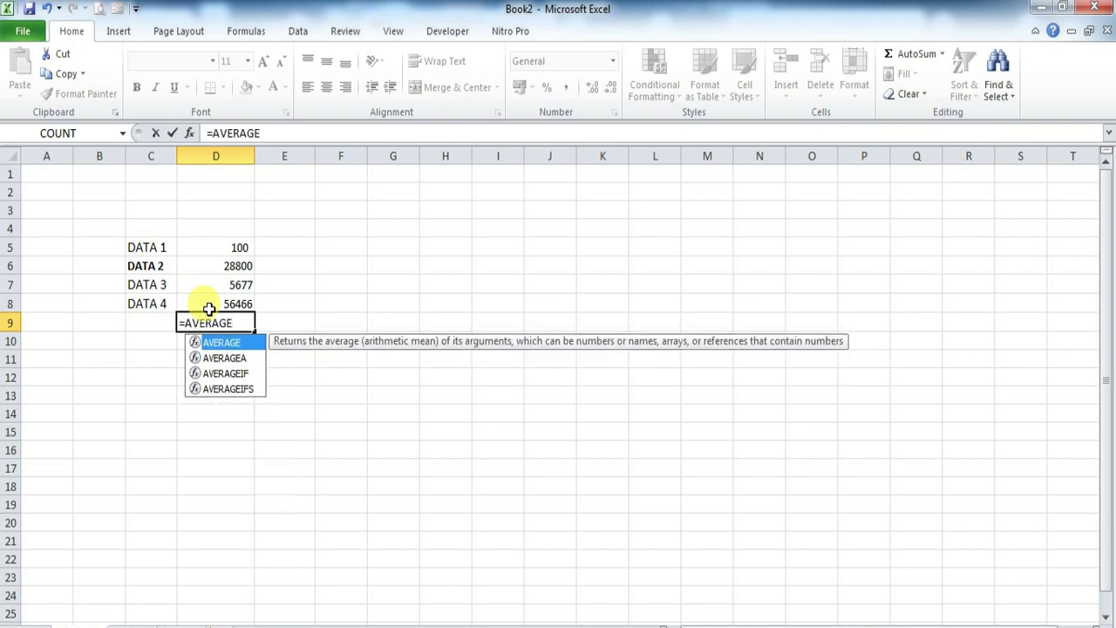
pyautogui.write('(')
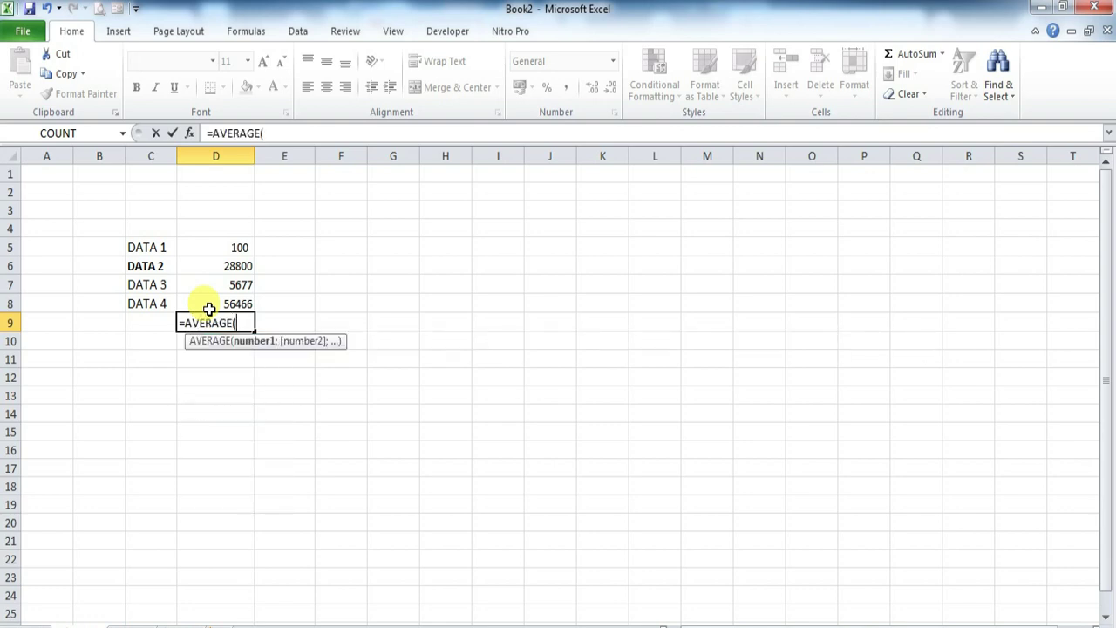
pyautogui.moveTo(232, 244); pyautogui.dragTo(238, 304)
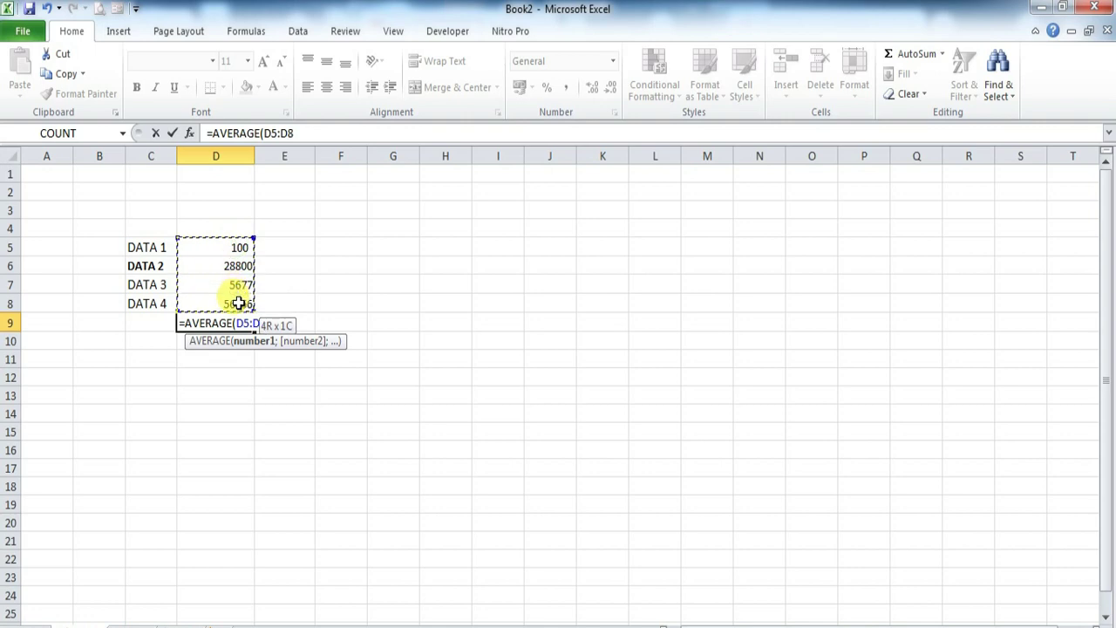
pyautogui.write(')')
pyautogui.press('Return')
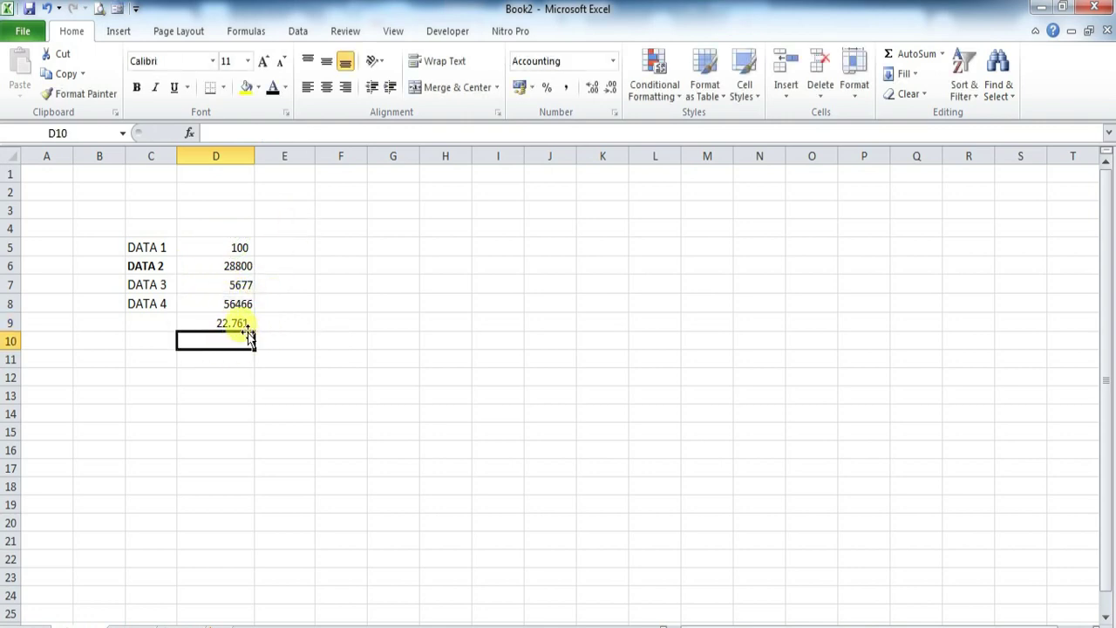
# Clear the typed formula from D9 and average D5:D8 there with the AutoSum Average function
pyautogui.click(234, 323)
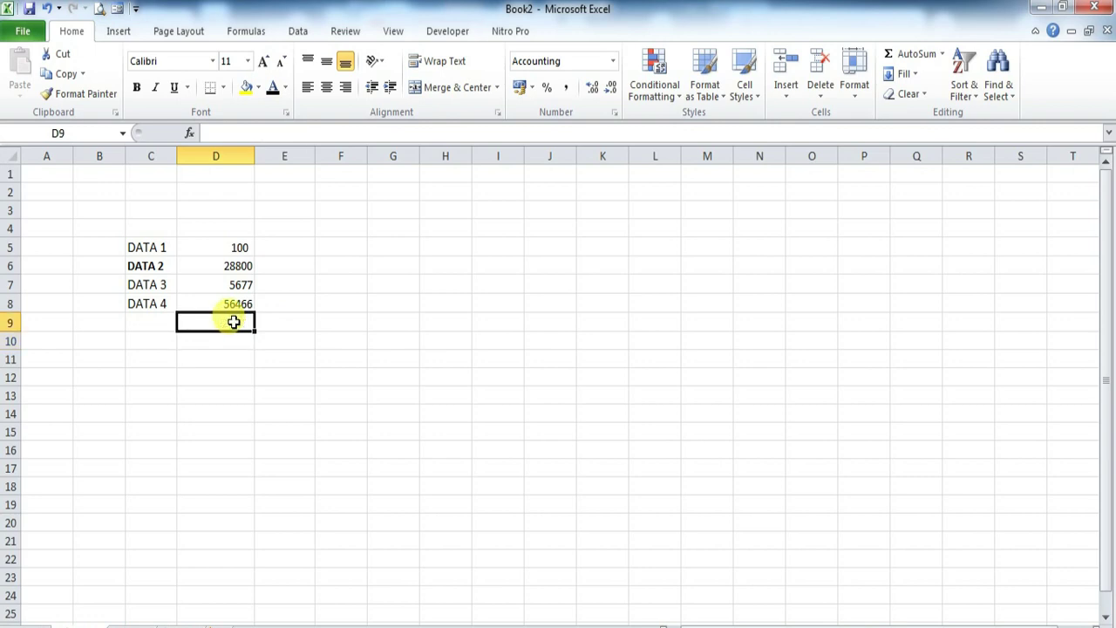
pyautogui.moveTo(242, 244); pyautogui.dragTo(232, 304)
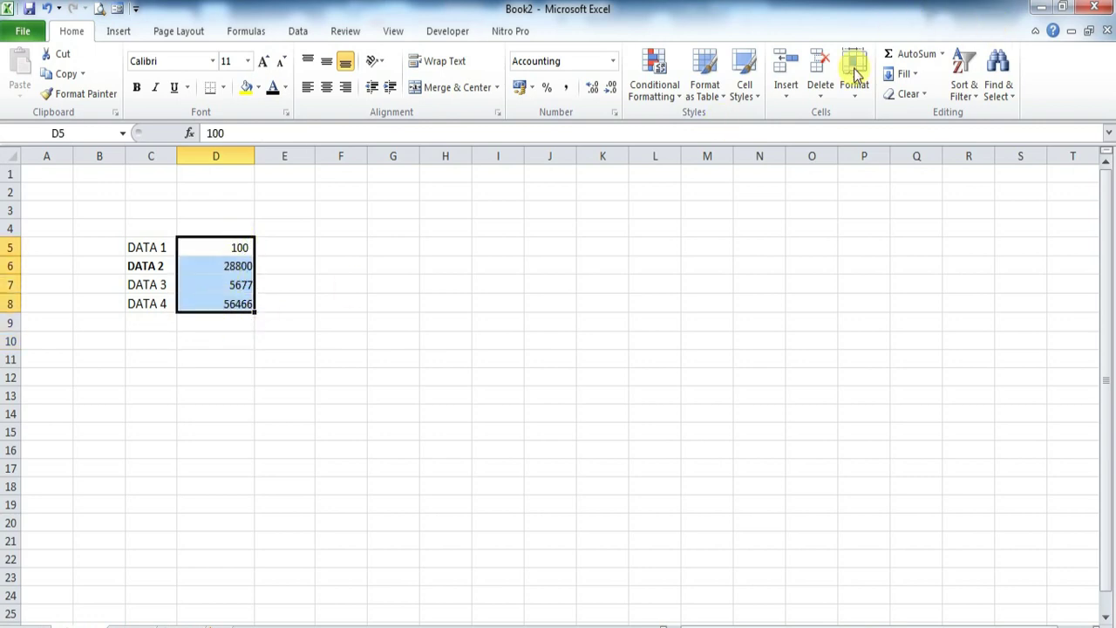
pyautogui.click(942, 54)
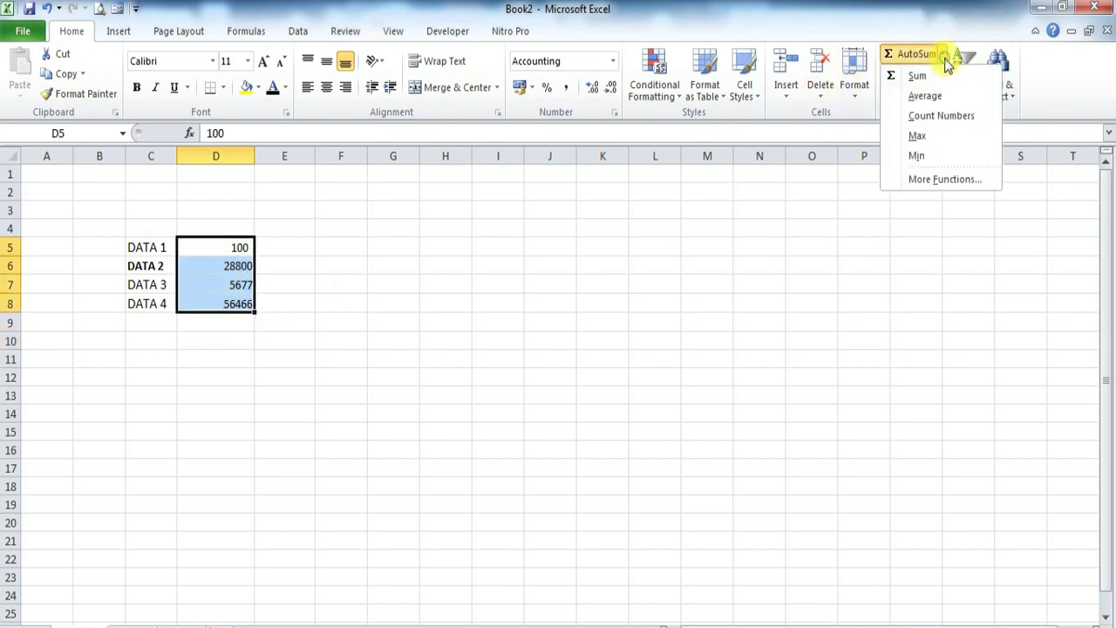
pyautogui.click(922, 98)
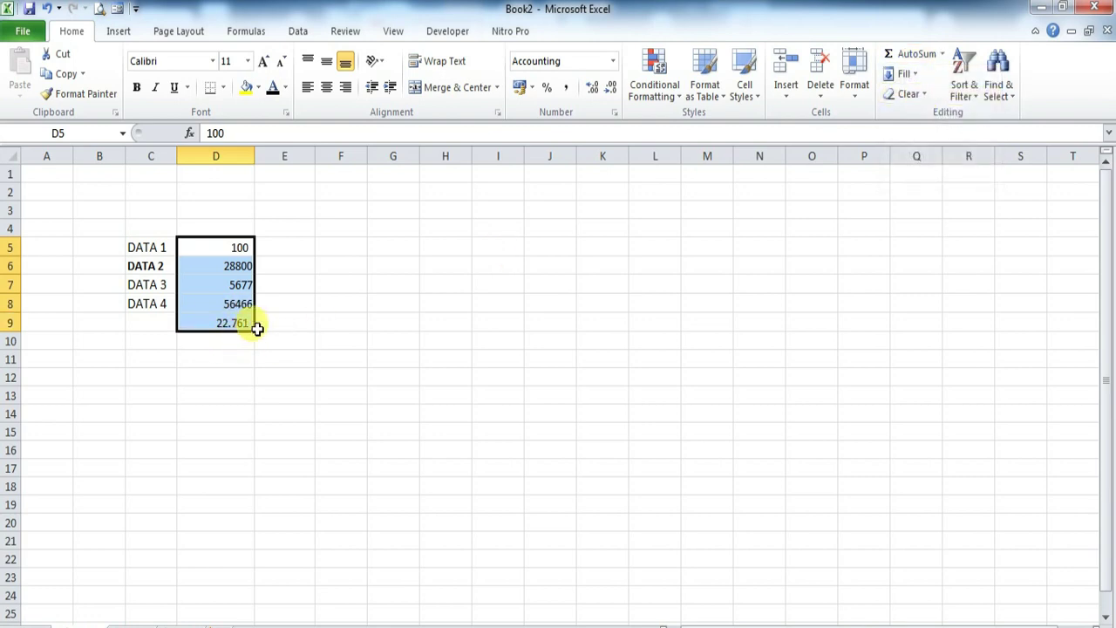
pyautogui.click(286, 320)
pyautogui.click(234, 327)
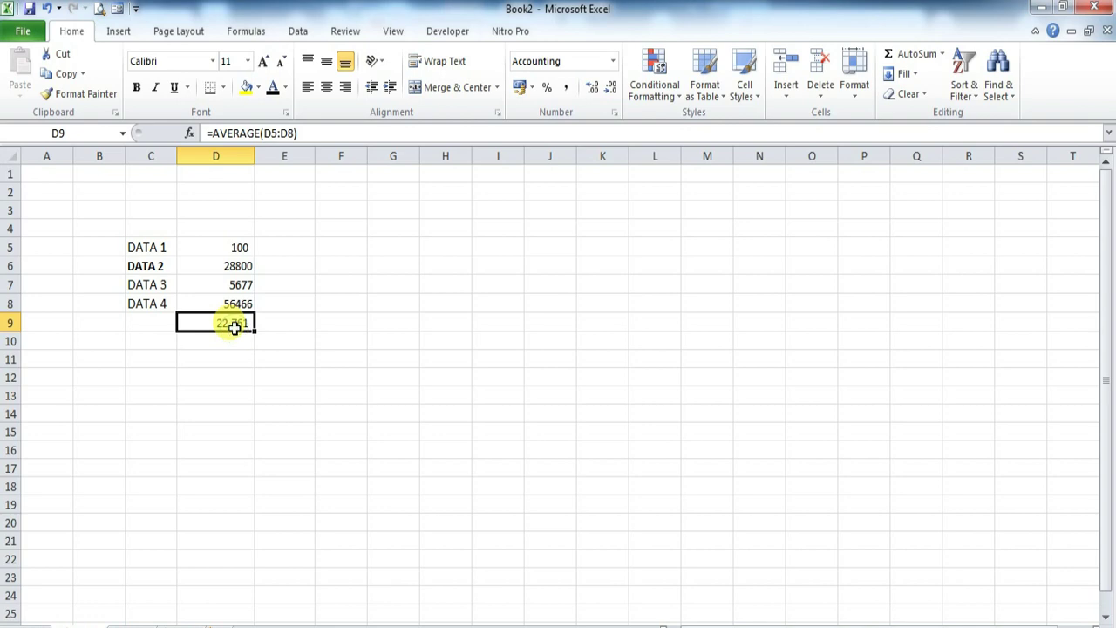
# Try a division formula of D5 by D6 in D9 and clear the cell
pyautogui.write('=')
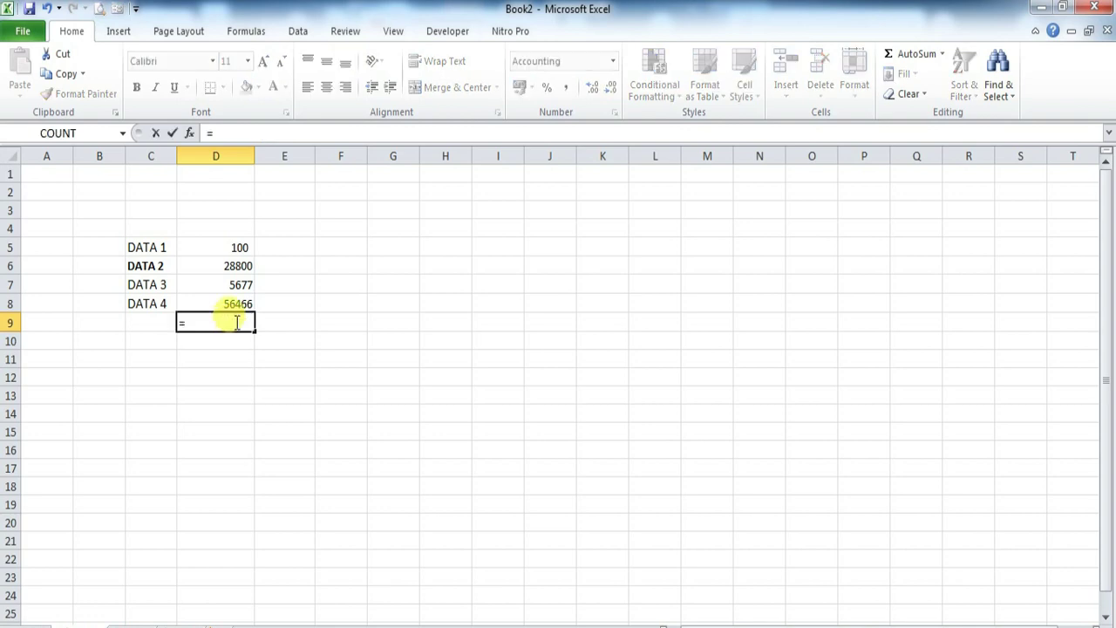
pyautogui.click(245, 247)
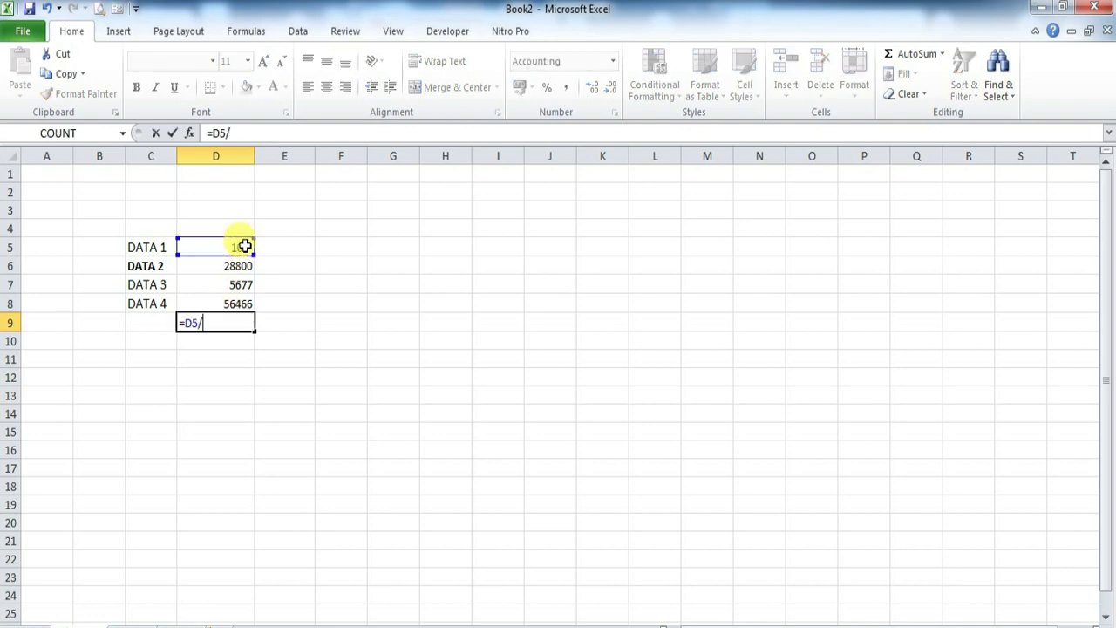
pyautogui.write('/')
pyautogui.click(237, 268)
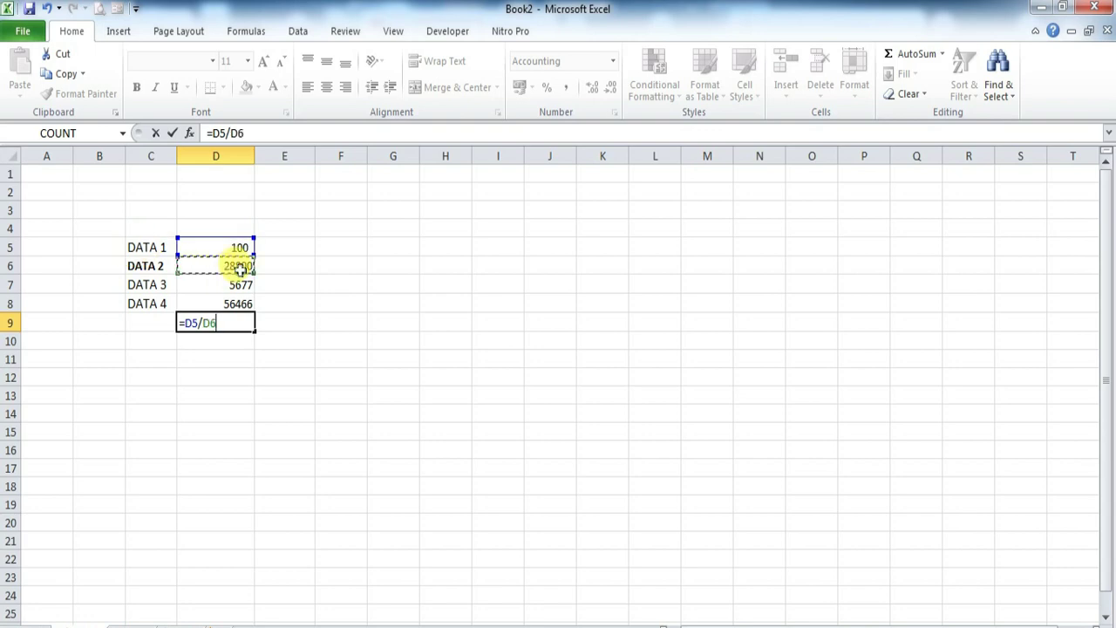
pyautogui.click(229, 327)
pyautogui.moveTo(227, 322); pyautogui.dragTo(169, 323)
pyautogui.press('Delete')
pyautogui.click(429, 321)
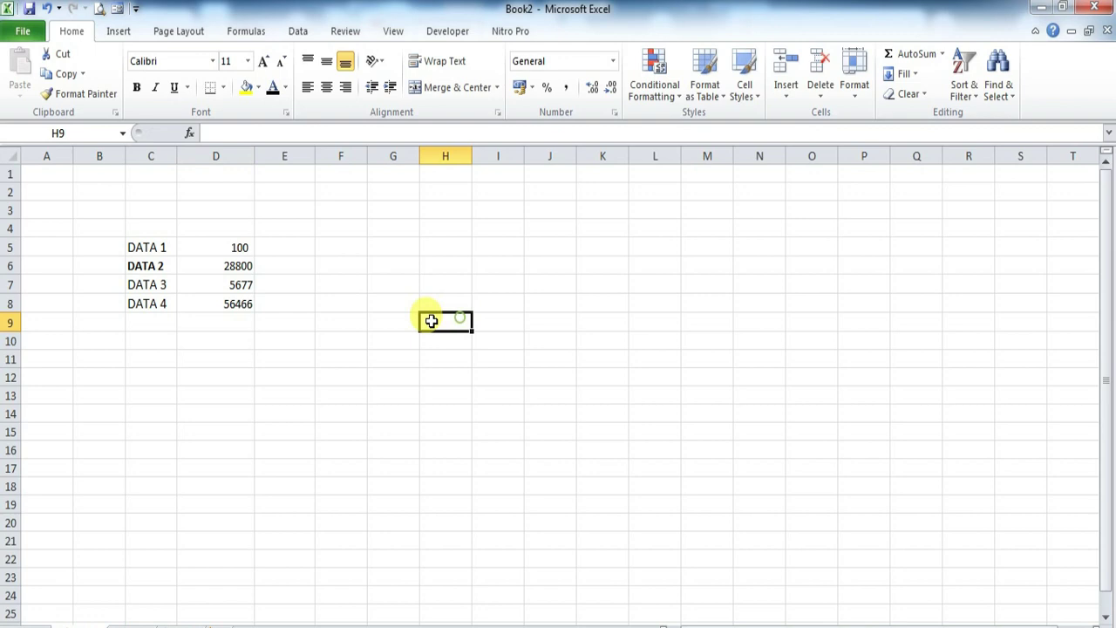
# Average D5:D8 into D9 with the AutoSum Average function, and clear the result
pyautogui.moveTo(234, 251); pyautogui.dragTo(237, 303)
pyautogui.click(942, 54)
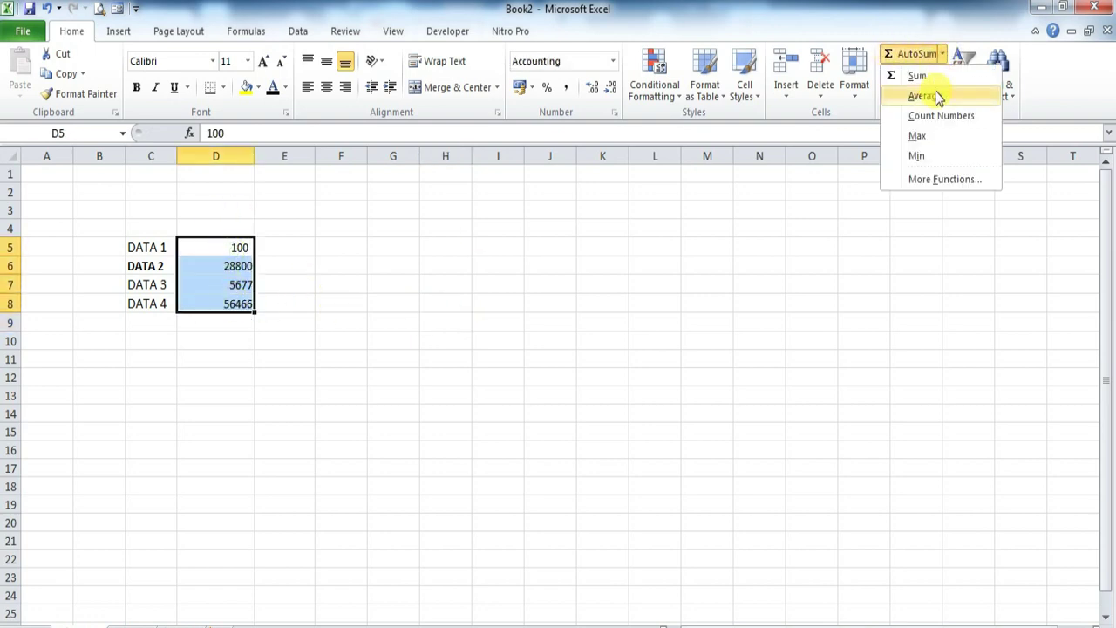
pyautogui.click(945, 97)
pyautogui.click(484, 309)
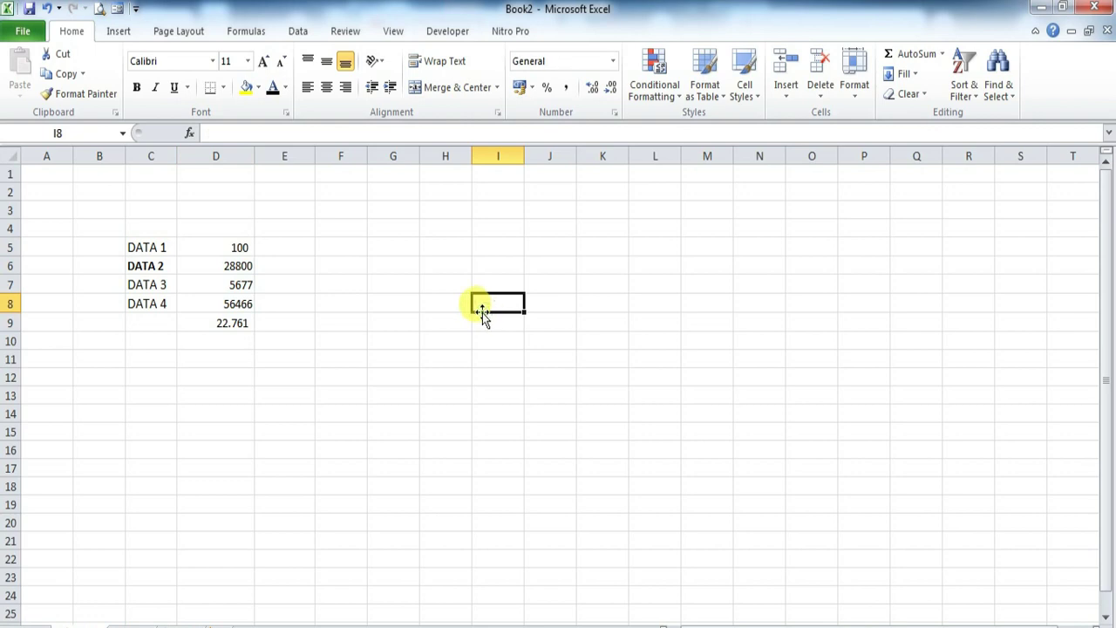
pyautogui.click(232, 323)
pyautogui.press('Delete')
# Calculate the maximum of D5:D8 into D9 with the AutoSum Max function
pyautogui.click(943, 54)
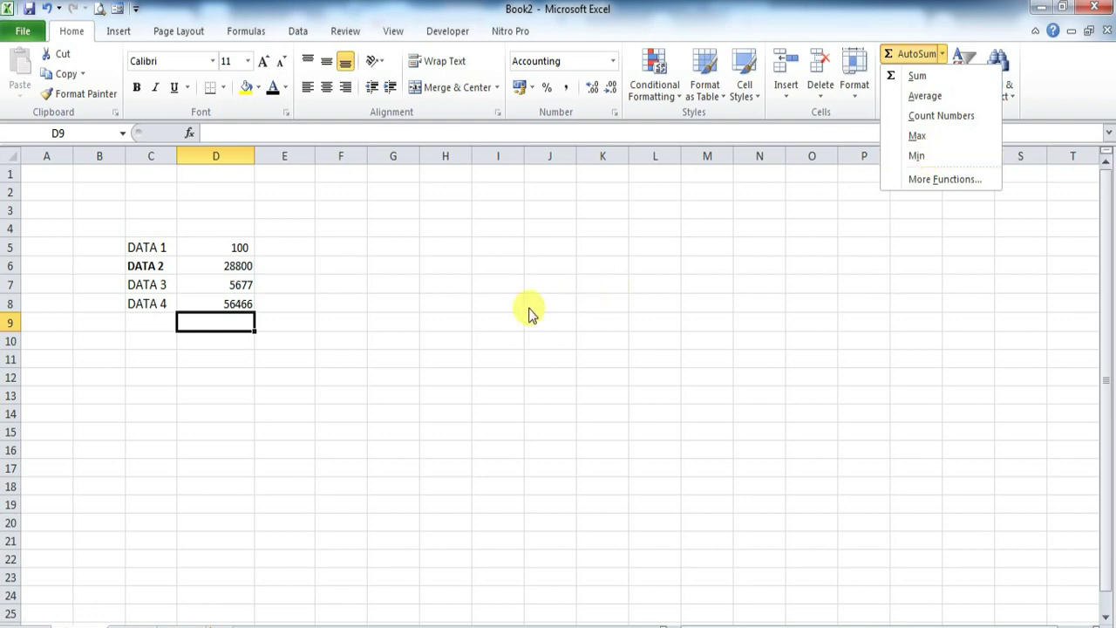
pyautogui.click(459, 314)
pyautogui.moveTo(239, 240); pyautogui.dragTo(232, 305)
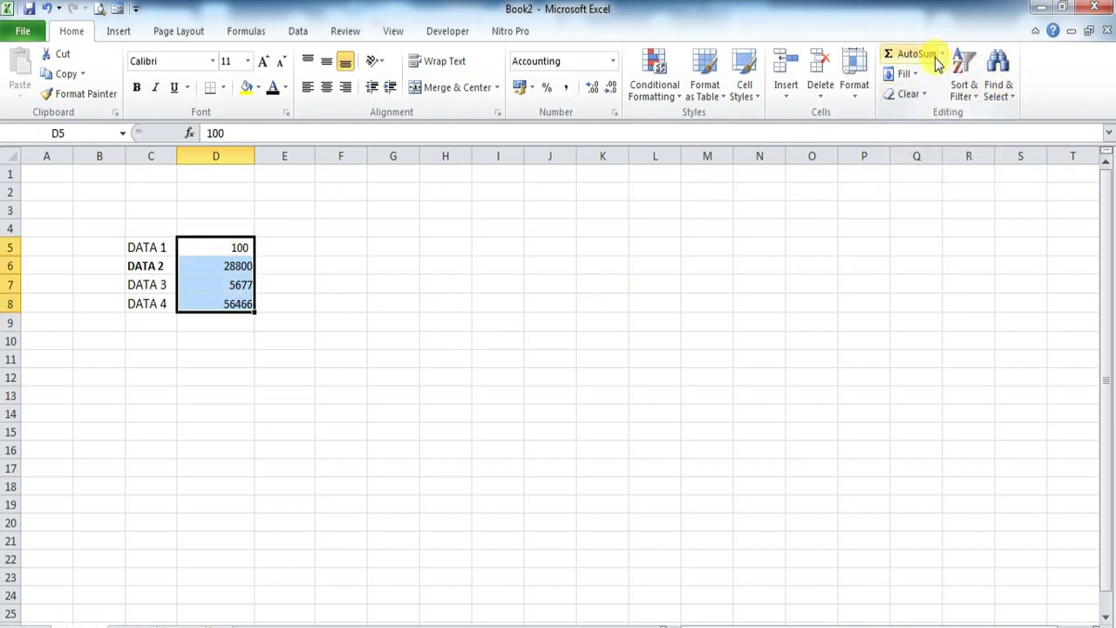
pyautogui.click(934, 55)
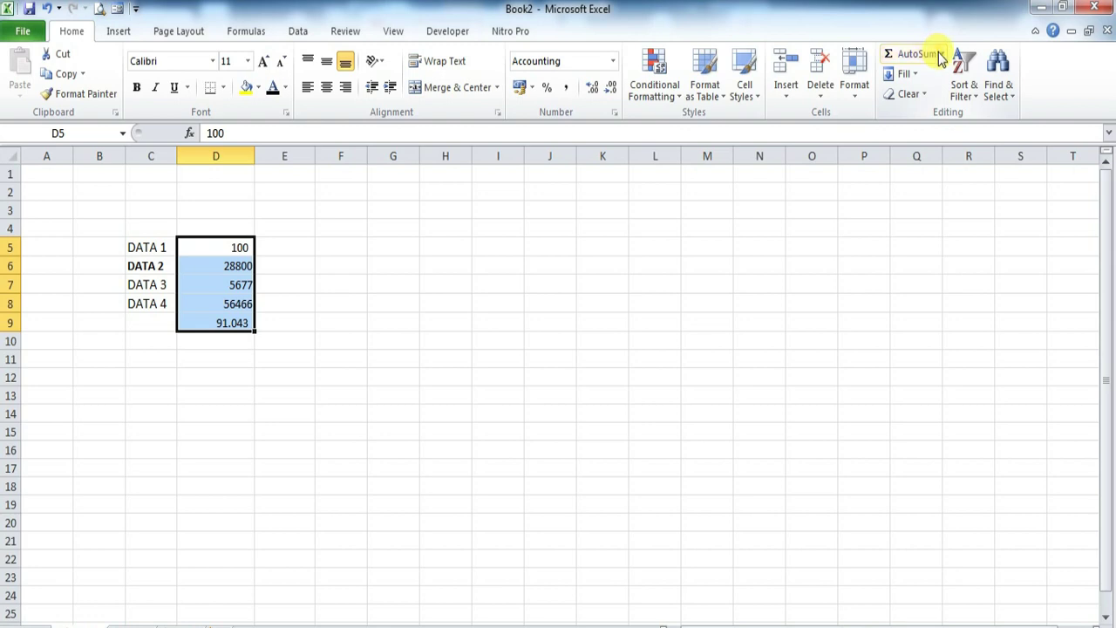
pyautogui.hotkey('ctrl', 'z')
pyautogui.click(941, 56)
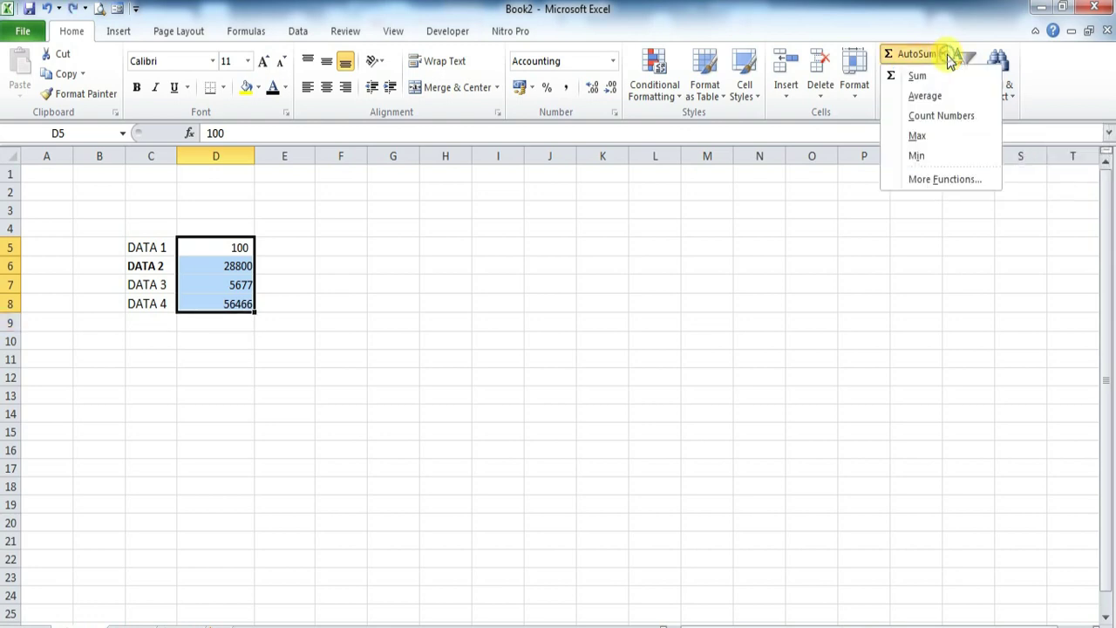
pyautogui.click(923, 133)
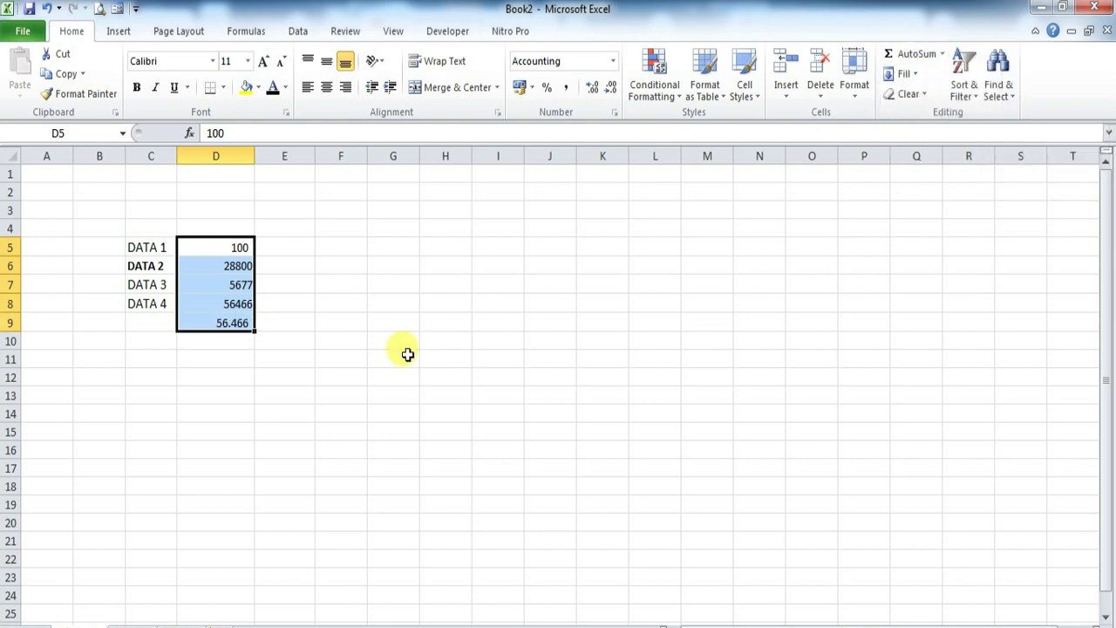
pyautogui.click(232, 324)
# Fill cells D5:D8 with yellow and clear the maximum formula from D9
pyautogui.moveTo(239, 248); pyautogui.dragTo(225, 303)
pyautogui.click(246, 87)
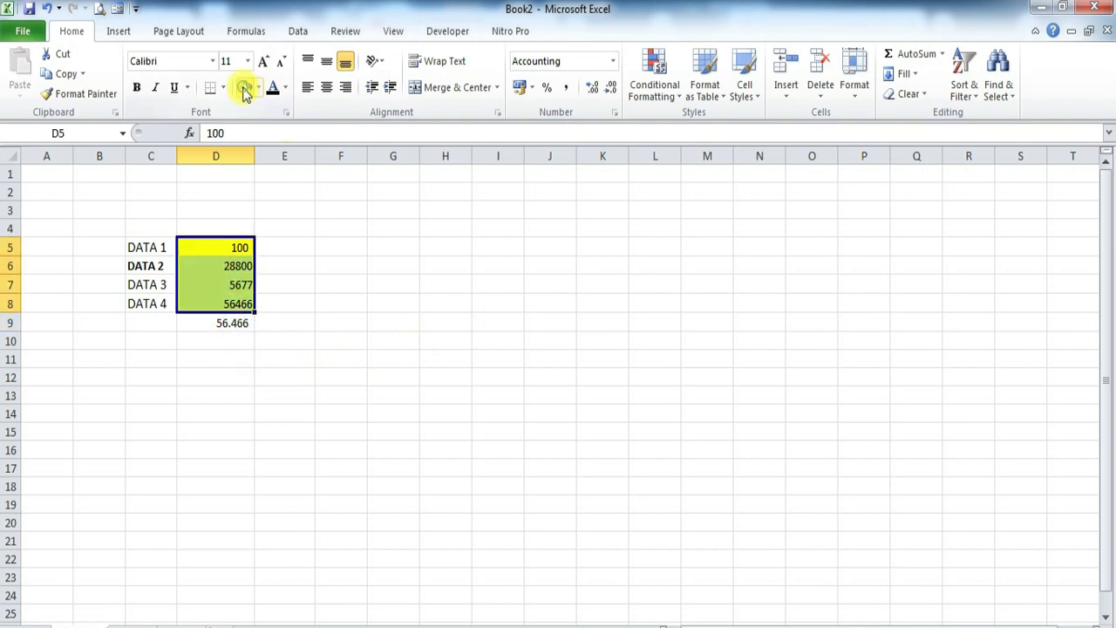
pyautogui.click(294, 302)
pyautogui.click(235, 338)
pyautogui.click(238, 324)
pyautogui.press('Delete')
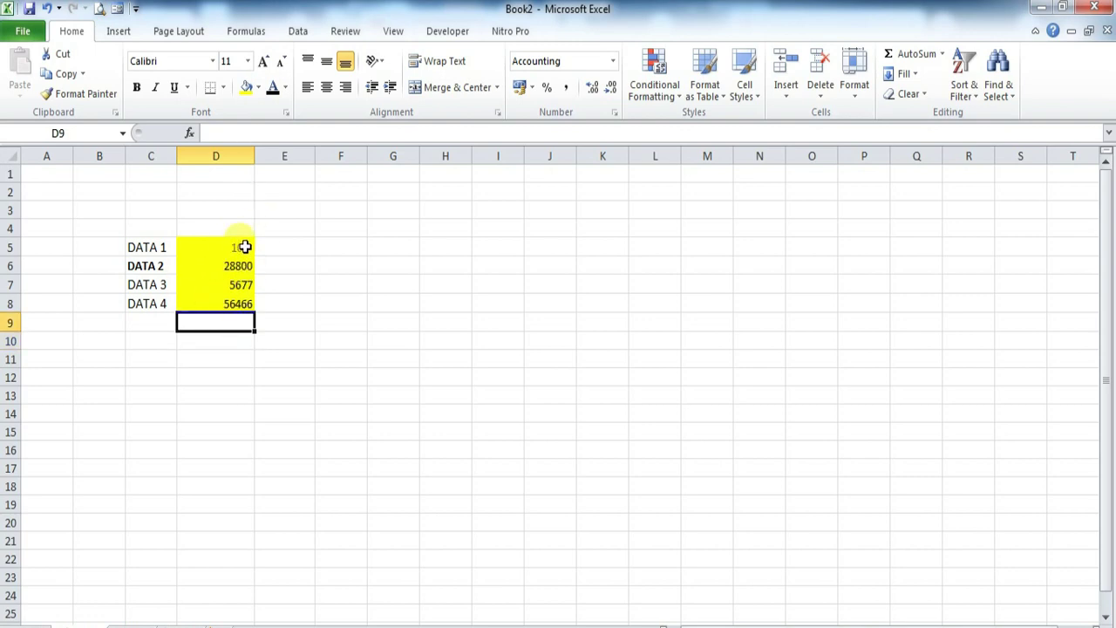
pyautogui.moveTo(241, 244); pyautogui.dragTo(238, 297)
pyautogui.click(215, 343)
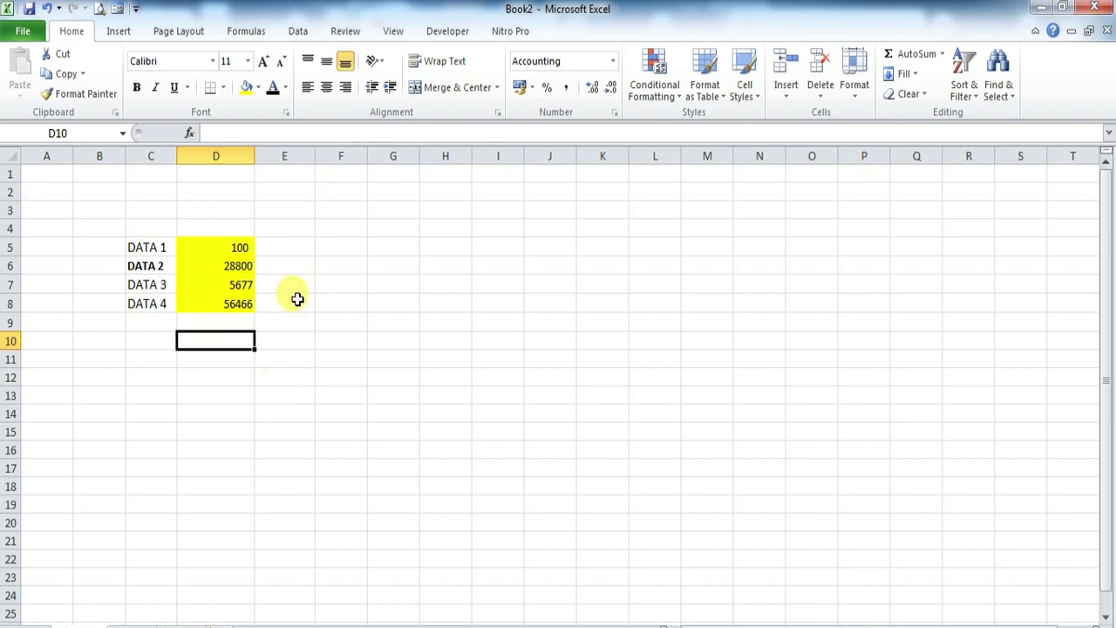
pyautogui.click(944, 55)
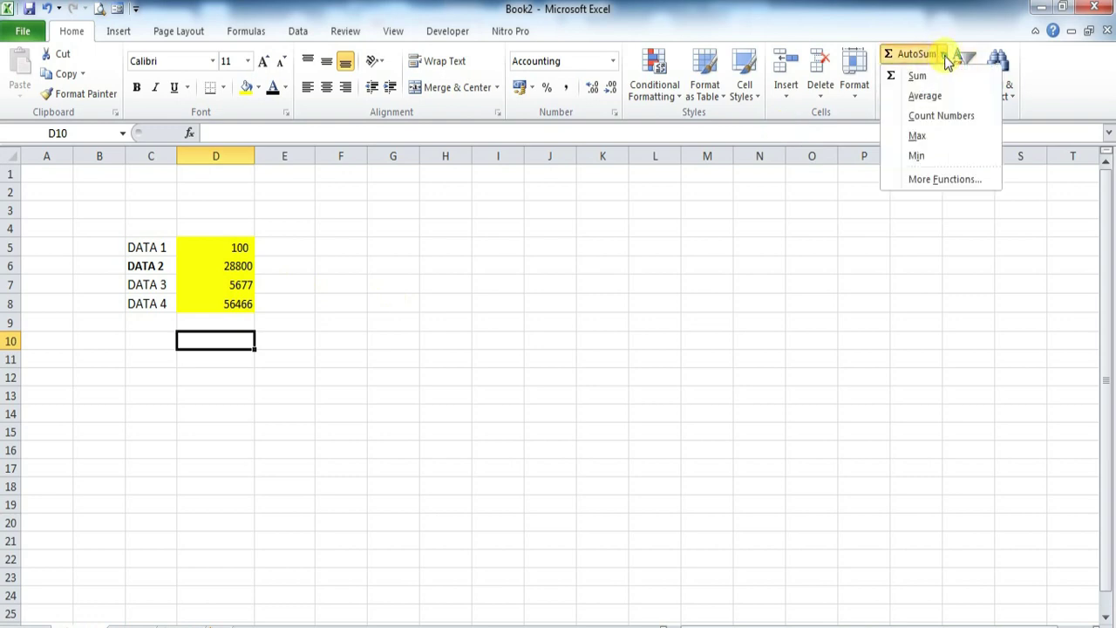
pyautogui.click(570, 384)
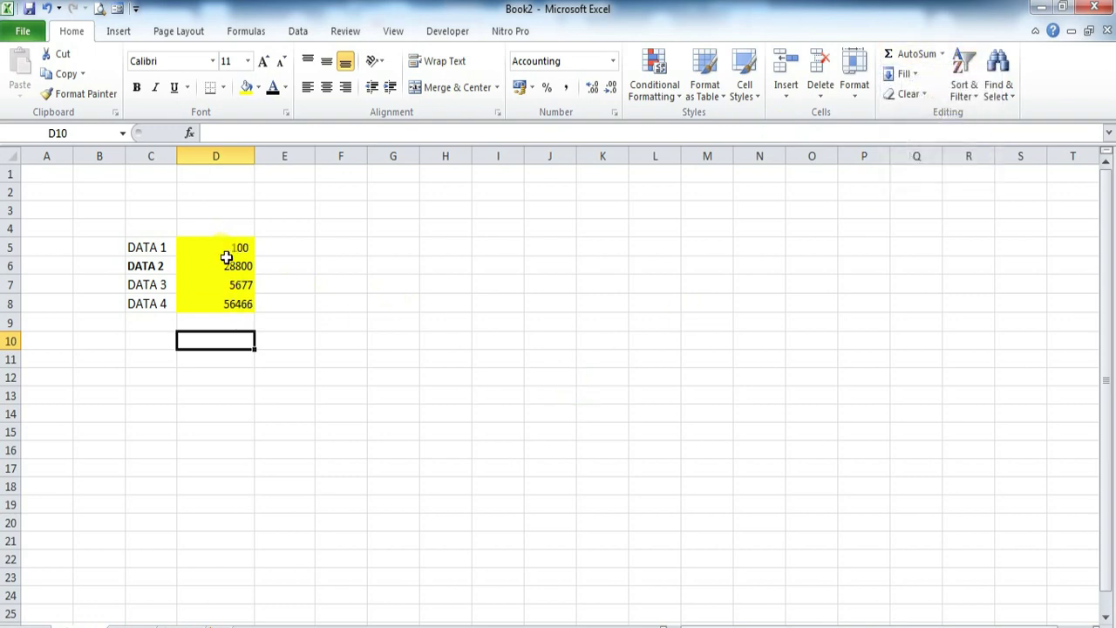
# Calculate the maximum of the yellow cells D5:D8 into D9 with AutoSum Max, check its formula, and clear the result
pyautogui.moveTo(233, 243); pyautogui.dragTo(232, 304)
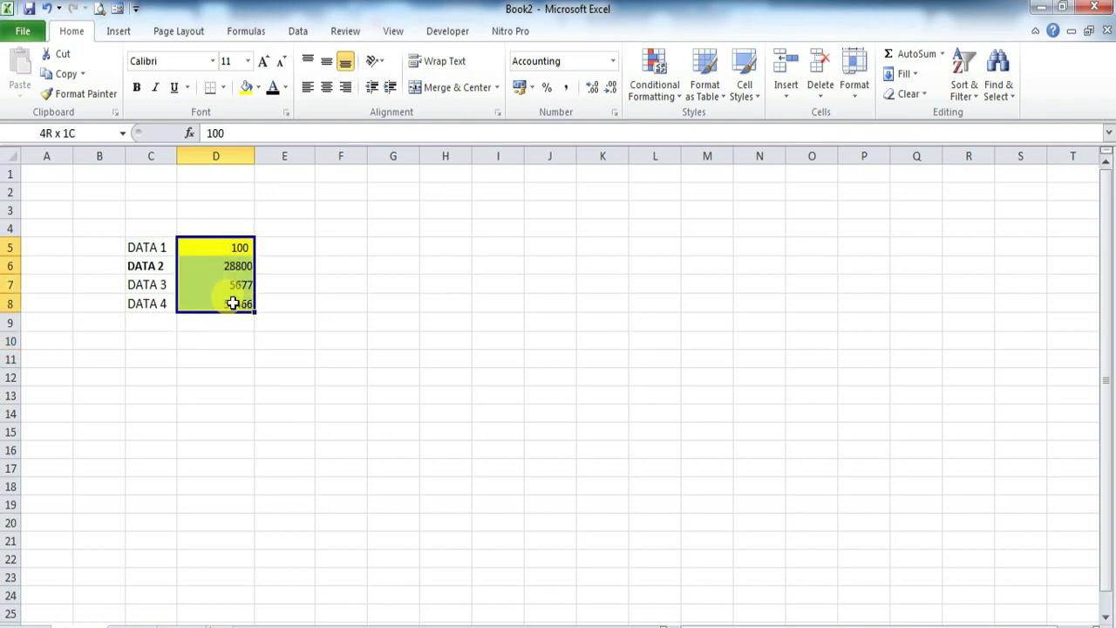
pyautogui.click(943, 54)
pyautogui.click(916, 136)
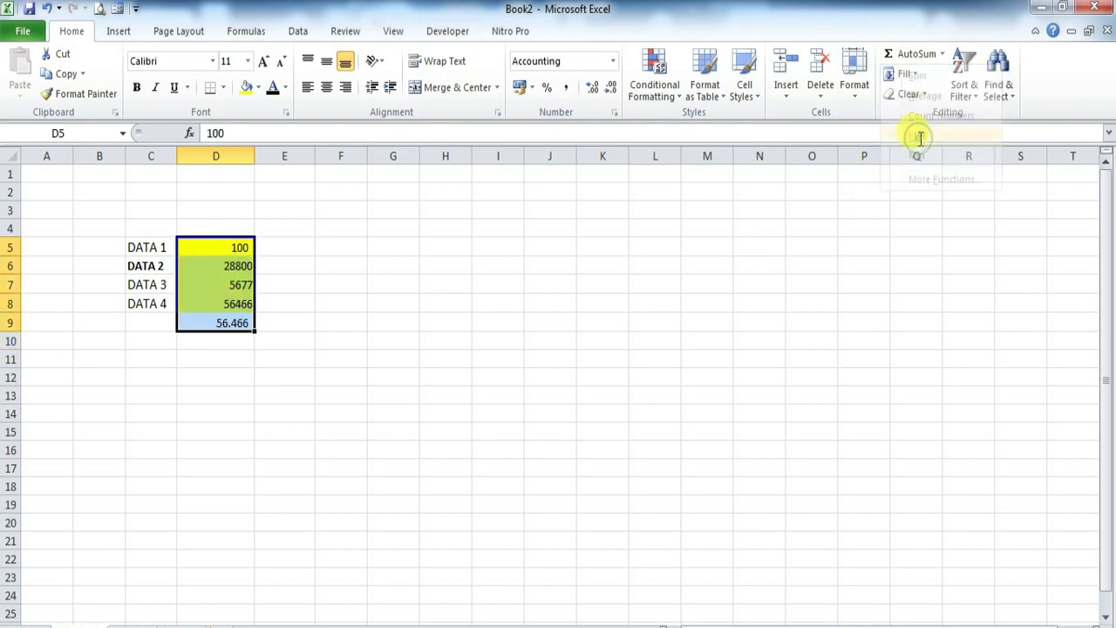
pyautogui.click(198, 371)
pyautogui.click(225, 323)
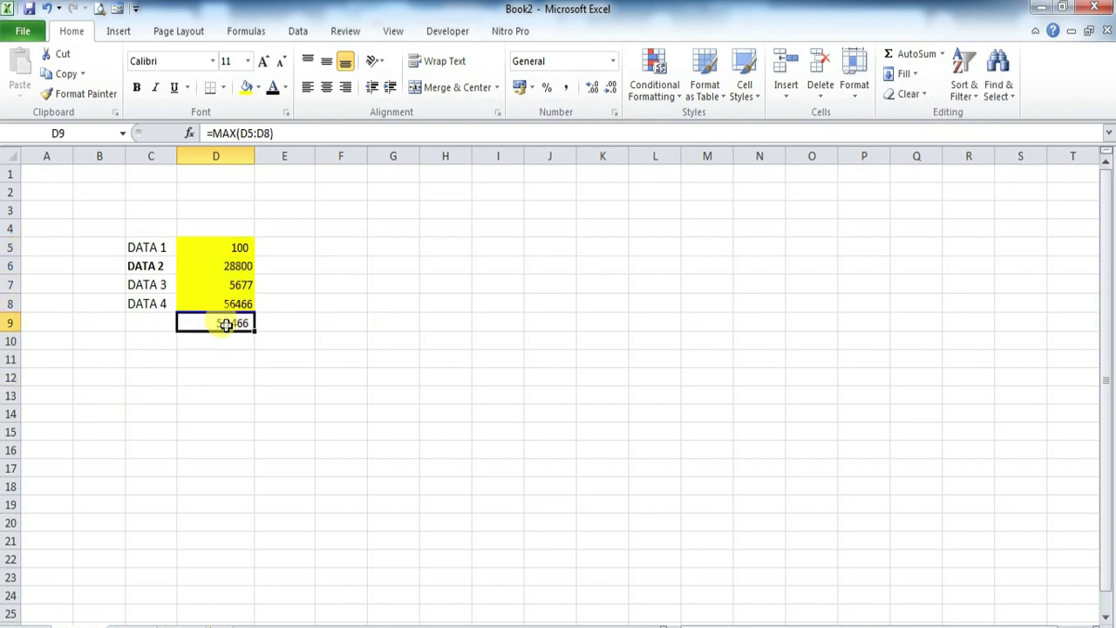
pyautogui.moveTo(246, 303)
pyautogui.mouseDown()
pyautogui.moveTo(258, 246)
pyautogui.moveTo(244, 241)
pyautogui.moveTo(238, 304)
pyautogui.mouseUp()
pyautogui.click(249, 325)
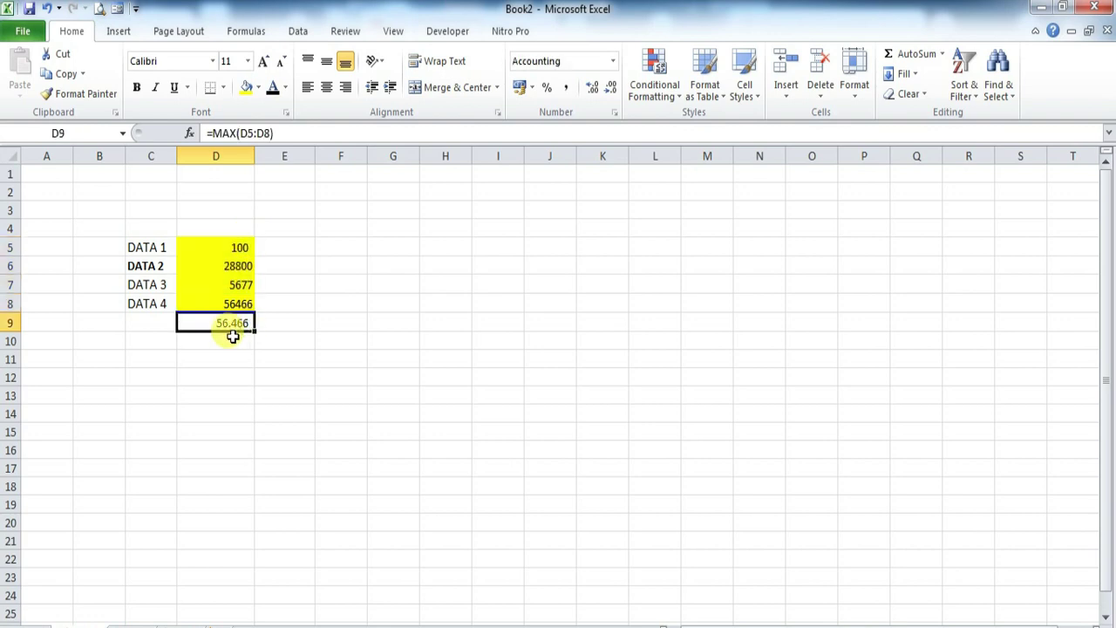
pyautogui.press('Delete')
# Enter the formula =MAX(D5:D8) in cell D9, and clear the cell
pyautogui.click(233, 337)
pyautogui.click(227, 316)
pyautogui.write('=MA')
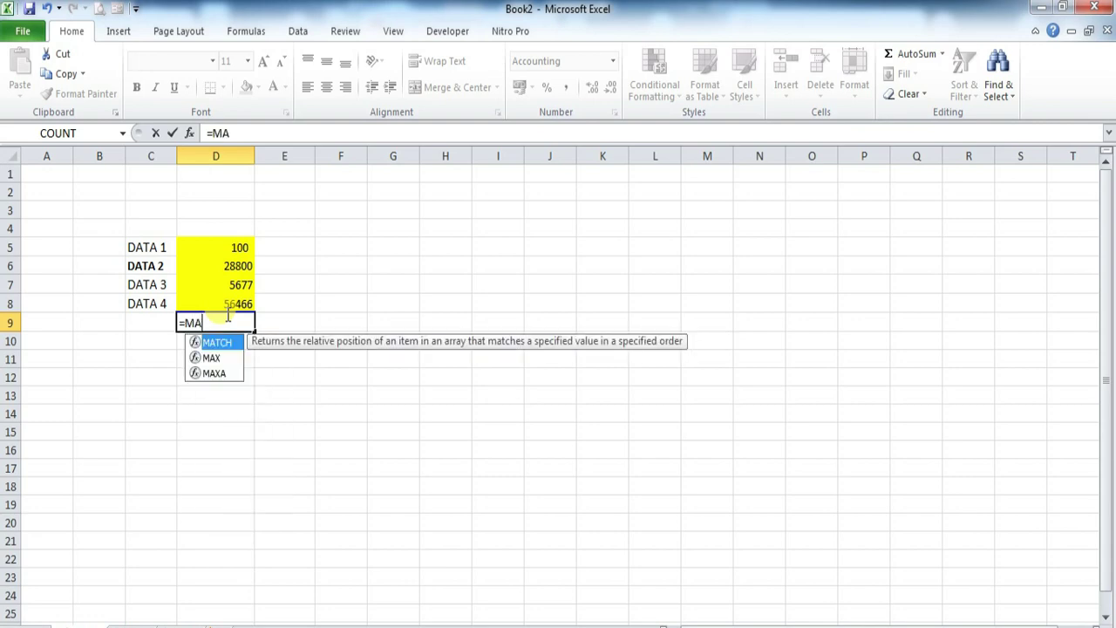
pyautogui.write('X(')
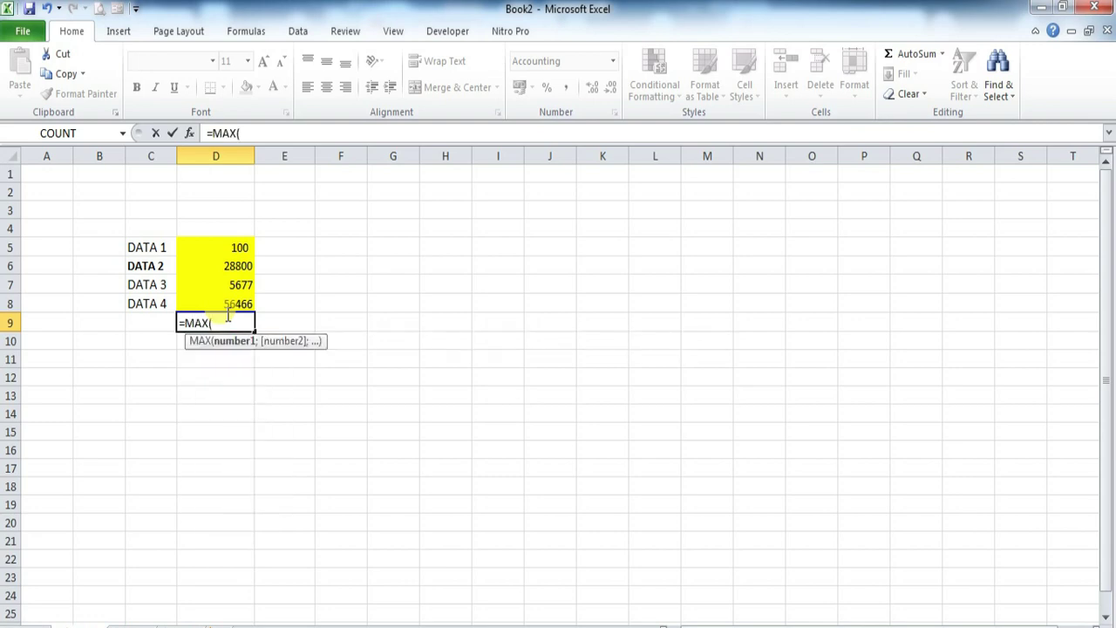
pyautogui.moveTo(241, 249); pyautogui.dragTo(230, 305)
pyautogui.write(')')
pyautogui.press('Return')
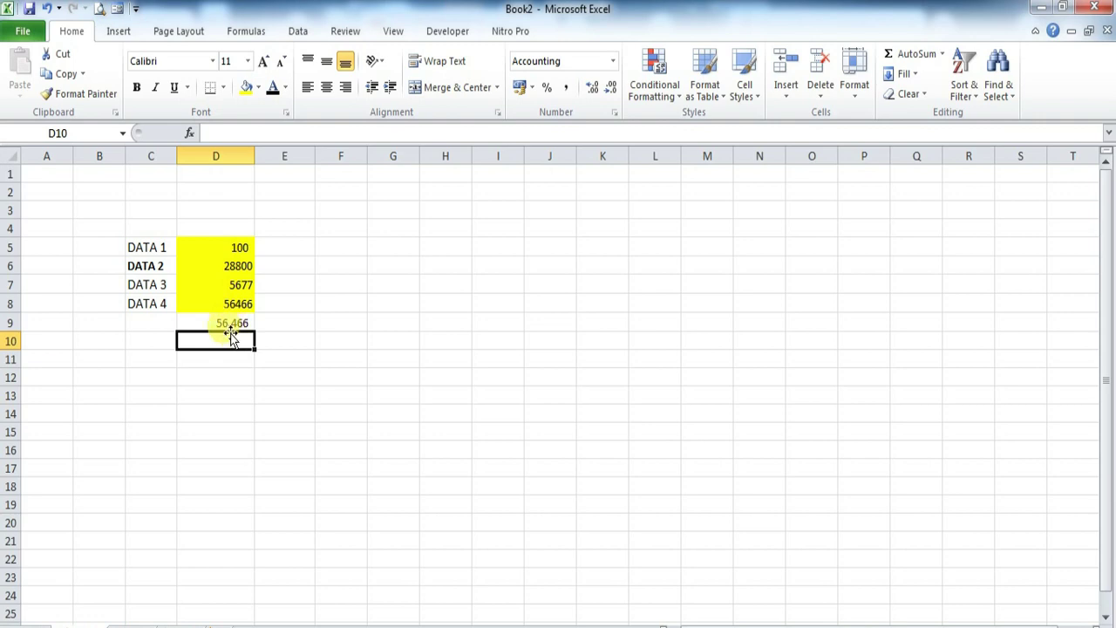
pyautogui.click(232, 322)
pyautogui.press('Delete')
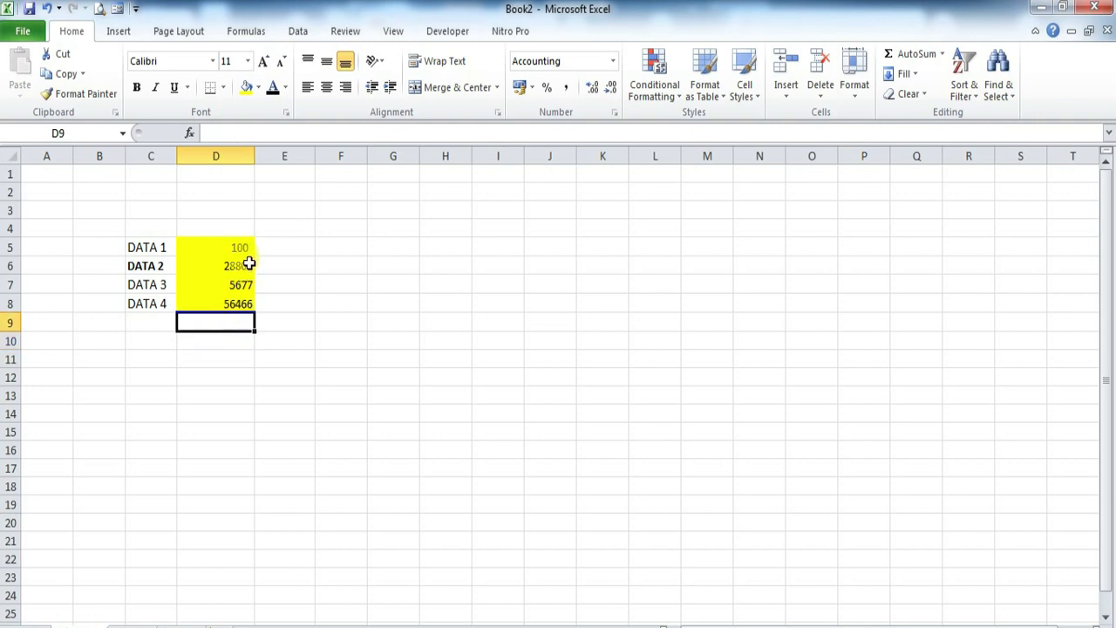
pyautogui.click(233, 356)
pyautogui.click(213, 322)
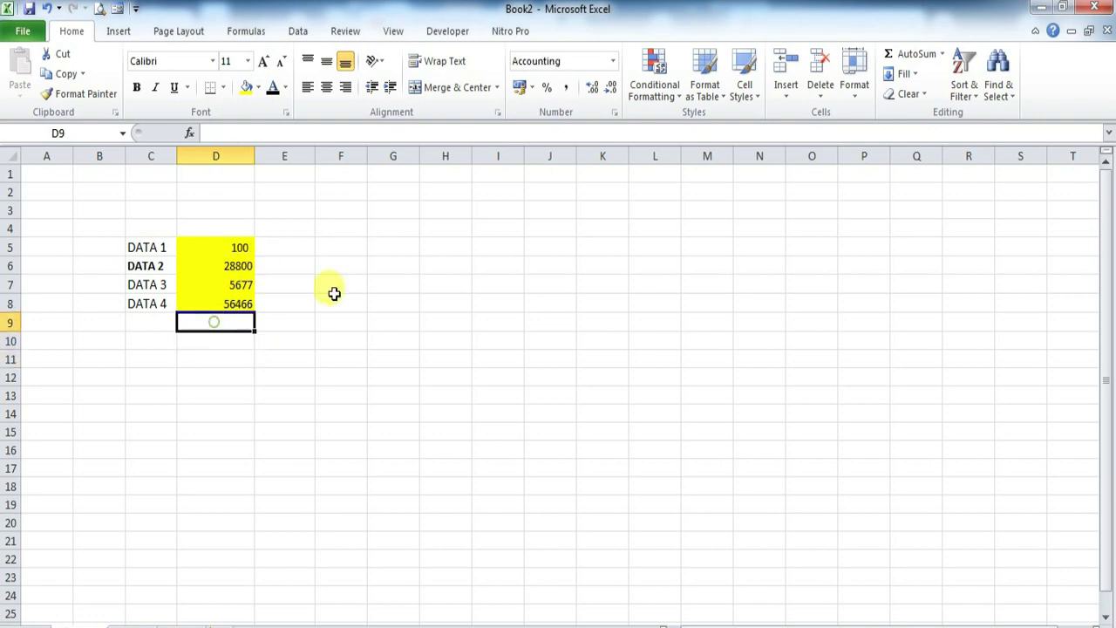
pyautogui.click(945, 55)
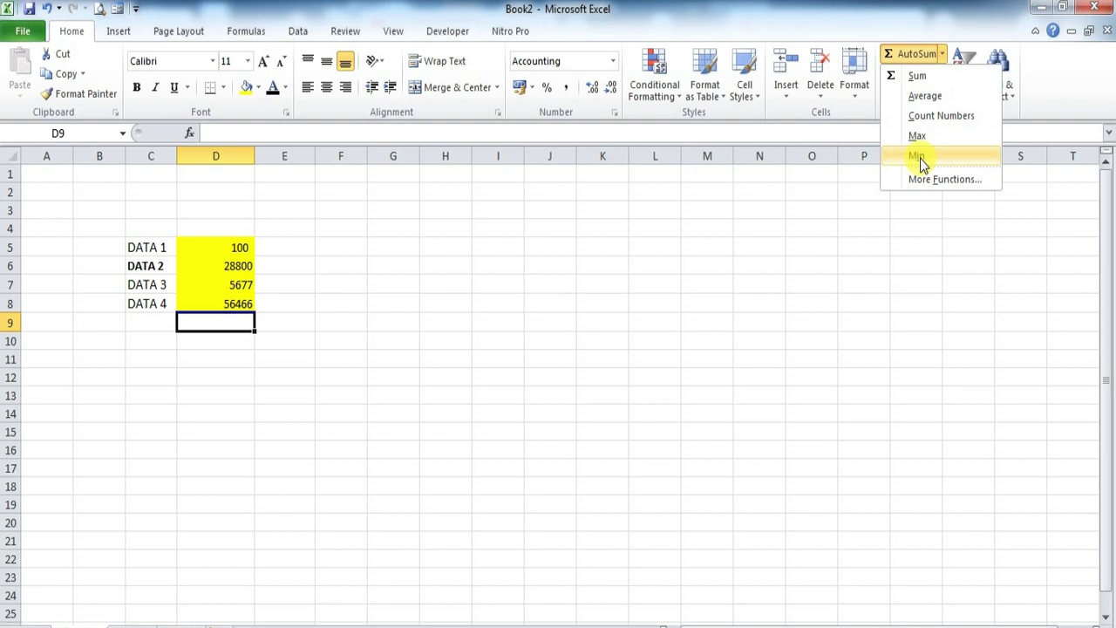
pyautogui.click(343, 367)
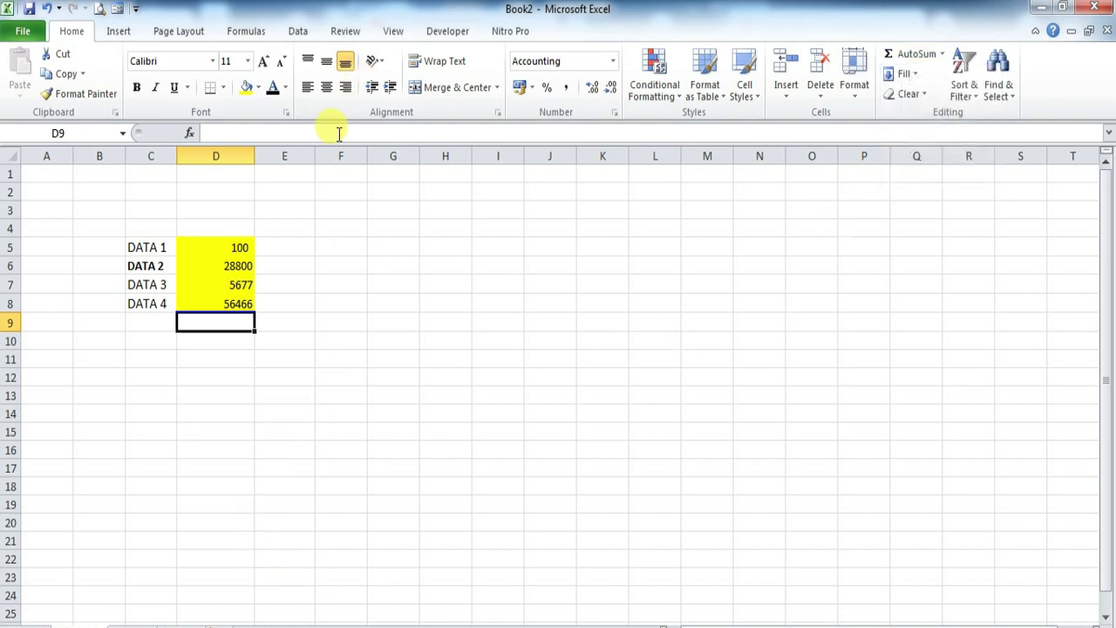
# Calculate the minimum of D5:D8 into D9 with the AutoSum Min function, and clear the result
pyautogui.moveTo(240, 251); pyautogui.dragTo(233, 303)
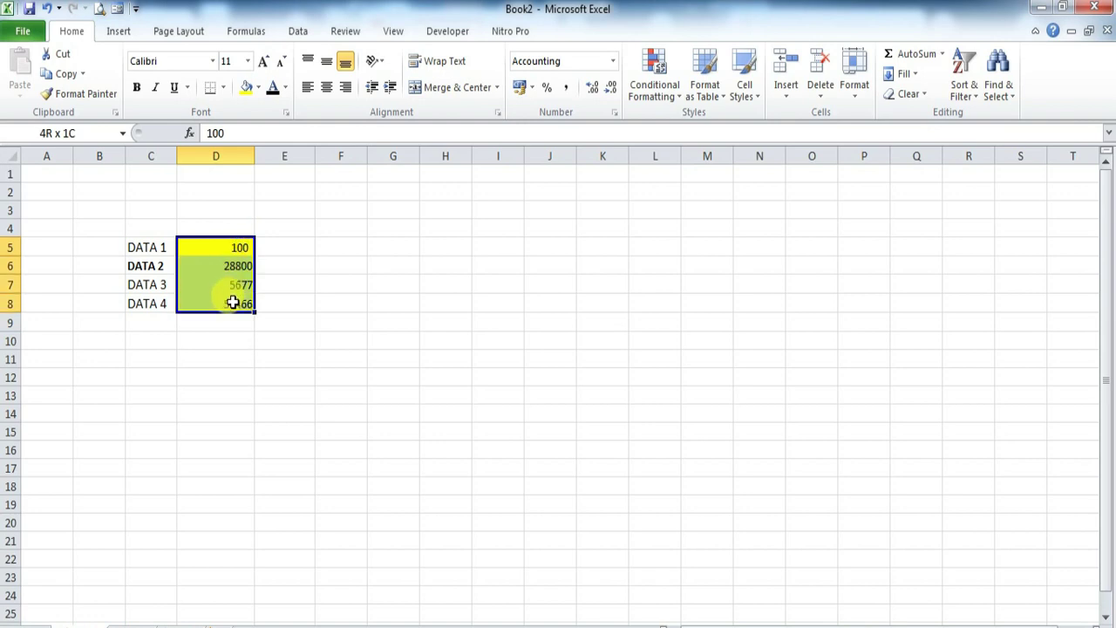
pyautogui.click(943, 54)
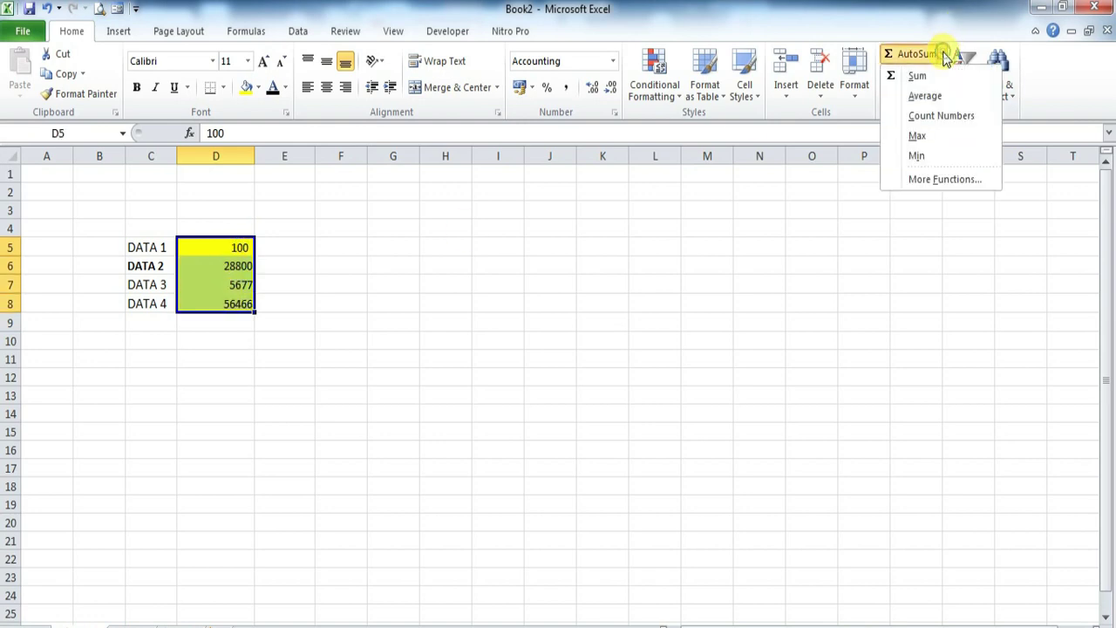
pyautogui.click(917, 156)
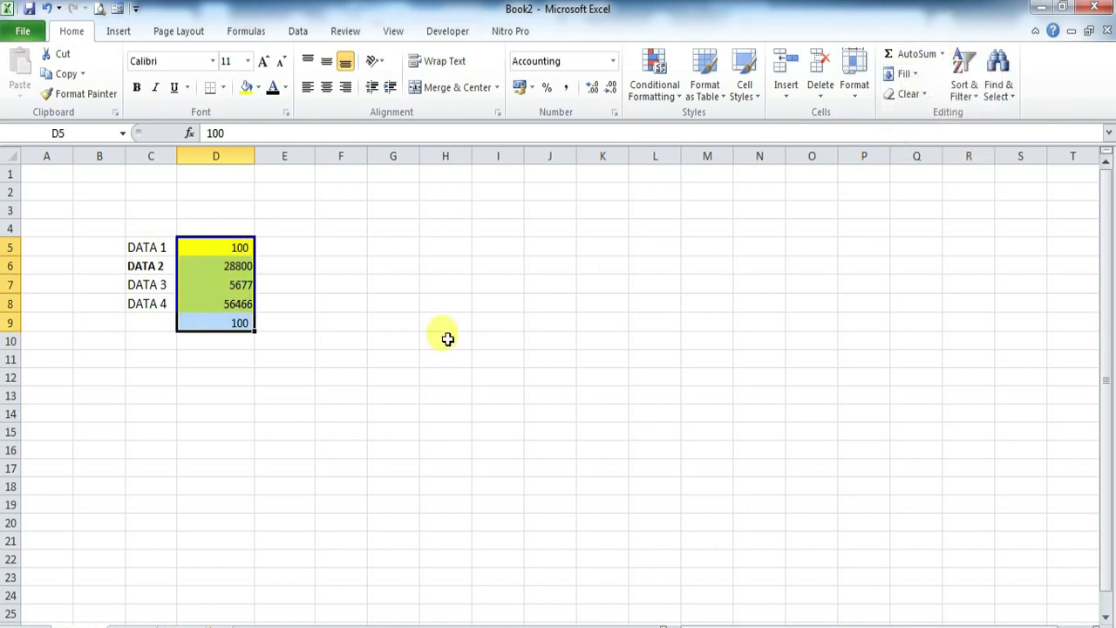
pyautogui.click(245, 324)
pyautogui.moveTo(248, 240); pyautogui.dragTo(237, 326)
pyautogui.click(258, 340)
pyautogui.click(228, 326)
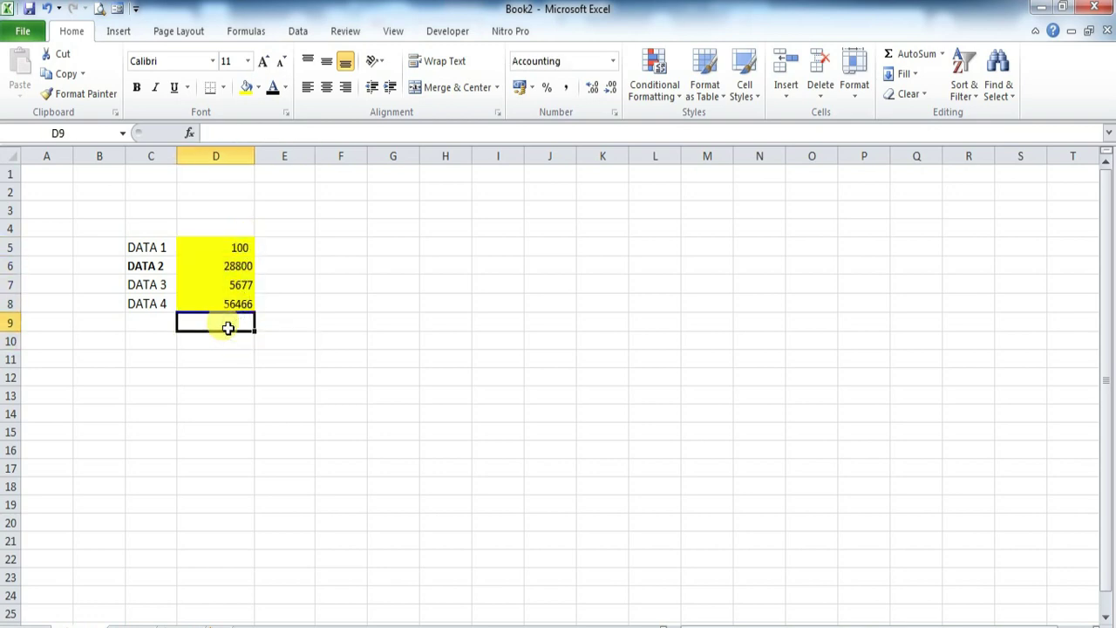
# Enter the formula =MIN(D5:D8) in cell D9, and clear the cell
pyautogui.write('=MI')
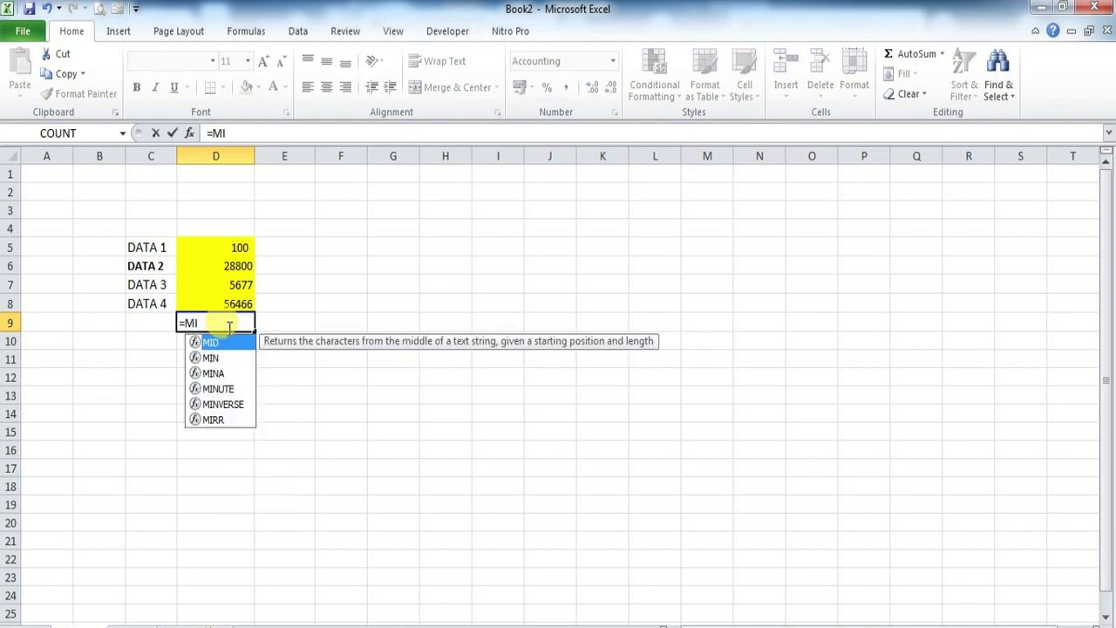
pyautogui.write('N')
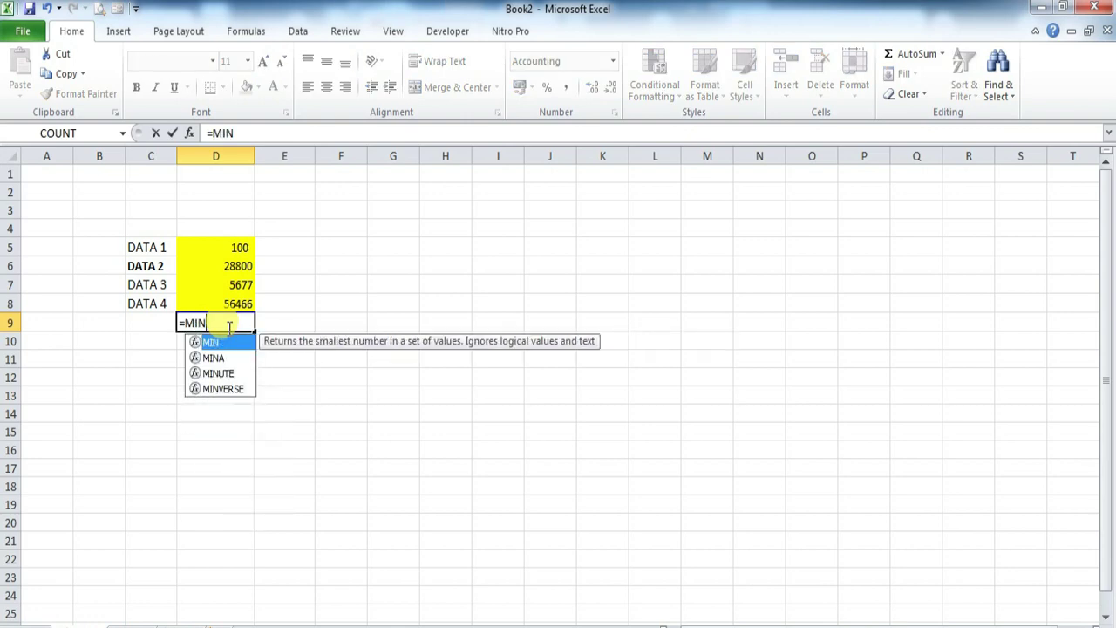
pyautogui.write('(')
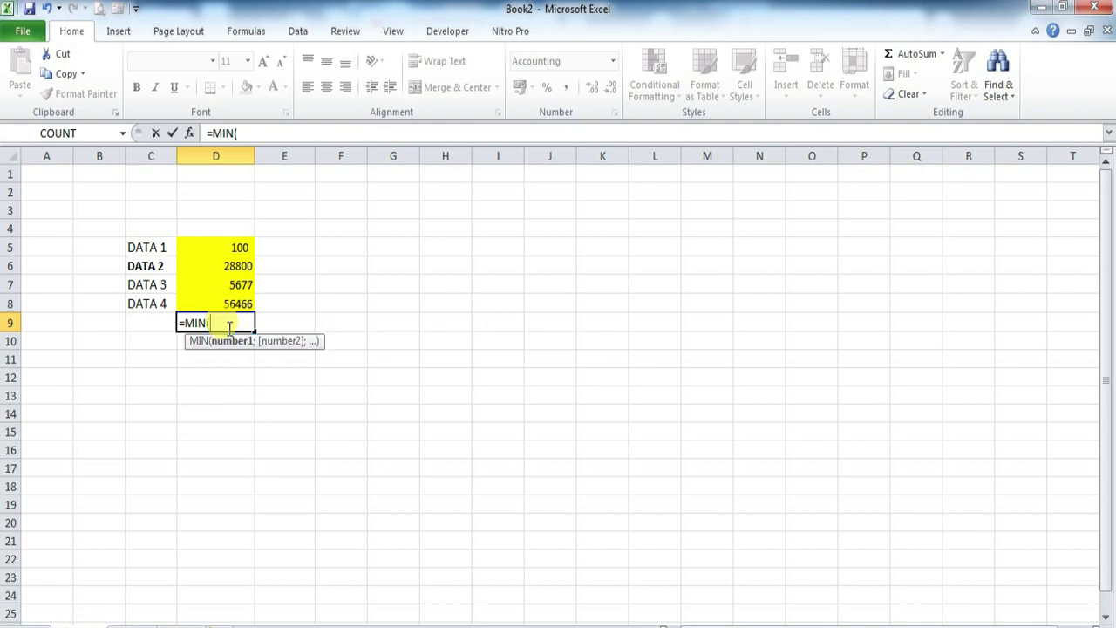
pyautogui.moveTo(218, 247); pyautogui.dragTo(215, 302)
pyautogui.write(')')
pyautogui.press('Return')
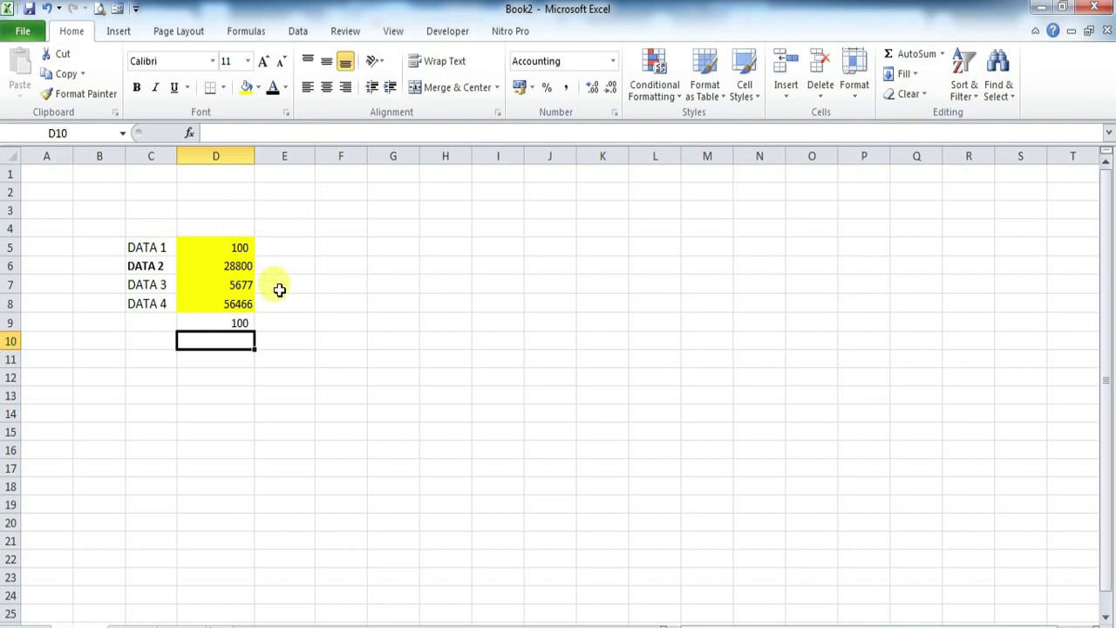
pyautogui.click(235, 324)
pyautogui.press('Delete')
# Clear the numbers from the yellow cells D5:D8
pyautogui.click(269, 339)
pyautogui.moveTo(222, 249); pyautogui.dragTo(227, 301)
pyautogui.press('Delete')
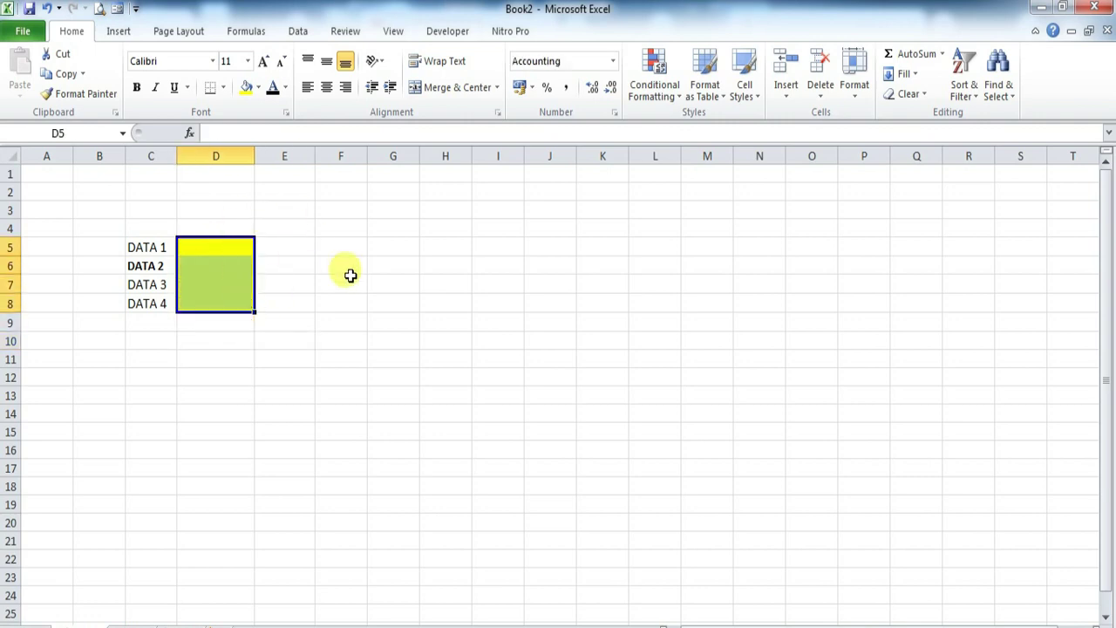
# Open AutoSum's More Functions for cell F6 and examine the descriptions of recently used functions, including COUNT, AVERAGE, HYPERLINK and SUMIF
pyautogui.click(347, 267)
pyautogui.click(942, 54)
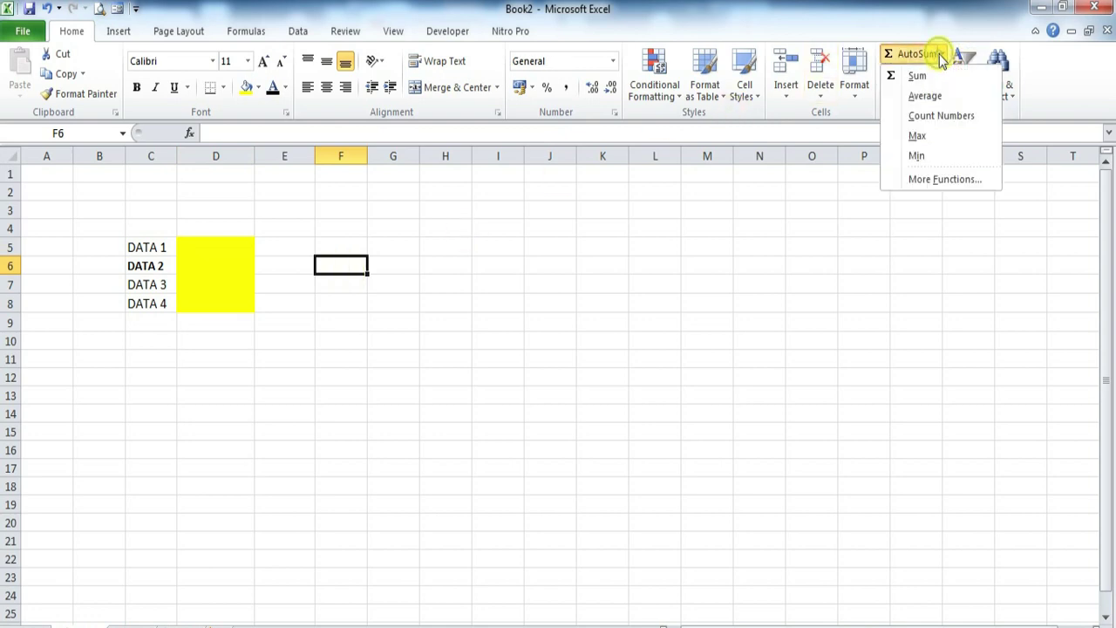
pyautogui.click(956, 181)
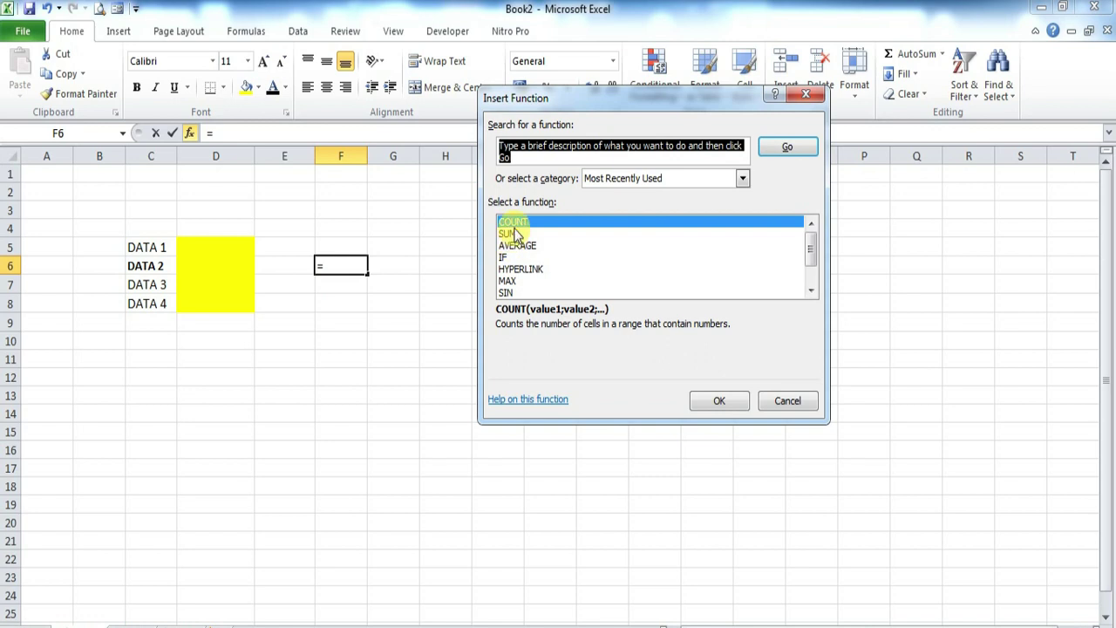
pyautogui.click(514, 225)
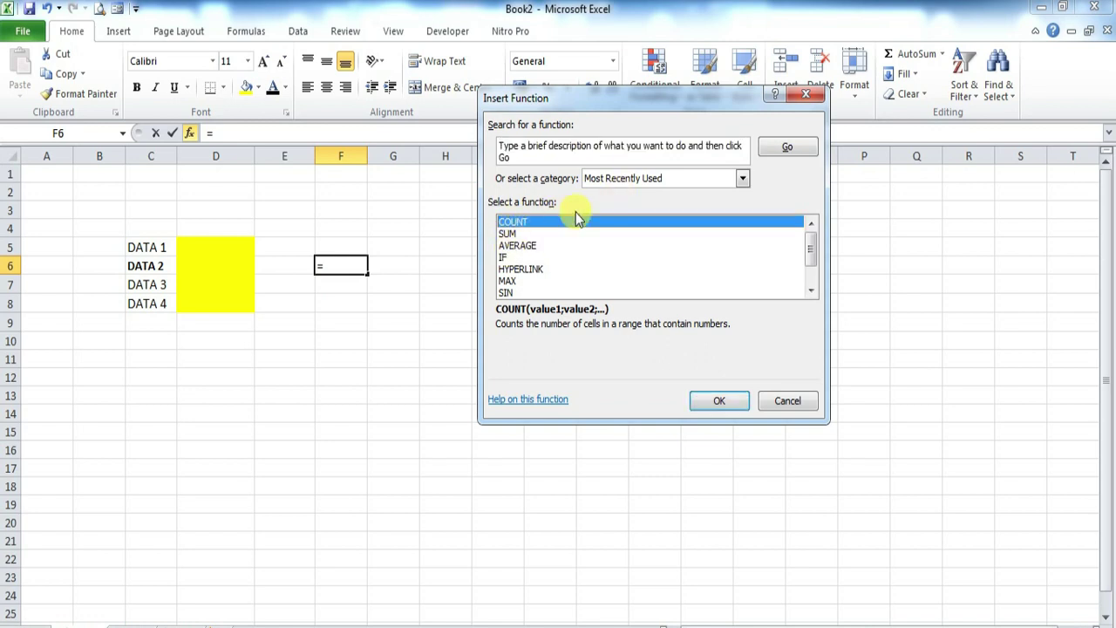
pyautogui.click(542, 233)
pyautogui.click(525, 248)
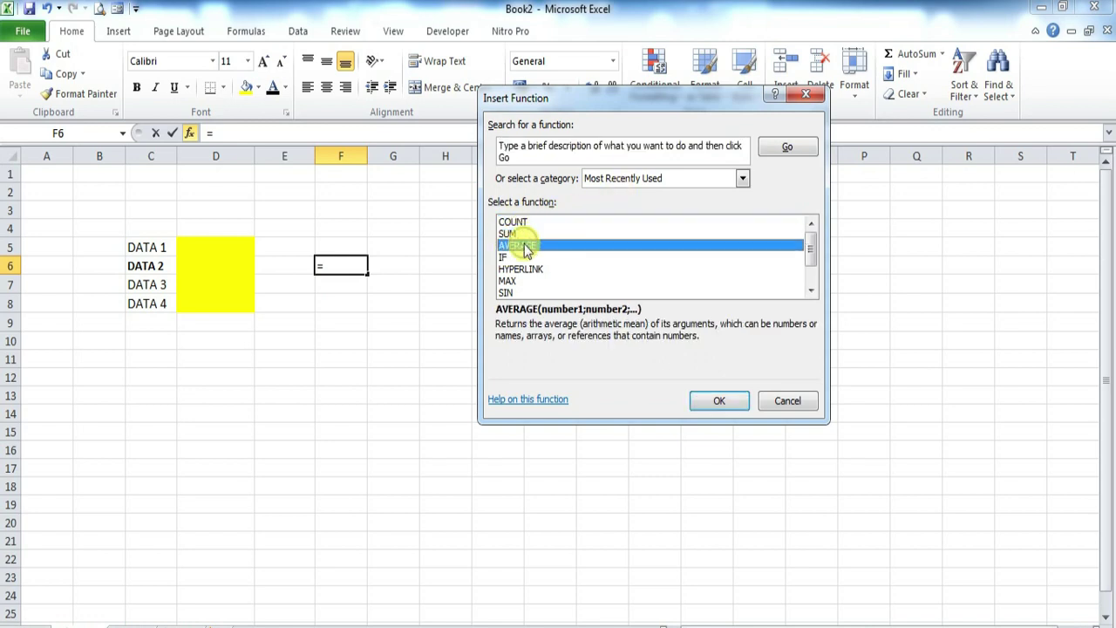
pyautogui.click(512, 233)
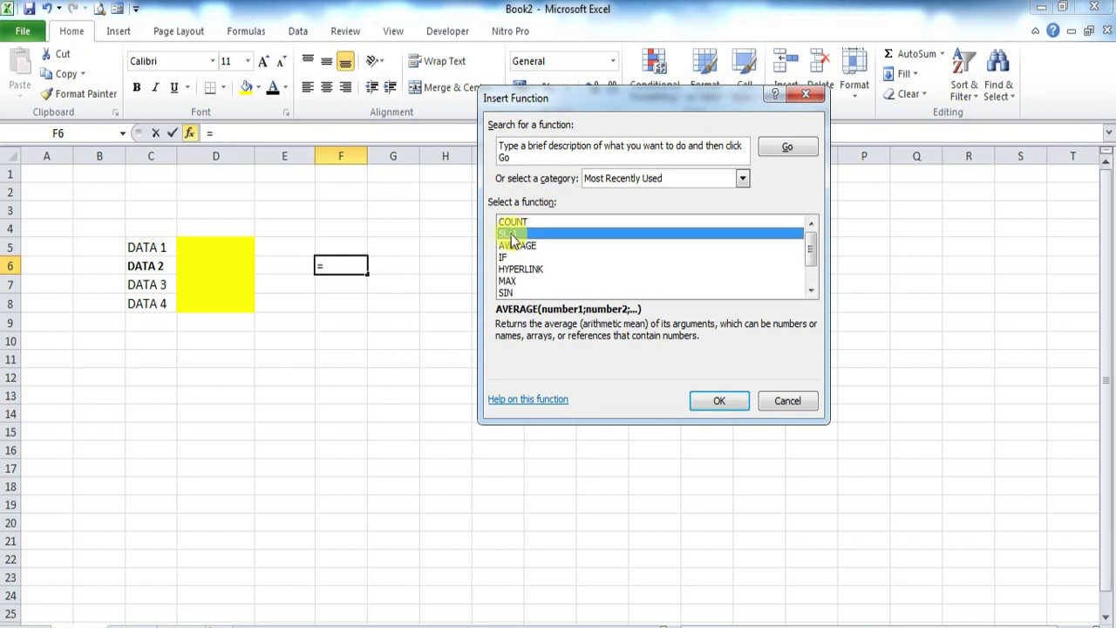
pyautogui.press('Up')
pyautogui.click(521, 233)
pyautogui.click(519, 245)
pyautogui.click(515, 257)
pyautogui.click(523, 269)
pyautogui.scroll(-1, 525, 272)
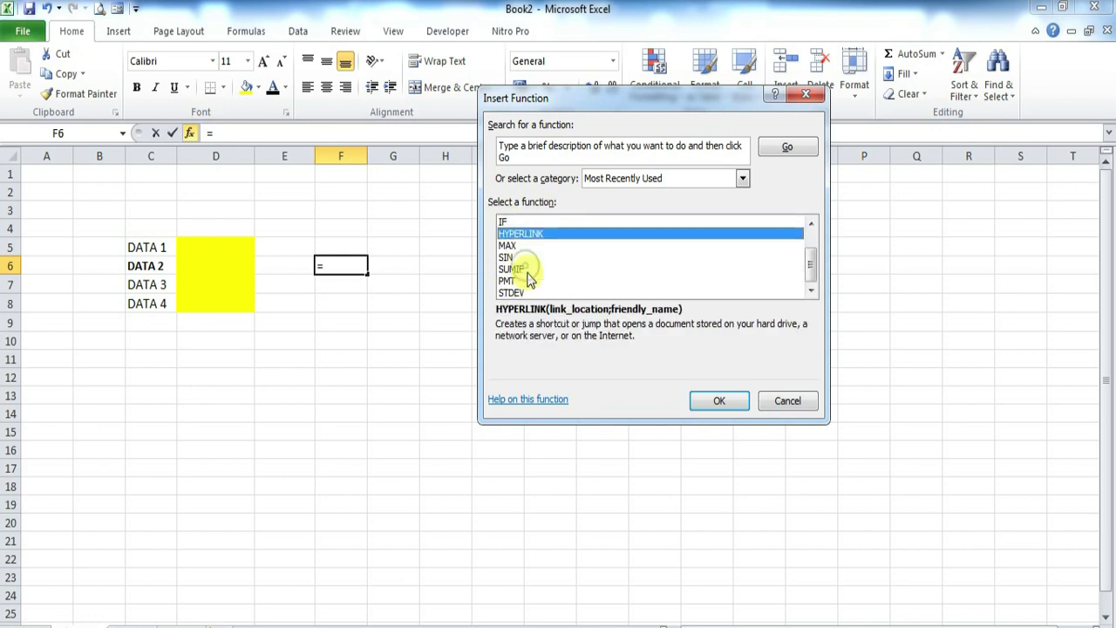
pyautogui.click(515, 269)
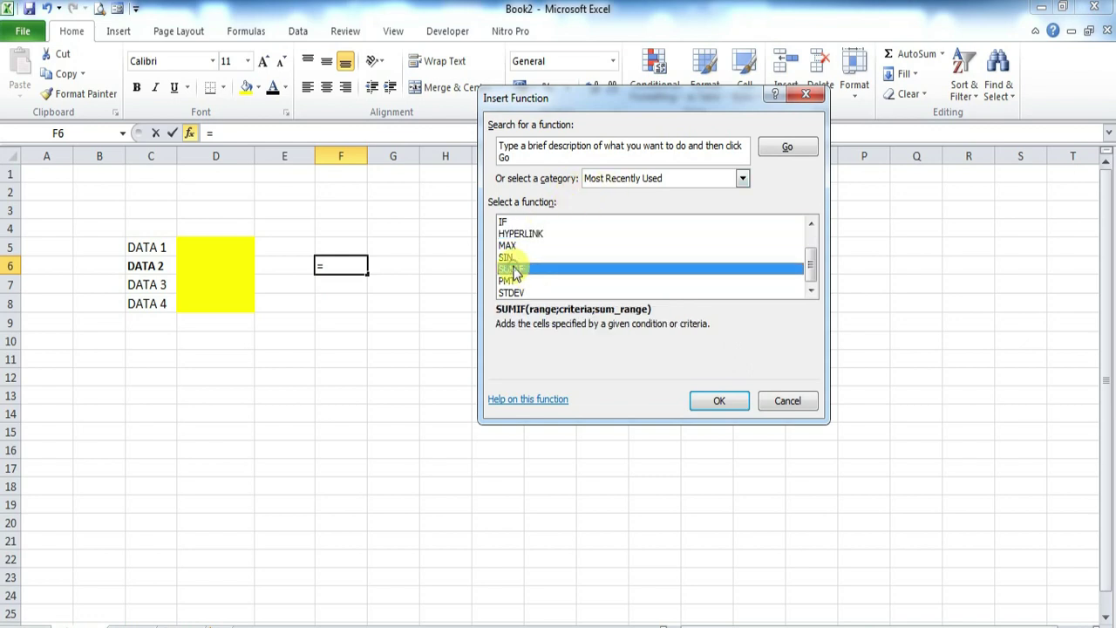
pyautogui.click(505, 258)
pyautogui.click(511, 270)
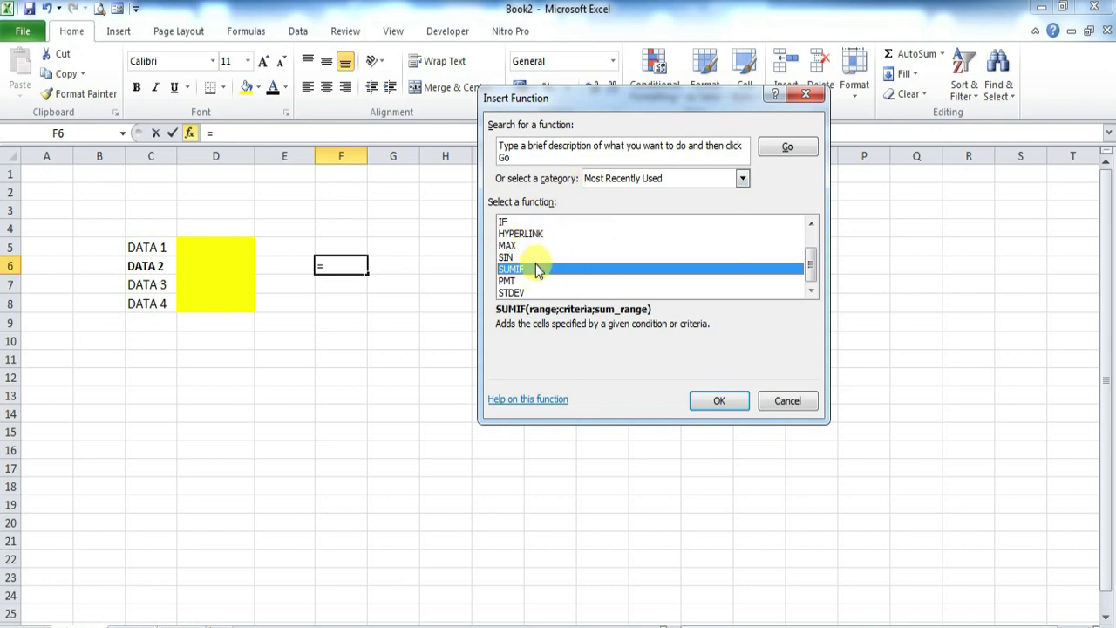
# Review the COUNT, PMT, IF, SIN and MAX function descriptions, and cancel inserting a function
pyautogui.scroll(1, 534, 244)
pyautogui.click(521, 223)
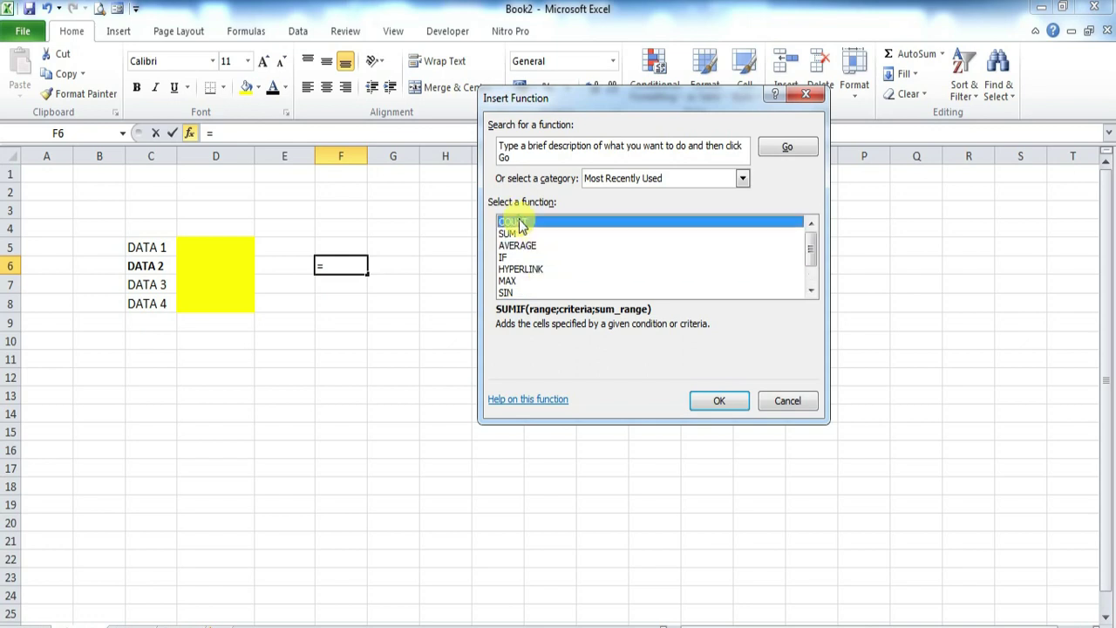
pyautogui.scroll(-1, 550, 242)
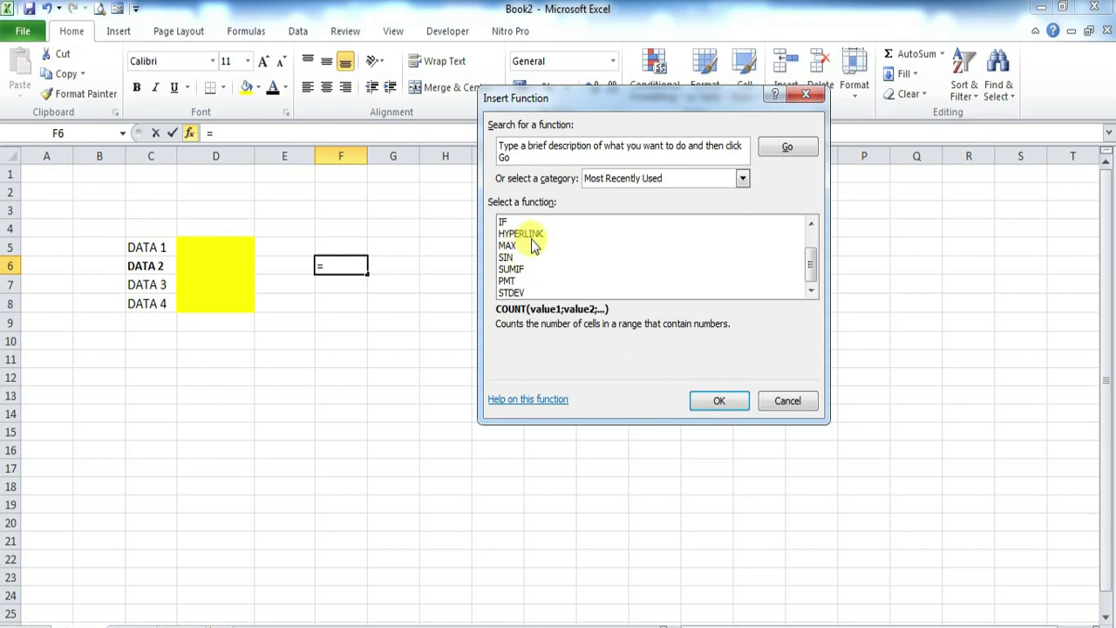
pyautogui.click(511, 281)
pyautogui.scroll(1, 512, 256)
pyautogui.click(512, 257)
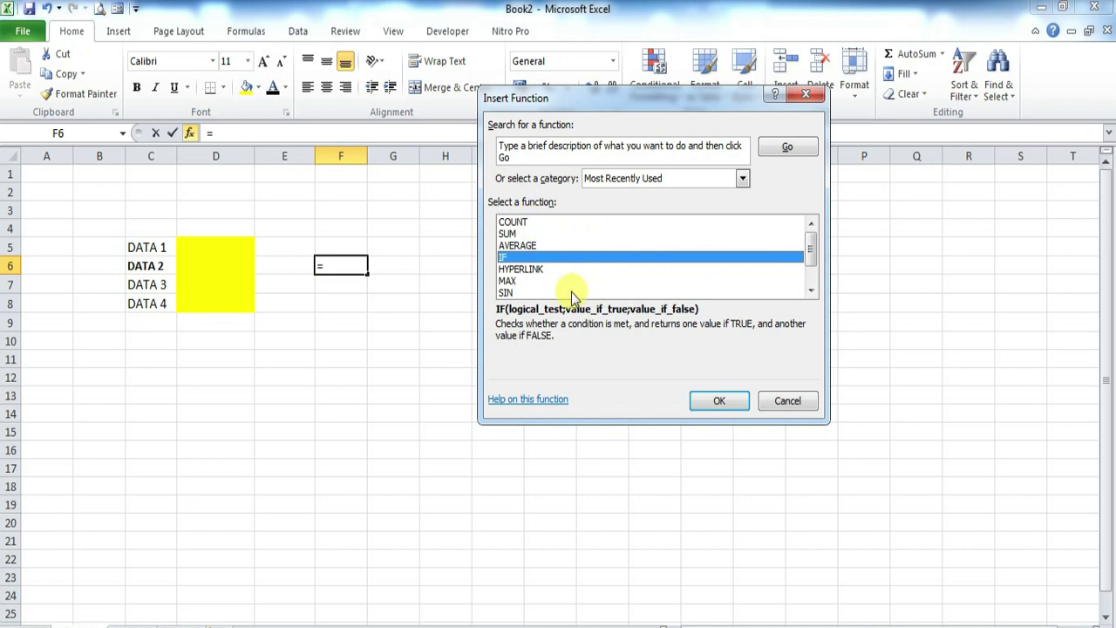
pyautogui.click(508, 280)
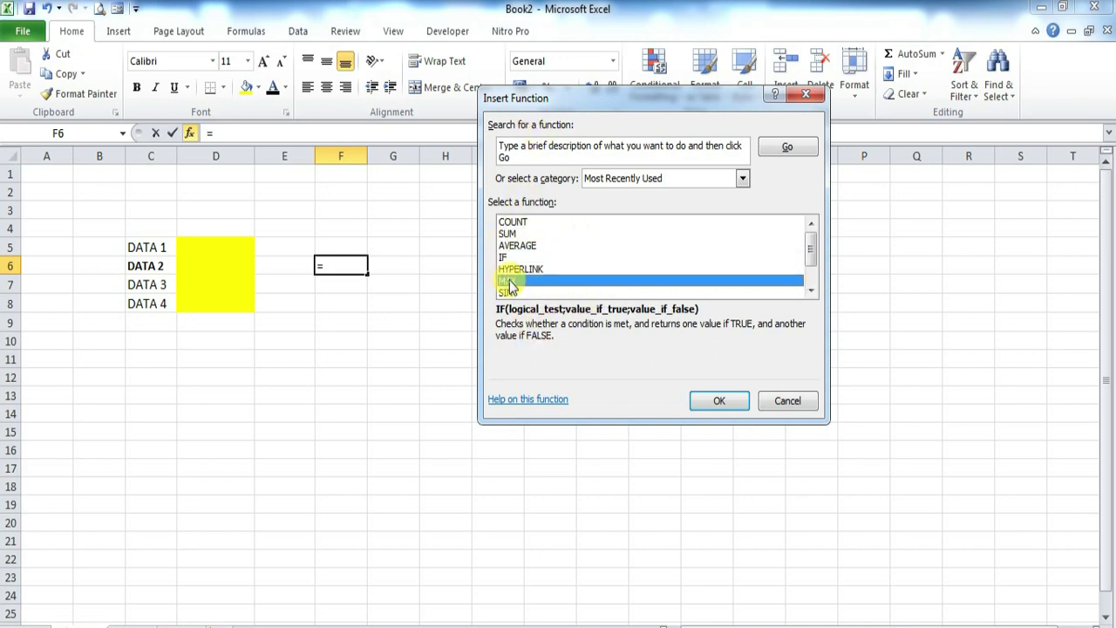
pyautogui.click(510, 293)
pyautogui.click(509, 281)
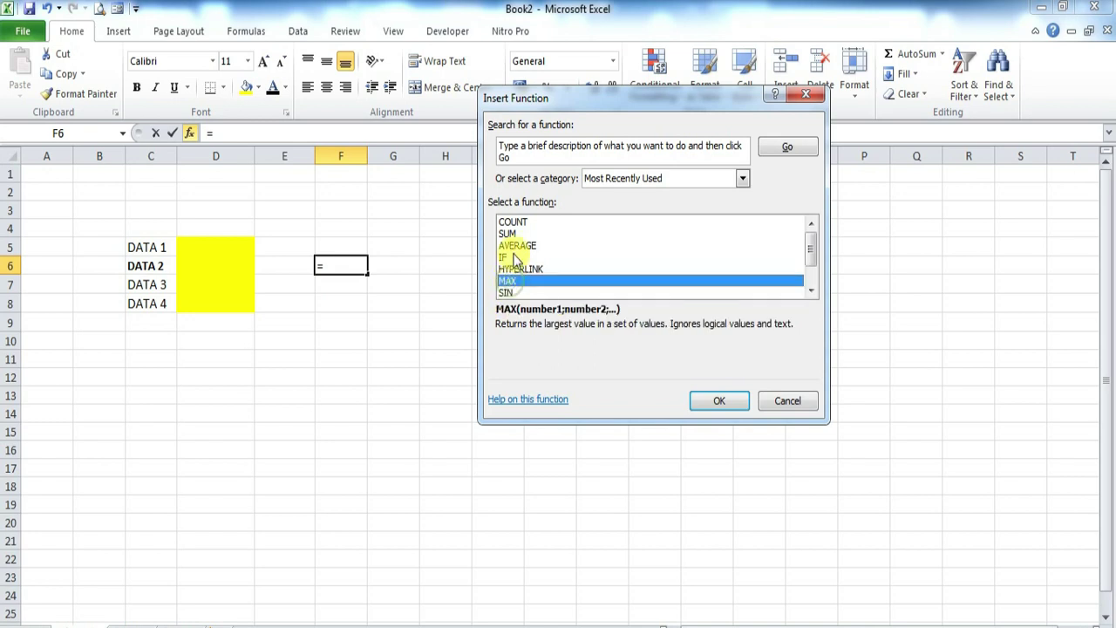
pyautogui.click(511, 245)
pyautogui.click(511, 258)
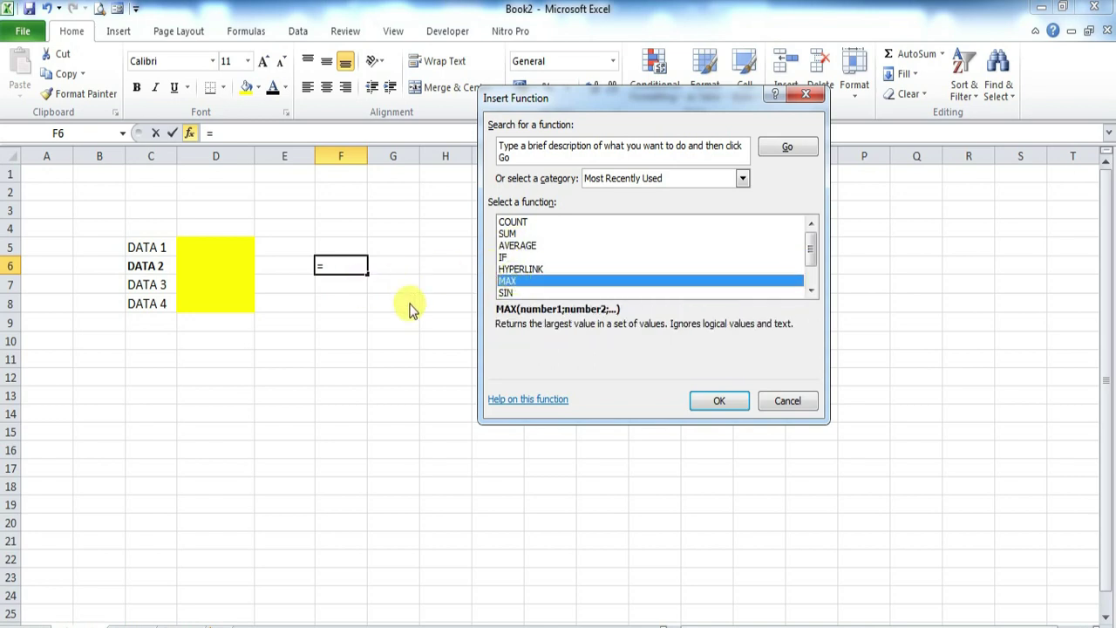
pyautogui.click(787, 402)
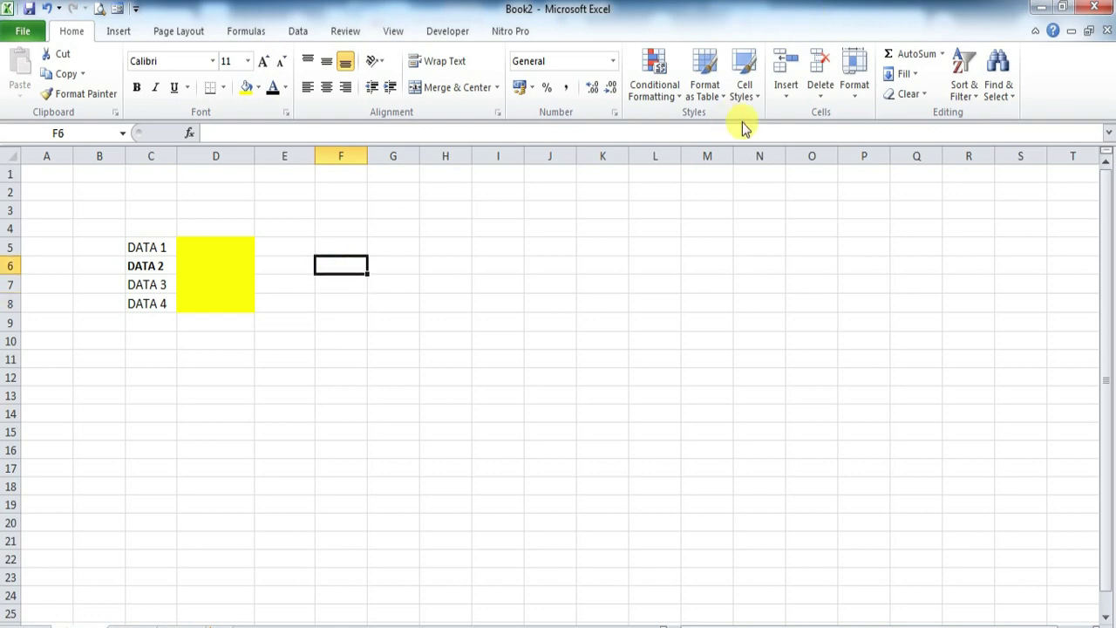
# Look at the PivotTable insertion options without choosing one
pyautogui.click(119, 33)
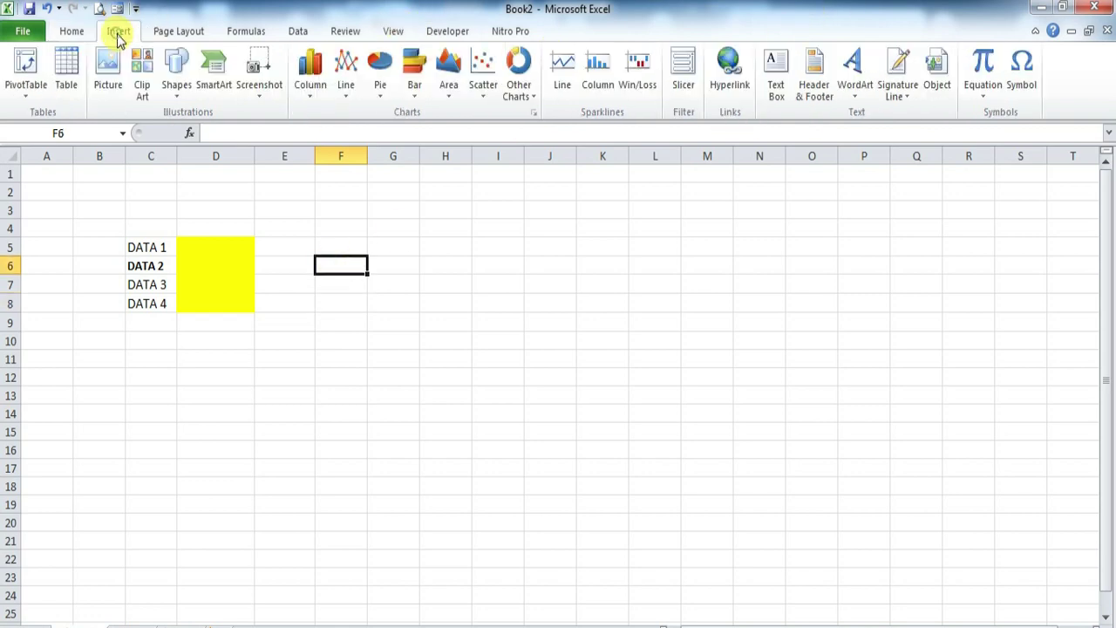
pyautogui.click(29, 96)
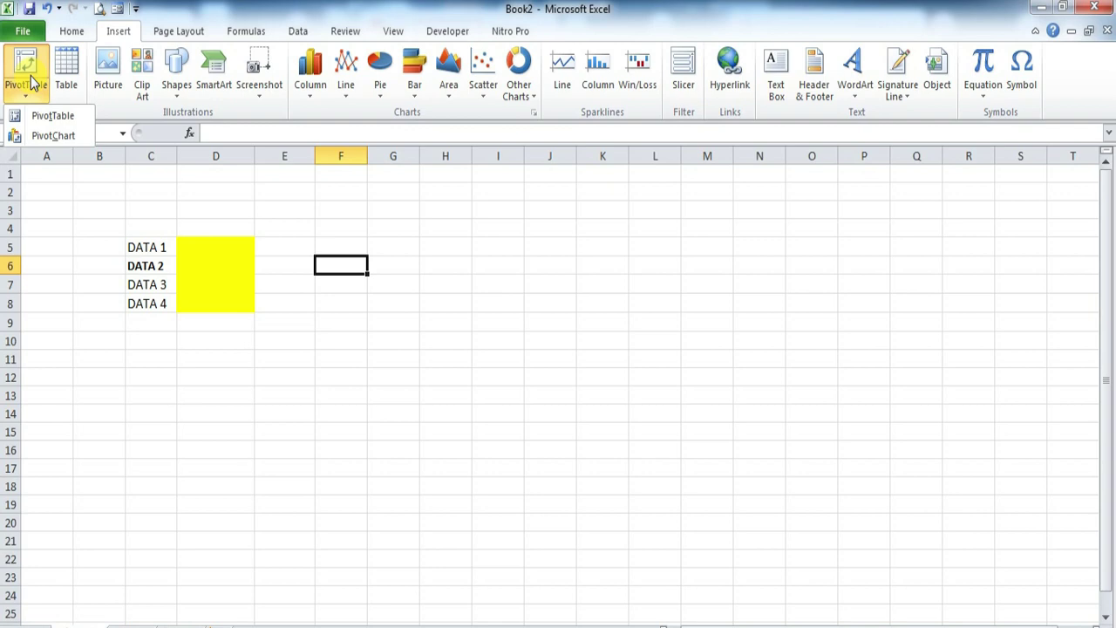
pyautogui.click(131, 235)
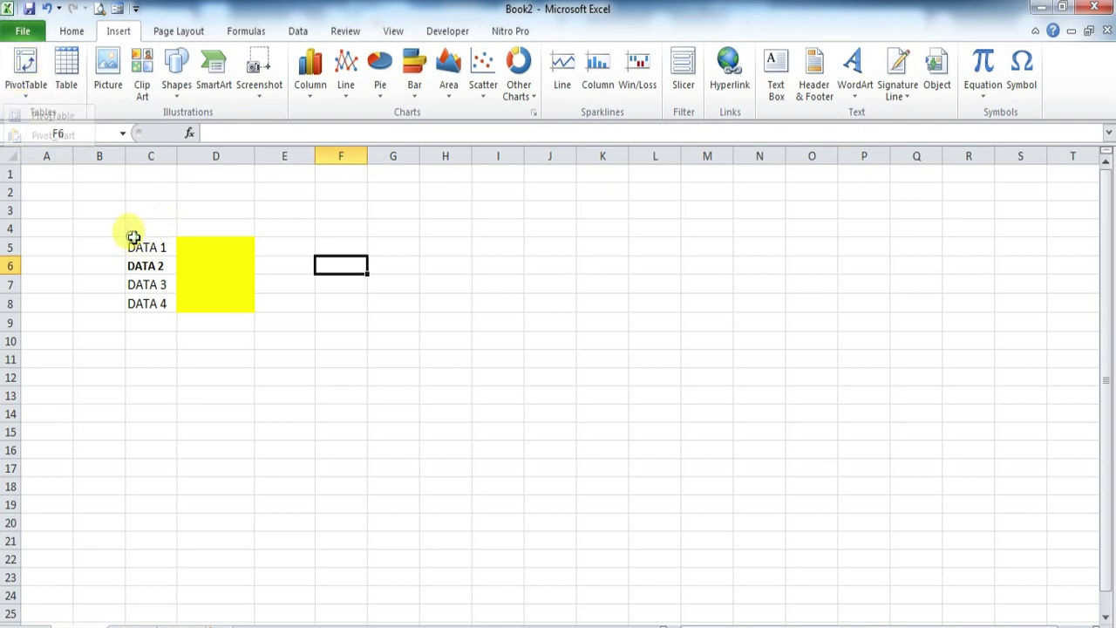
# Delete columns C and D with the DATA labels and the yellow cells
pyautogui.moveTo(141, 247); pyautogui.dragTo(277, 314)
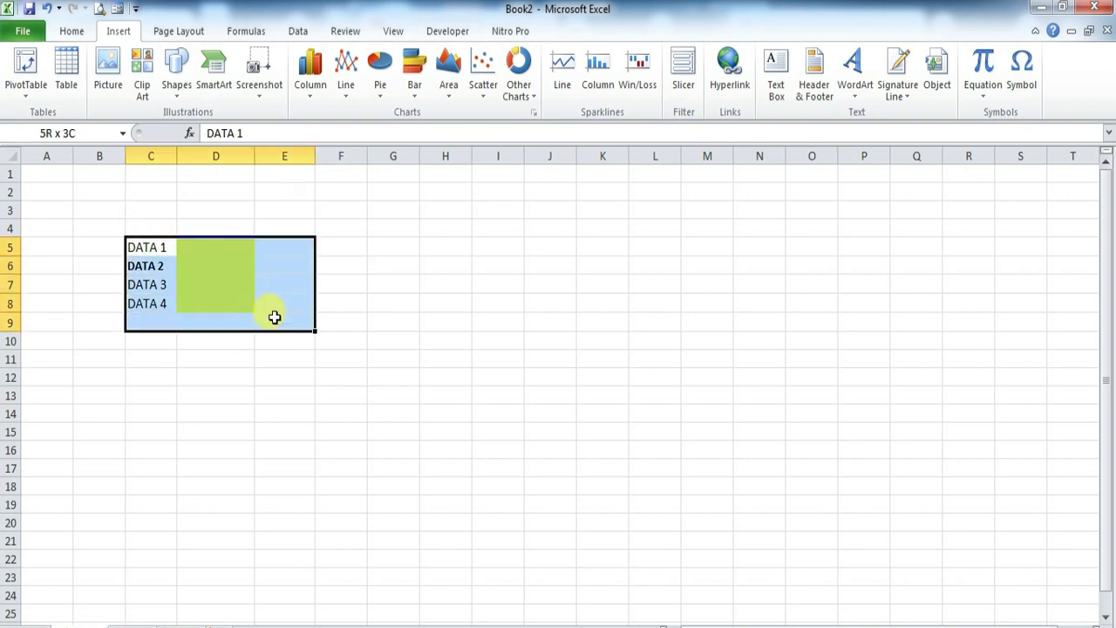
pyautogui.click(153, 155)
pyautogui.moveTo(152, 155); pyautogui.dragTo(212, 155)
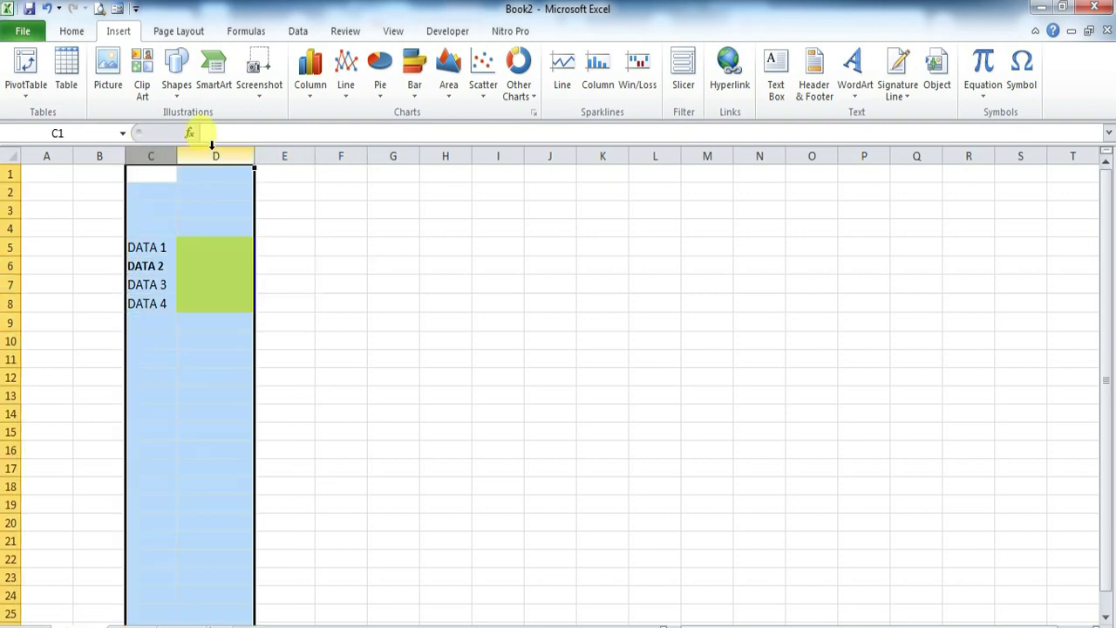
pyautogui.rightClick(212, 152)
pyautogui.click(254, 288)
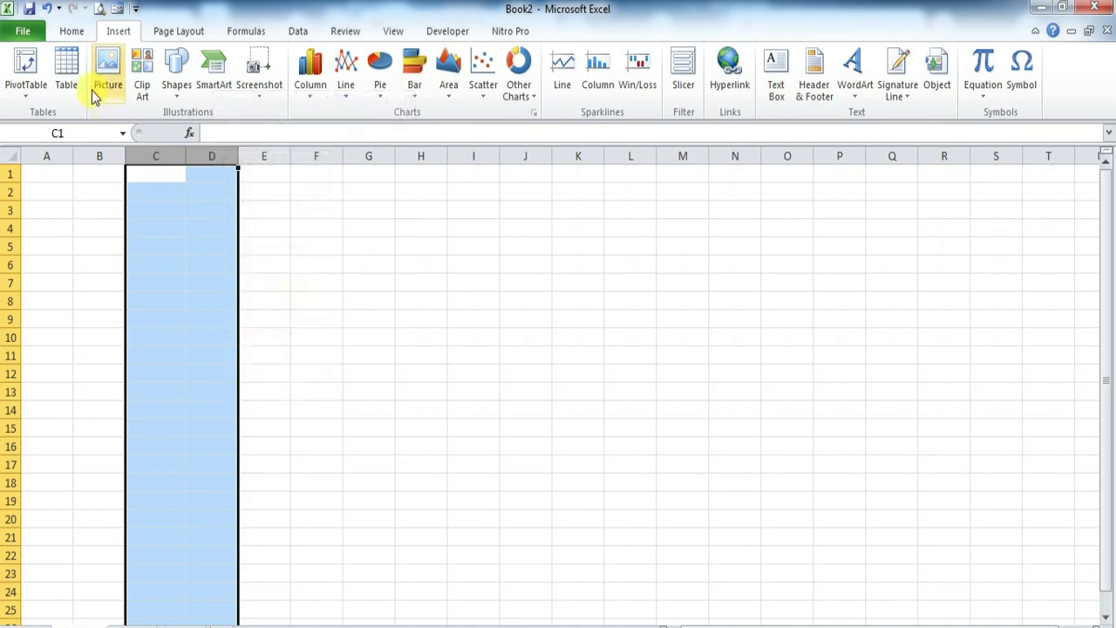
pyautogui.click(398, 280)
# Create a table with the headers option from the range C2:M16, and undo the table
pyautogui.moveTo(155, 192); pyautogui.dragTo(606, 436)
pyautogui.click(69, 75)
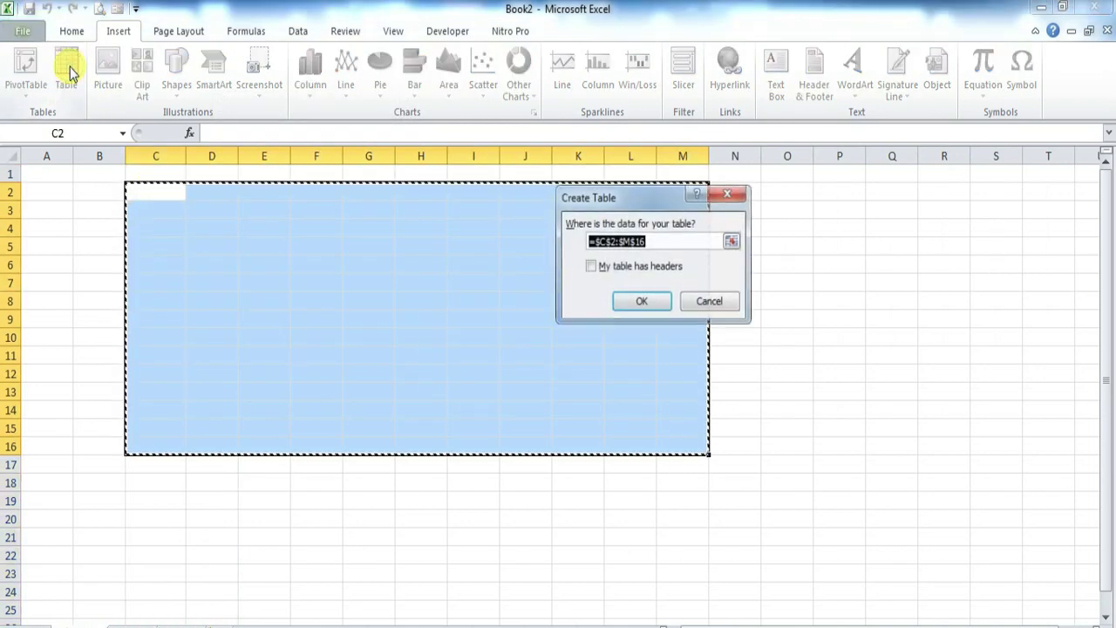
pyautogui.click(592, 267)
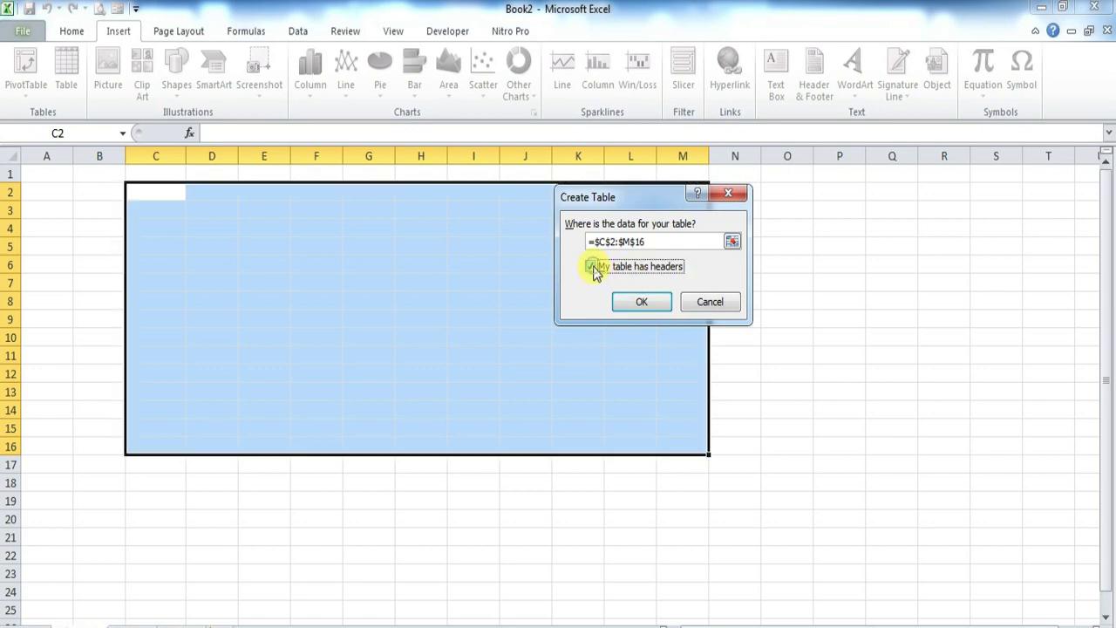
pyautogui.click(641, 301)
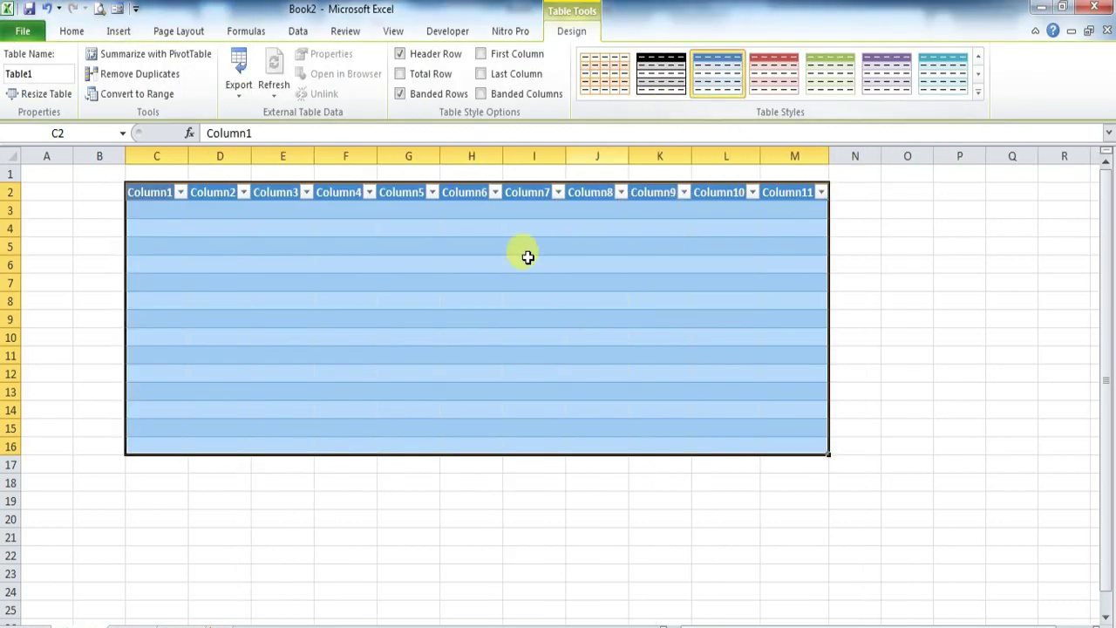
pyautogui.hotkey('ctrl', 'z')
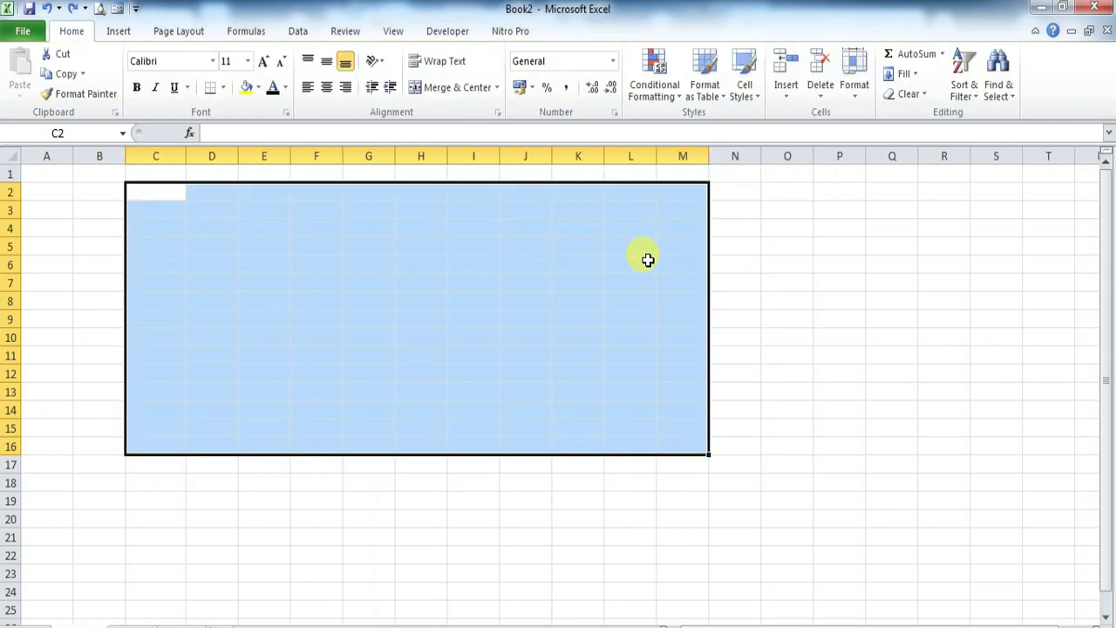
pyautogui.click(776, 301)
# Insert the koala picture from the Sample Pictures folder into the worksheet
pyautogui.click(120, 37)
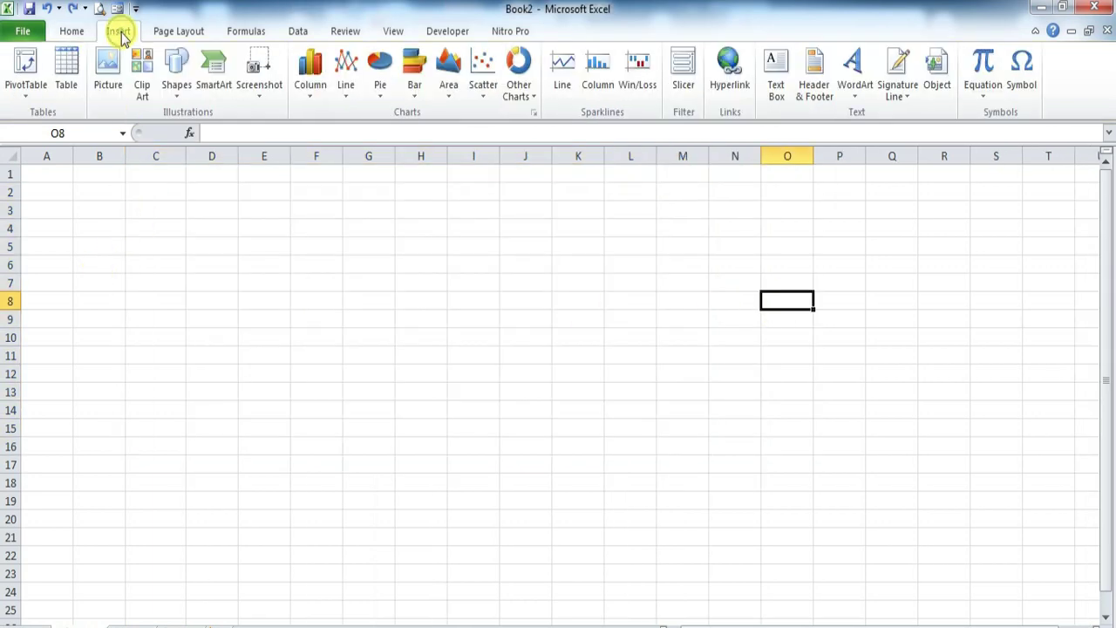
pyautogui.click(109, 68)
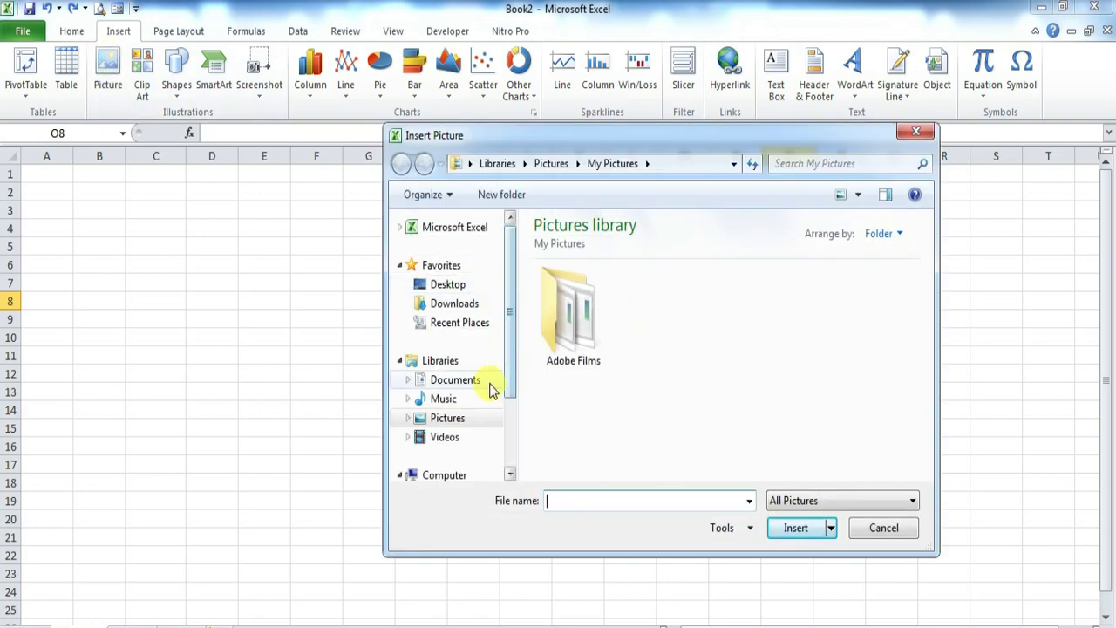
pyautogui.click(458, 427)
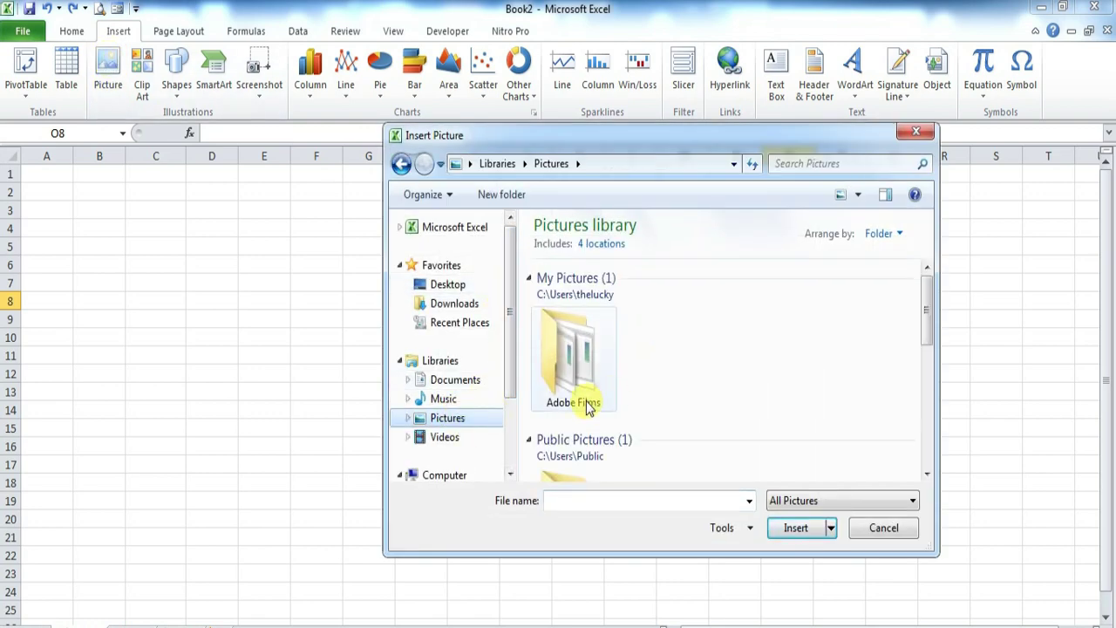
pyautogui.moveTo(924, 311); pyautogui.dragTo(933, 366)
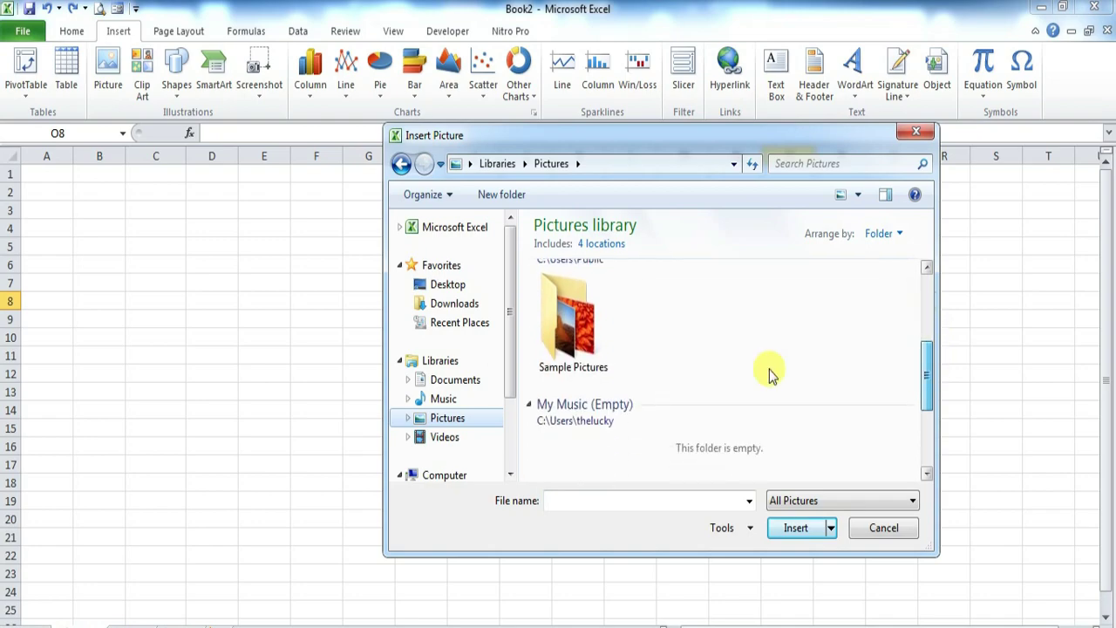
pyautogui.doubleClick(568, 323)
pyautogui.doubleClick(671, 445)
# Move the koala picture to the area starting at column A and shrink it to about 14.92 cm high by 19.9 cm wide
pyautogui.moveTo(797, 403); pyautogui.dragTo(212, 277)
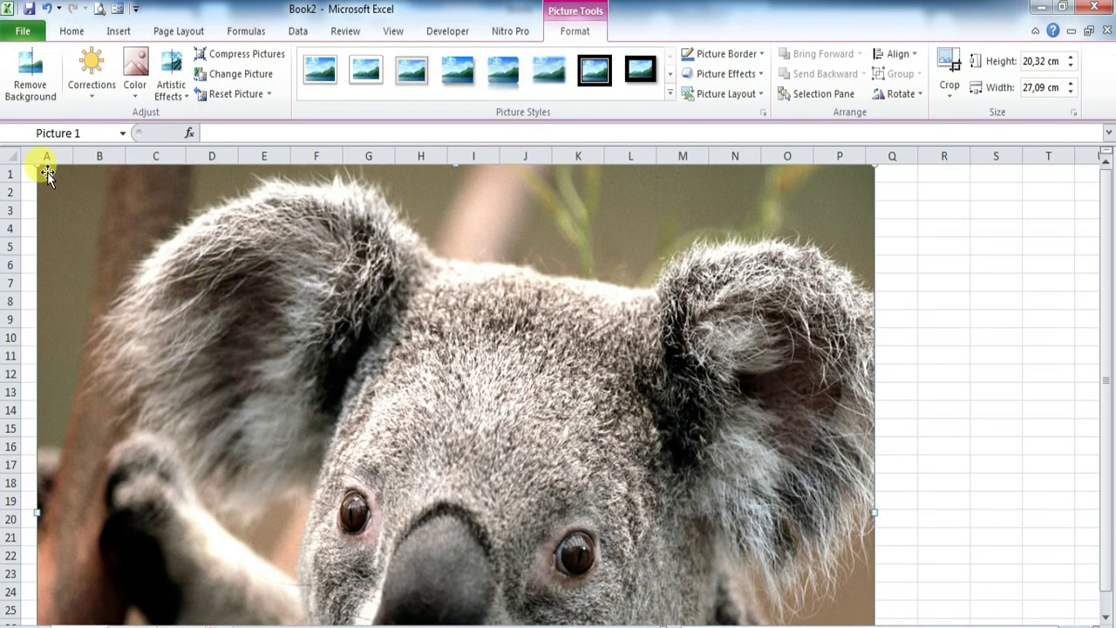
pyautogui.moveTo(36, 158); pyautogui.dragTo(382, 413)
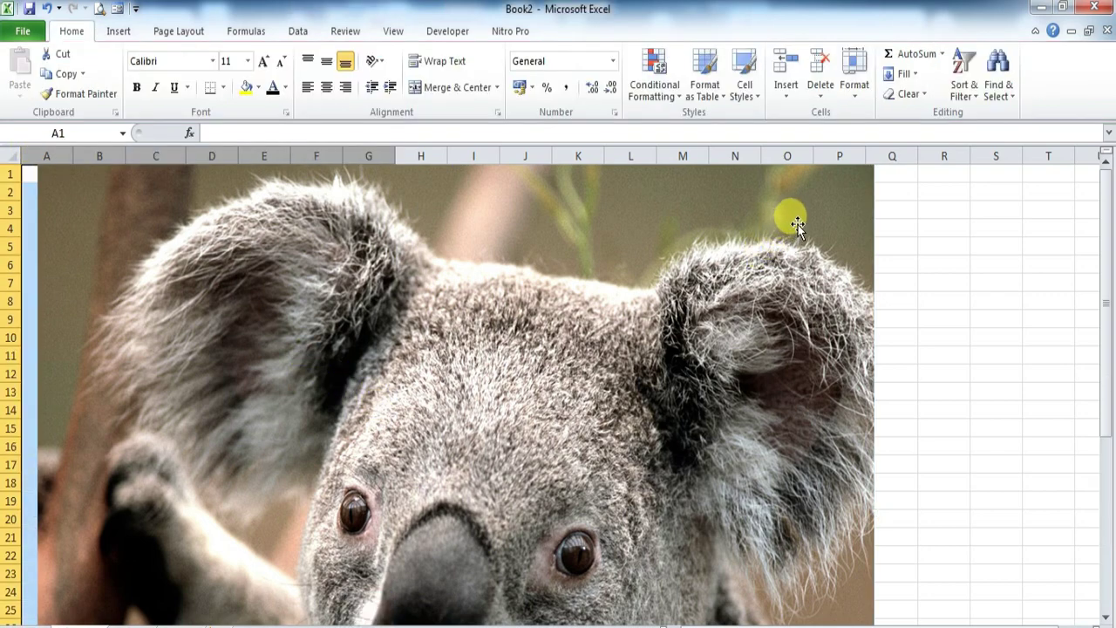
pyautogui.click(804, 227)
pyautogui.moveTo(874, 166); pyautogui.dragTo(453, 349)
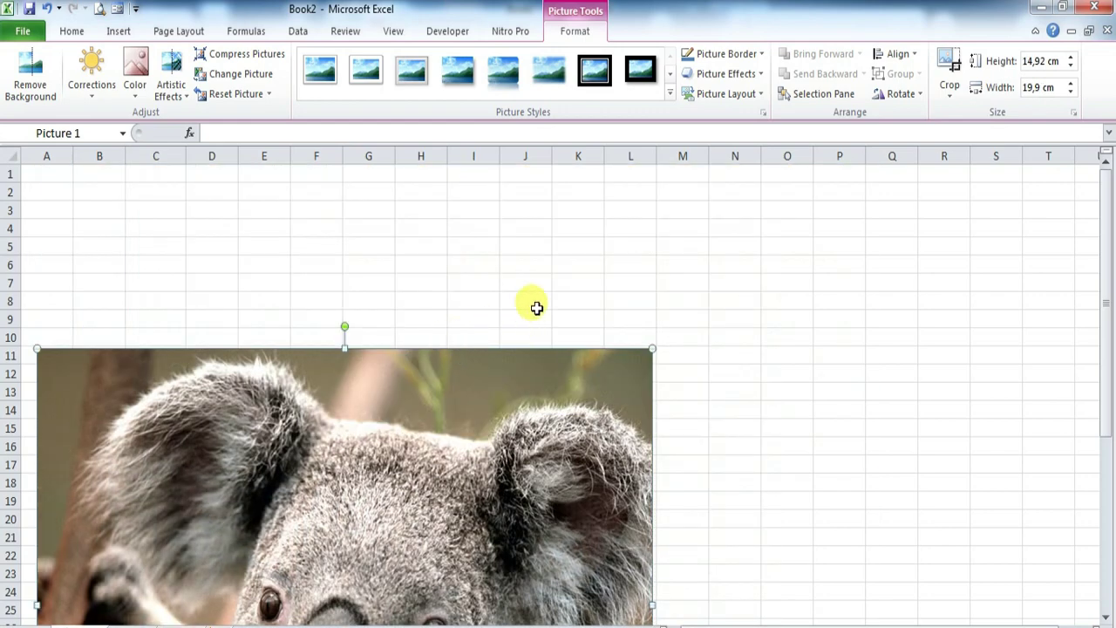
# Shrink the koala picture further in proportion and place it so that it starts in column E
pyautogui.scroll(-1, 536, 308)
pyautogui.moveTo(459, 370); pyautogui.dragTo(643, 283)
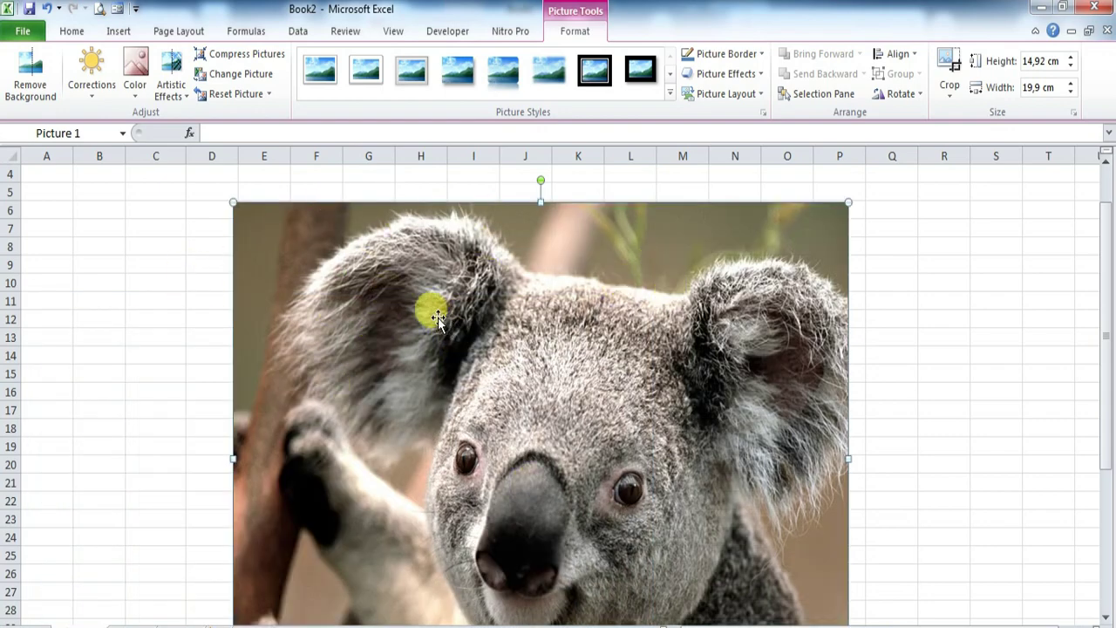
pyautogui.moveTo(229, 193); pyautogui.dragTo(389, 338)
pyautogui.click(390, 337)
pyautogui.moveTo(234, 202); pyautogui.dragTo(502, 426)
pyautogui.moveTo(588, 454); pyautogui.dragTo(270, 231)
# Widen column F beneath the koala picture and shift the picture slightly to fit over columns E and F
pyautogui.moveTo(343, 155); pyautogui.dragTo(582, 183)
pyautogui.moveTo(459, 279); pyautogui.dragTo(486, 285)
pyautogui.click(299, 563)
# Insert the penguins picture at E25 below the koala and shrink it to about 16.48 cm high by 21.98 cm wide
pyautogui.scroll(-2, 299, 563)
pyautogui.moveTo(263, 448); pyautogui.dragTo(338, 493)
pyautogui.click(119, 30)
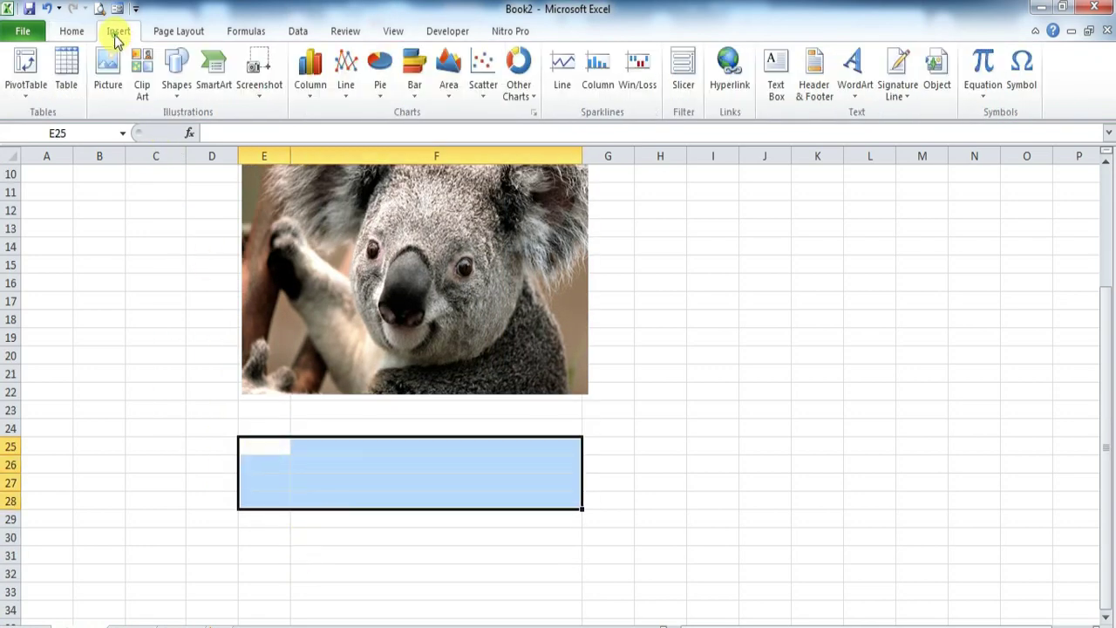
pyautogui.click(108, 74)
pyautogui.doubleClick(864, 405)
pyautogui.scroll(-2, 518, 420)
pyautogui.moveTo(238, 360); pyautogui.dragTo(553, 453)
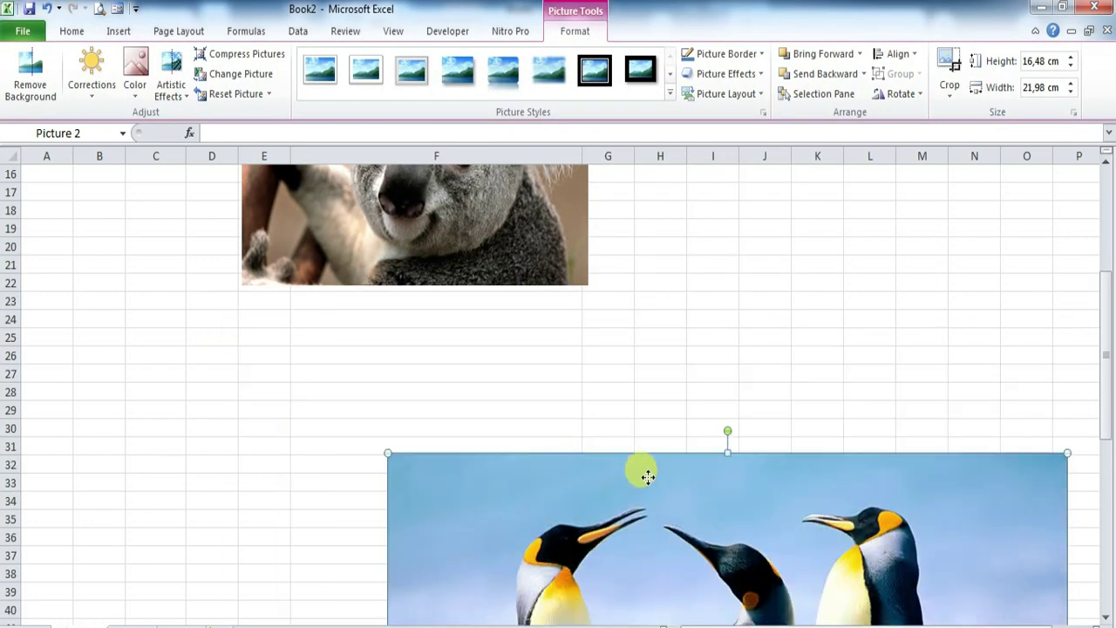
# Move the penguins picture up closer to the koala so that it starts in column C at row 27
pyautogui.moveTo(648, 476); pyautogui.dragTo(428, 400)
pyautogui.scroll(2, 191, 328)
pyautogui.moveTo(152, 255); pyautogui.dragTo(154, 306)
pyautogui.click(267, 543)
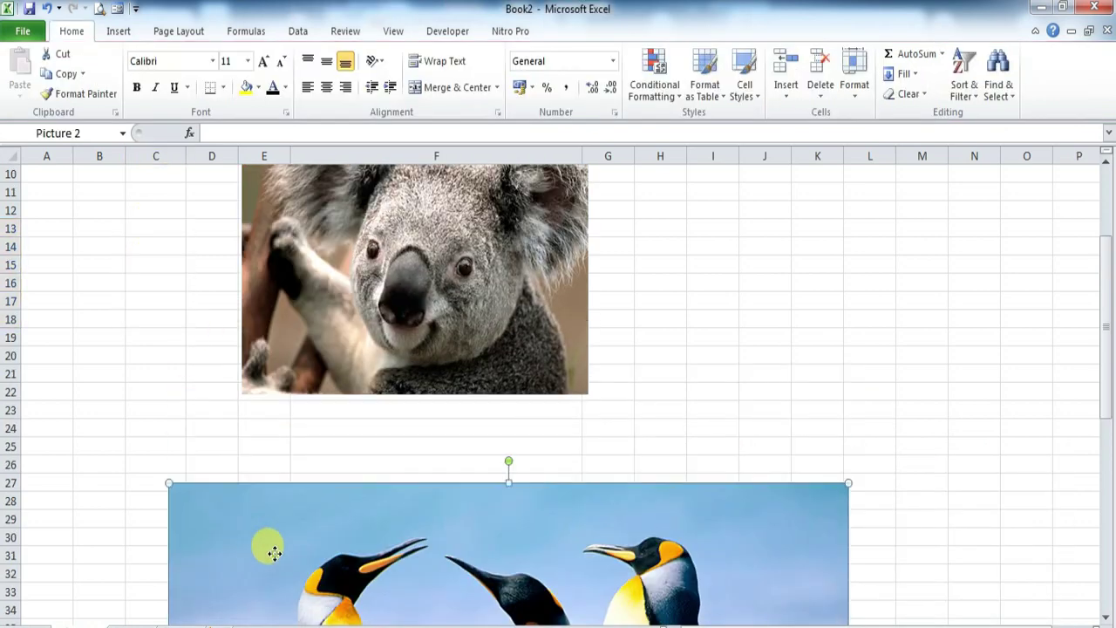
pyautogui.scroll(-3, 274, 535)
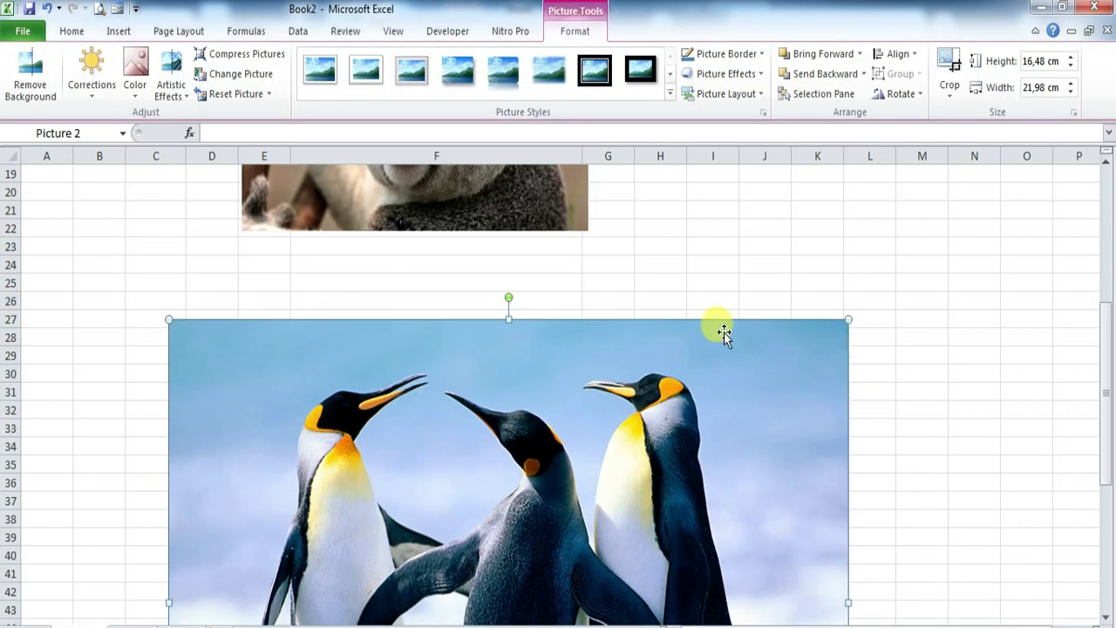
# Delete the penguins and koala pictures from the worksheet and narrow column F
pyautogui.press('Delete')
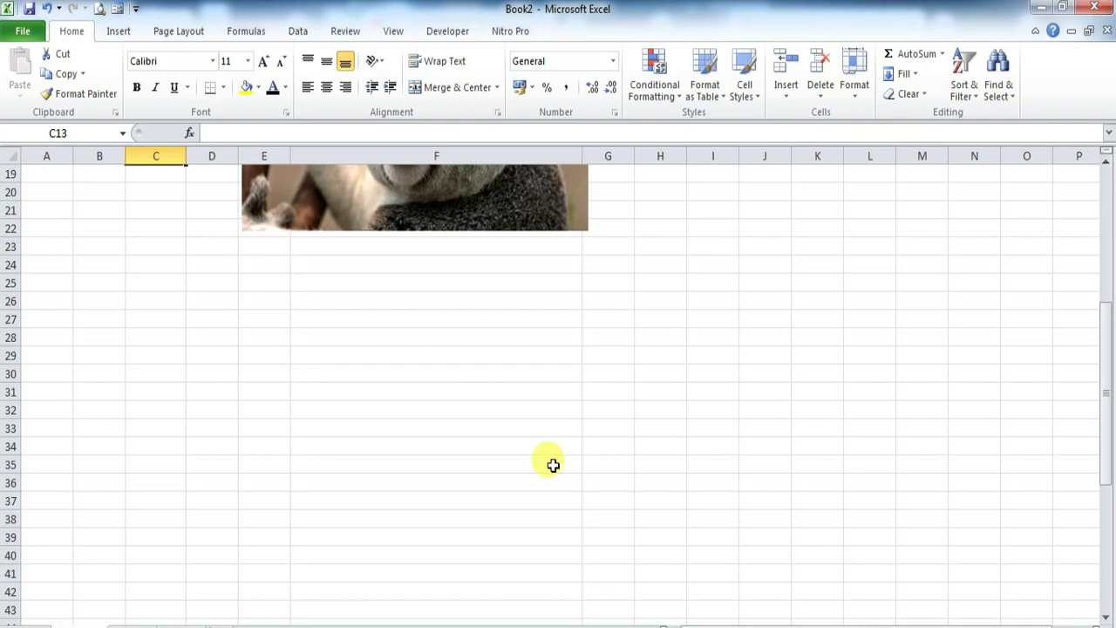
pyautogui.scroll(6, 553, 465)
pyautogui.click(510, 419)
pyautogui.press('Delete')
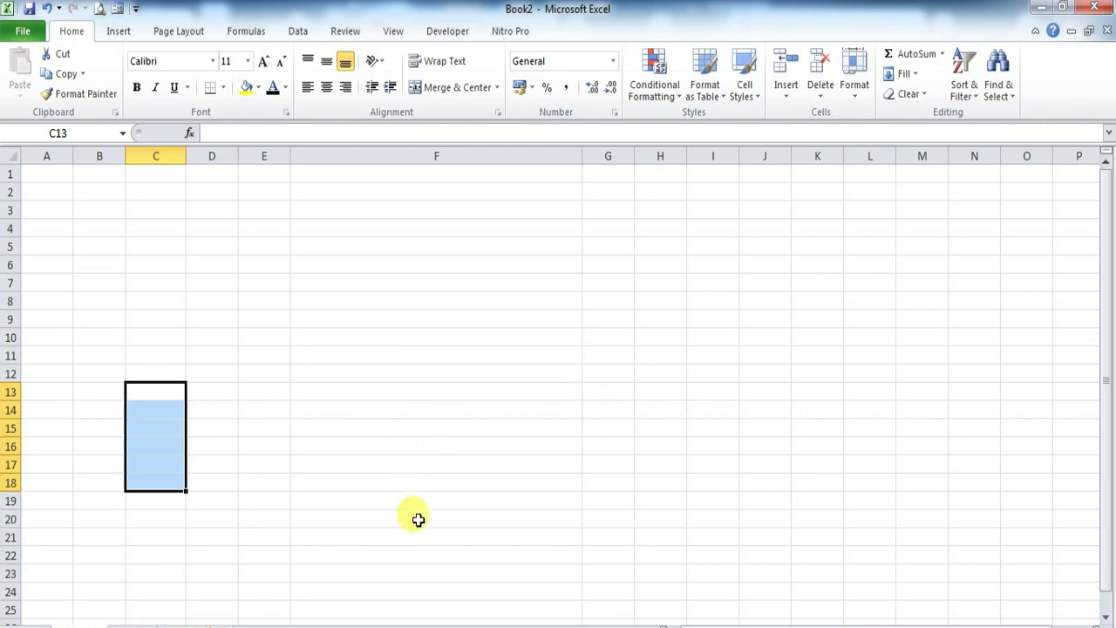
pyautogui.click(397, 357)
pyautogui.moveTo(582, 157); pyautogui.dragTo(414, 166)
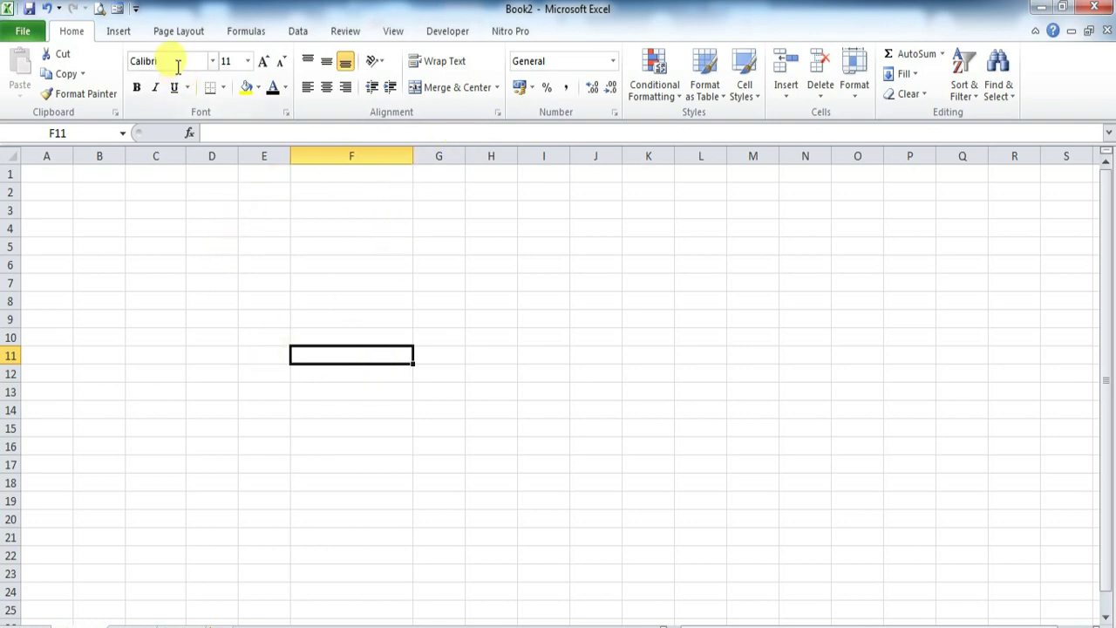
# Open the Clip Art search, examine the media file types it can be limited to, and close it again
pyautogui.click(121, 33)
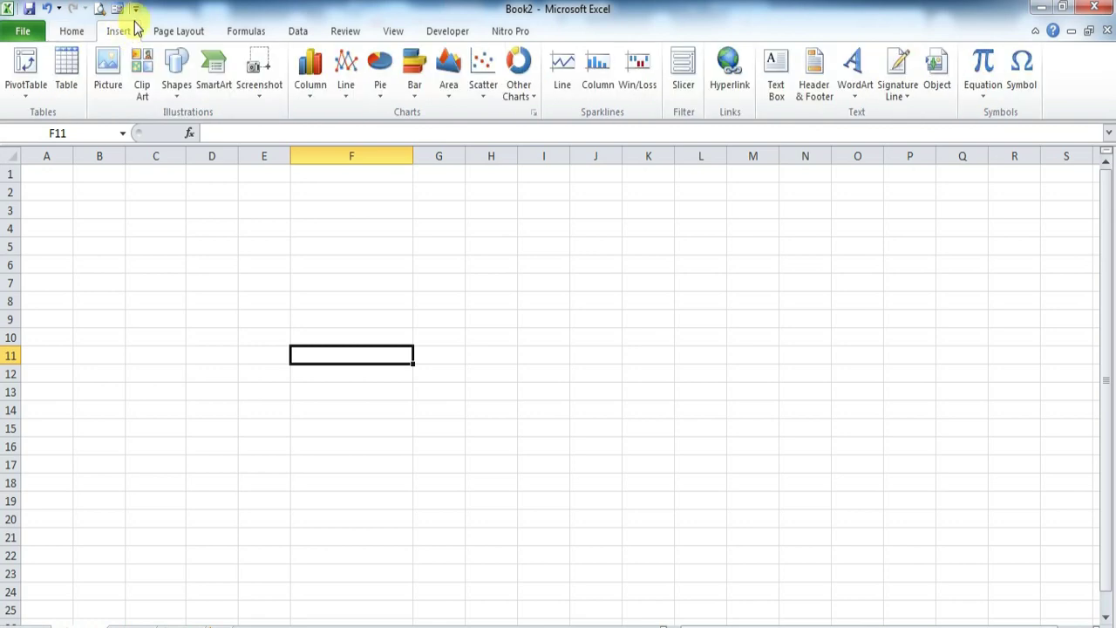
pyautogui.click(143, 77)
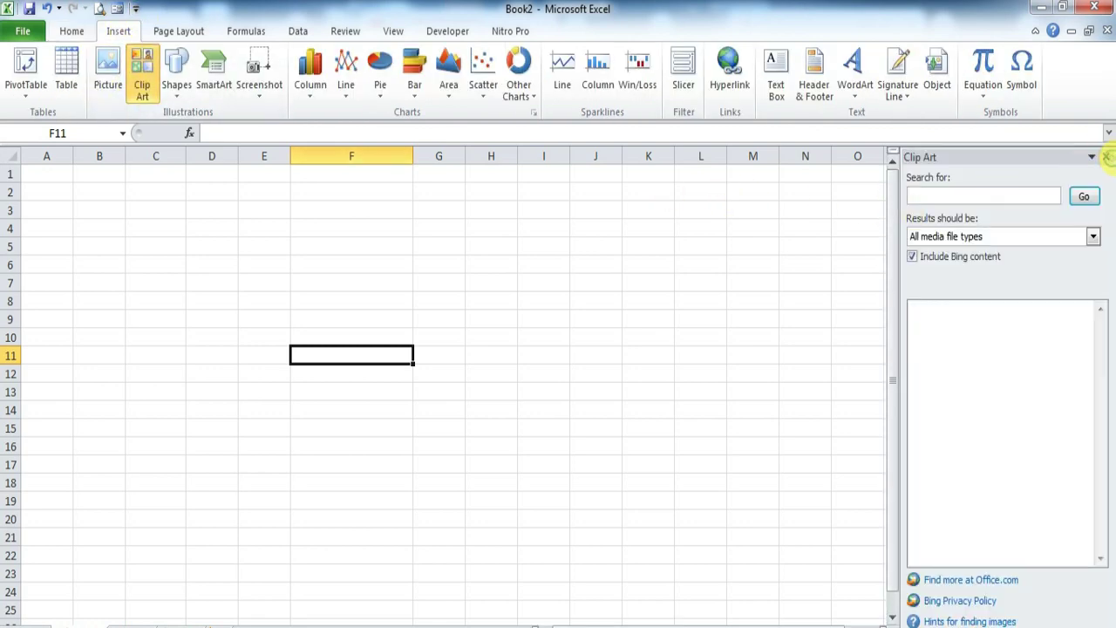
pyautogui.click(1105, 159)
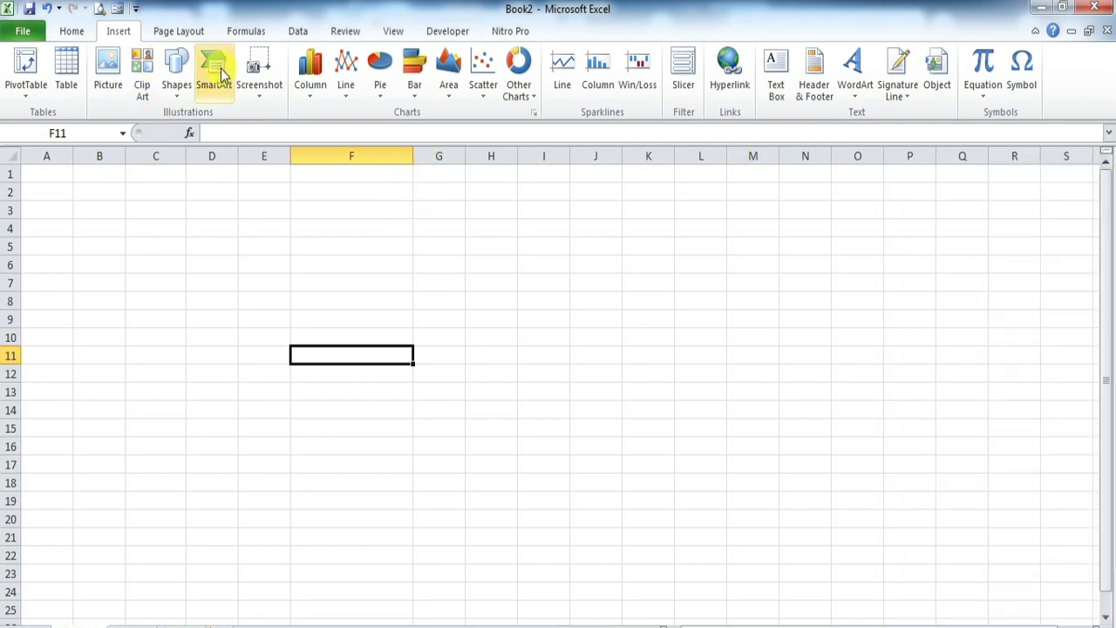
pyautogui.click(143, 75)
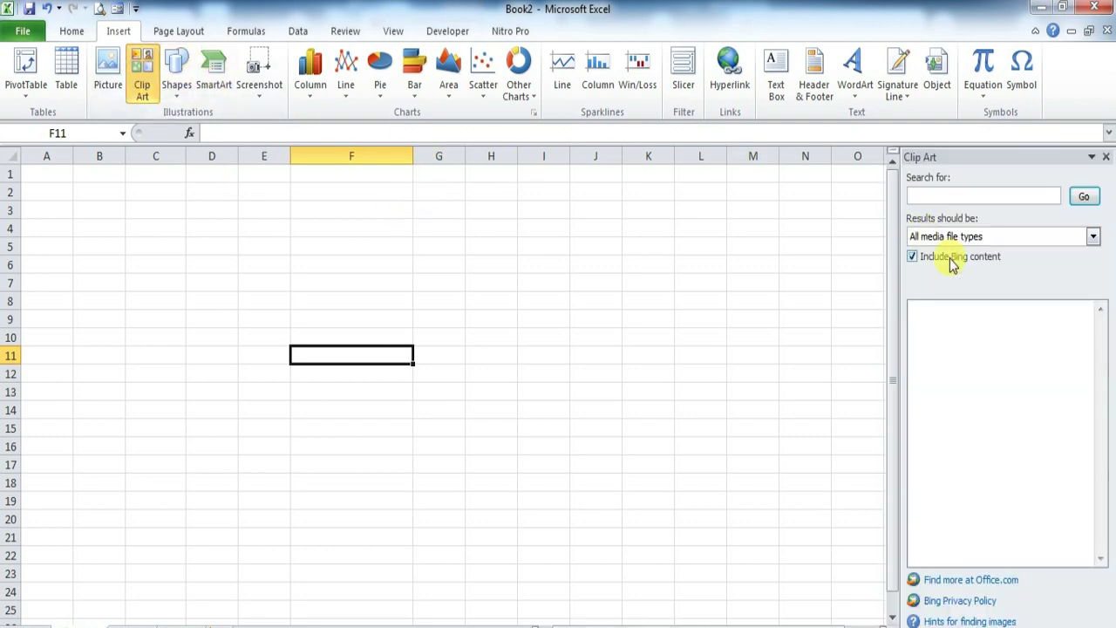
pyautogui.click(1090, 238)
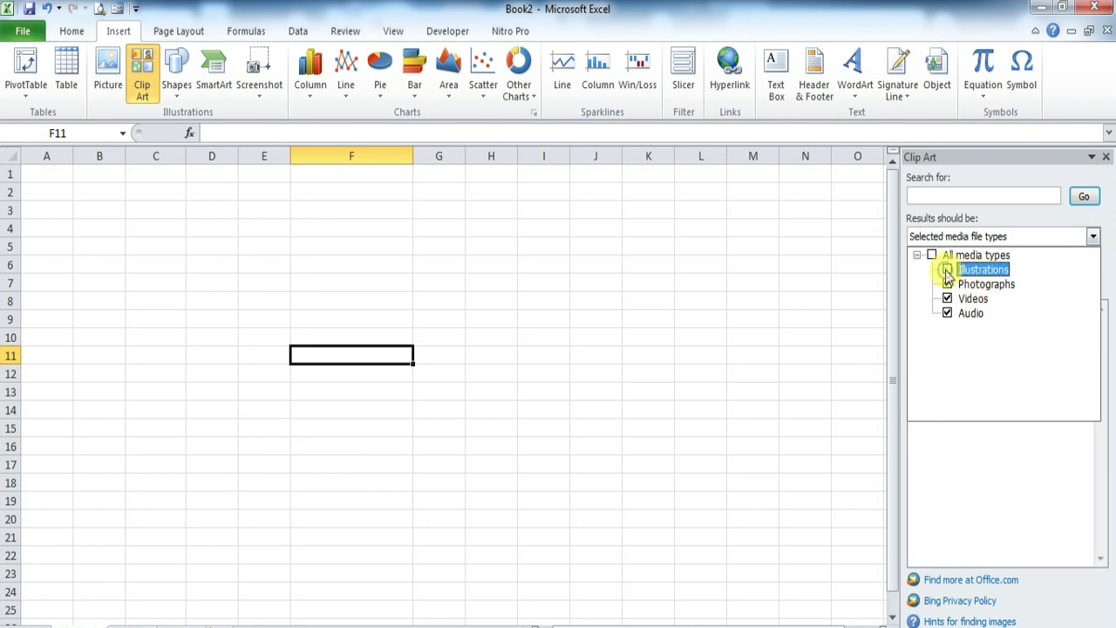
pyautogui.click(948, 269)
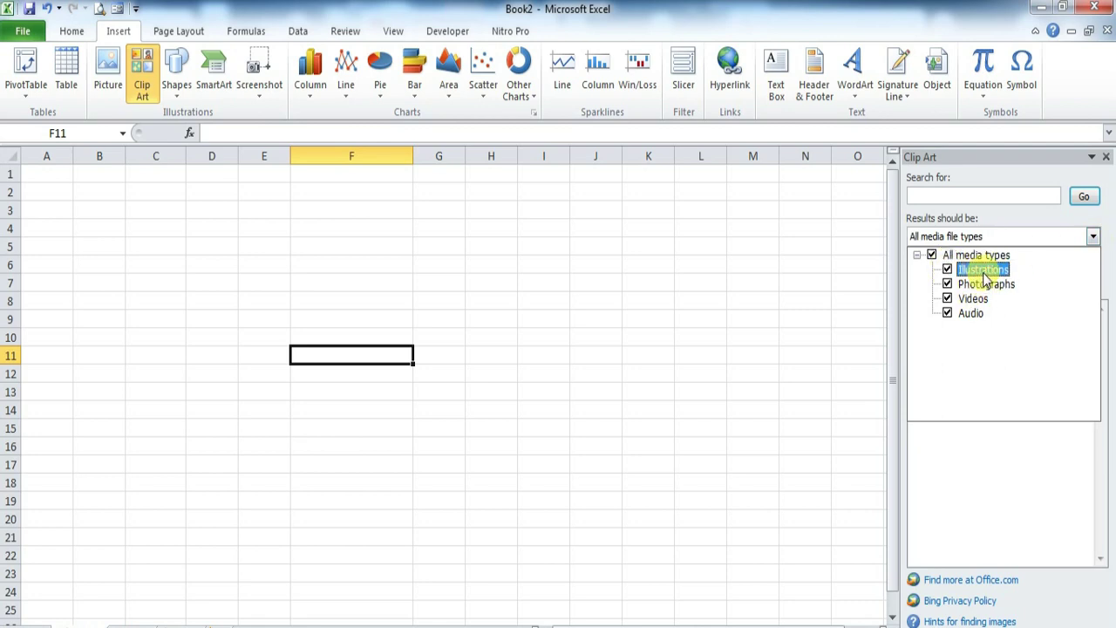
pyautogui.click(947, 269)
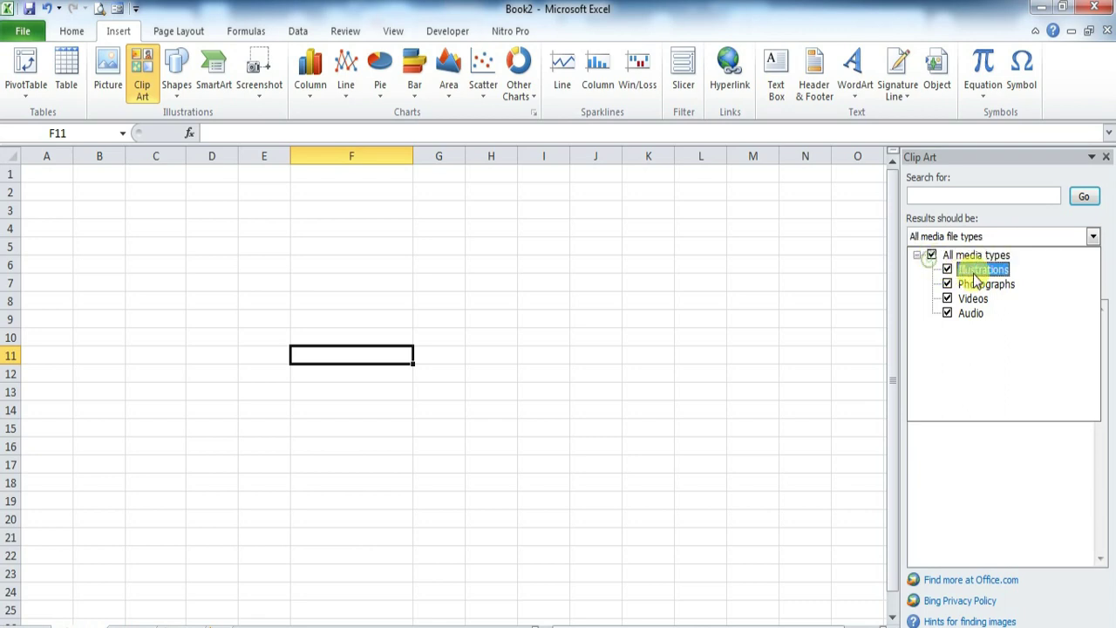
pyautogui.click(1106, 156)
pyautogui.click(532, 375)
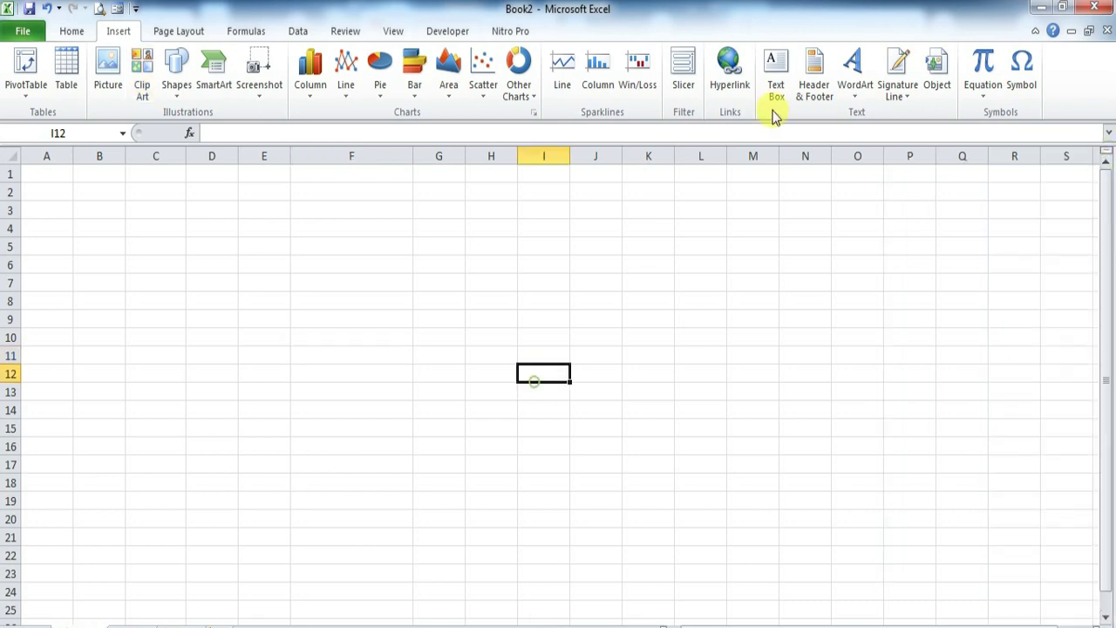
# Draw a straight arrow about 11.85 cm long along row 6 from column C to column I and apply the purple line style
pyautogui.click(177, 87)
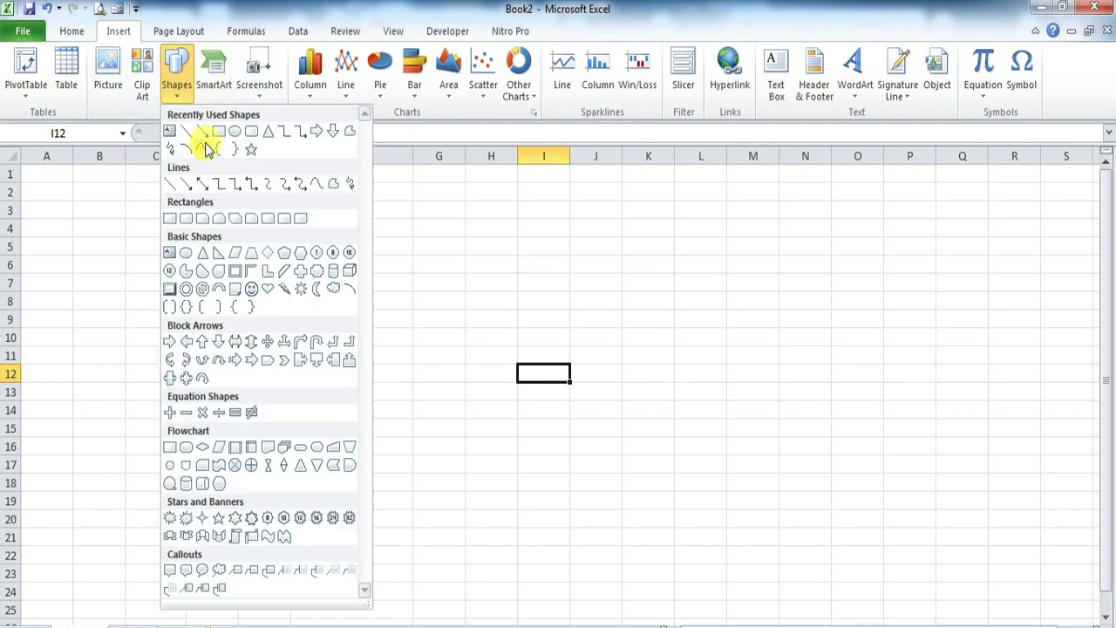
pyautogui.click(185, 131)
pyautogui.moveTo(175, 260)
pyautogui.mouseDown()
pyautogui.moveTo(381, 241)
pyautogui.moveTo(533, 278)
pyautogui.moveTo(540, 263)
pyautogui.mouseUp()
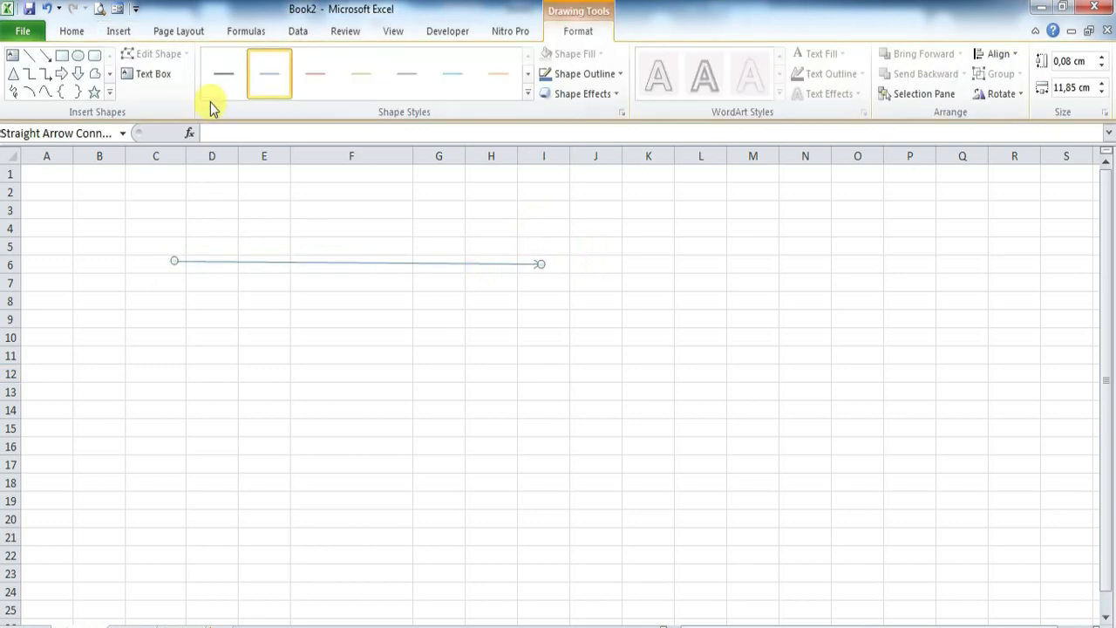
pyautogui.click(406, 73)
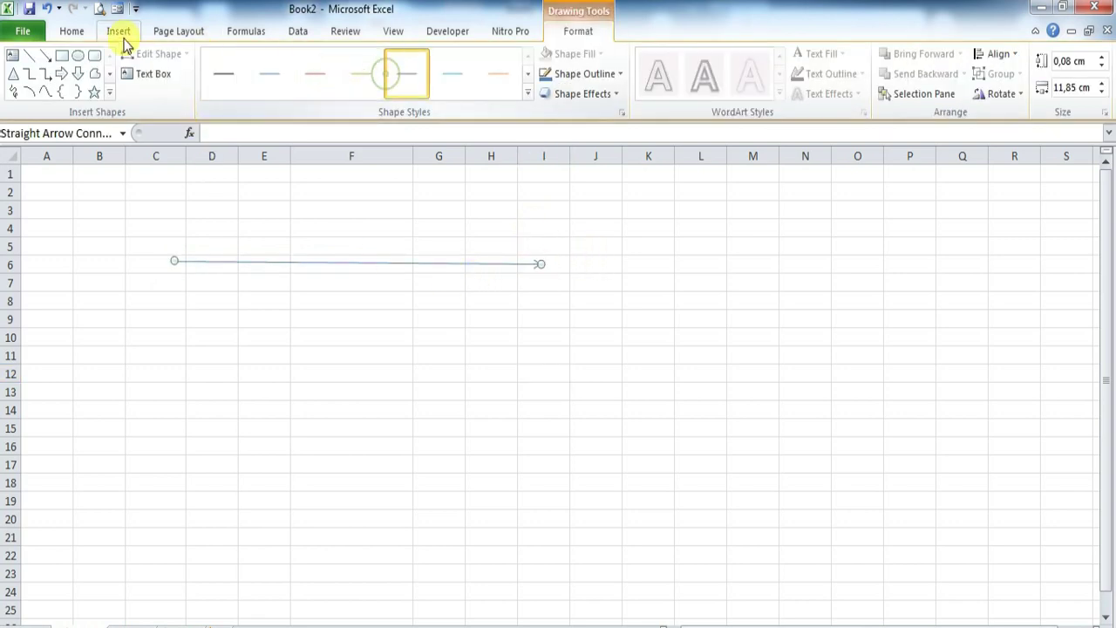
# Draw a rectangle below the straight arrow, covering column F across rows 9 and 10
pyautogui.click(131, 35)
pyautogui.click(182, 93)
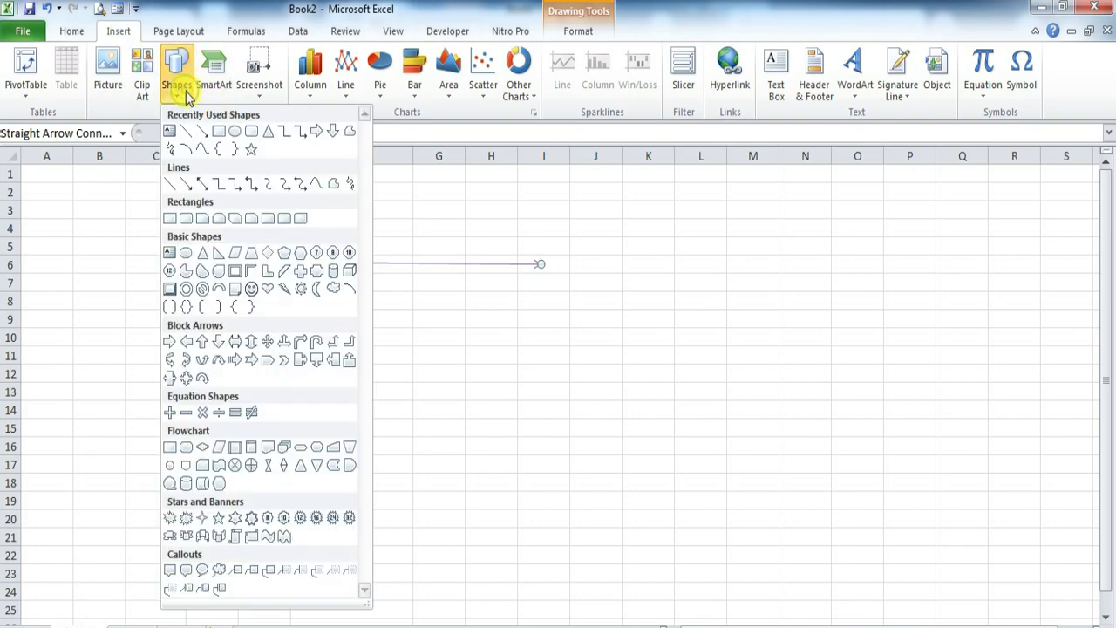
pyautogui.click(215, 131)
pyautogui.moveTo(299, 308); pyautogui.dragTo(418, 352)
pyautogui.click(467, 350)
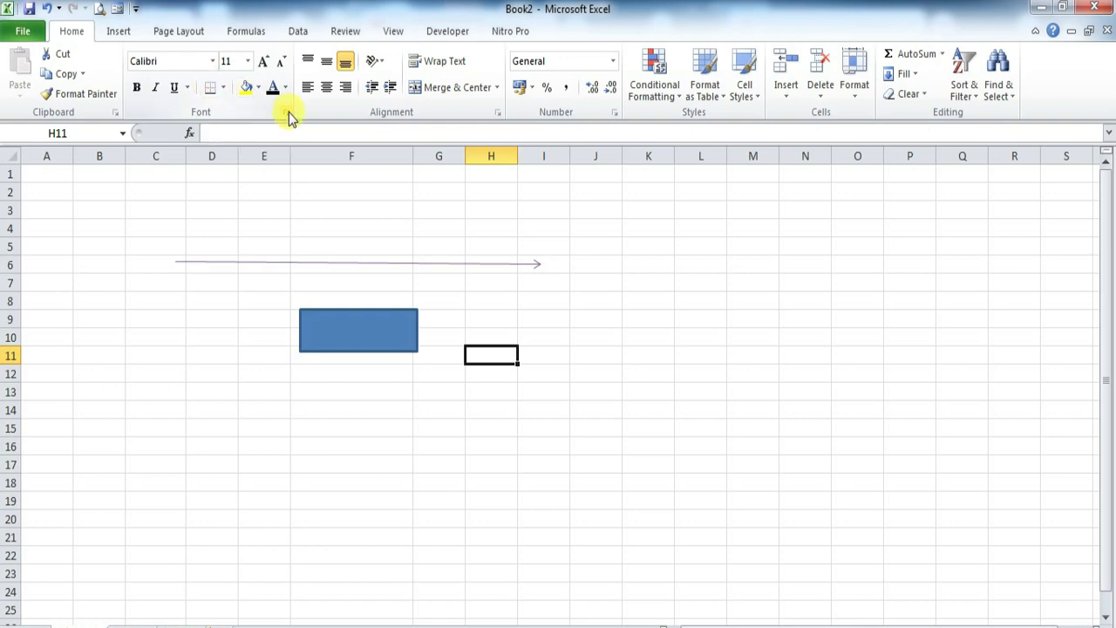
# Draw an up block arrow about 2.06 cm high by 3.86 cm wide over columns H to J, starting at row 10
pyautogui.click(117, 38)
pyautogui.click(178, 88)
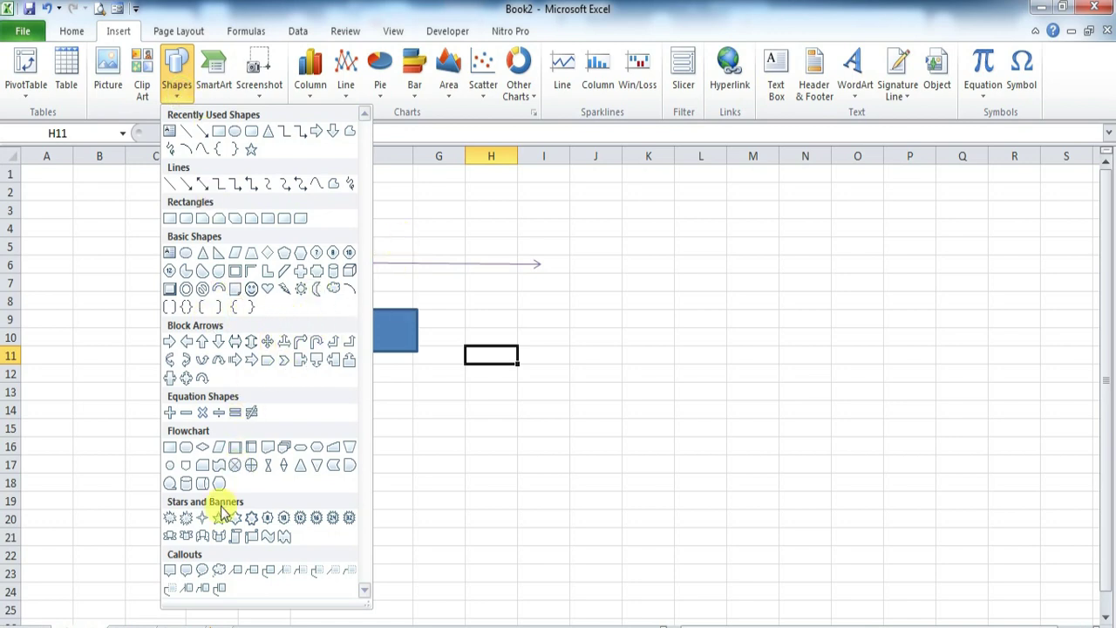
pyautogui.click(202, 341)
pyautogui.moveTo(683, 301)
pyautogui.mouseDown()
pyautogui.moveTo(619, 252)
pyautogui.moveTo(620, 232)
pyautogui.moveTo(545, 366)
pyautogui.mouseUp()
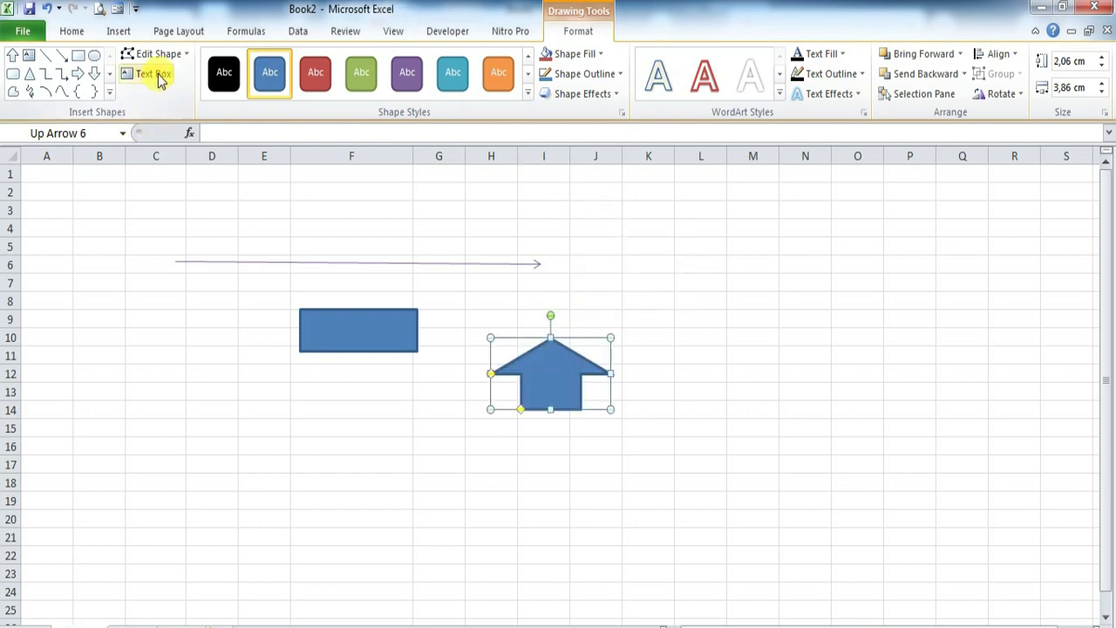
# Insert a text box over columns I to L at rows 3 and 4 and enter a person's first name in it
pyautogui.click(117, 31)
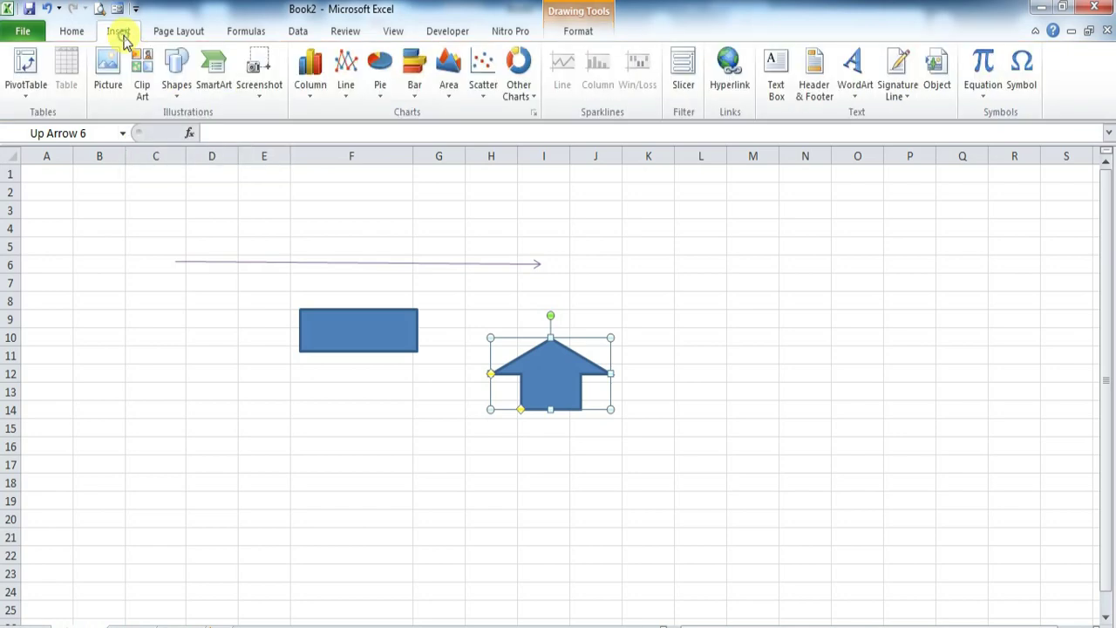
pyautogui.click(179, 96)
pyautogui.click(186, 132)
pyautogui.moveTo(529, 200); pyautogui.dragTo(697, 230)
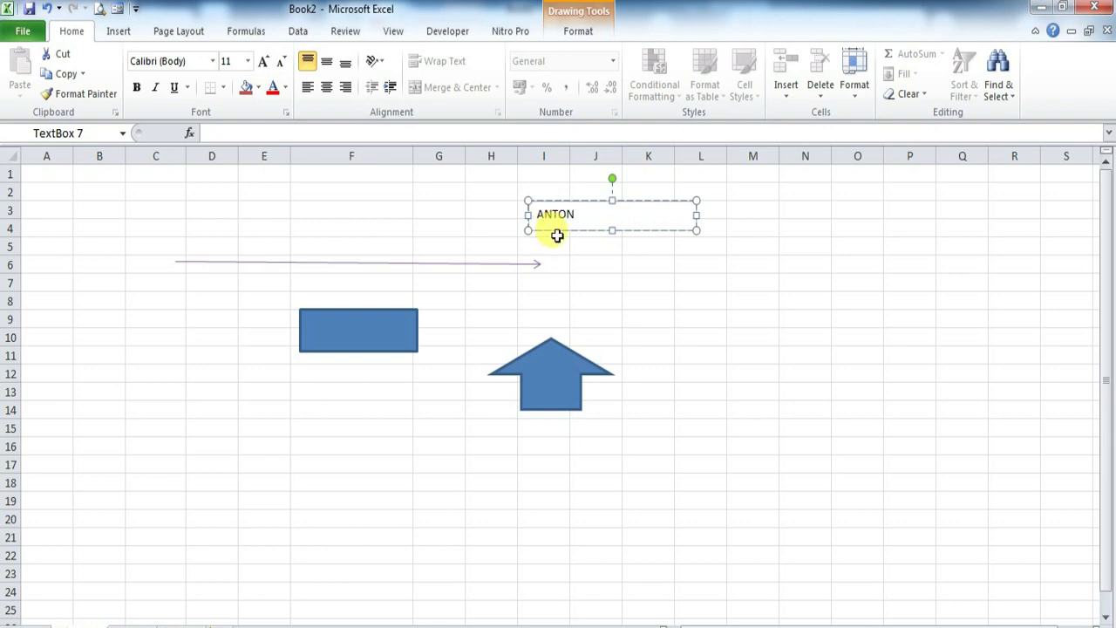
pyautogui.click(646, 316)
# Move the up block arrow directly beneath the text box so that it points at it
pyautogui.moveTo(562, 344); pyautogui.dragTo(621, 242)
pyautogui.click(715, 299)
pyautogui.click(427, 264)
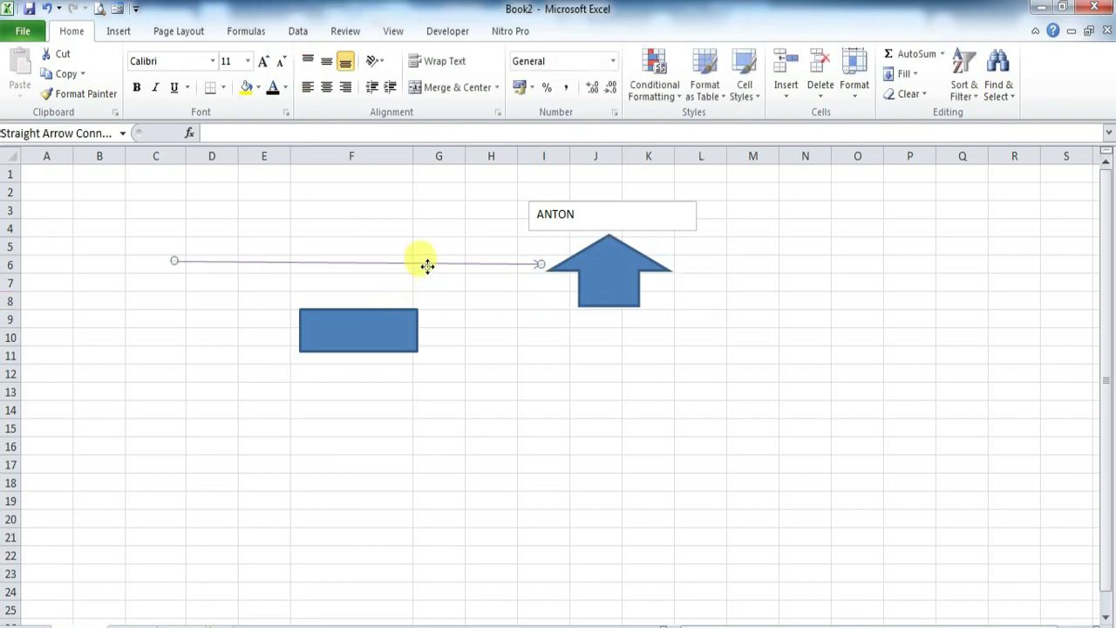
# Draw a down arrow callout below the up arrow and stretch it to about 4.71 cm high by 7.22 cm wide
pyautogui.click(120, 31)
pyautogui.click(176, 74)
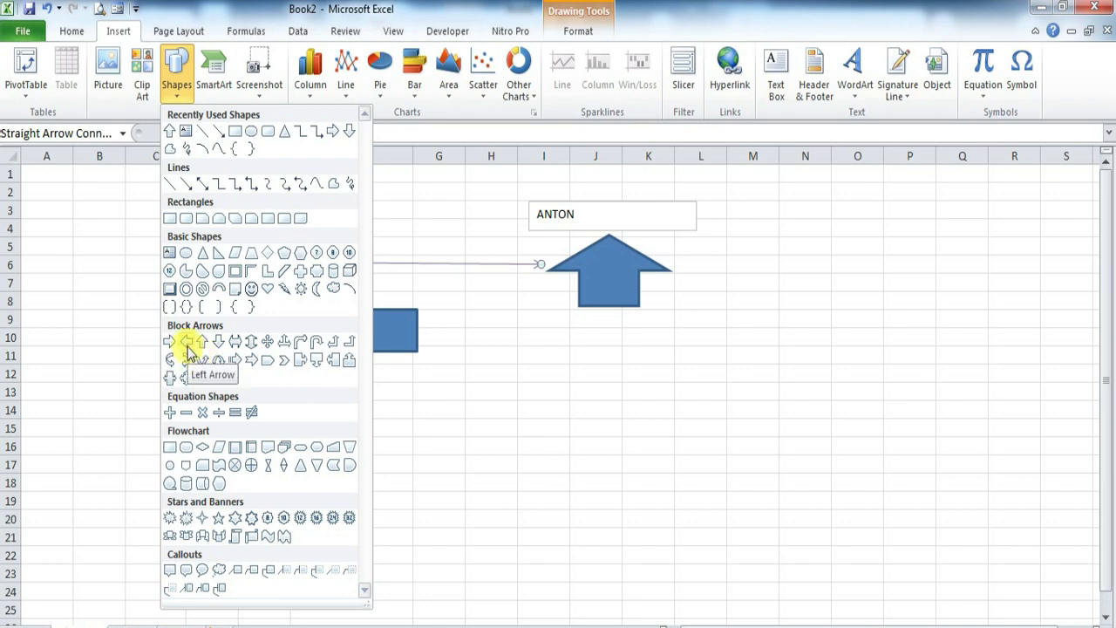
pyautogui.click(316, 360)
pyautogui.moveTo(573, 434)
pyautogui.mouseDown()
pyautogui.moveTo(737, 321)
pyautogui.moveTo(802, 351)
pyautogui.moveTo(798, 325)
pyautogui.mouseUp()
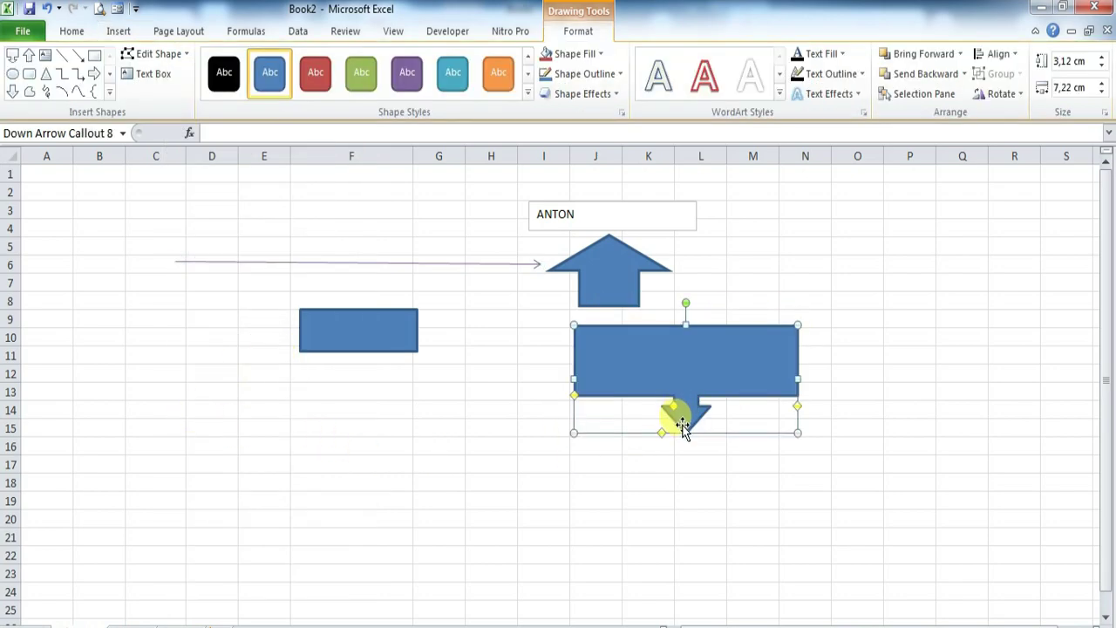
pyautogui.moveTo(686, 430); pyautogui.dragTo(664, 487)
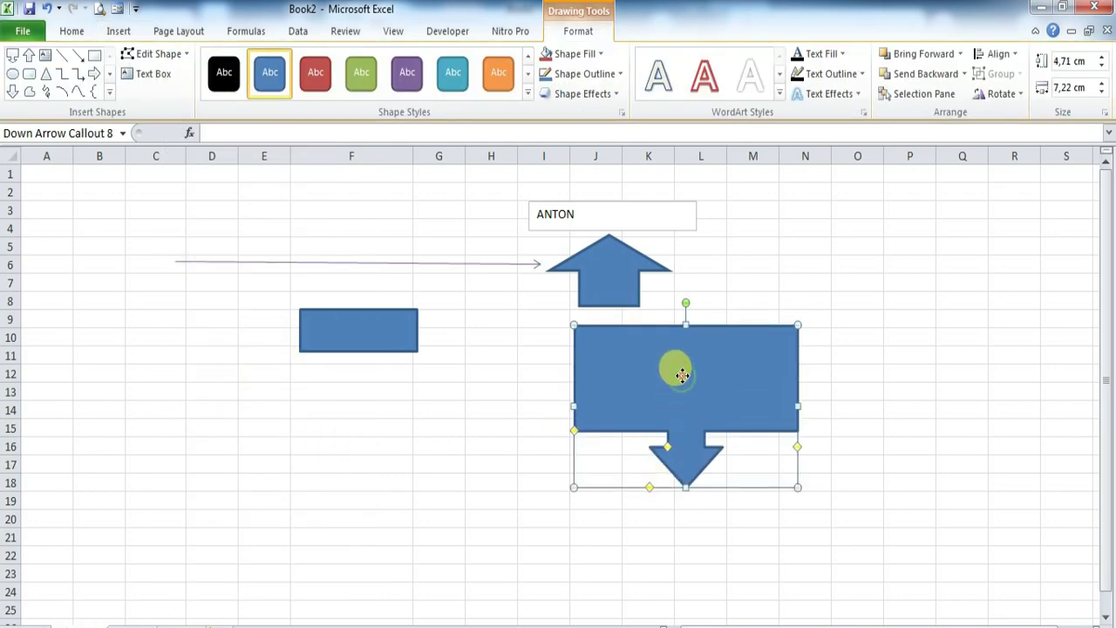
# Add text to the down arrow callout reading "NAMA SAYA" followed by the person's first name
pyautogui.rightClick(682, 375)
pyautogui.click(749, 169)
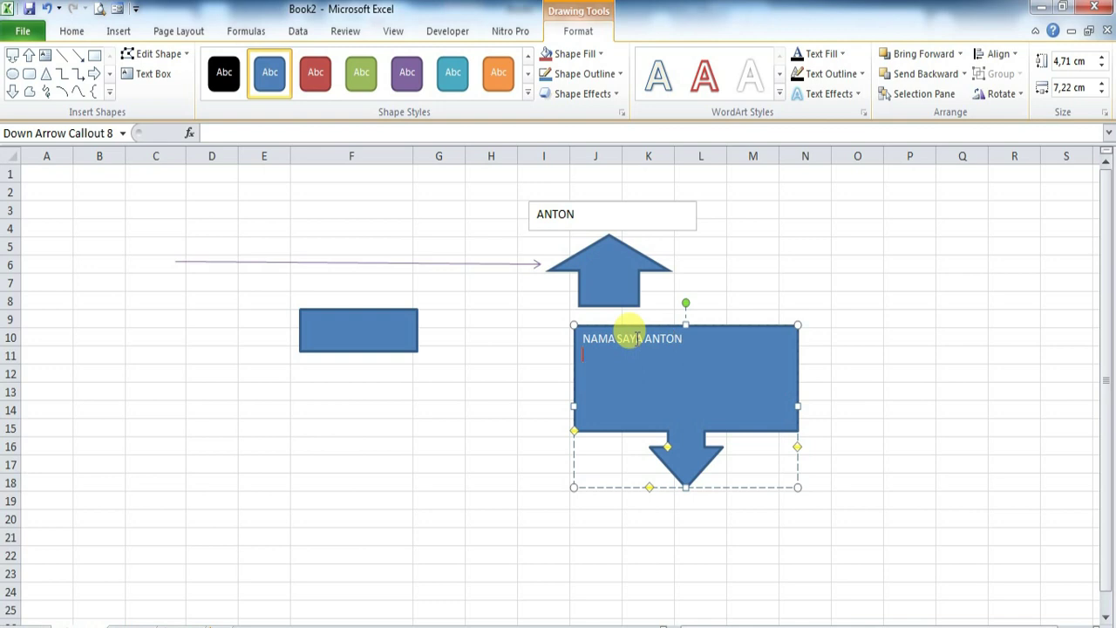
pyautogui.click(726, 533)
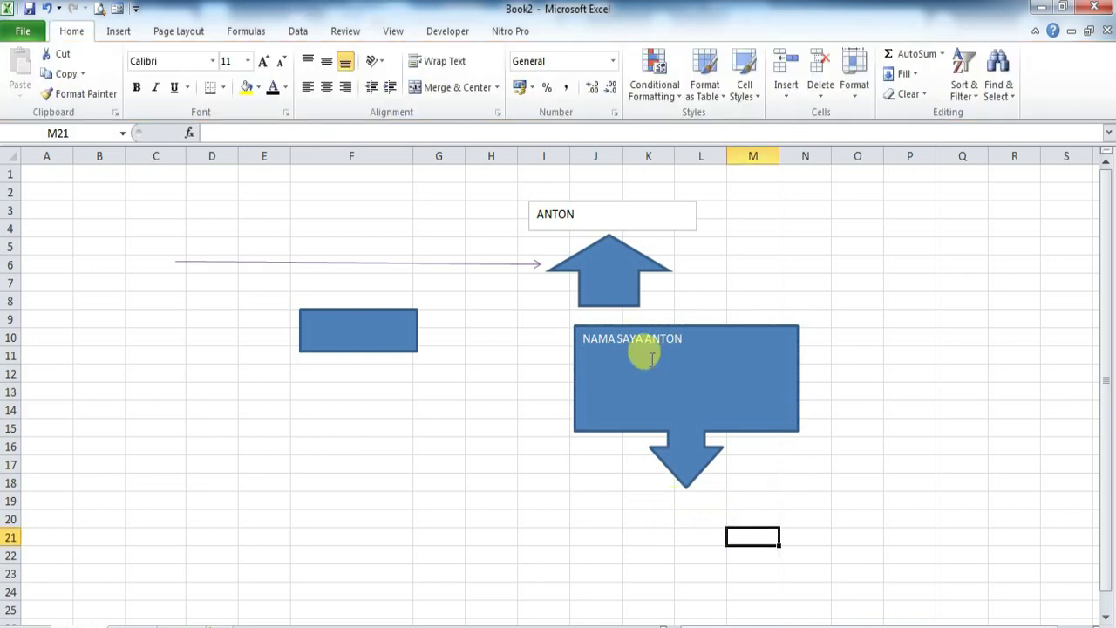
pyautogui.click(640, 330)
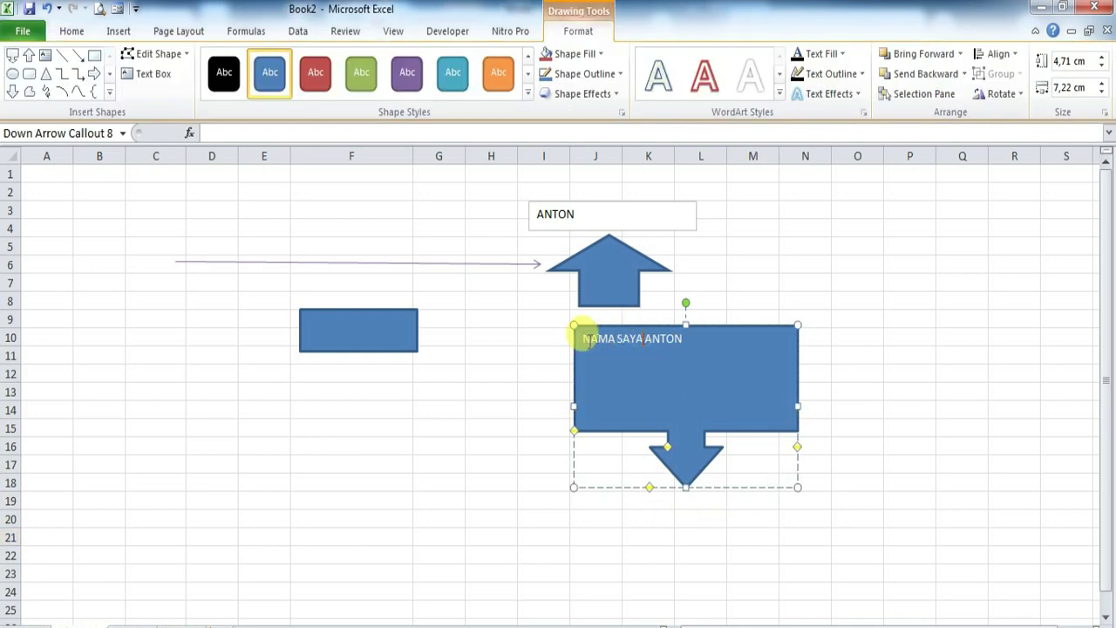
pyautogui.rightClick(691, 327)
pyautogui.click(771, 427)
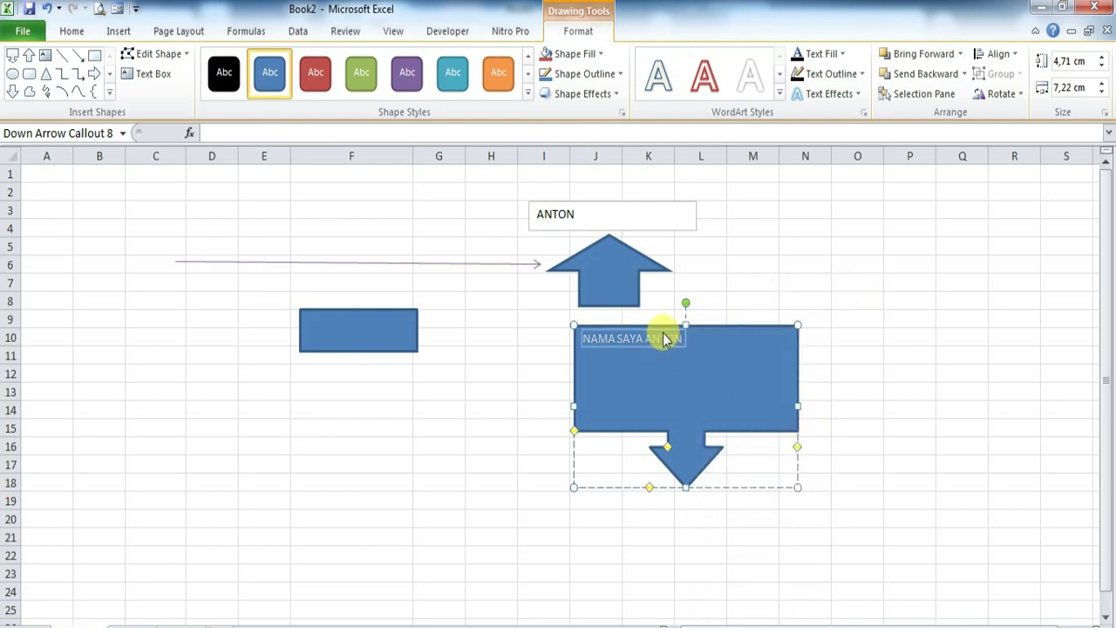
pyautogui.moveTo(666, 330); pyautogui.dragTo(700, 351)
pyautogui.click(682, 358)
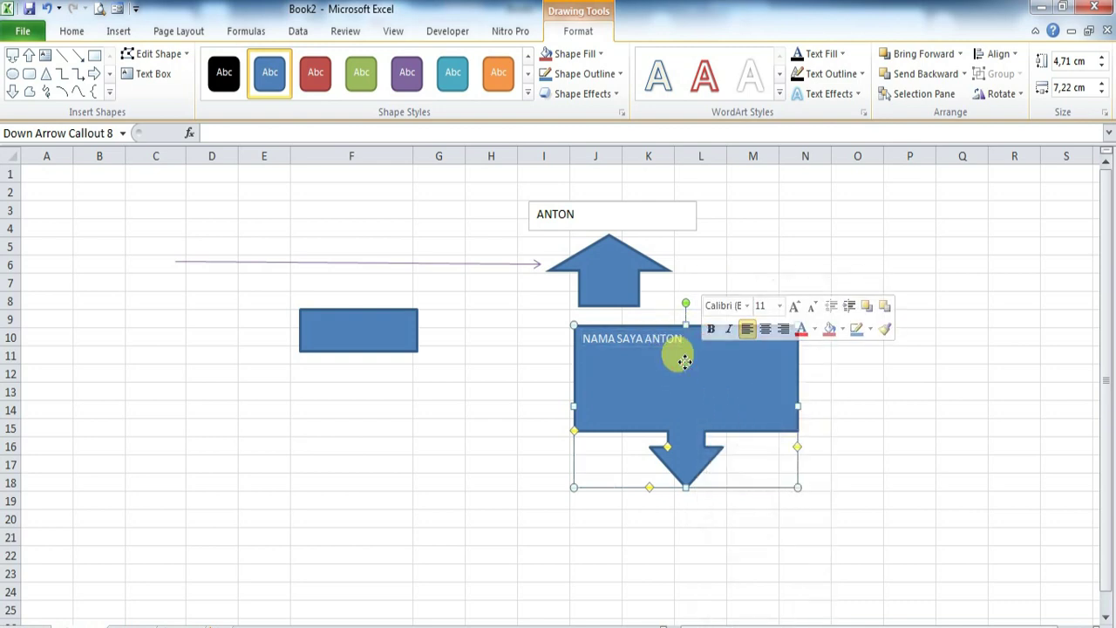
# Try Edit Points on the down arrow callout and move it lower, over columns I to M from row 12
pyautogui.rightClick(696, 342)
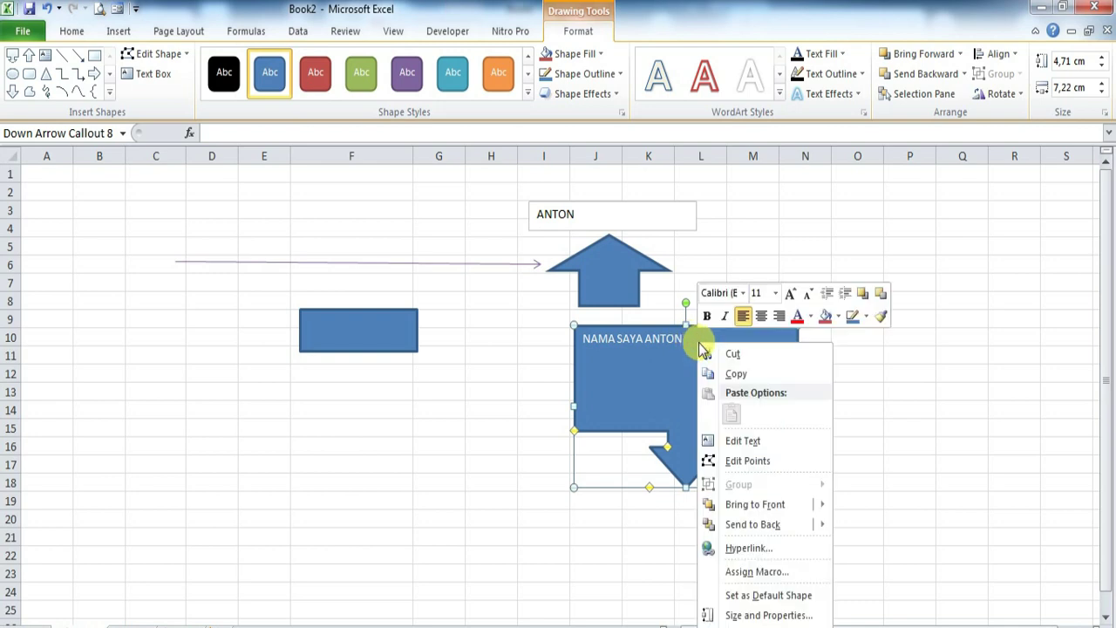
pyautogui.click(746, 460)
pyautogui.moveTo(718, 330); pyautogui.dragTo(693, 404)
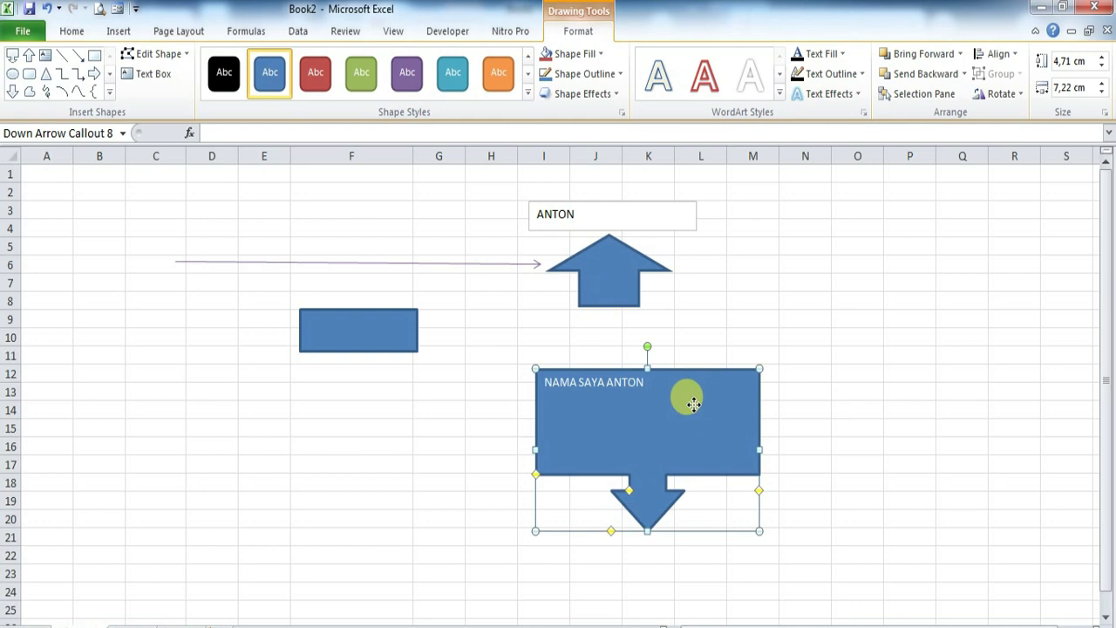
pyautogui.rightClick(702, 408)
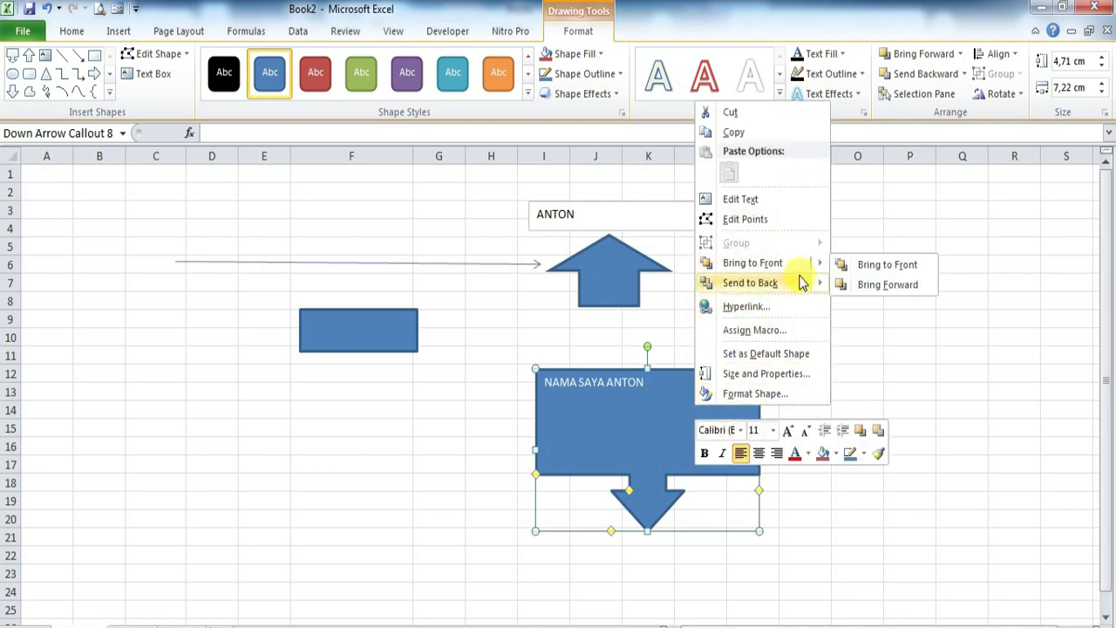
pyautogui.moveTo(773, 294)
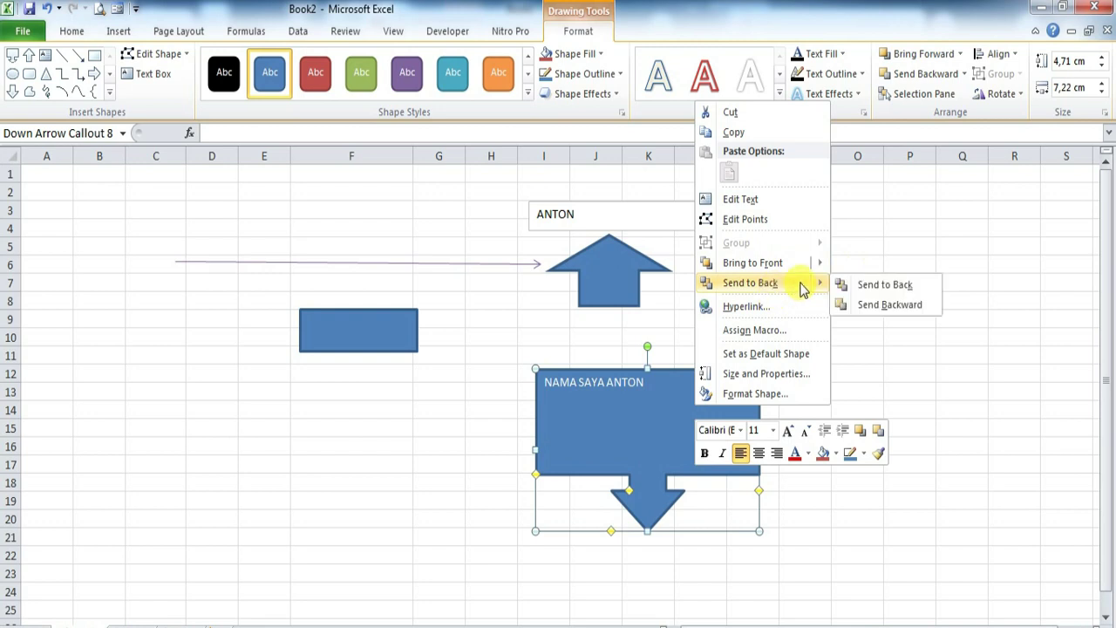
pyautogui.moveTo(771, 272)
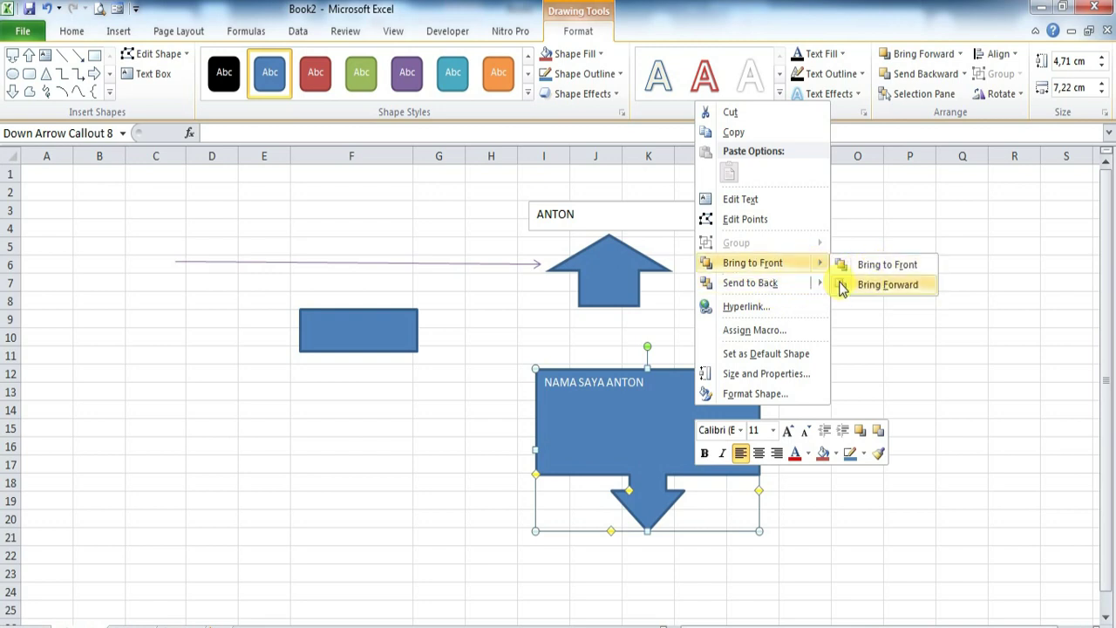
pyautogui.click(601, 379)
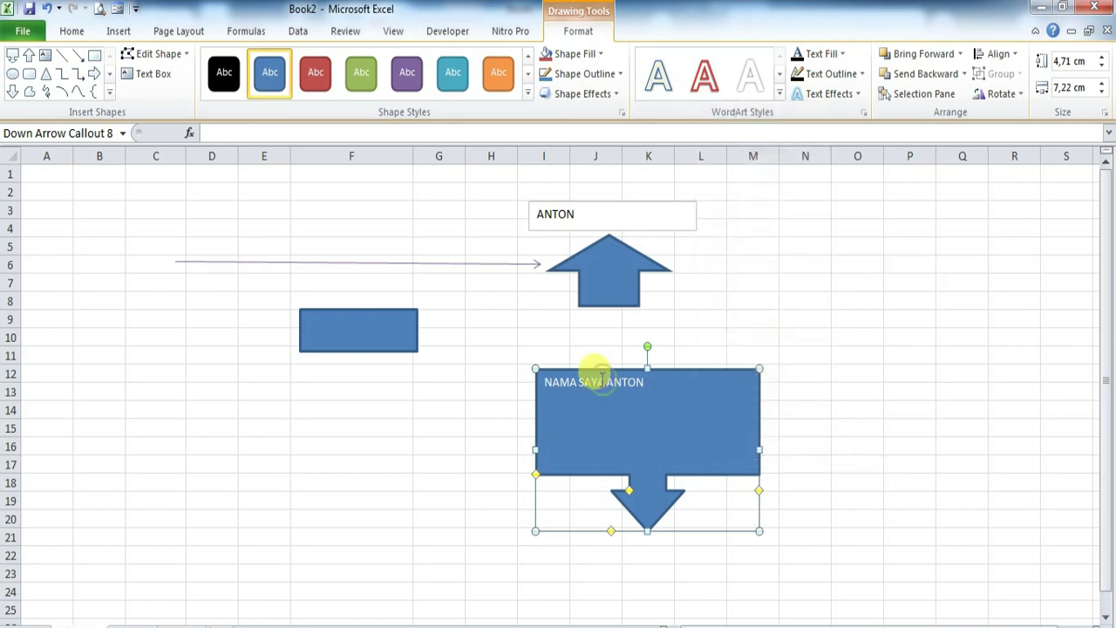
# Undo all the shape edits and insertions, from the down arrow callout back to the arrow line, until the worksheet is empty
pyautogui.click(116, 31)
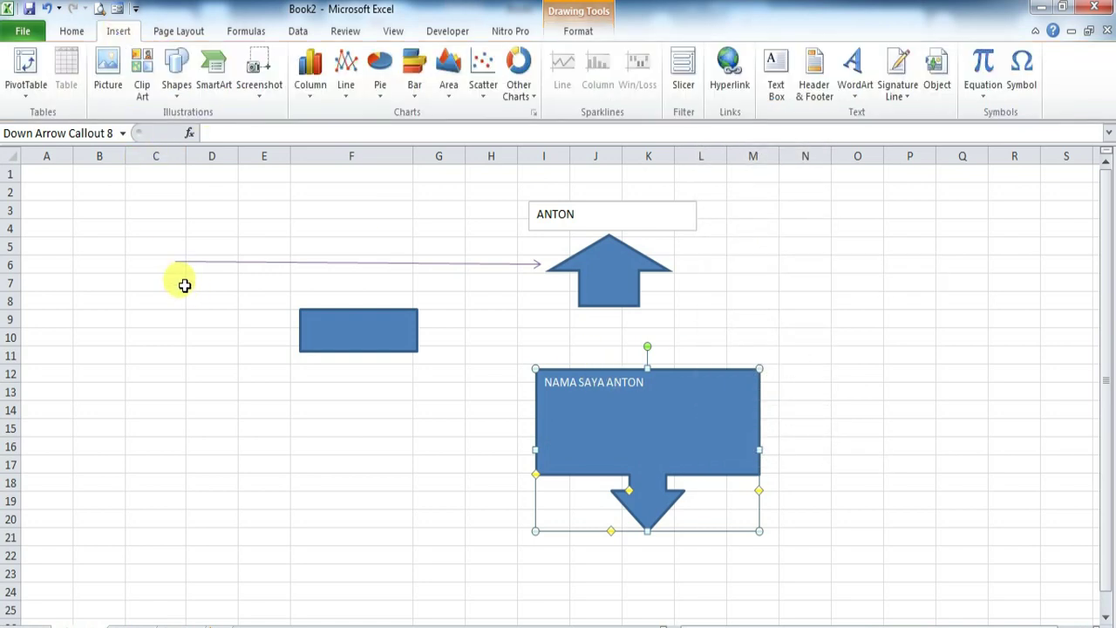
pyautogui.hotkey('ctrl', 'z')
pyautogui.hotkey('ctrl', 'z')
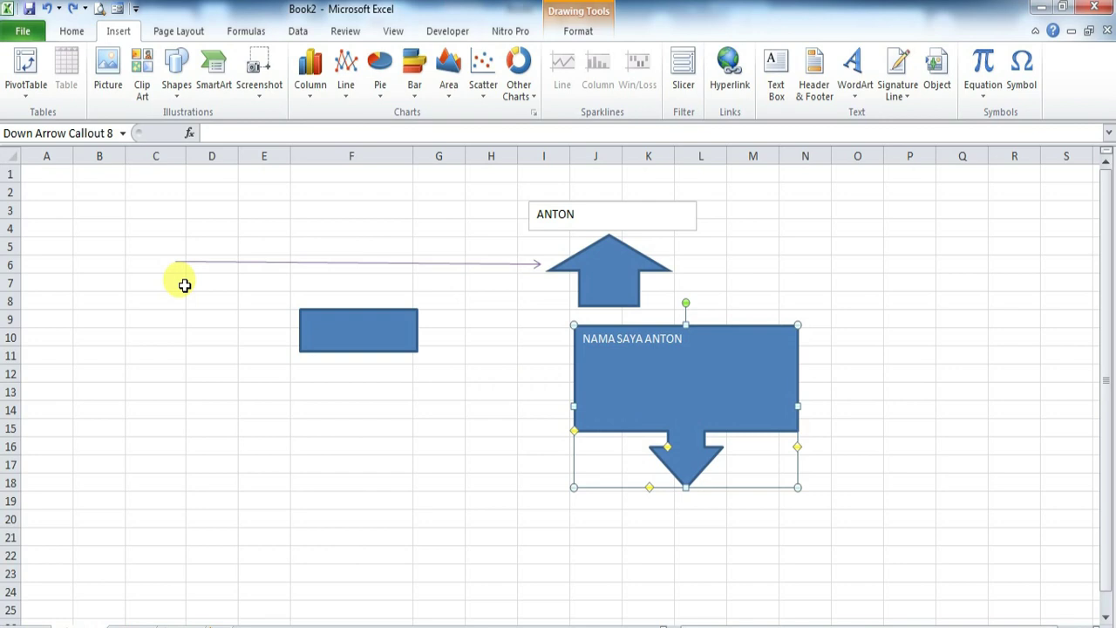
pyautogui.hotkey('ctrl', 'z')
pyautogui.hotkey('ctrl', 'z')
pyautogui.hotkey('ctrl', 'z')
pyautogui.hotkey('ctrl', 'z')
pyautogui.hotkey('ctrl', 'z')
pyautogui.hotkey('ctrl', 'z')
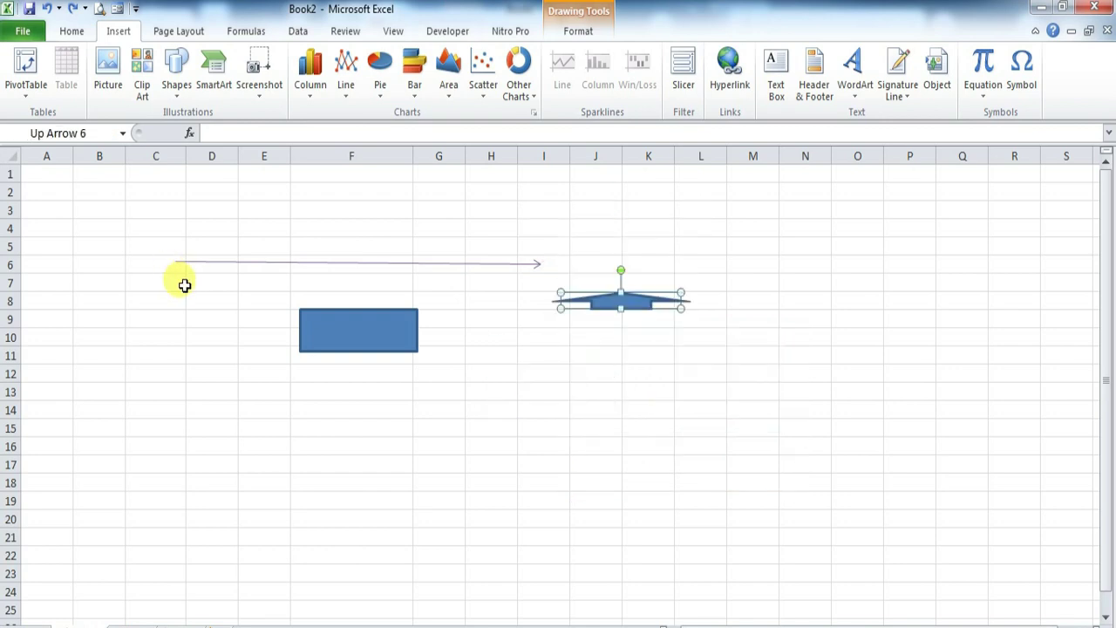
pyautogui.hotkey('ctrl', 'z')
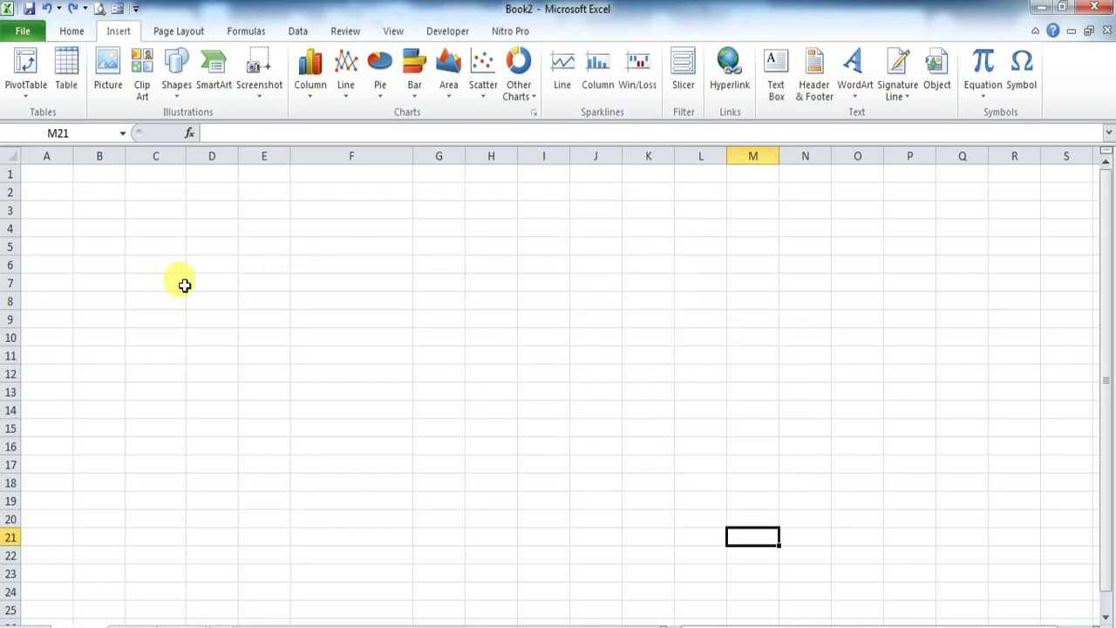
# Examine SmartArt layouts such as Picture Caption List, Vertical Picture List and Alternating Flow in the All and Process categories
pyautogui.click(213, 78)
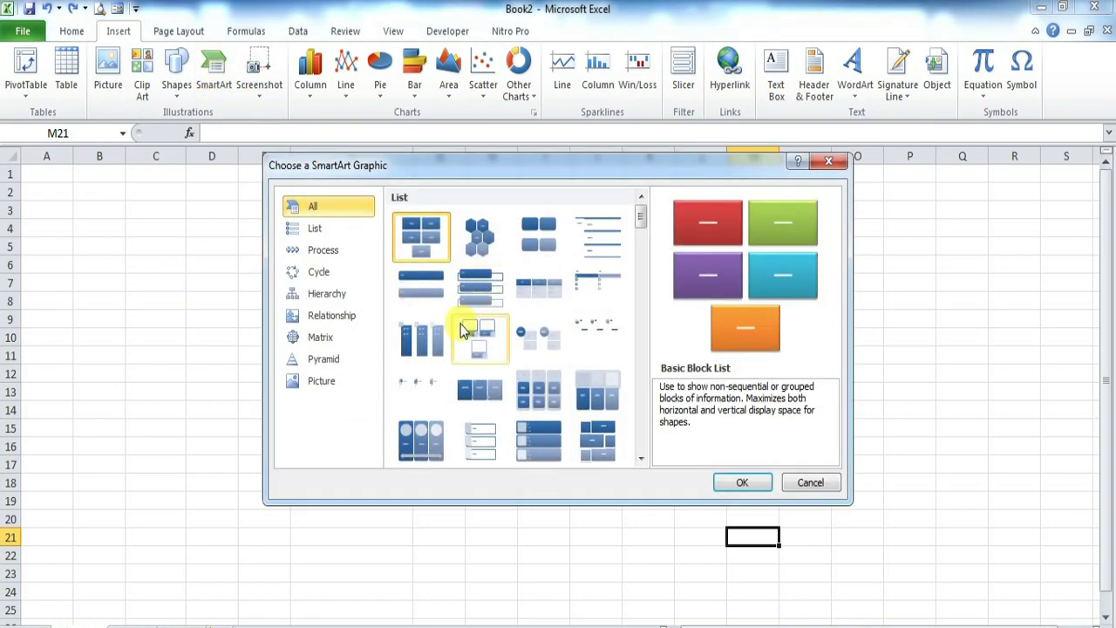
pyautogui.click(488, 237)
pyautogui.click(531, 240)
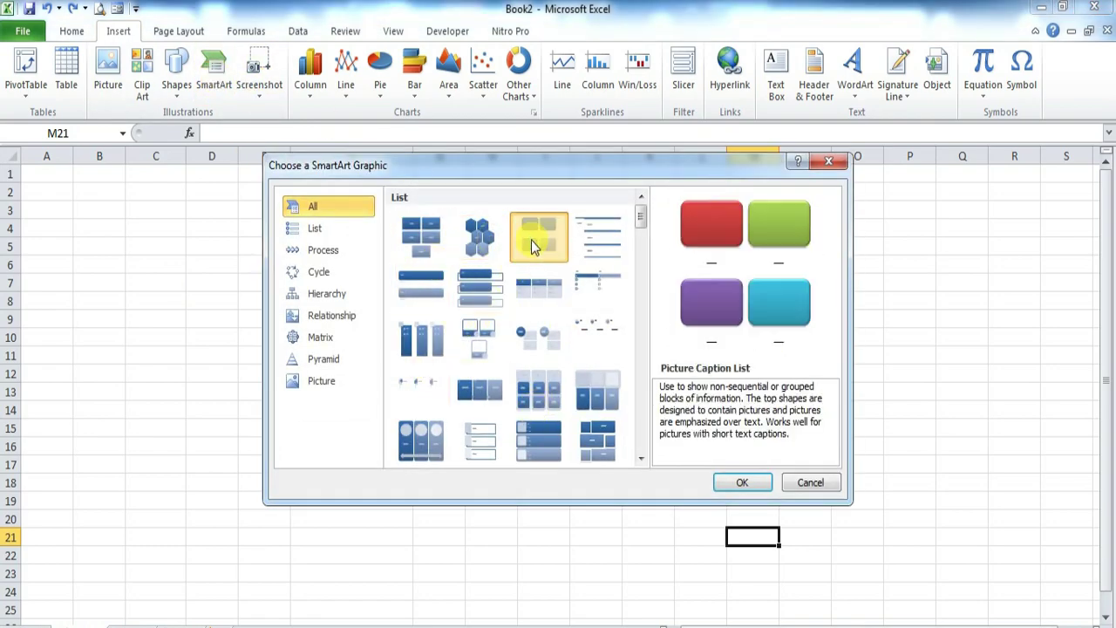
pyautogui.click(535, 327)
pyautogui.click(538, 392)
pyautogui.click(538, 440)
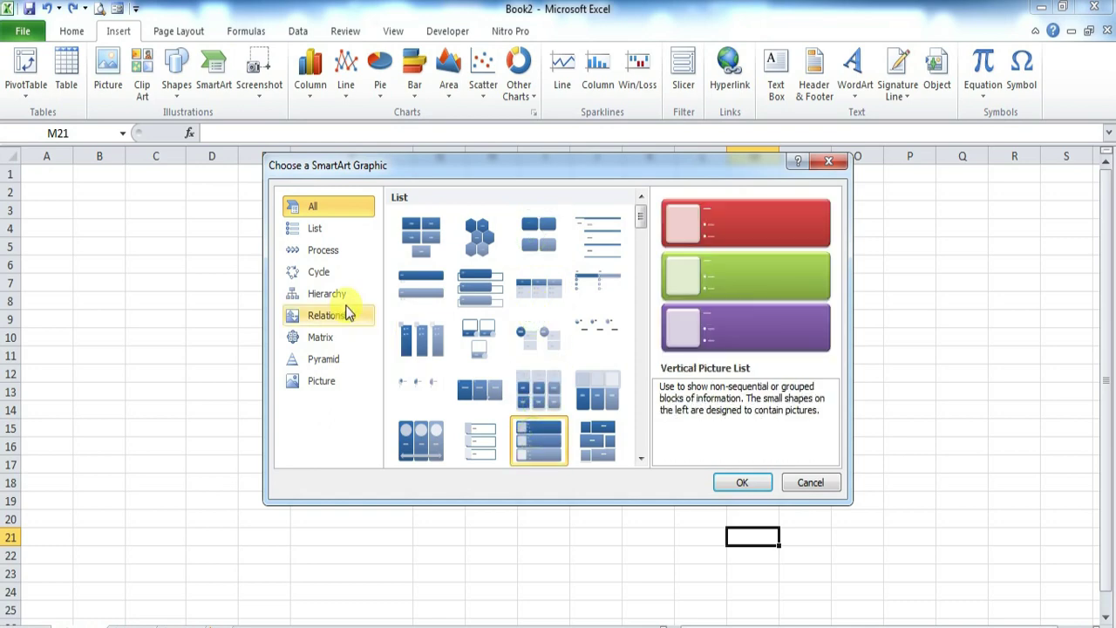
pyautogui.click(328, 251)
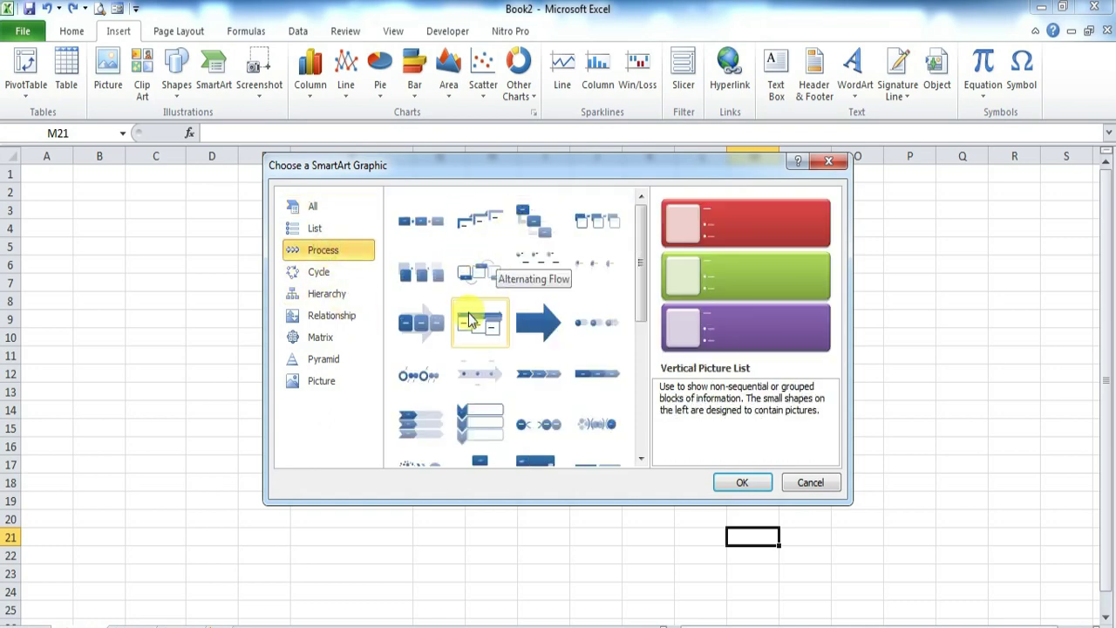
pyautogui.click(475, 321)
# Compare several layouts in the List category of SmartArt and insert a Horizontal Picture List graphic
pyautogui.click(315, 228)
pyautogui.click(477, 218)
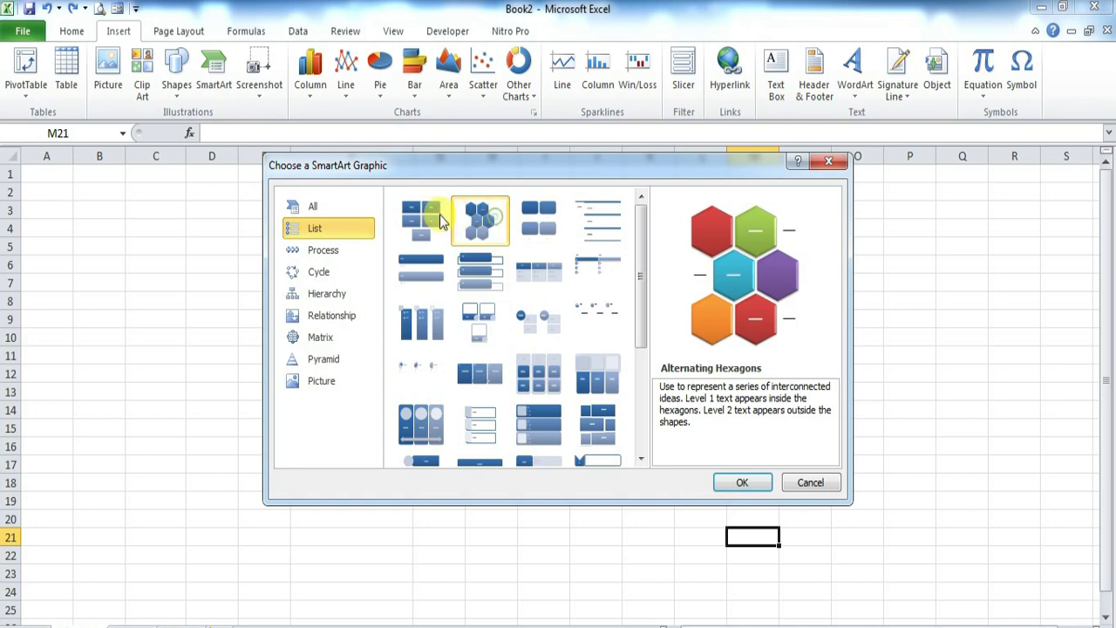
pyautogui.click(436, 220)
pyautogui.click(542, 417)
pyautogui.click(539, 377)
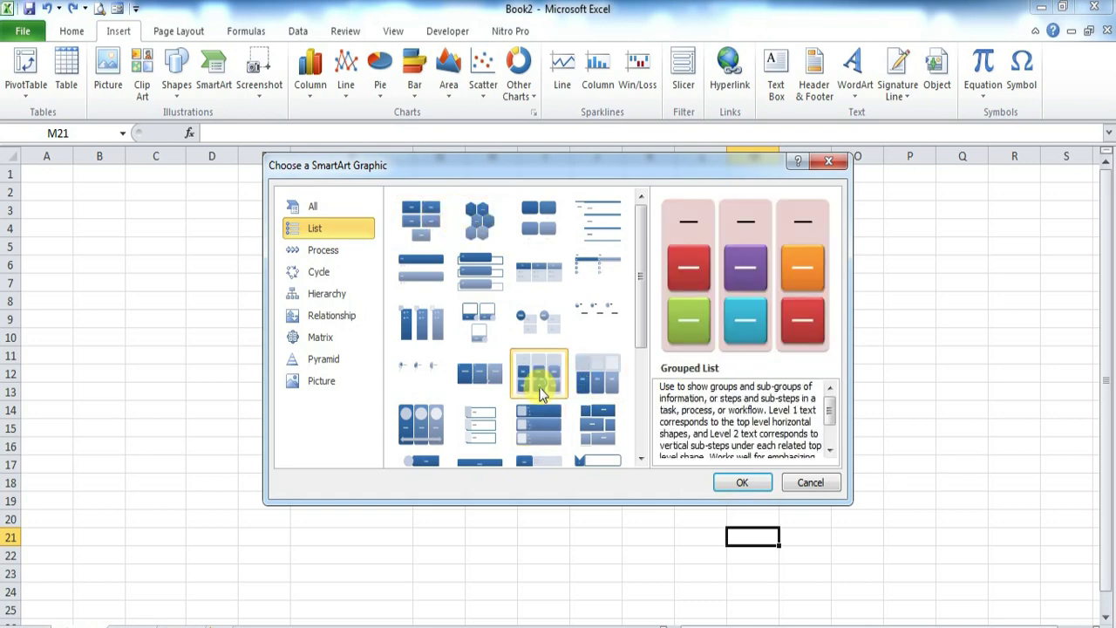
pyautogui.click(443, 426)
pyautogui.click(598, 390)
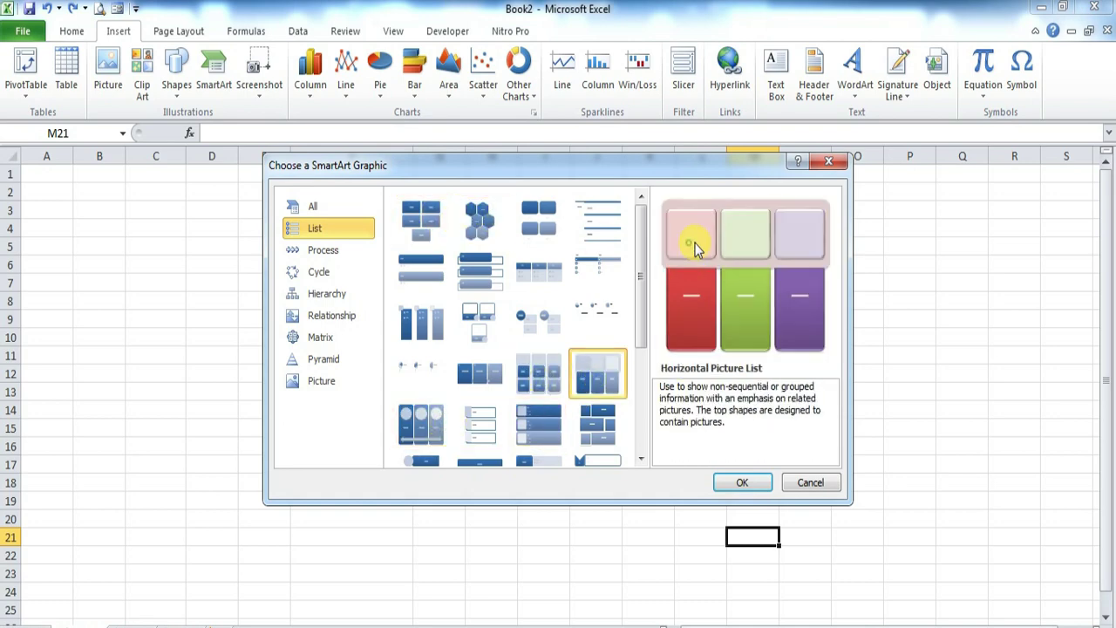
pyautogui.click(741, 491)
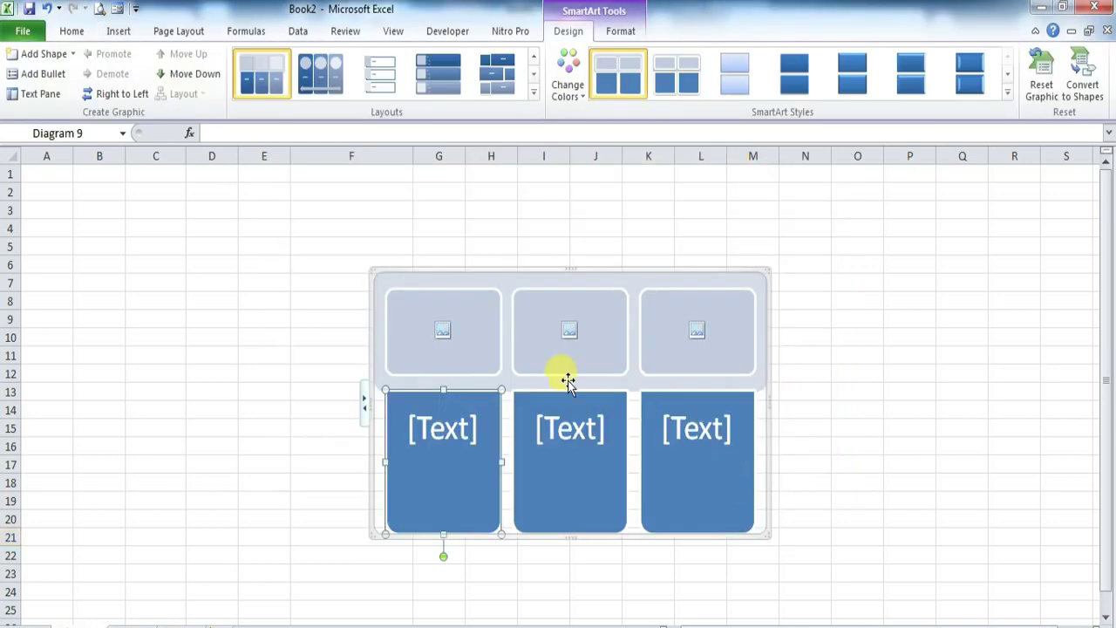
# Fill the three picture placeholders of the SmartArt with the sample pictures Desert, Koala and Desert, in that order
pyautogui.click(443, 329)
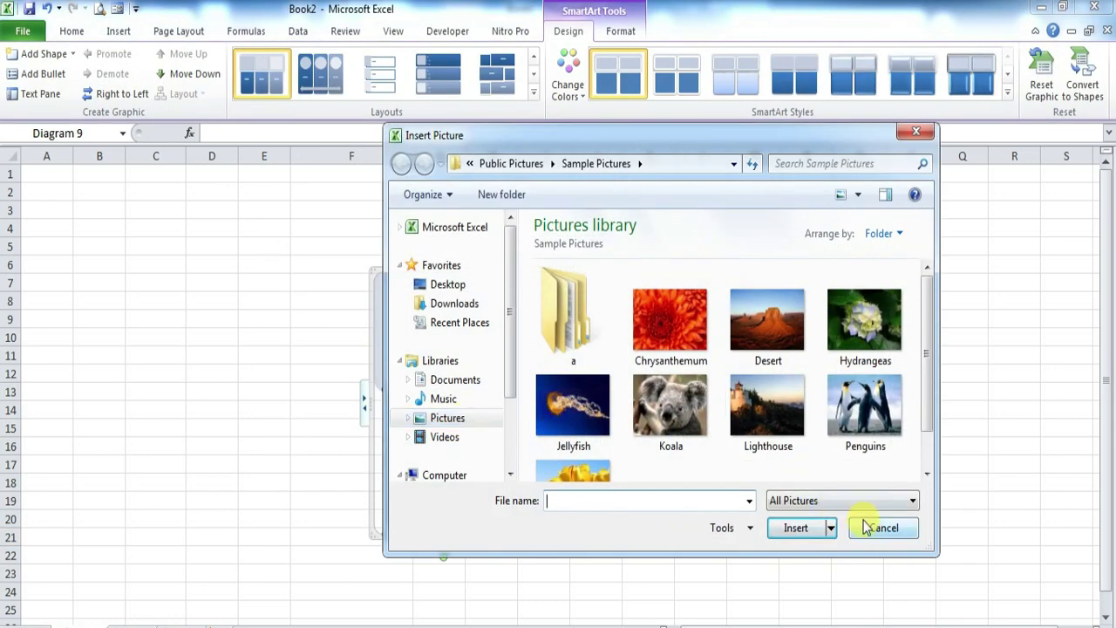
pyautogui.click(765, 334)
pyautogui.doubleClick(766, 334)
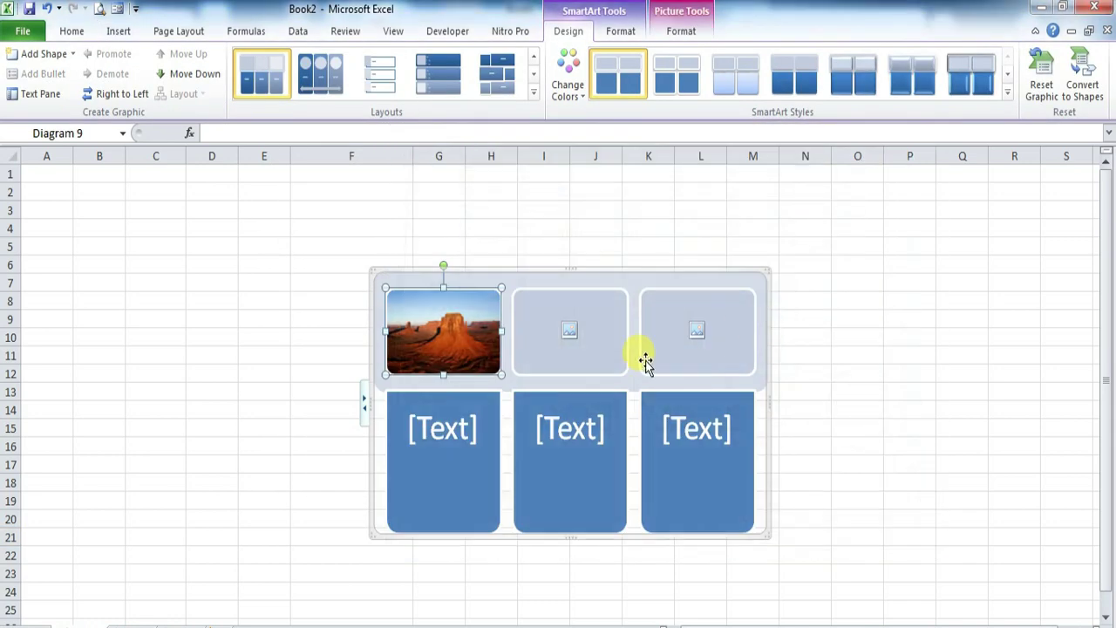
pyautogui.click(553, 334)
pyautogui.click(563, 333)
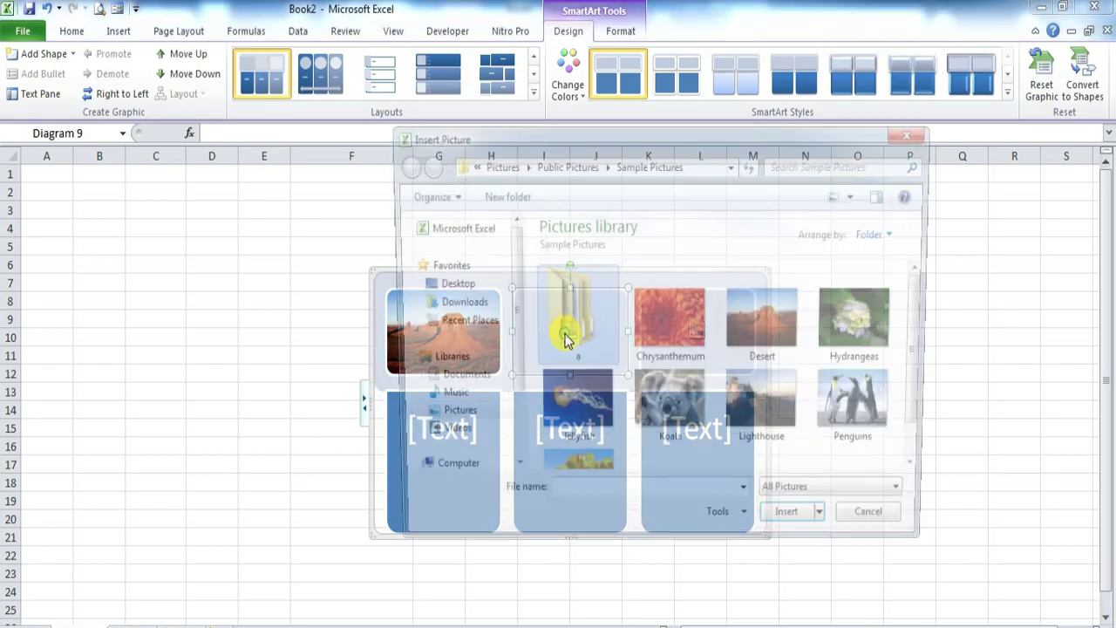
pyautogui.doubleClick(573, 399)
pyautogui.click(673, 333)
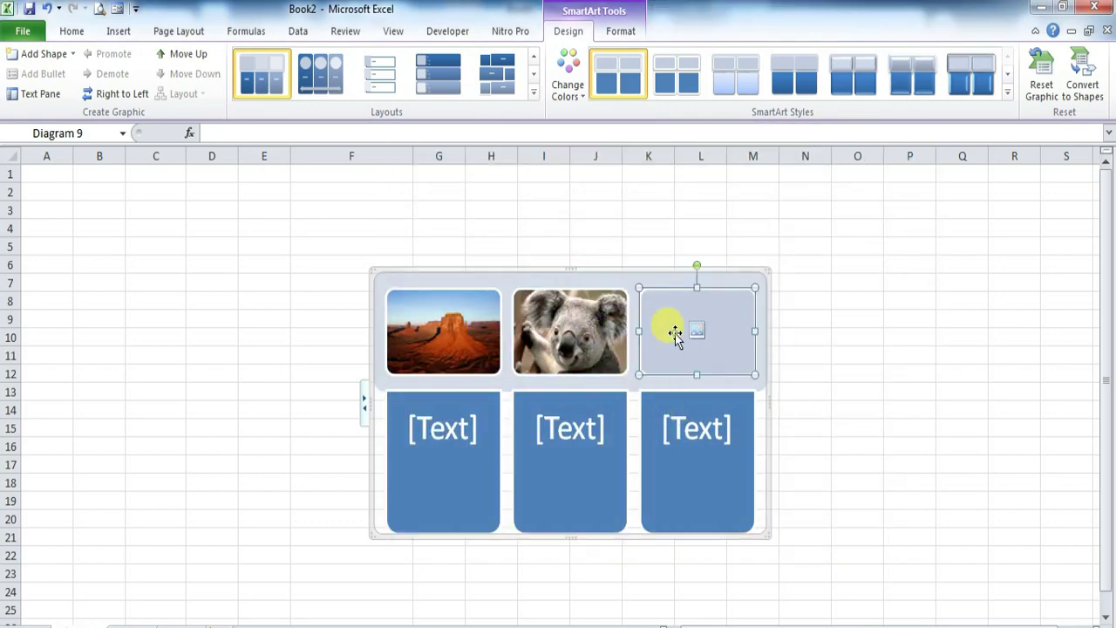
pyautogui.click(698, 330)
pyautogui.doubleClick(764, 337)
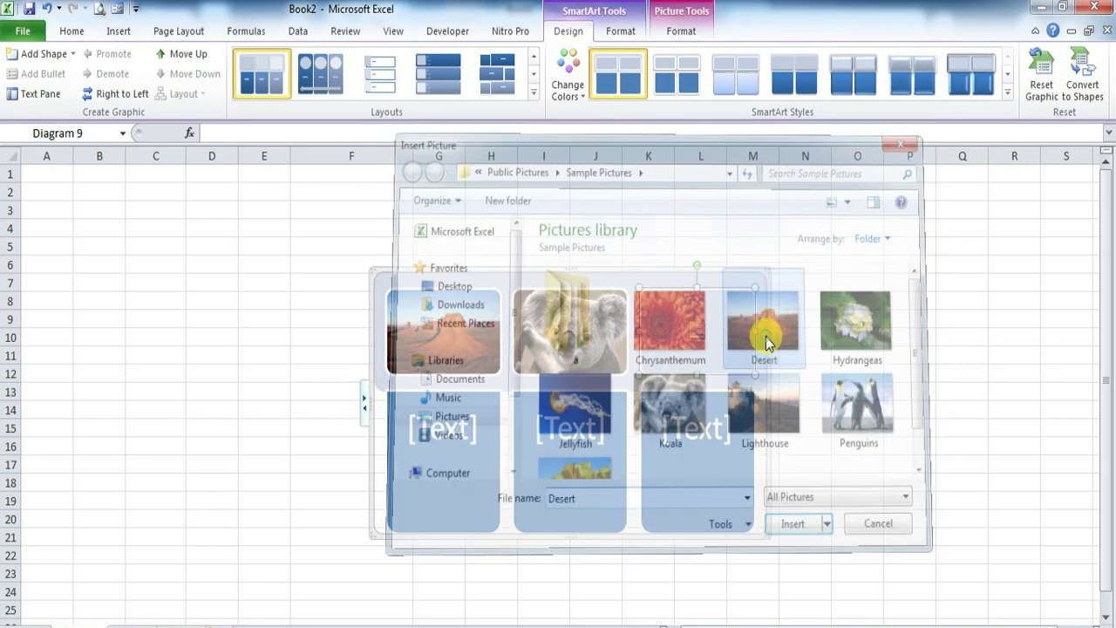
pyautogui.click(471, 433)
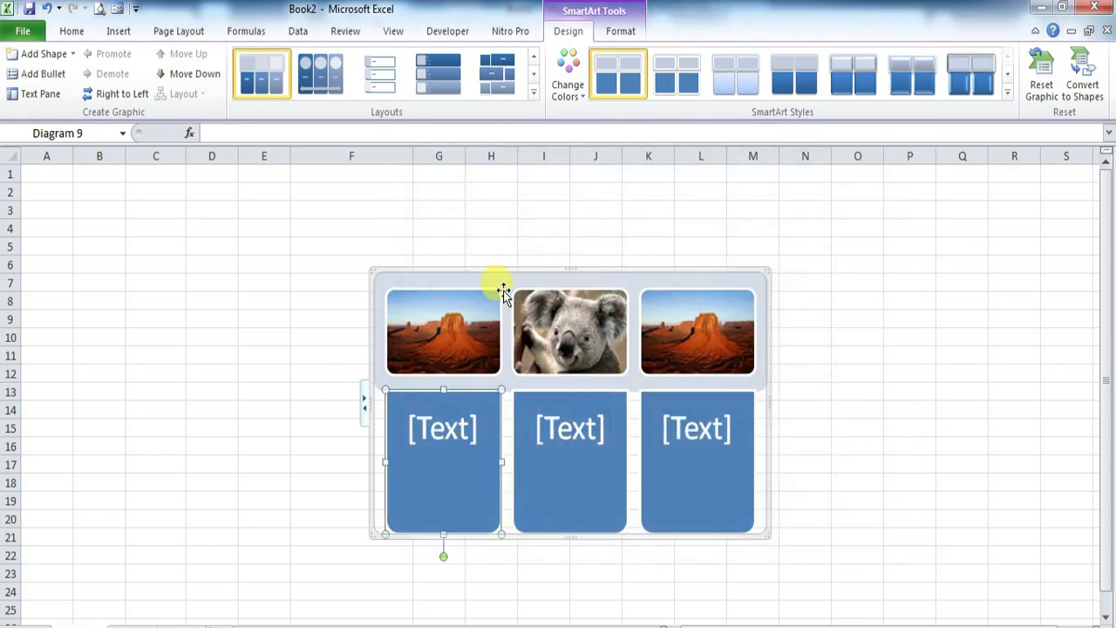
# Insert a second SmartArt graphic using the Vertical Box List layout from the List category
pyautogui.click(122, 32)
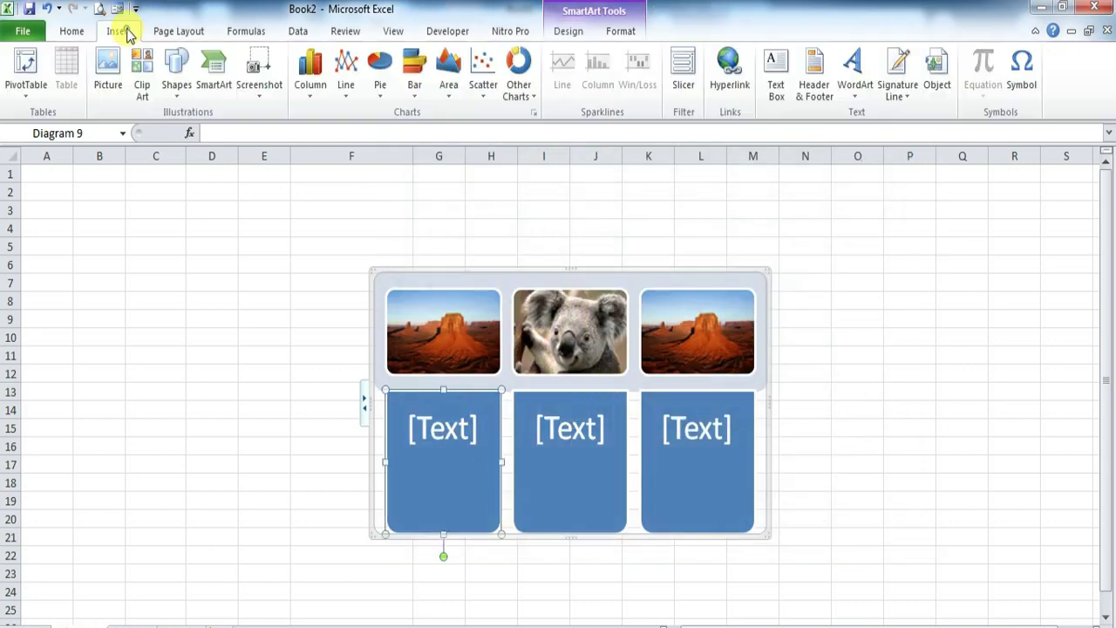
pyautogui.click(216, 80)
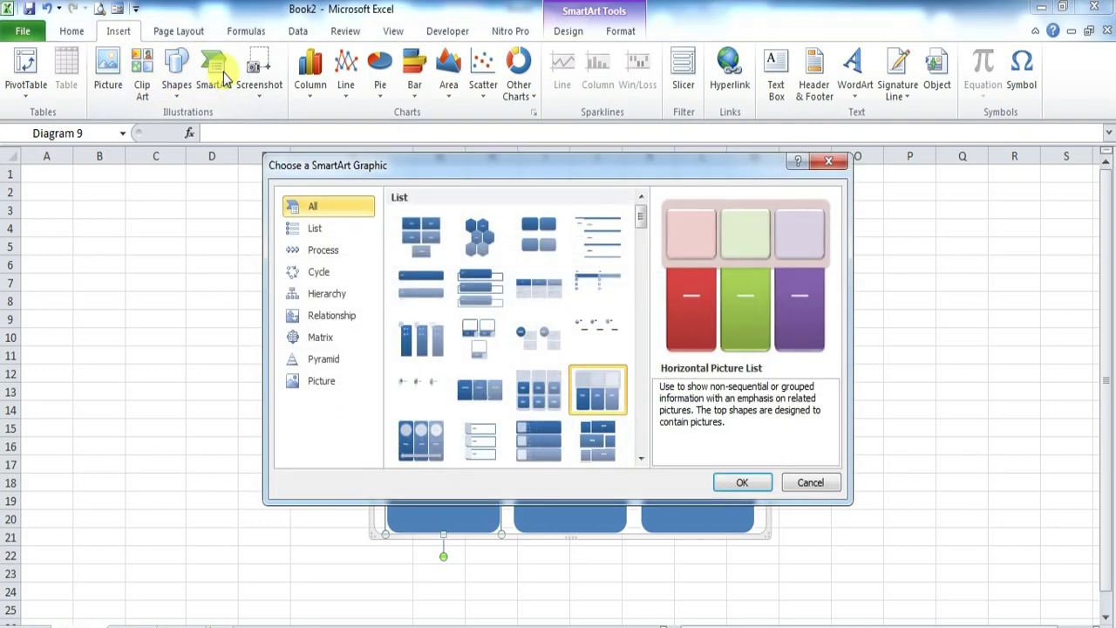
pyautogui.click(315, 227)
pyautogui.click(478, 276)
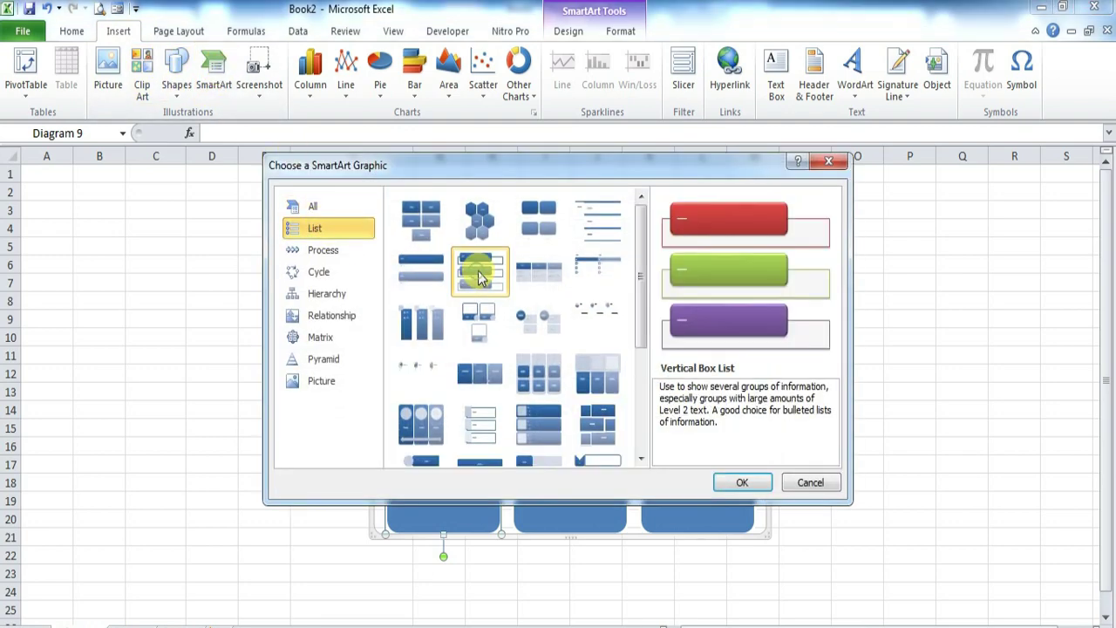
pyautogui.click(737, 481)
# Try to move the Vertical Box List graphic off the picture list, then deselect it
pyautogui.moveTo(523, 294); pyautogui.dragTo(202, 245)
pyautogui.moveTo(434, 314); pyautogui.dragTo(286, 314)
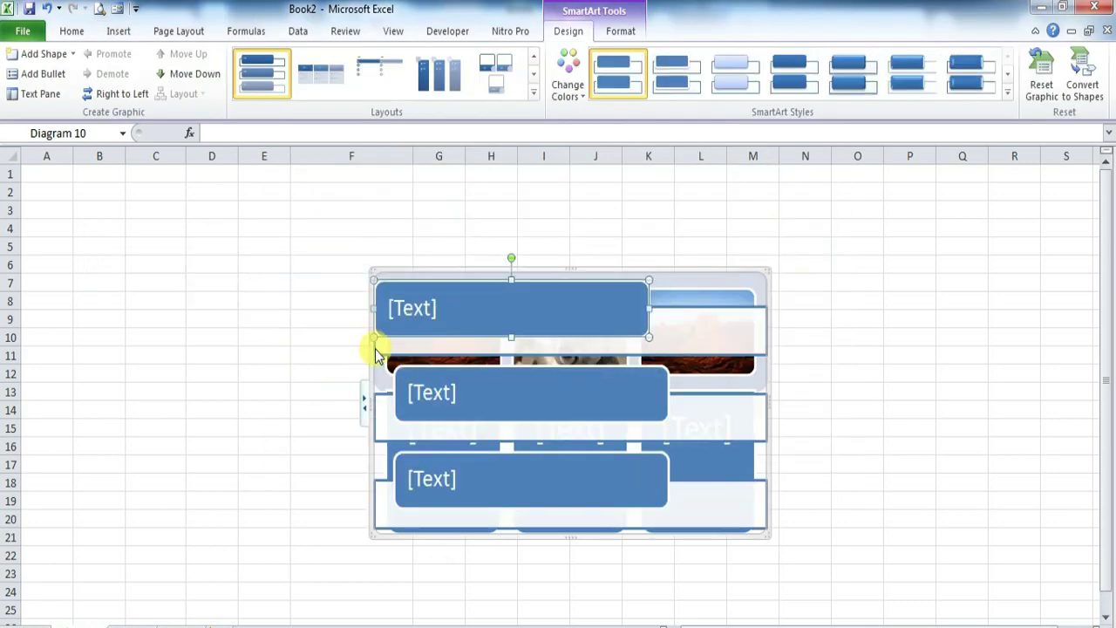
pyautogui.moveTo(371, 341); pyautogui.dragTo(331, 288)
pyautogui.click(436, 241)
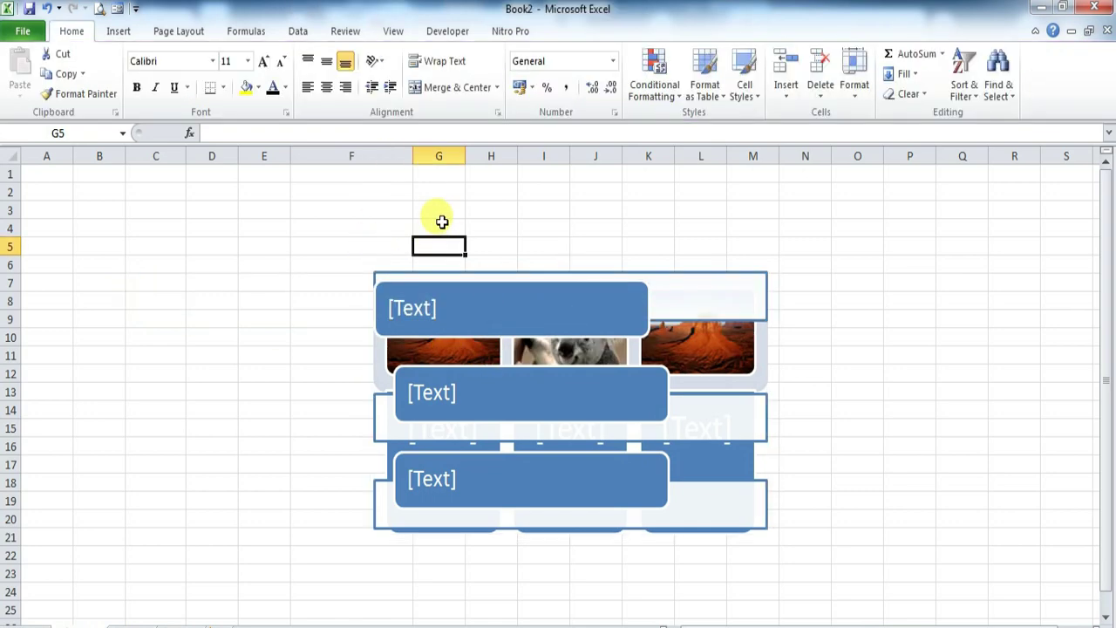
# Undo both SmartArt insertions and their edits until the worksheet is empty, then select cell D5
pyautogui.hotkey('ctrl', 'z')
pyautogui.hotkey('ctrl', 'z')
pyautogui.hotkey('ctrl', 'z')
pyautogui.hotkey('ctrl', 'z')
pyautogui.hotkey('ctrl', 'z')
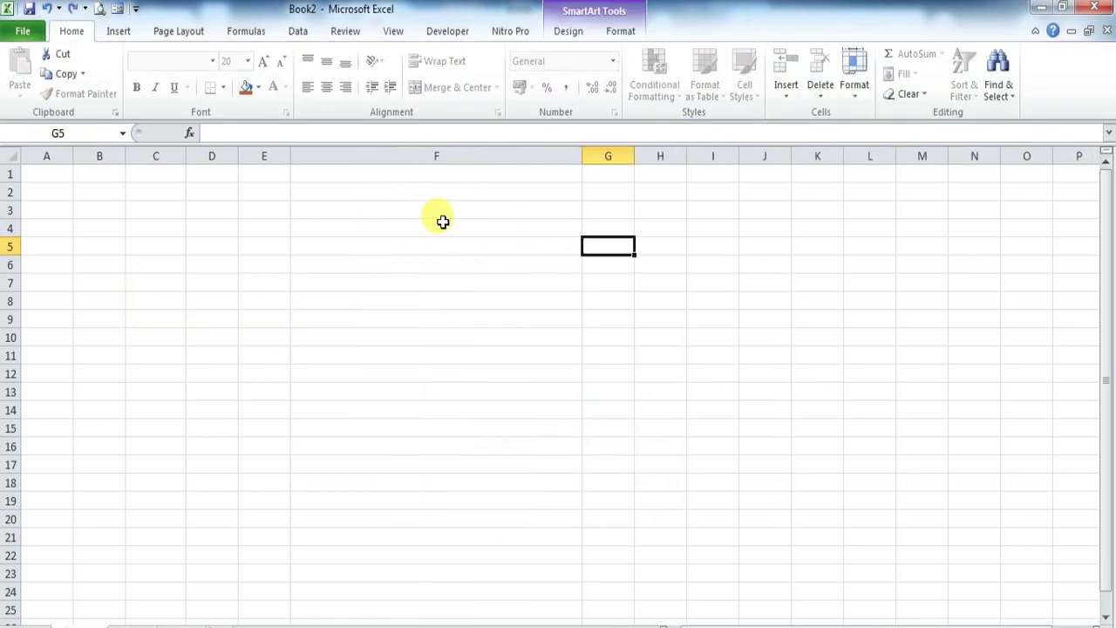
pyautogui.click(319, 225)
pyautogui.click(217, 241)
# Insert a SmartArt graphic using the Hierarchy layout from the Hierarchy category
pyautogui.click(119, 33)
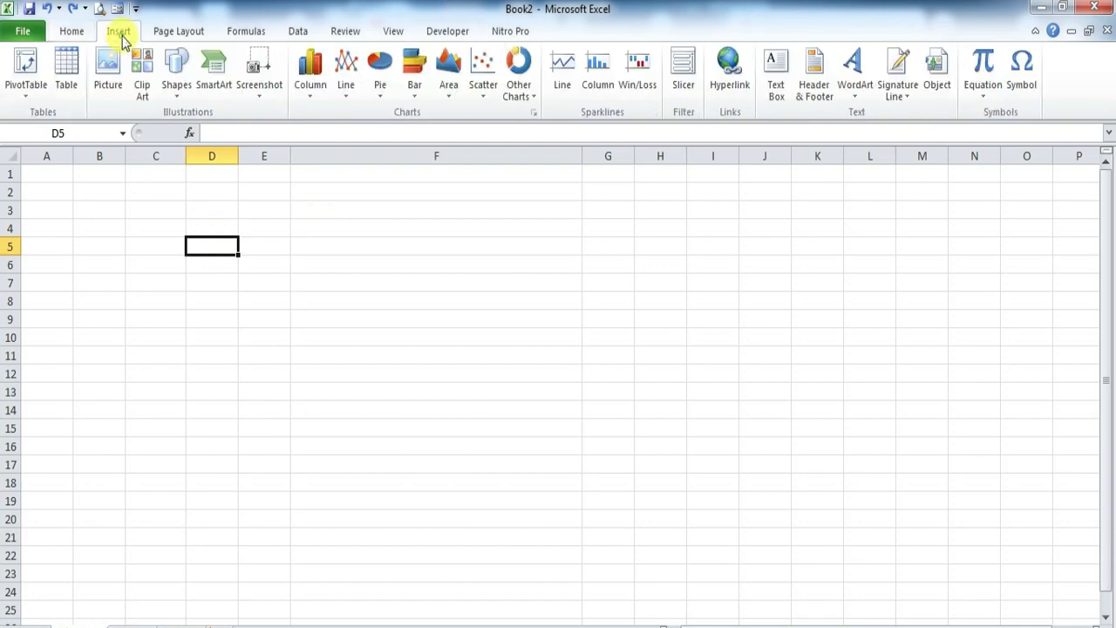
pyautogui.click(224, 84)
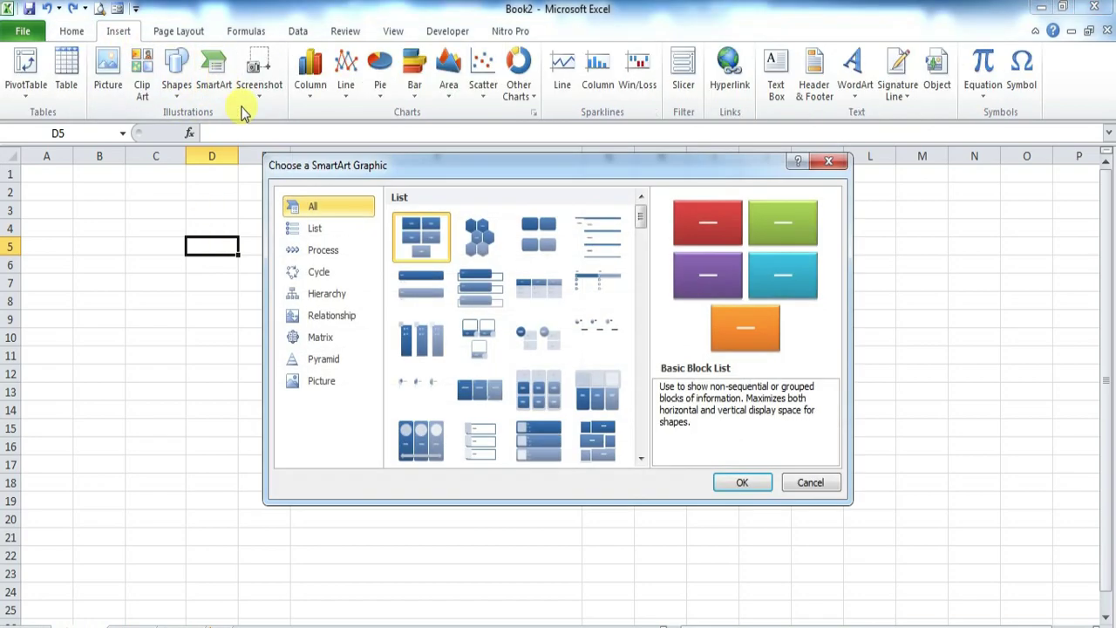
pyautogui.click(312, 337)
pyautogui.click(319, 318)
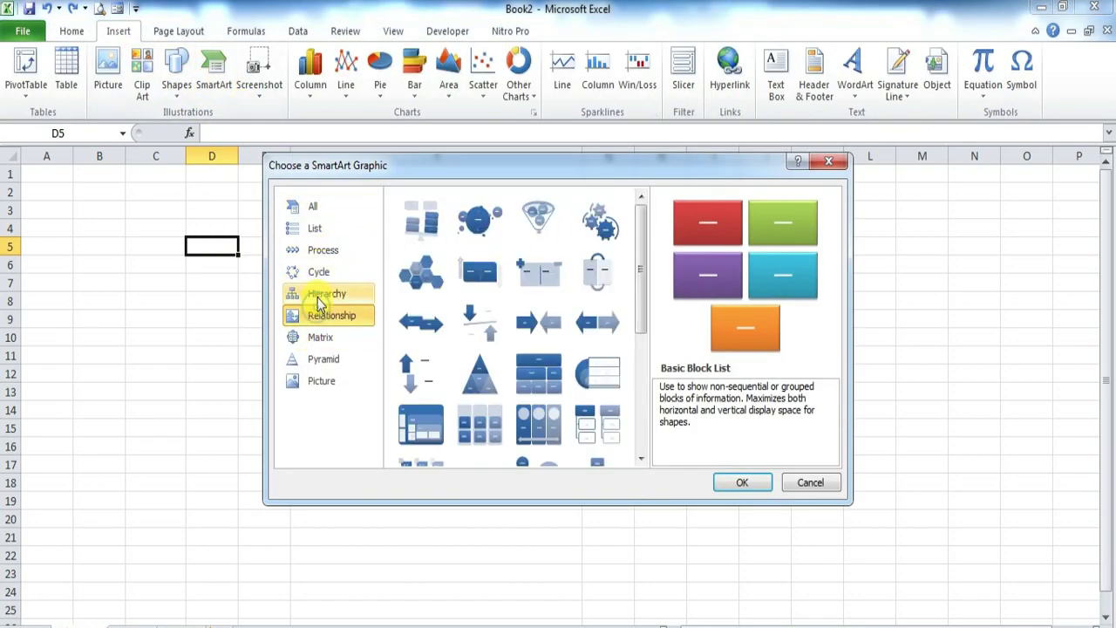
pyautogui.click(319, 296)
pyautogui.doubleClick(424, 259)
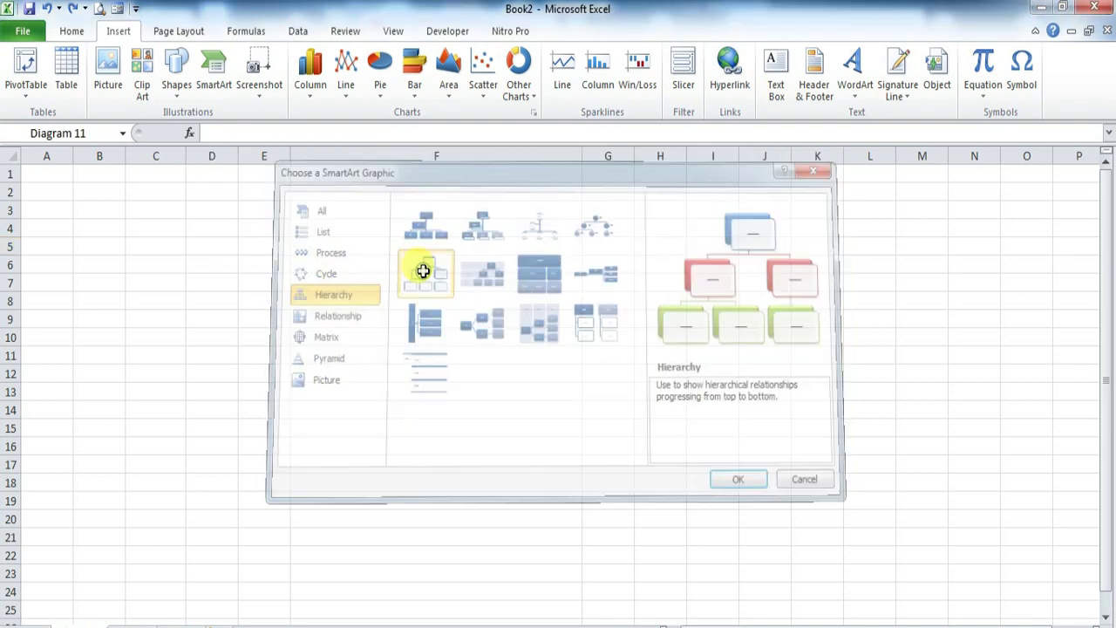
pyautogui.click(545, 389)
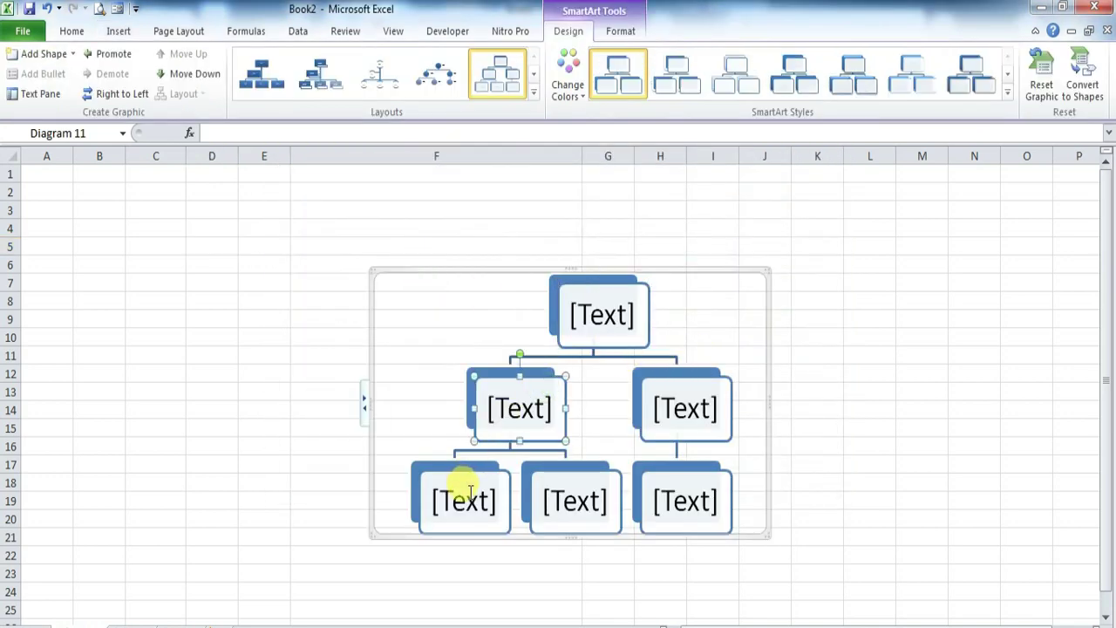
pyautogui.click(661, 411)
pyautogui.click(674, 485)
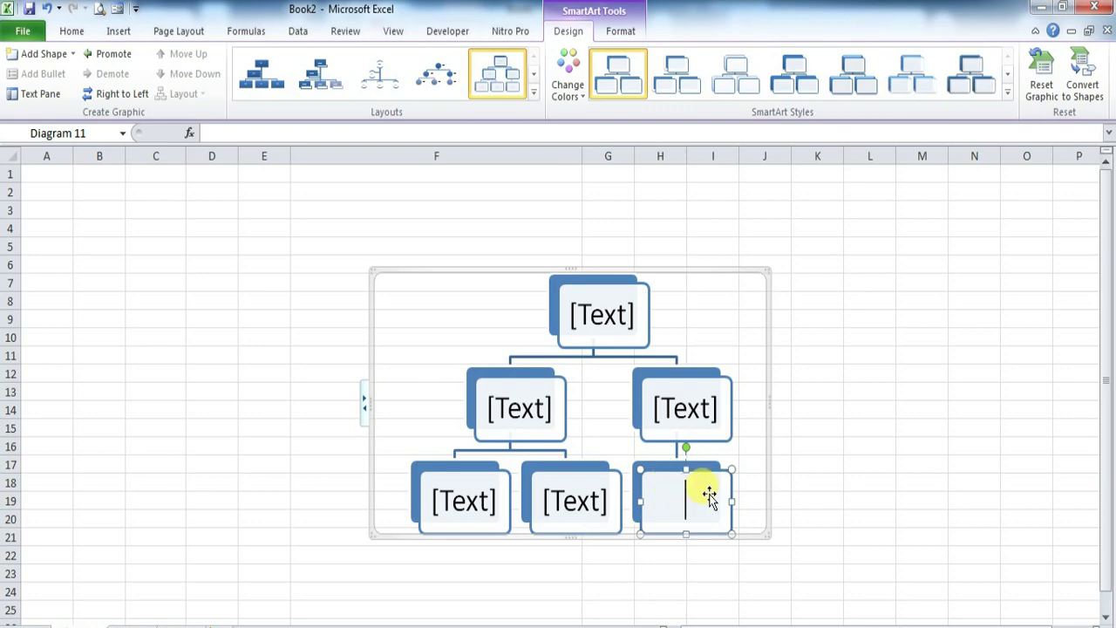
pyautogui.click(663, 243)
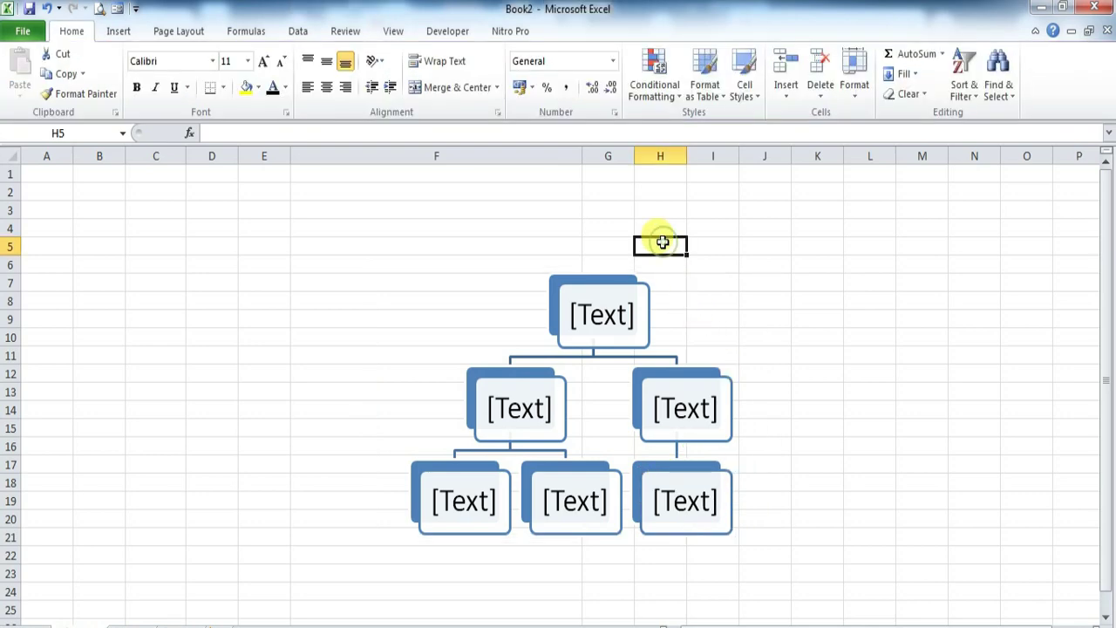
# Undo the Hierarchy SmartArt insertion to clear the graphic from the worksheet
pyautogui.hotkey('ctrl', 'z')
pyautogui.hotkey('ctrl', 'z')
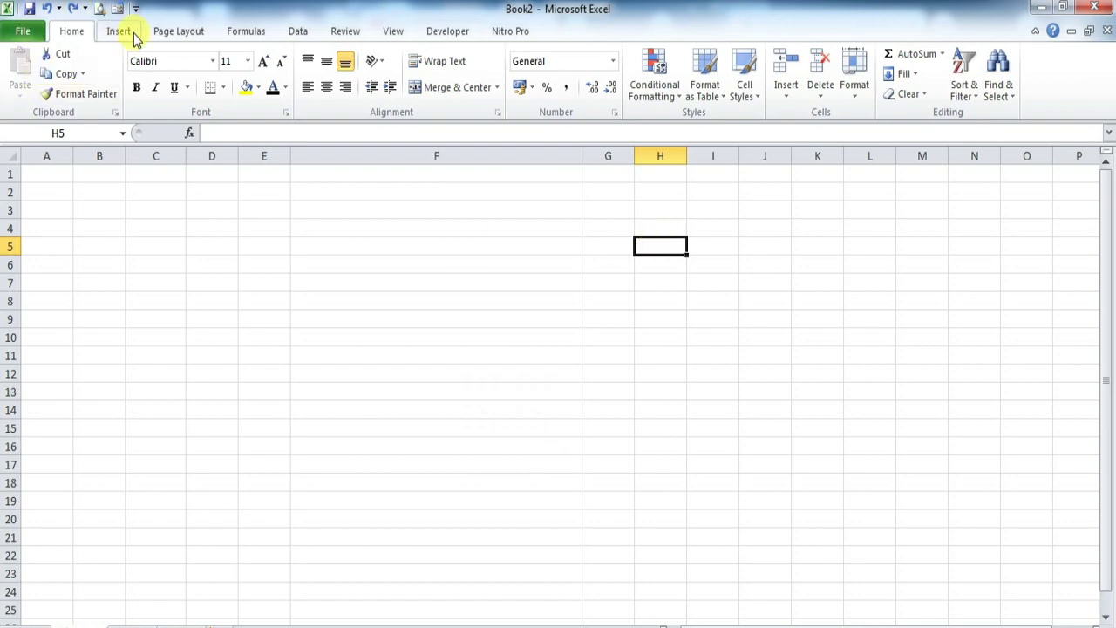
# Examine the SmartArt layouts by category, including List, Process, Cycle, Hierarchy, Relationship, Pyramid and Picture, without inserting a graphic
pyautogui.click(123, 33)
pyautogui.click(177, 87)
pyautogui.click(213, 78)
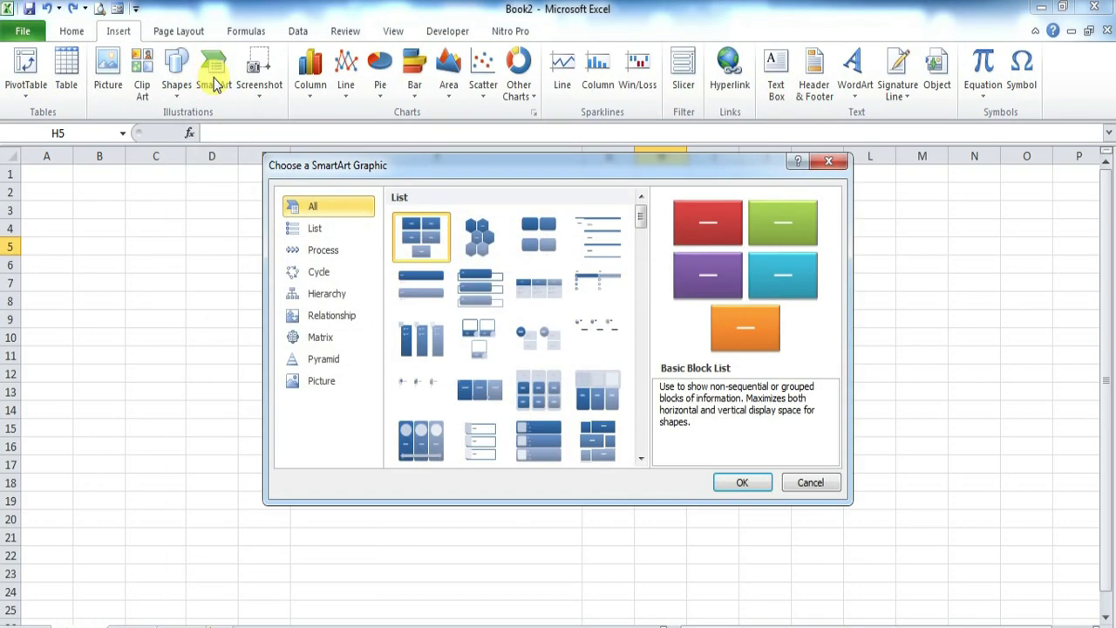
pyautogui.click(295, 227)
pyautogui.click(301, 252)
pyautogui.click(320, 273)
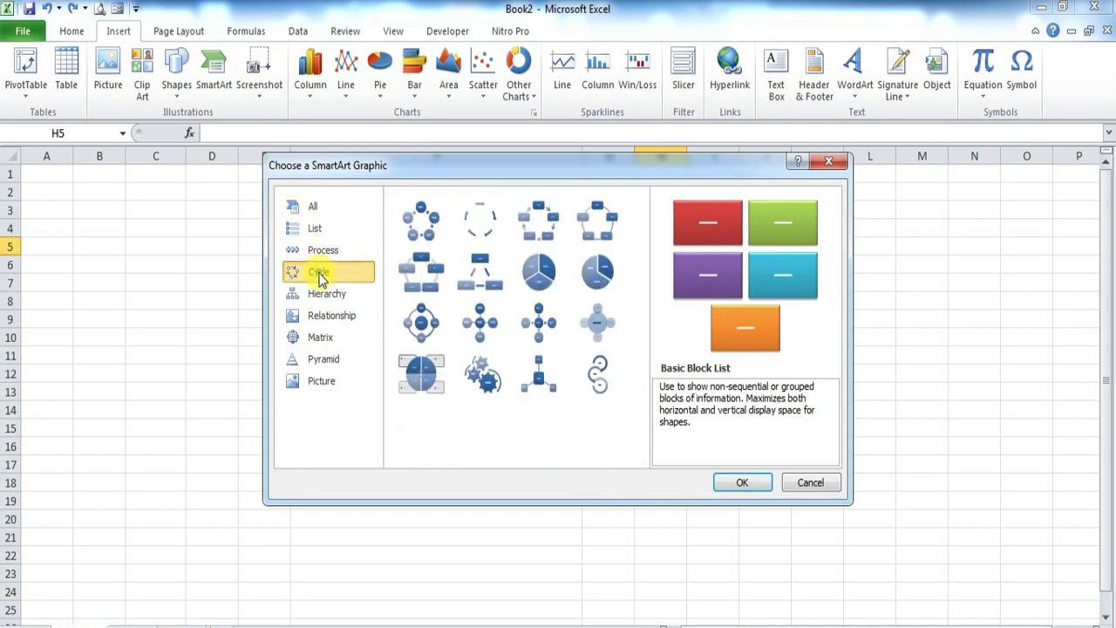
pyautogui.click(319, 296)
pyautogui.click(319, 315)
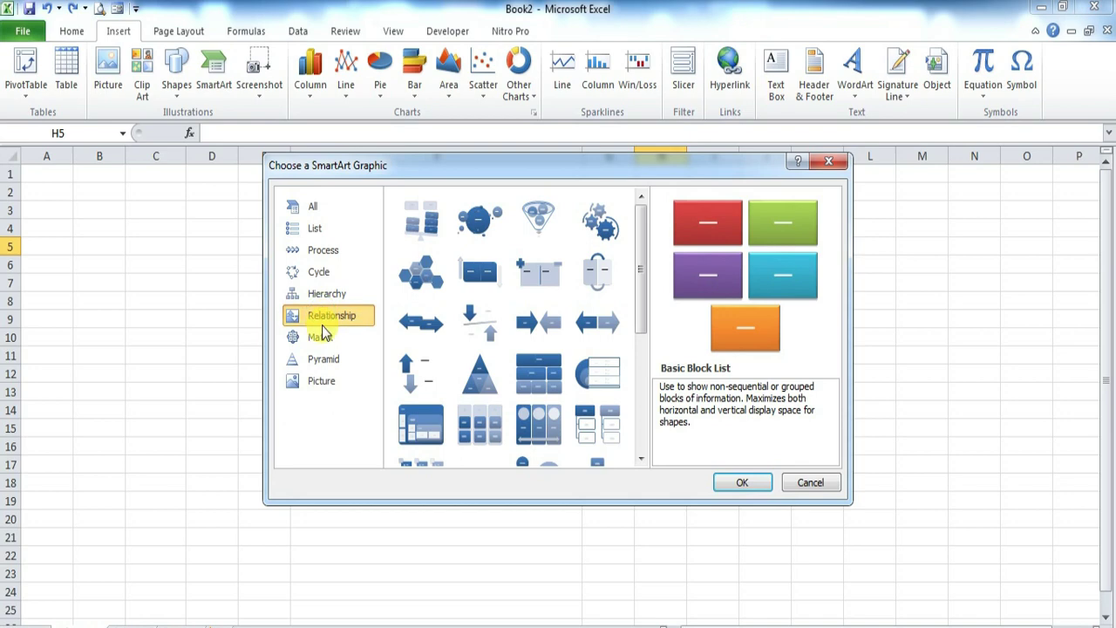
pyautogui.click(321, 360)
pyautogui.click(323, 386)
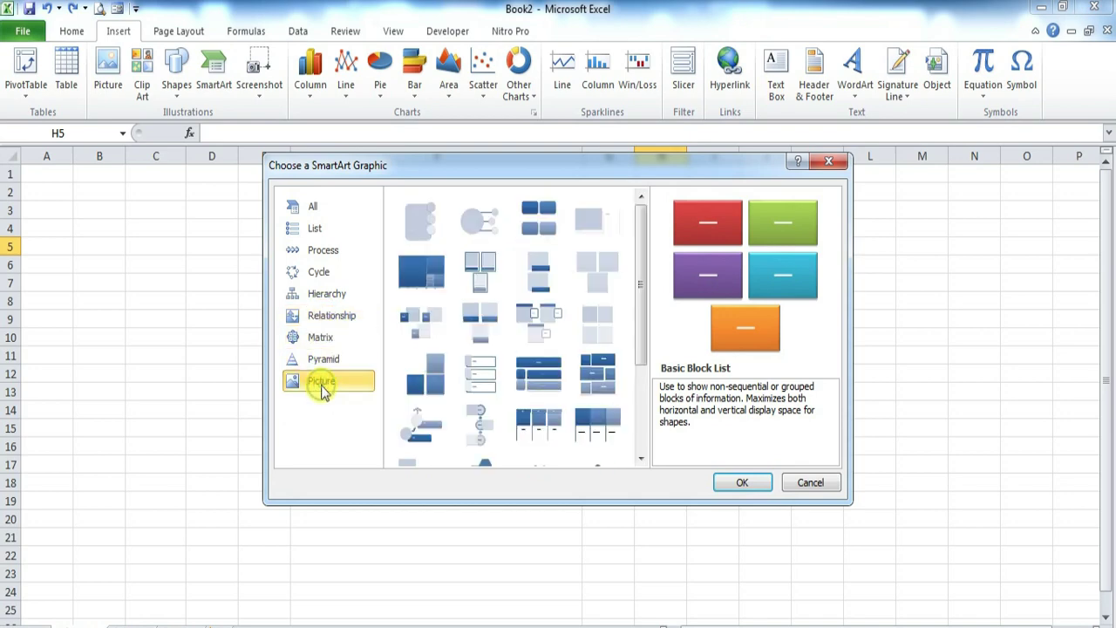
pyautogui.click(315, 207)
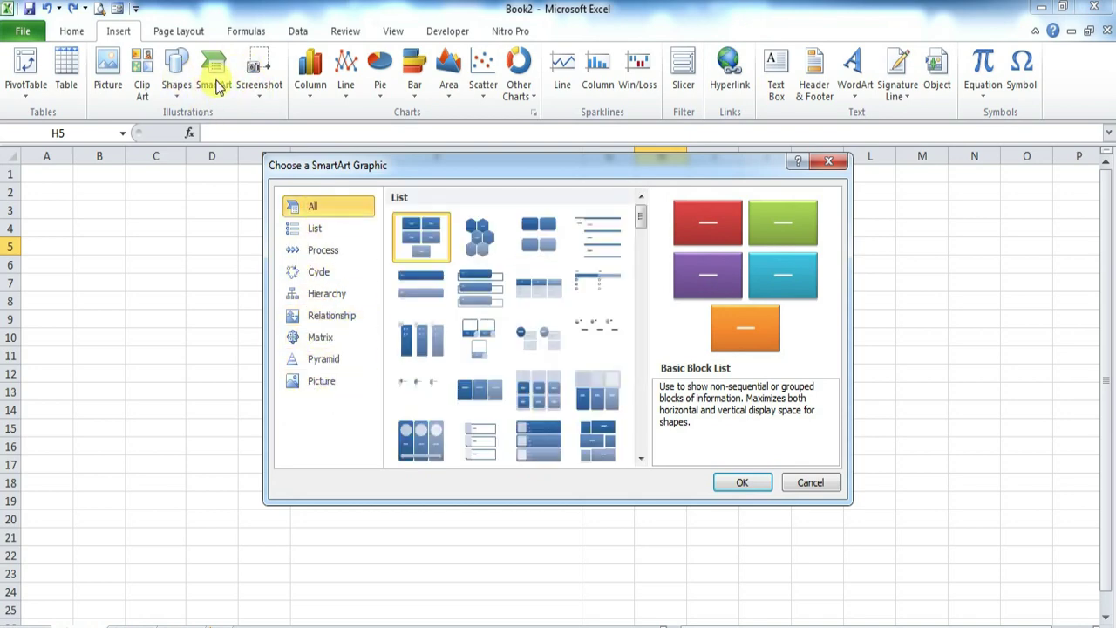
pyautogui.click(828, 161)
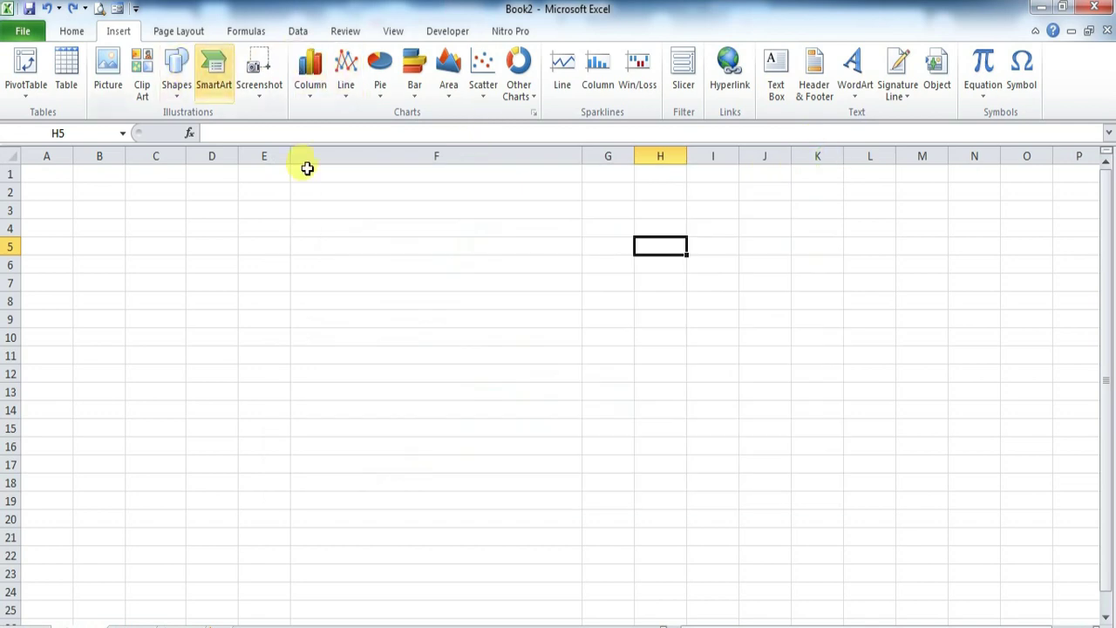
# Select cell F7 and examine the chart subtypes offered for Column, Line and Pie charts
pyautogui.click(431, 285)
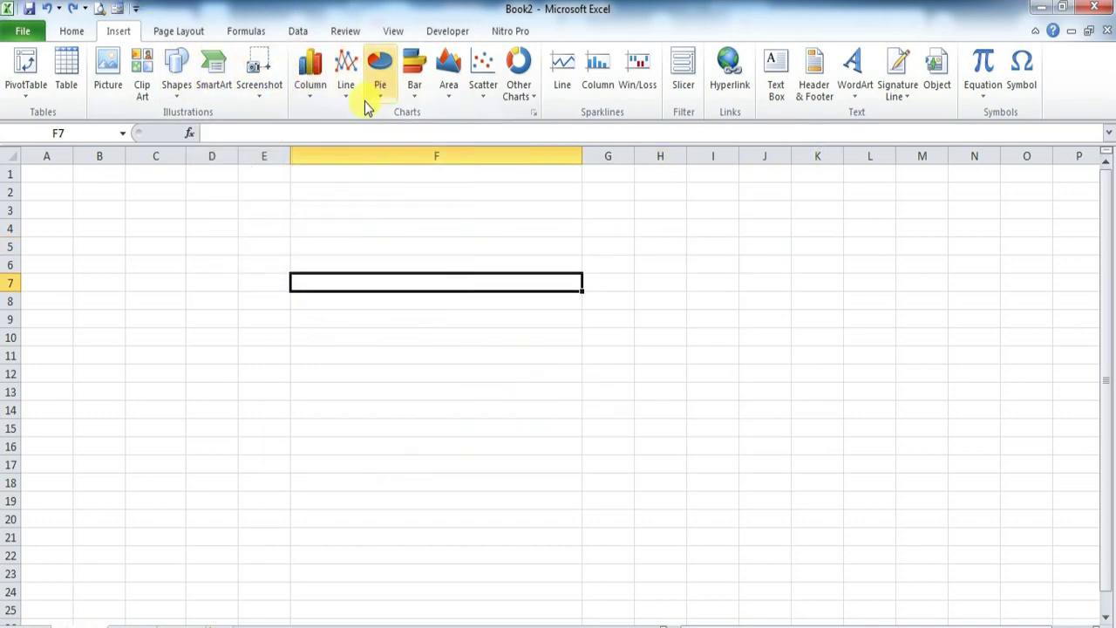
pyautogui.click(316, 94)
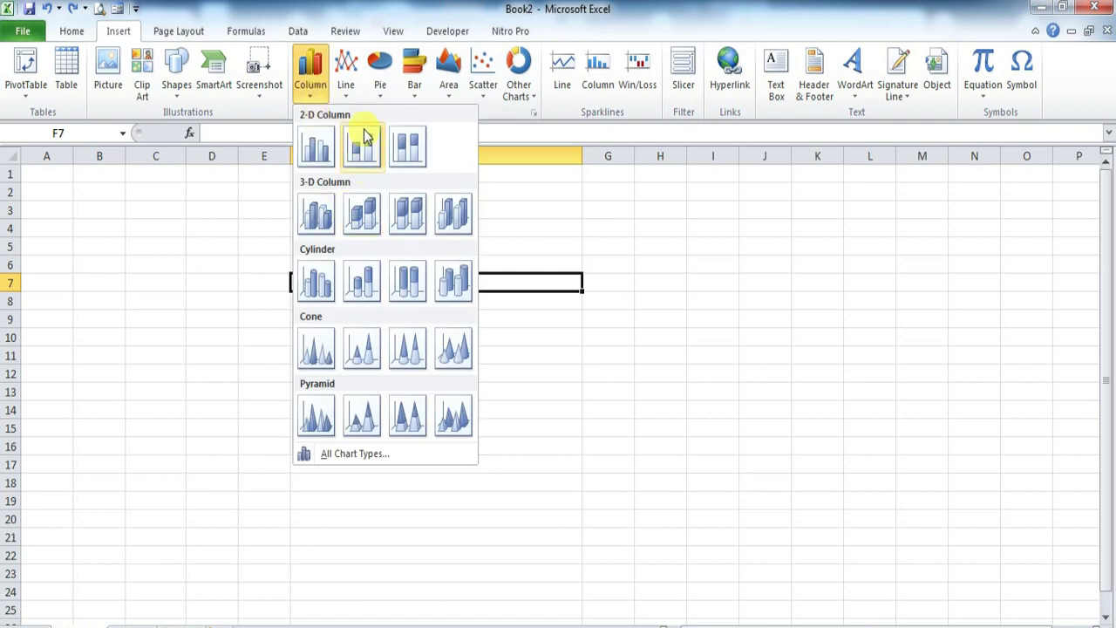
pyautogui.click(349, 94)
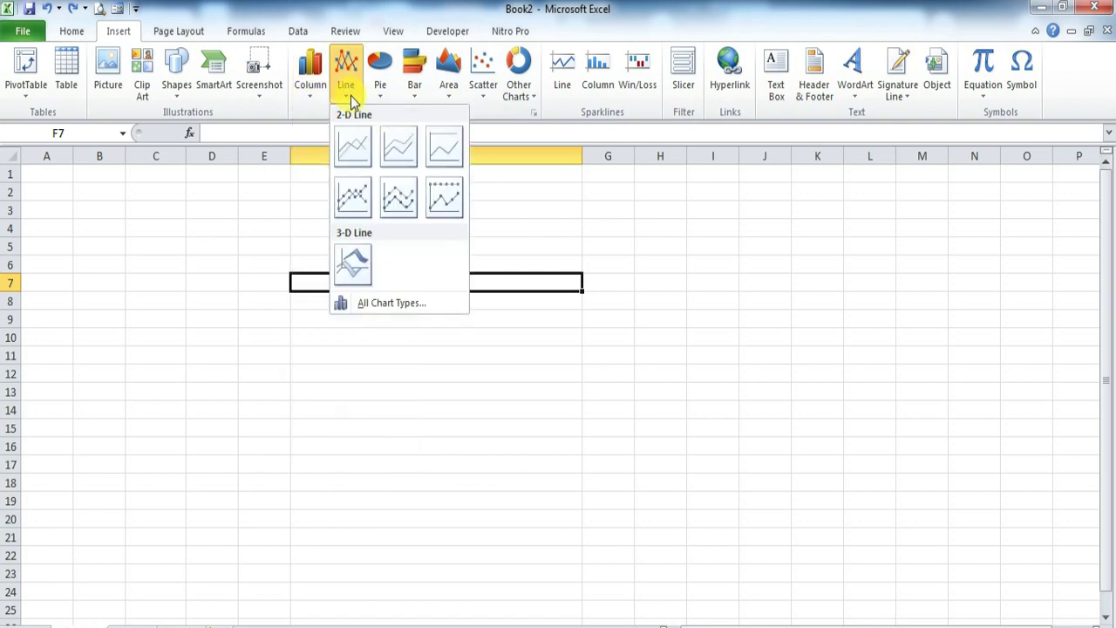
pyautogui.click(380, 96)
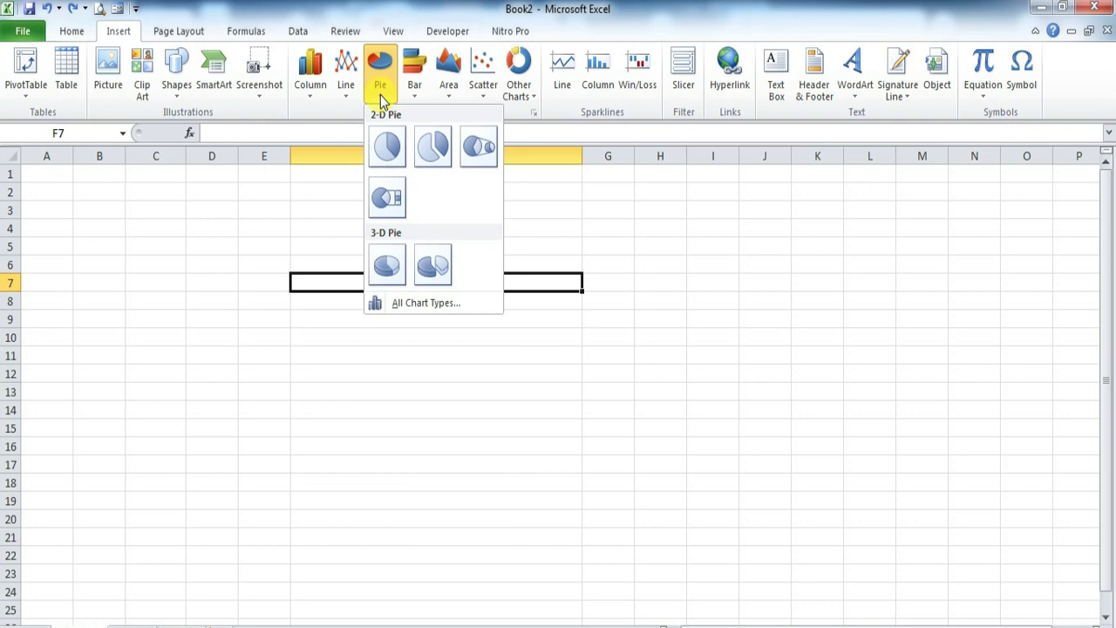
# Look through the bar, area, scatter, other and column chart types available for insertion
pyautogui.click(412, 92)
pyautogui.click(449, 93)
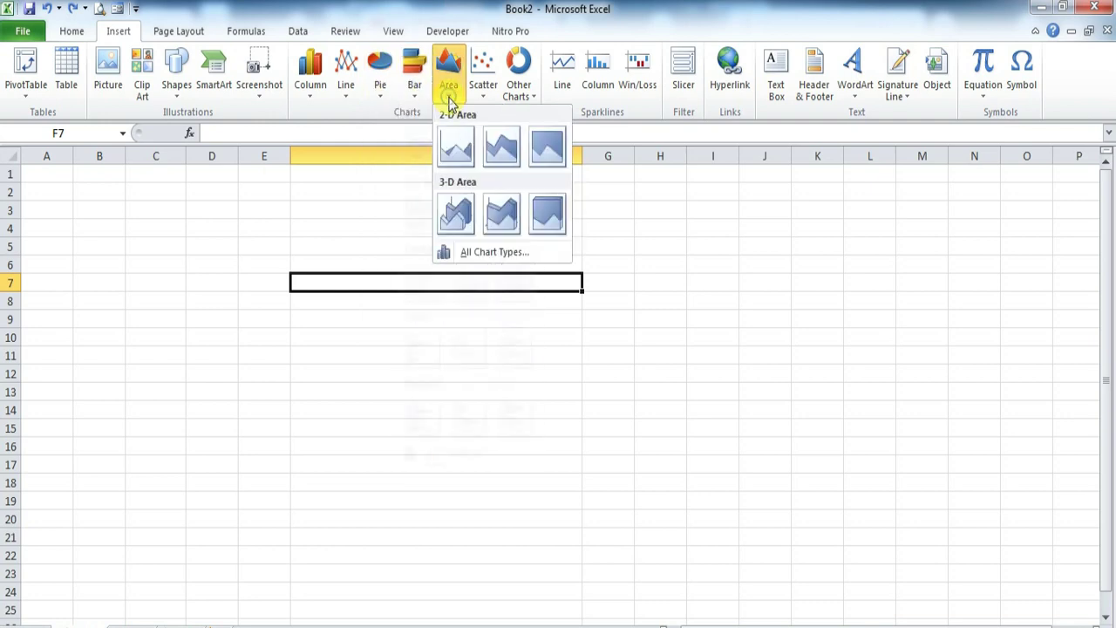
pyautogui.click(482, 91)
pyautogui.click(523, 92)
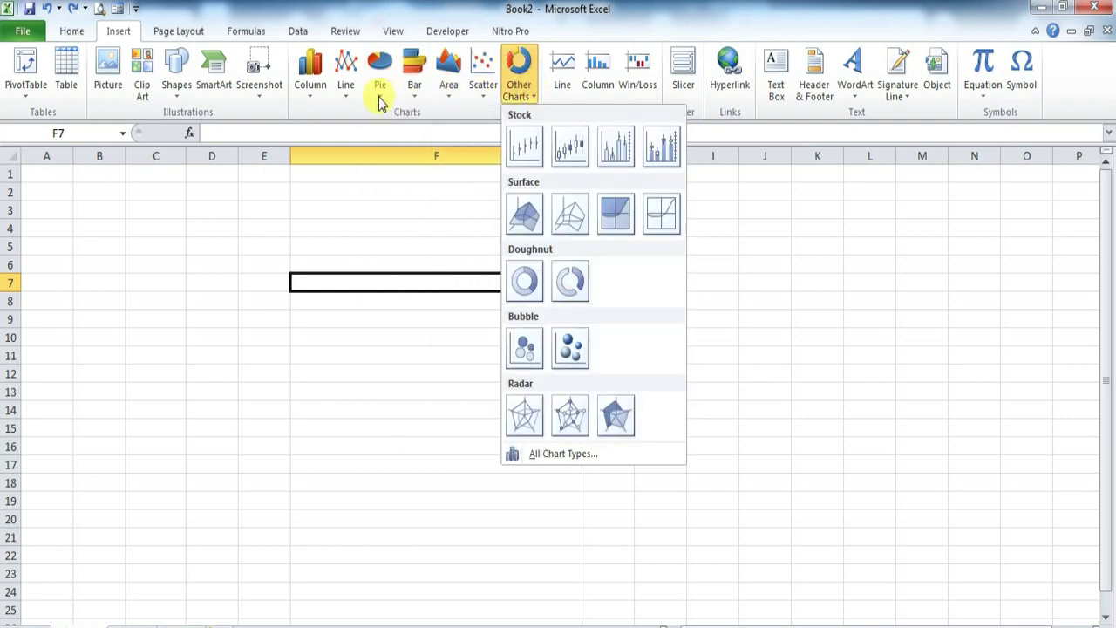
pyautogui.click(312, 96)
pyautogui.click(157, 247)
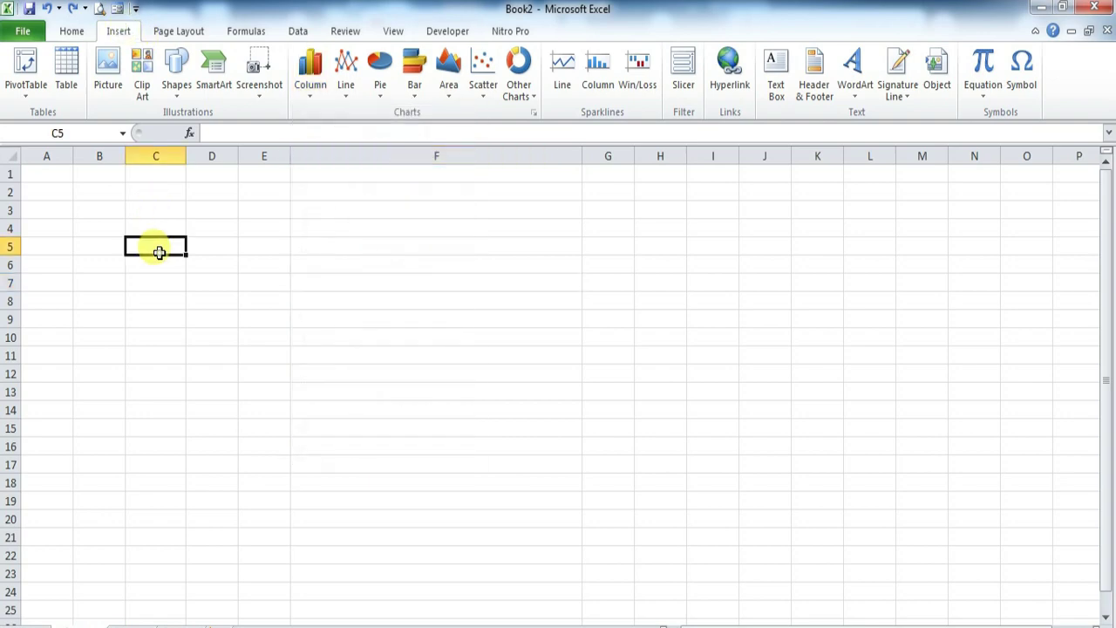
# Insert a 2-D clustered column chart based on cells C6:E19 and apply the blue chart style to it
pyautogui.moveTo(155, 265); pyautogui.dragTo(273, 505)
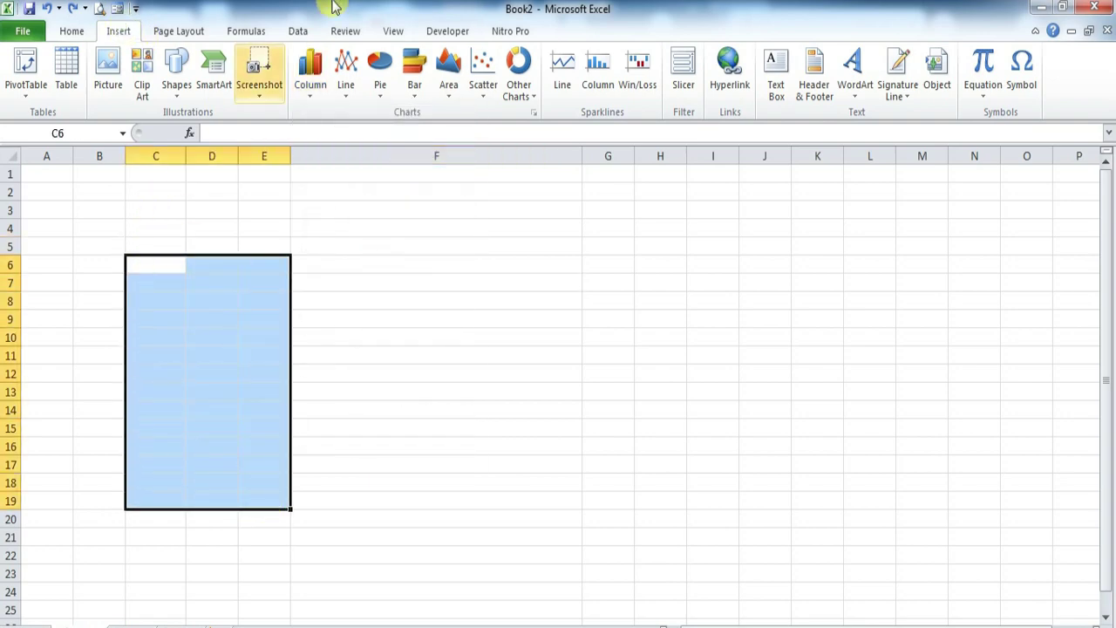
pyautogui.click(315, 88)
pyautogui.click(327, 145)
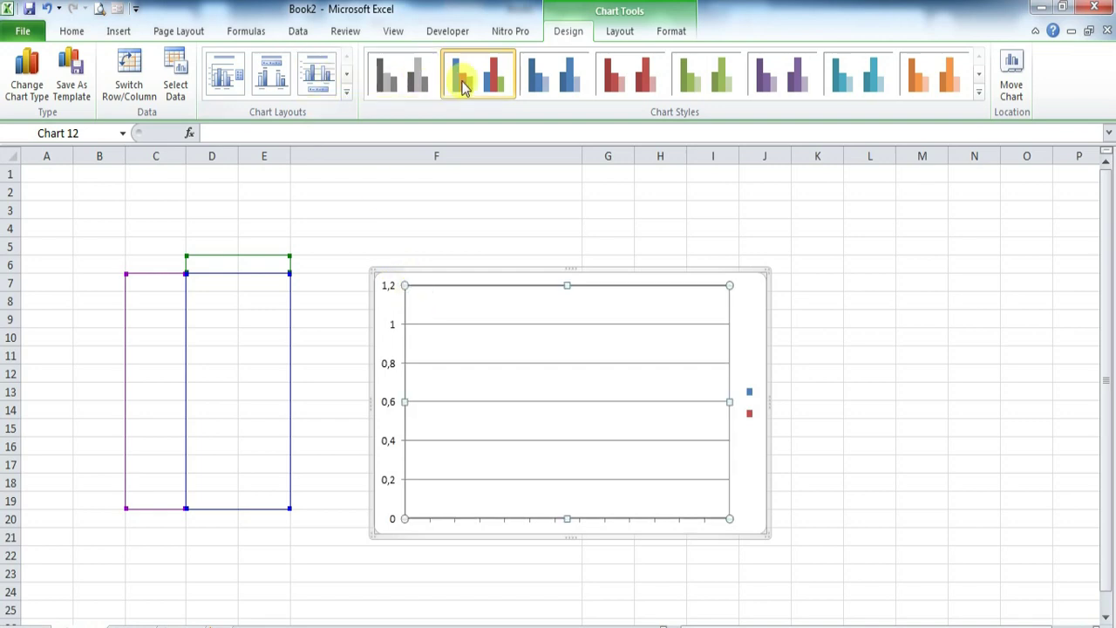
pyautogui.click(558, 77)
pyautogui.click(345, 229)
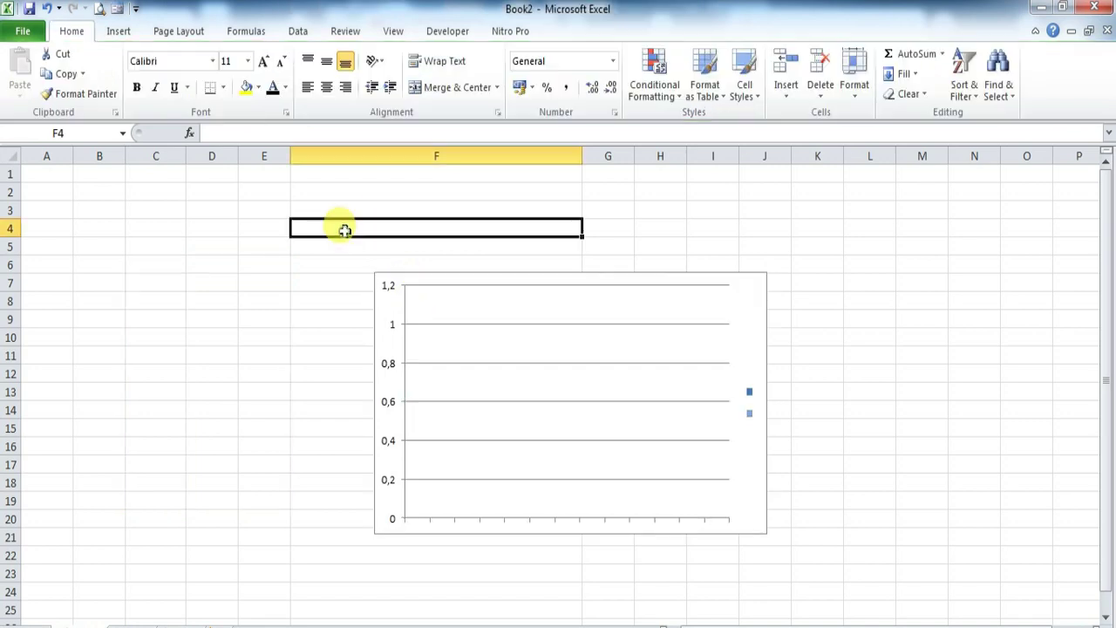
# Undo the chart style, the chart insertion and the earlier picture removal, and delete the koala picture again
pyautogui.hotkey('ctrl', 'z')
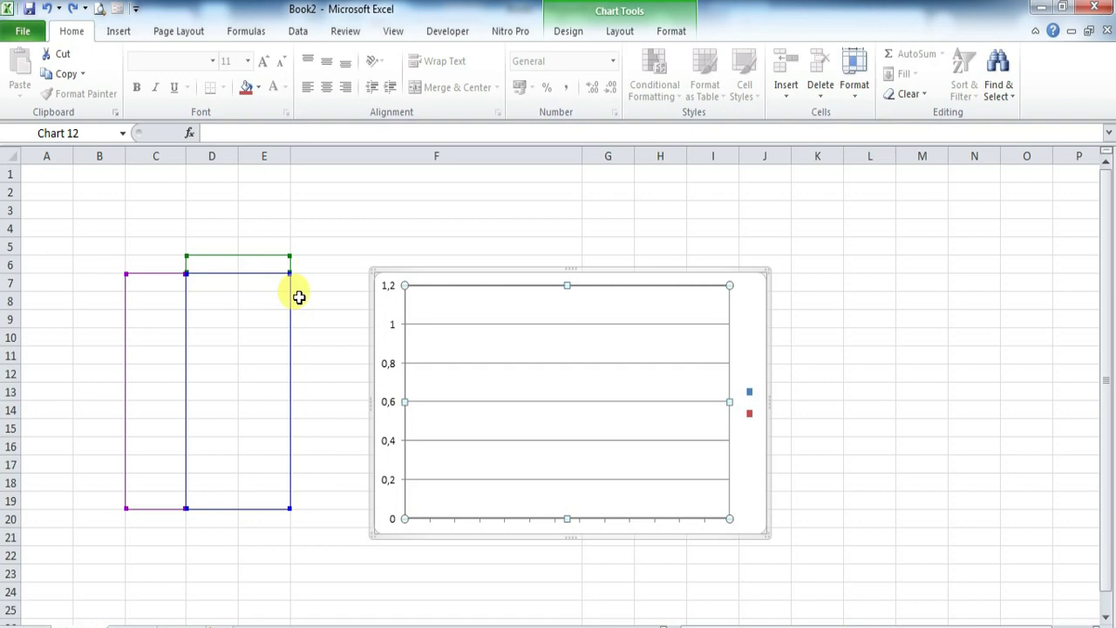
pyautogui.hotkey('ctrl', 'z')
pyautogui.hotkey('ctrl', 'z')
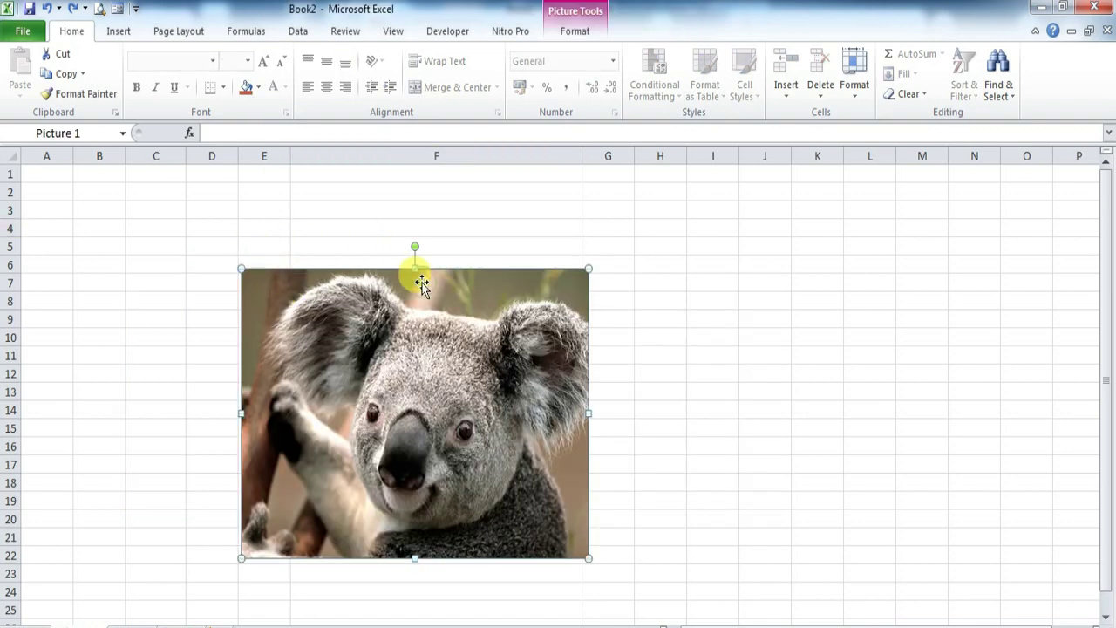
pyautogui.press('Delete')
# Examine the column, line, pie, bar and area chart types available for insertion without adding a chart
pyautogui.click(127, 31)
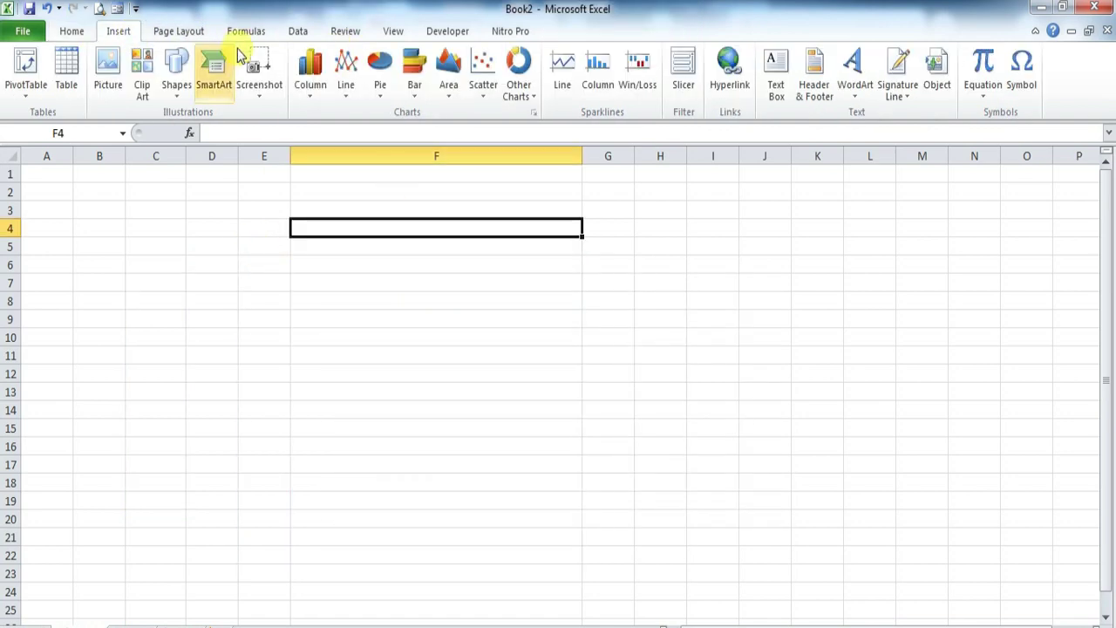
pyautogui.click(310, 98)
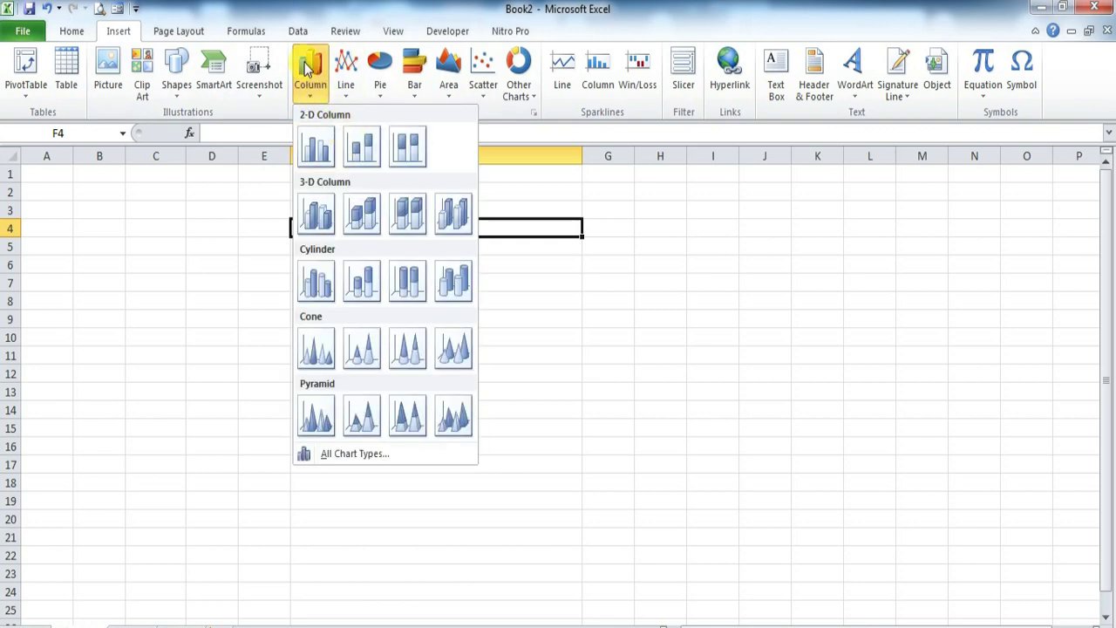
pyautogui.click(348, 98)
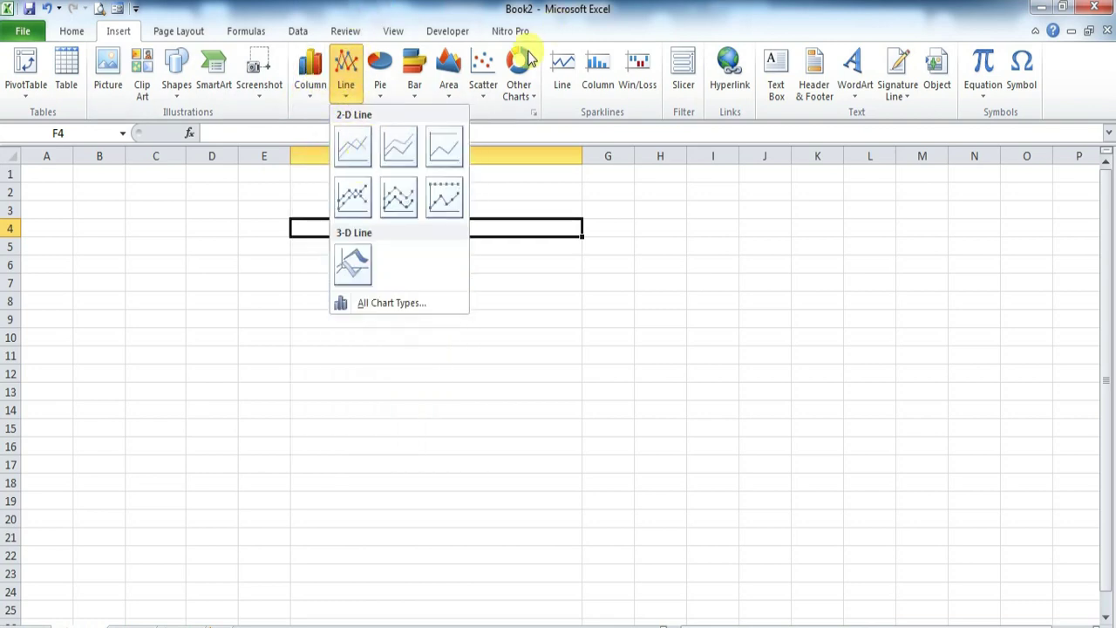
pyautogui.click(381, 98)
pyautogui.click(416, 105)
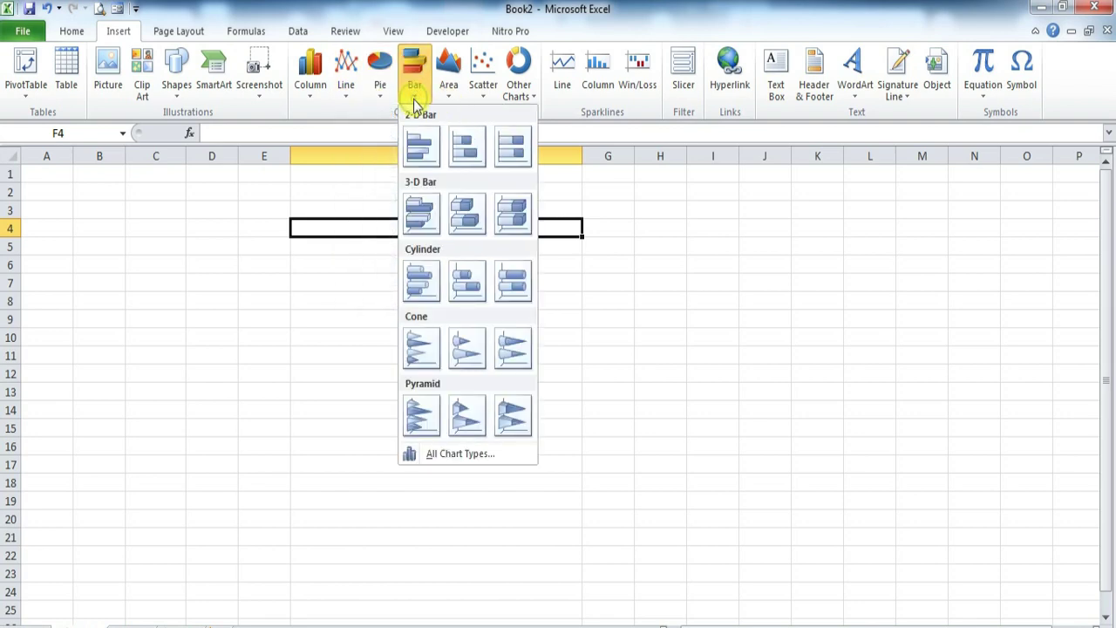
pyautogui.click(447, 101)
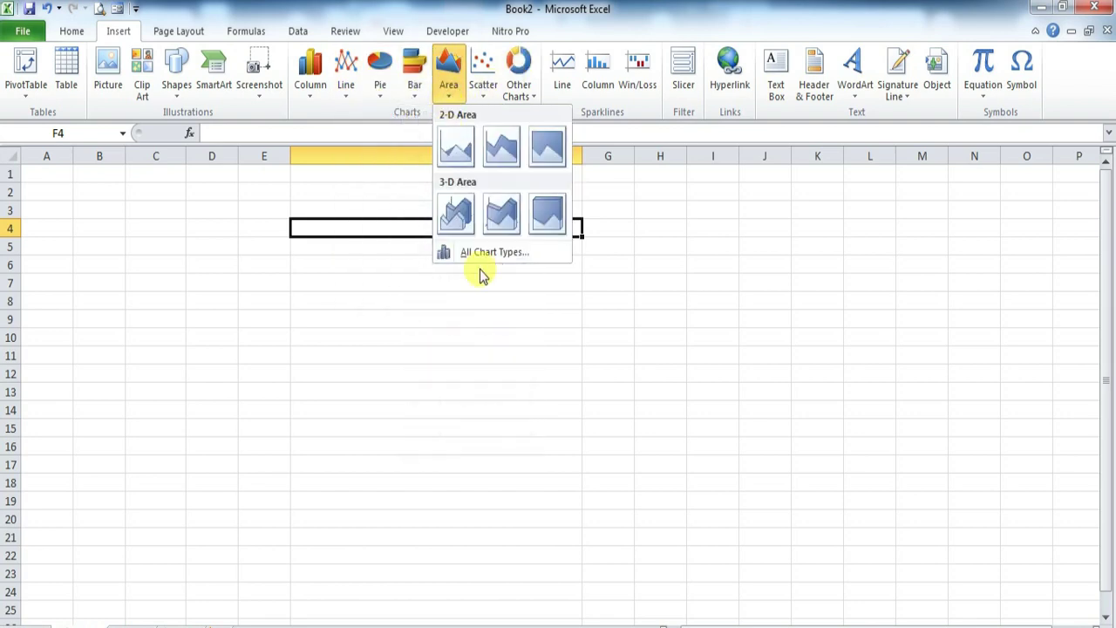
pyautogui.click(488, 369)
pyautogui.click(262, 297)
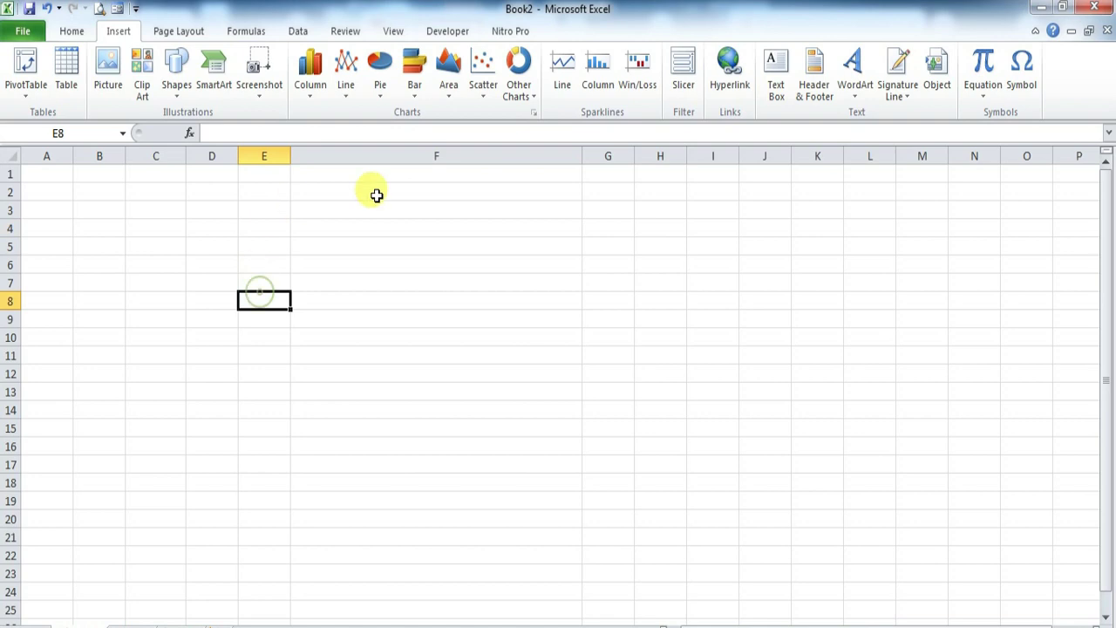
pyautogui.click(305, 227)
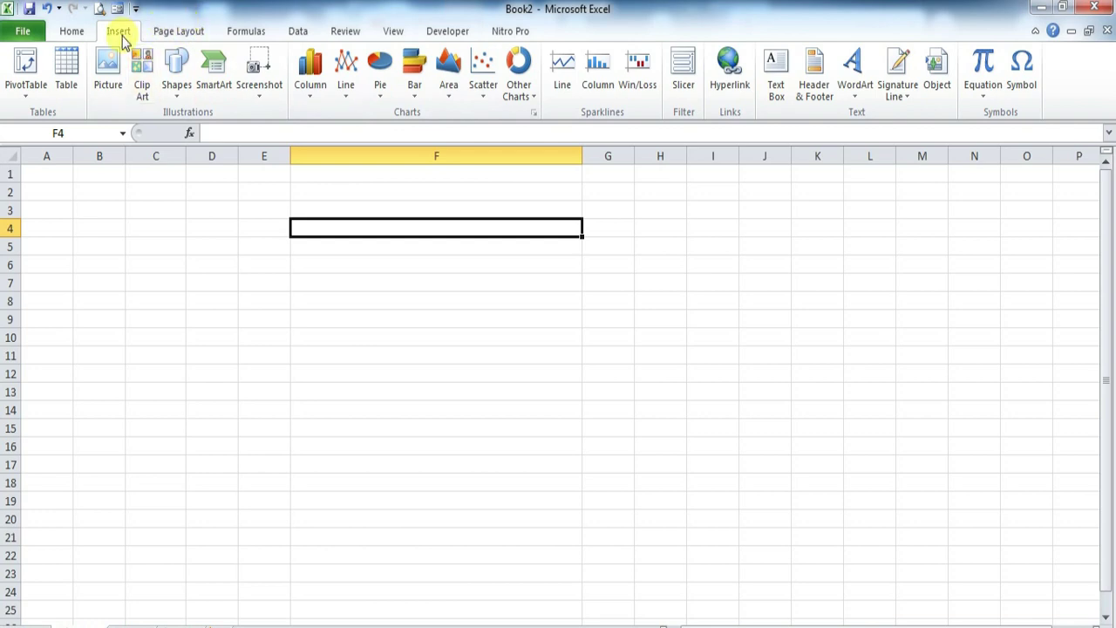
pyautogui.click(311, 92)
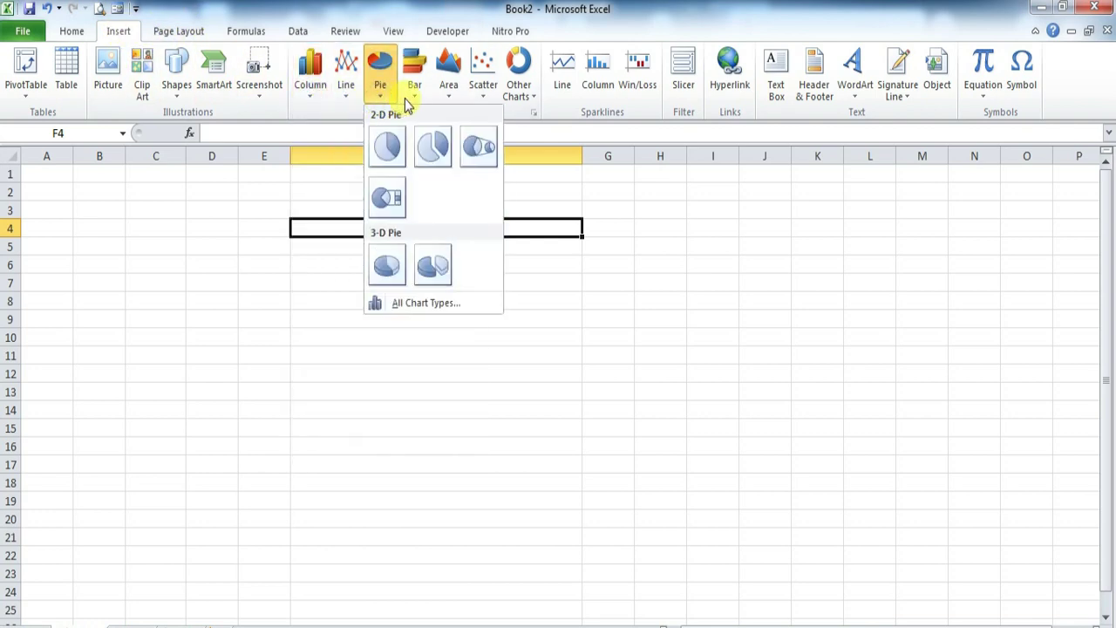
pyautogui.click(684, 9)
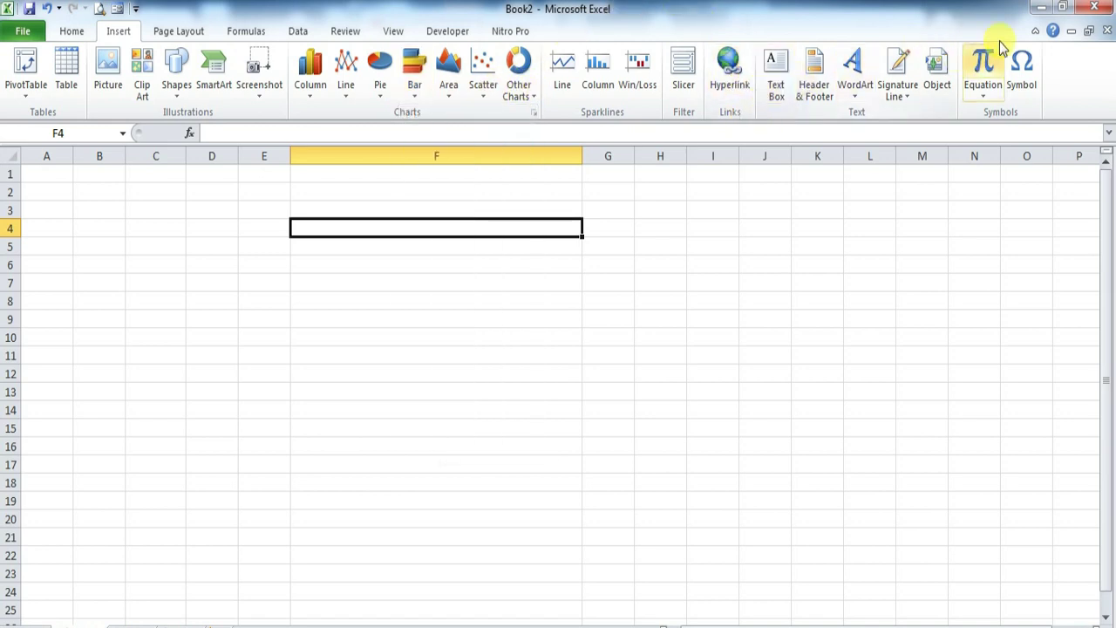
# Browse the built-in equations from Area of Circle to Trig Identity 2 without inserting one
pyautogui.click(993, 95)
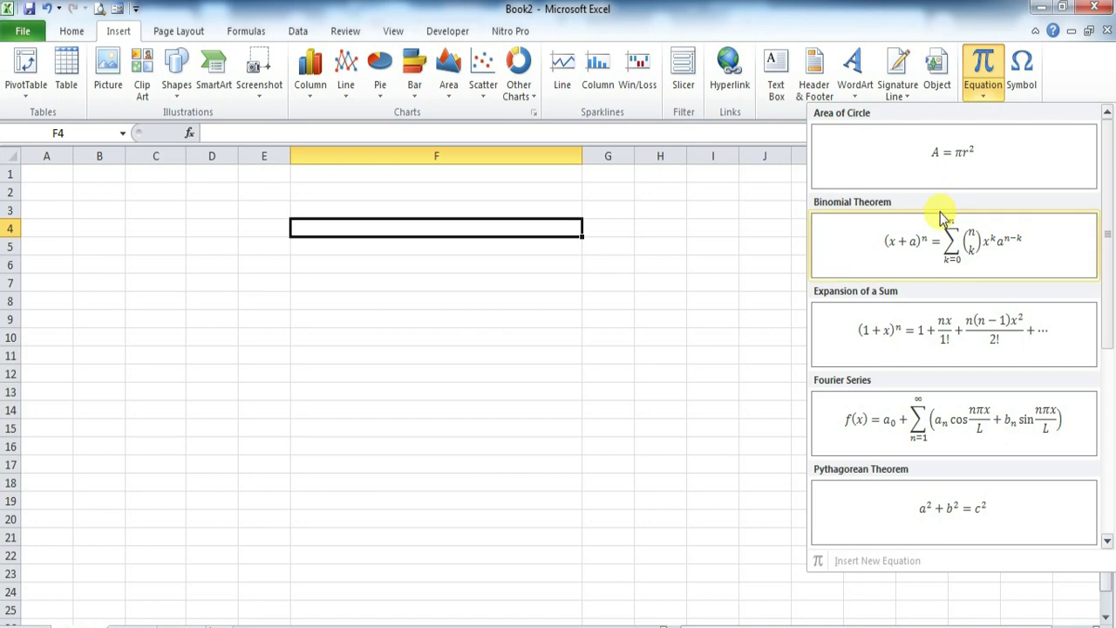
pyautogui.scroll(-2, 945, 339)
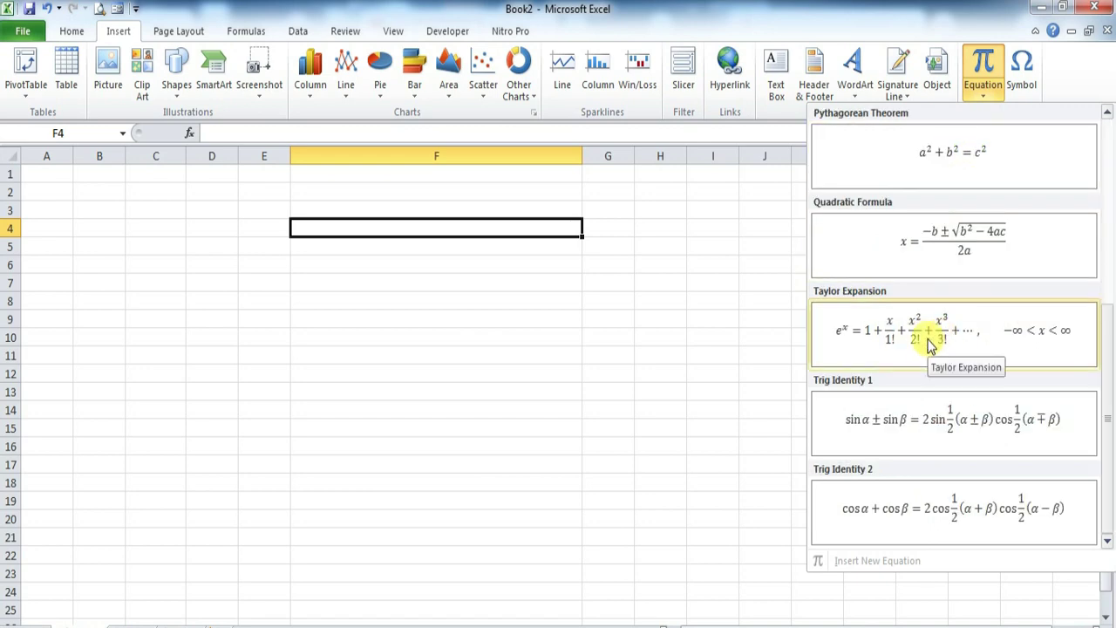
pyautogui.scroll(2, 930, 344)
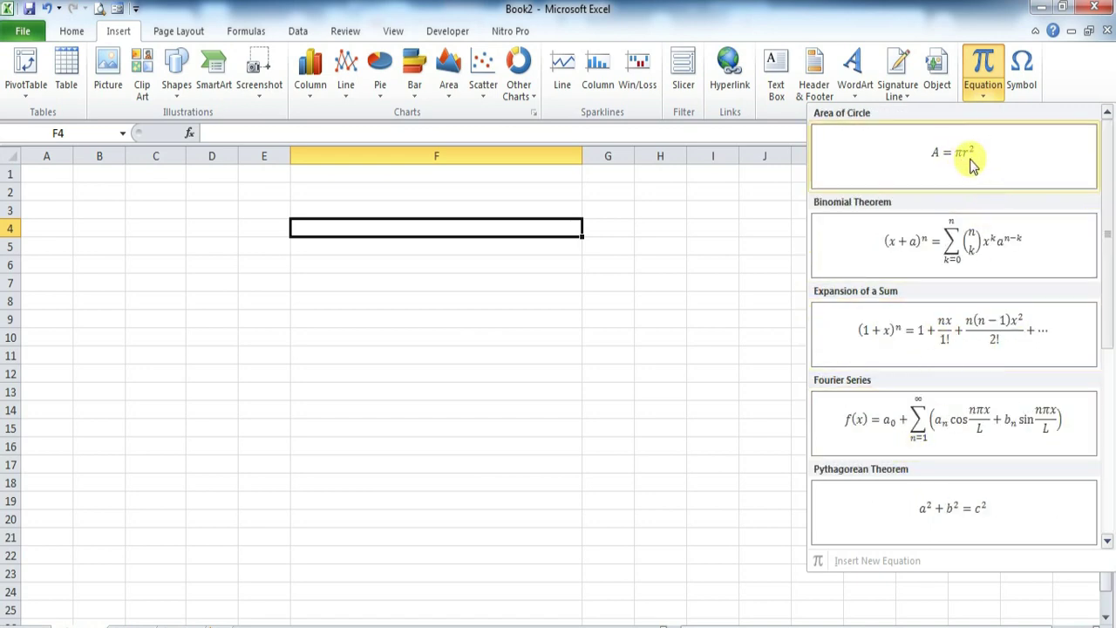
pyautogui.click(984, 100)
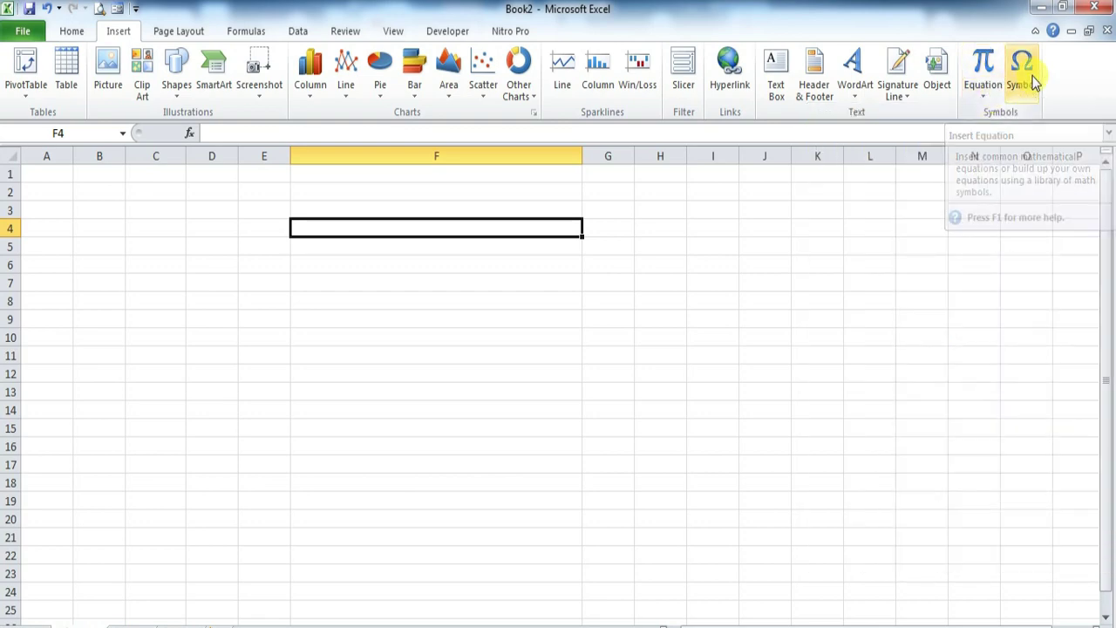
# Examine the available symbols, including accented letters, the check mark and the copyright sign, without inserting any into cell F4
pyautogui.click(1026, 87)
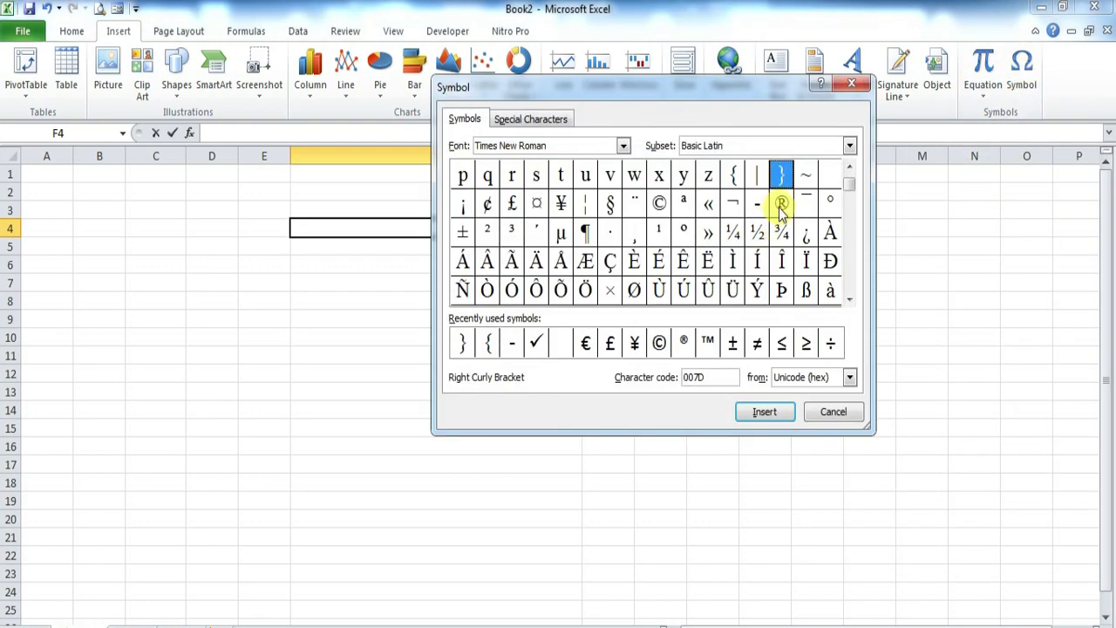
pyautogui.moveTo(692, 92); pyautogui.dragTo(705, 138)
pyautogui.click(672, 220)
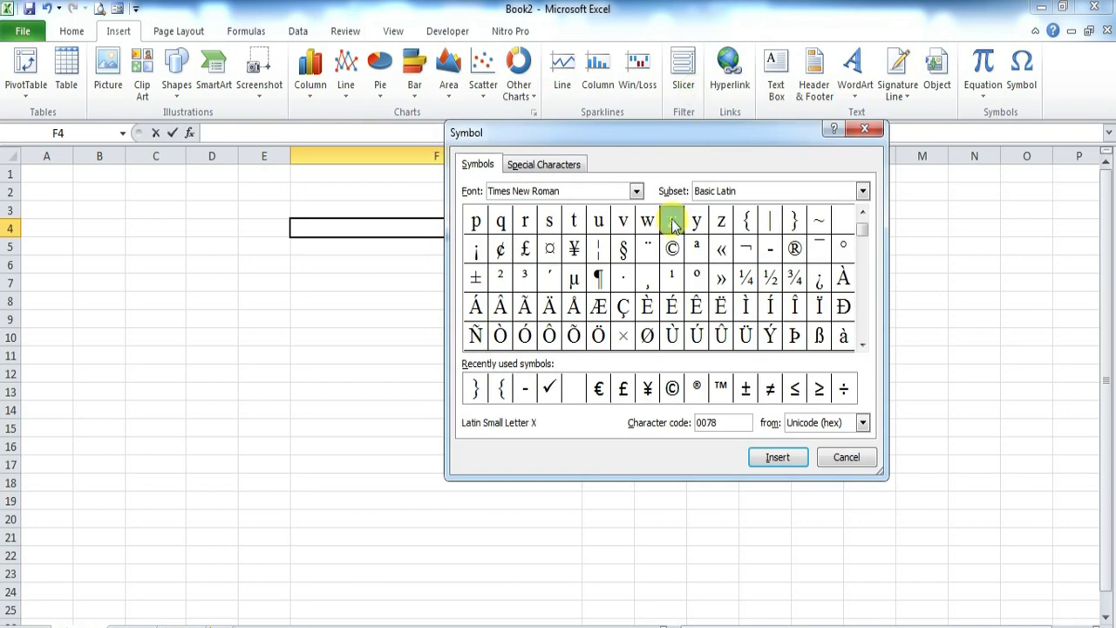
pyautogui.click(694, 332)
pyautogui.click(574, 306)
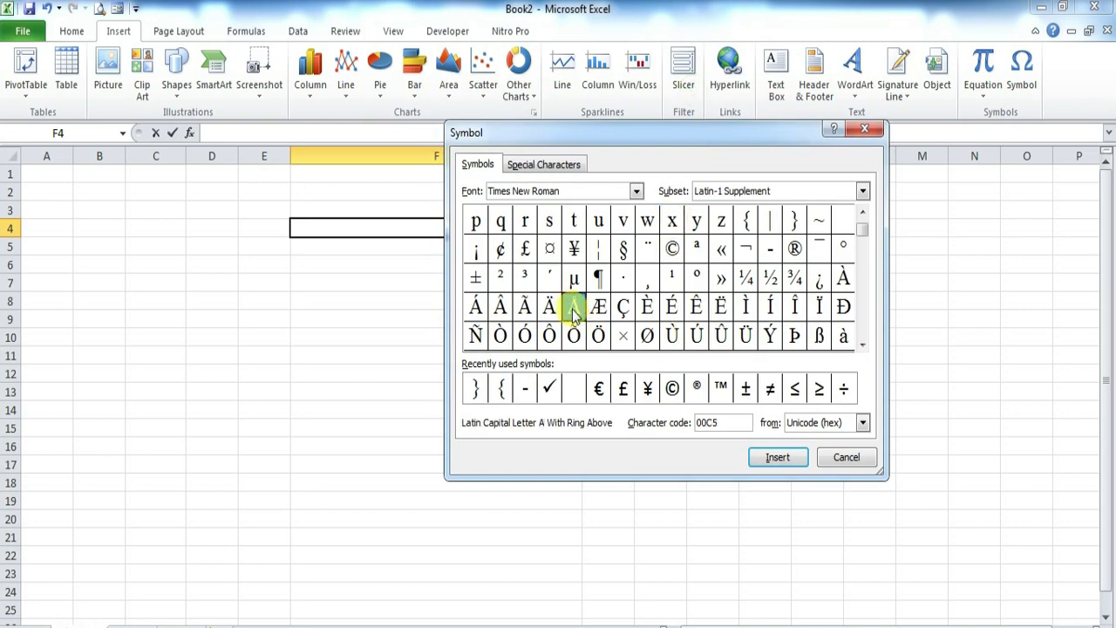
pyautogui.click(548, 388)
pyautogui.click(673, 388)
pyautogui.click(550, 389)
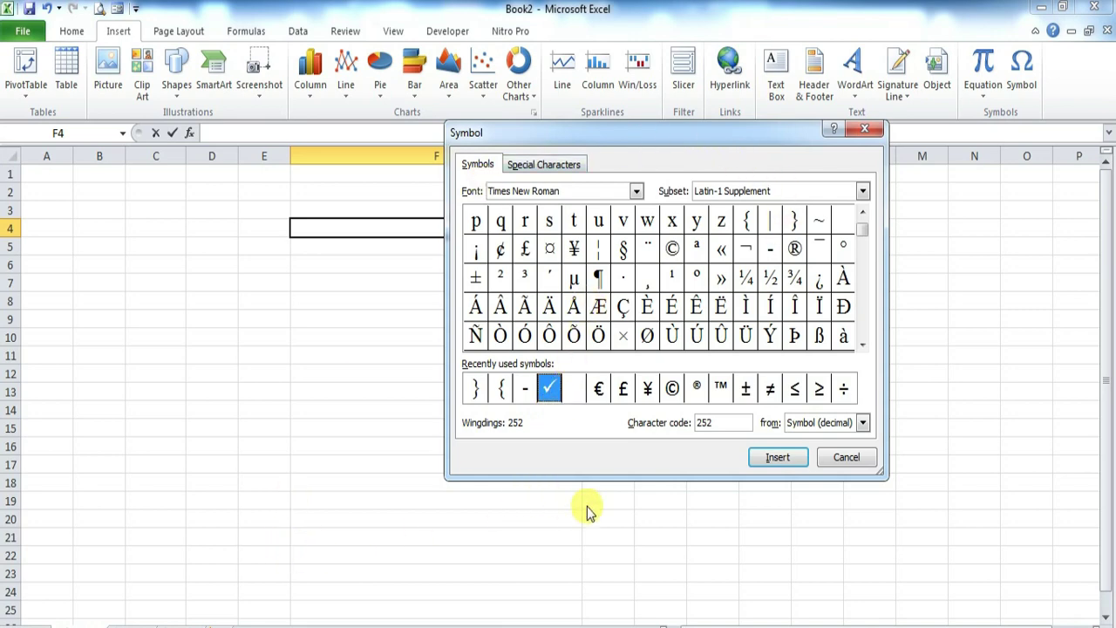
pyautogui.click(833, 459)
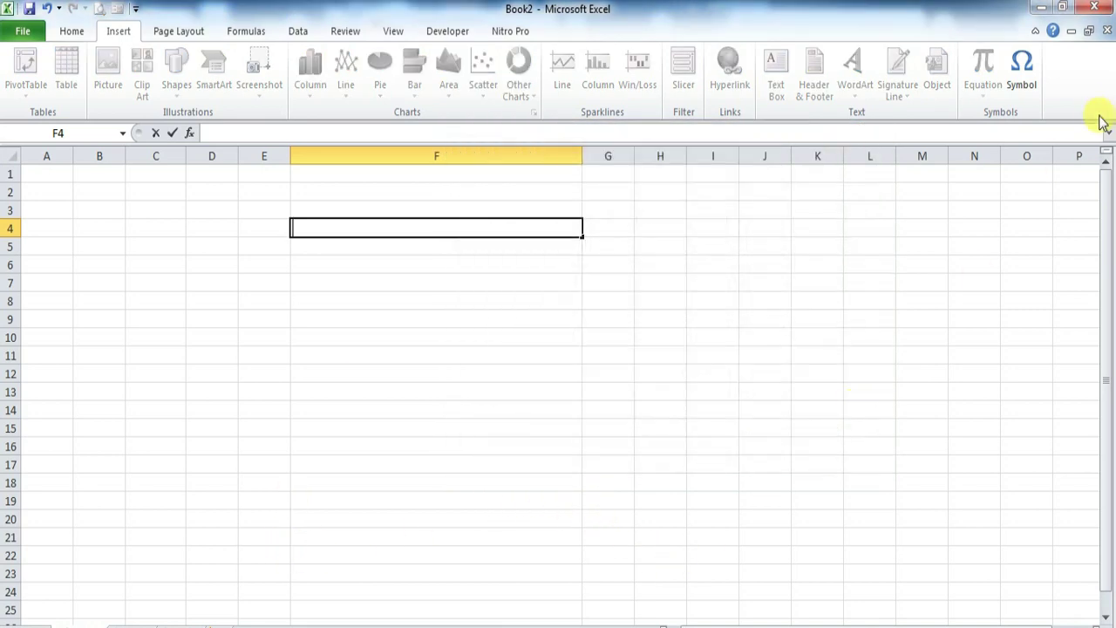
pyautogui.click(1022, 85)
pyautogui.click(856, 133)
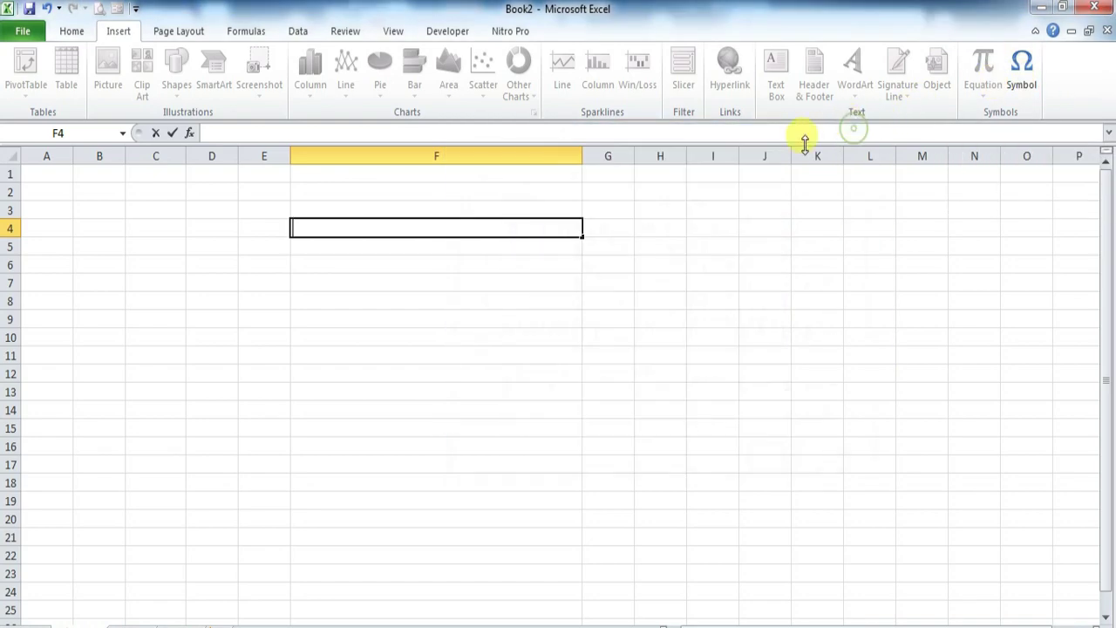
pyautogui.click(393, 333)
# Enter A, B and C in cells D5, D6 and D7
pyautogui.click(228, 227)
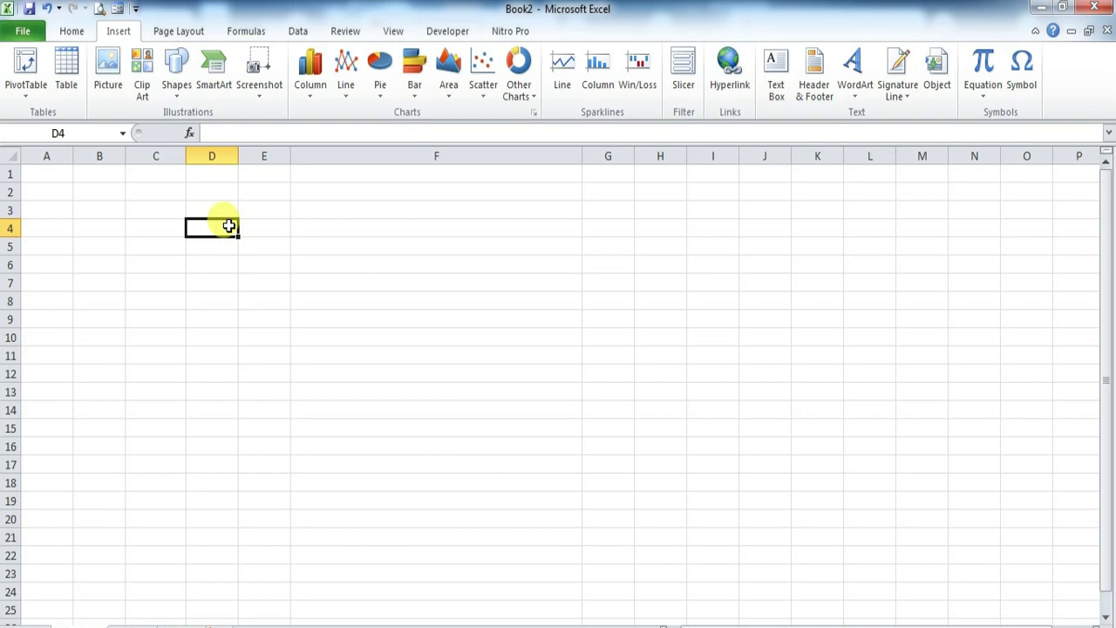
pyautogui.click(218, 245)
pyautogui.write('A')
pyautogui.press('Return')
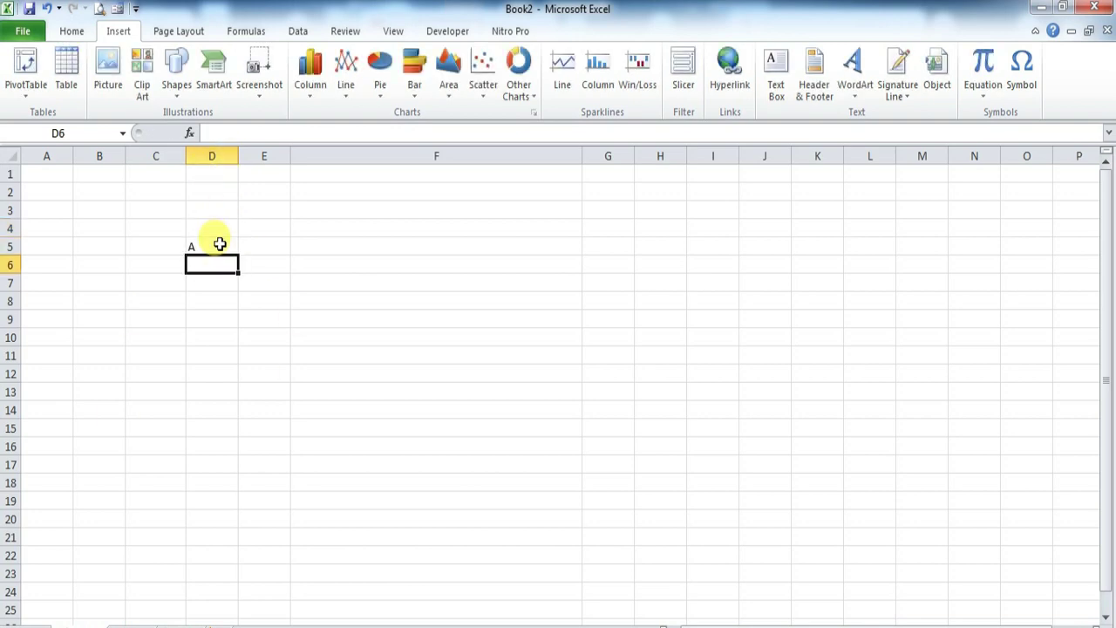
pyautogui.write('B')
pyautogui.press('Return')
pyautogui.write('C')
pyautogui.press('Return')
pyautogui.moveTo(218, 244); pyautogui.dragTo(189, 298)
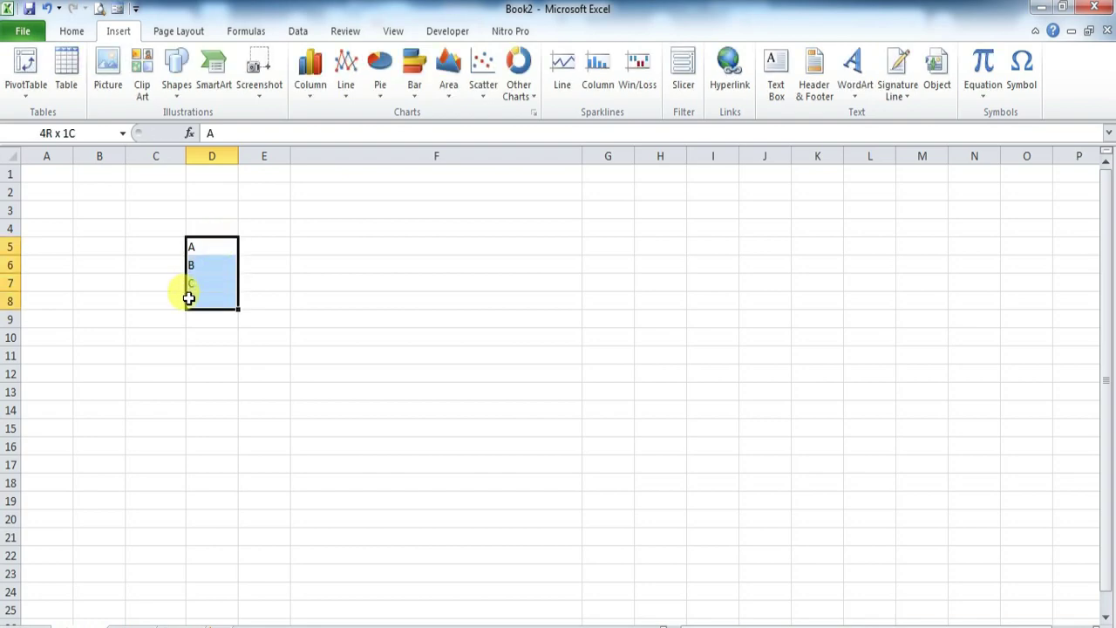
pyautogui.click(1018, 73)
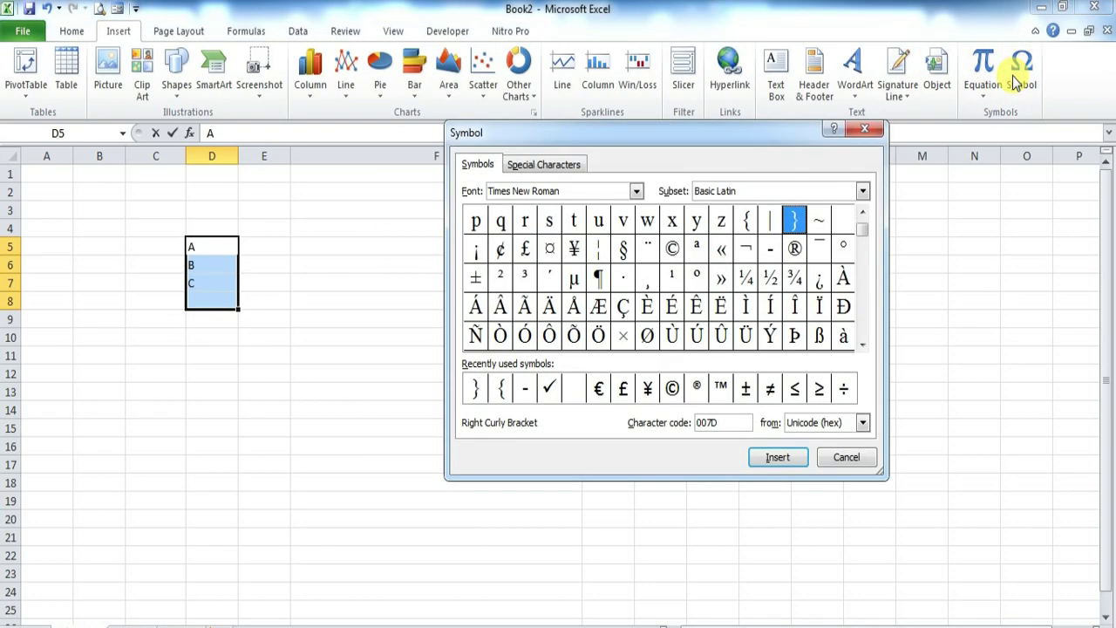
pyautogui.click(624, 277)
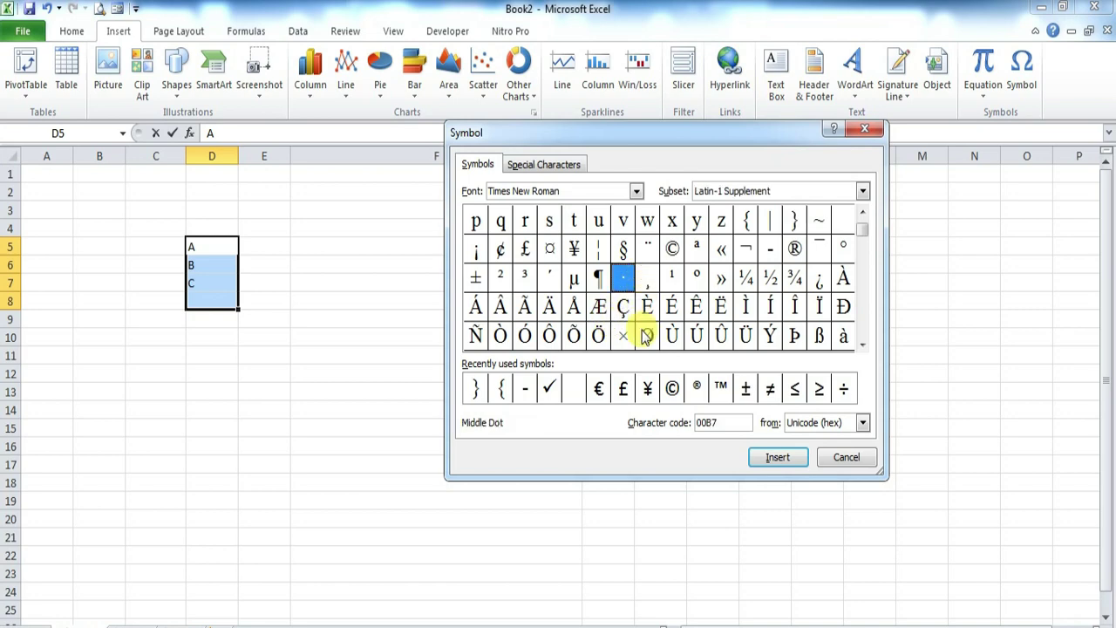
pyautogui.click(643, 336)
pyautogui.click(864, 129)
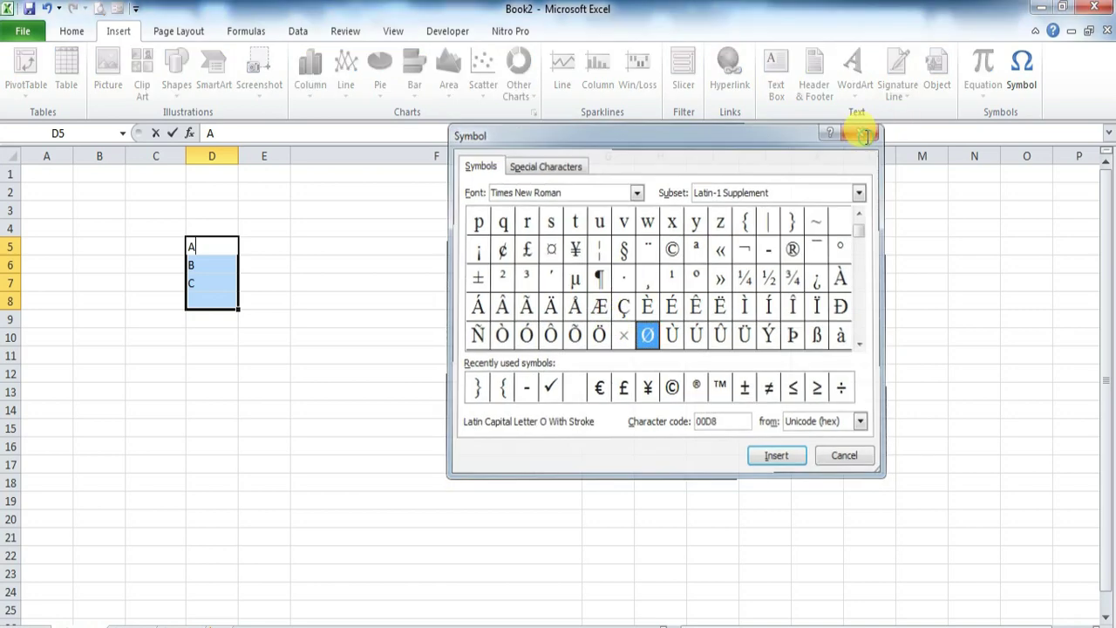
# Select cells D4 to D7 and clear the A, B and C entries from them
pyautogui.click(73, 31)
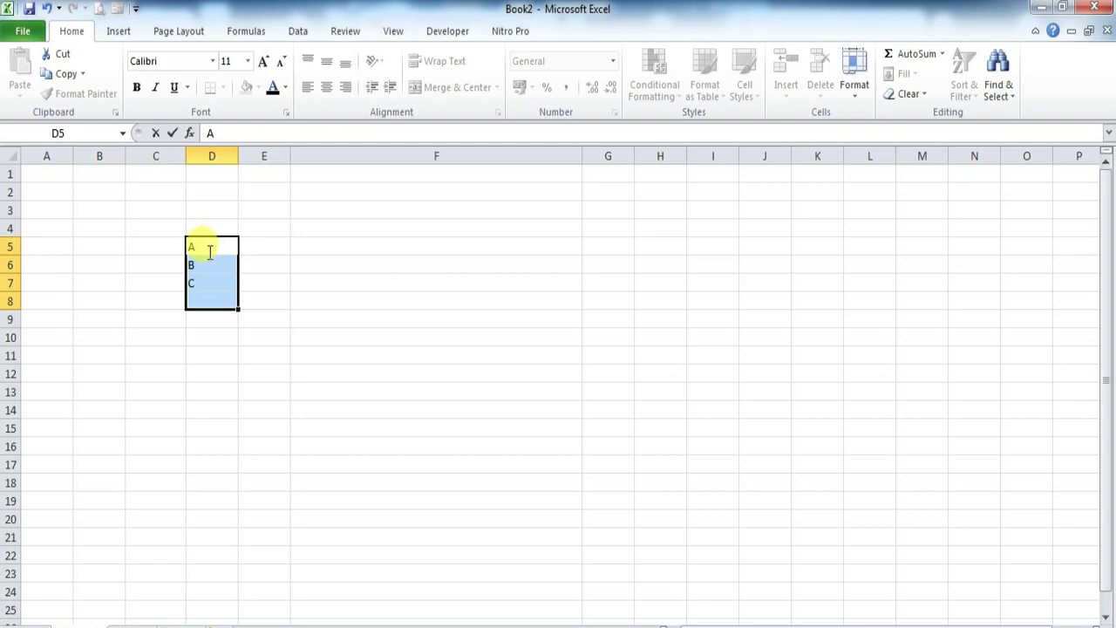
pyautogui.click(198, 283)
pyautogui.moveTo(196, 232); pyautogui.dragTo(201, 277)
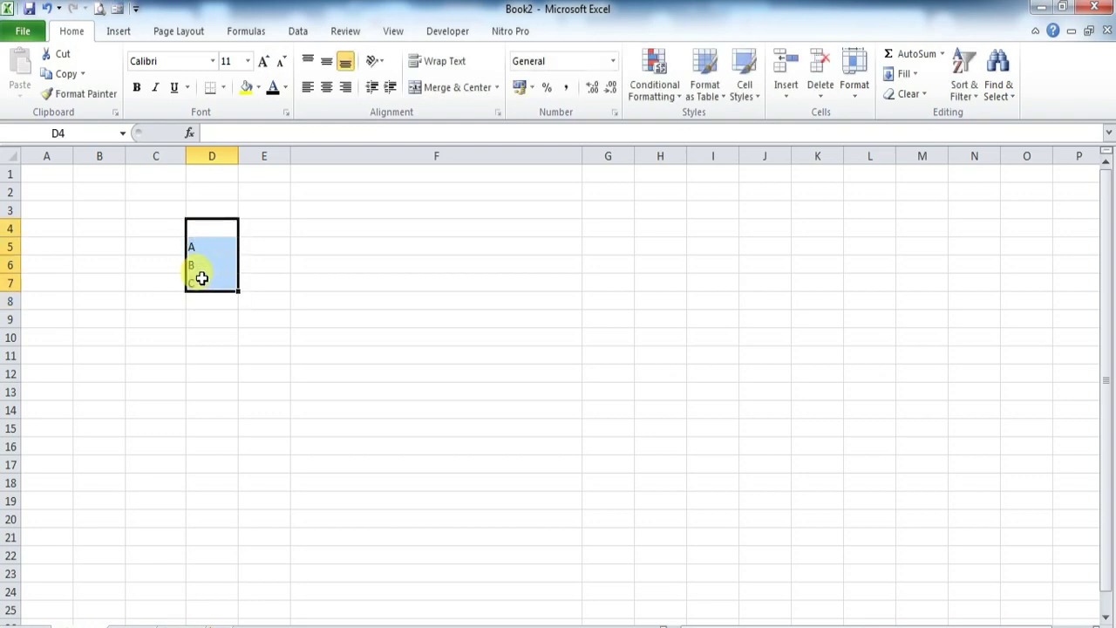
# Try the Normal and Wide page margin presets on the sheet
pyautogui.click(191, 31)
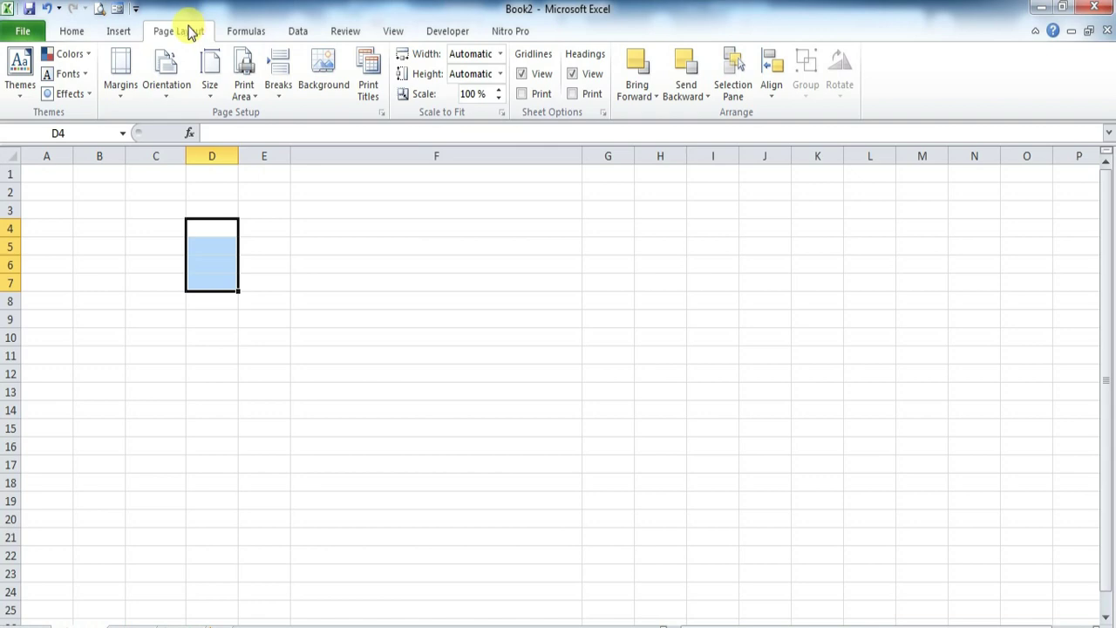
pyautogui.click(123, 97)
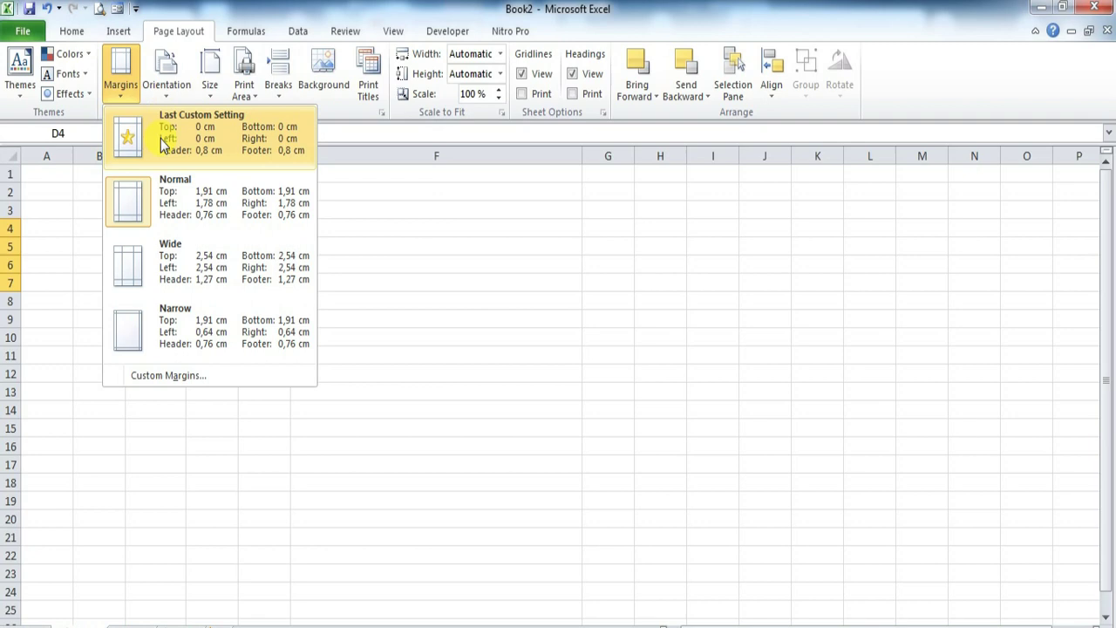
pyautogui.click(172, 201)
pyautogui.click(129, 94)
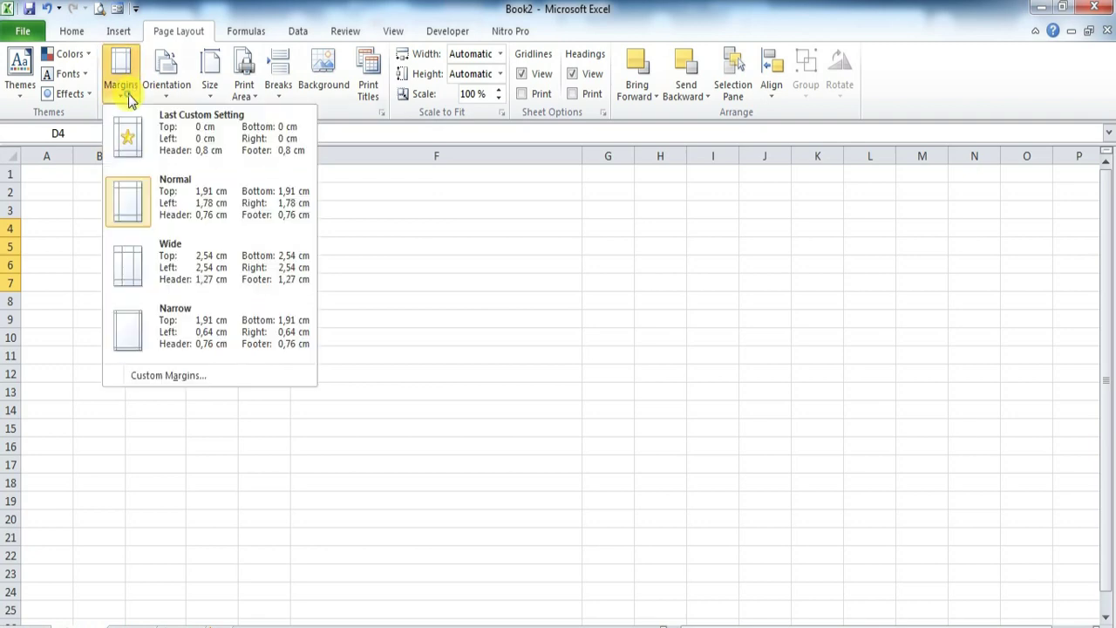
pyautogui.click(172, 265)
# Set the sheet's page margins to the Narrow preset
pyautogui.click(127, 100)
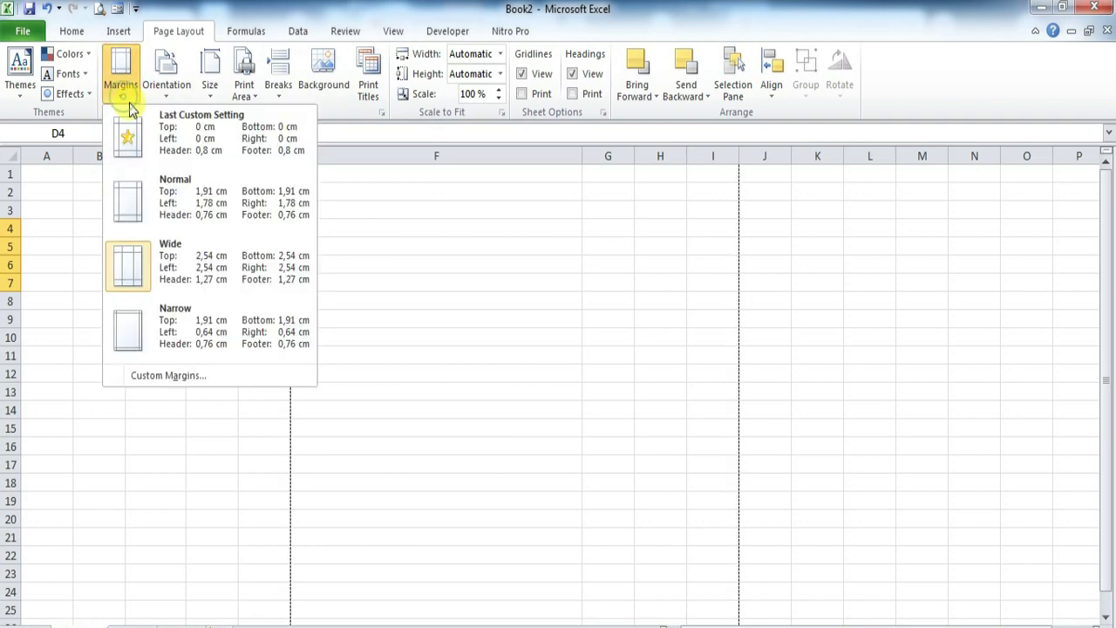
pyautogui.click(171, 339)
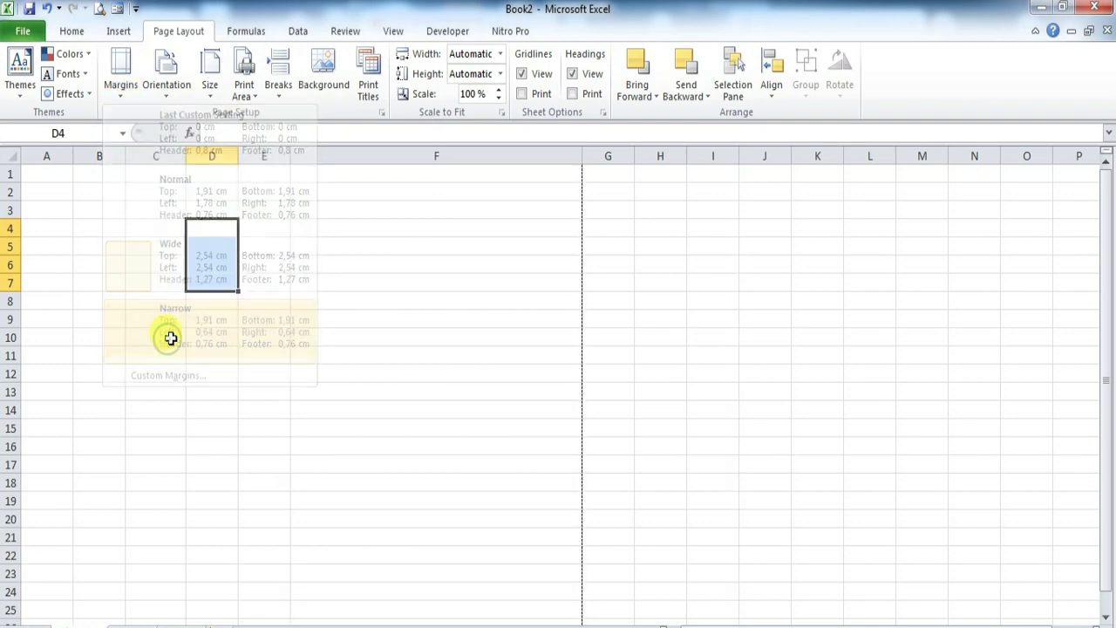
pyautogui.click(604, 225)
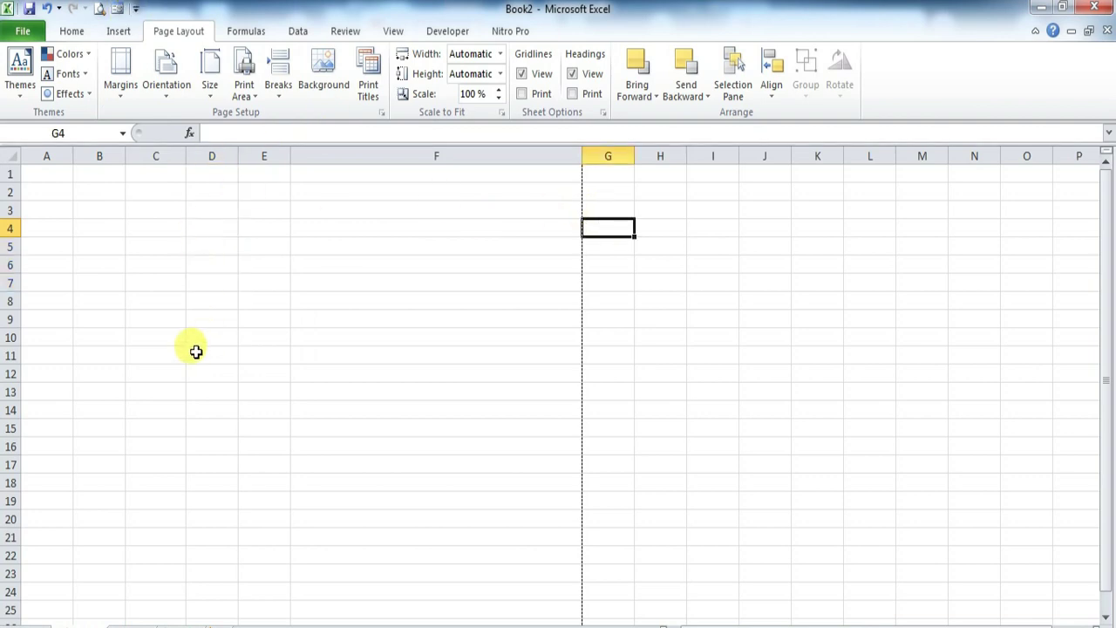
# Try the Landscape page orientation and return the sheet to Portrait
pyautogui.click(171, 103)
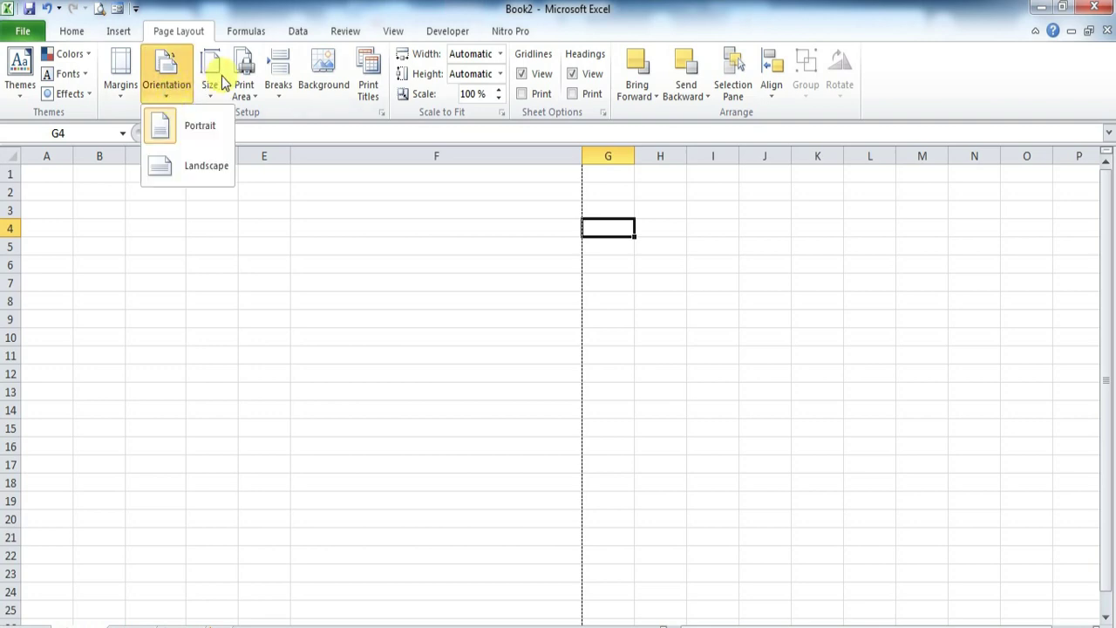
pyautogui.click(195, 126)
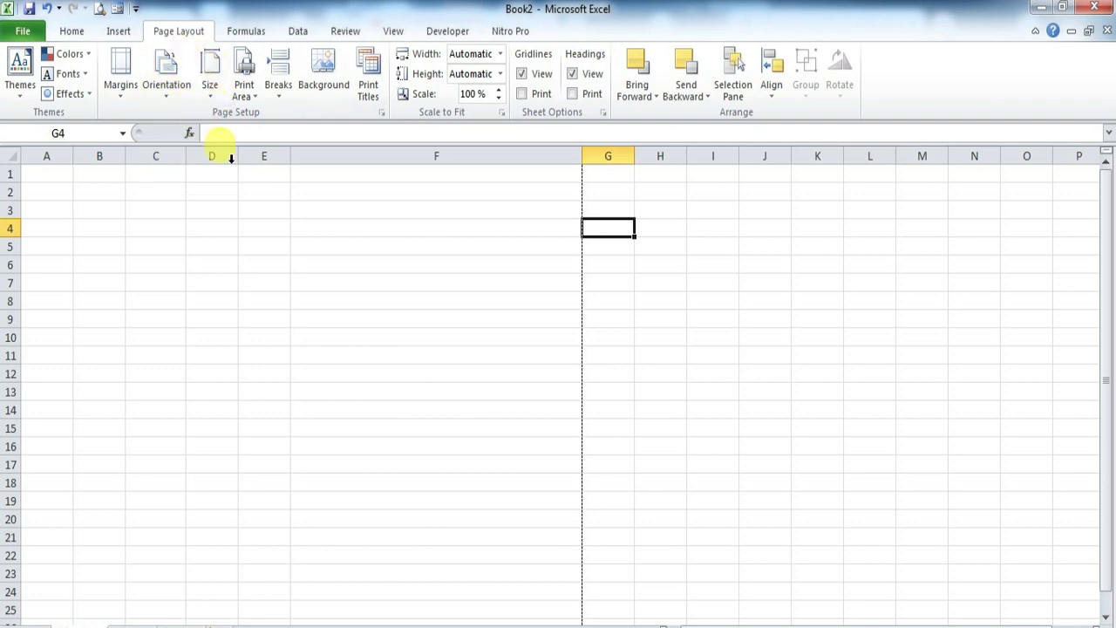
pyautogui.click(166, 94)
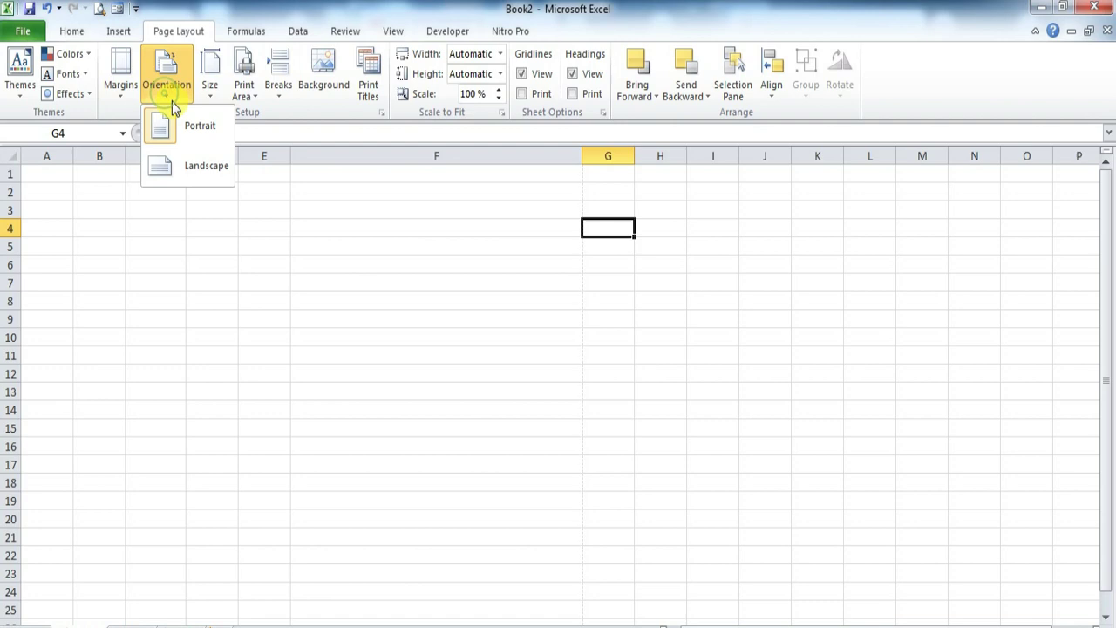
pyautogui.click(203, 180)
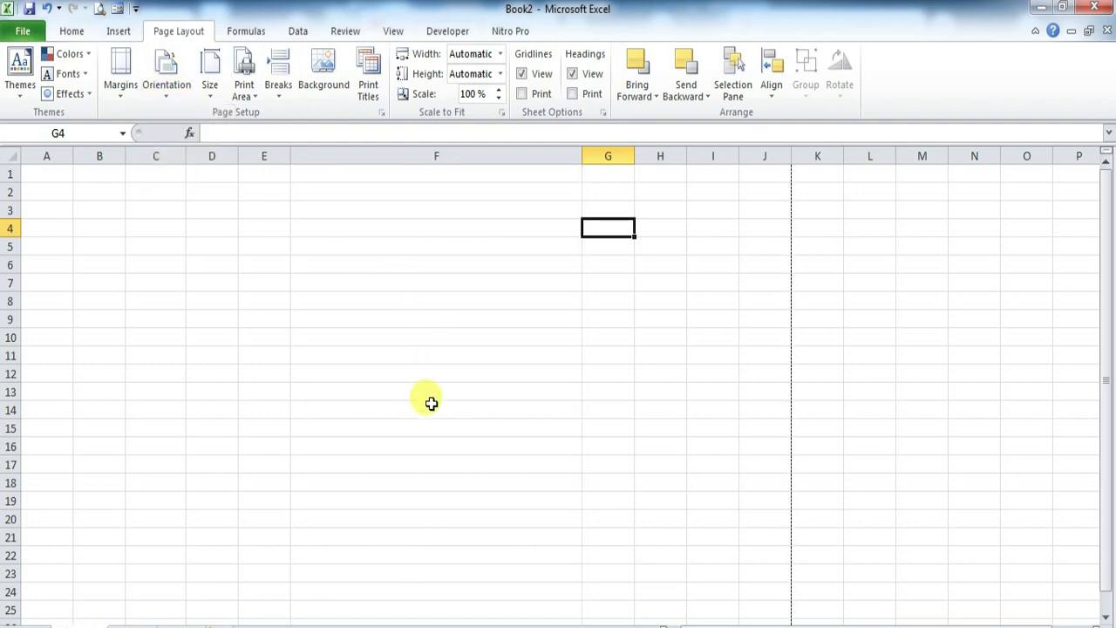
pyautogui.moveTo(47, 172); pyautogui.dragTo(250, 534)
pyautogui.moveTo(755, 624); pyautogui.dragTo(741, 625)
pyautogui.click(660, 373)
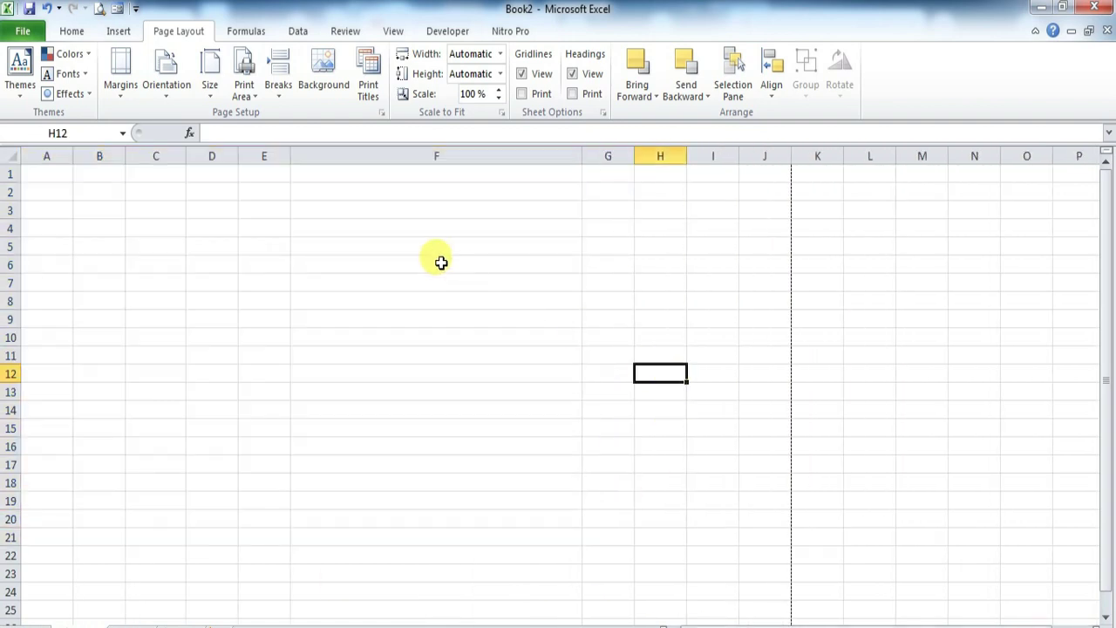
pyautogui.click(165, 96)
pyautogui.click(194, 125)
# Try the Letter, Tabloid and A5 paper sizes on the sheet
pyautogui.click(221, 92)
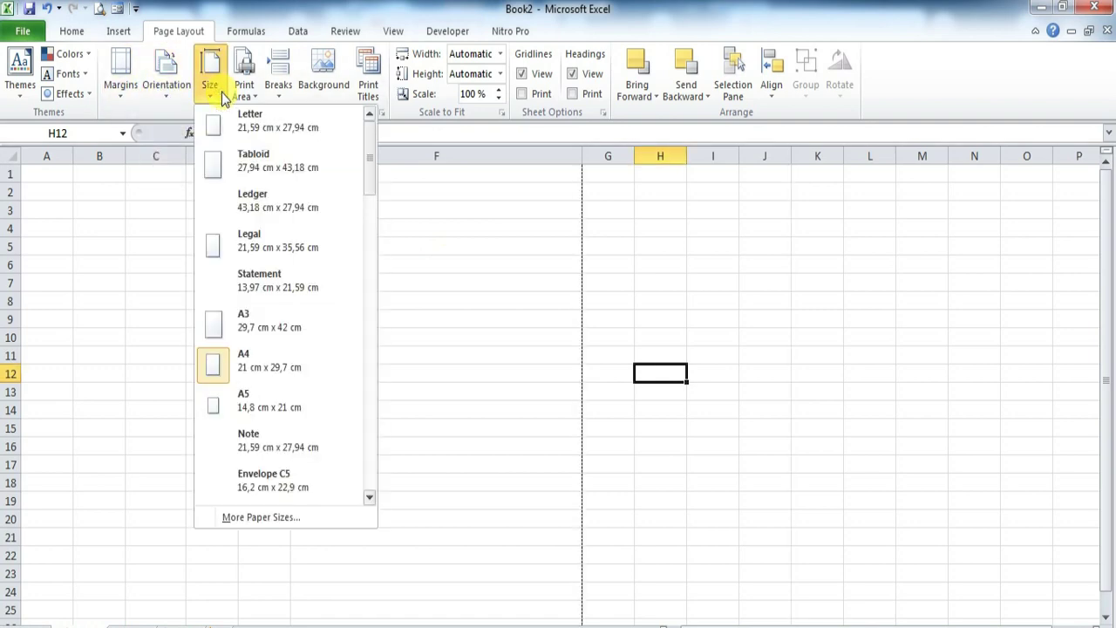
pyautogui.scroll(-5, 279, 270)
pyautogui.scroll(5, 270, 305)
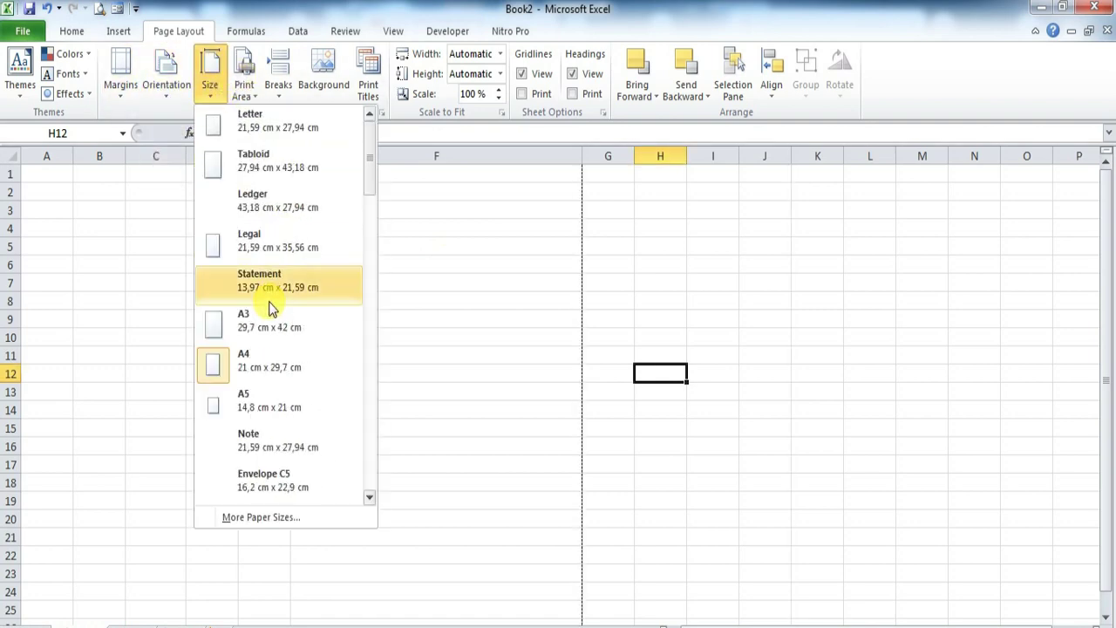
pyautogui.click(261, 122)
pyautogui.click(216, 92)
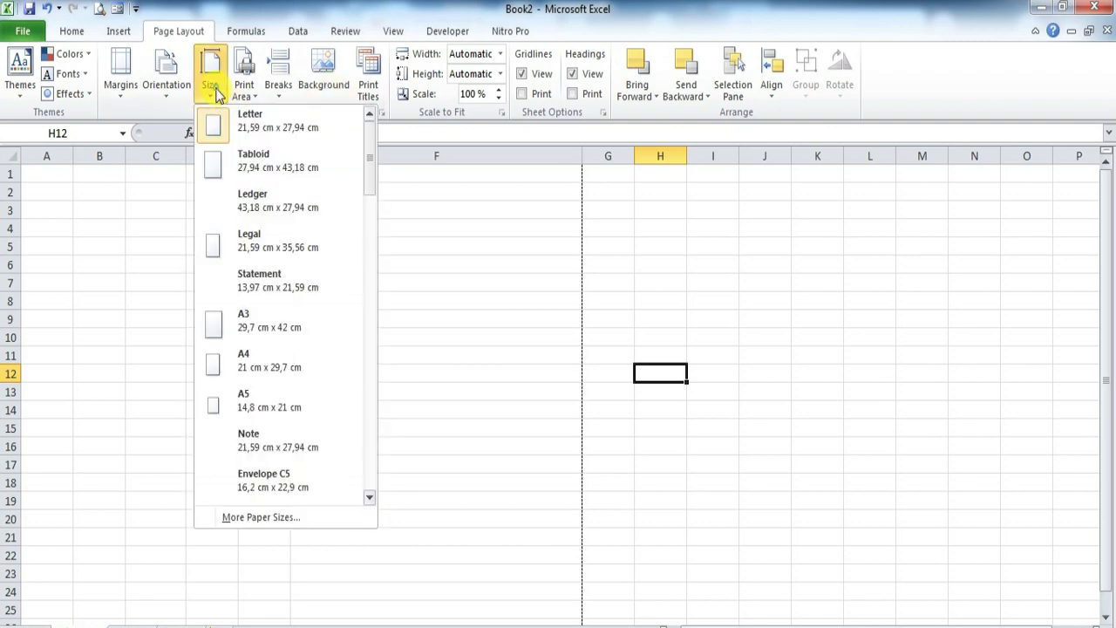
pyautogui.click(251, 162)
pyautogui.click(220, 95)
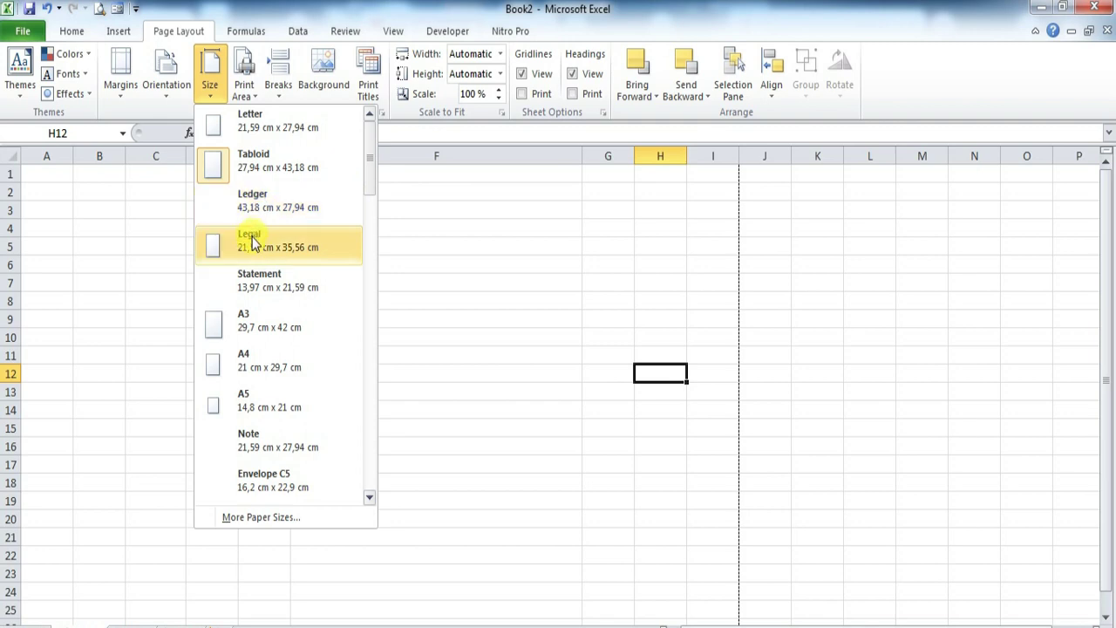
pyautogui.click(266, 415)
pyautogui.click(415, 301)
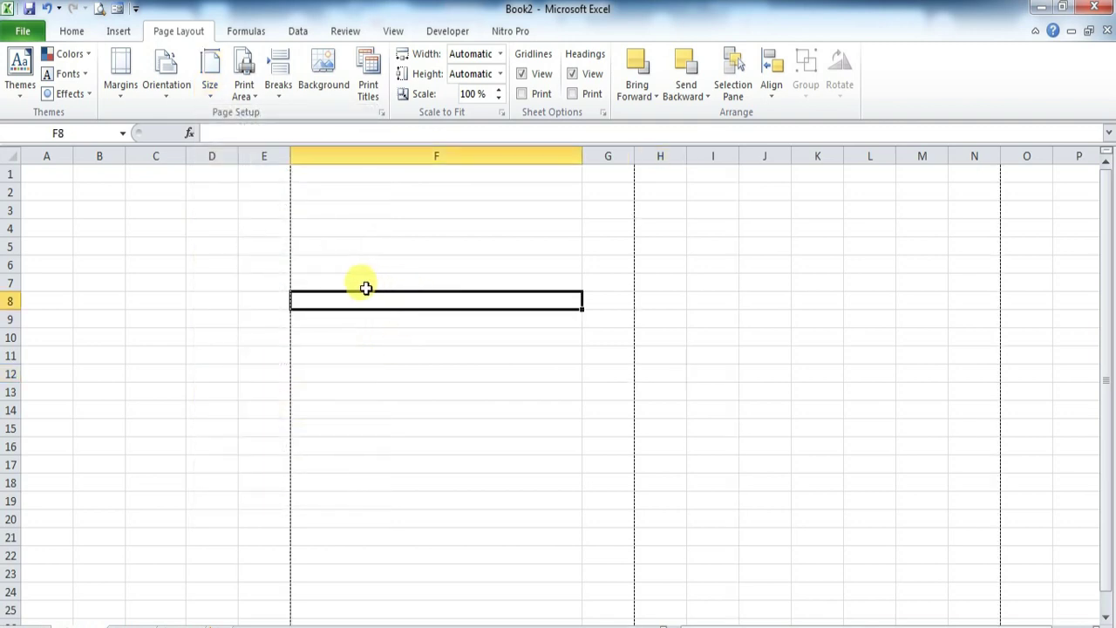
# Set the paper size to Letter, 21,59 cm x 27,94 cm, and look through the other available sizes
pyautogui.click(210, 96)
pyautogui.click(257, 127)
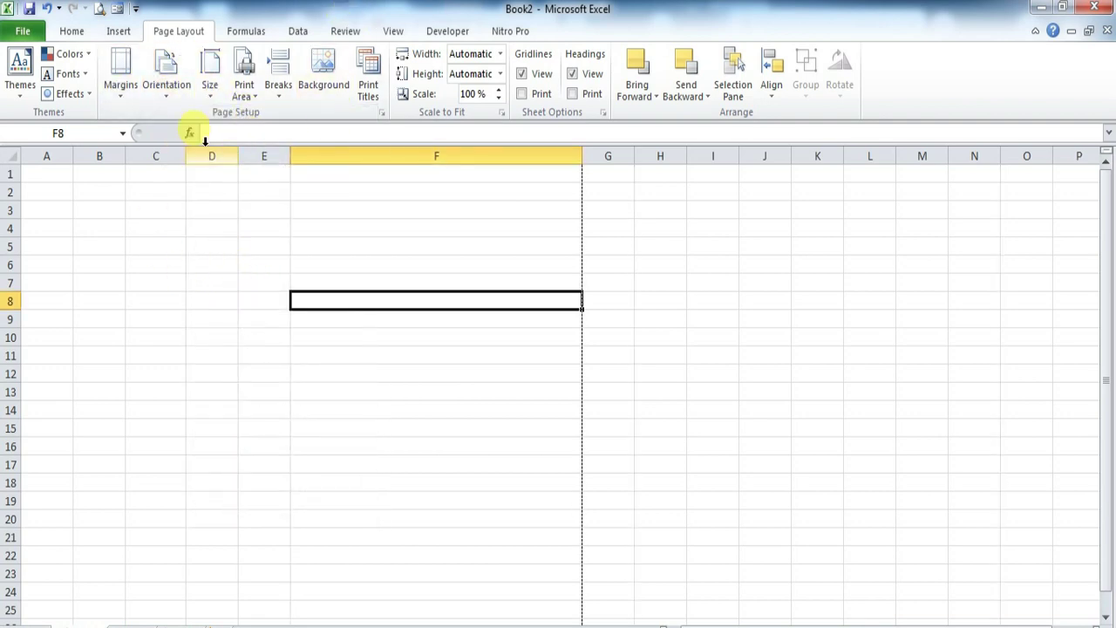
pyautogui.click(210, 93)
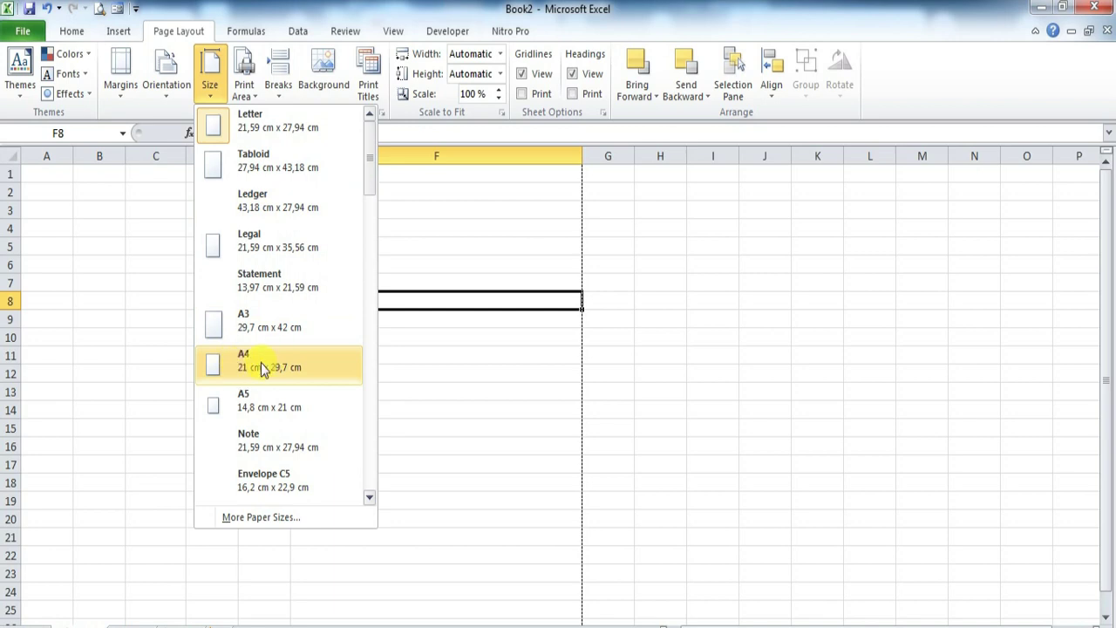
pyautogui.scroll(-5, 279, 206)
pyautogui.scroll(5, 284, 212)
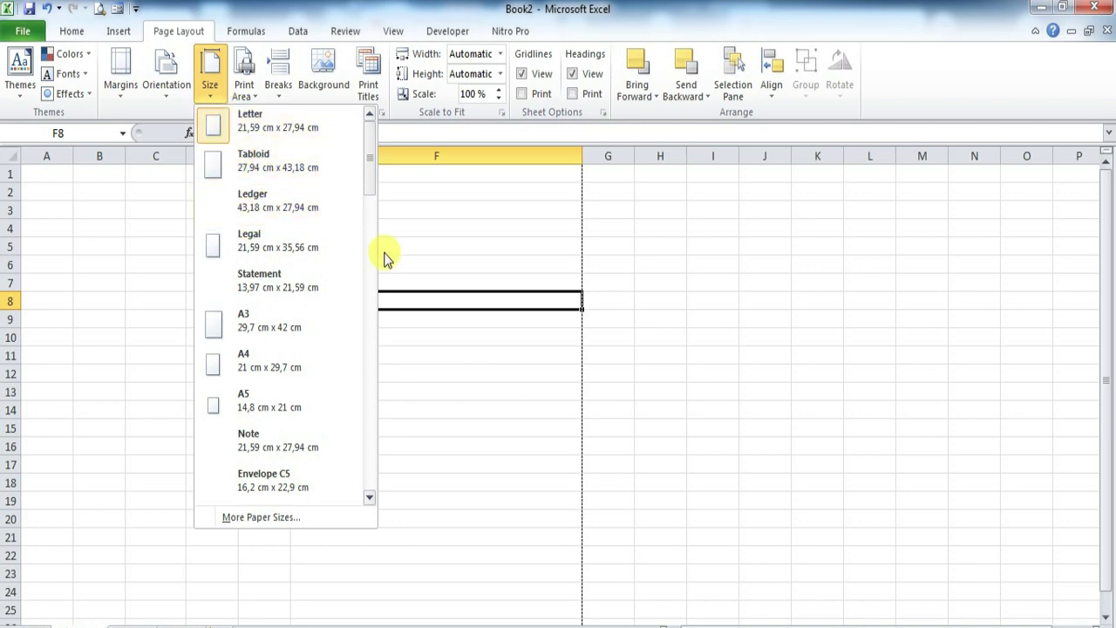
pyautogui.click(414, 224)
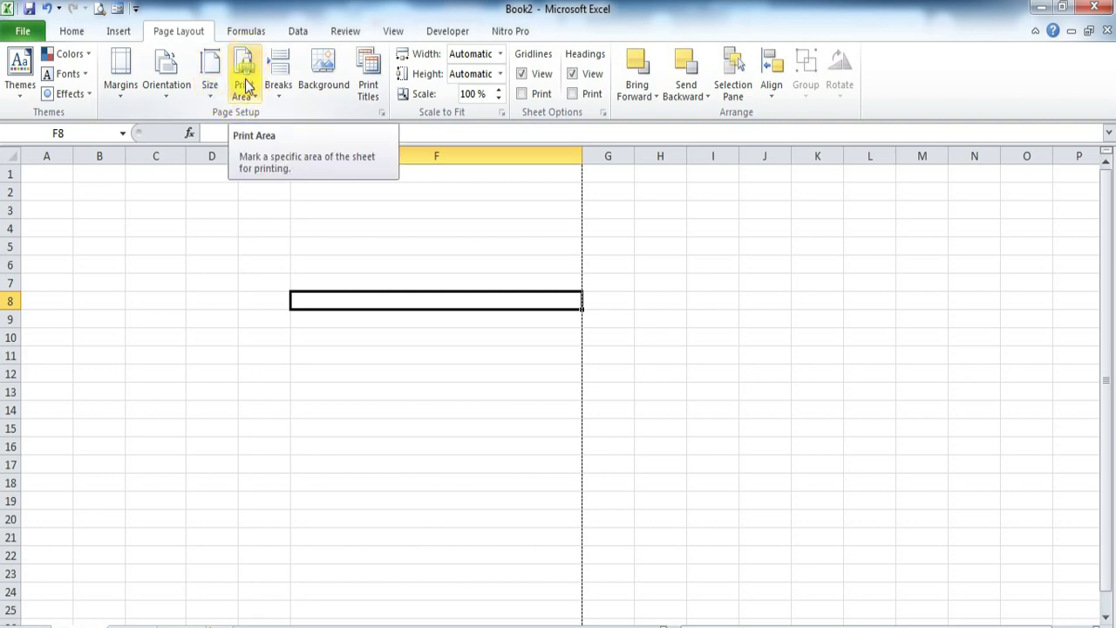
# Insert a page break above row 8 with cells A8 to F8 selected
pyautogui.click(280, 98)
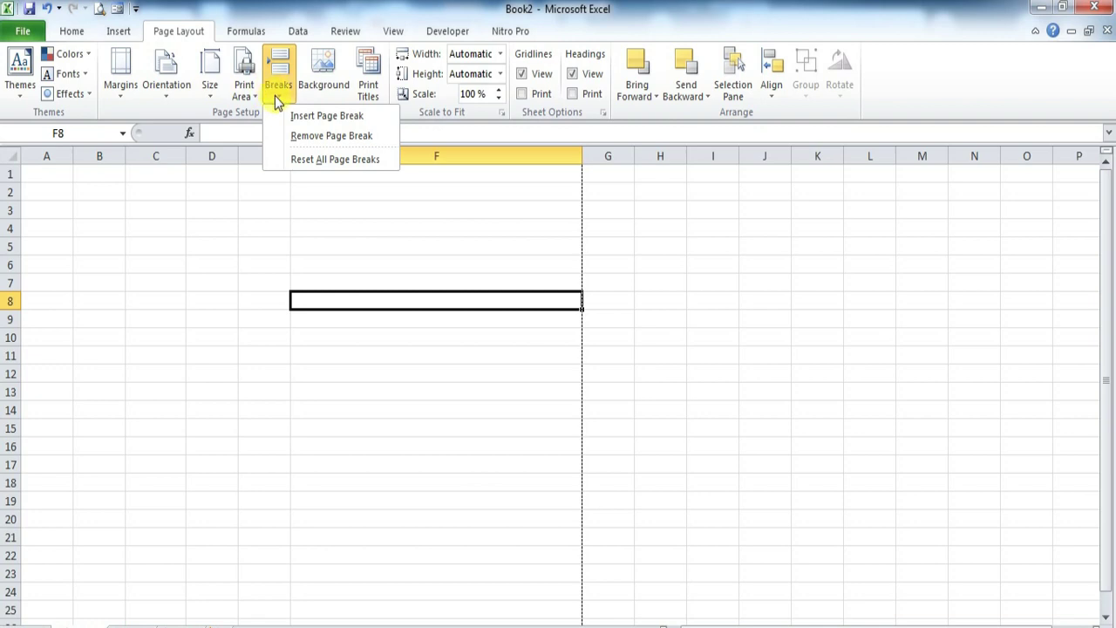
pyautogui.moveTo(50, 299); pyautogui.dragTo(422, 325)
pyautogui.click(259, 423)
pyautogui.moveTo(49, 300); pyautogui.dragTo(427, 309)
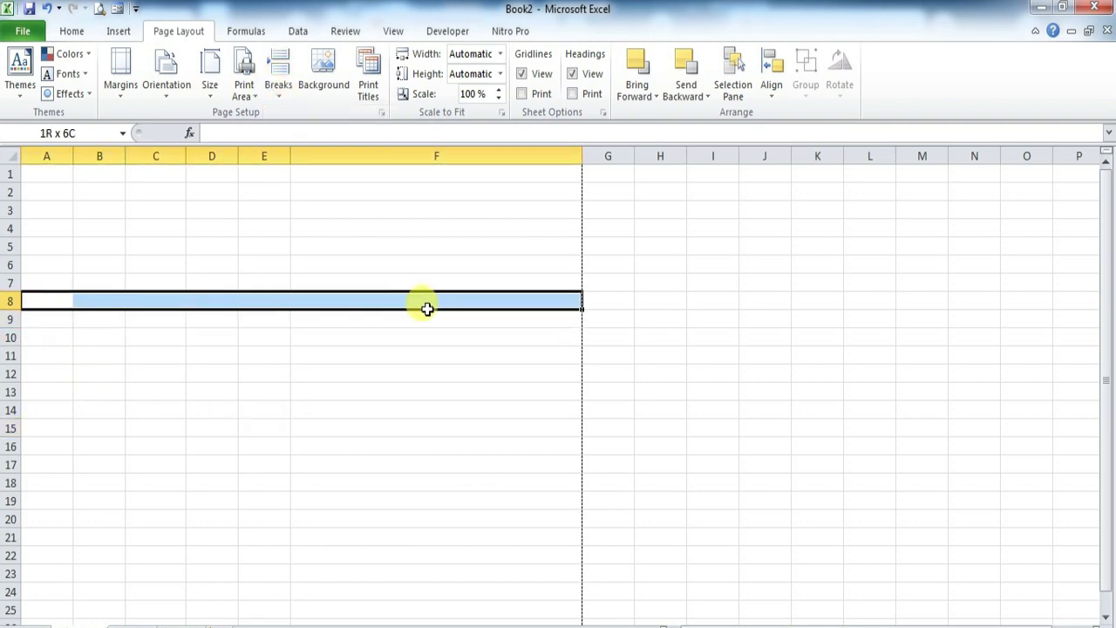
pyautogui.click(281, 98)
pyautogui.click(324, 115)
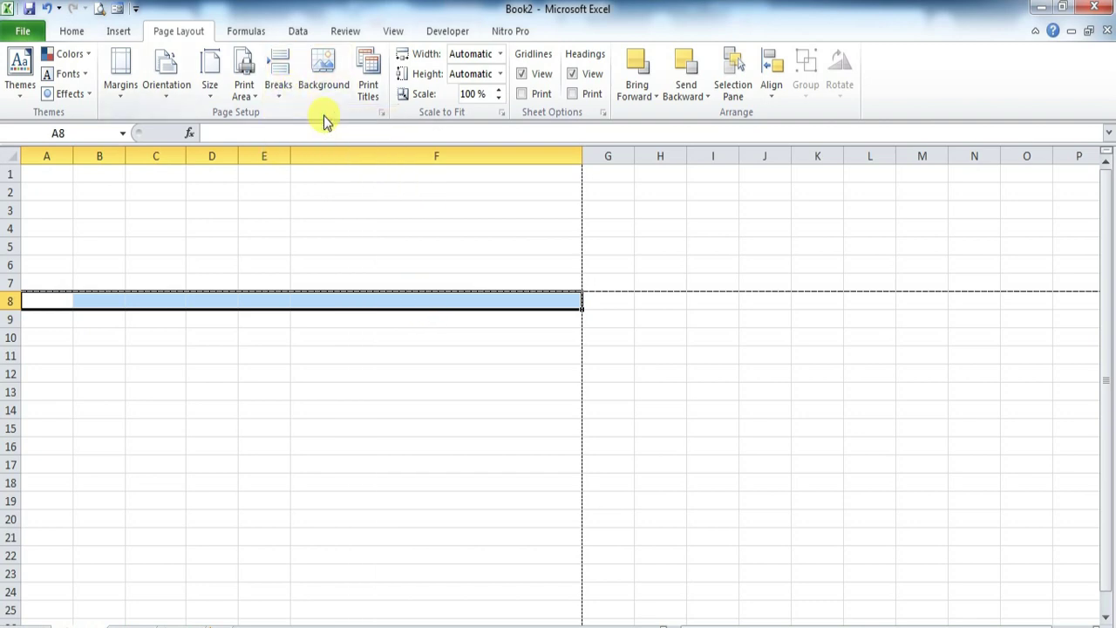
pyautogui.click(250, 305)
pyautogui.moveTo(82, 296); pyautogui.dragTo(448, 296)
pyautogui.moveTo(37, 264); pyautogui.dragTo(527, 274)
pyautogui.click(275, 323)
pyautogui.moveTo(43, 302); pyautogui.dragTo(504, 331)
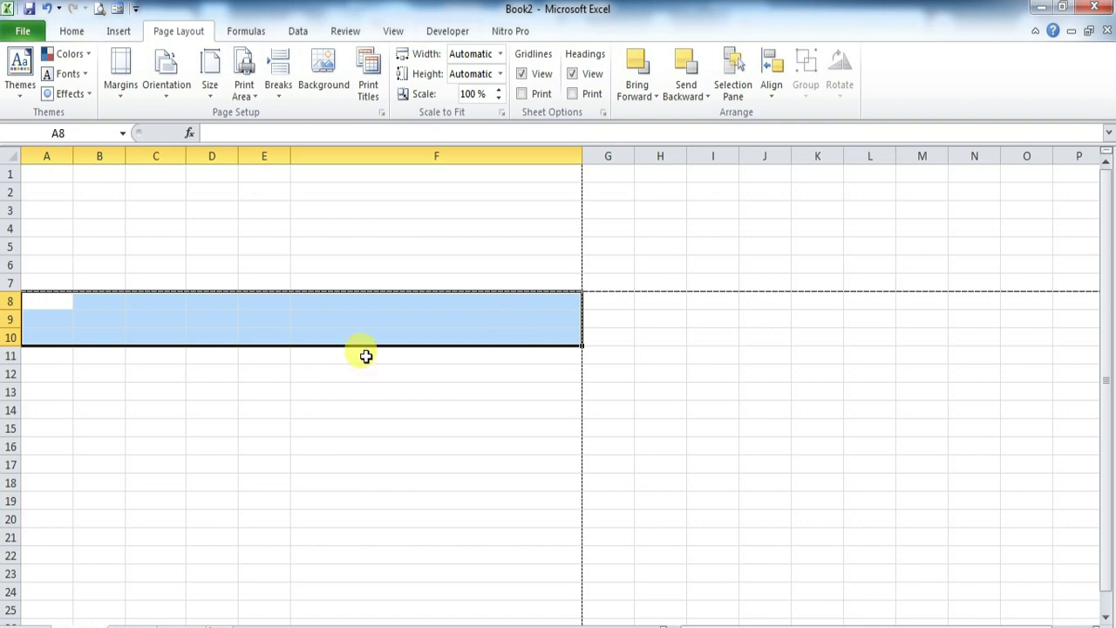
# Try to remove the page break with cell F12 selected and again with cell E7 selected
pyautogui.click(332, 371)
pyautogui.click(278, 78)
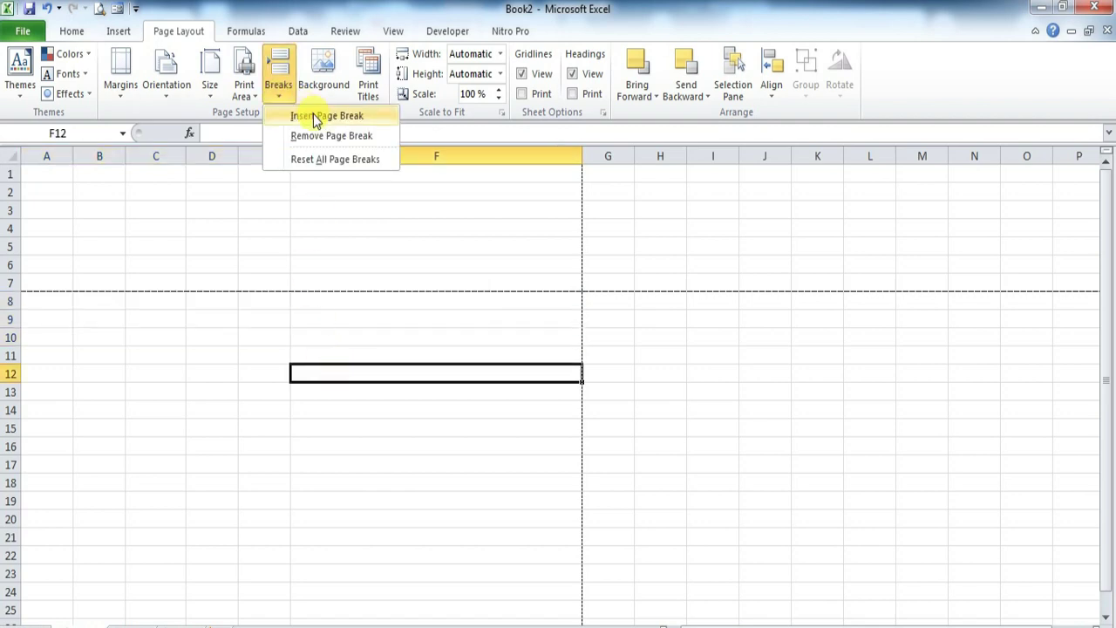
pyautogui.click(323, 136)
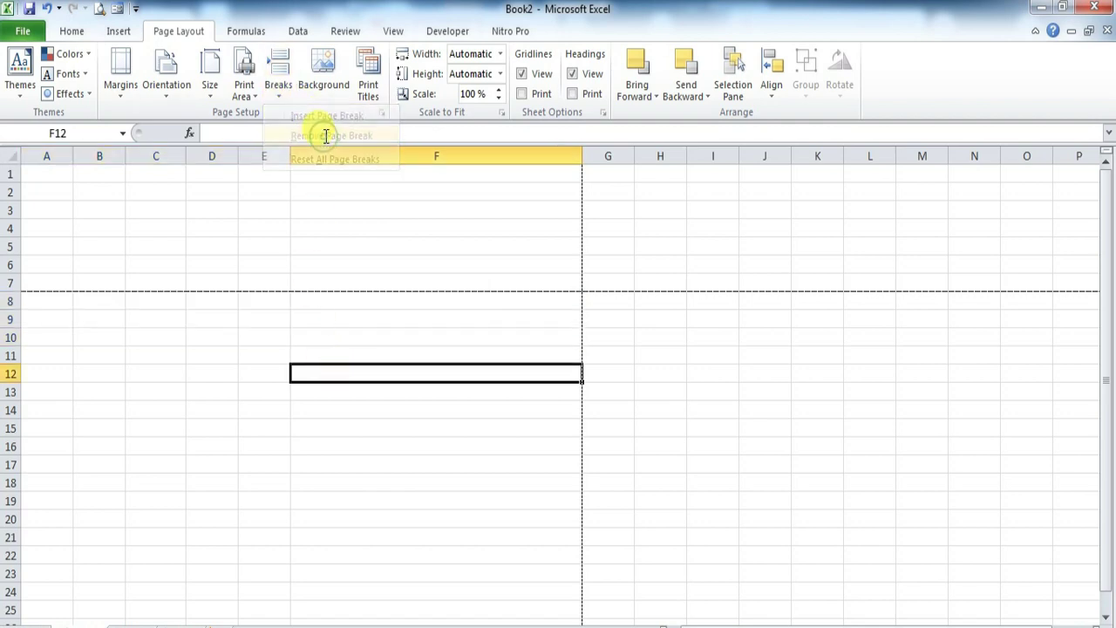
pyautogui.click(277, 282)
pyautogui.click(288, 96)
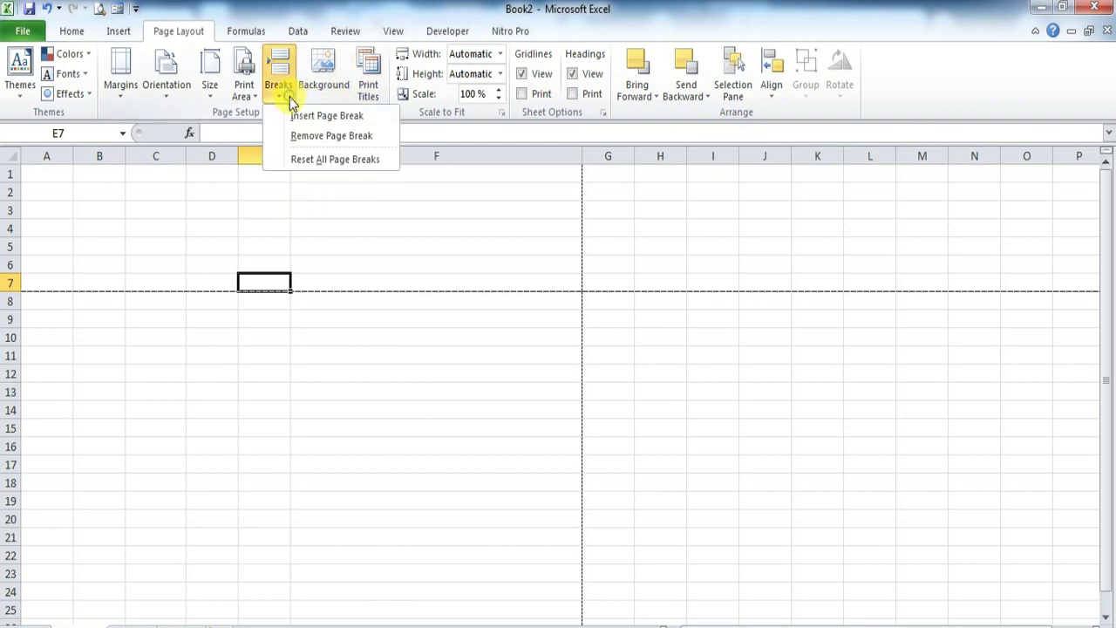
pyautogui.click(313, 137)
# Reset all page breaks on the sheet
pyautogui.click(279, 88)
pyautogui.click(337, 159)
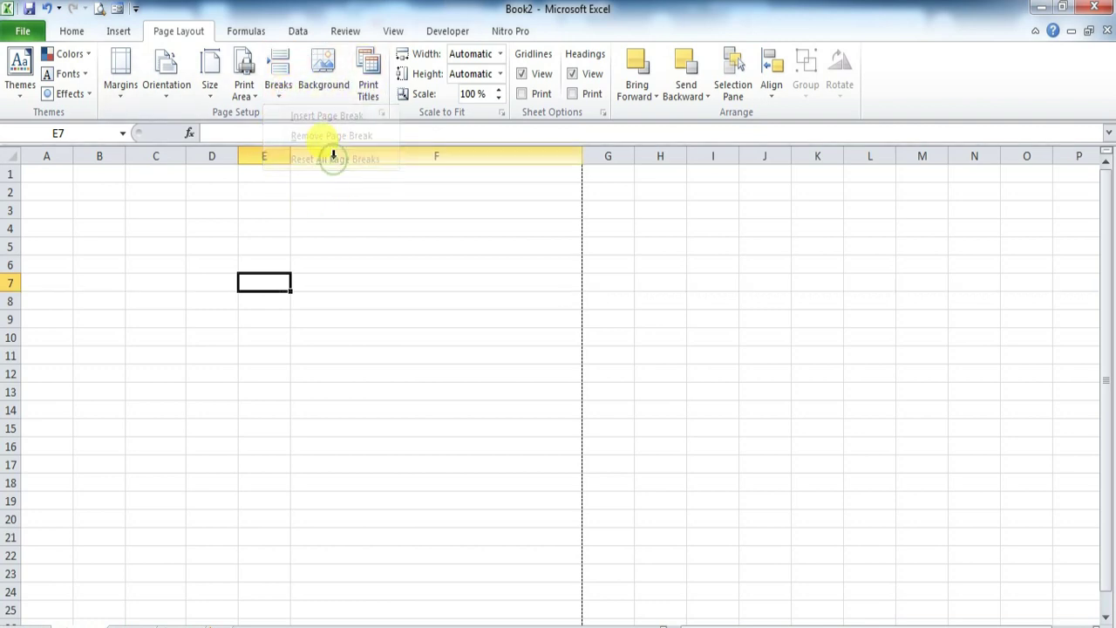
pyautogui.click(259, 262)
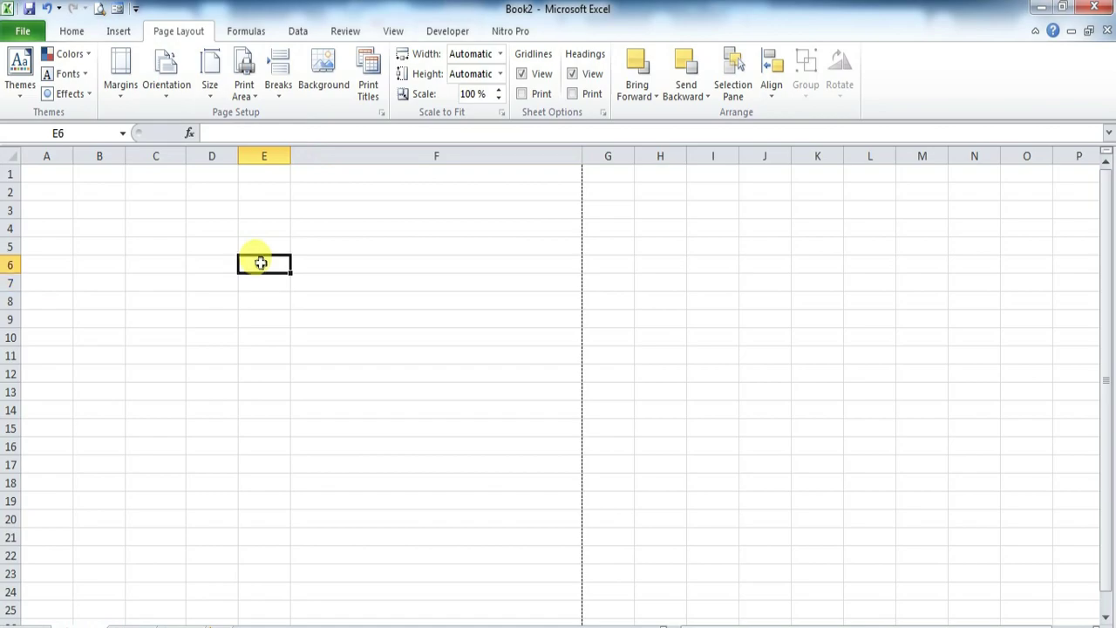
# Add the Chrysanthemum picture from Sample Pictures as the sheet background and look it over across the rows
pyautogui.click(321, 63)
pyautogui.doubleClick(292, 161)
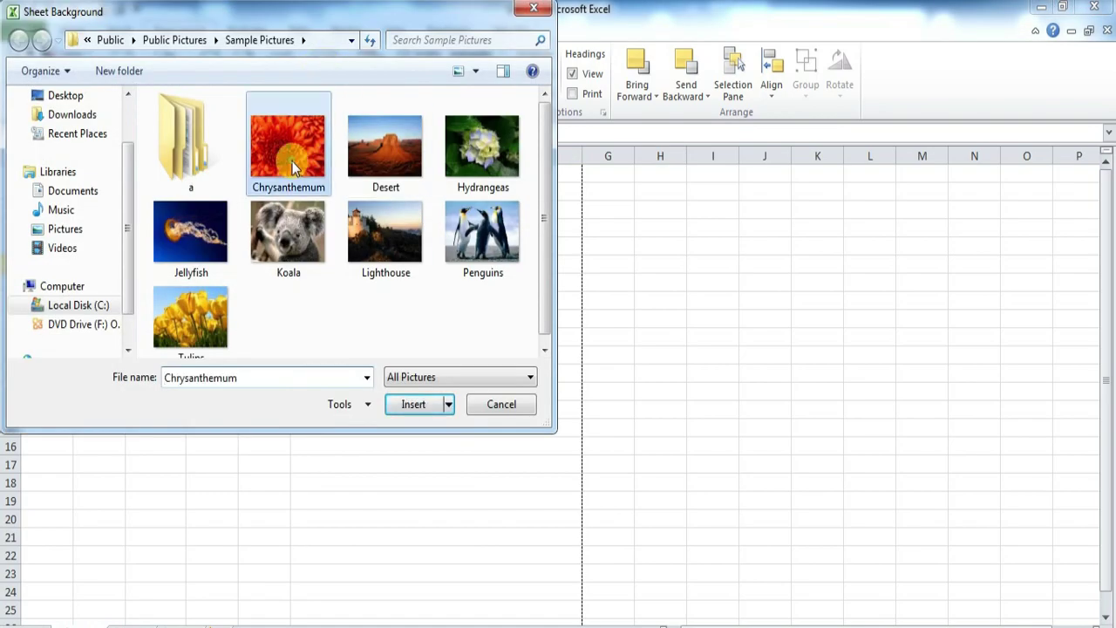
pyautogui.scroll(5, 367, 234)
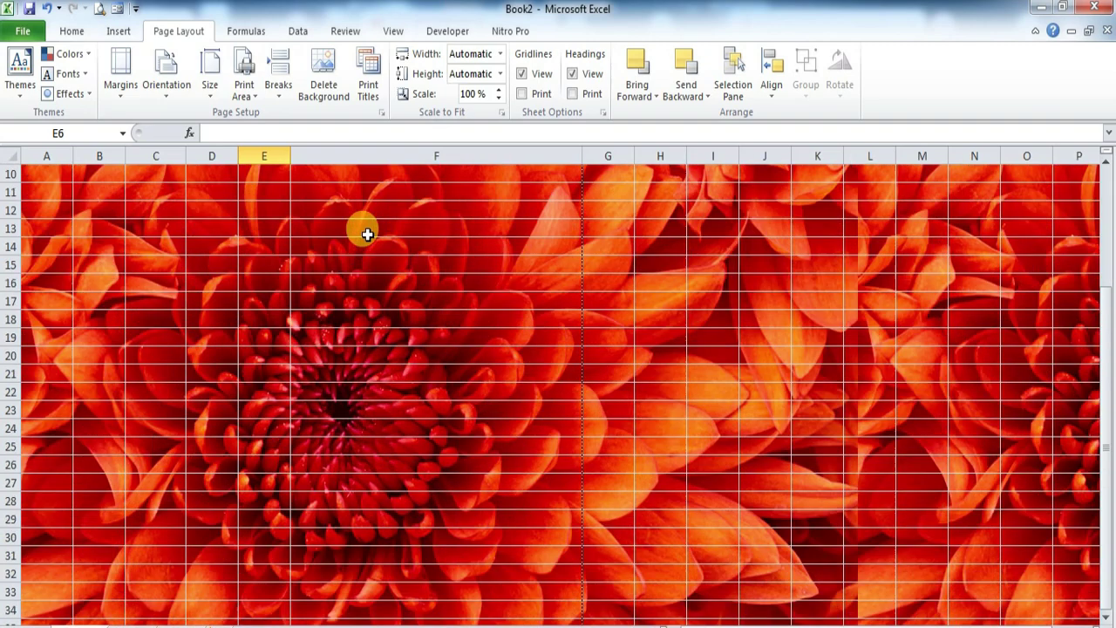
pyautogui.scroll(-5, 367, 234)
pyautogui.scroll(5, 371, 240)
pyautogui.click(398, 245)
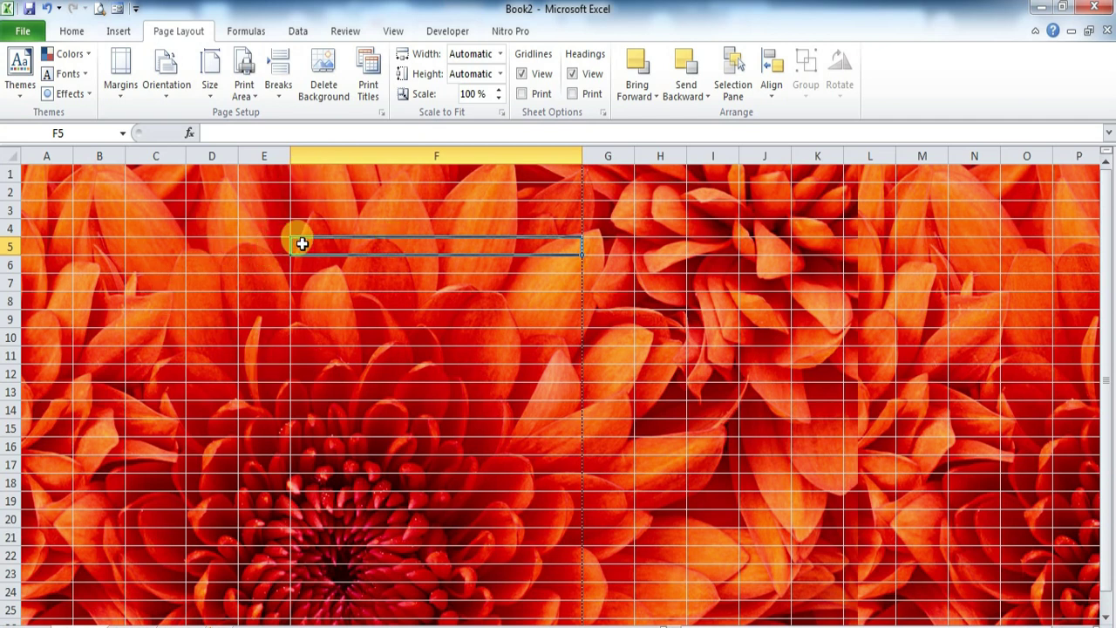
pyautogui.click(271, 245)
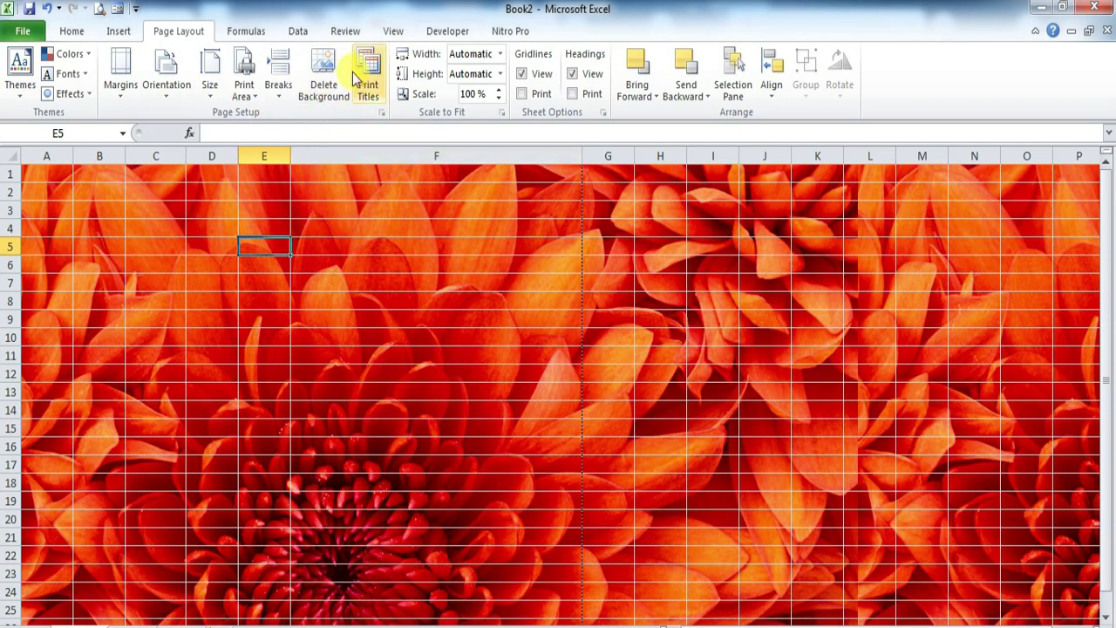
# Replace the Chrysanthemum sheet background with the Jellyfish picture from Sample Pictures
pyautogui.click(328, 77)
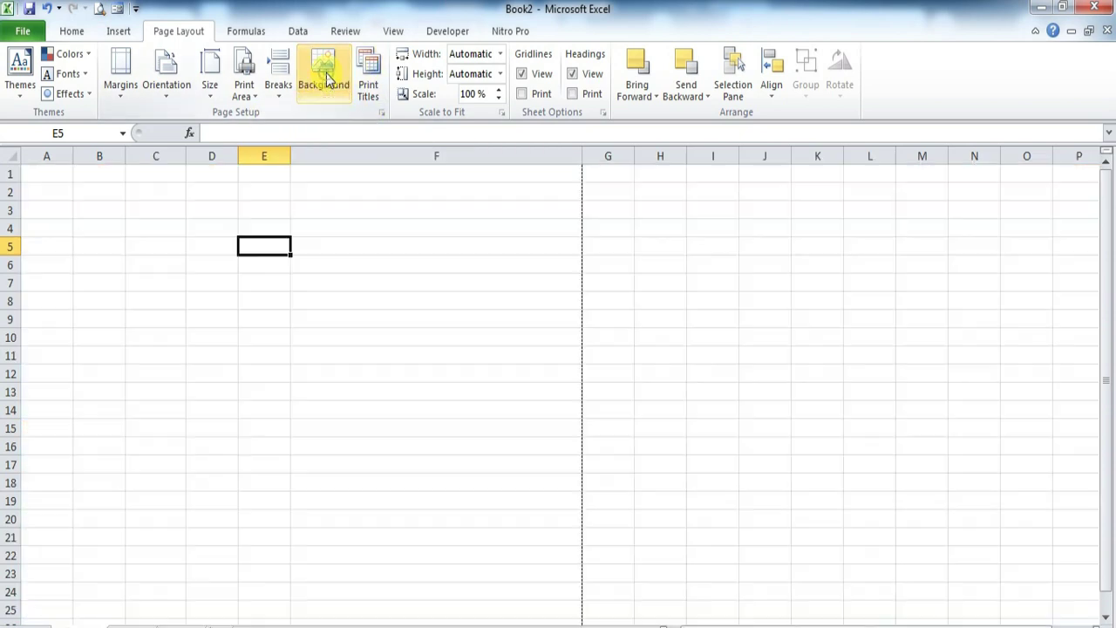
pyautogui.click(325, 94)
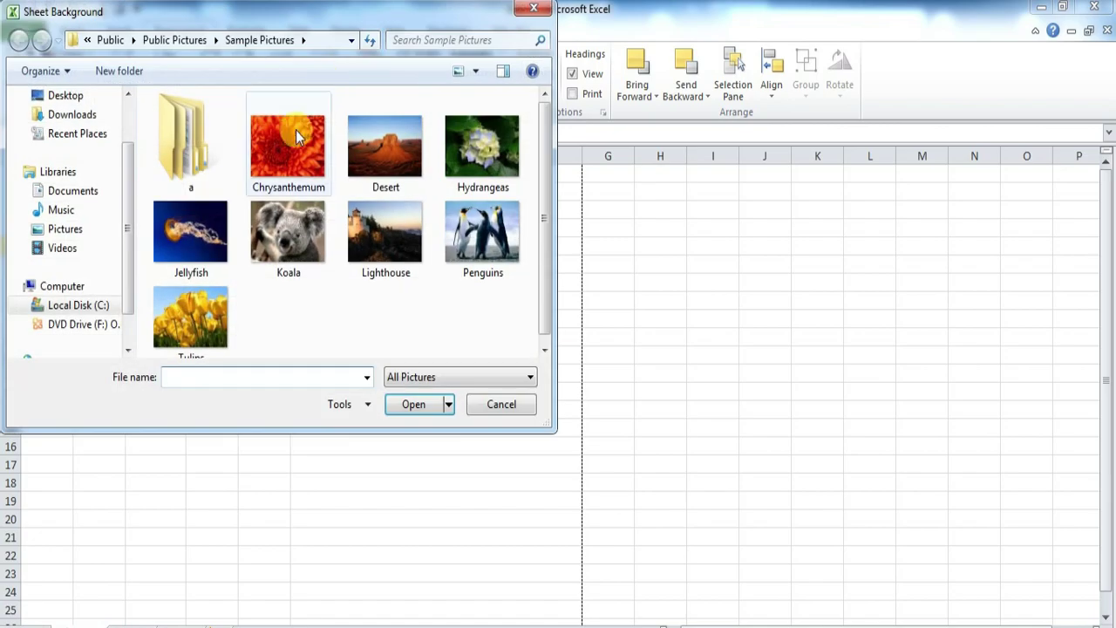
pyautogui.doubleClick(191, 228)
pyautogui.click(429, 293)
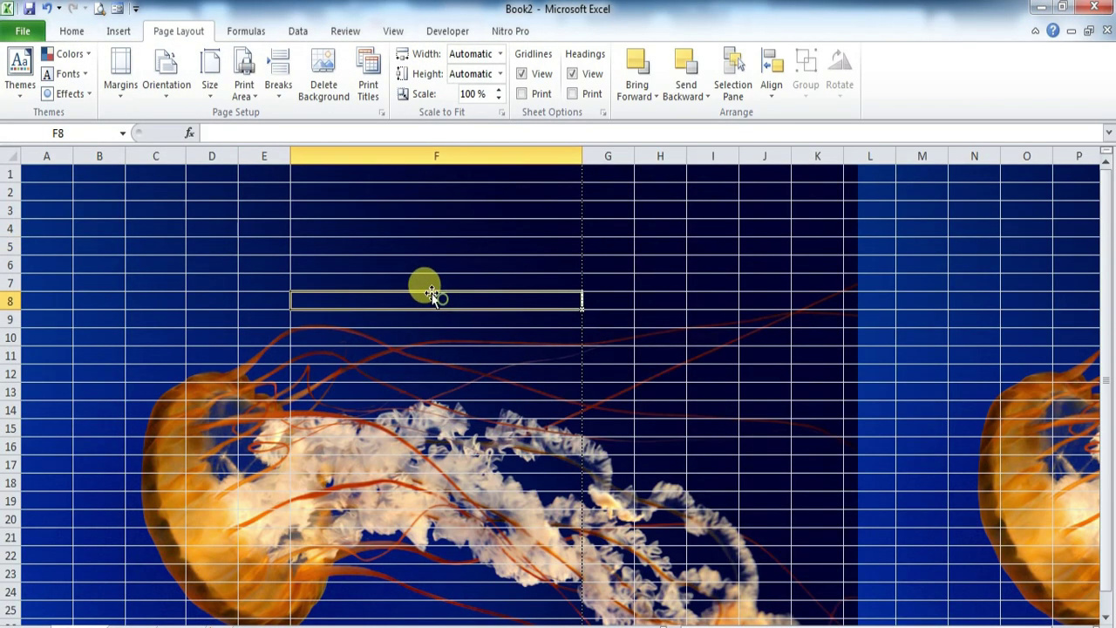
# Examine how the Jellyfish background covers the cells across the sheet's rows
pyautogui.scroll(-5, 422, 321)
pyautogui.scroll(-3, 422, 321)
pyautogui.scroll(8, 396, 373)
pyautogui.click(356, 337)
pyautogui.click(327, 281)
pyautogui.click(261, 289)
pyautogui.scroll(-5, 567, 303)
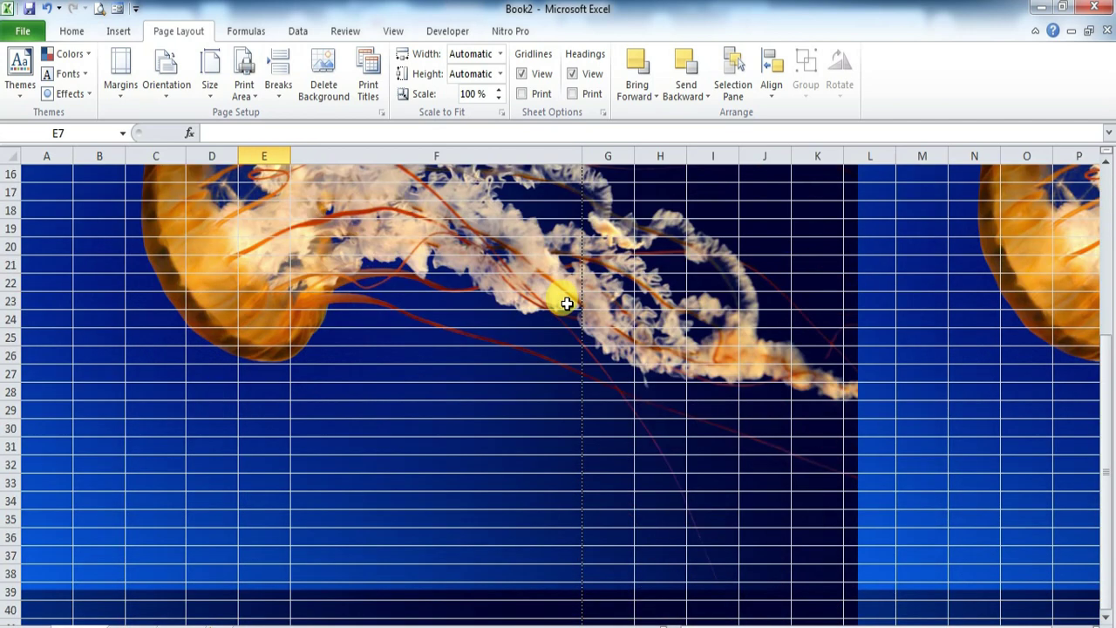
pyautogui.scroll(4, 566, 303)
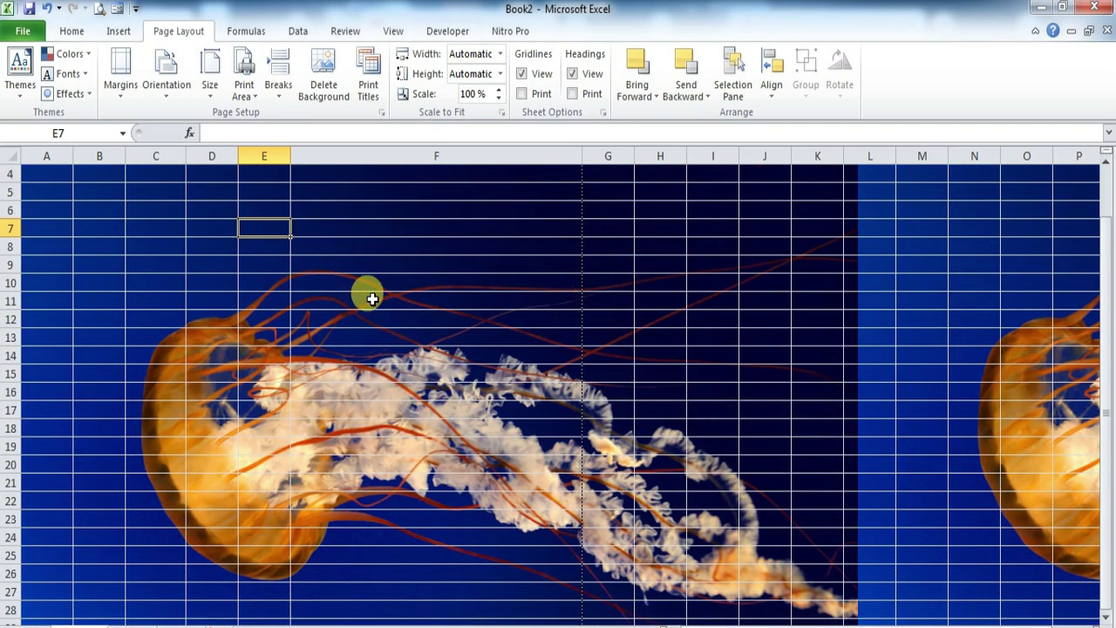
pyautogui.click(315, 341)
pyautogui.scroll(-3, 315, 340)
# Enter the test text DFGDG in cell E21 over the Jellyfish background and clear it
pyautogui.click(272, 319)
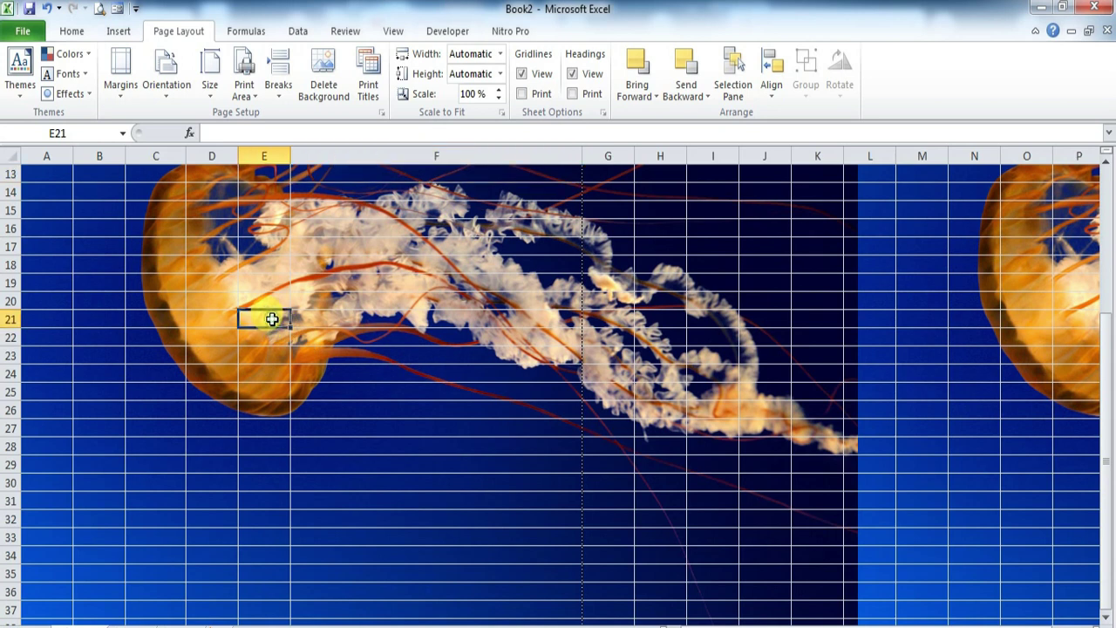
pyautogui.write('DFGDG')
pyautogui.press('Return')
pyautogui.click(281, 319)
pyautogui.moveTo(287, 341); pyautogui.dragTo(279, 317)
pyautogui.click(359, 337)
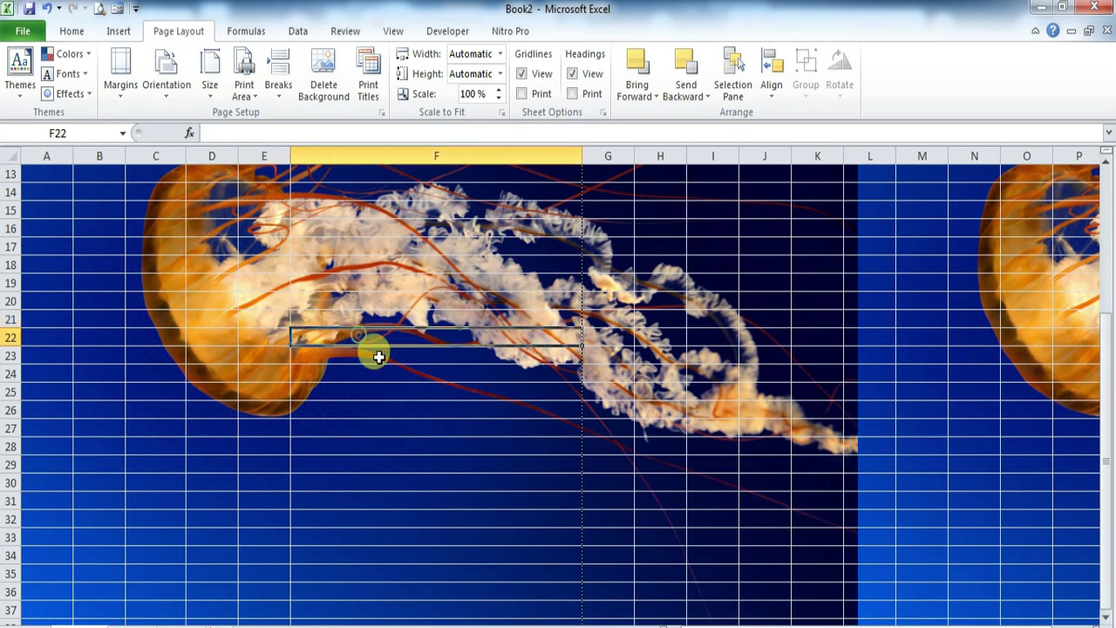
# Delete the Jellyfish background and set the Penguins picture from Sample Pictures as the sheet background
pyautogui.scroll(4, 375, 366)
pyautogui.click(377, 336)
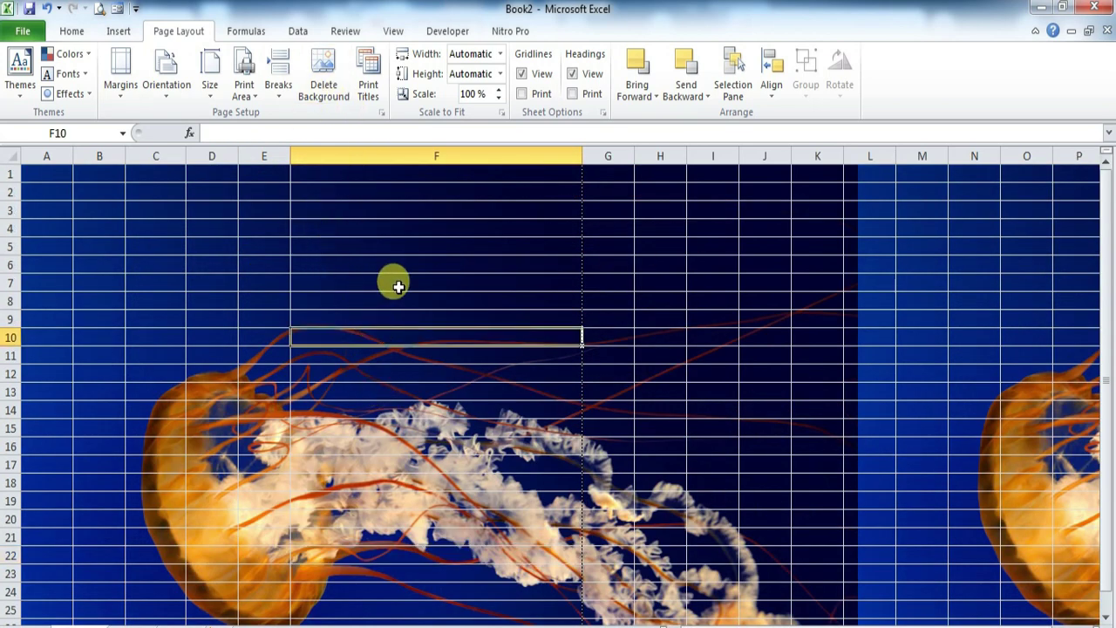
pyautogui.click(316, 91)
pyautogui.click(392, 211)
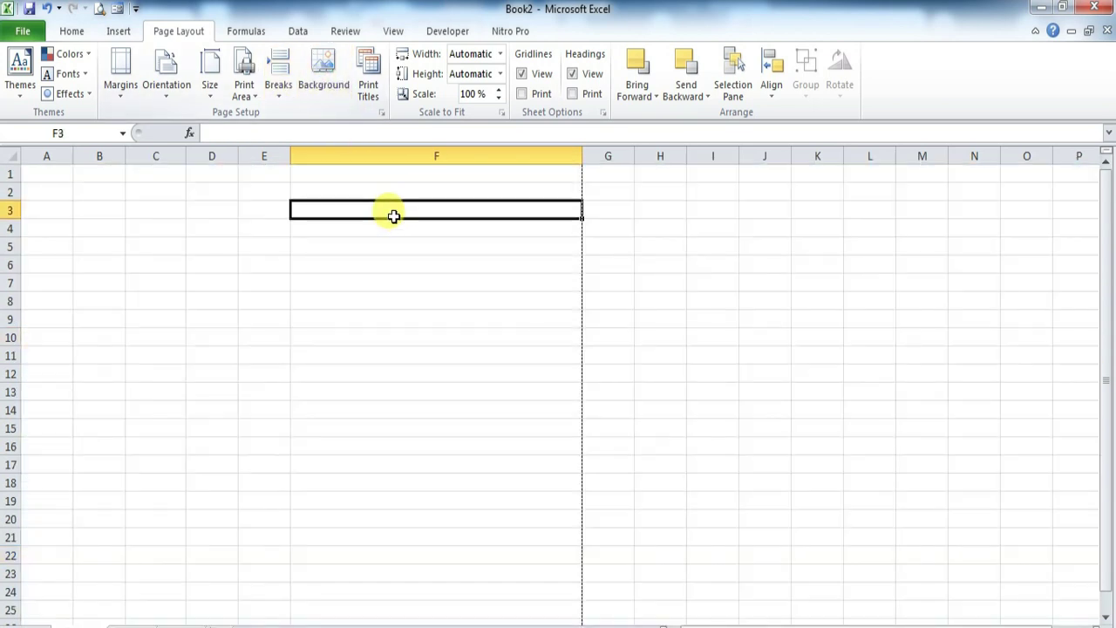
pyautogui.click(324, 72)
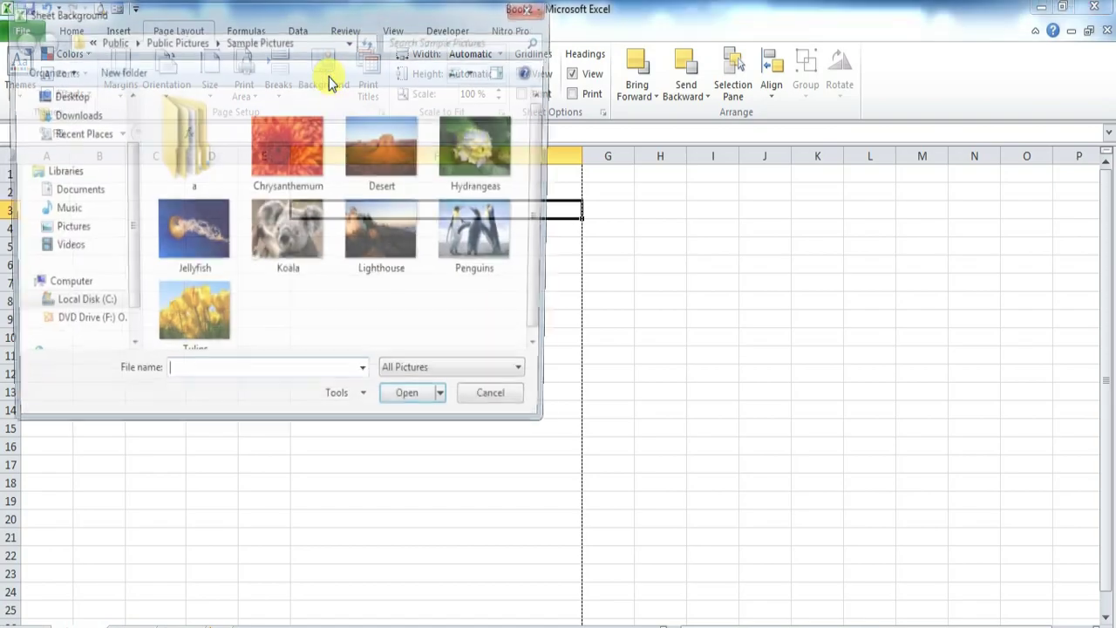
pyautogui.click(476, 231)
pyautogui.doubleClick(476, 231)
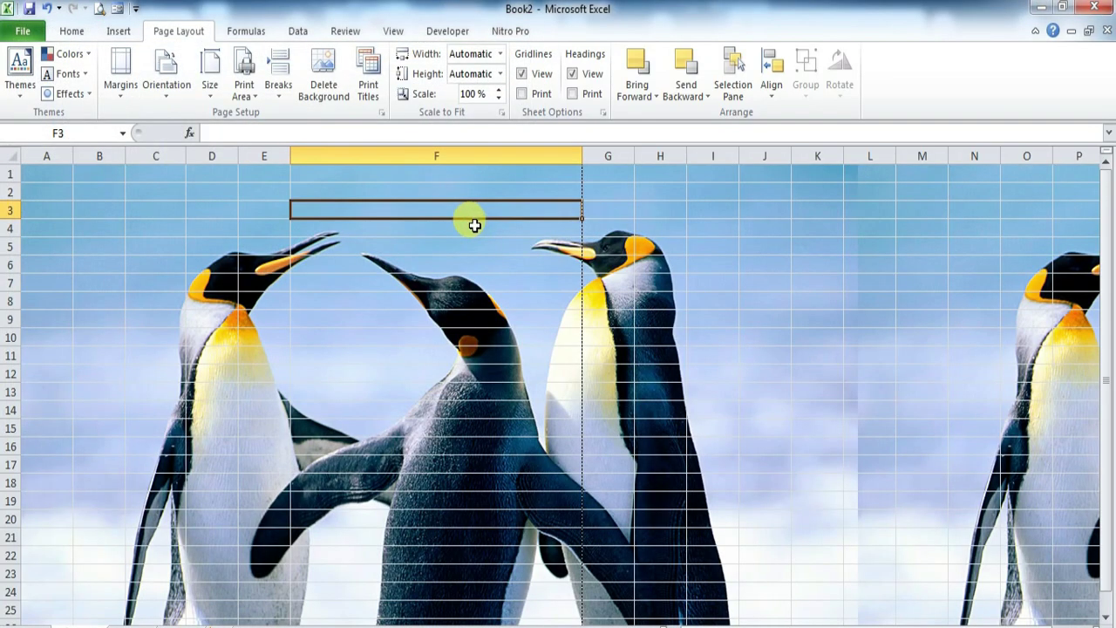
# Look over the Penguins background across the rows and delete it from the sheet
pyautogui.scroll(-20, 475, 225)
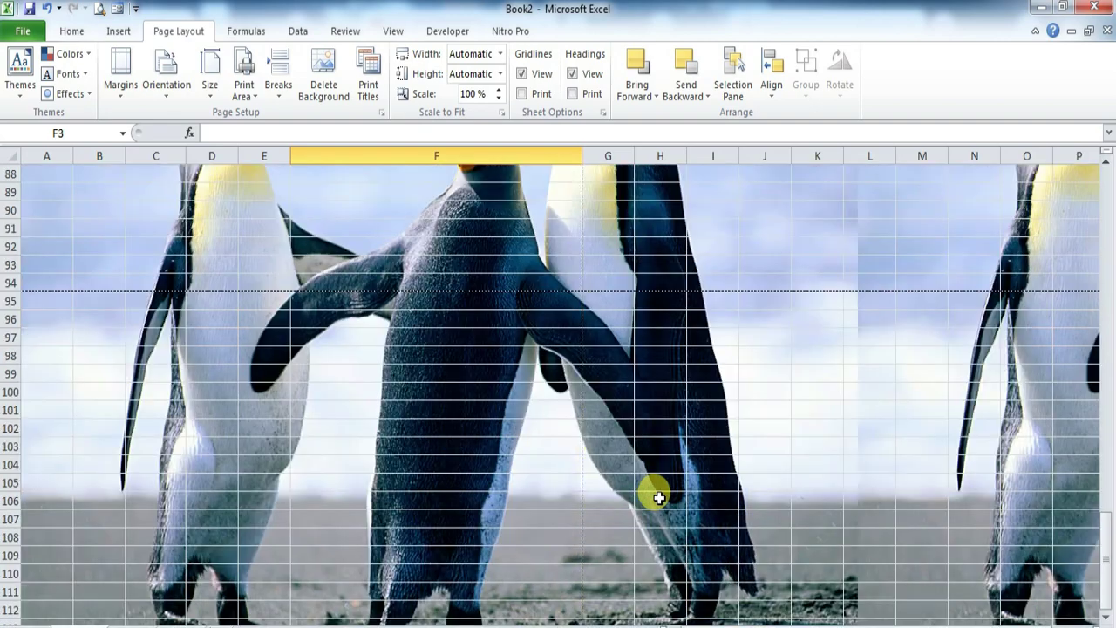
pyautogui.scroll(6, 659, 498)
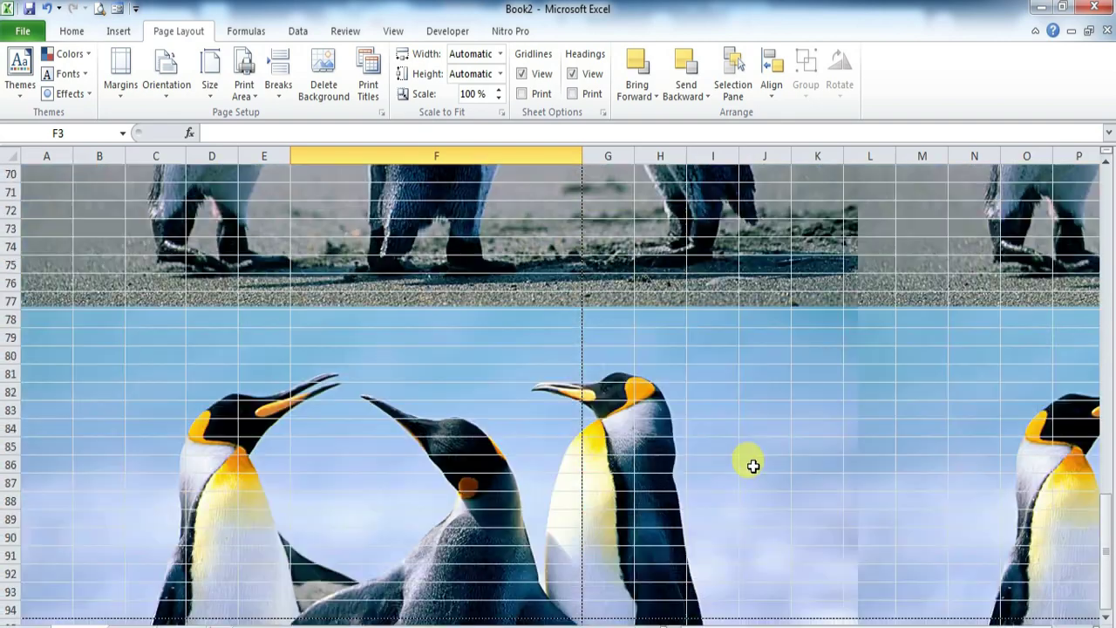
pyautogui.scroll(20, 749, 465)
pyautogui.click(457, 296)
pyautogui.click(462, 283)
pyautogui.click(92, 187)
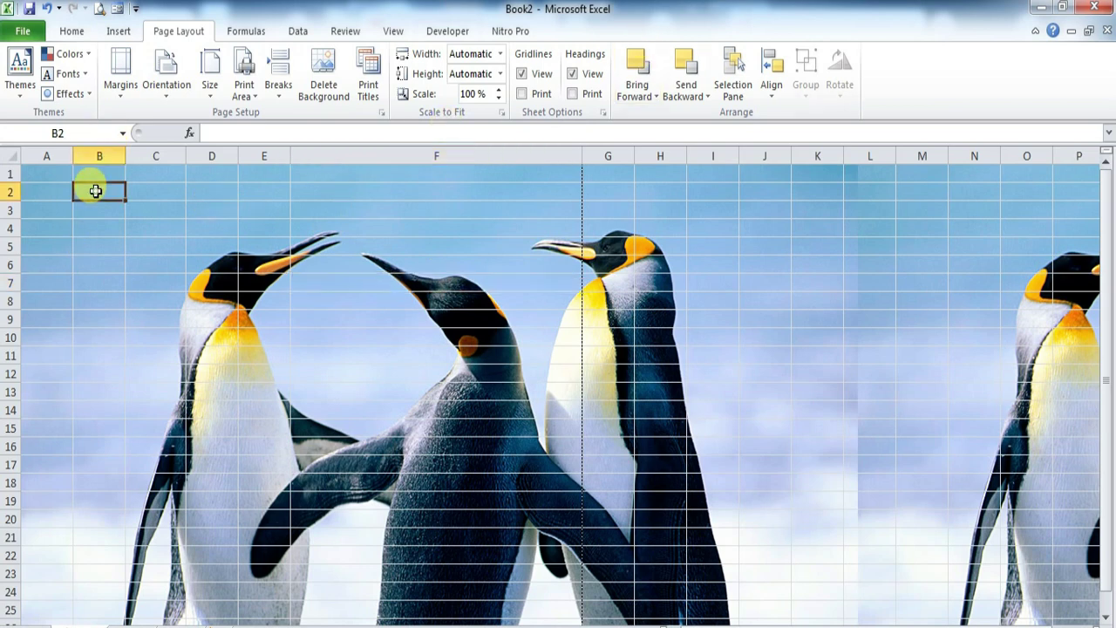
pyautogui.click(323, 87)
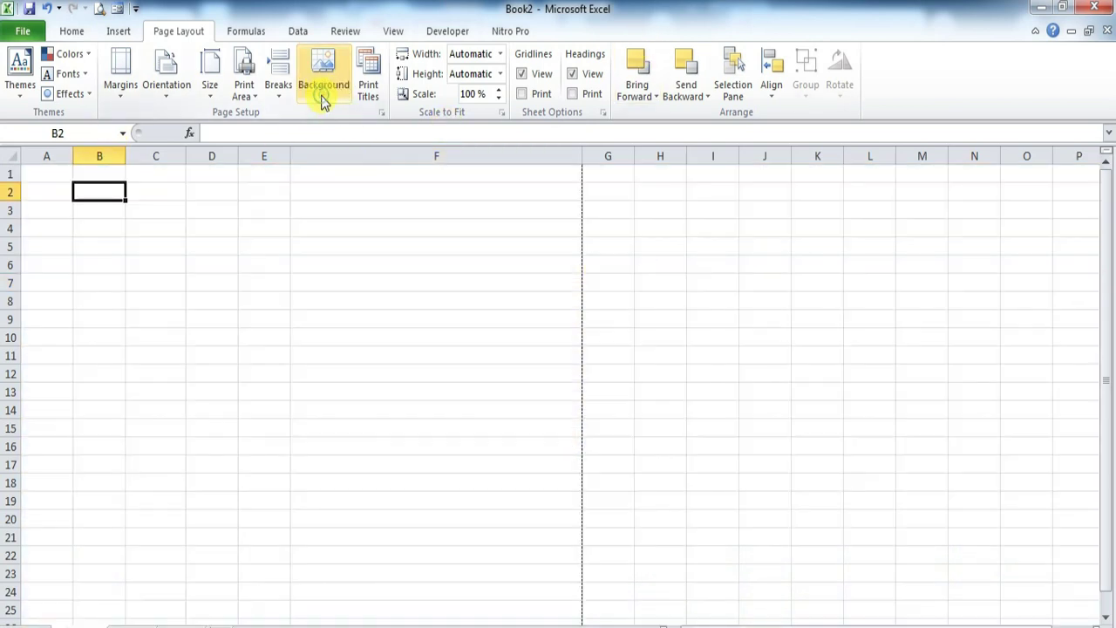
# Review the print titles, header/footer, margin and page settings in Page Setup, and close it without changes
pyautogui.click(370, 78)
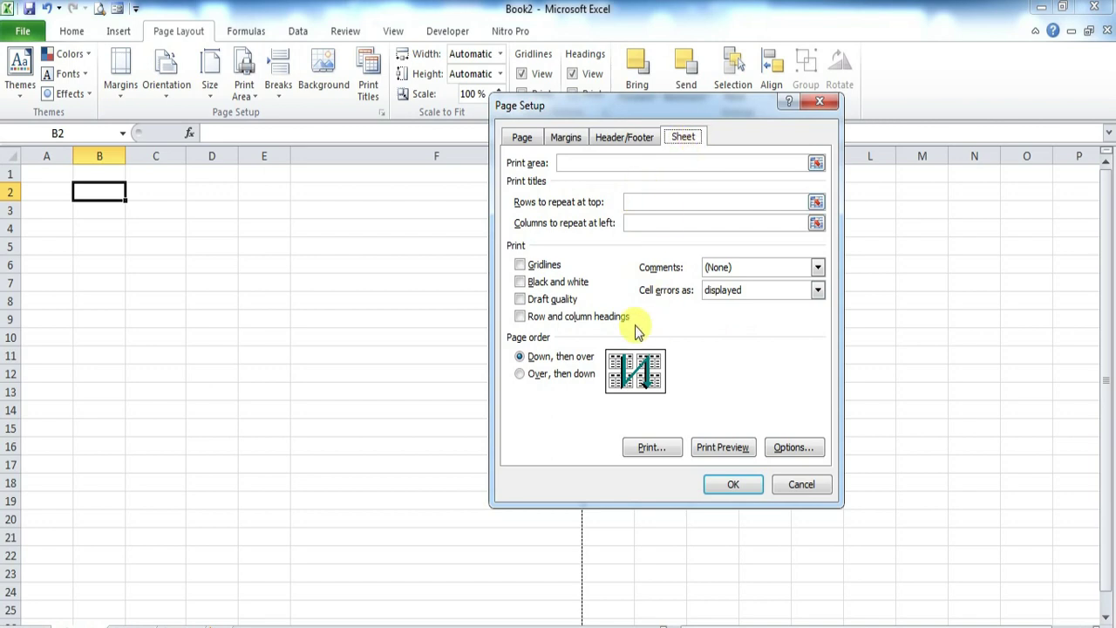
pyautogui.click(620, 143)
pyautogui.click(566, 140)
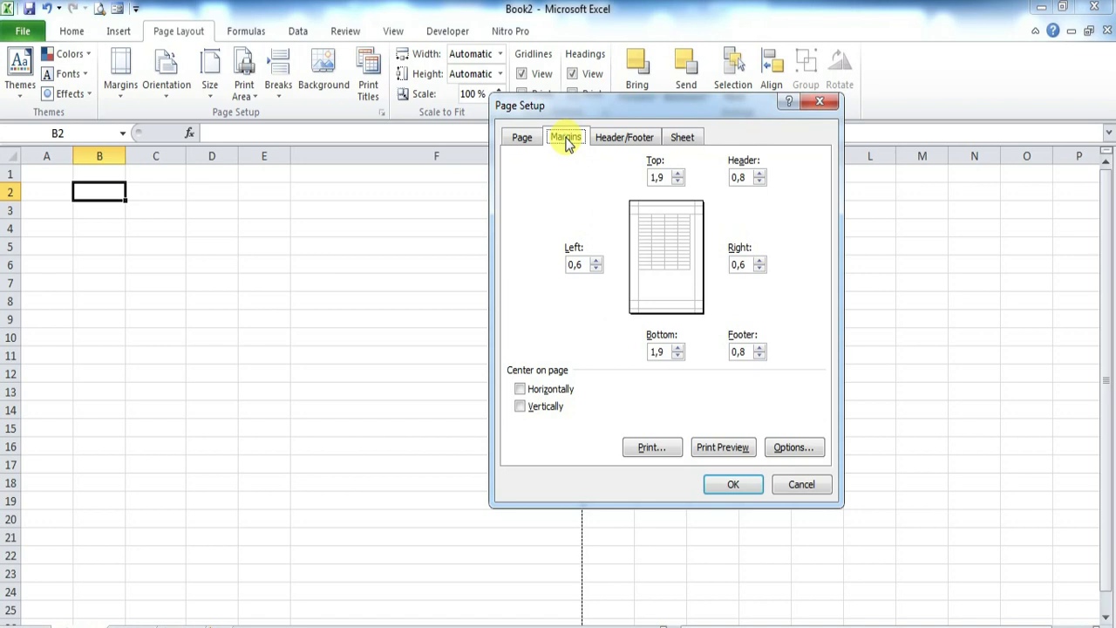
pyautogui.click(676, 138)
pyautogui.click(527, 137)
pyautogui.click(656, 140)
pyautogui.click(682, 138)
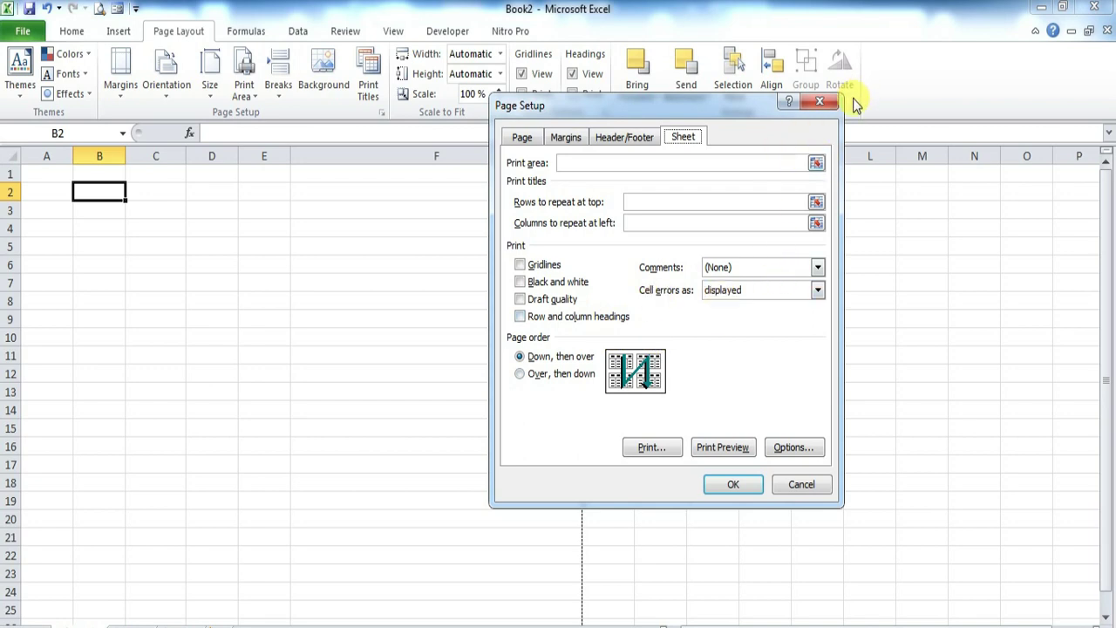
pyautogui.click(823, 104)
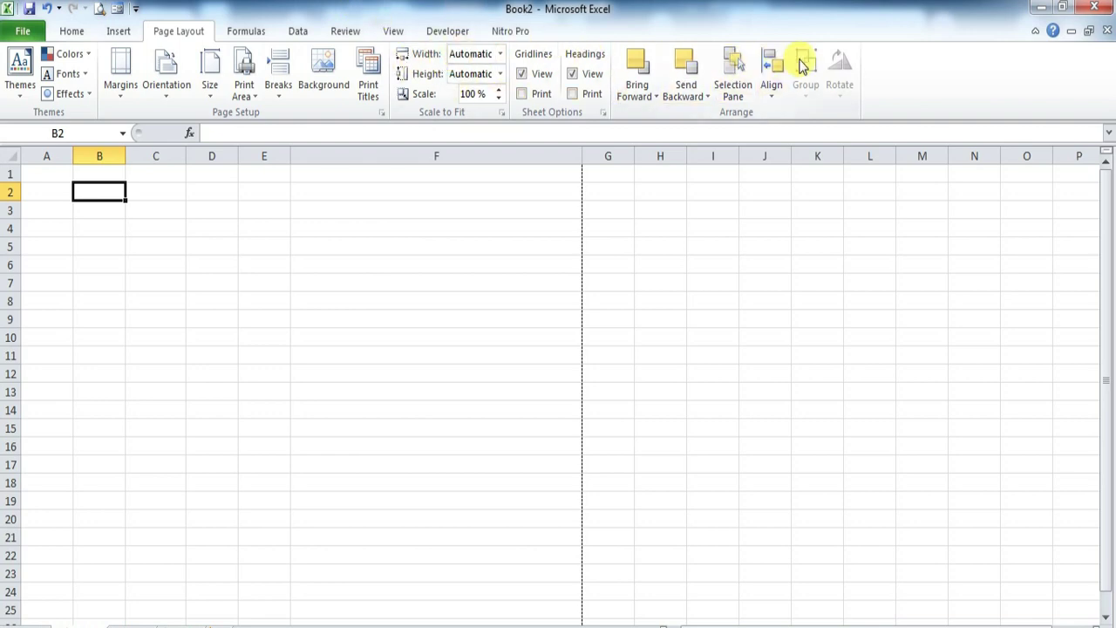
# Review the AutoSum functions and the description of IF among the additional functions, without inserting anything
pyautogui.click(249, 31)
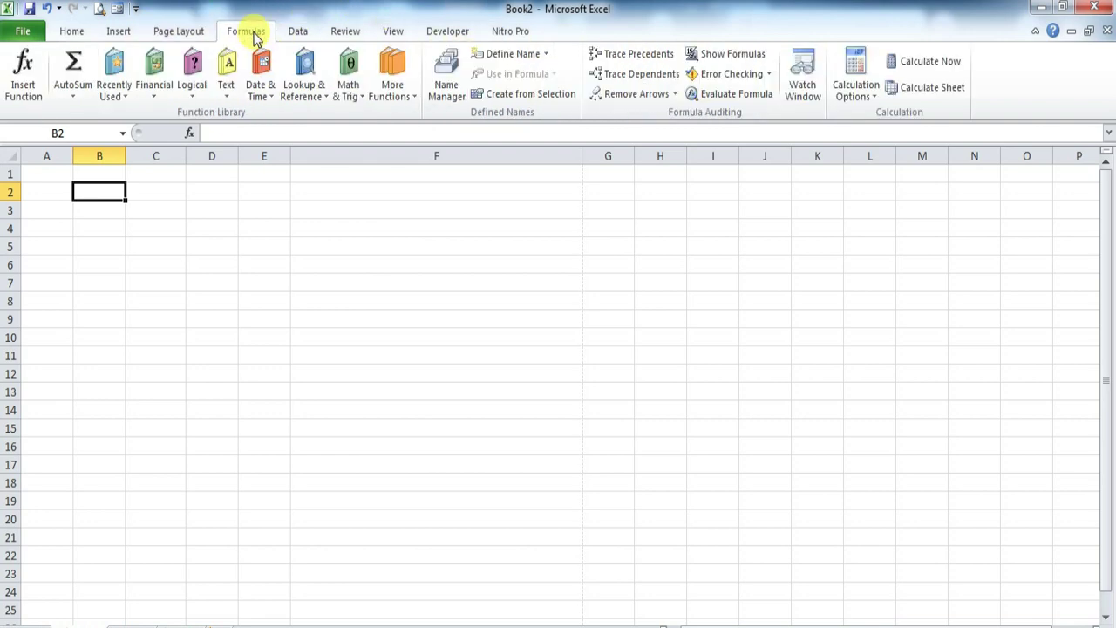
pyautogui.click(73, 95)
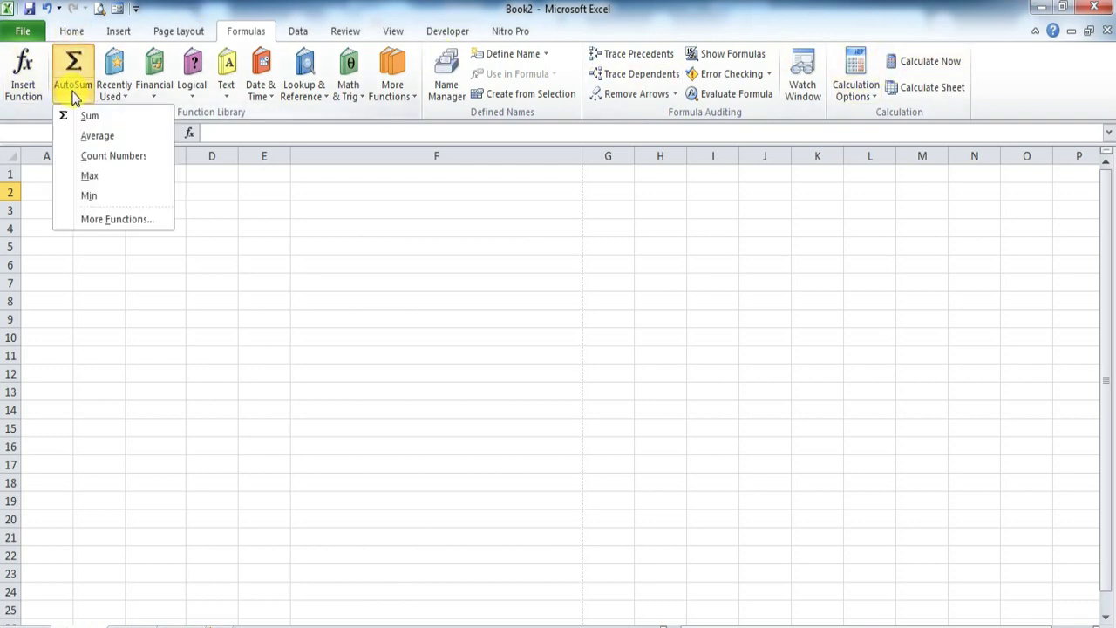
pyautogui.click(94, 221)
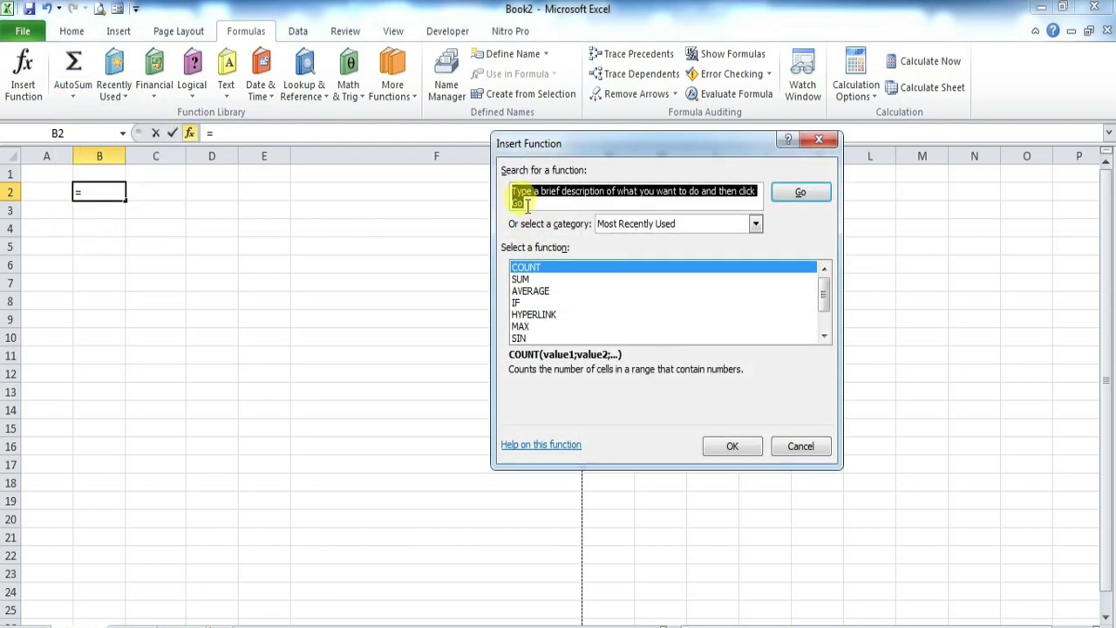
pyautogui.click(555, 303)
pyautogui.scroll(-1, 553, 291)
pyautogui.scroll(1, 557, 296)
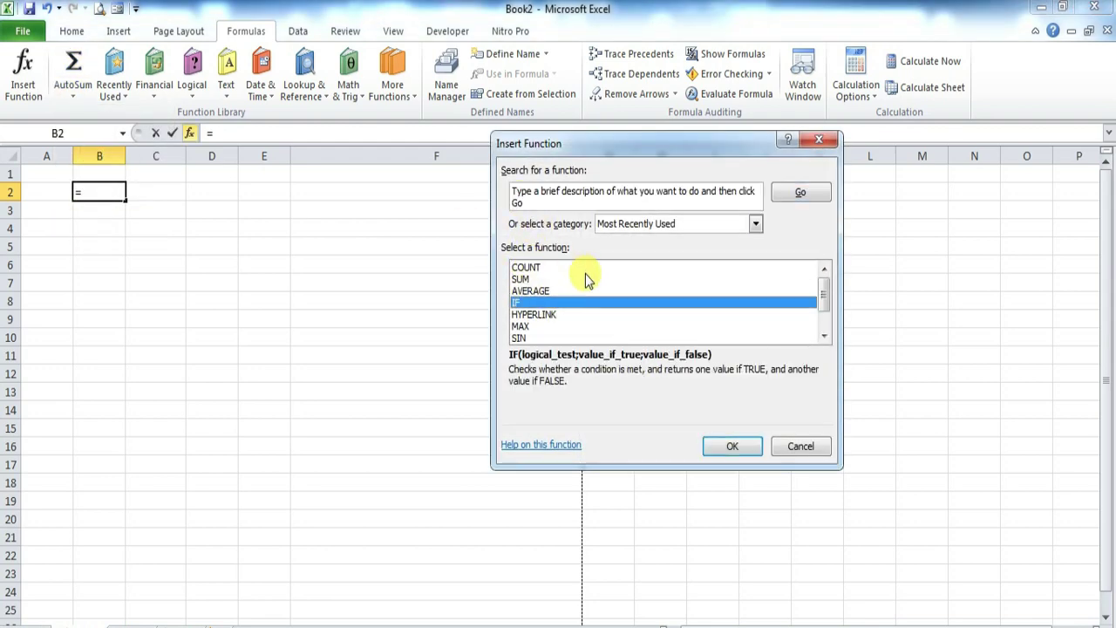
pyautogui.click(820, 139)
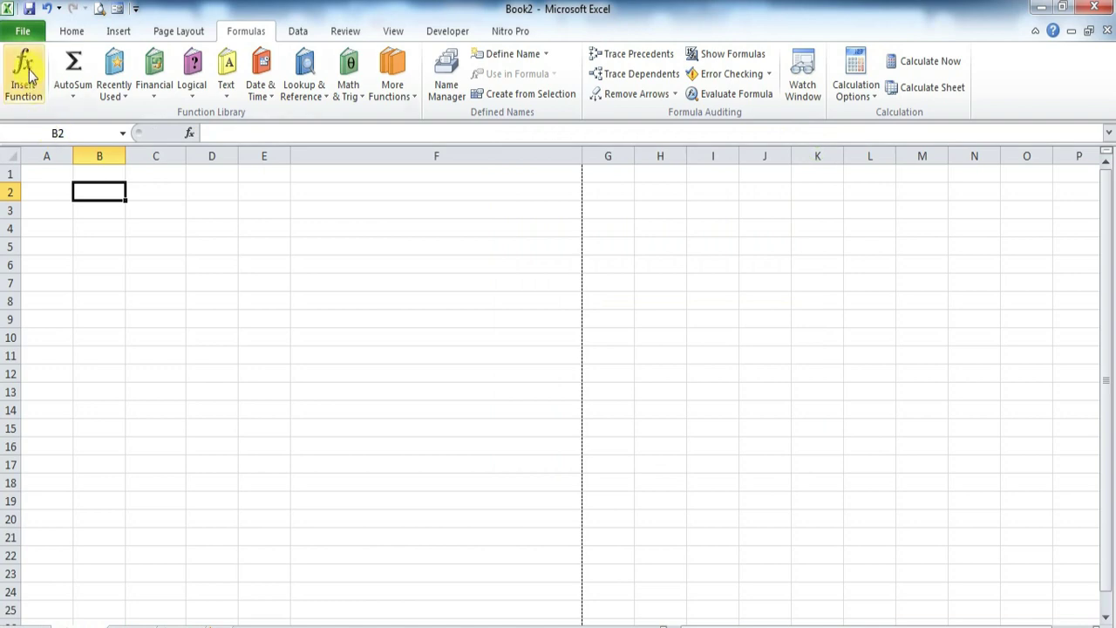
# Review the descriptions of SUM, MAX, IF, AVERAGE and COUNT in Insert Function, and close it without inserting one
pyautogui.click(23, 74)
pyautogui.click(523, 279)
pyautogui.scroll(-1, 527, 357)
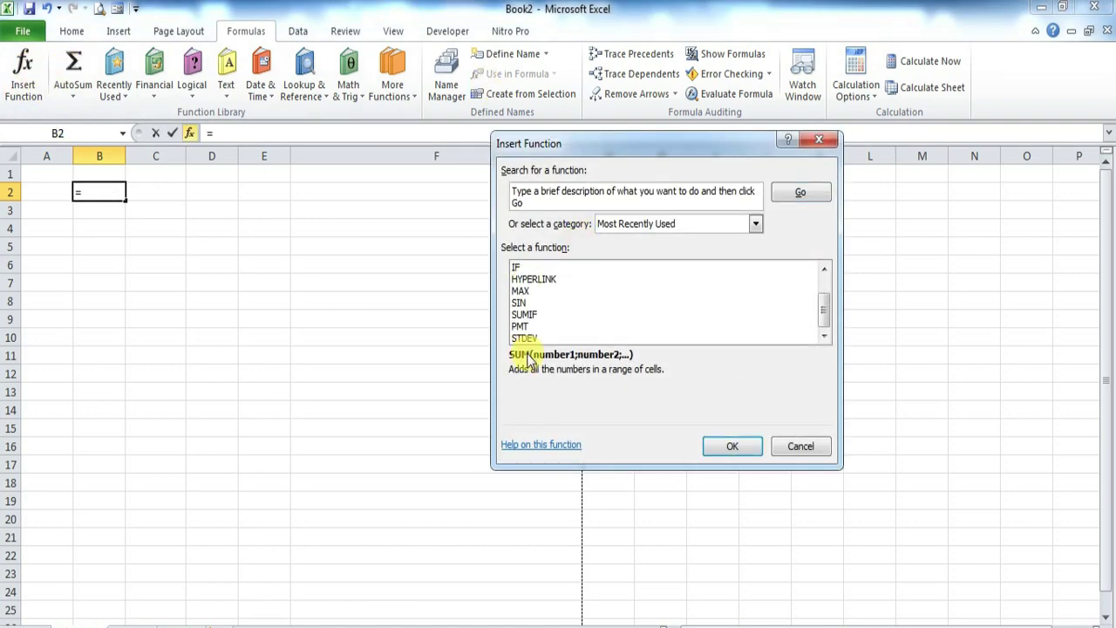
pyautogui.scroll(1, 527, 357)
pyautogui.click(523, 328)
pyautogui.click(523, 302)
pyautogui.click(528, 290)
pyautogui.click(526, 266)
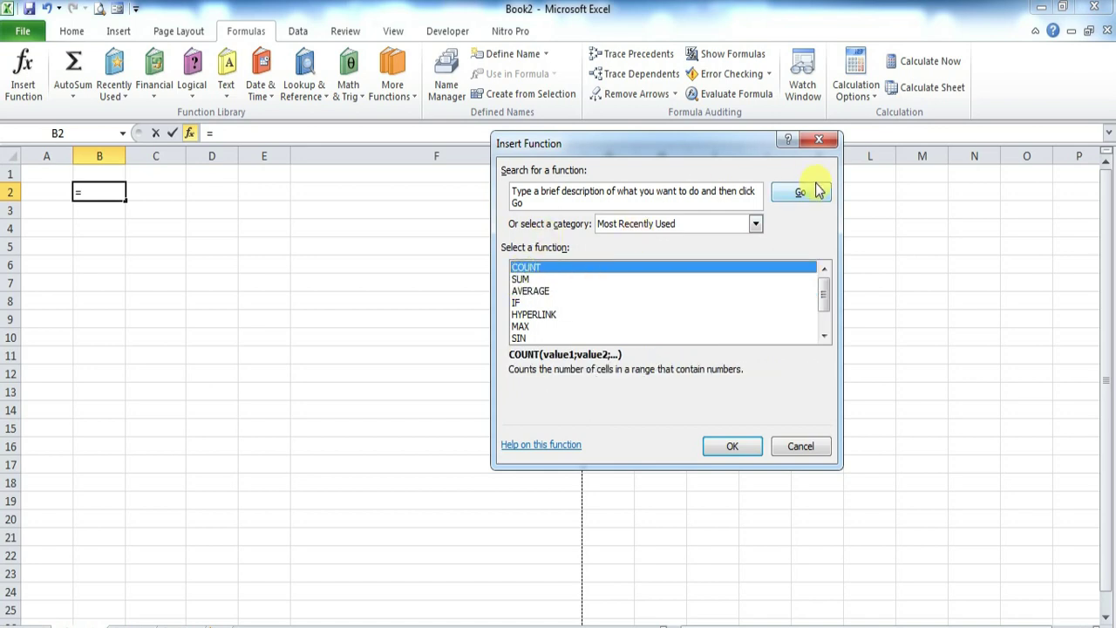
pyautogui.click(819, 140)
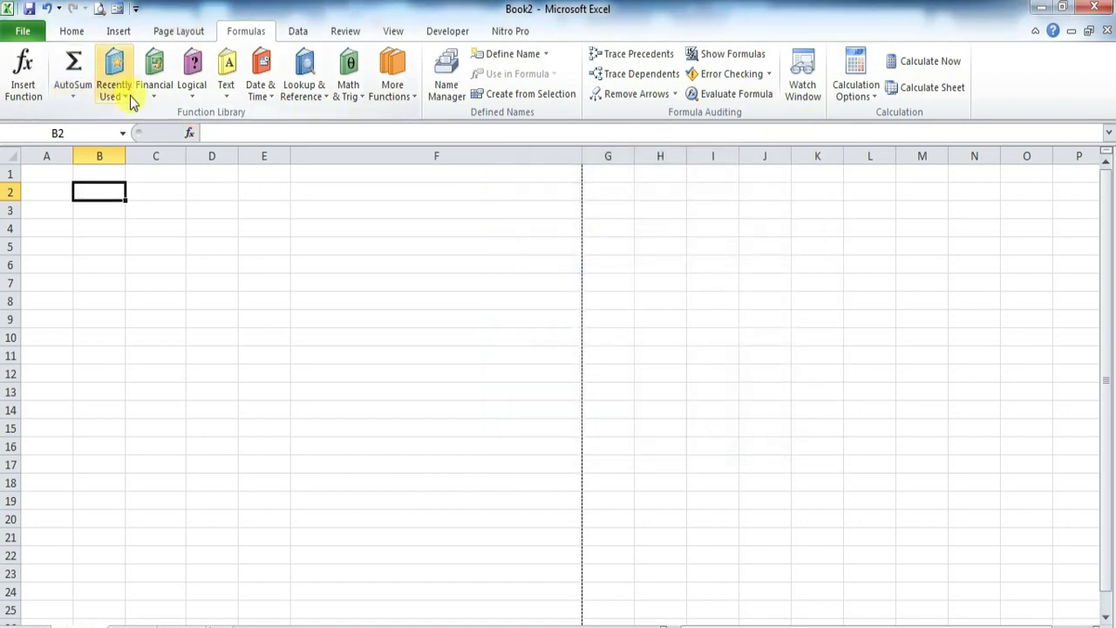
# Look through the available Logical functions and the Date & Time functions
pyautogui.click(191, 91)
pyautogui.click(191, 92)
pyautogui.click(190, 91)
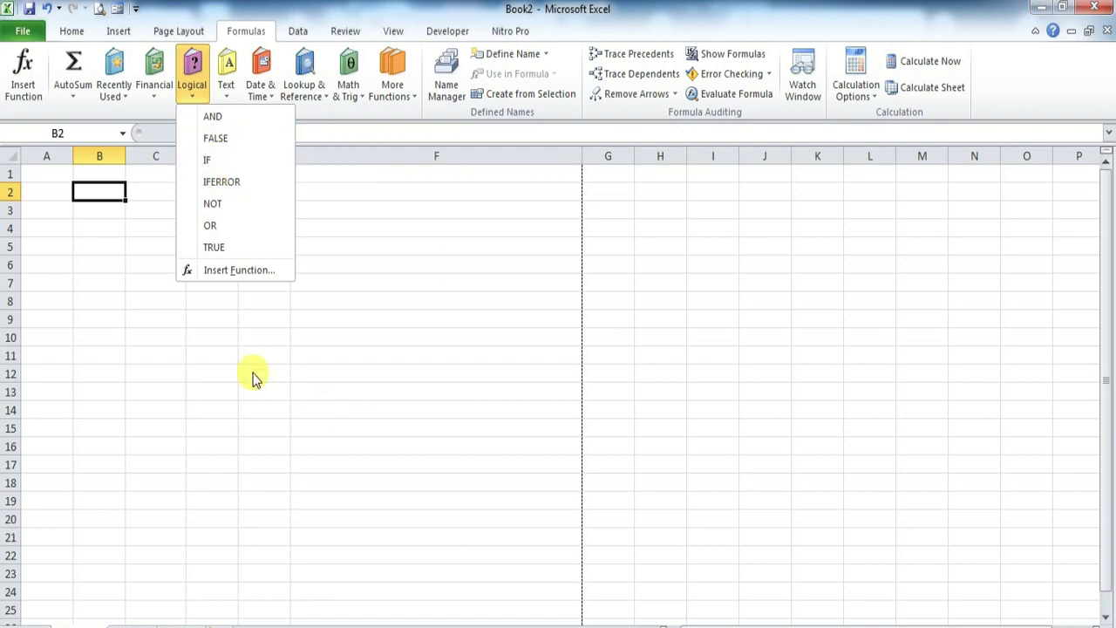
pyautogui.click(332, 292)
pyautogui.click(266, 91)
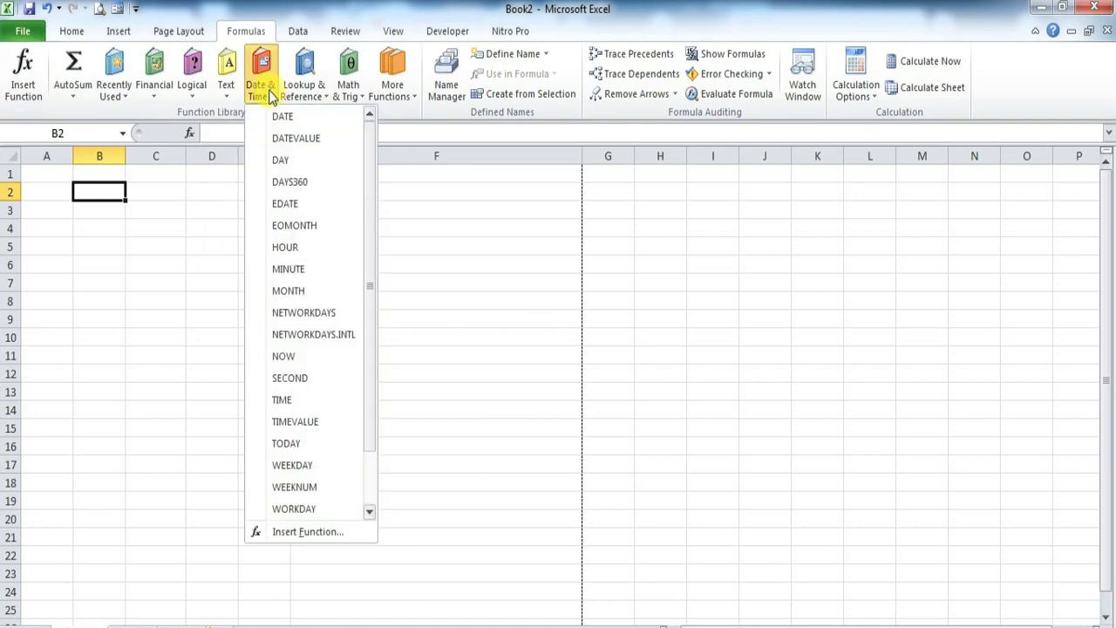
pyautogui.click(270, 93)
# Look at the web query for importing external data, dismissing its file download, and close it without importing
pyautogui.click(298, 31)
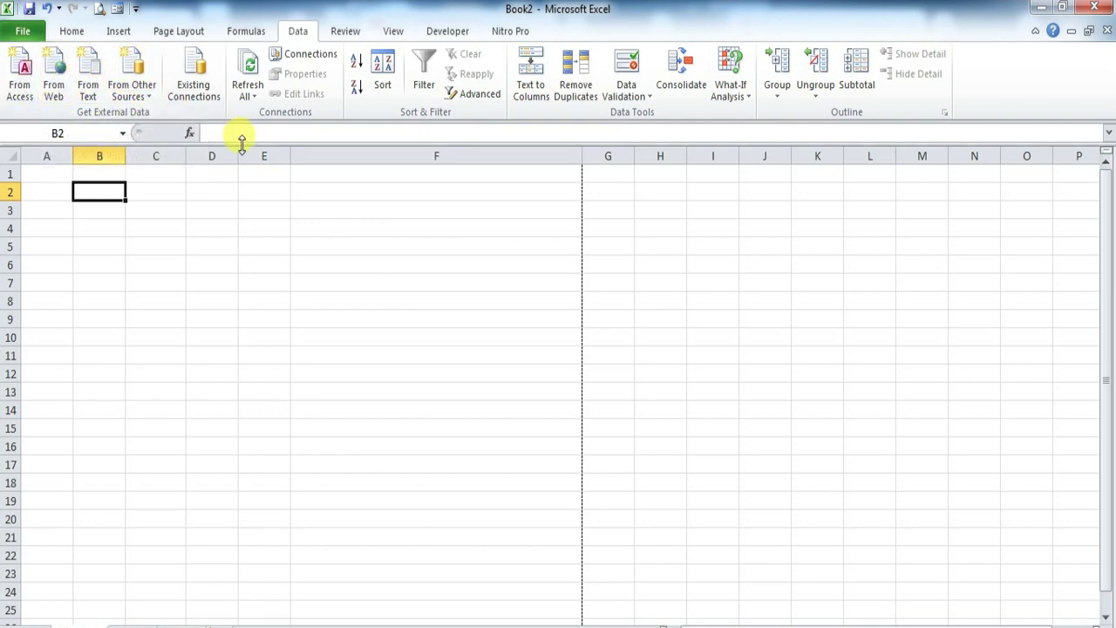
pyautogui.click(52, 83)
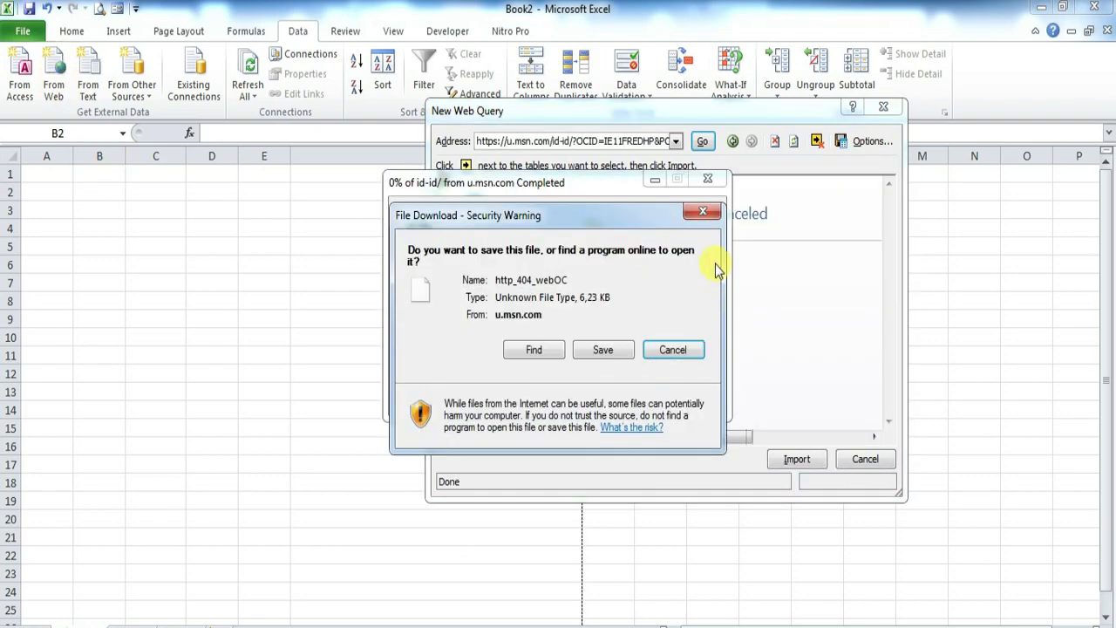
pyautogui.click(703, 212)
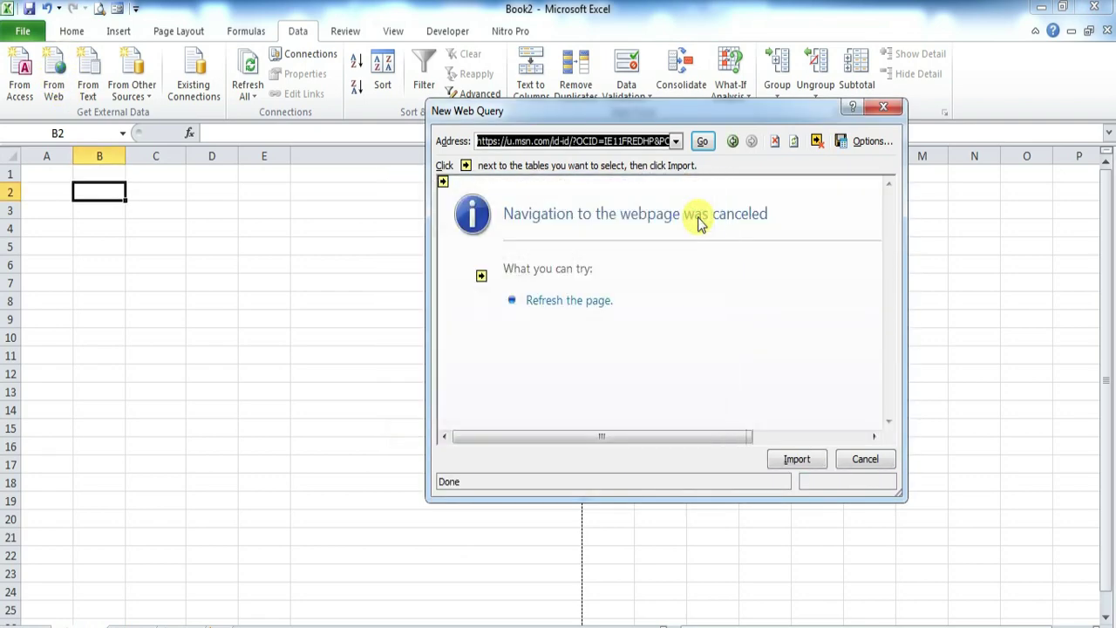
pyautogui.click(884, 109)
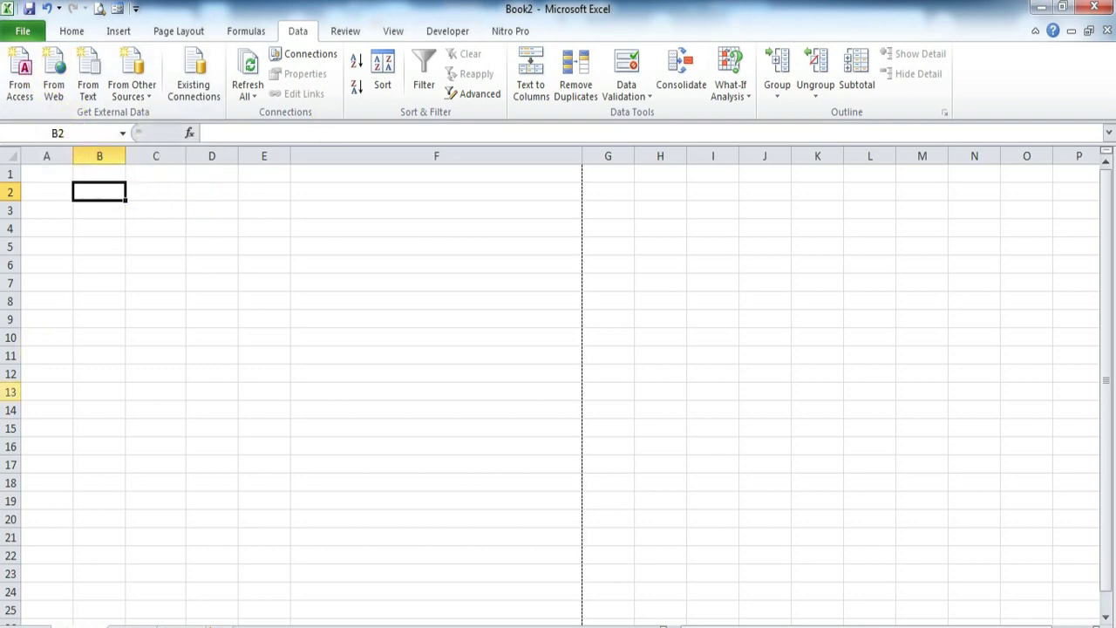
# Enter a sample name in C12, a different one in C13, and repeat the first name in C14
pyautogui.click(153, 337)
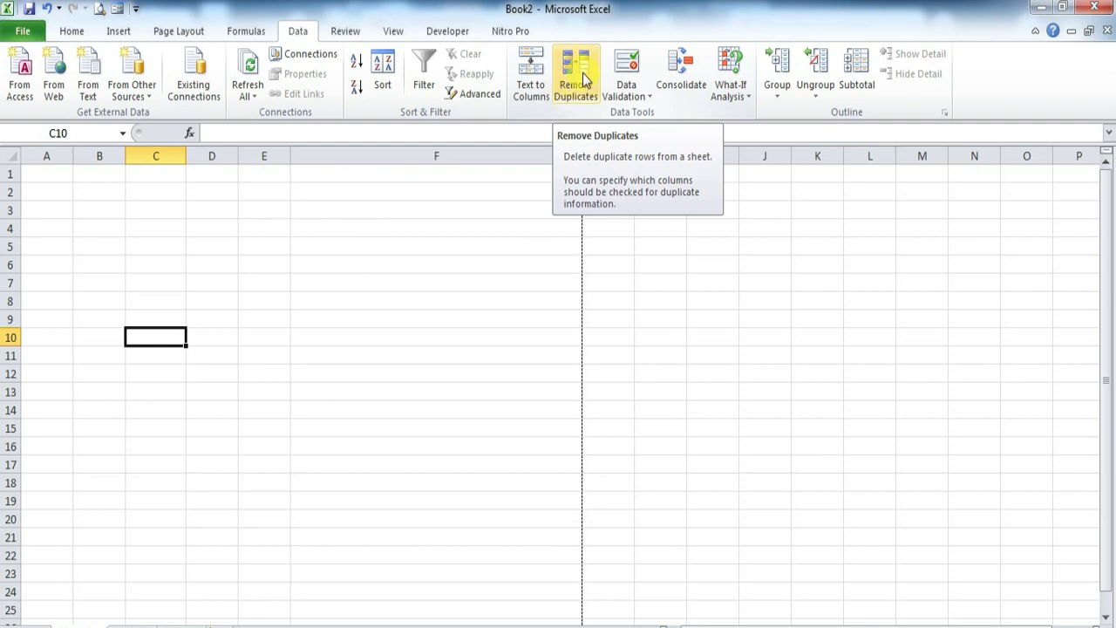
pyautogui.click(160, 366)
pyautogui.write('ANTO')
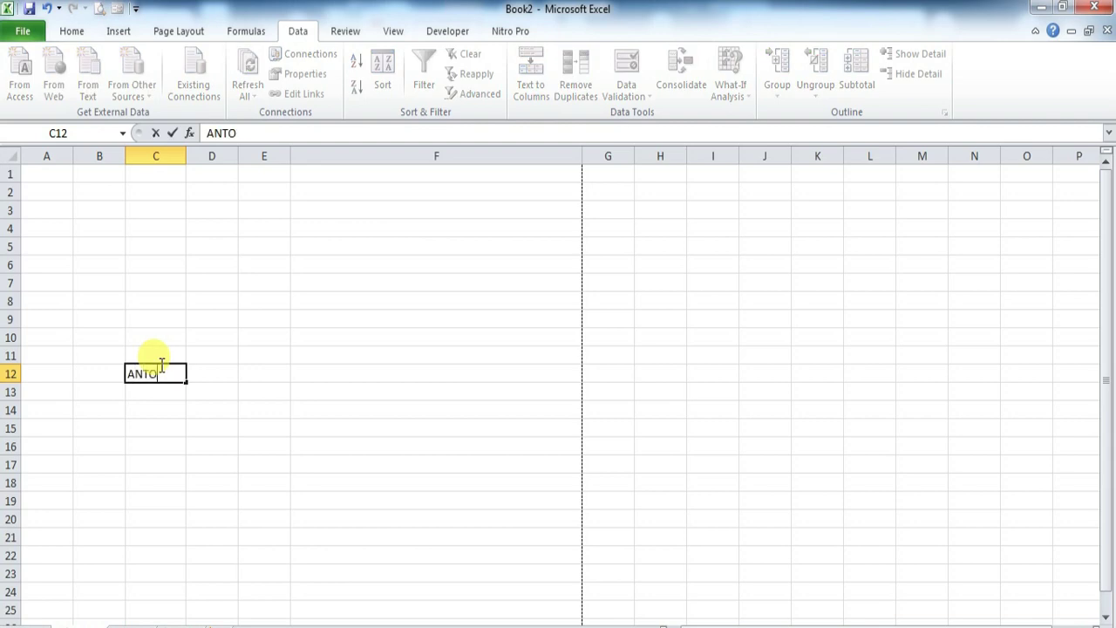
pyautogui.write('IWAN')
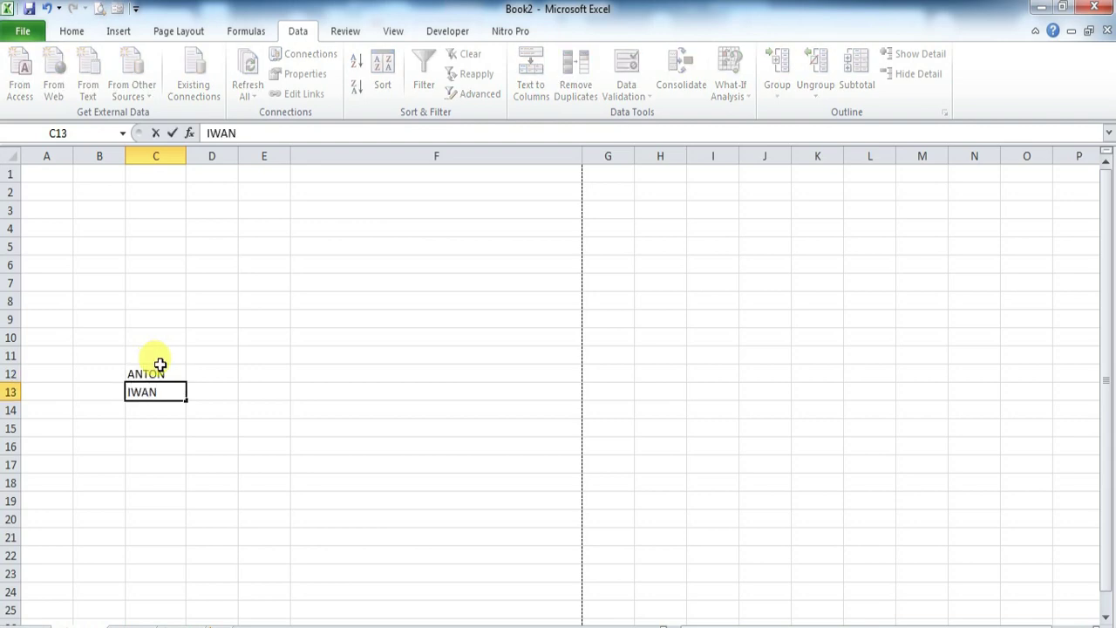
pyautogui.press('Return')
pyautogui.write('AN')
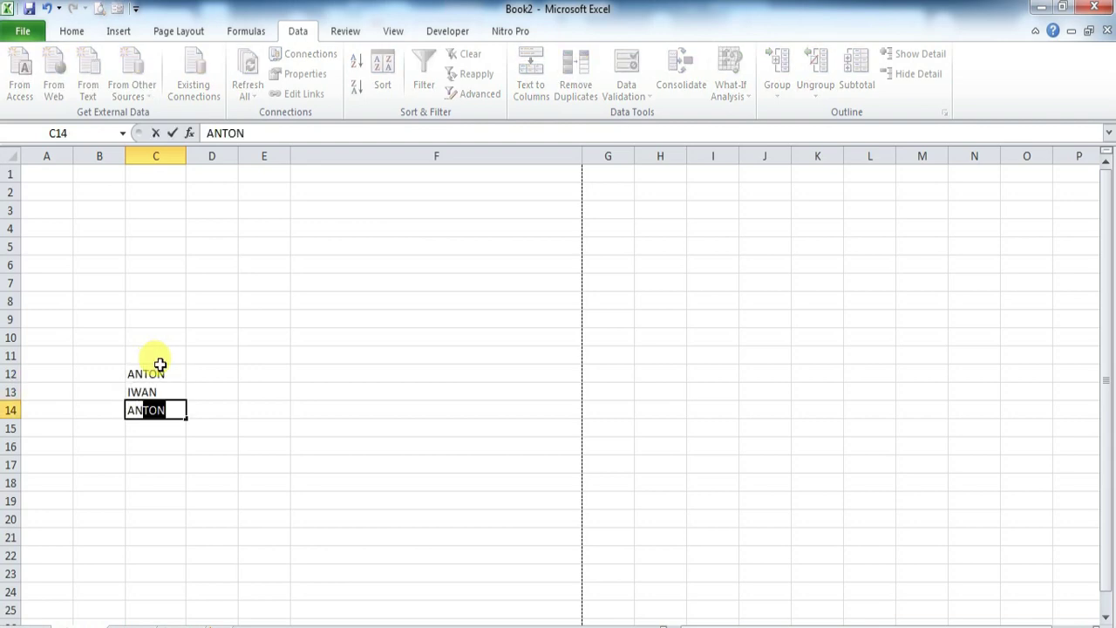
pyautogui.click(160, 365)
# Remove the duplicate values from the three-name list in C12:C14
pyautogui.moveTo(155, 363); pyautogui.dragTo(162, 414)
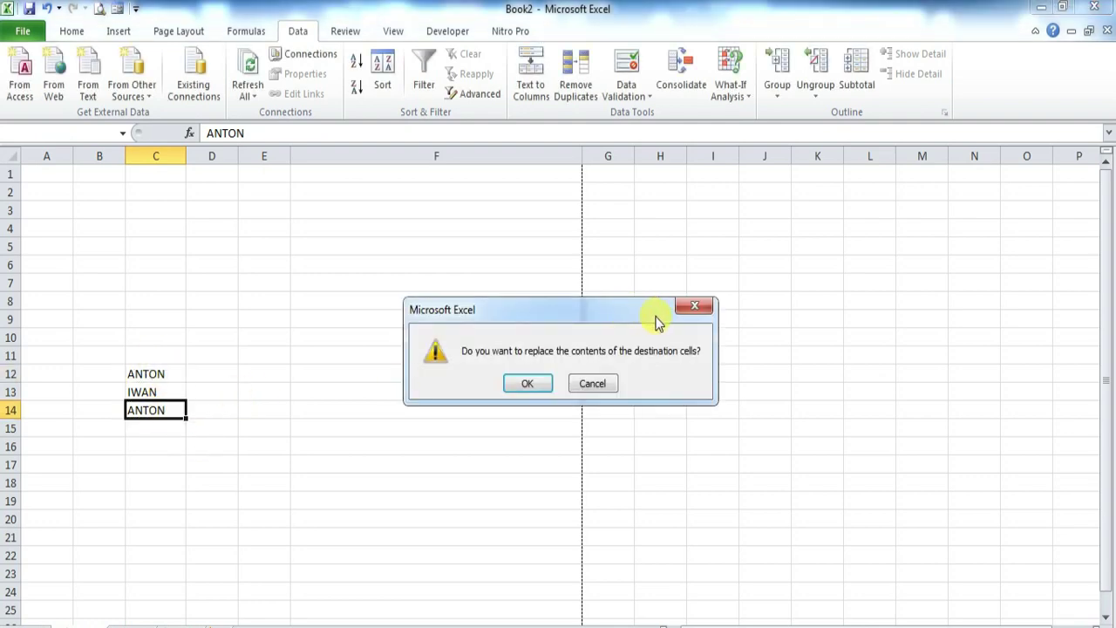
pyautogui.click(691, 307)
pyautogui.moveTo(161, 374); pyautogui.dragTo(155, 408)
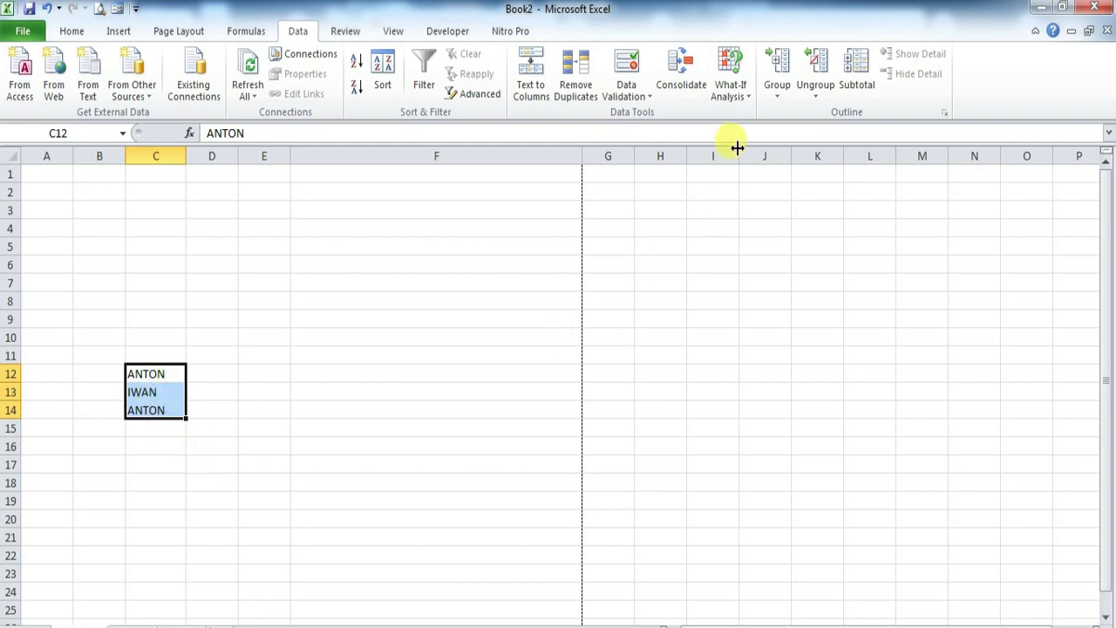
pyautogui.click(575, 71)
pyautogui.click(733, 416)
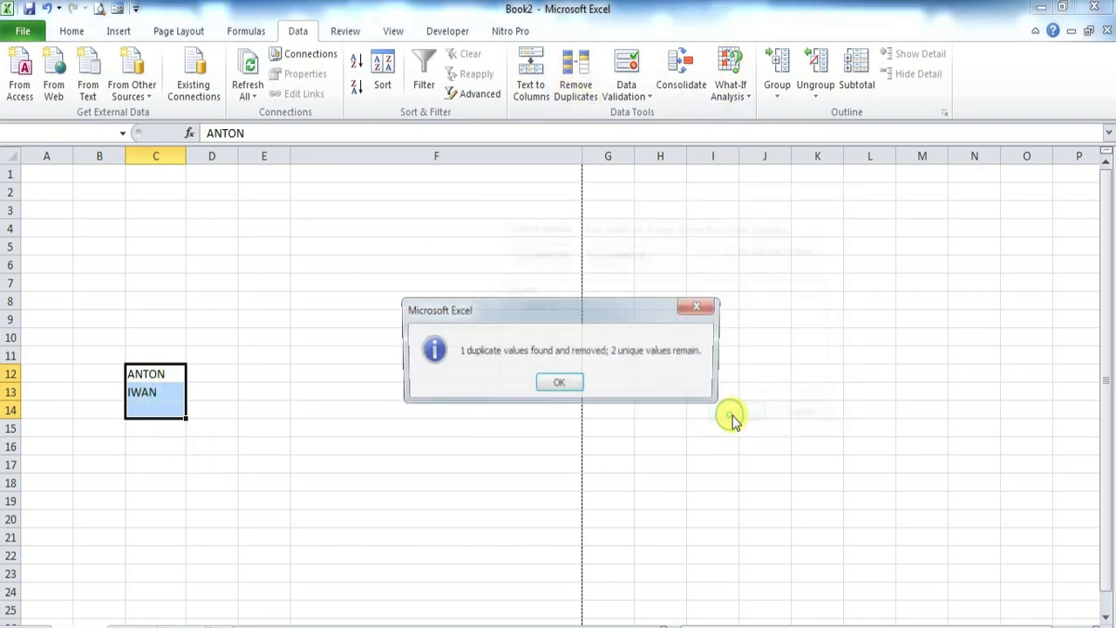
pyautogui.click(561, 388)
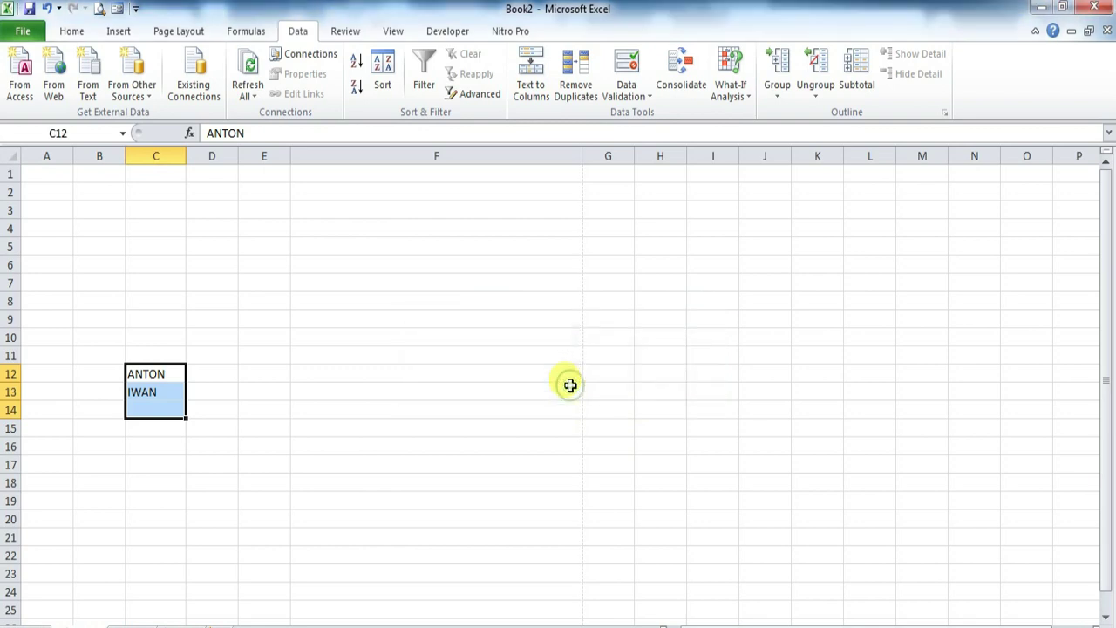
pyautogui.click(150, 407)
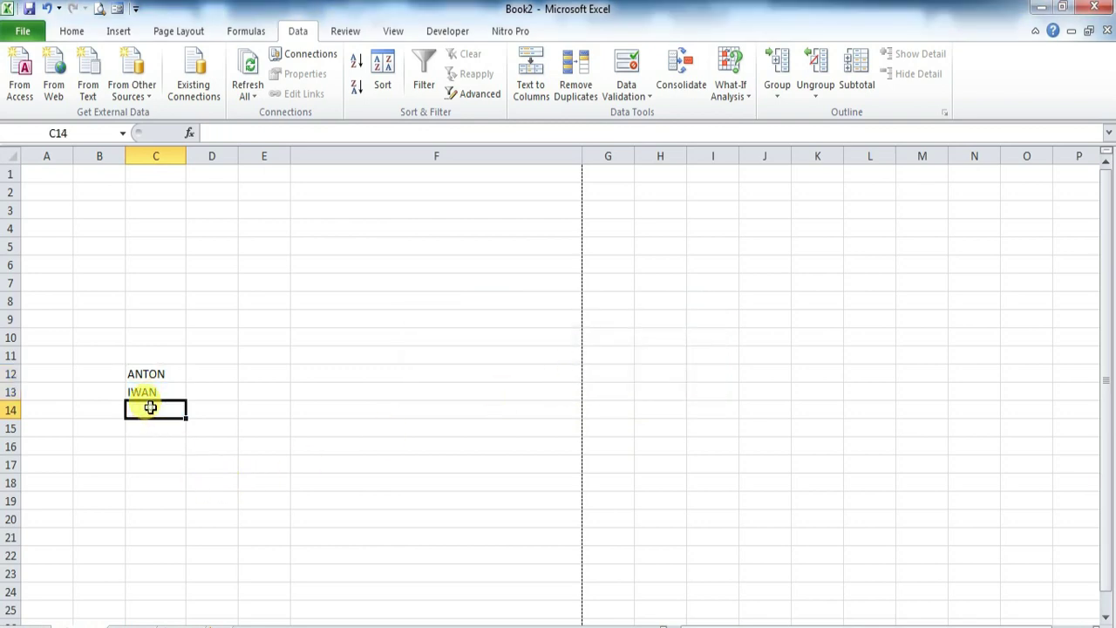
# Clear the names in C12:C13, and undo both the clearing and the duplicate removal
pyautogui.click(587, 69)
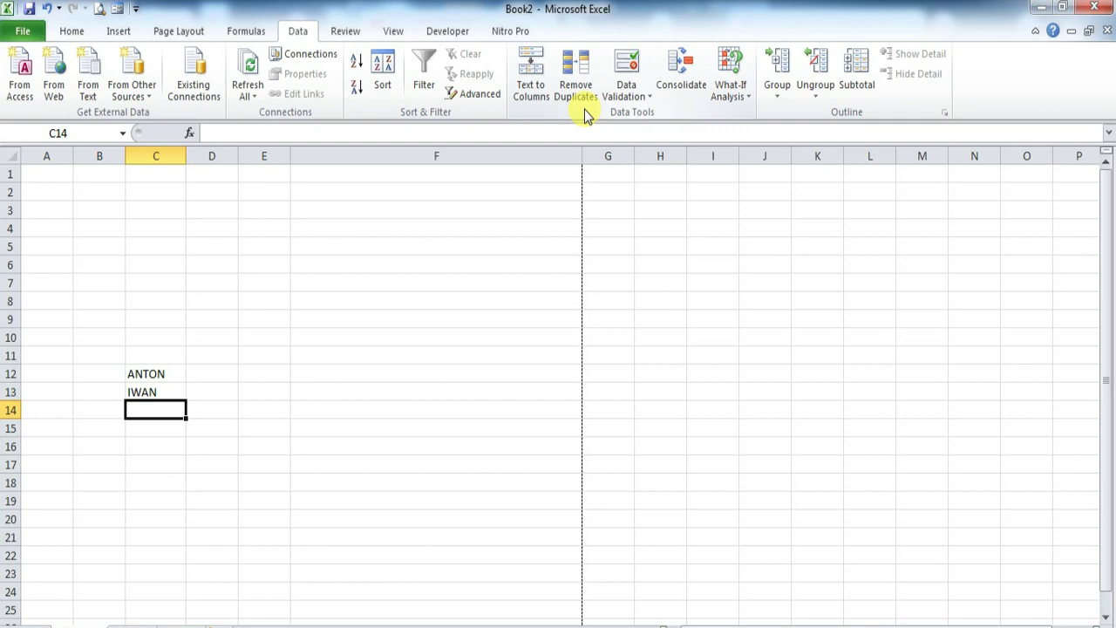
pyautogui.click(190, 423)
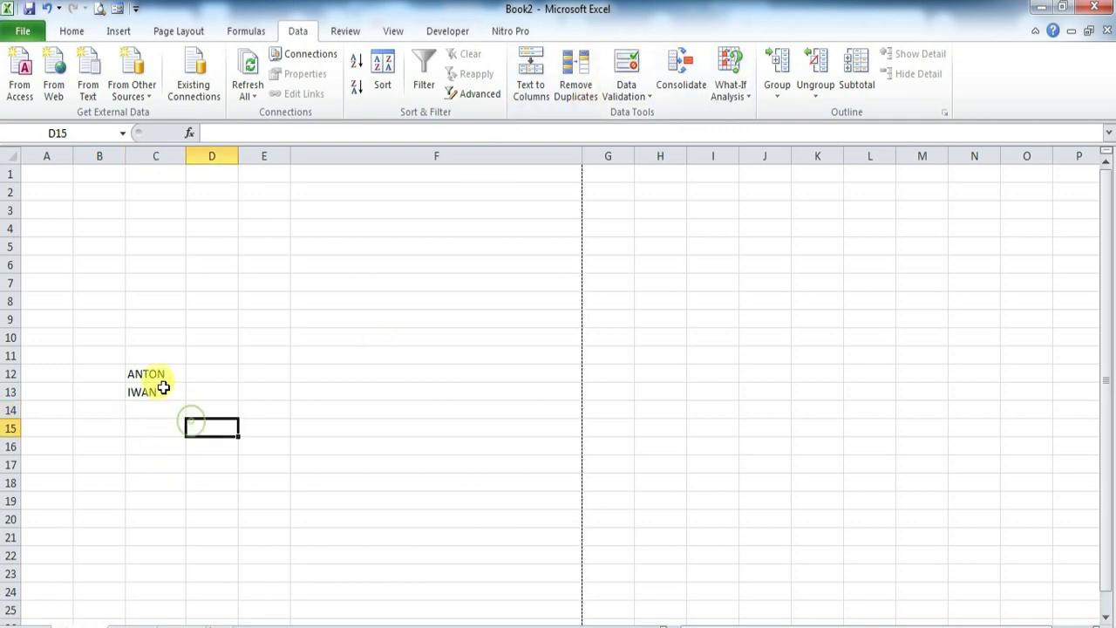
pyautogui.moveTo(159, 364); pyautogui.dragTo(154, 394)
pyautogui.press('Delete')
pyautogui.click(154, 443)
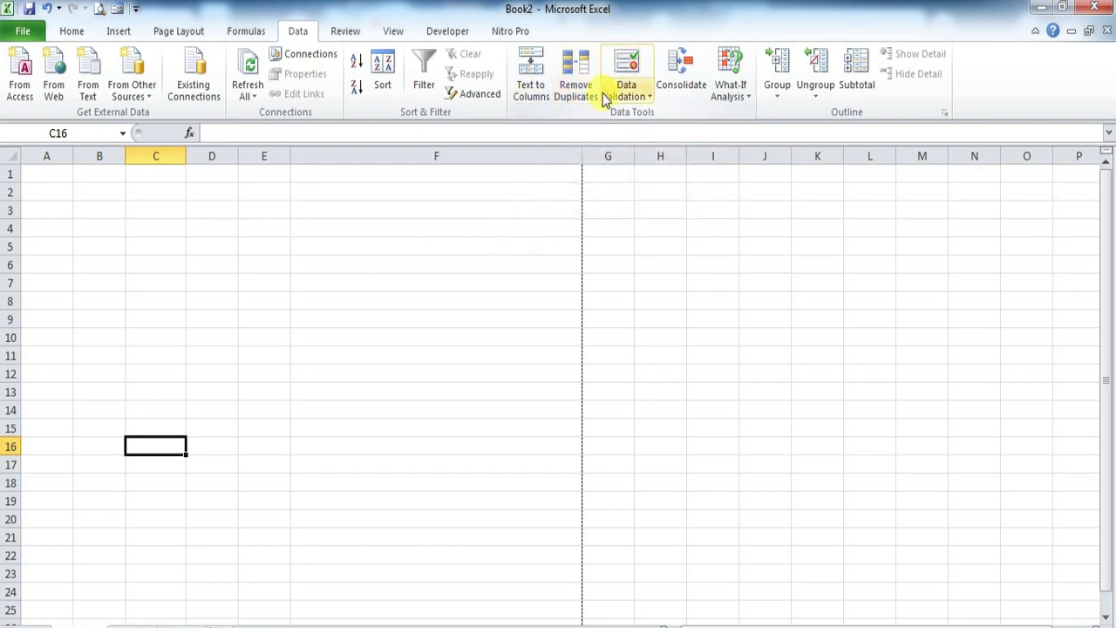
pyautogui.hotkey('ctrl', 'z')
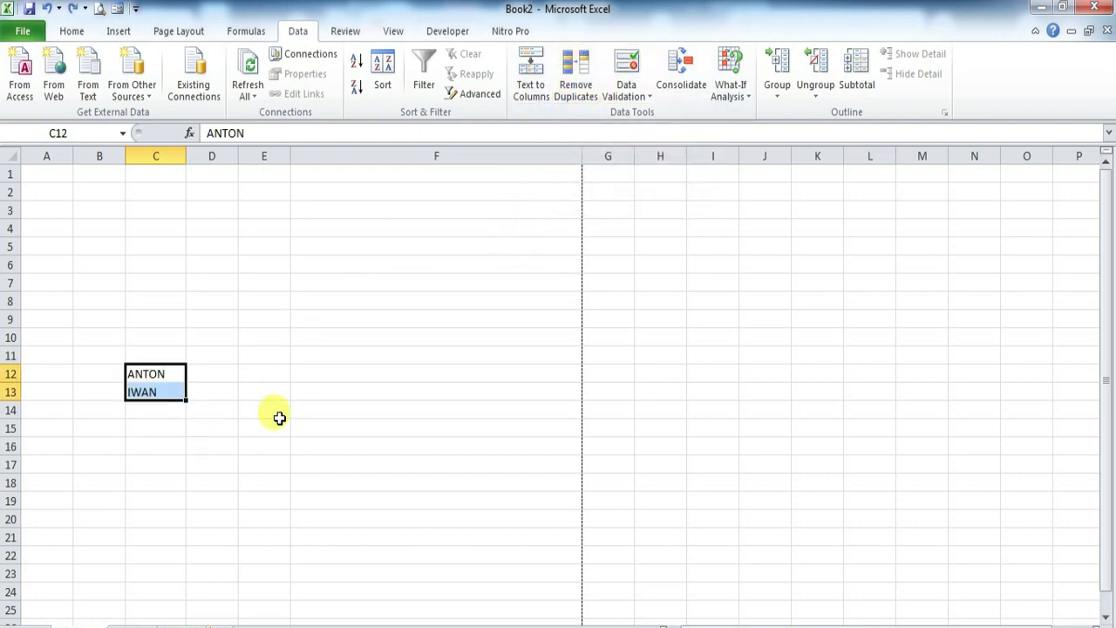
pyautogui.hotkey('ctrl', 'z')
# Add a repeat of the second name in C15, below the existing list
pyautogui.click(241, 428)
pyautogui.click(164, 429)
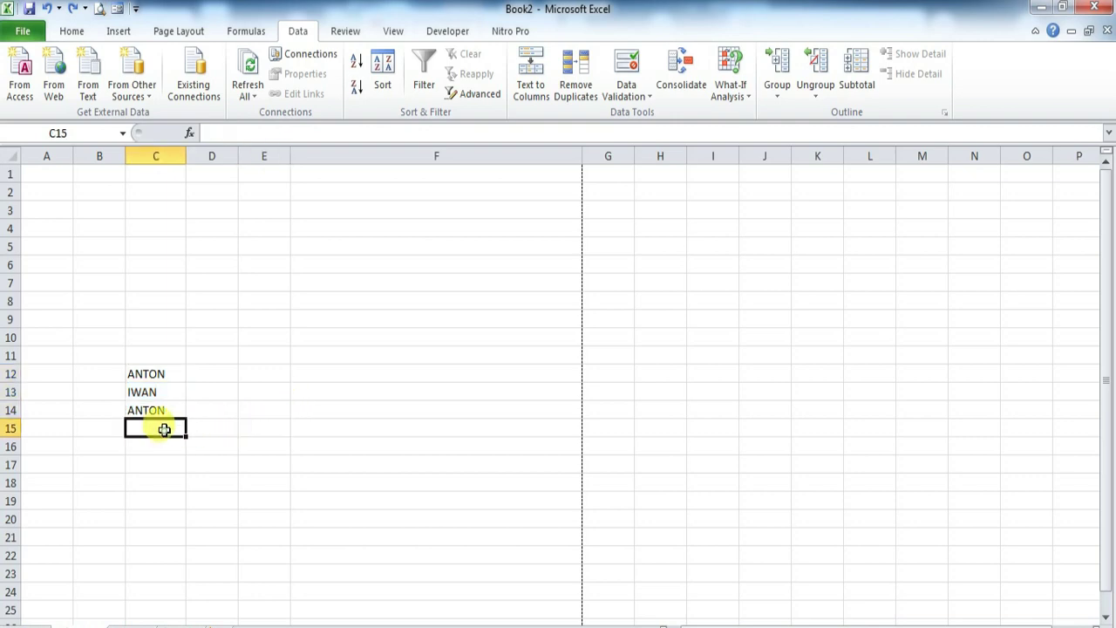
pyautogui.write('IWAN')
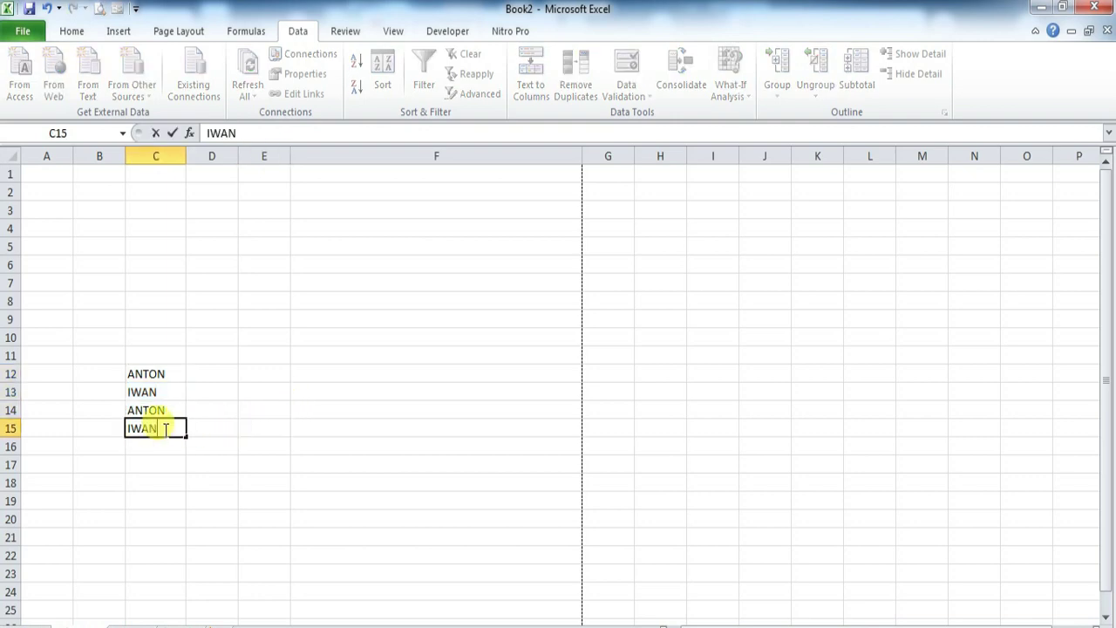
pyautogui.click(164, 373)
pyautogui.click(141, 425)
# Remove the duplicates from the four-name list in C12:C15, checking Column C only
pyautogui.moveTo(142, 372); pyautogui.dragTo(145, 436)
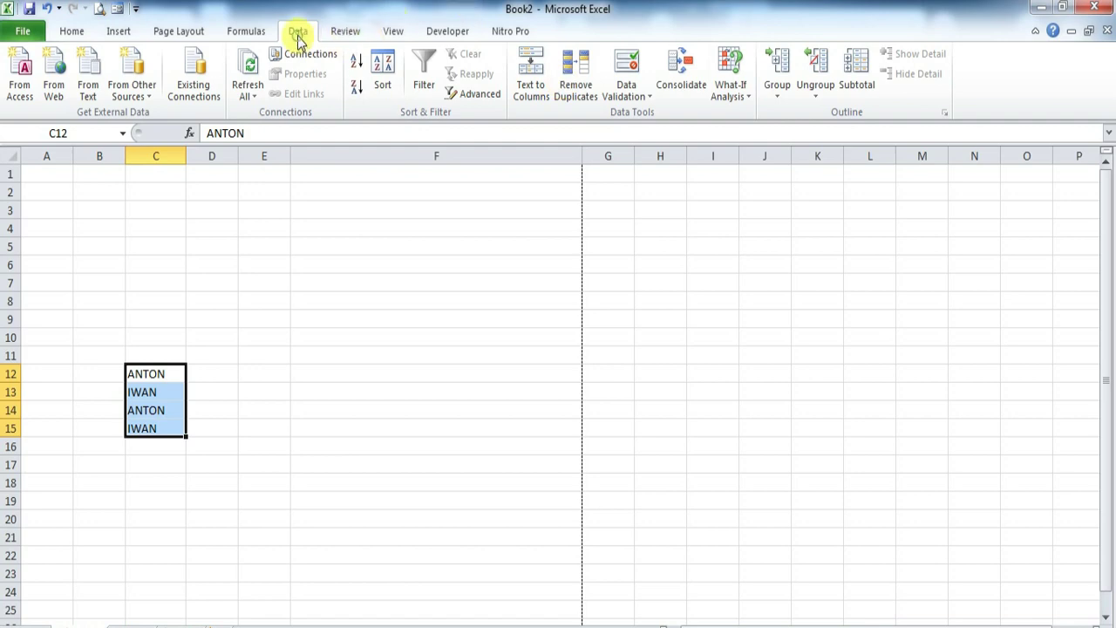
pyautogui.click(584, 74)
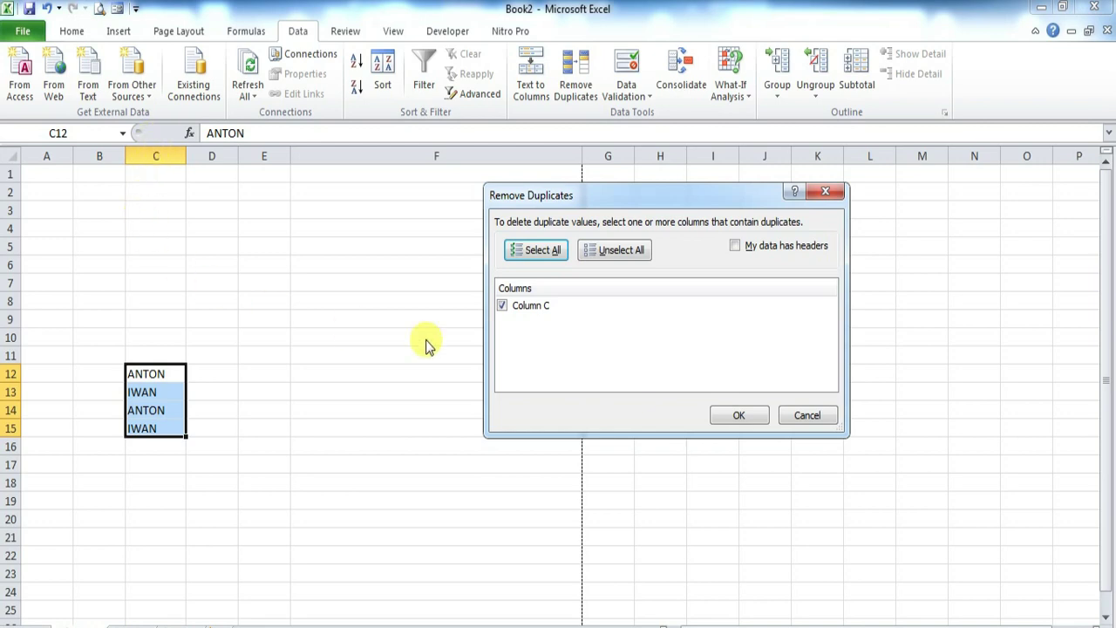
pyautogui.click(503, 307)
pyautogui.click(503, 306)
pyautogui.click(738, 415)
pyautogui.click(563, 386)
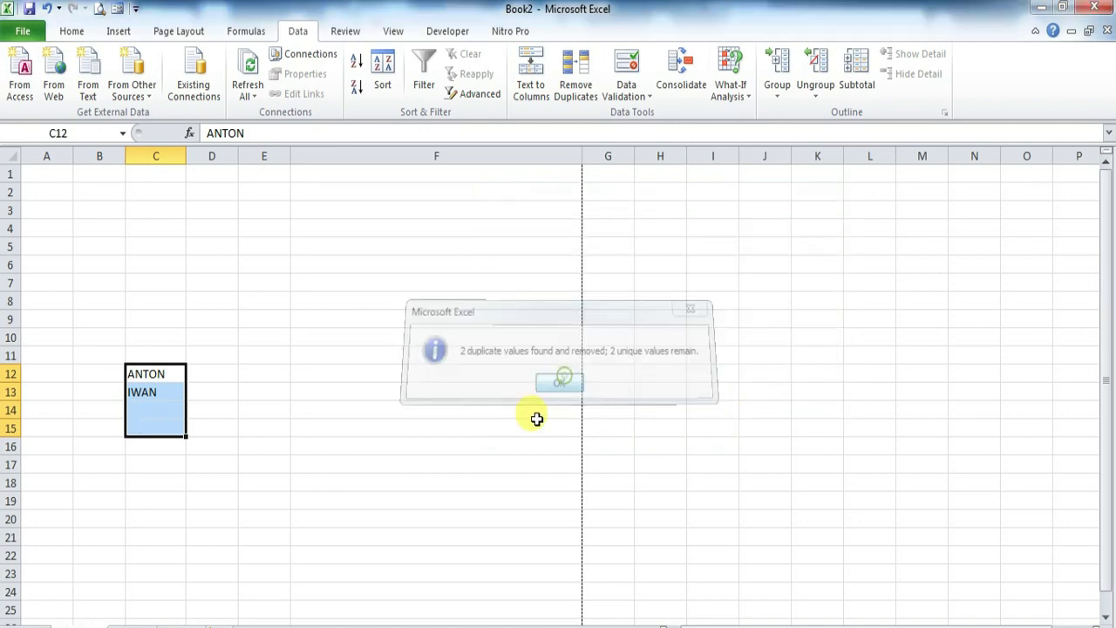
# Undo the last duplicate removal in C12:C15
pyautogui.click(150, 392)
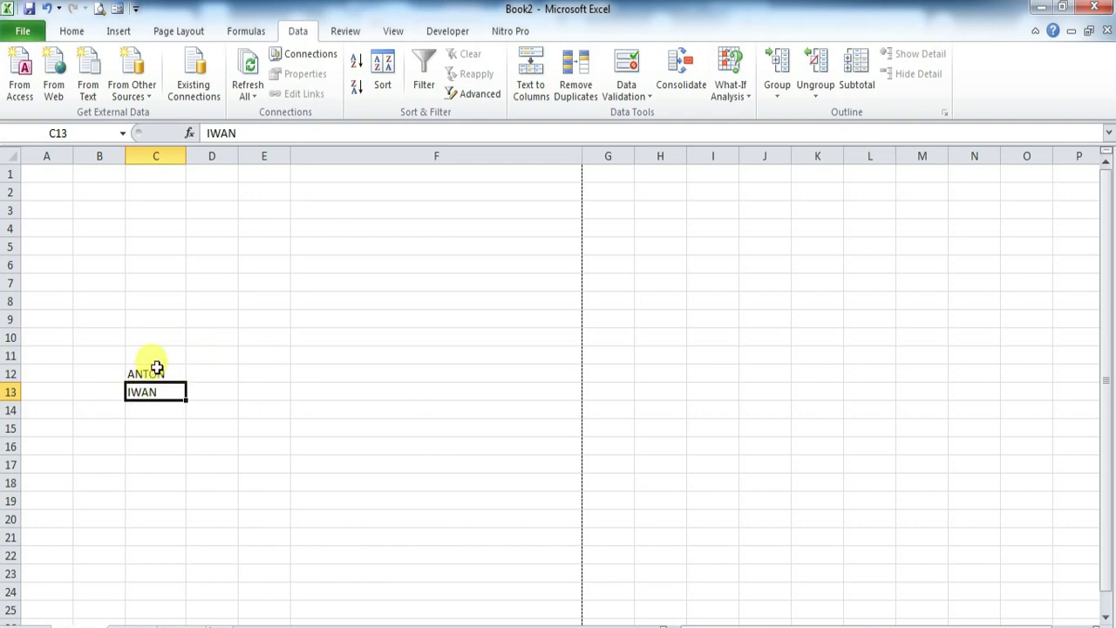
pyautogui.moveTo(154, 369); pyautogui.dragTo(160, 397)
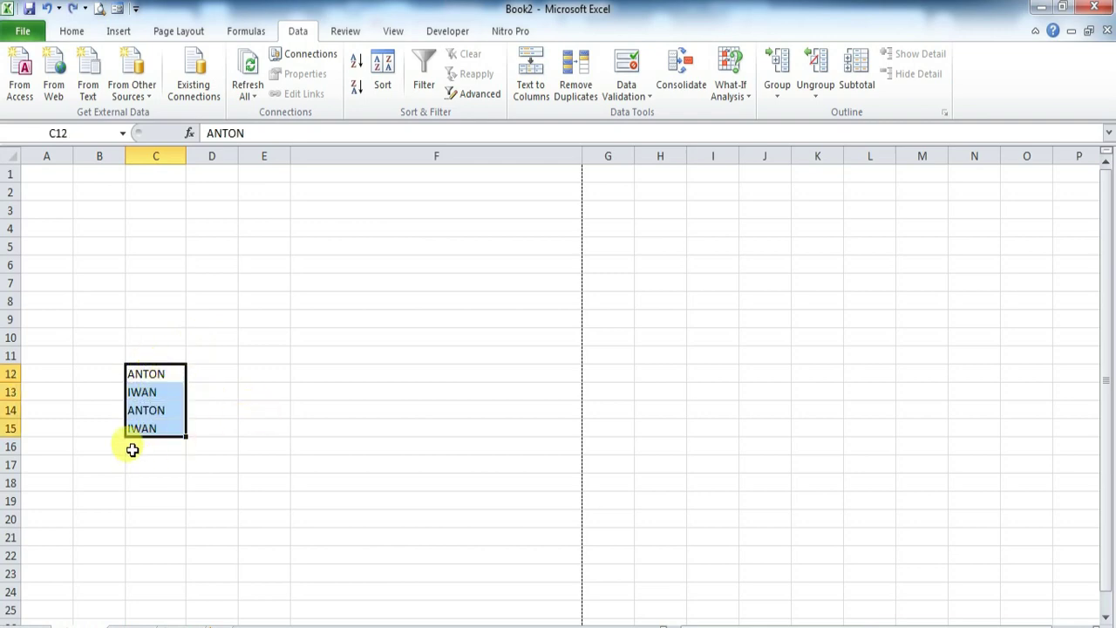
pyautogui.click(132, 448)
# Rerun Remove Duplicates on the restored list in C12:C15, using Column C
pyautogui.moveTo(137, 374); pyautogui.dragTo(165, 428)
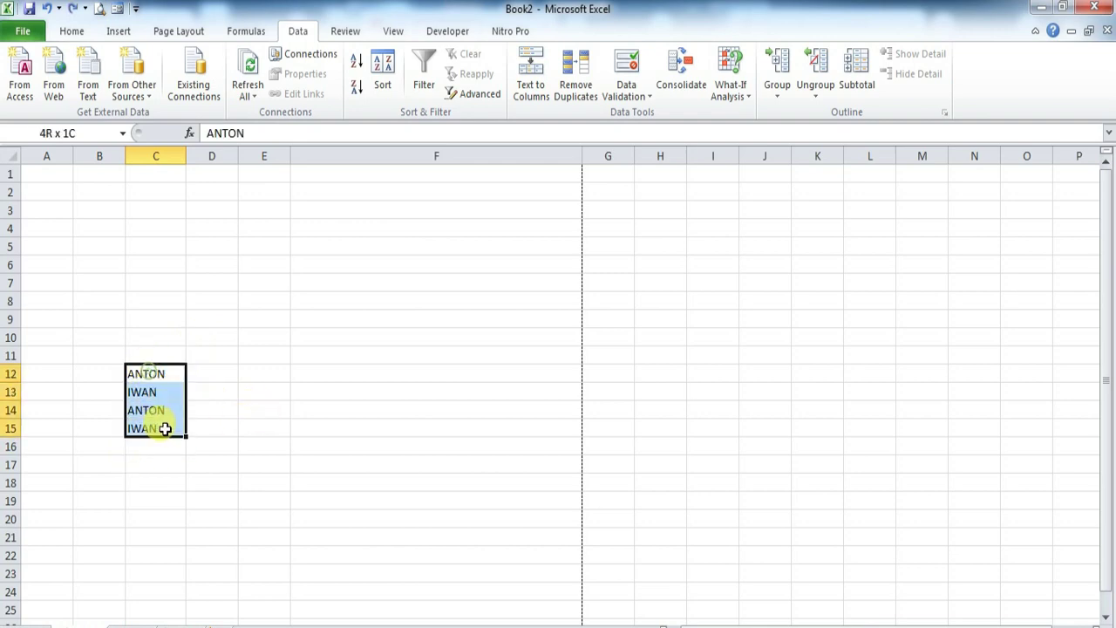
pyautogui.click(580, 79)
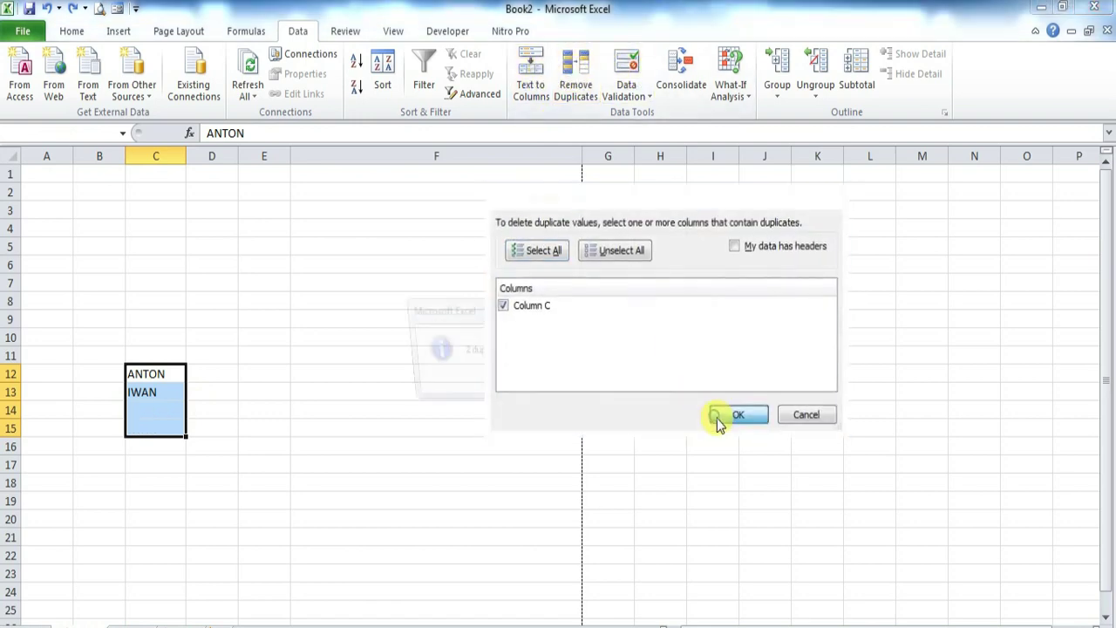
pyautogui.click(736, 415)
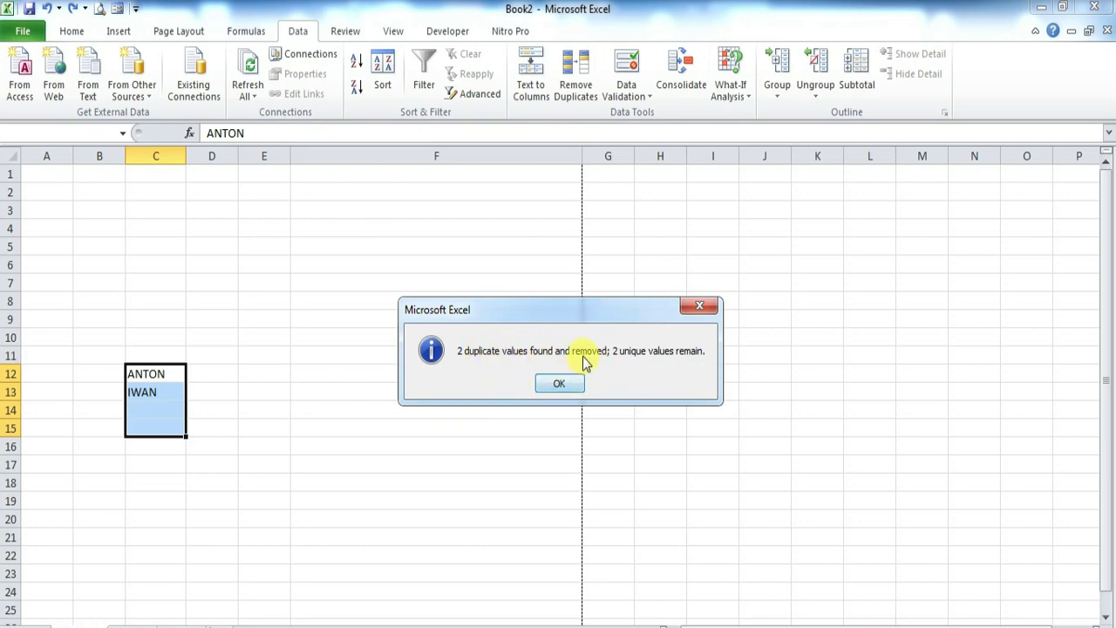
pyautogui.click(561, 392)
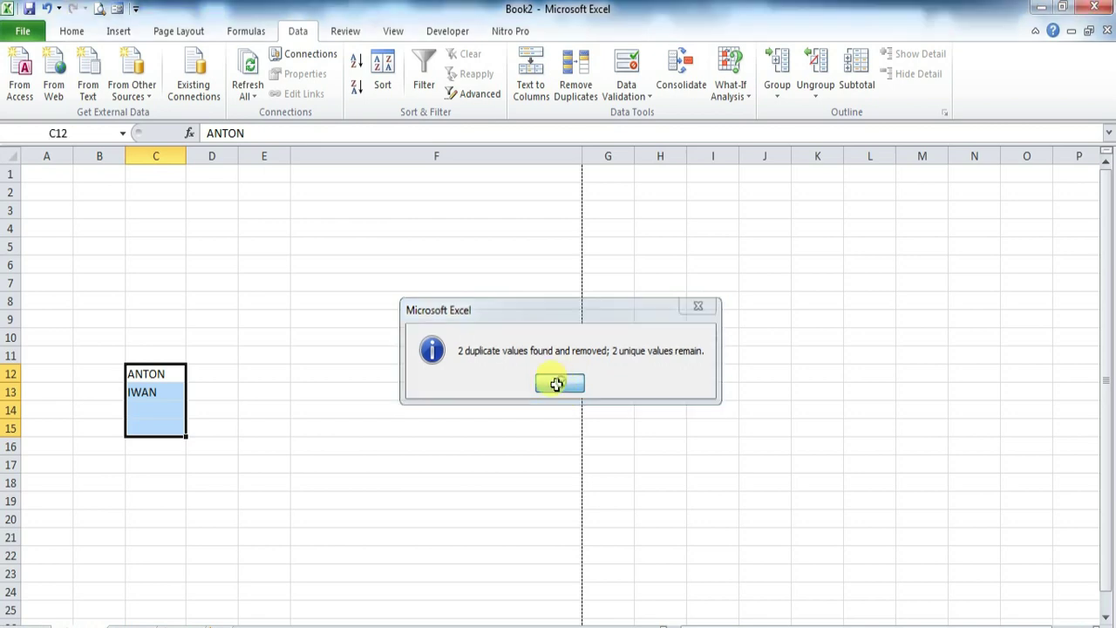
pyautogui.click(668, 353)
# Try a List validation rule for C12:C13 with source =$C$12, and close Data Validation without applying it
pyautogui.click(159, 369)
pyautogui.moveTo(159, 368); pyautogui.dragTo(167, 391)
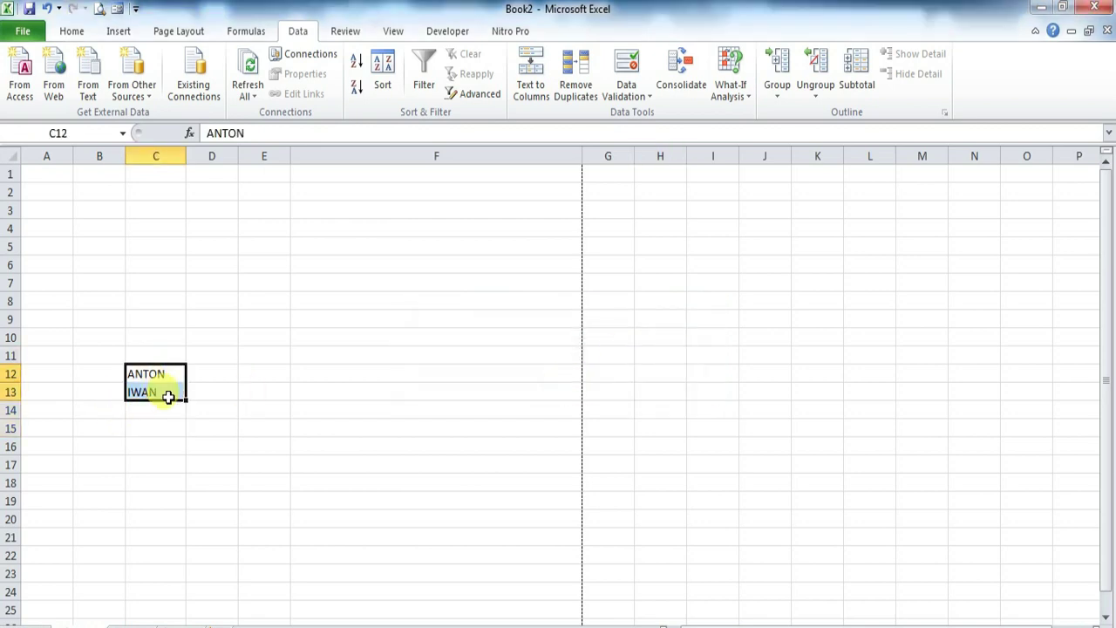
pyautogui.click(649, 96)
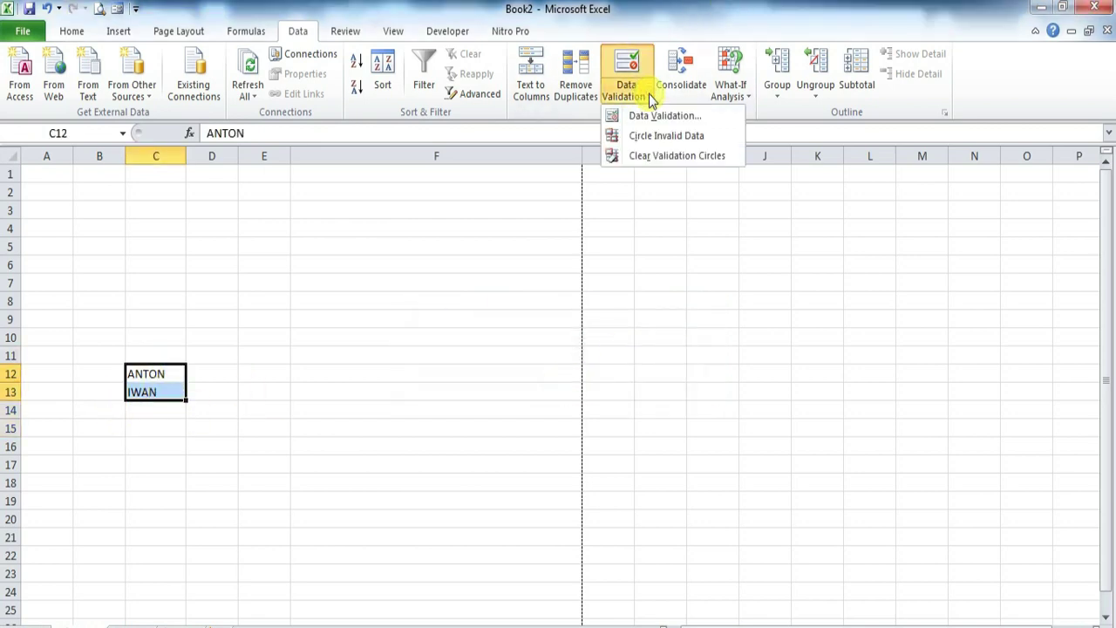
pyautogui.click(654, 116)
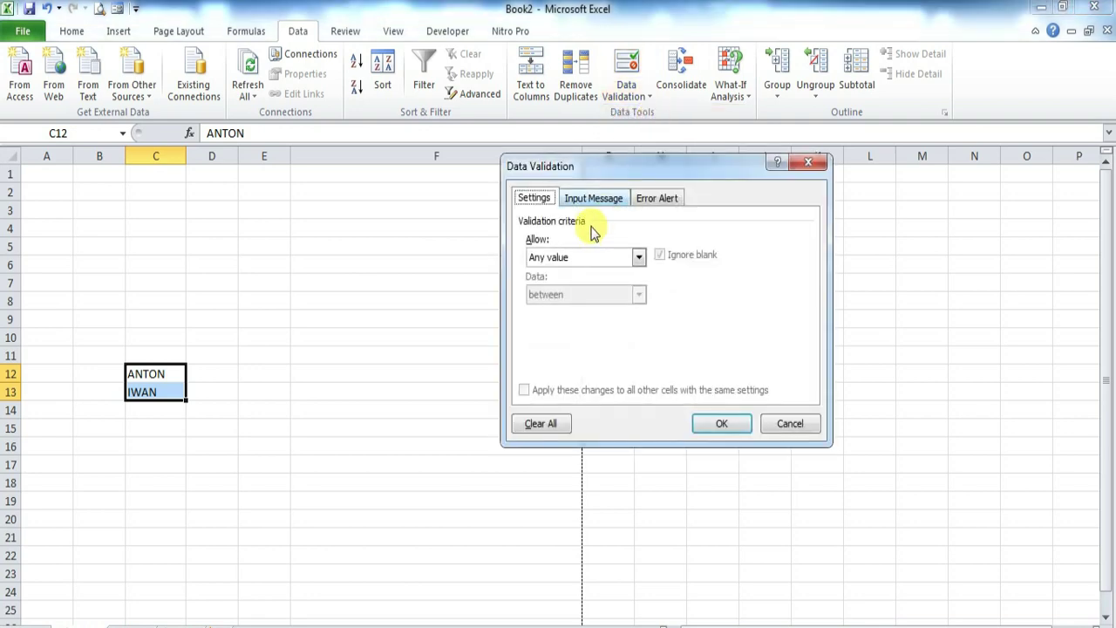
pyautogui.click(563, 258)
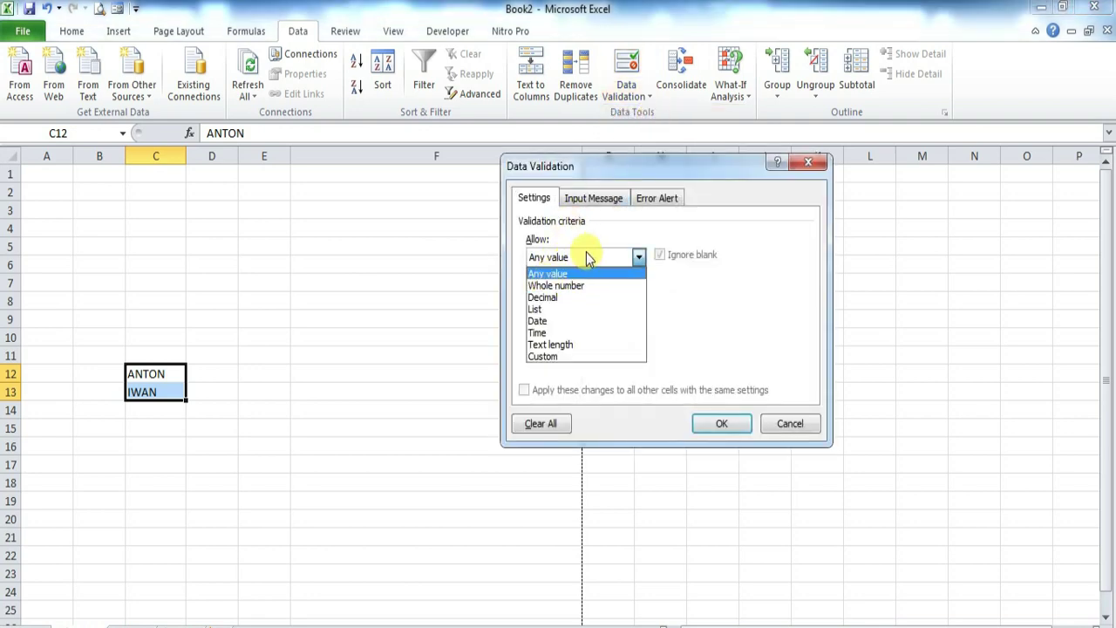
pyautogui.click(541, 312)
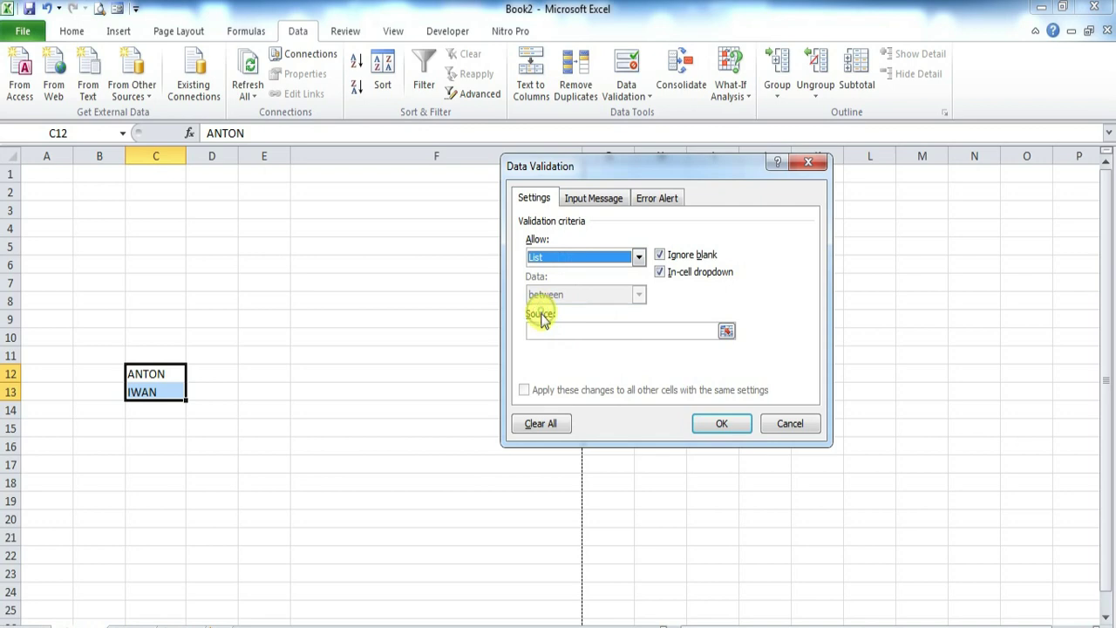
pyautogui.click(720, 330)
pyautogui.click(161, 376)
pyautogui.click(810, 164)
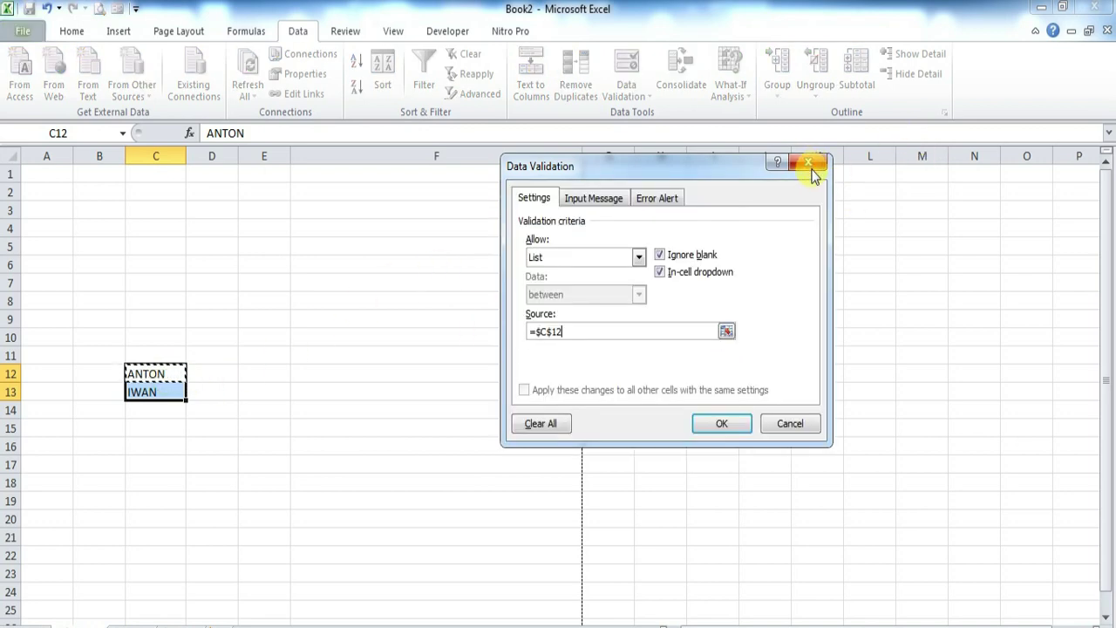
pyautogui.click(813, 166)
# Clear the contents of cells C12:C14
pyautogui.click(157, 424)
pyautogui.moveTo(149, 373); pyautogui.dragTo(160, 403)
pyautogui.press('Delete')
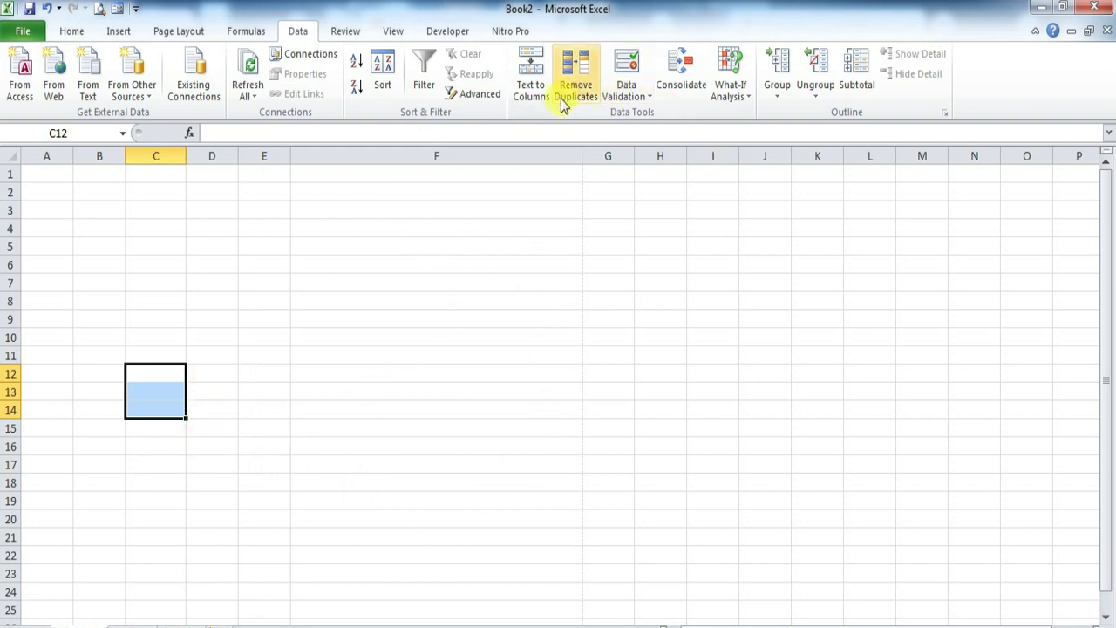
# Look through the available Data Validation and What-If Analysis options without applying any
pyautogui.click(650, 94)
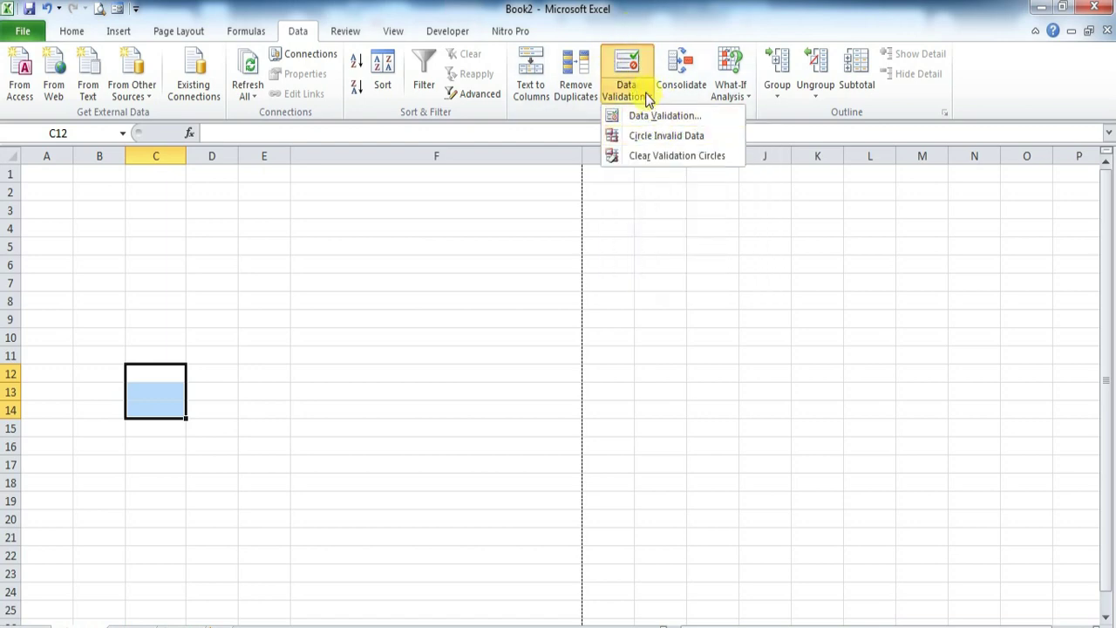
pyautogui.click(645, 93)
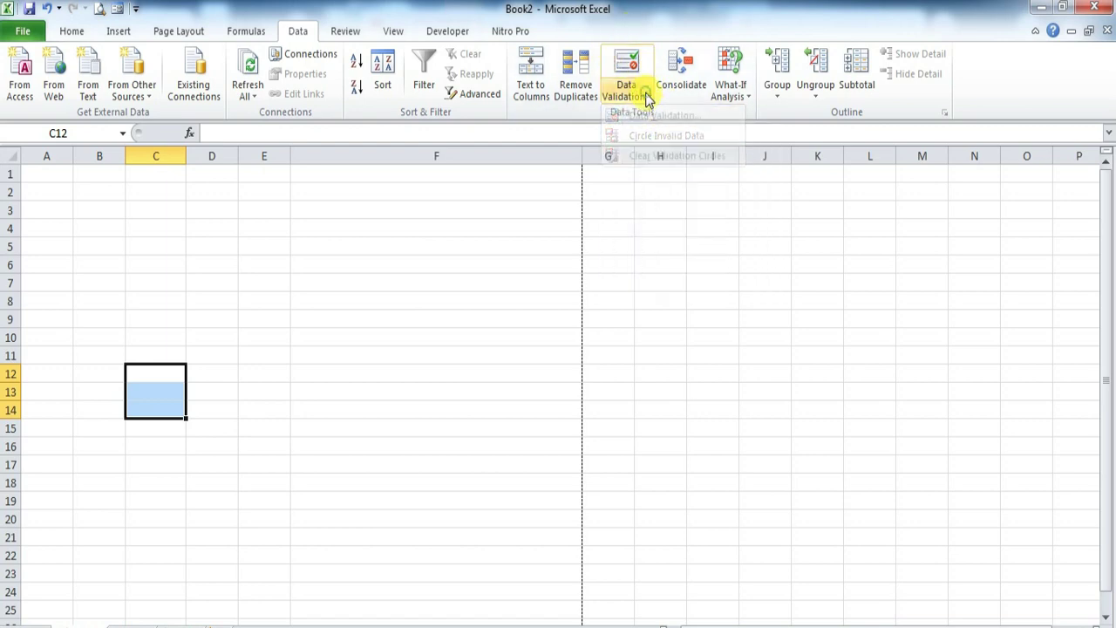
pyautogui.click(749, 103)
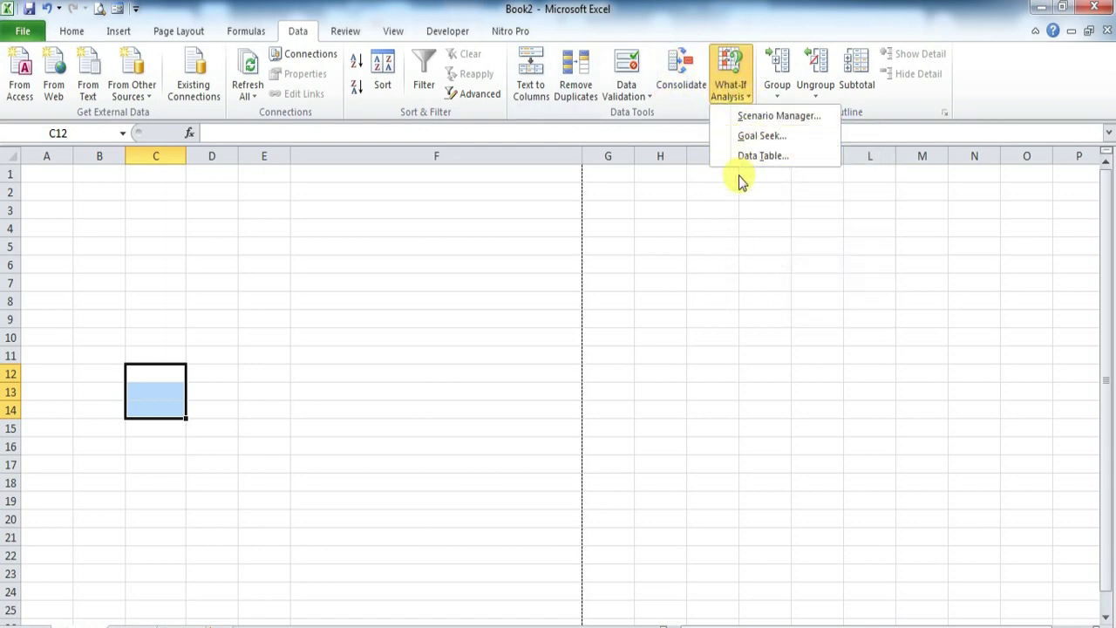
pyautogui.click(662, 7)
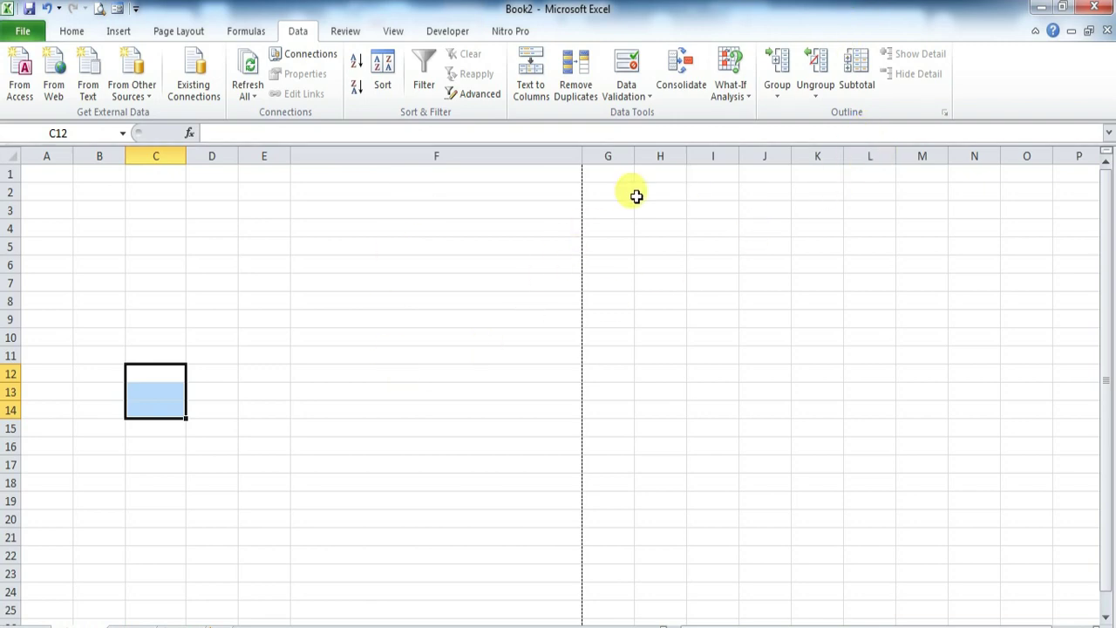
# Open the Protect Sheet settings for the current worksheet and cancel without applying protection
pyautogui.click(375, 288)
pyautogui.click(349, 33)
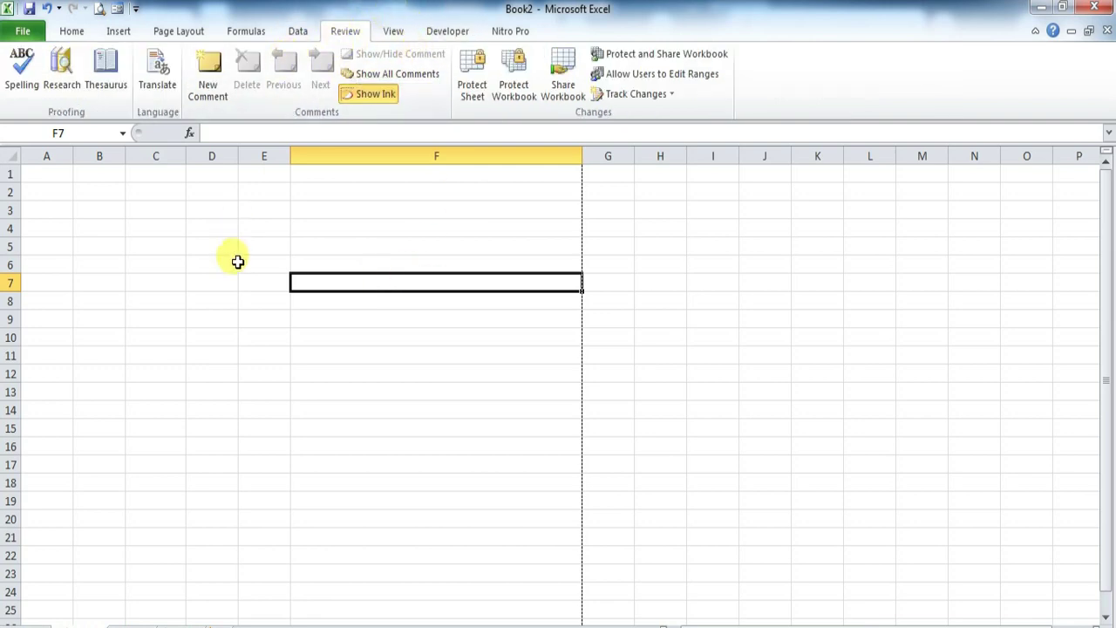
pyautogui.click(221, 286)
pyautogui.moveTo(102, 263); pyautogui.dragTo(258, 262)
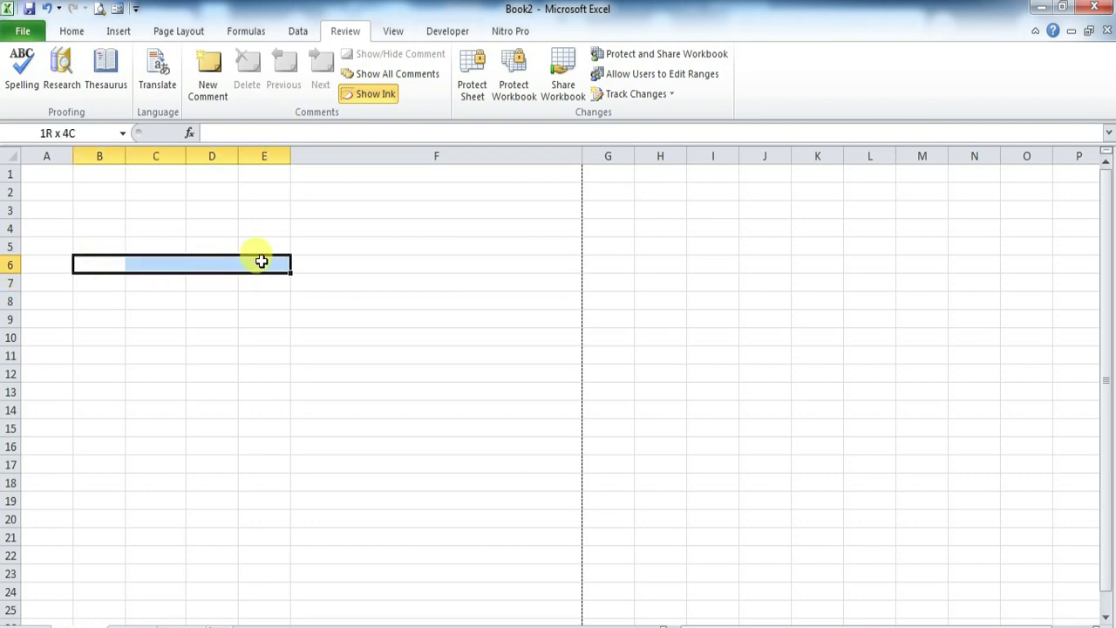
pyautogui.click(215, 334)
pyautogui.moveTo(103, 281); pyautogui.dragTo(213, 582)
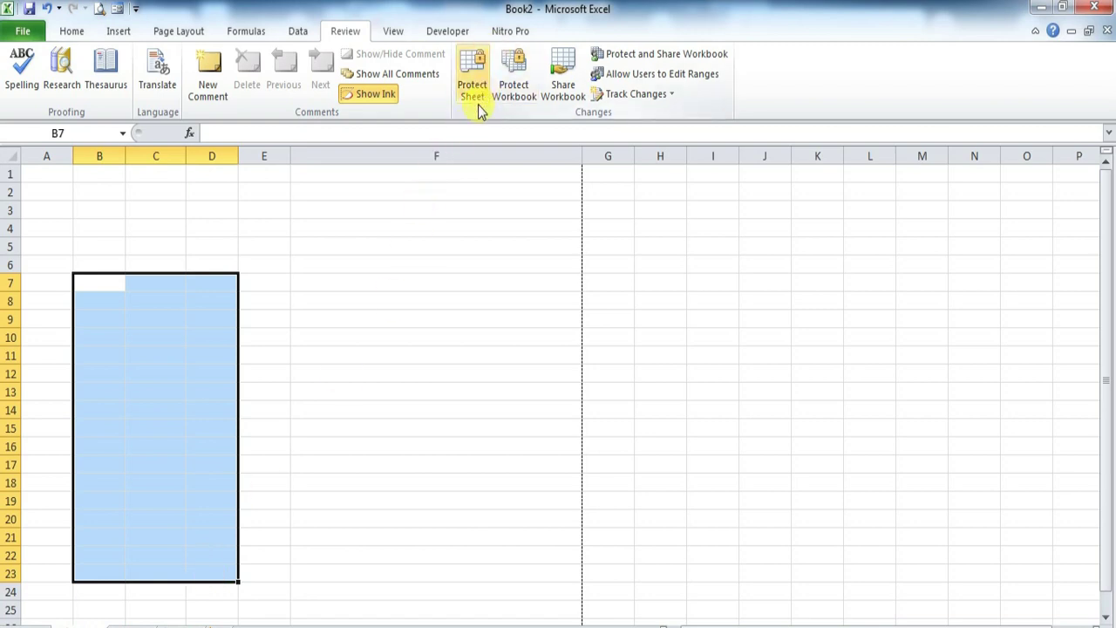
pyautogui.click(305, 246)
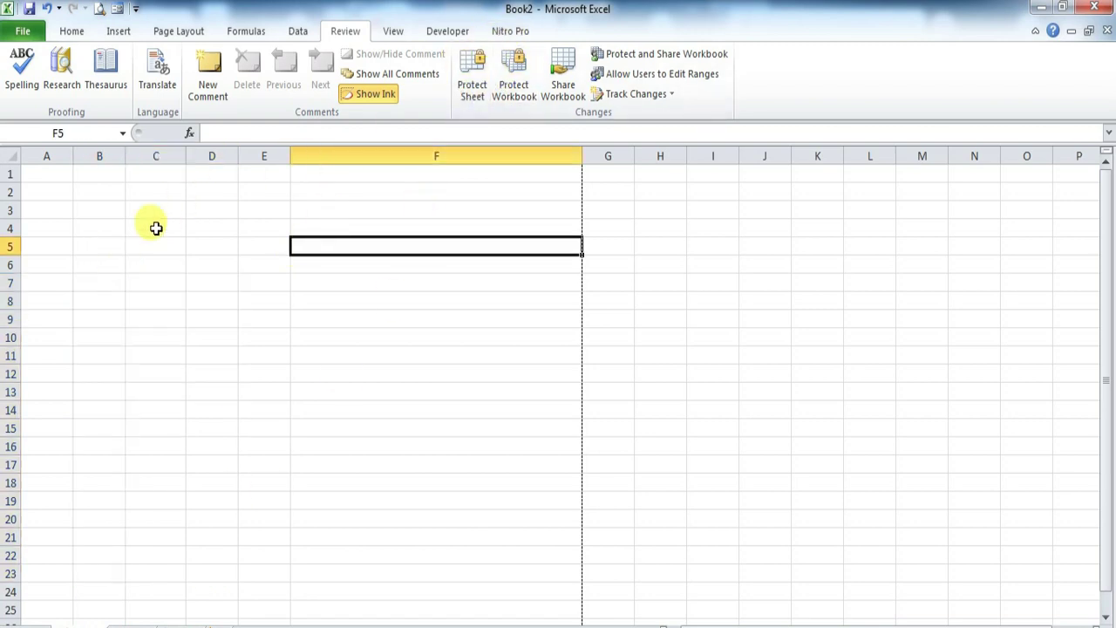
pyautogui.click(482, 89)
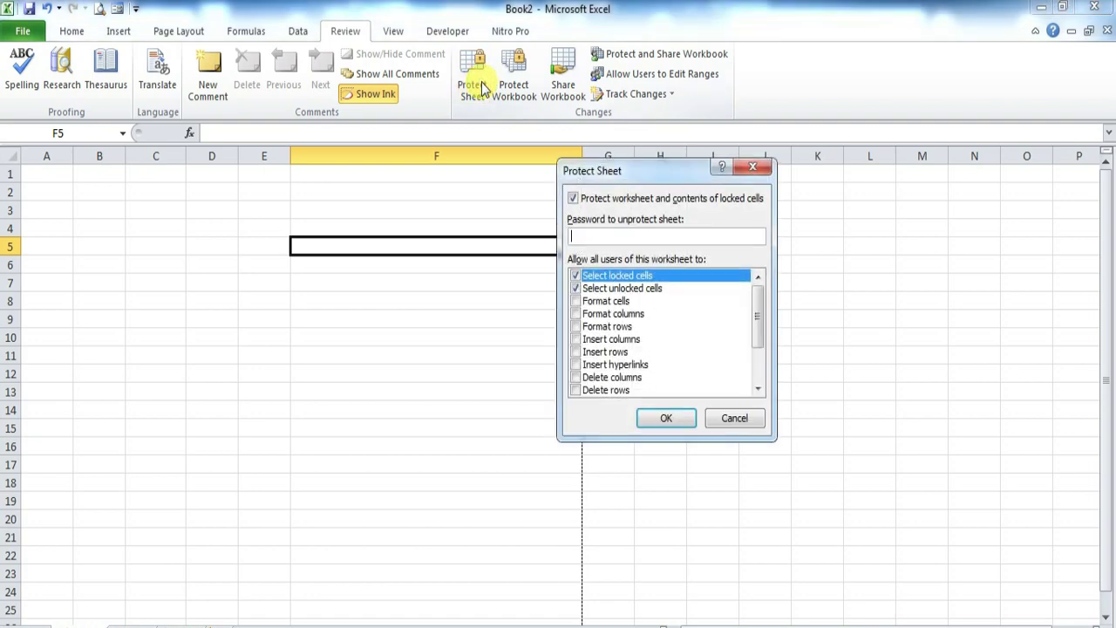
pyautogui.click(723, 417)
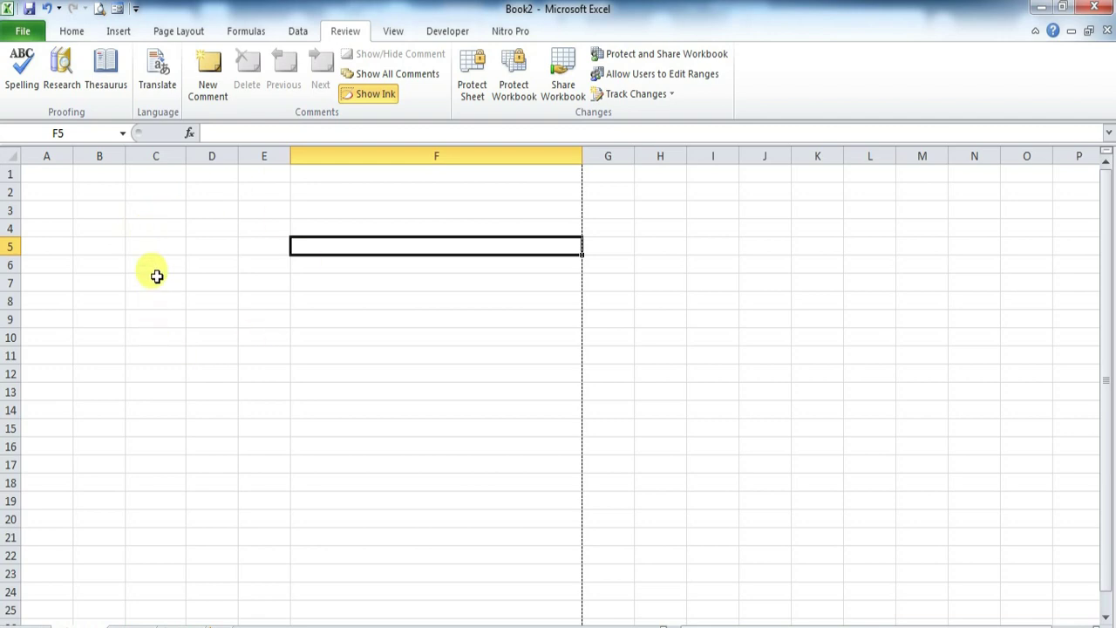
# Narrow column F so that more columns fit on the printed page
pyautogui.click(142, 317)
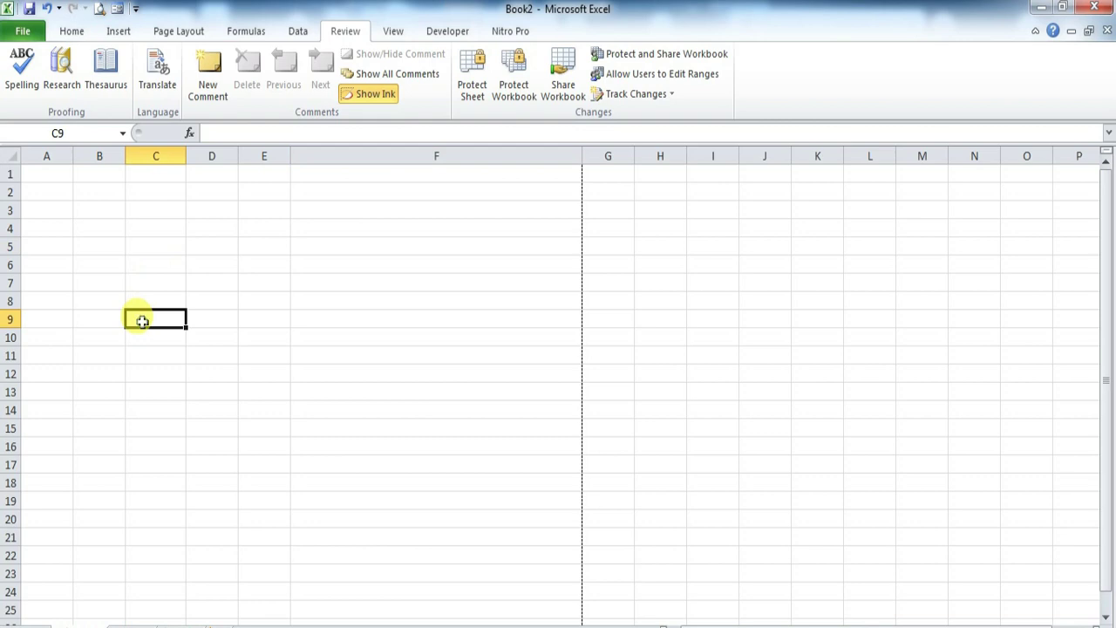
pyautogui.moveTo(70, 250); pyautogui.dragTo(401, 436)
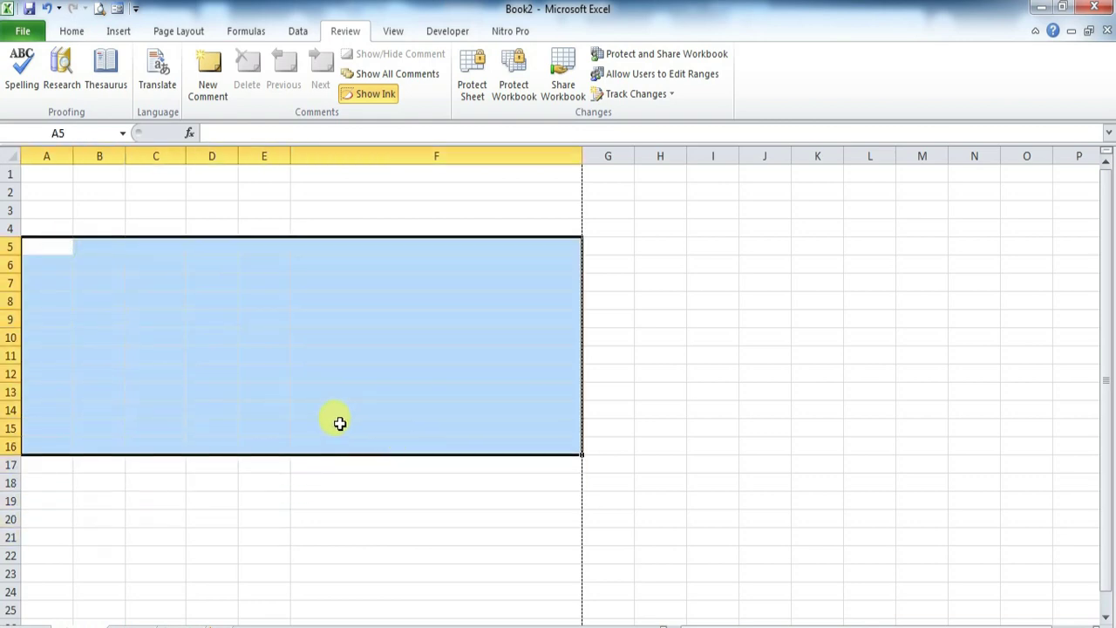
pyautogui.moveTo(584, 156); pyautogui.dragTo(453, 195)
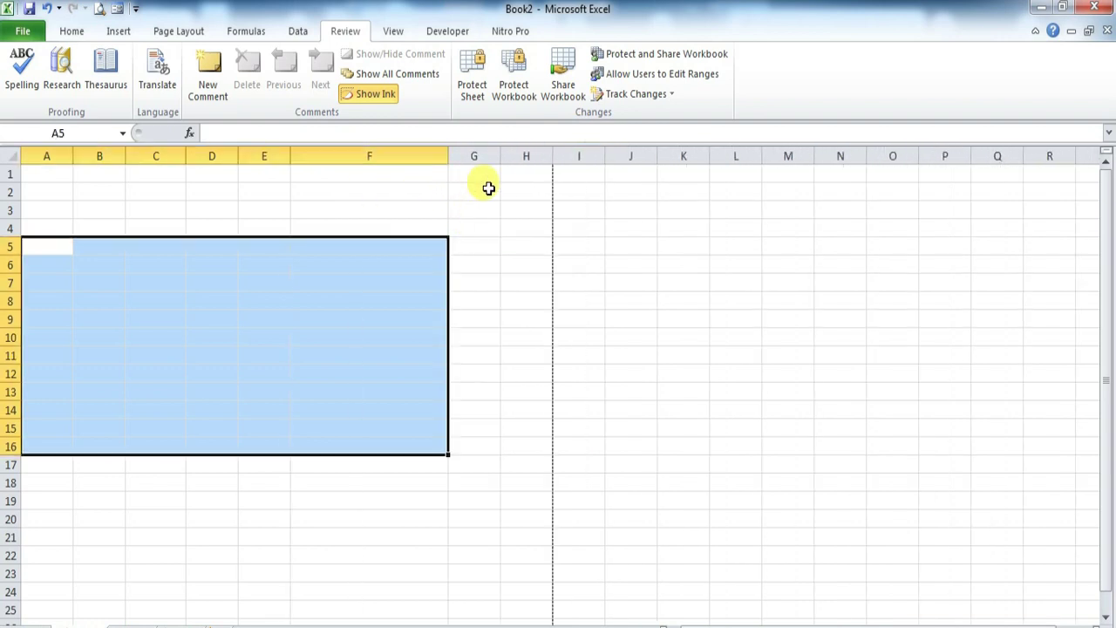
# Select A6:H15, look at the Protect Workbook options for structure and windows, and close them without applying
pyautogui.click(102, 301)
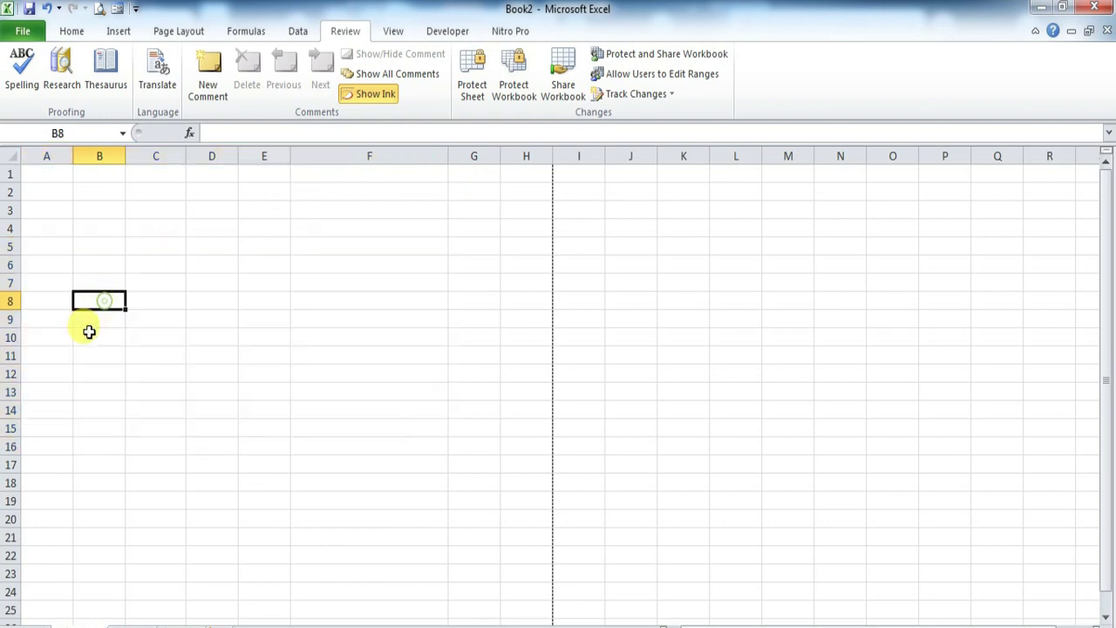
pyautogui.moveTo(58, 270); pyautogui.dragTo(521, 427)
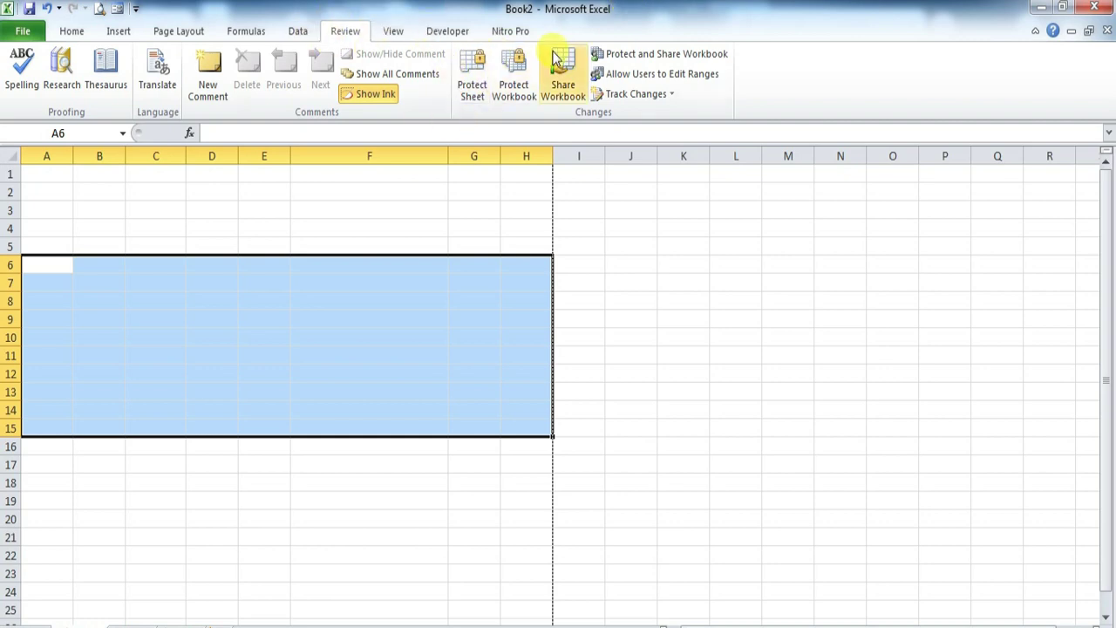
pyautogui.click(515, 67)
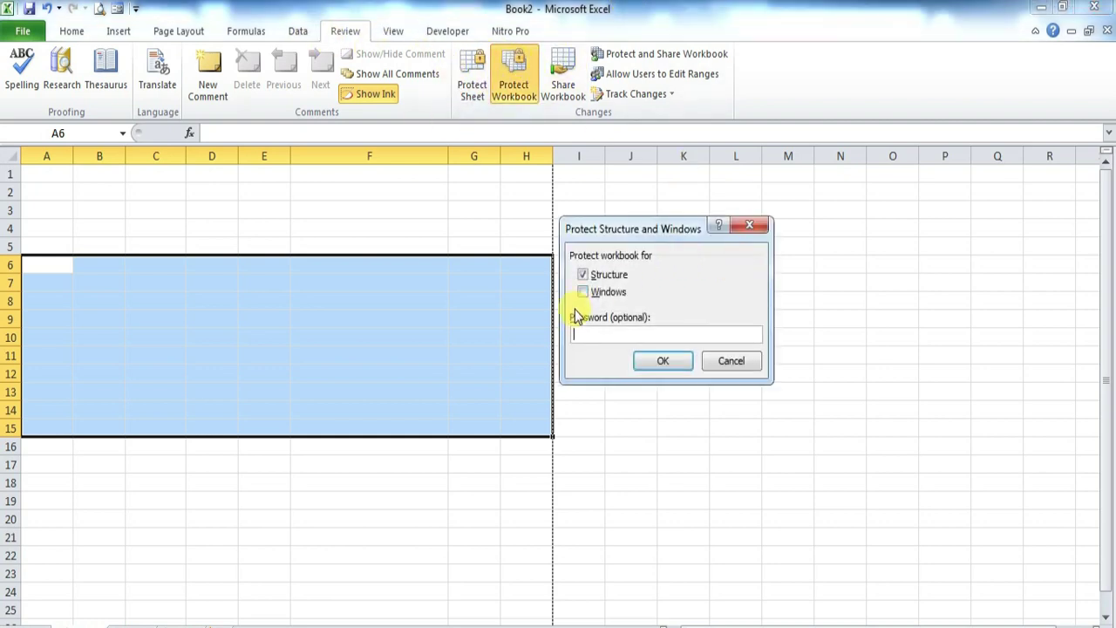
pyautogui.click(750, 228)
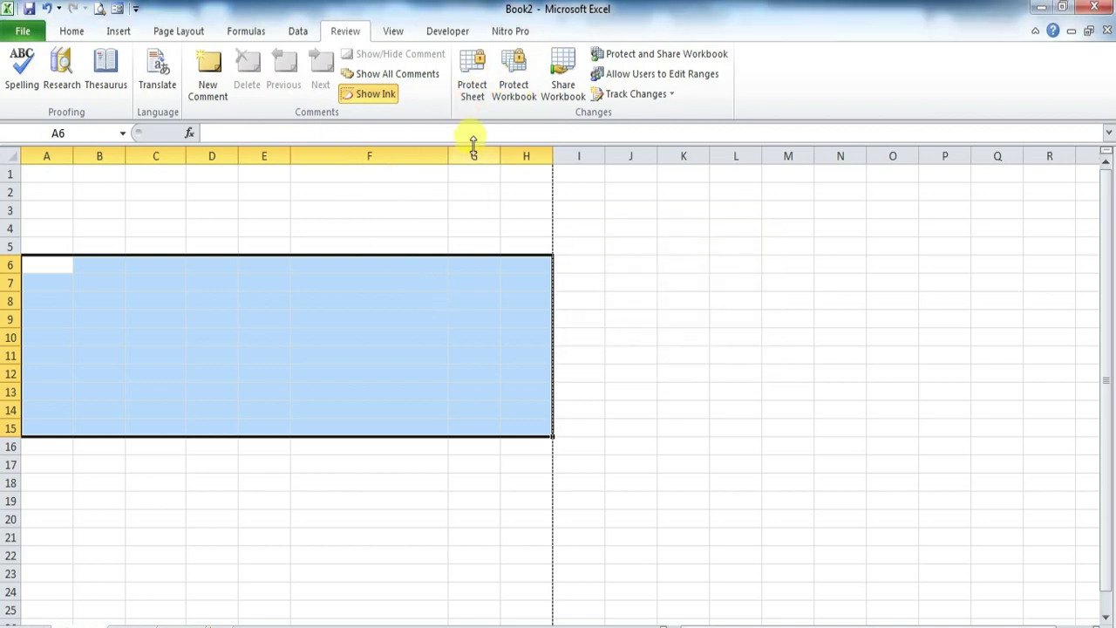
# Protect the worksheet, entering and confirming the unprotect password and keeping the default user permissions
pyautogui.click(473, 75)
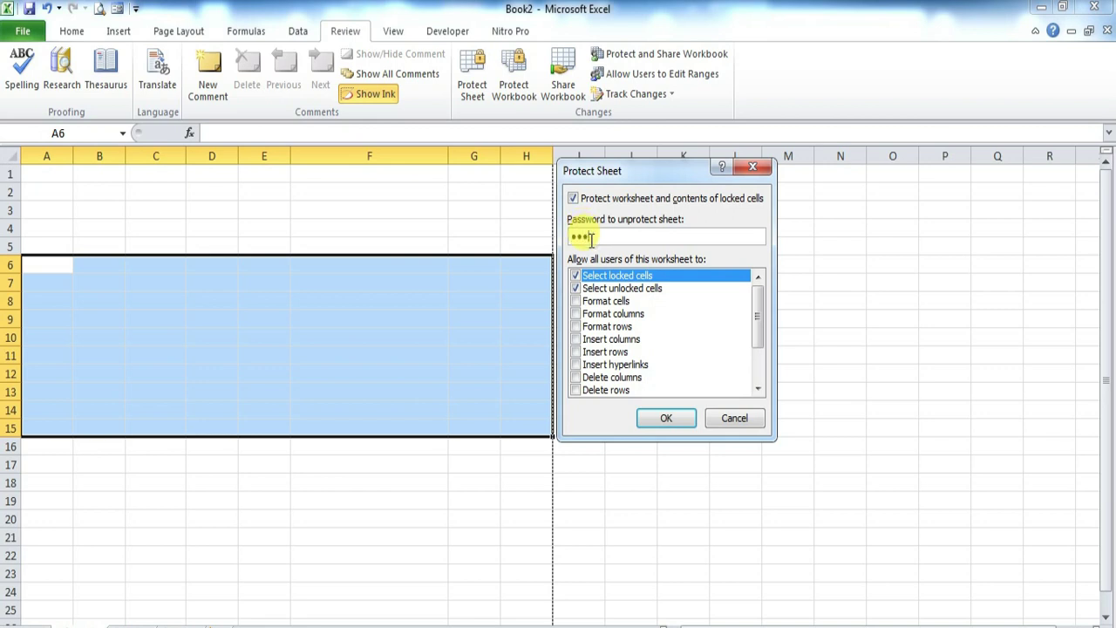
pyautogui.moveTo(595, 238); pyautogui.dragTo(566, 235)
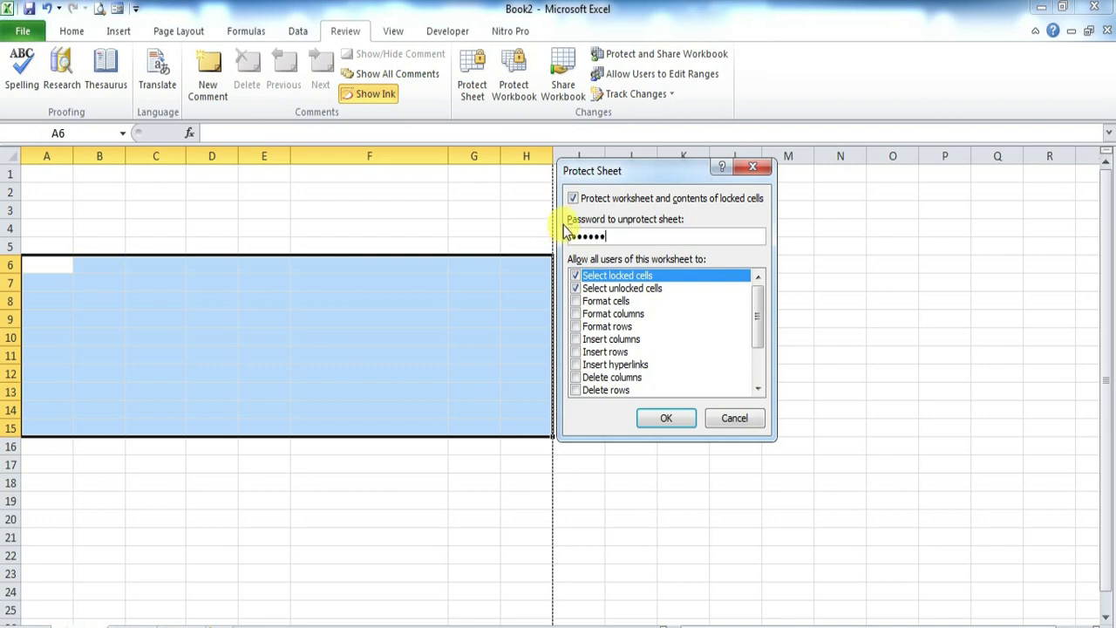
pyautogui.click(665, 420)
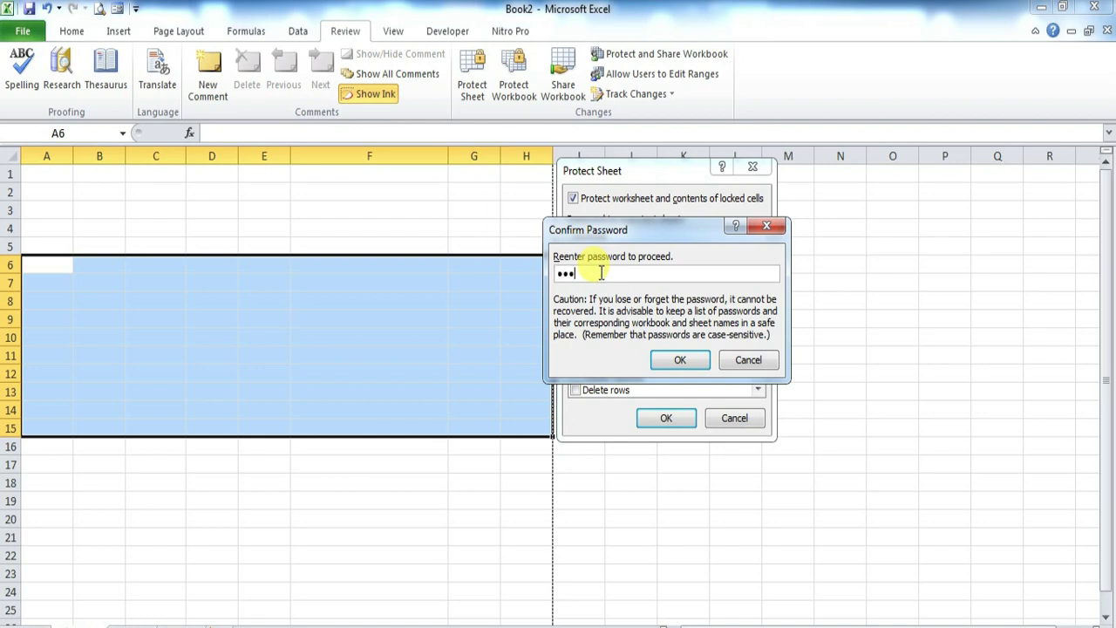
pyautogui.click(681, 361)
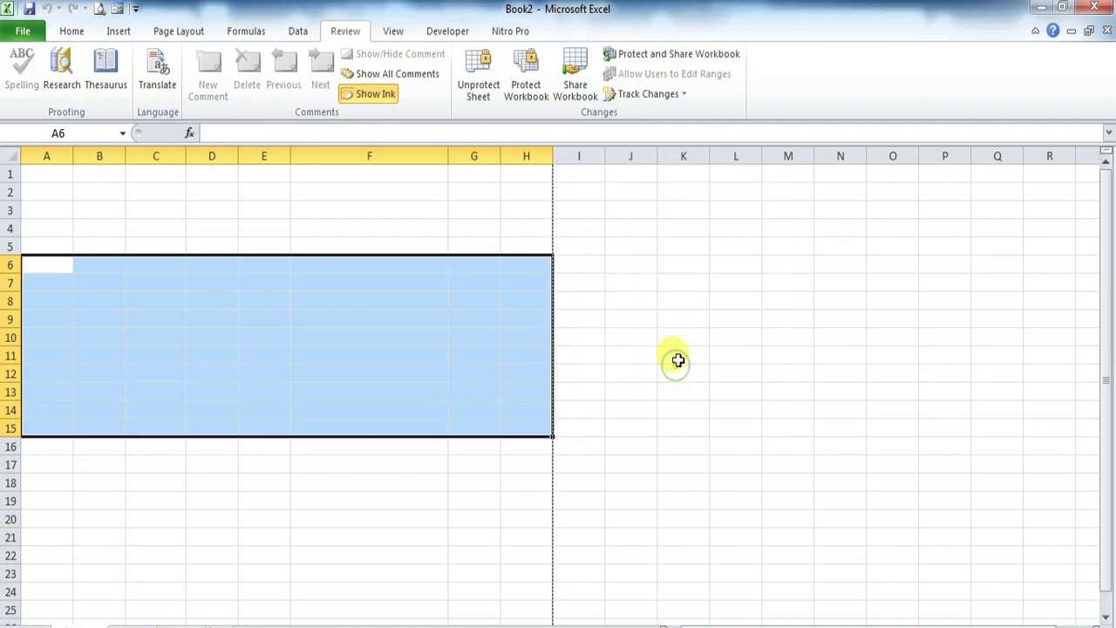
# Try to enter the letter a in cells E8, A7, B7, A8 and B5 of the protected sheet, dismissing each alert
pyautogui.click(366, 355)
pyautogui.click(254, 300)
pyautogui.press('a')
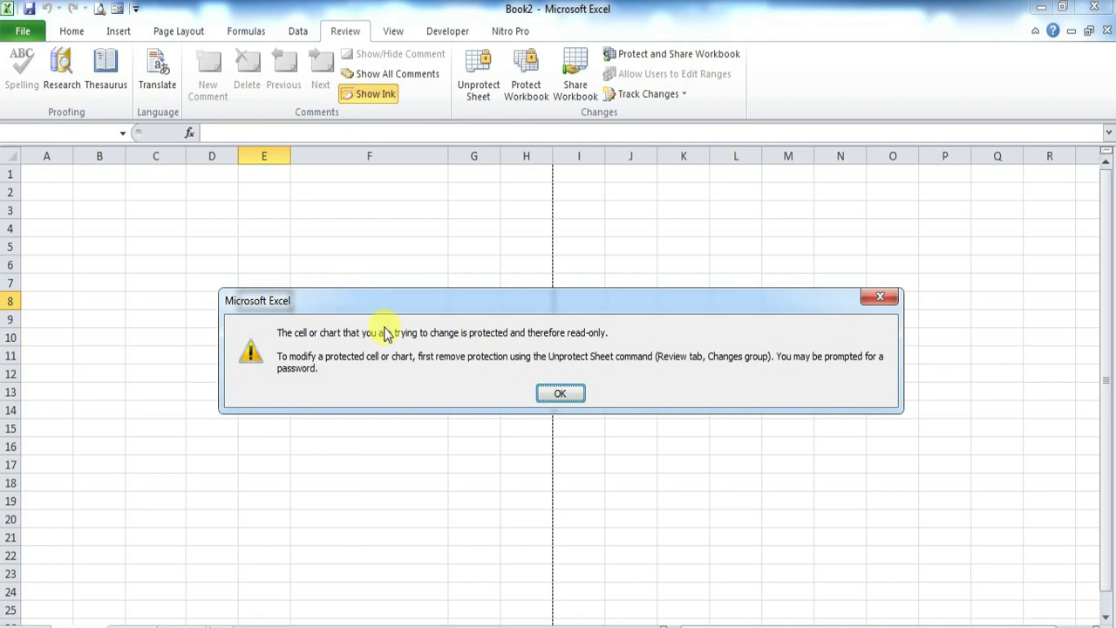
pyautogui.click(579, 384)
pyautogui.click(55, 280)
pyautogui.press('a')
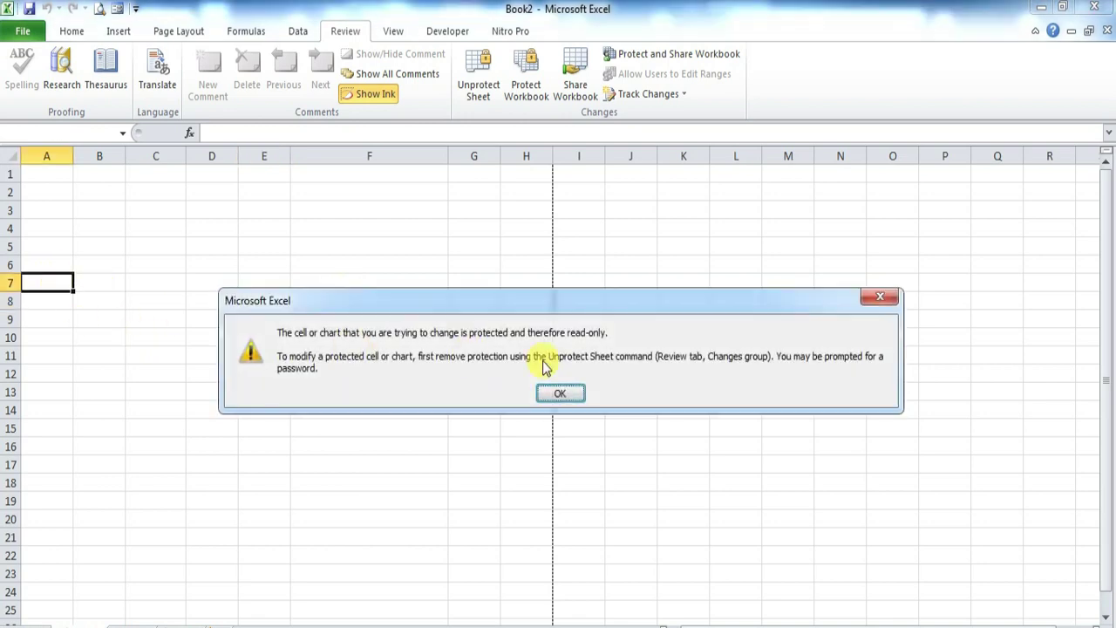
pyautogui.click(563, 394)
pyautogui.click(110, 284)
pyautogui.press('a')
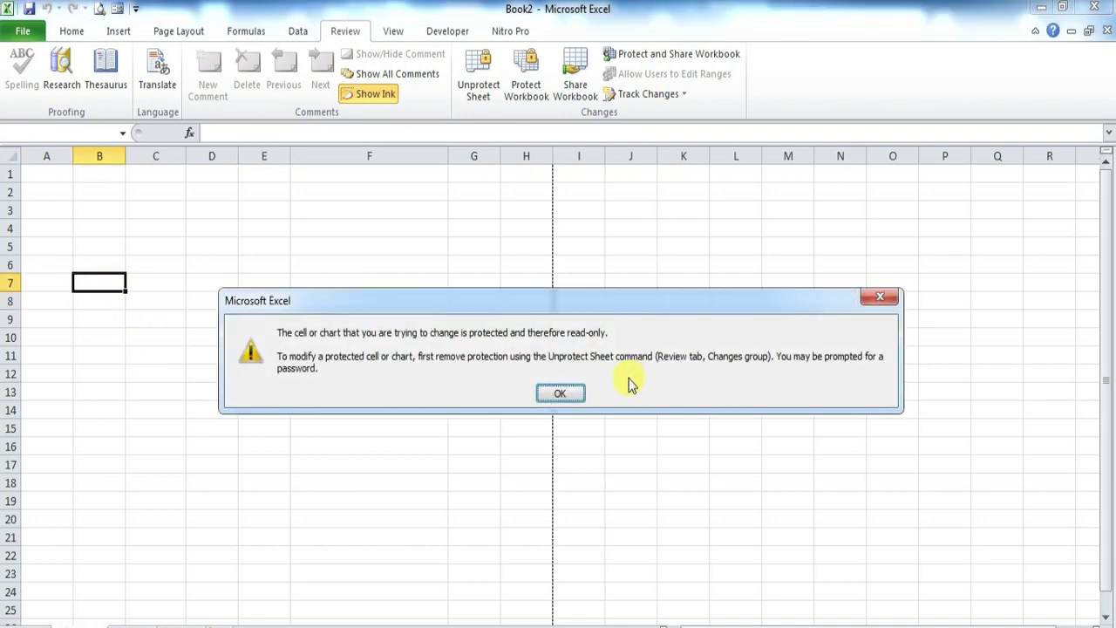
pyautogui.click(560, 394)
pyautogui.click(81, 313)
pyautogui.click(45, 299)
pyautogui.press('a')
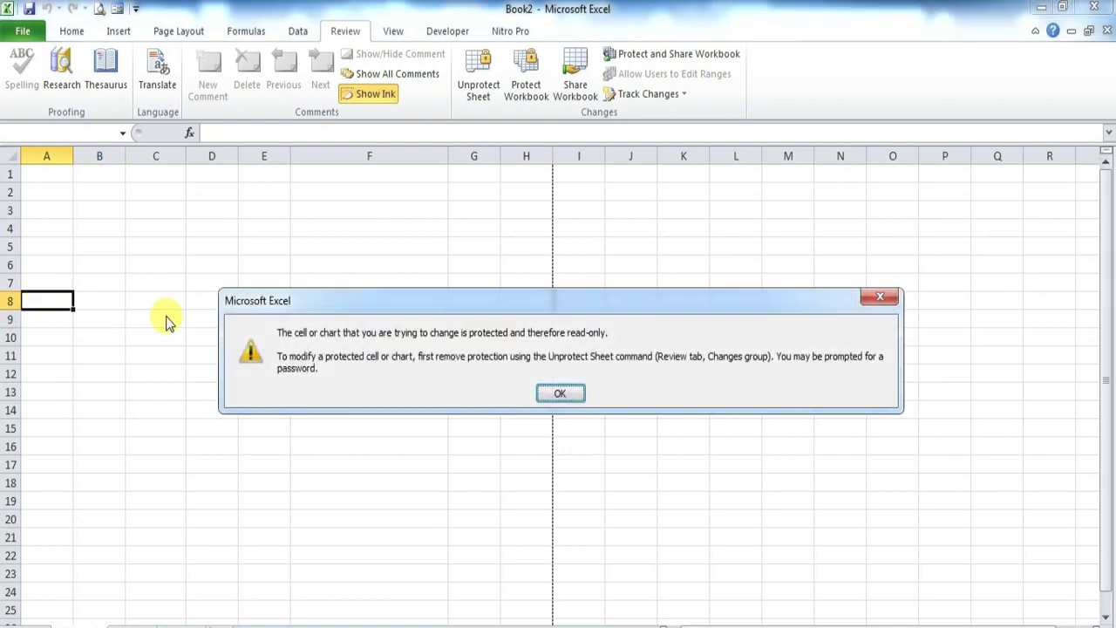
pyautogui.click(560, 393)
pyautogui.click(79, 245)
pyautogui.press('a')
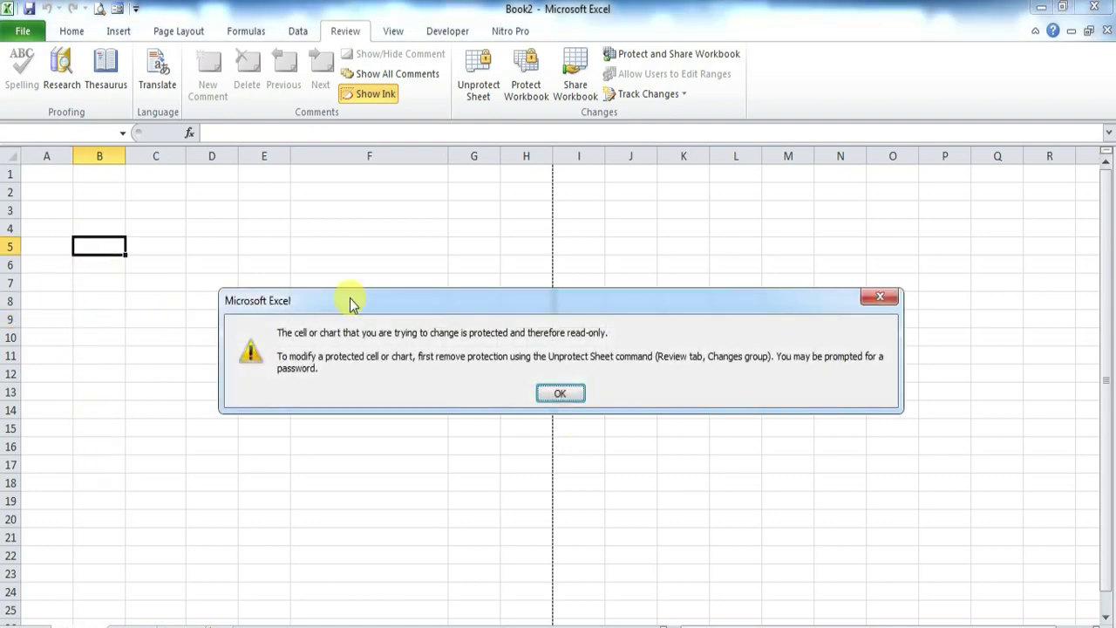
pyautogui.click(561, 394)
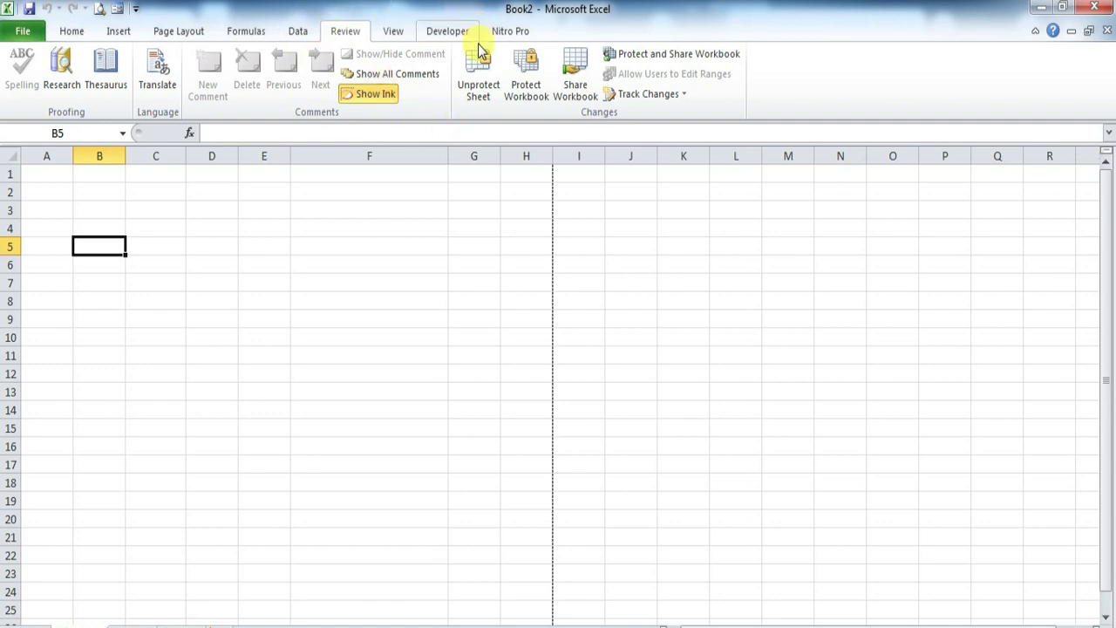
# Try to clear the contents of B5:F7 on the protected sheet and dismiss the alert
pyautogui.click(122, 297)
pyautogui.click(69, 244)
pyautogui.moveTo(80, 251); pyautogui.dragTo(361, 287)
pyautogui.press('Delete')
pyautogui.click(551, 392)
pyautogui.click(429, 403)
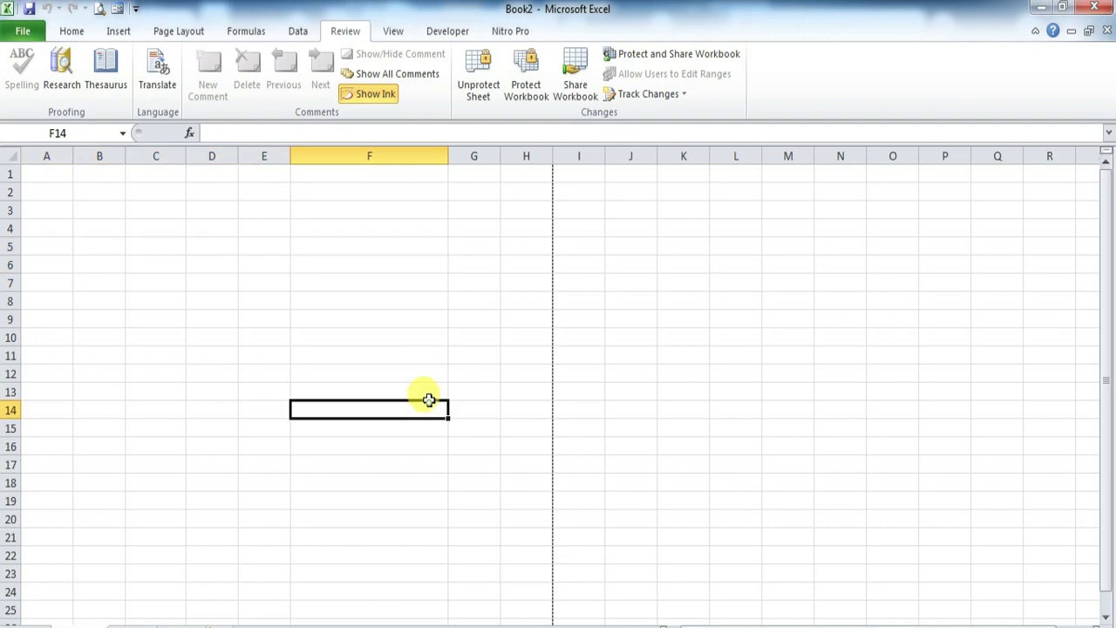
# Select A5:F16 and remove the worksheet protection by entering the sheet password
pyautogui.moveTo(35, 246); pyautogui.dragTo(327, 438)
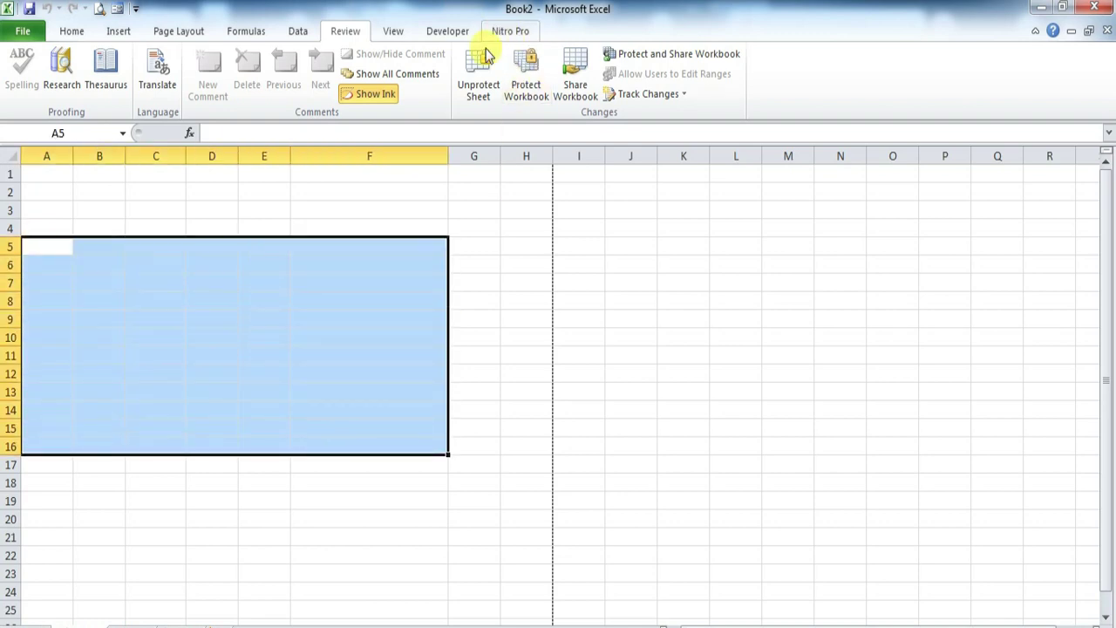
pyautogui.click(395, 32)
pyautogui.click(344, 32)
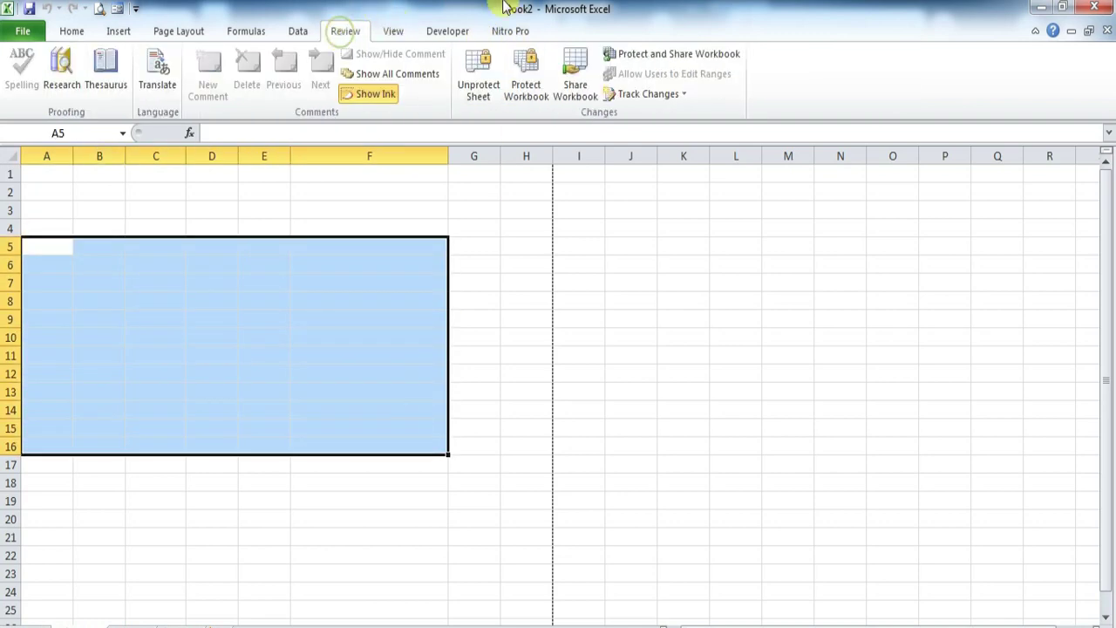
pyautogui.click(484, 103)
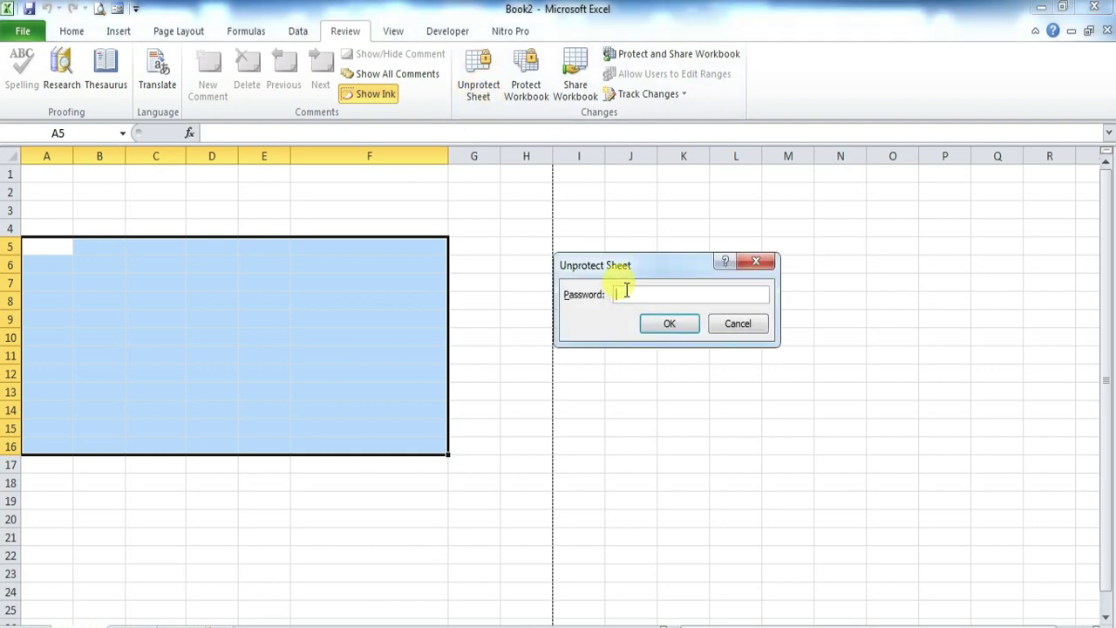
pyautogui.click(671, 324)
# Enter the test text DFGFD in B7 and FGFDG in B6, and clear both cells
pyautogui.click(112, 281)
pyautogui.write('DFGDFGF')
pyautogui.press('Escape')
pyautogui.click(97, 264)
pyautogui.write('FGFDG')
pyautogui.click(112, 282)
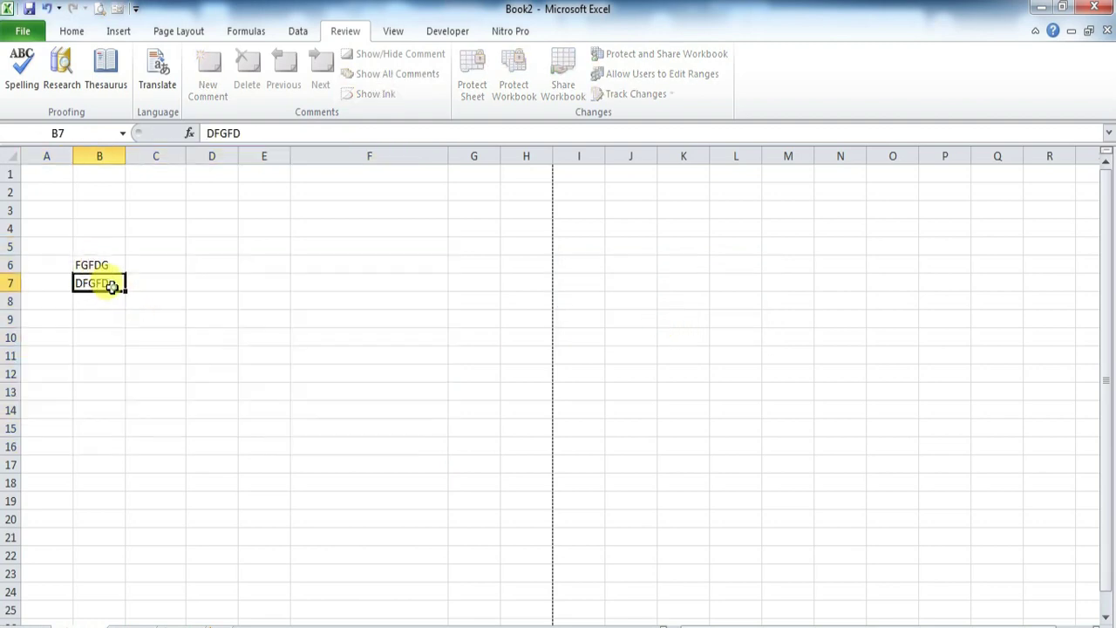
pyautogui.press('Delete')
pyautogui.click(104, 263)
pyautogui.press('Delete')
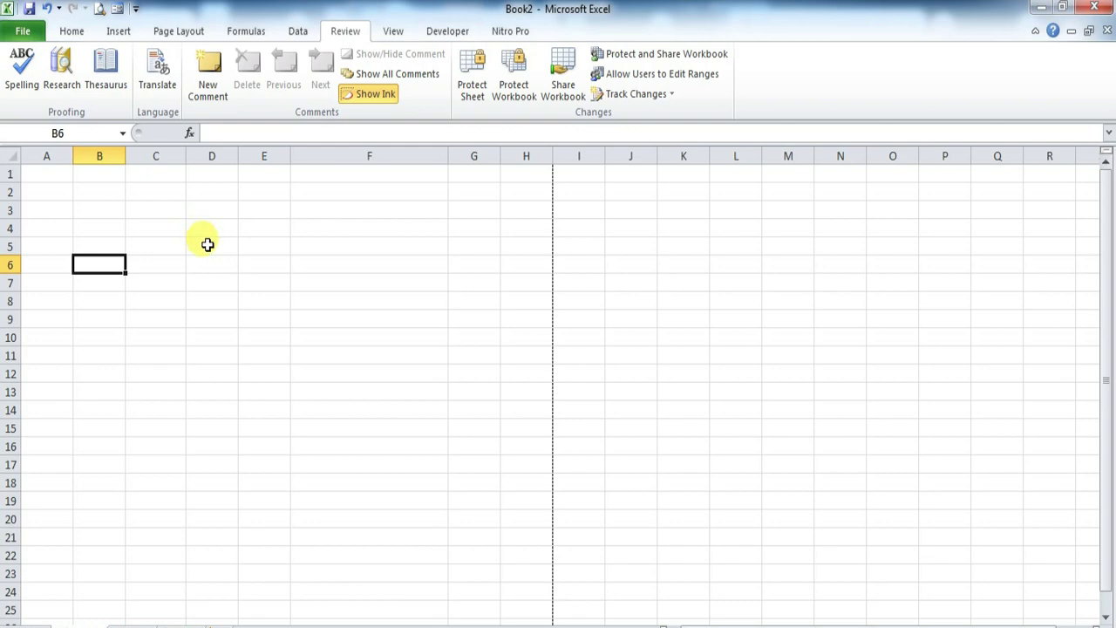
pyautogui.click(388, 30)
pyautogui.click(347, 33)
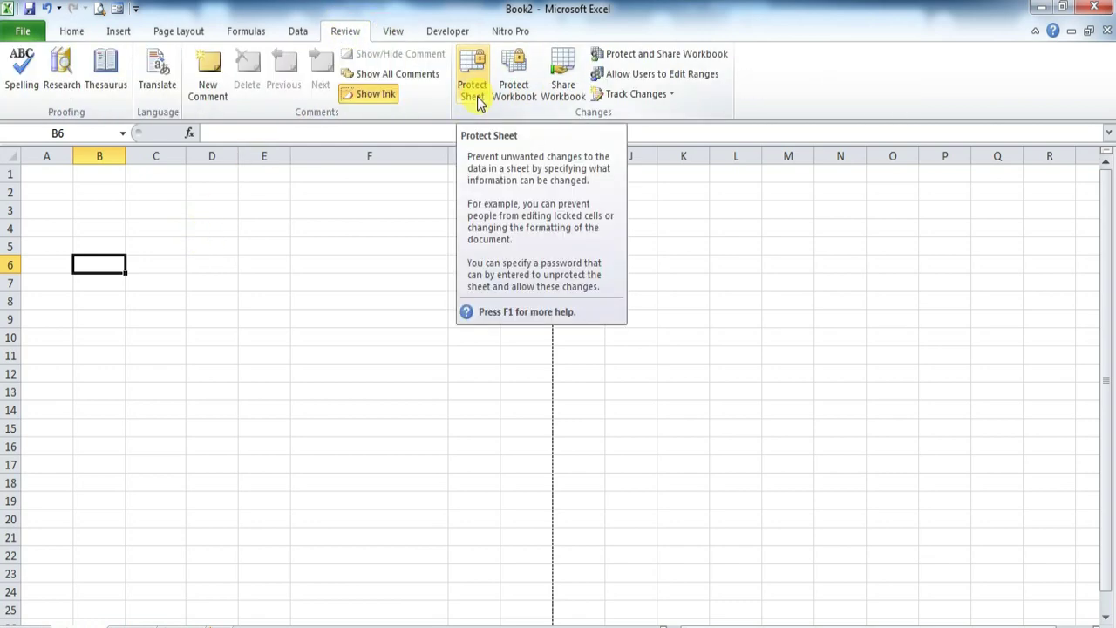
pyautogui.click(393, 32)
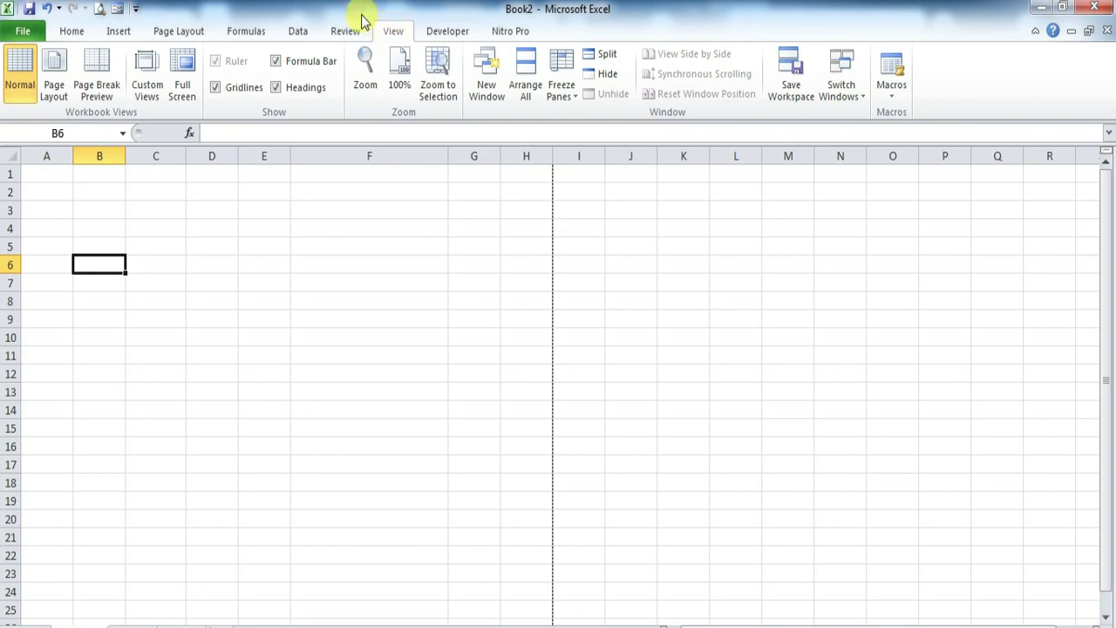
# Look at the print settings and the Page Setup options, and return to the worksheet without changing anything
pyautogui.hotkey('ctrl', 'p')
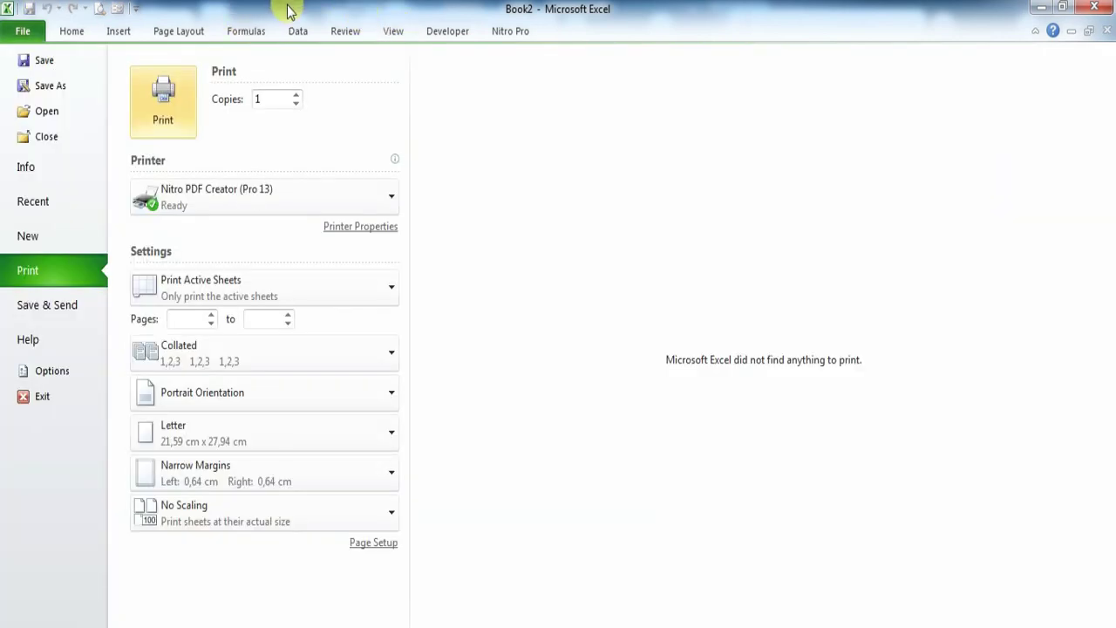
pyautogui.click(375, 543)
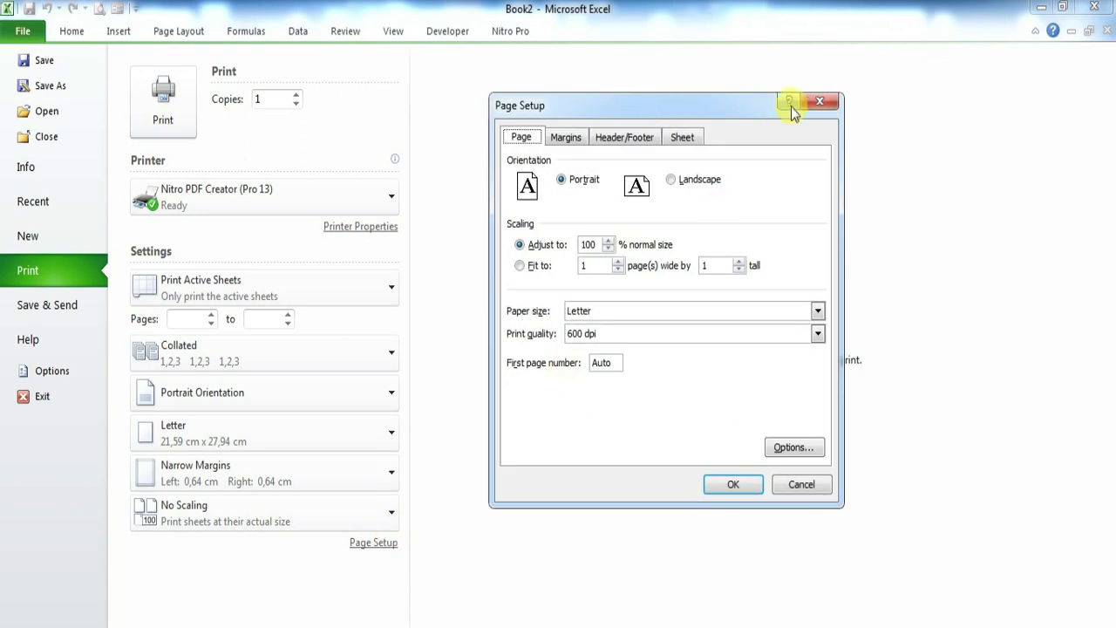
pyautogui.press('Escape')
pyautogui.click(71, 33)
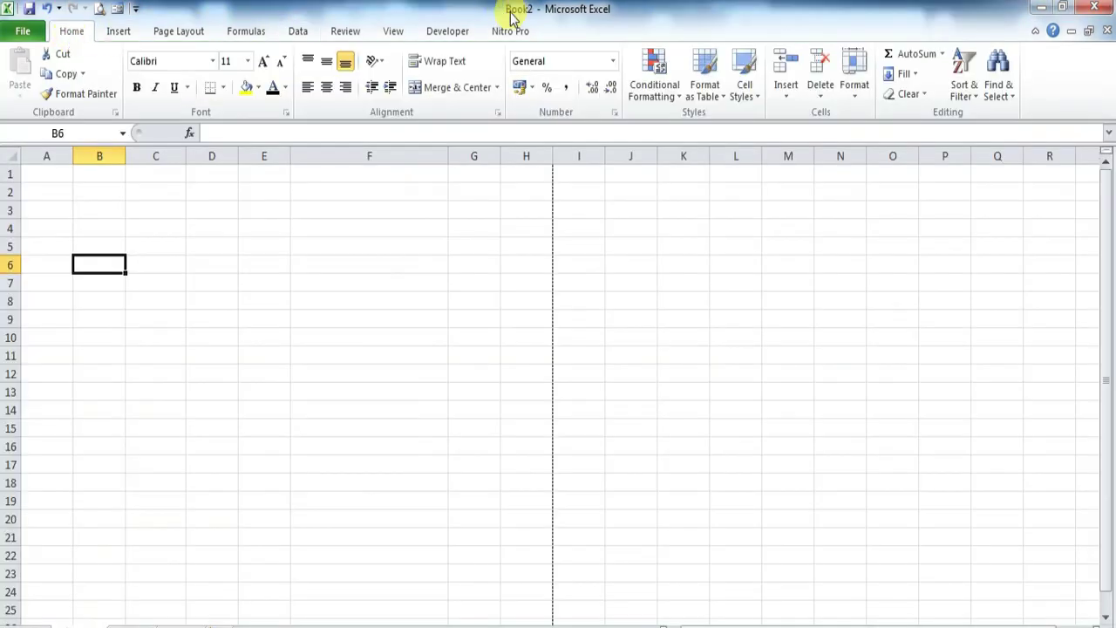
pyautogui.click(394, 33)
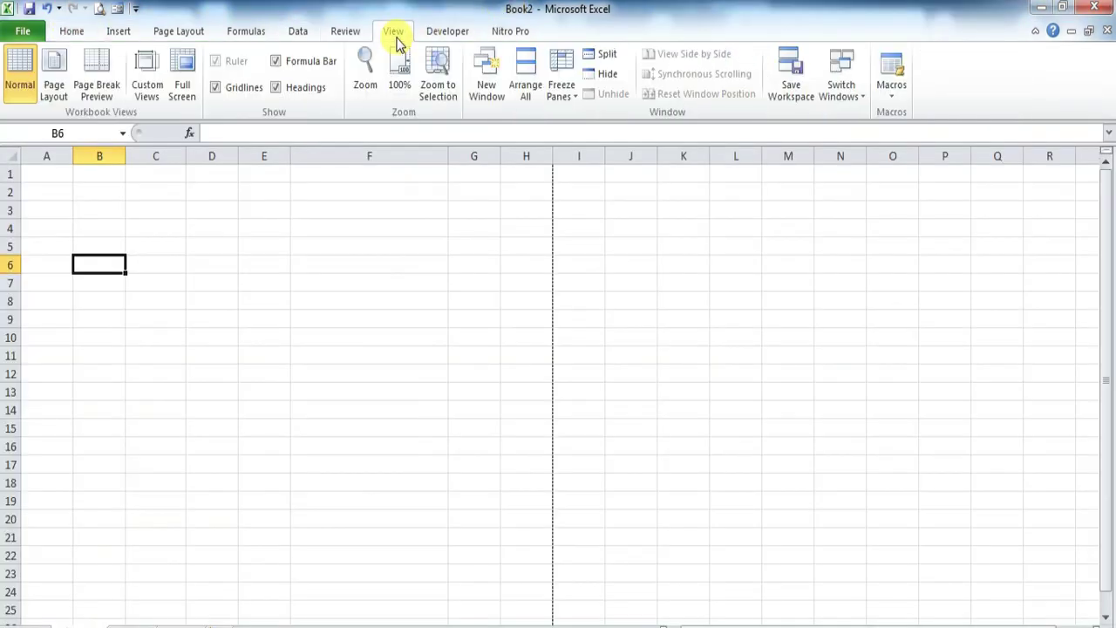
# Look through the empty sheet in Page Layout view and return to Normal view
pyautogui.click(54, 87)
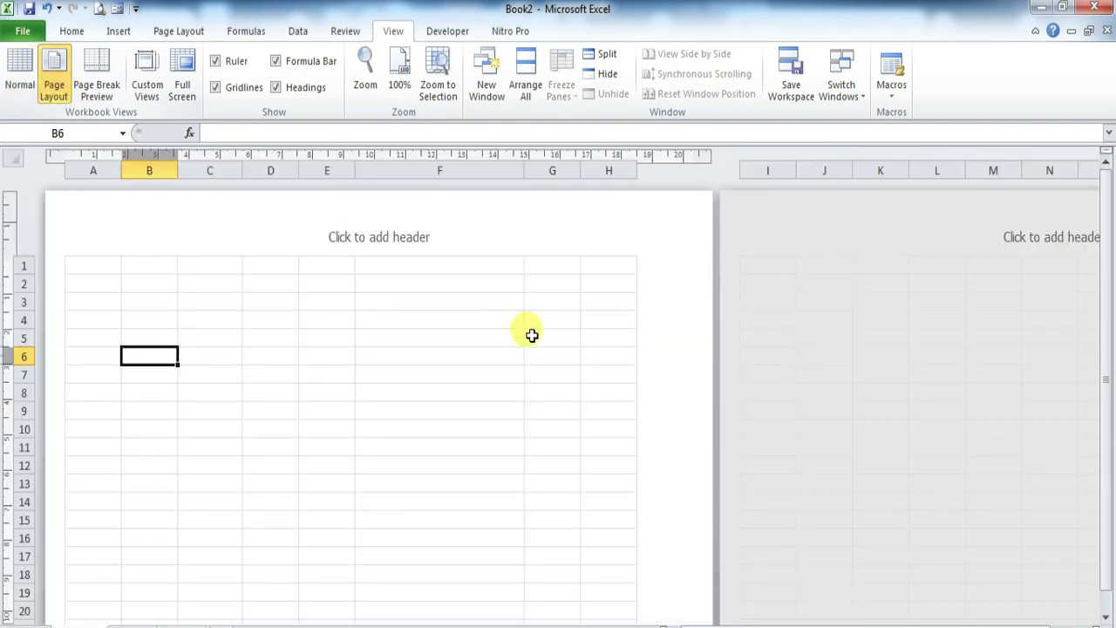
pyautogui.scroll(-3, 972, 273)
pyautogui.scroll(3, 971, 273)
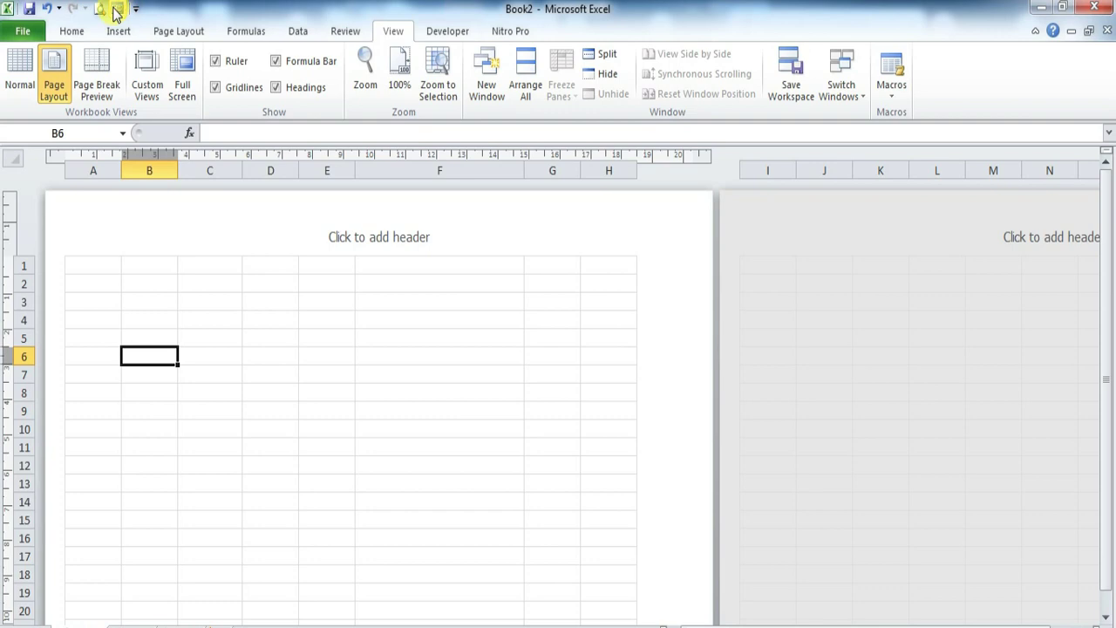
pyautogui.click(20, 65)
# Look at the sheet in Page Break Preview, return to Normal view and select G4
pyautogui.click(99, 87)
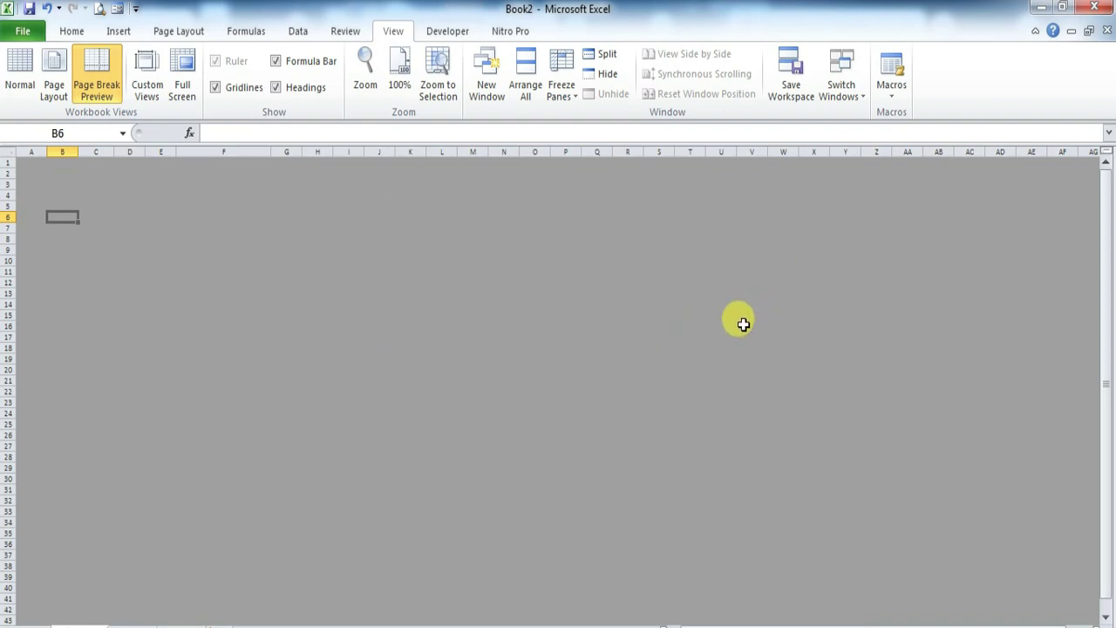
pyautogui.scroll(5, 558, 383)
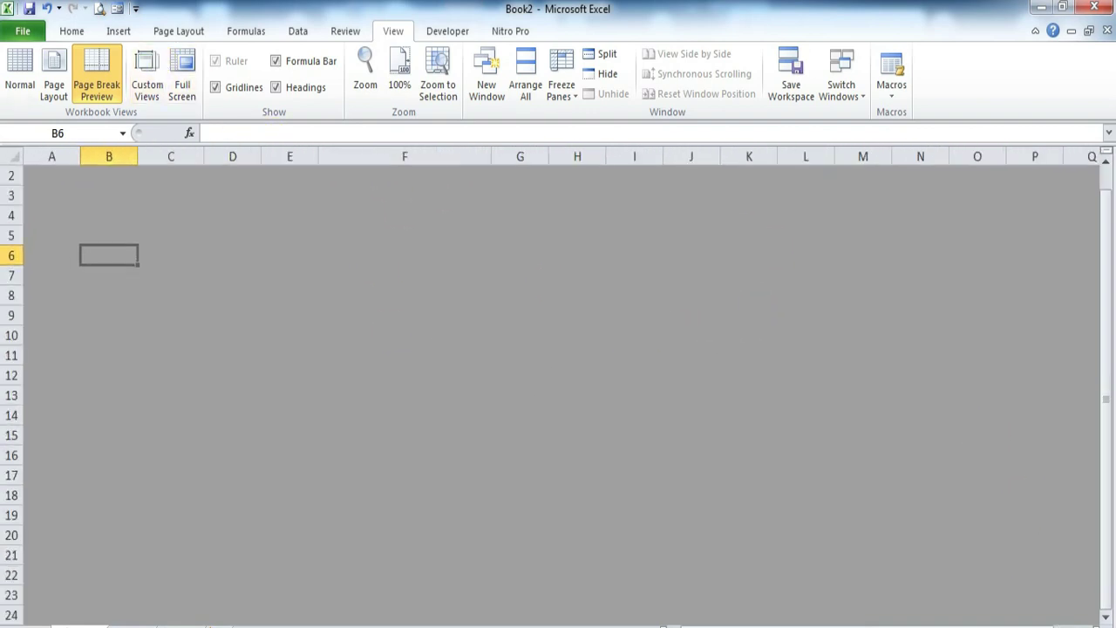
pyautogui.scroll(-1, 558, 384)
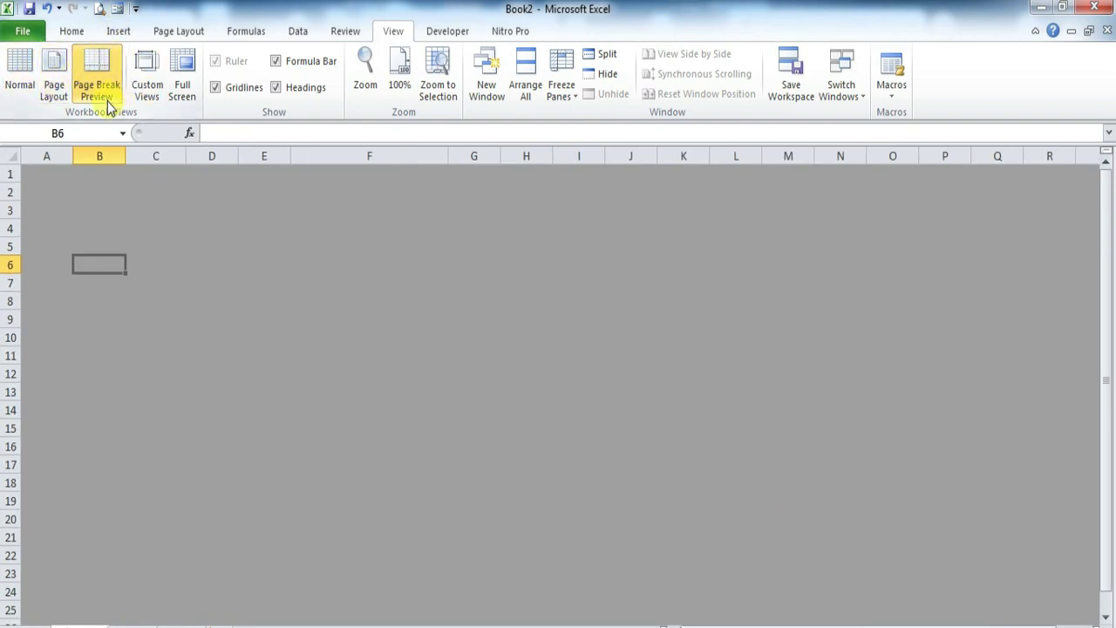
pyautogui.click(54, 74)
pyautogui.click(19, 75)
pyautogui.click(475, 228)
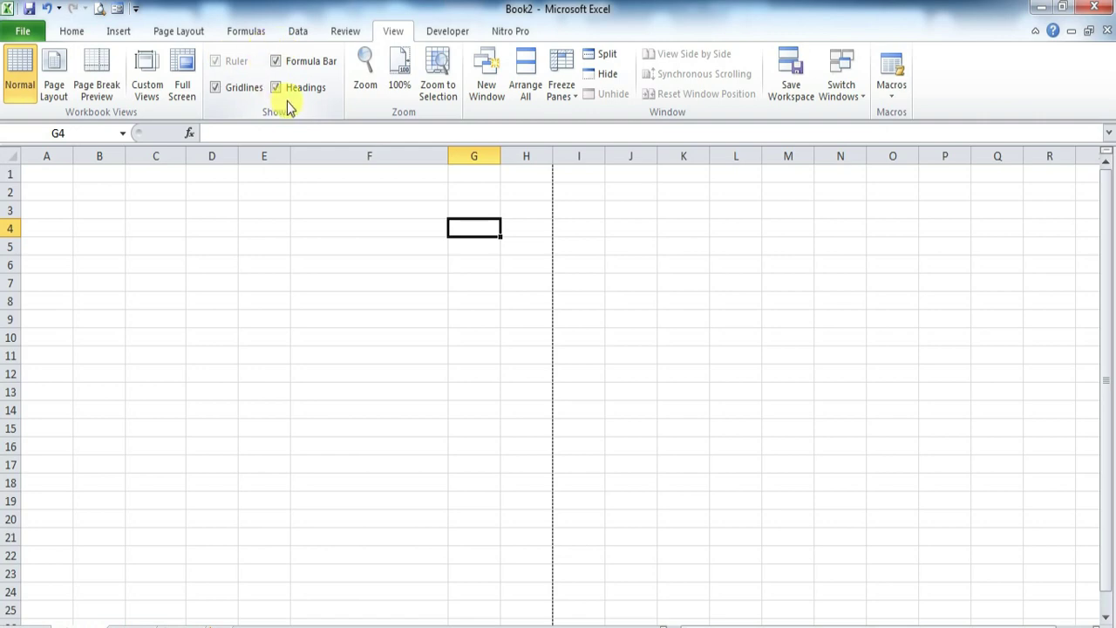
# Hide the worksheet gridlines and enter the test text GFDGFGFDG in B6
pyautogui.click(215, 88)
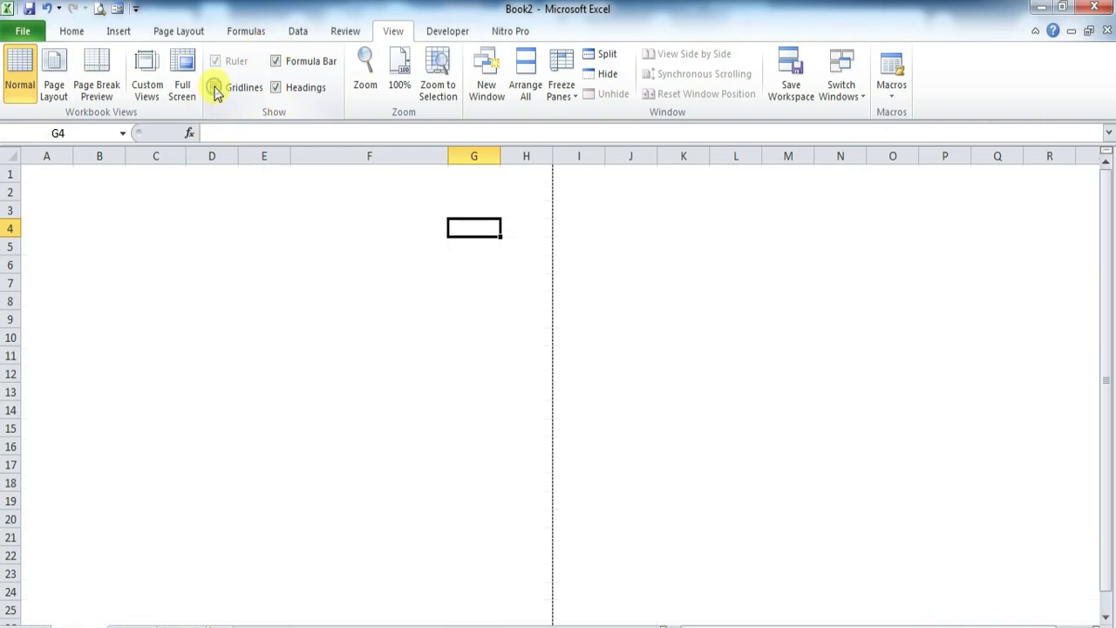
pyautogui.click(199, 299)
pyautogui.click(144, 241)
pyautogui.moveTo(145, 241); pyautogui.dragTo(386, 341)
pyautogui.click(249, 277)
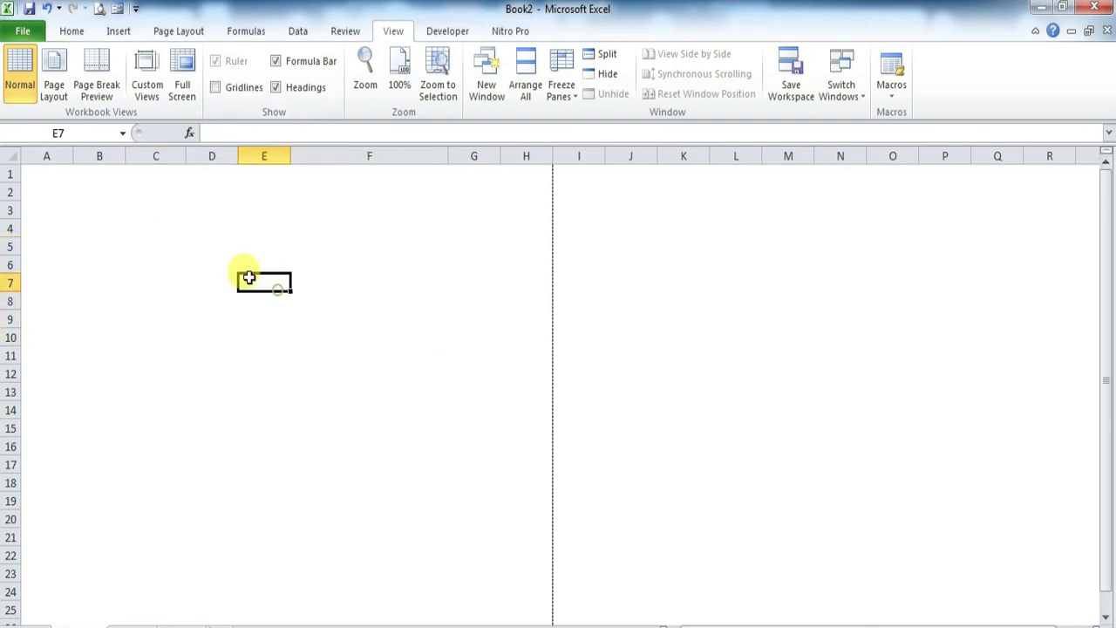
pyautogui.moveTo(99, 261); pyautogui.dragTo(524, 266)
pyautogui.write('GFDGFGFDG')
pyautogui.click(164, 373)
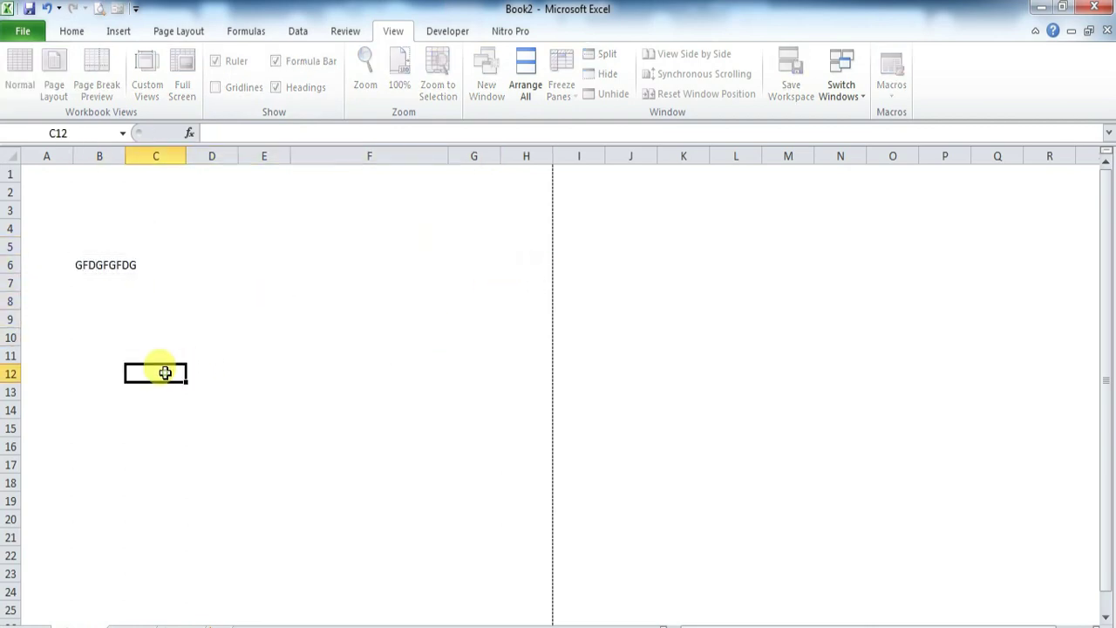
# Enter the test texts FGDFGFD in B9, FDGFD in B13, DFGF in C13 and DFGFD in E13
pyautogui.moveTo(100, 319); pyautogui.dragTo(528, 314)
pyautogui.write('FGDFGFD')
pyautogui.click(177, 446)
pyautogui.click(68, 299)
pyautogui.click(98, 388)
pyautogui.write('FDGFD')
pyautogui.click(209, 381)
pyautogui.click(142, 391)
pyautogui.write('DFGF')
pyautogui.click(266, 388)
pyautogui.write('DFGFD')
# Enter the test text DFGF in F12, F15, H12, F13 and E6, and FG in G13
pyautogui.click(411, 374)
pyautogui.write('DFGF')
pyautogui.click(411, 427)
pyautogui.write('DFGF')
pyautogui.click(530, 373)
pyautogui.write('DFG')
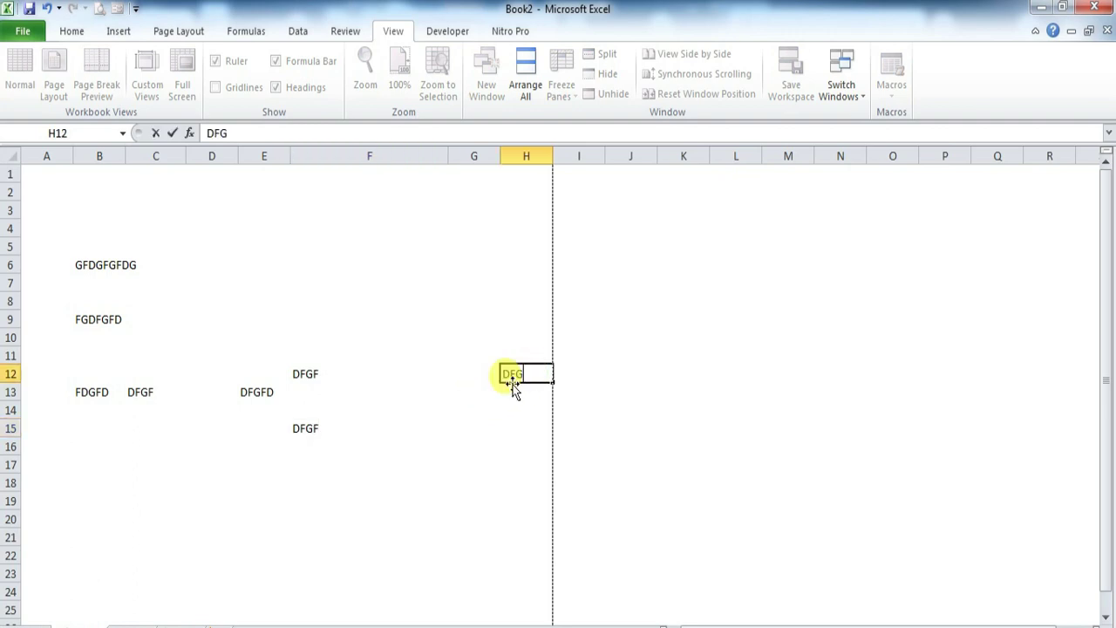
pyautogui.write('F')
pyautogui.click(354, 391)
pyautogui.write('DFGF')
pyautogui.click(488, 394)
pyautogui.write('FG')
pyautogui.click(267, 265)
pyautogui.write('DFGF')
pyautogui.click(424, 262)
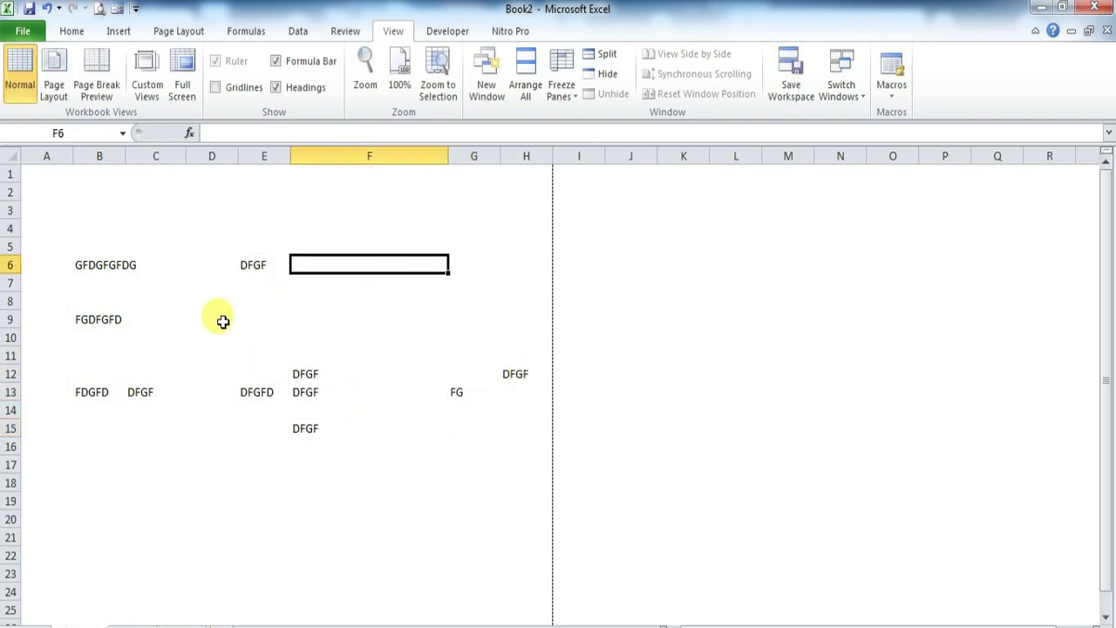
# Clear all the test text from B7:H16, E6 and B6:C6, cancelling the accidental move of the selected range
pyautogui.moveTo(109, 281); pyautogui.dragTo(536, 447)
pyautogui.press('Delete')
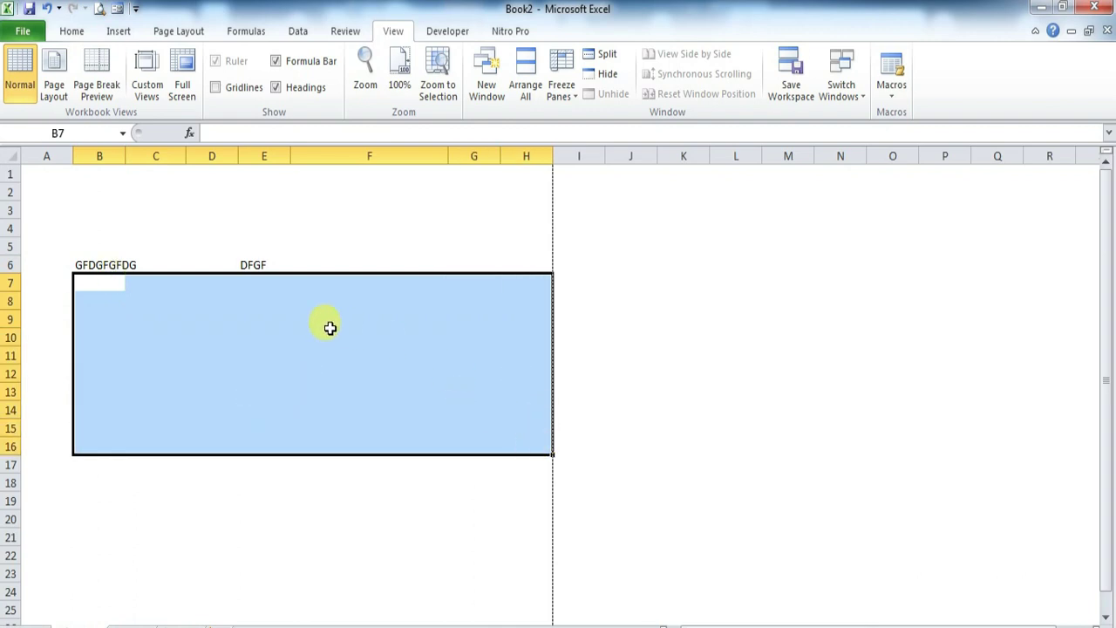
pyautogui.moveTo(112, 277); pyautogui.dragTo(231, 262)
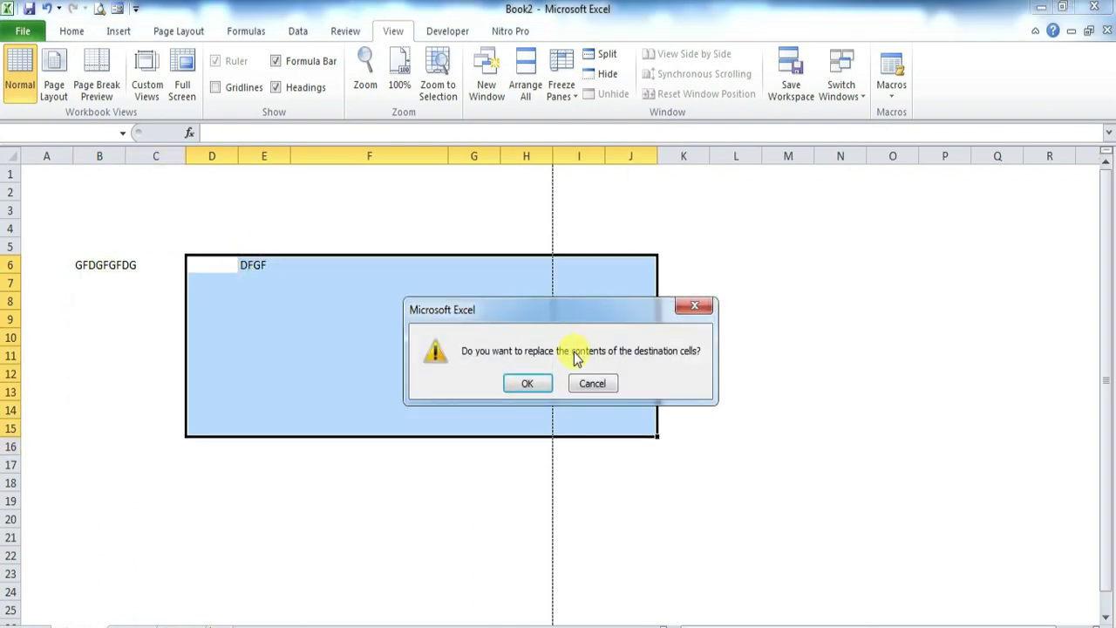
pyautogui.click(589, 397)
pyautogui.keyDown('ctrl'); pyautogui.click(262, 265); pyautogui.keyUp('ctrl')
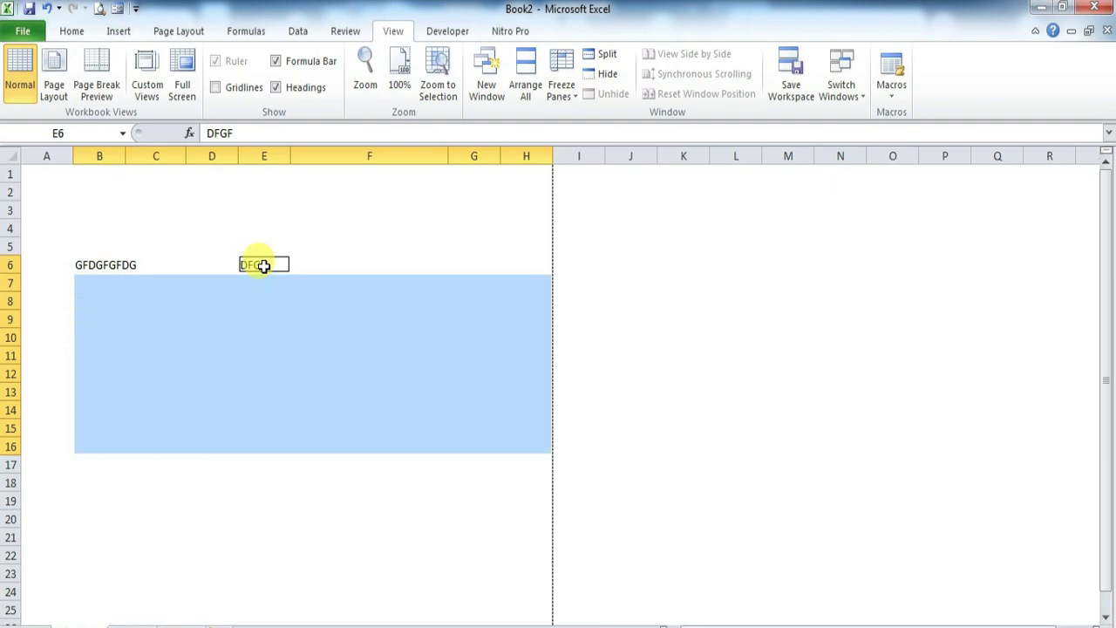
pyautogui.press('Delete')
pyautogui.click(132, 266)
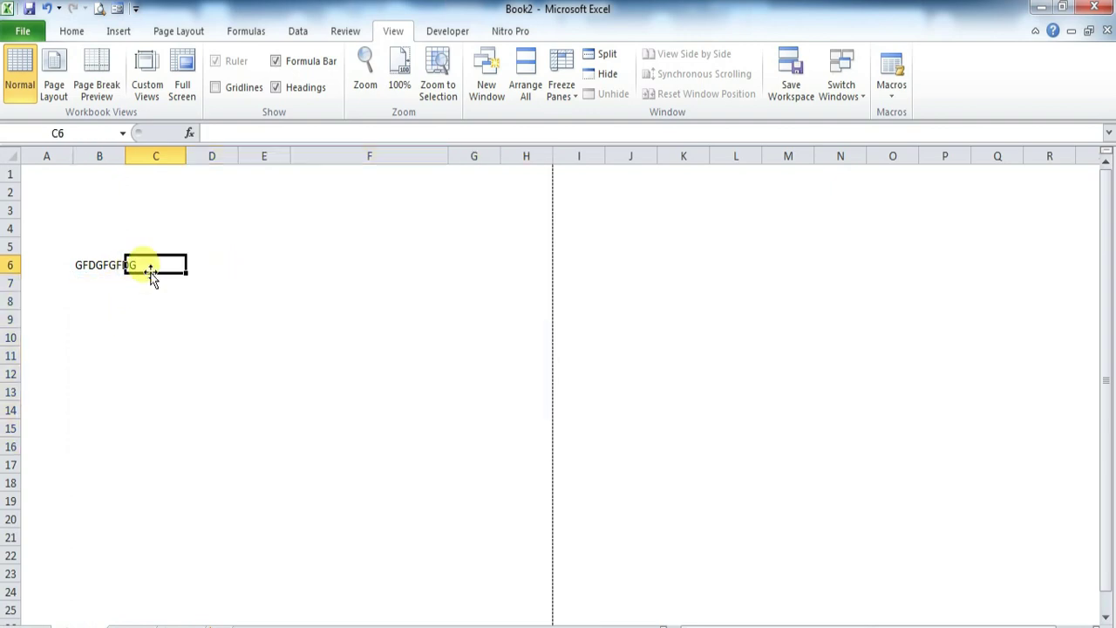
pyautogui.moveTo(82, 269); pyautogui.dragTo(135, 265)
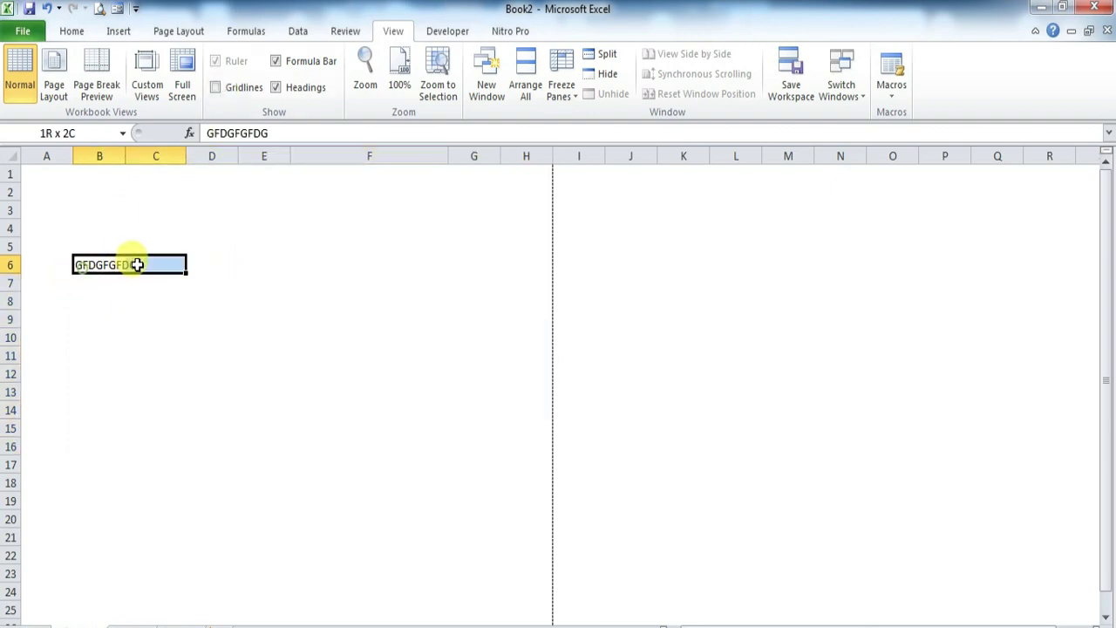
pyautogui.press('Delete')
pyautogui.click(142, 320)
# Enter the column headings NAMA, ALAMAT and JENIS in A5:C5
pyautogui.click(51, 253)
pyautogui.write('NAMA')
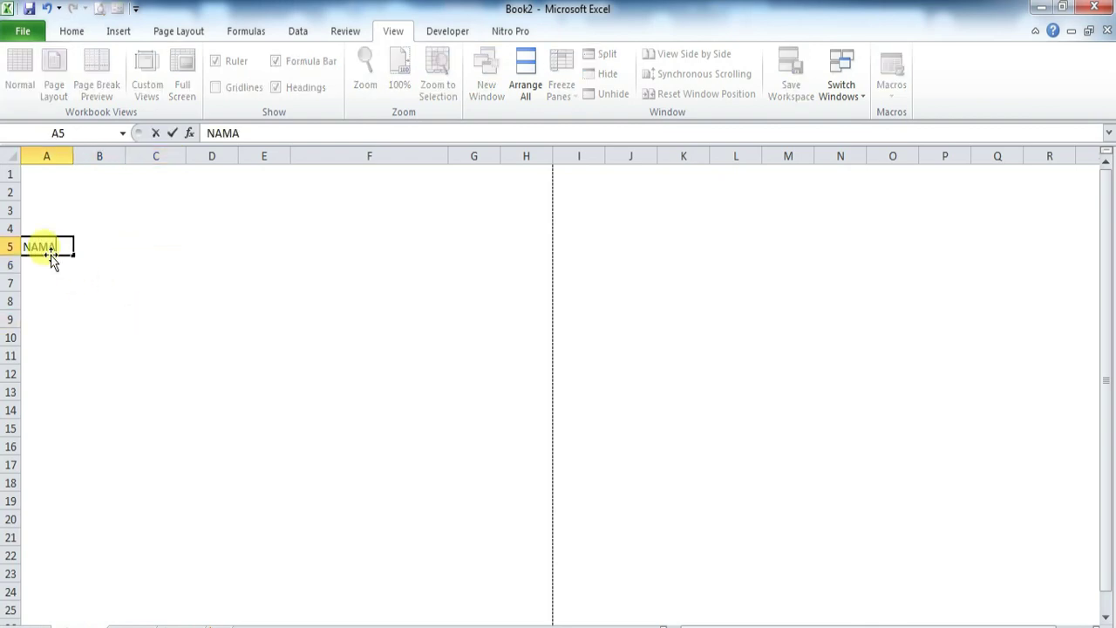
pyautogui.press('Tab')
pyautogui.write('A')
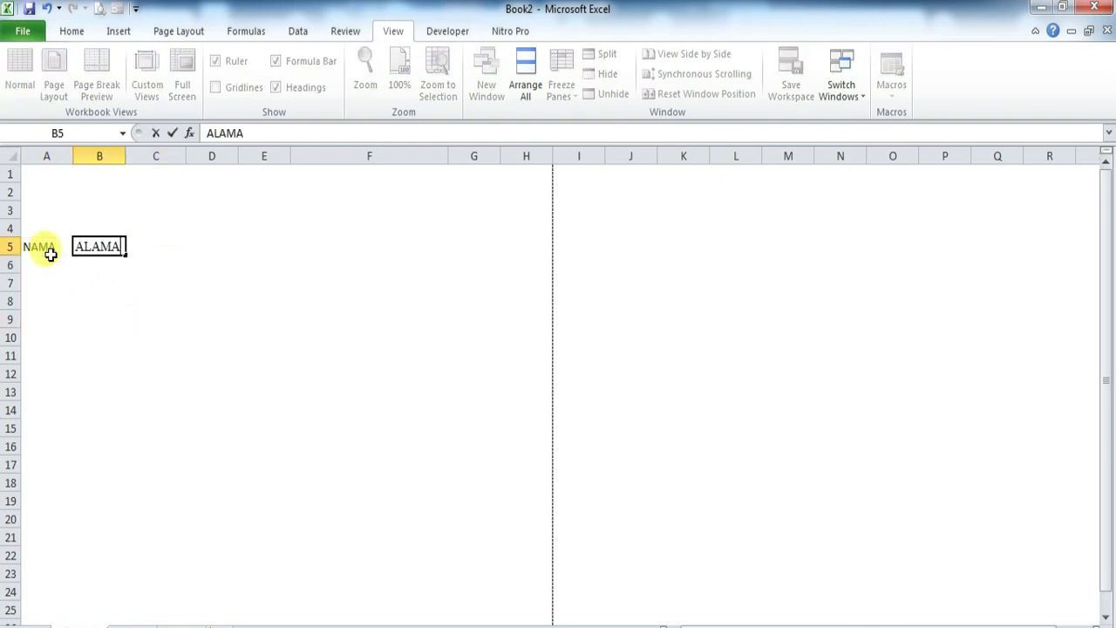
pyautogui.press('Tab')
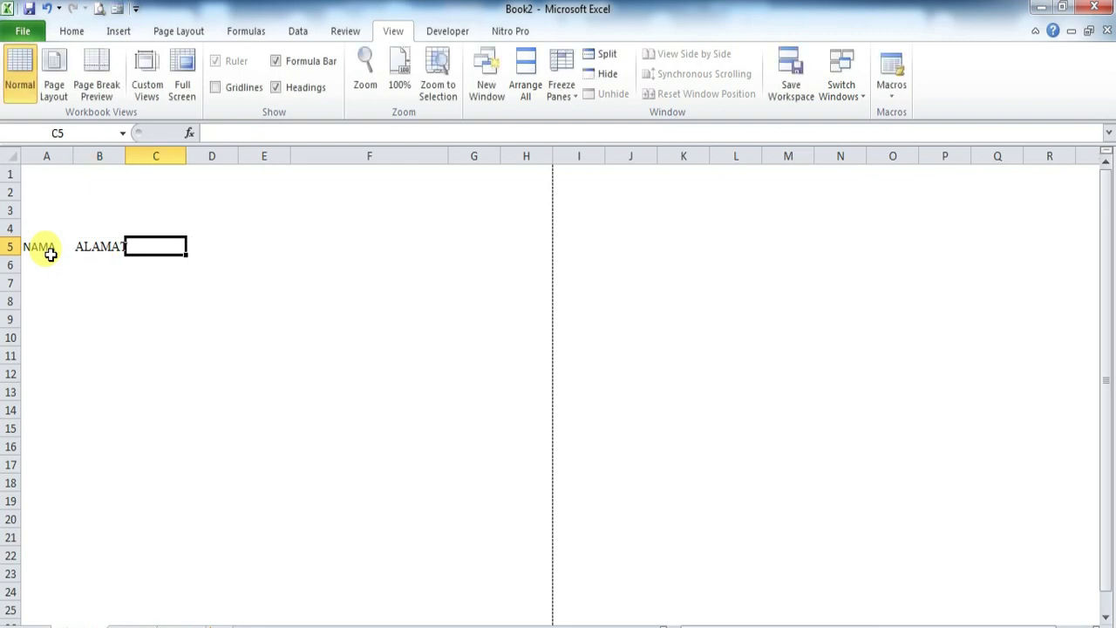
pyautogui.write('JENIS')
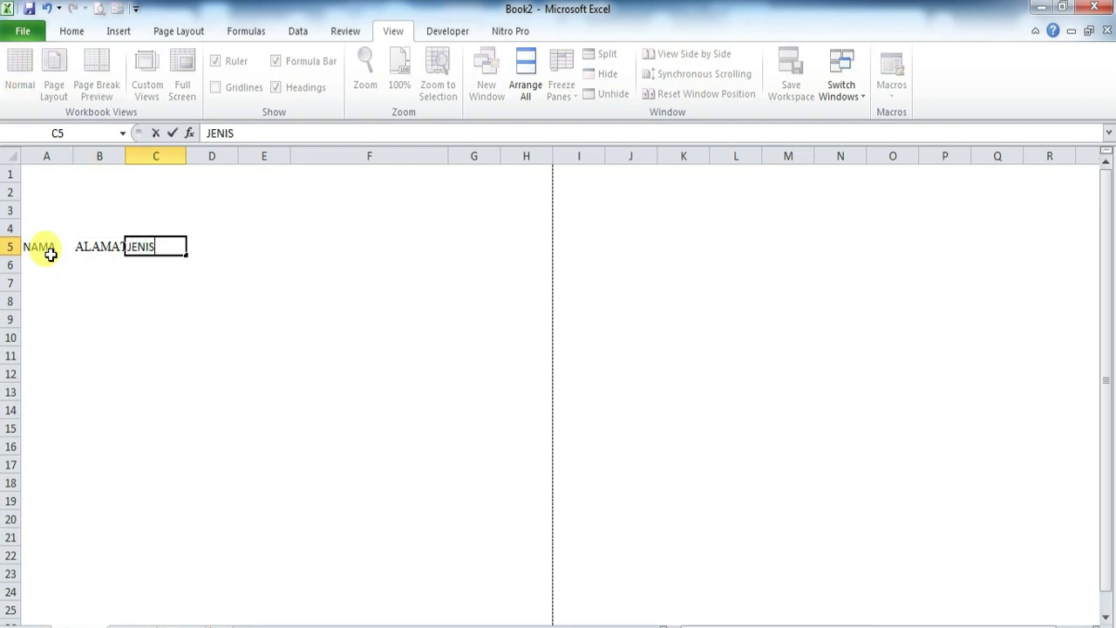
pyautogui.click(95, 297)
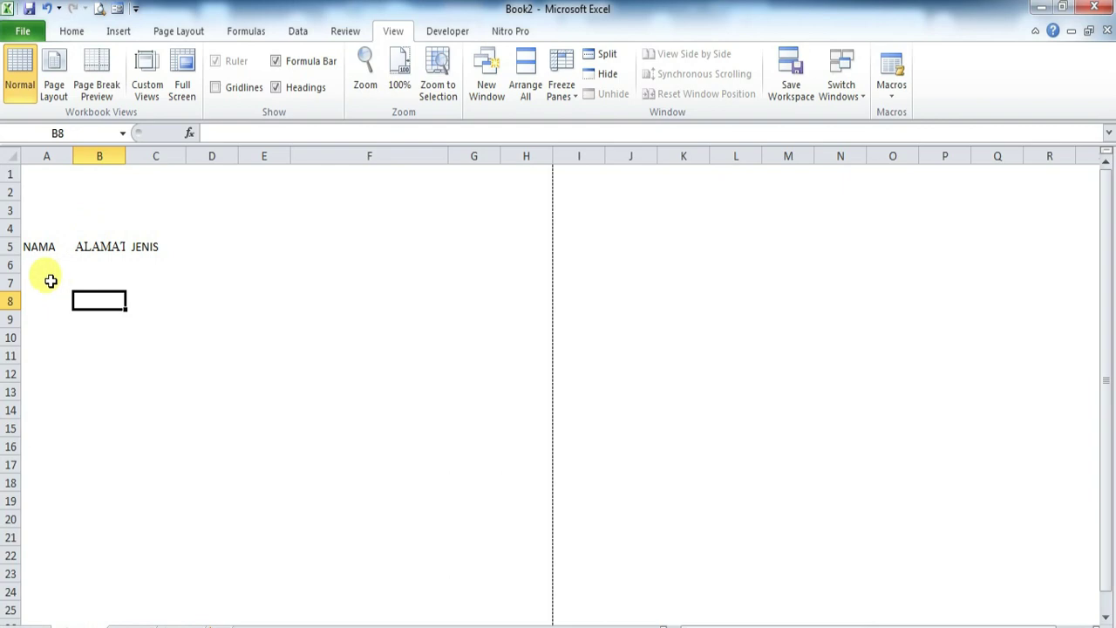
# Show the gridlines again and widen column B slightly so the ALAMAT heading fits
pyautogui.moveTo(47, 247); pyautogui.dragTo(145, 246)
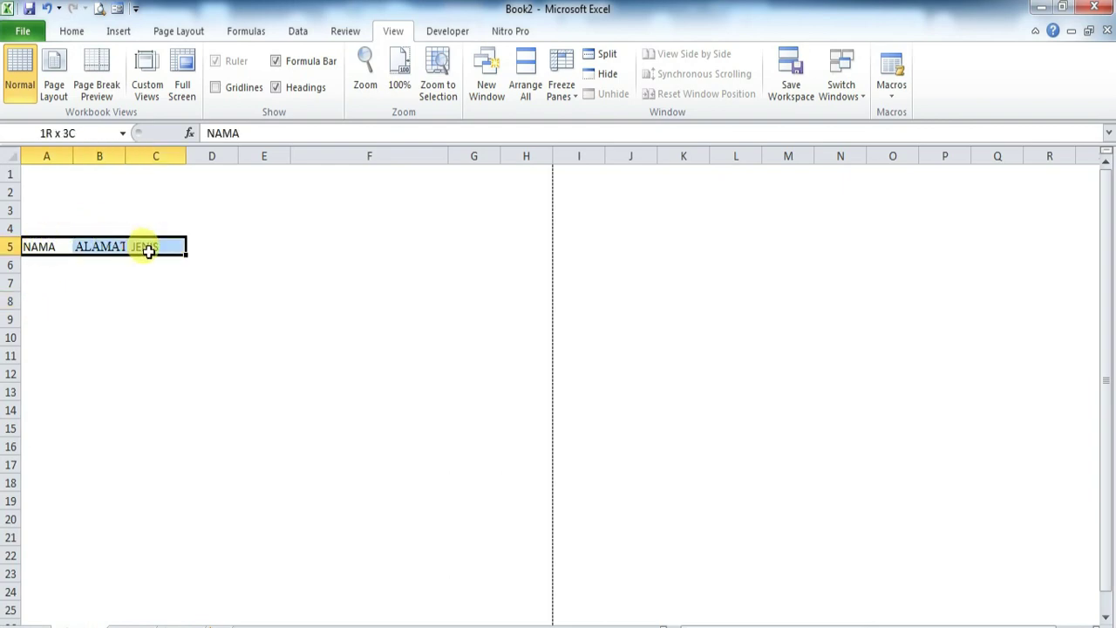
pyautogui.click(215, 88)
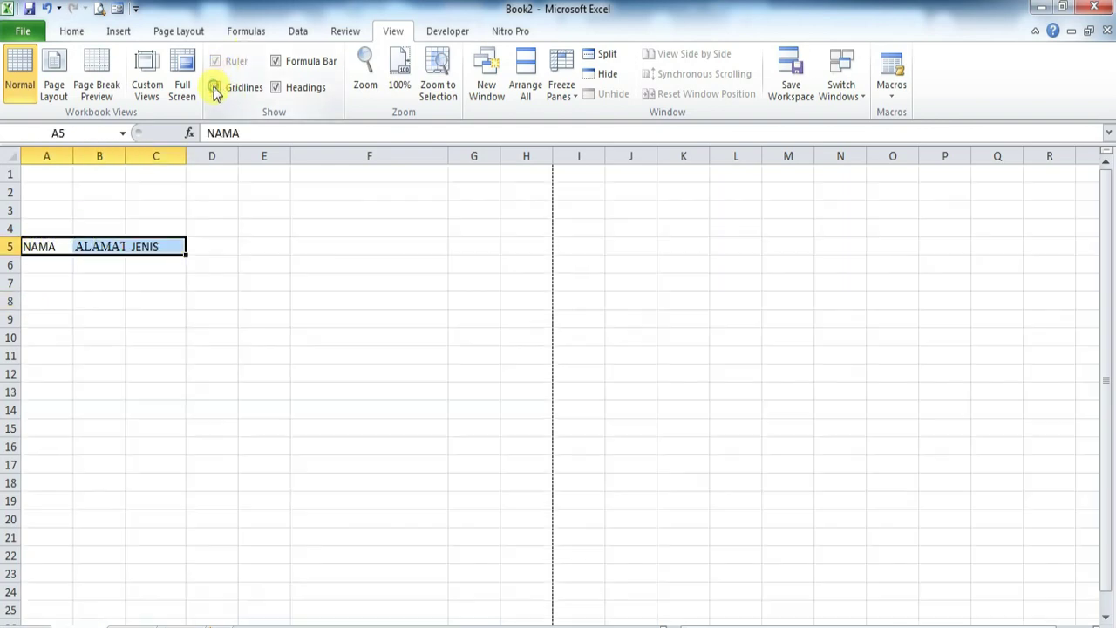
pyautogui.click(12, 356)
pyautogui.moveTo(126, 155); pyautogui.dragTo(138, 155)
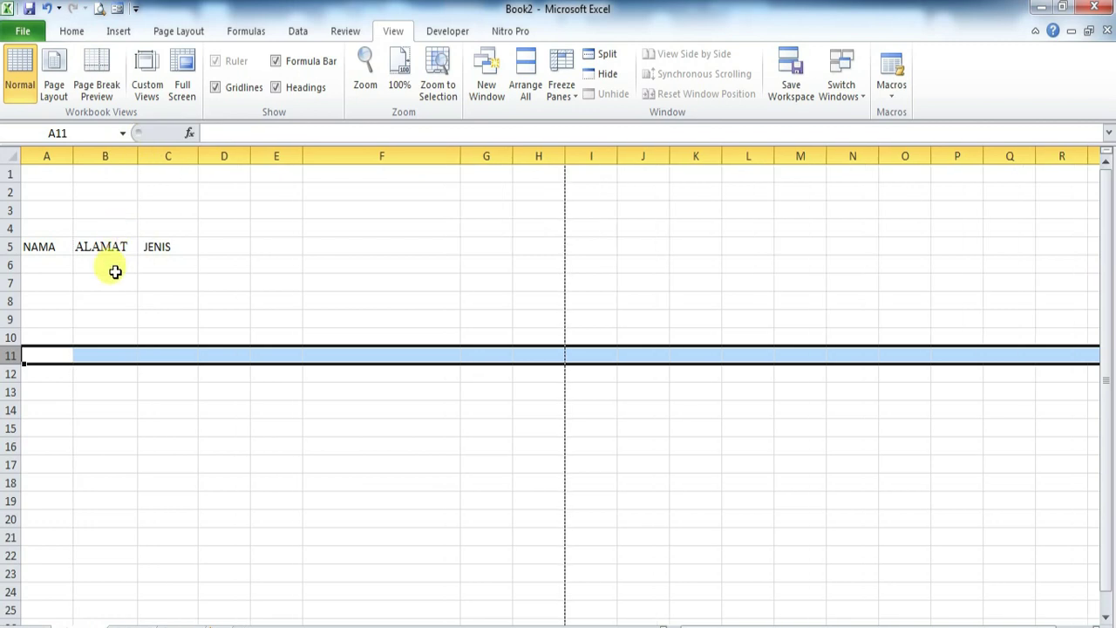
# Hide the gridlines, select several columns and the range A5:G6, and toggle the gridlines on and off again
pyautogui.click(214, 87)
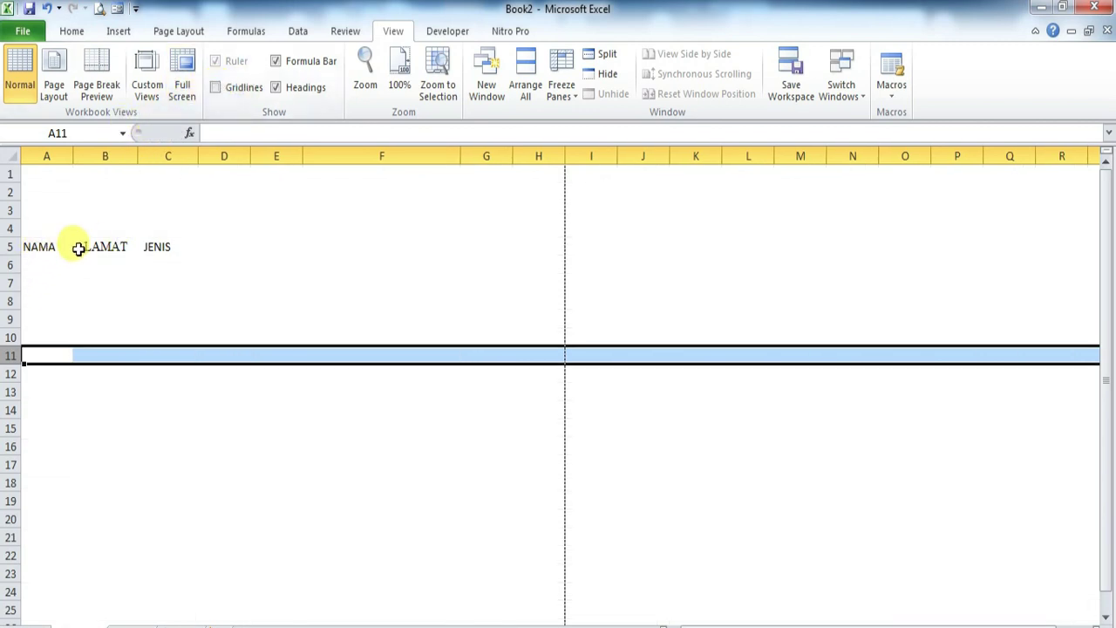
pyautogui.click(119, 386)
pyautogui.moveTo(104, 156); pyautogui.dragTo(49, 373)
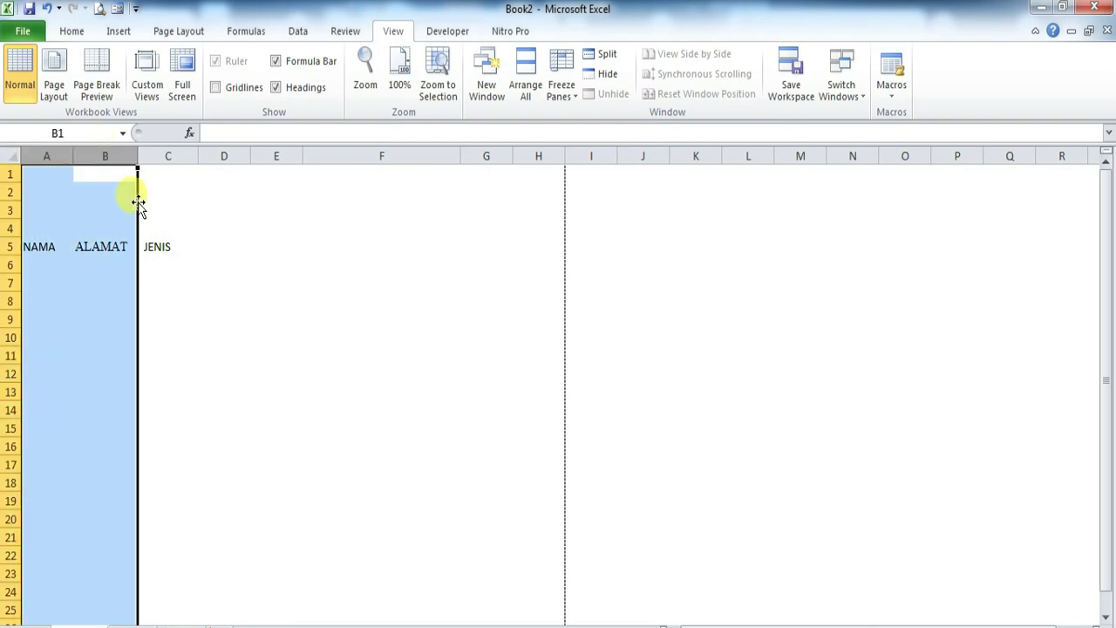
pyautogui.click(166, 155)
pyautogui.click(222, 156)
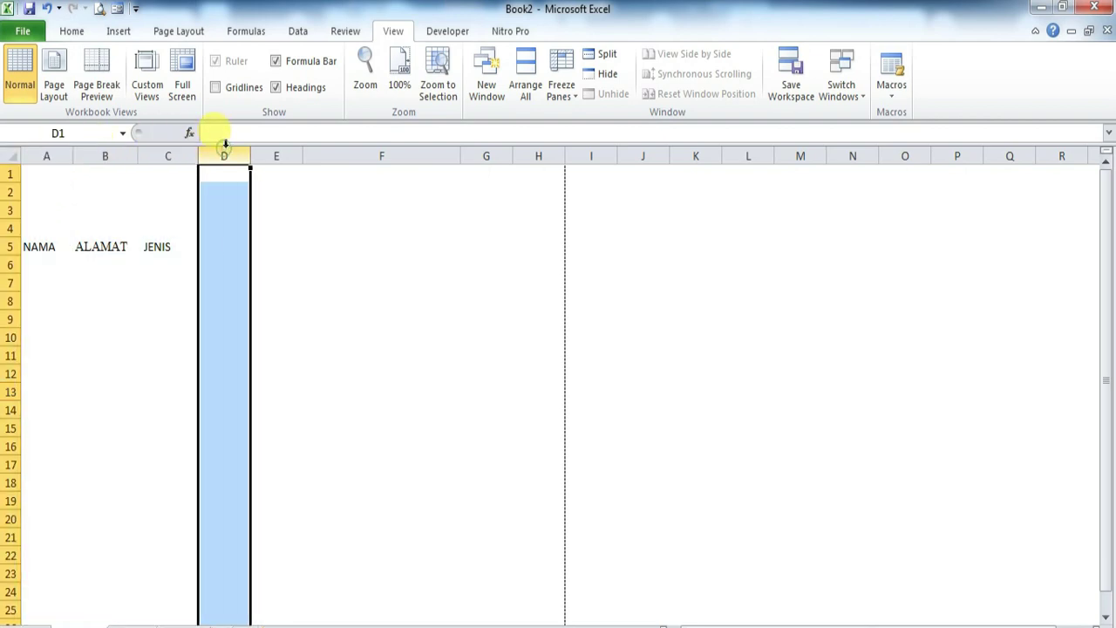
pyautogui.click(283, 153)
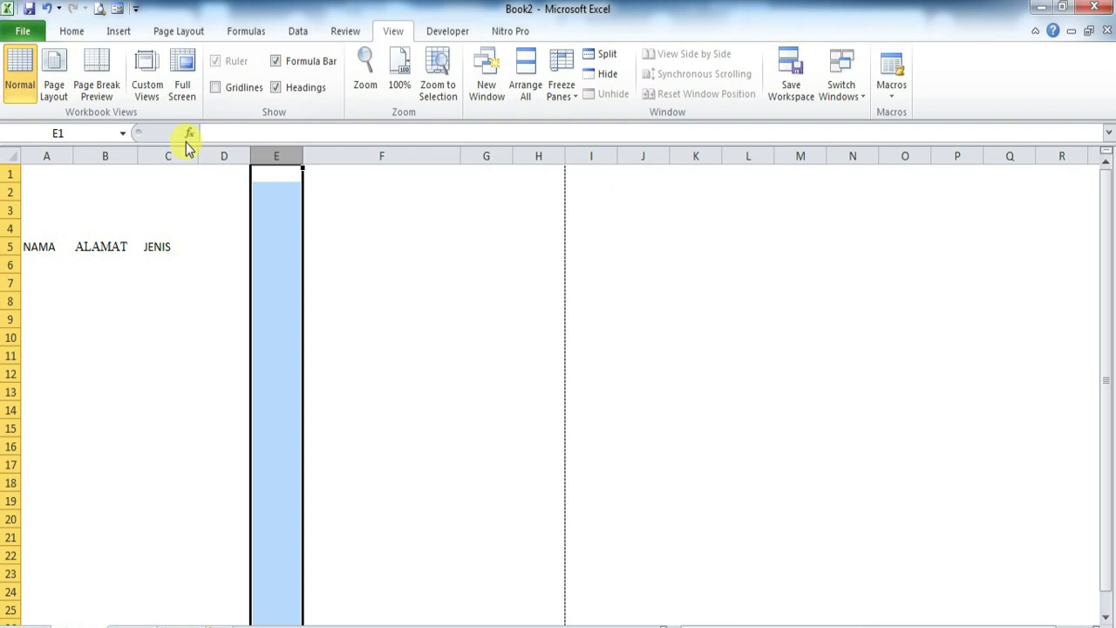
pyautogui.click(96, 244)
pyautogui.moveTo(35, 244); pyautogui.dragTo(496, 259)
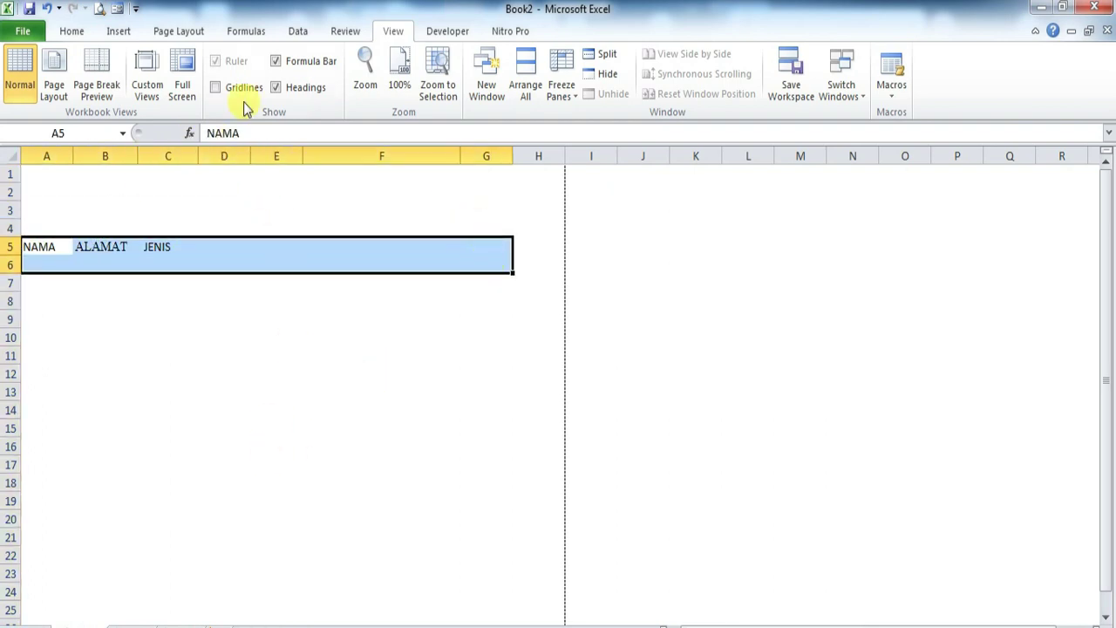
pyautogui.click(215, 88)
pyautogui.click(215, 88)
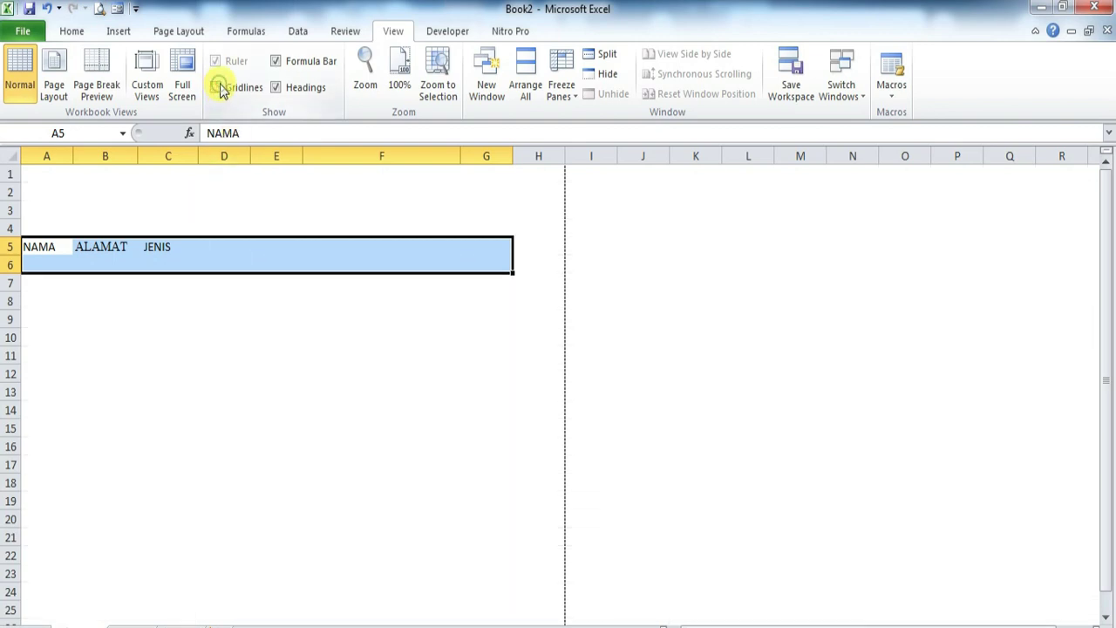
# Clear the headings in A5:C5 and turn the gridlines back on
pyautogui.click(156, 324)
pyautogui.moveTo(24, 246); pyautogui.dragTo(168, 246)
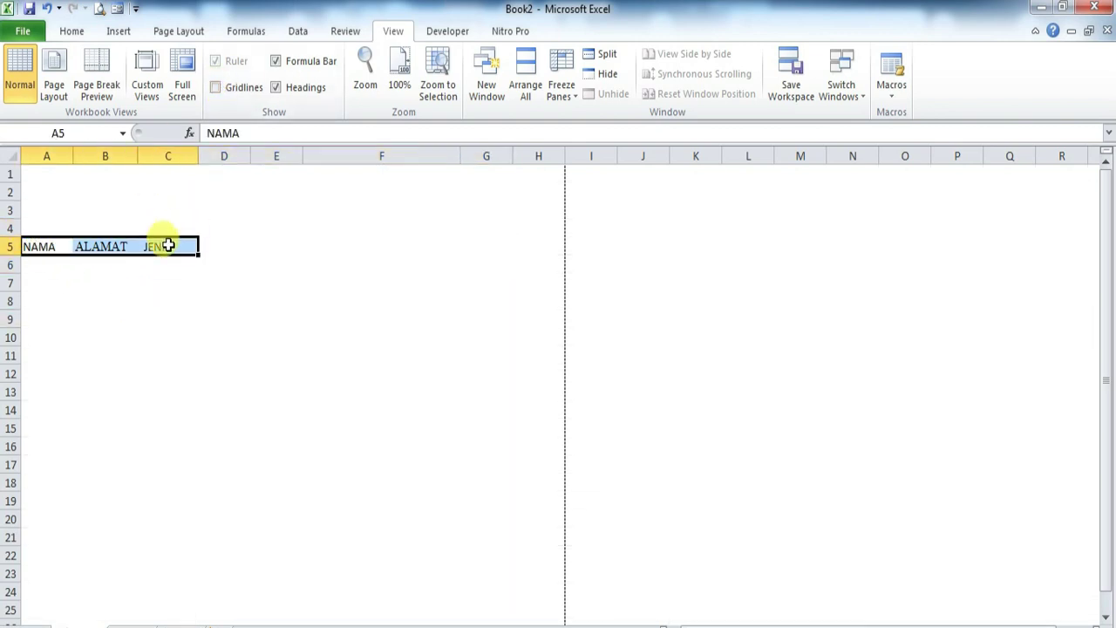
pyautogui.press('Delete')
pyautogui.click(262, 256)
pyautogui.click(216, 89)
# Hide the row and column headings, toggle the gridlines off and on, and show the headings again
pyautogui.click(276, 88)
pyautogui.click(276, 88)
pyautogui.click(275, 88)
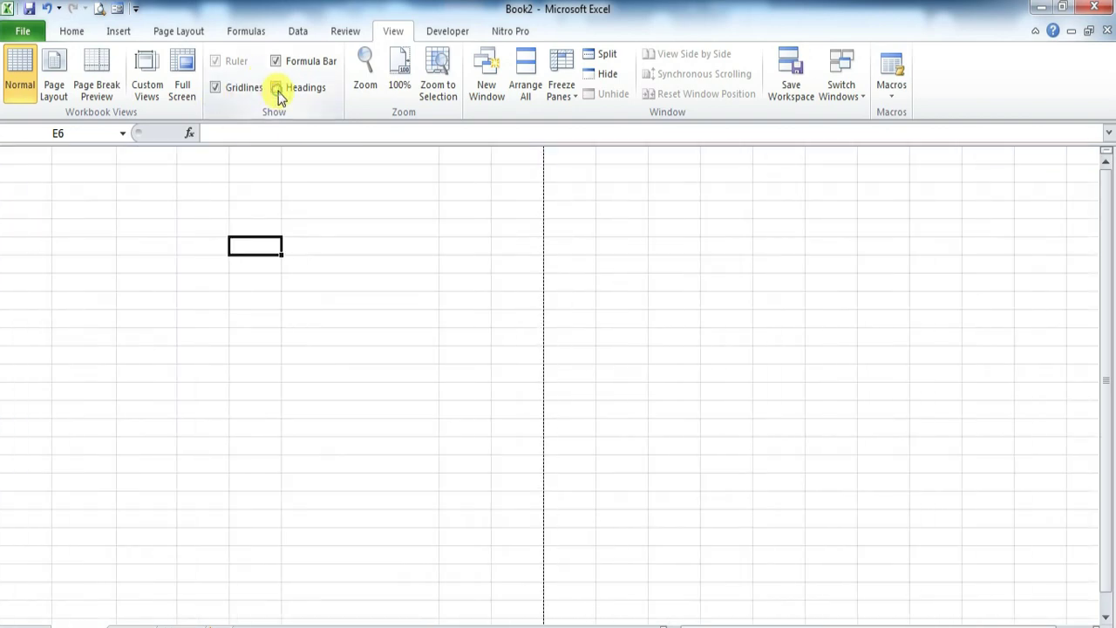
pyautogui.click(216, 88)
pyautogui.click(215, 88)
pyautogui.moveTo(73, 202); pyautogui.dragTo(523, 262)
pyautogui.click(255, 354)
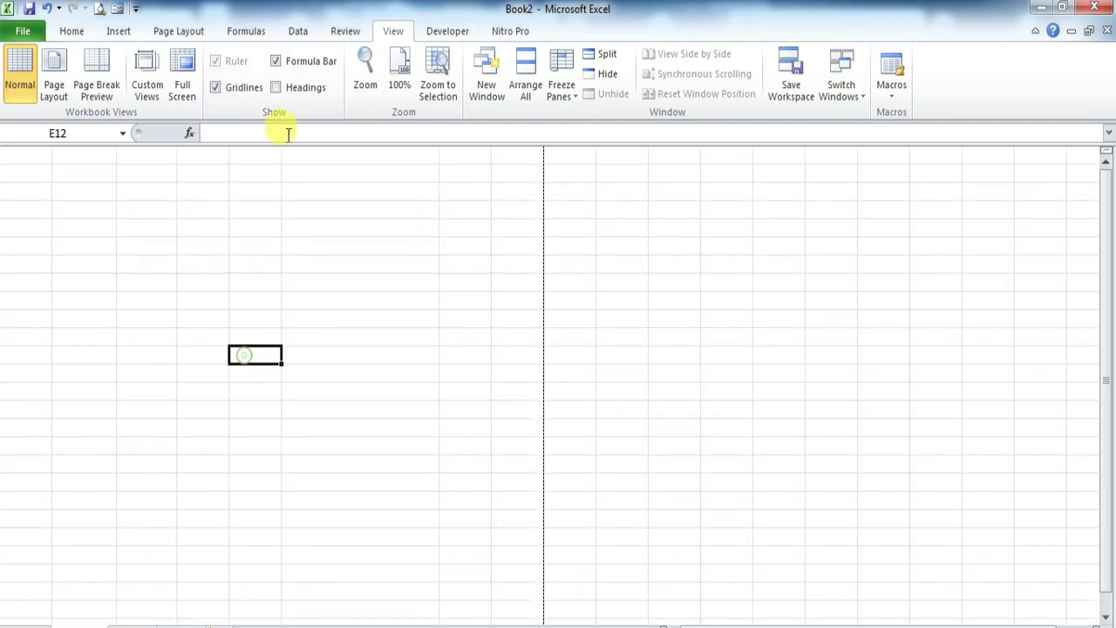
pyautogui.click(274, 91)
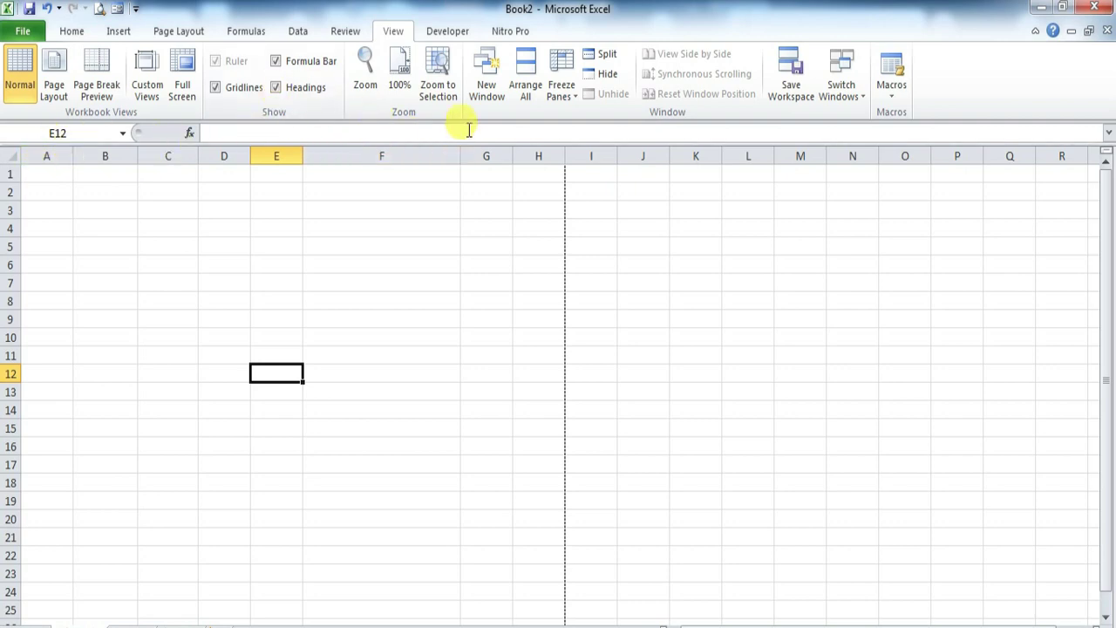
# Display the Developer commands for macros, add-ins, controls and XML
pyautogui.click(448, 33)
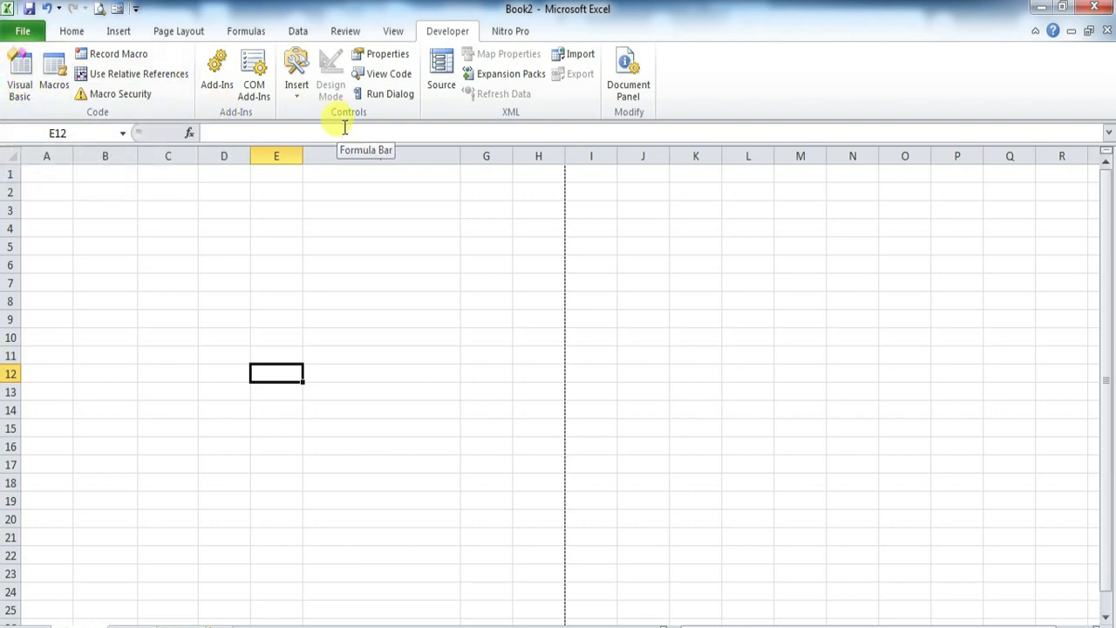
# Open the Add-Ins dialog and close it without changing anything
pyautogui.click(219, 66)
pyautogui.click(772, 137)
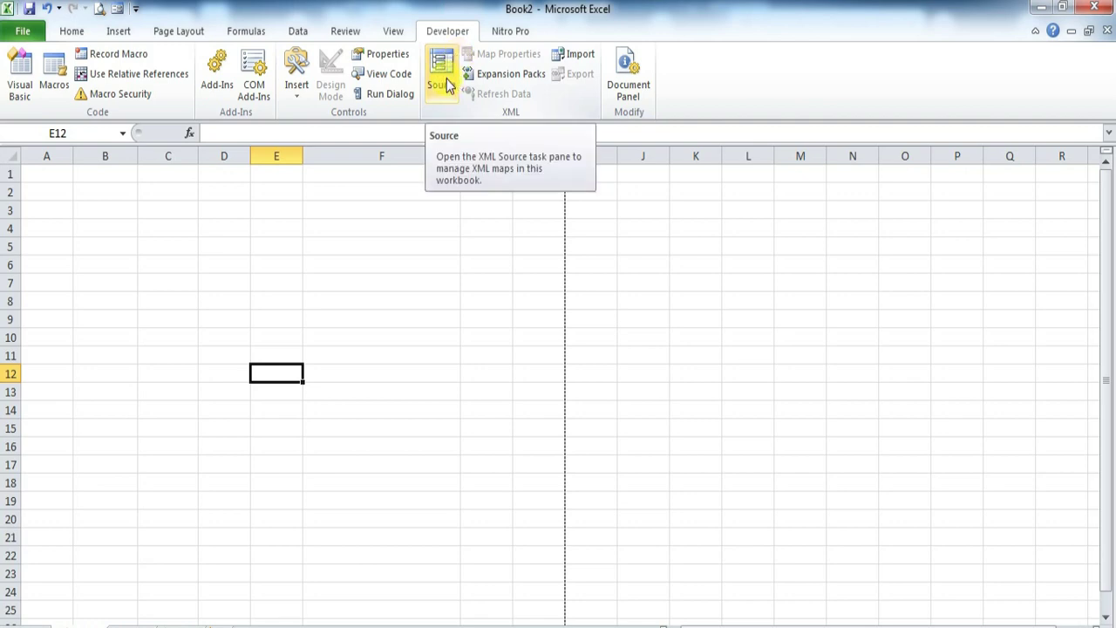
# Insert two form-control check boxes in column F, one at row 4 and one at row 6, and tick the first
pyautogui.click(303, 95)
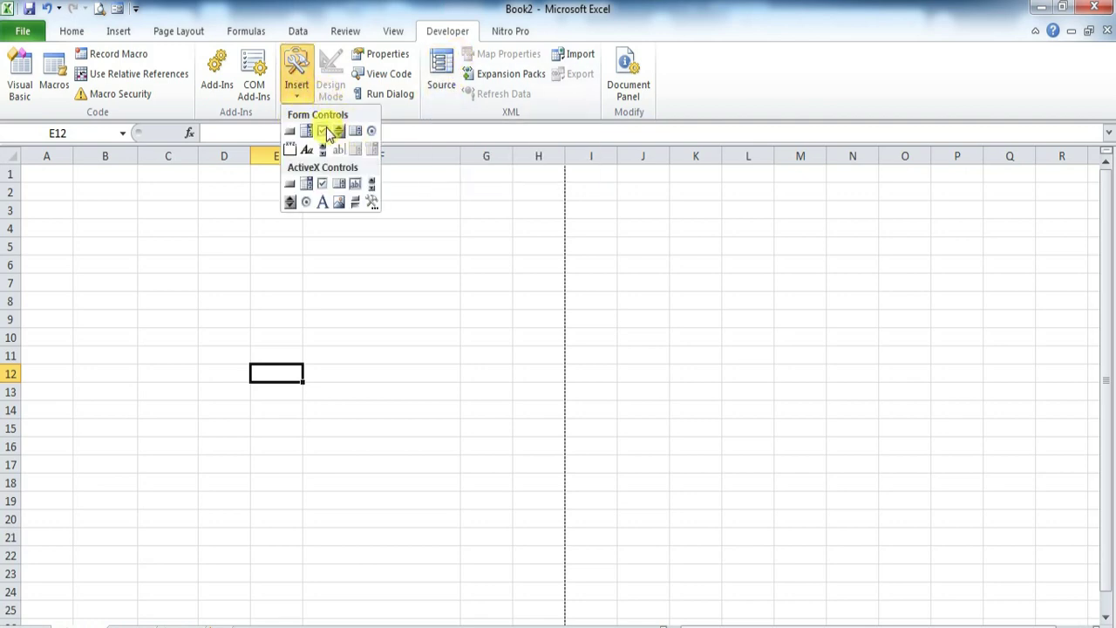
pyautogui.click(322, 130)
pyautogui.moveTo(314, 219); pyautogui.dragTo(457, 240)
pyautogui.click(338, 247)
pyautogui.click(332, 263)
pyautogui.click(295, 94)
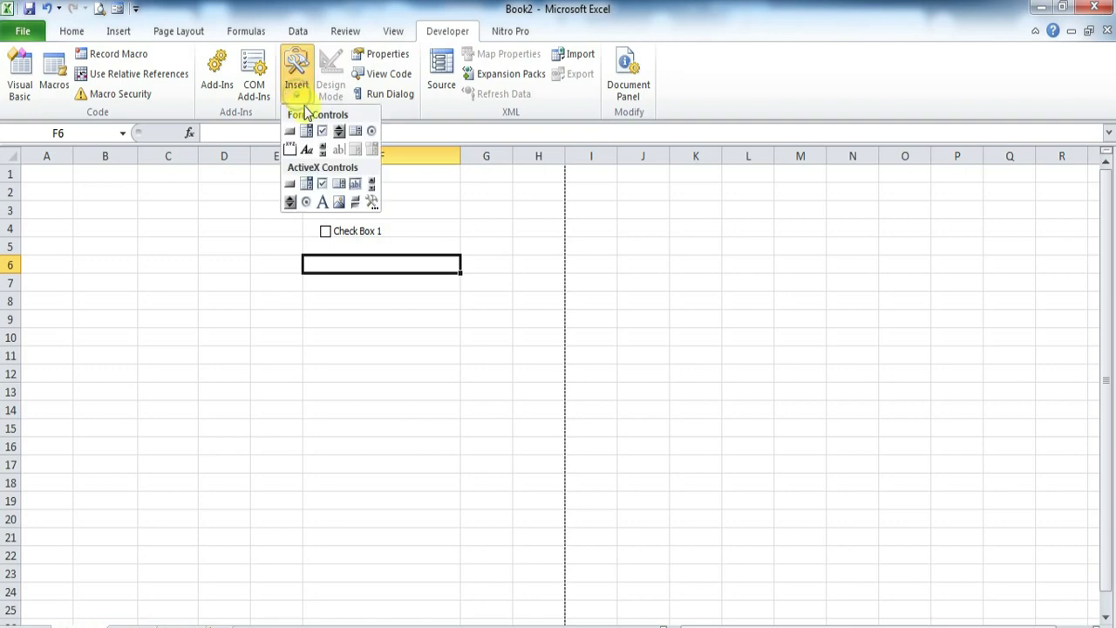
pyautogui.click(322, 131)
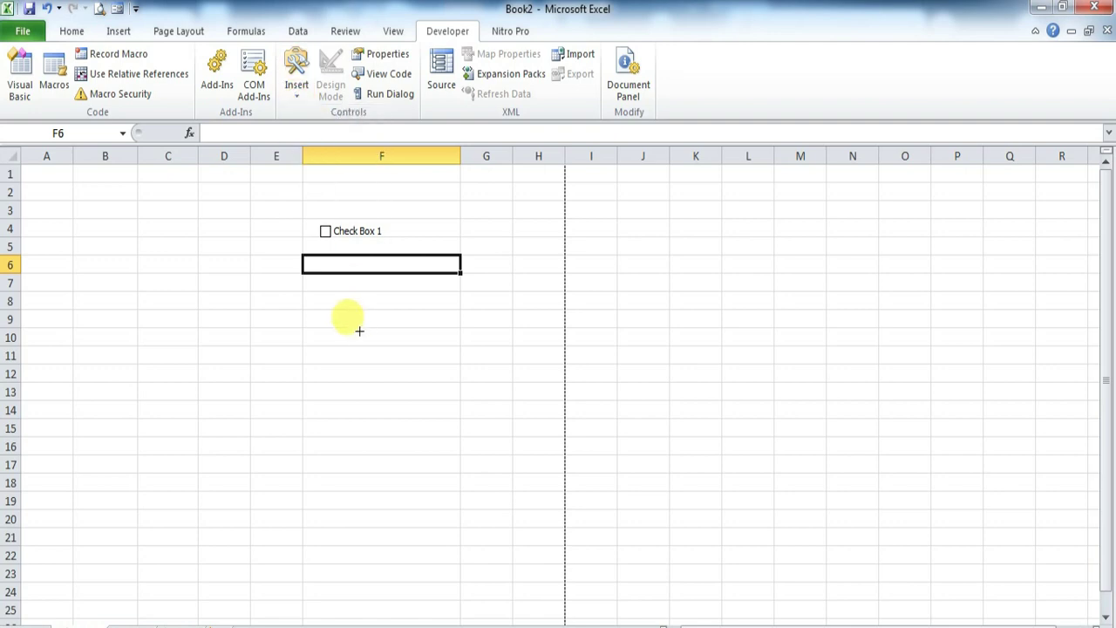
pyautogui.click(332, 263)
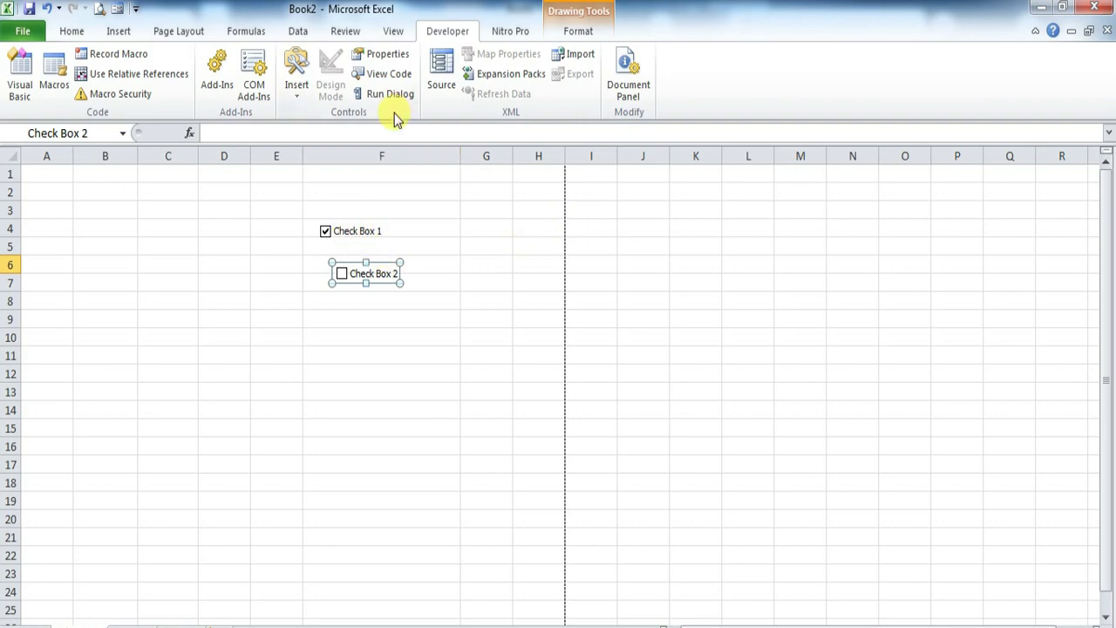
# Display the Nitro Pro commands for PDF creation and select the cells F4:F7 around the check boxes
pyautogui.click(509, 33)
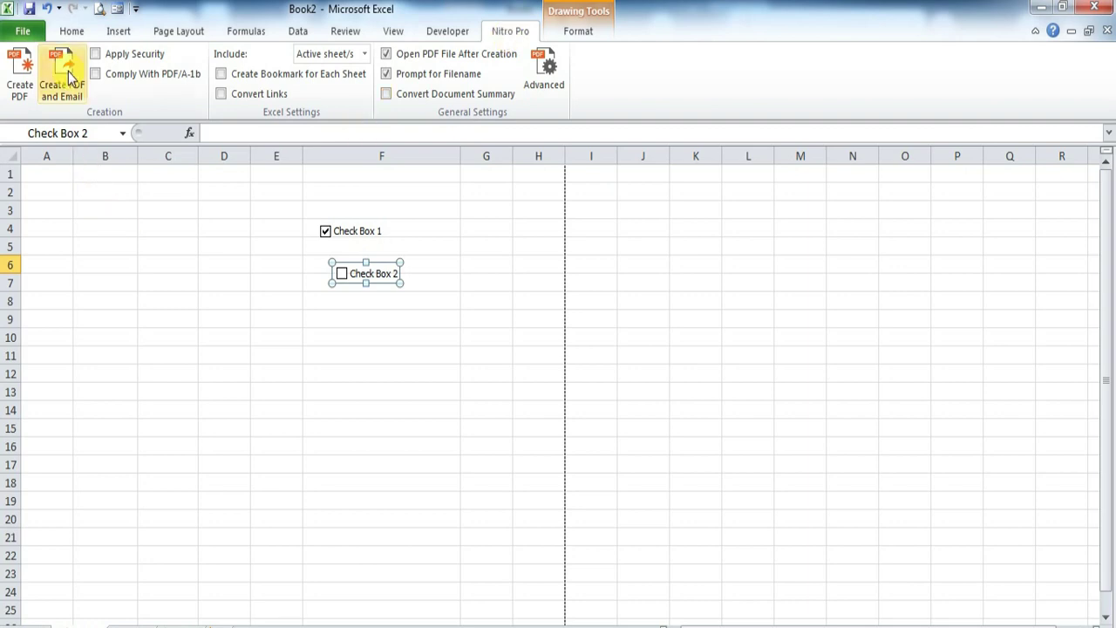
pyautogui.moveTo(313, 215)
pyautogui.mouseDown()
pyautogui.moveTo(397, 268)
pyautogui.moveTo(403, 288)
pyautogui.mouseUp()
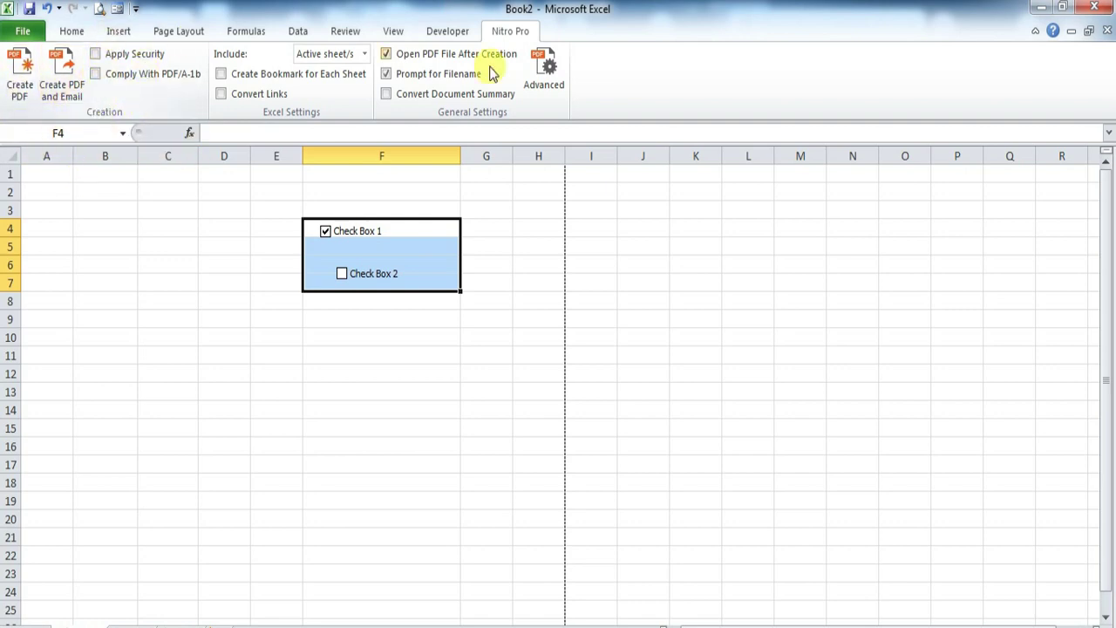
pyautogui.click(266, 209)
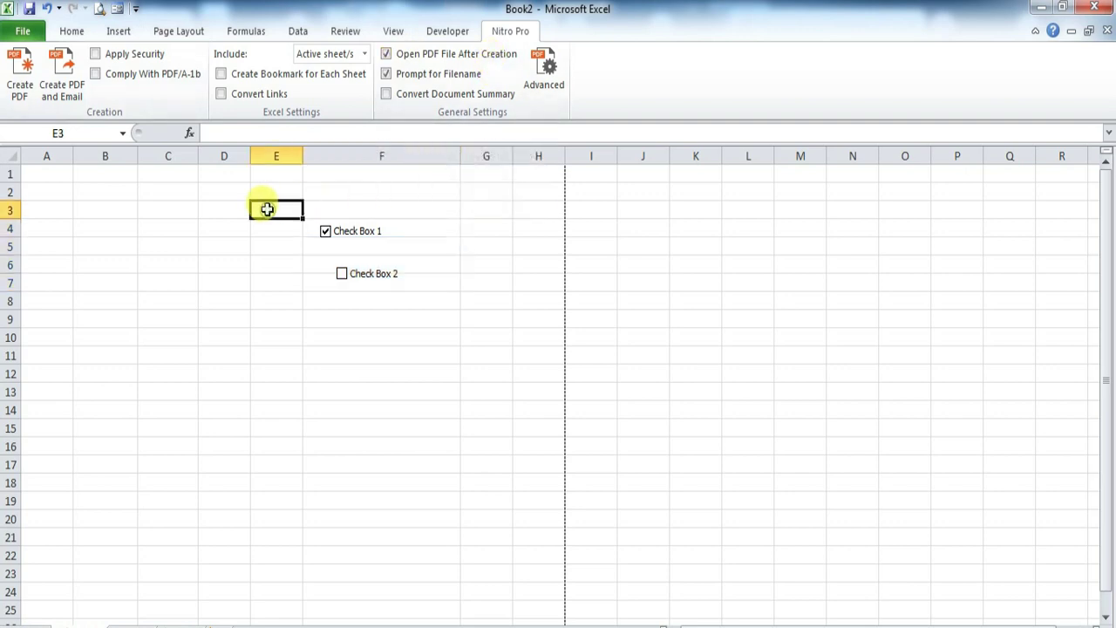
# Undo both check box insertions and the earlier width change of column B
pyautogui.hotkey('ctrl', 'z')
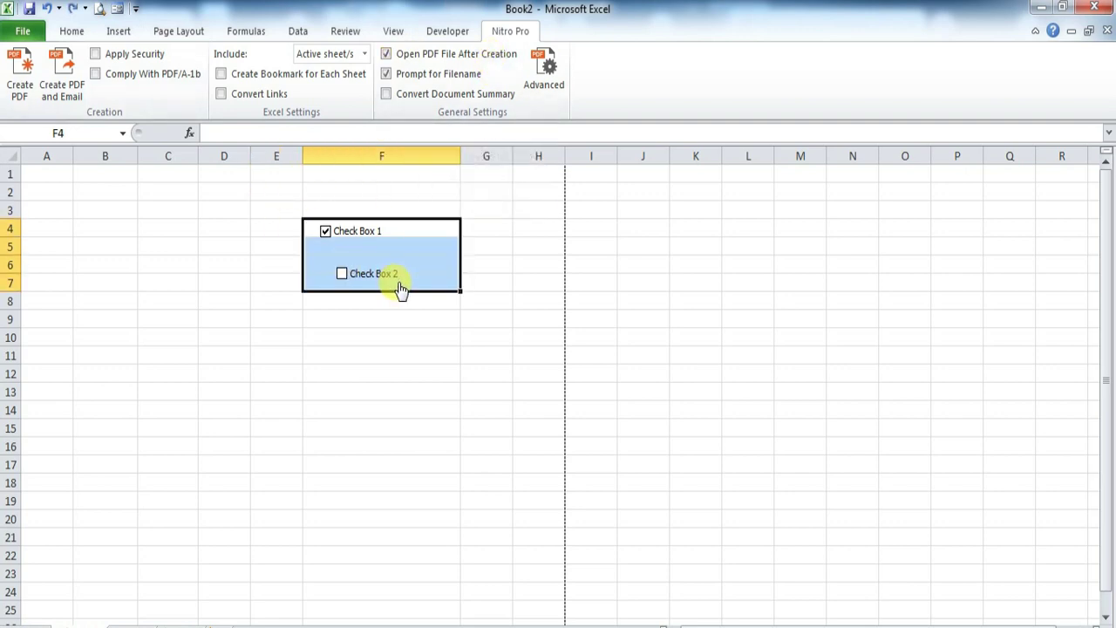
pyautogui.hotkey('ctrl', 'z')
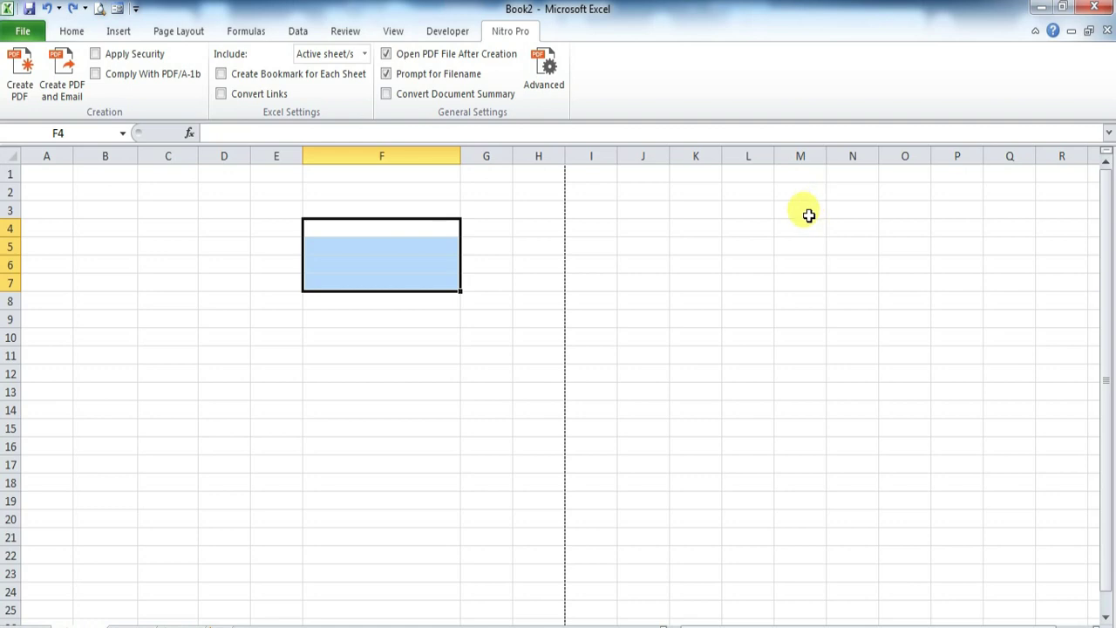
pyautogui.hotkey('ctrl', 'z')
pyautogui.hotkey('ctrl', 'z')
pyautogui.hotkey('ctrl', 'z')
pyautogui.hotkey('ctrl', 'z')
pyautogui.hotkey('ctrl', 'z')
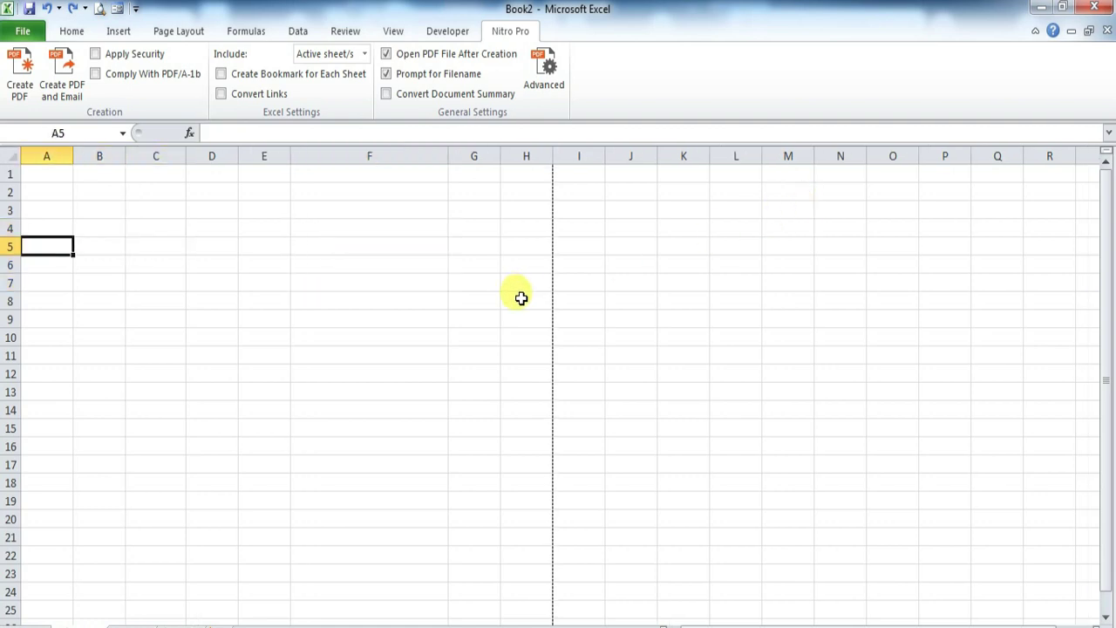
# Narrow column F, select cell C6 and display the Home commands
pyautogui.moveTo(445, 161); pyautogui.dragTo(371, 159)
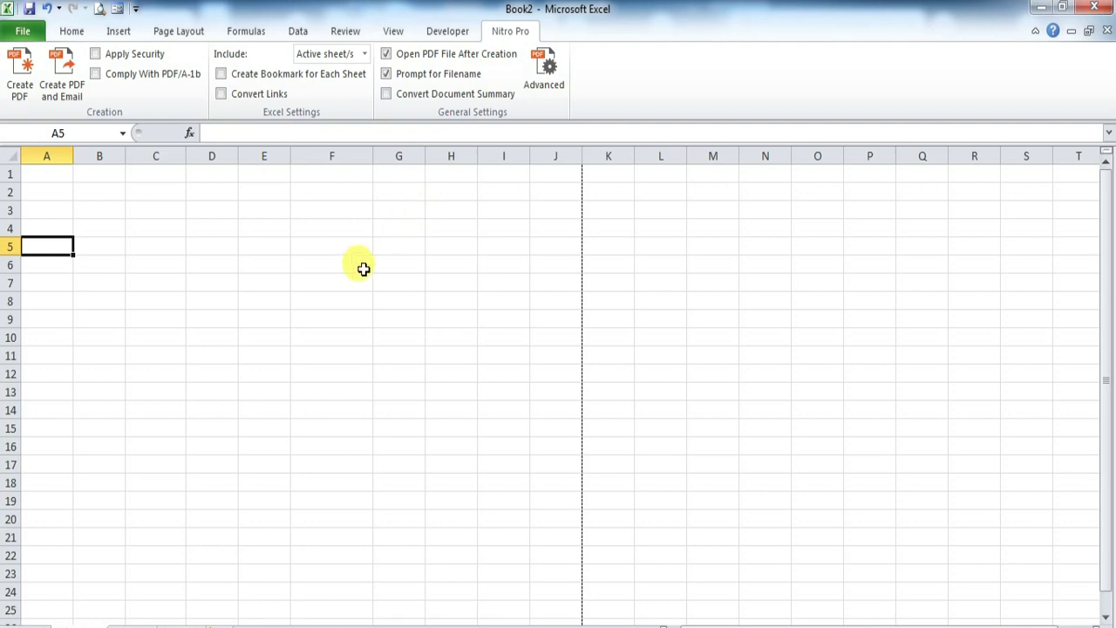
pyautogui.click(142, 269)
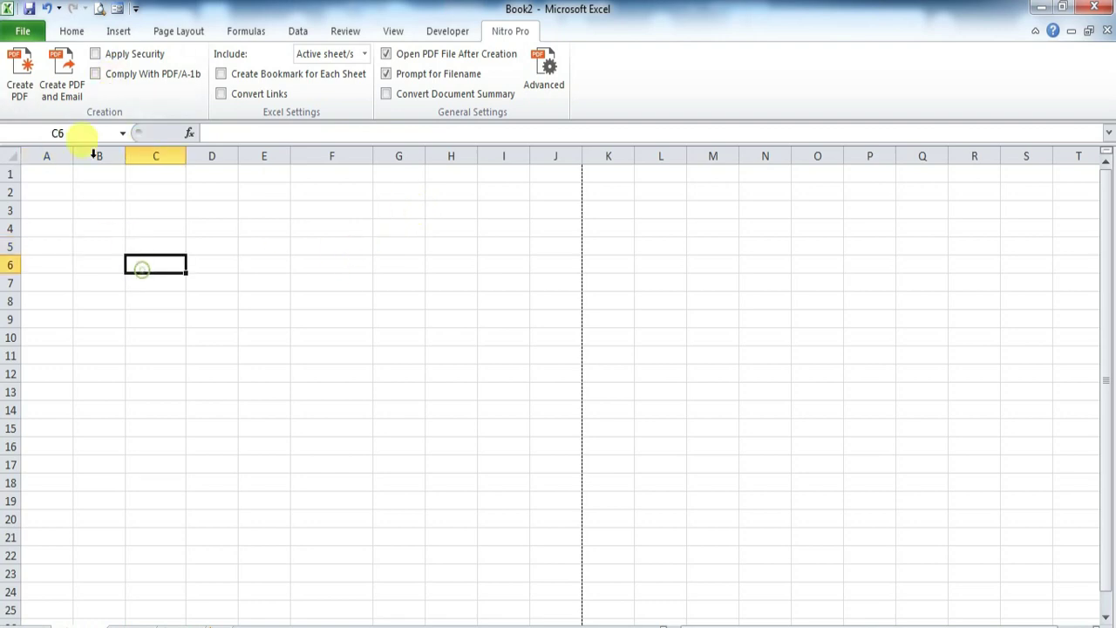
pyautogui.click(72, 31)
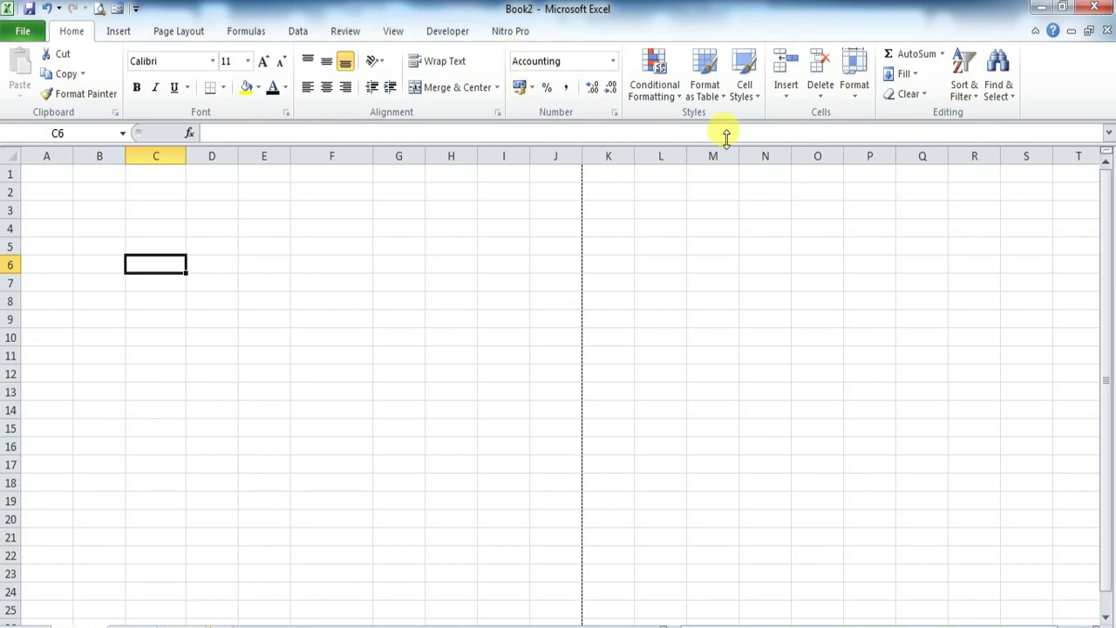
pyautogui.click(722, 103)
pyautogui.click(722, 102)
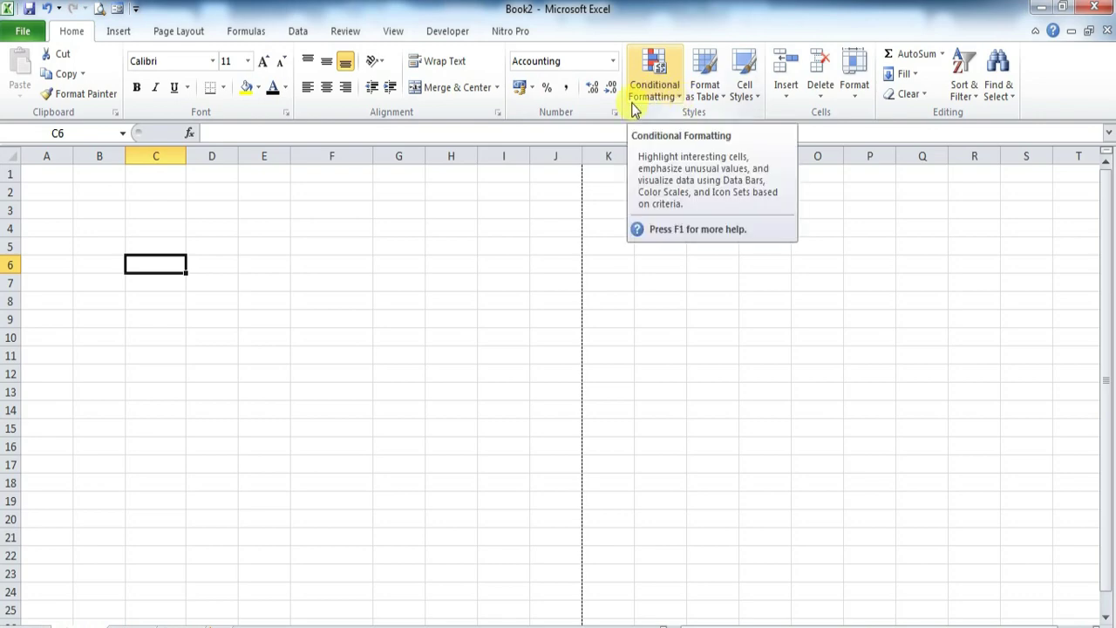
pyautogui.click(722, 102)
pyautogui.click(214, 321)
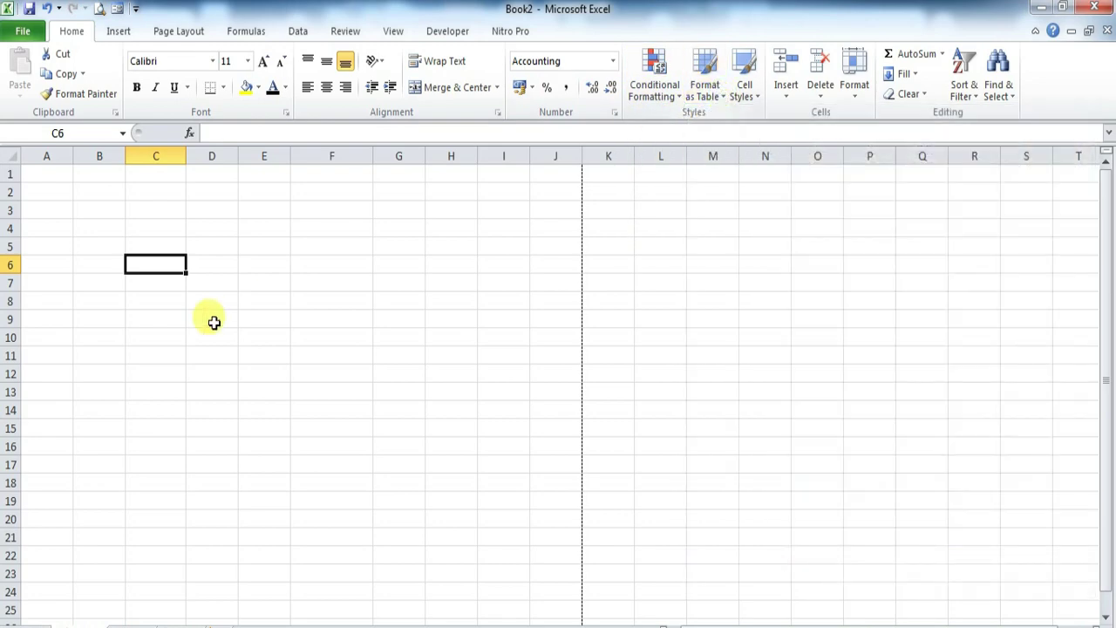
pyautogui.click(212, 320)
# Enter the headings NAMA, ALAMAT and JENIS KELAMIN in cells B6 to D6
pyautogui.click(93, 267)
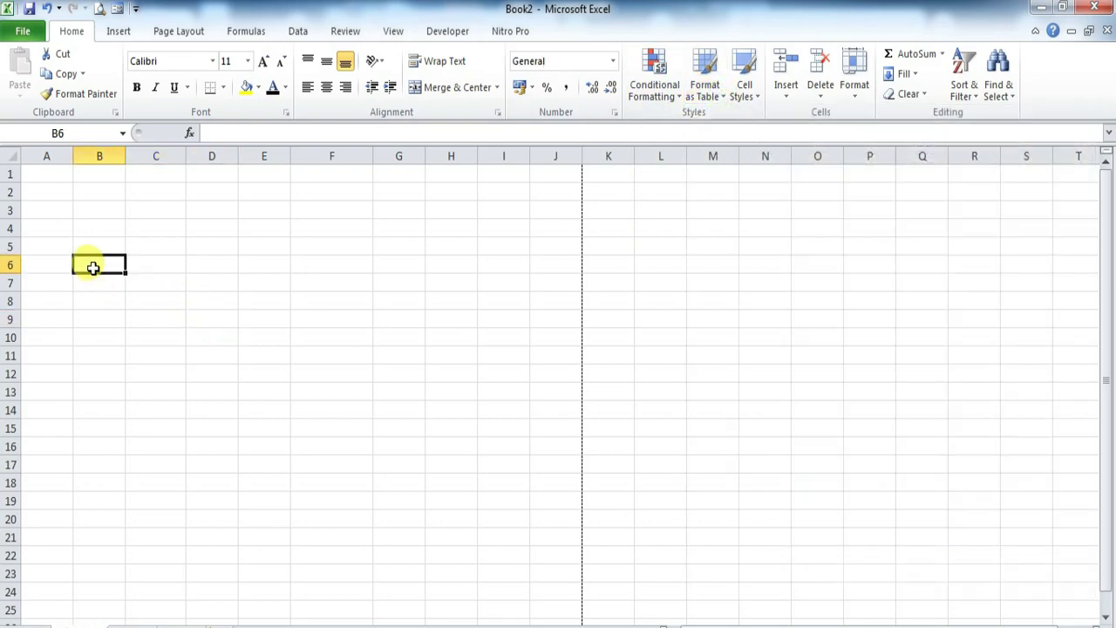
pyautogui.write('NAMA')
pyautogui.press('Tab')
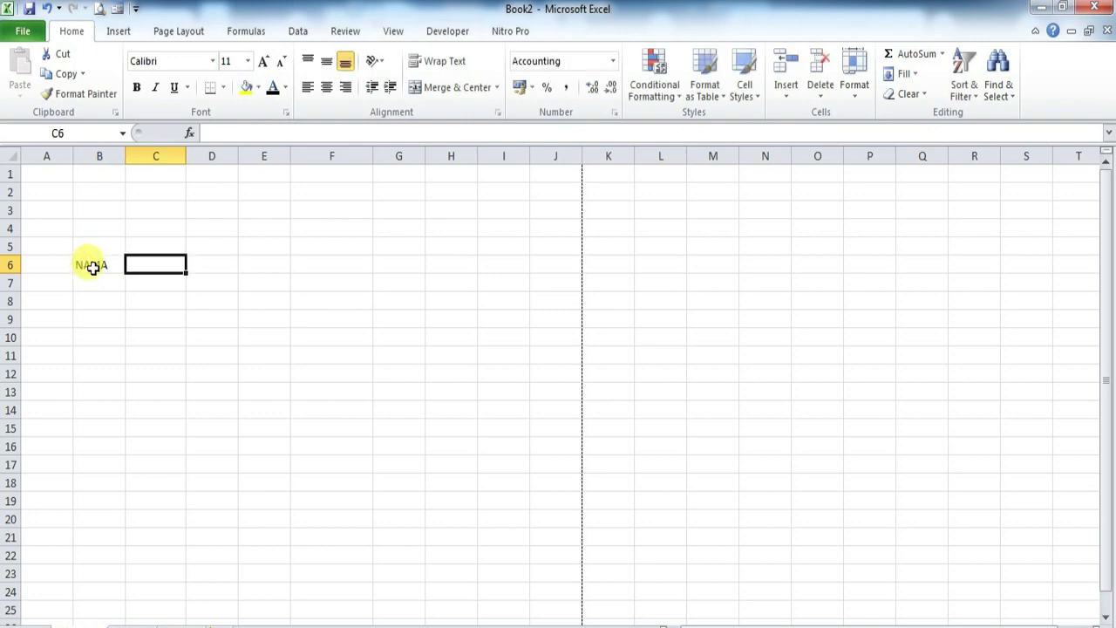
pyautogui.write('ALAMAT')
pyautogui.press('Tab')
pyautogui.write('JE')
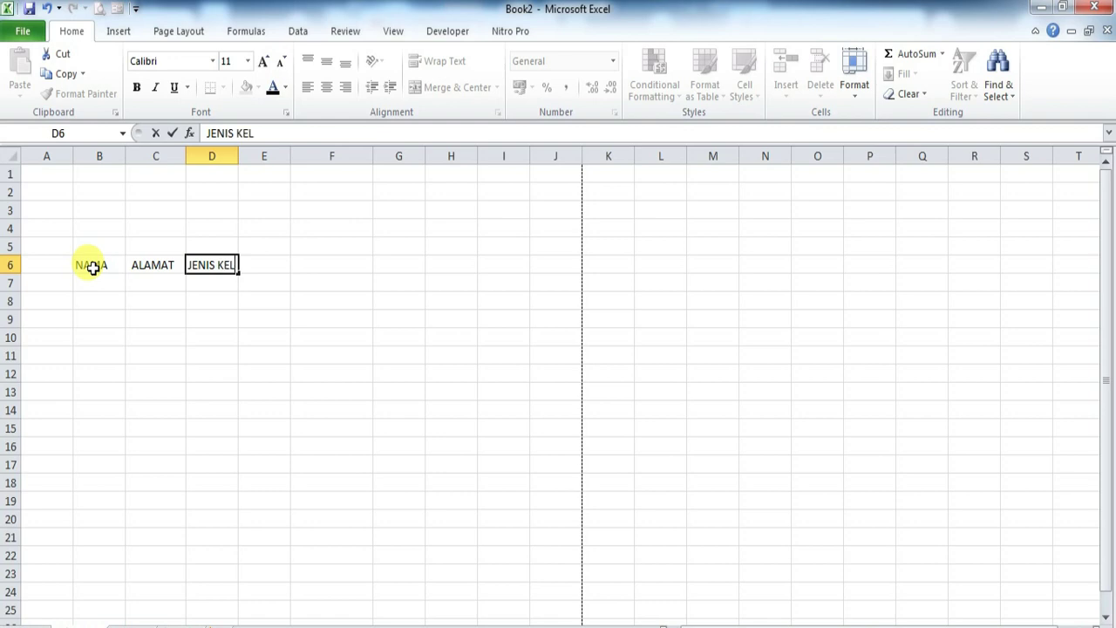
pyautogui.write('NIS KELAMIN')
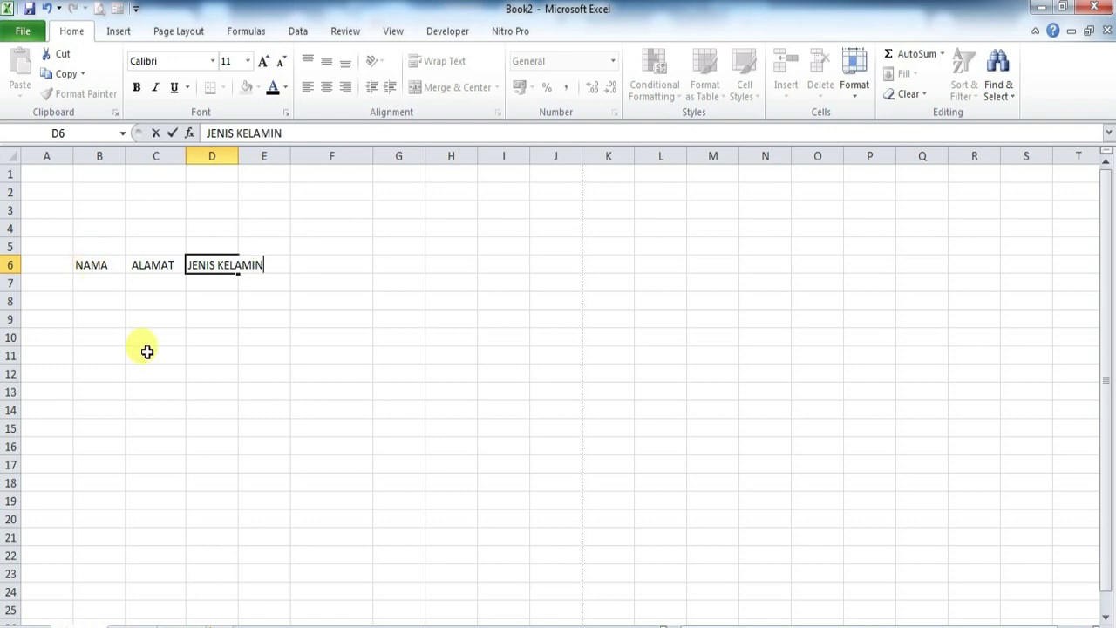
pyautogui.click(144, 353)
# Widen column D to fit its heading and enter the heading NO in cell A6
pyautogui.moveTo(238, 156); pyautogui.dragTo(272, 157)
pyautogui.click(50, 263)
pyautogui.write('N')
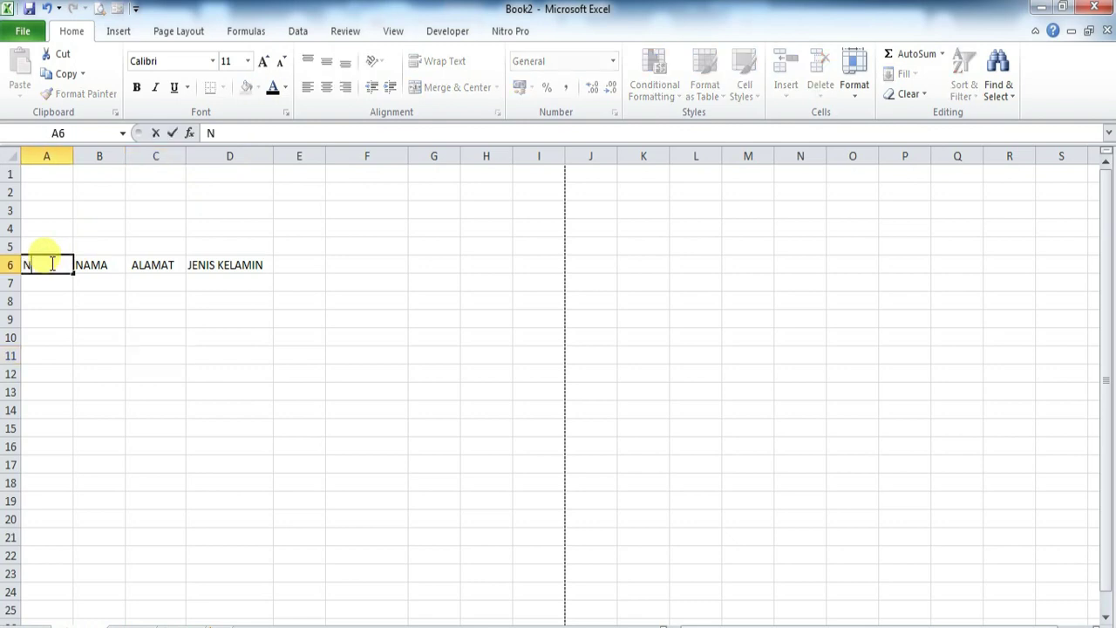
pyautogui.click(92, 278)
# Center the headings in A6:D6, set their font to Times New Roman and widen column D to fit
pyautogui.moveTo(40, 264); pyautogui.dragTo(233, 264)
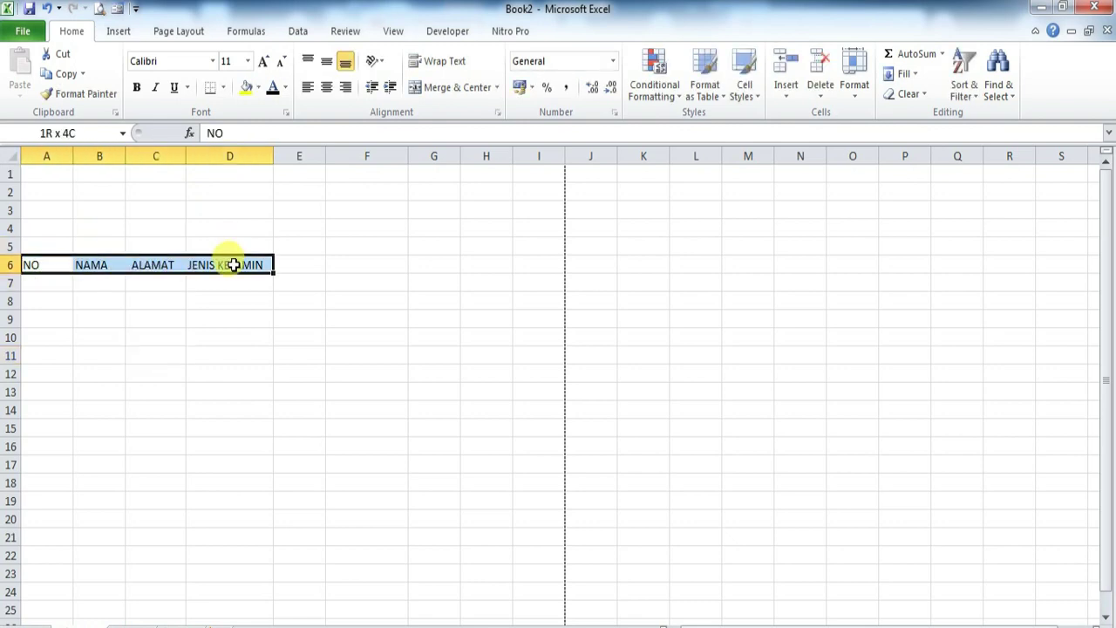
pyautogui.click(326, 88)
pyautogui.click(165, 63)
pyautogui.write('Time')
pyautogui.press('Return')
pyautogui.moveTo(272, 153); pyautogui.dragTo(293, 154)
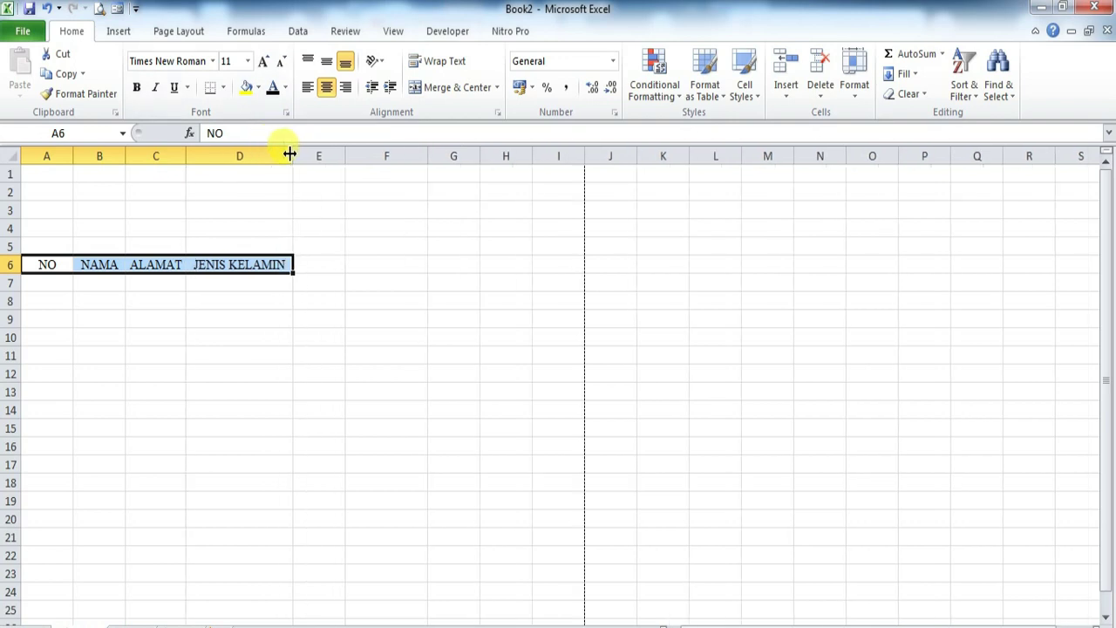
# Apply All Borders to the table range A6:D23
pyautogui.click(44, 283)
pyautogui.click(40, 262)
pyautogui.moveTo(40, 262); pyautogui.dragTo(235, 568)
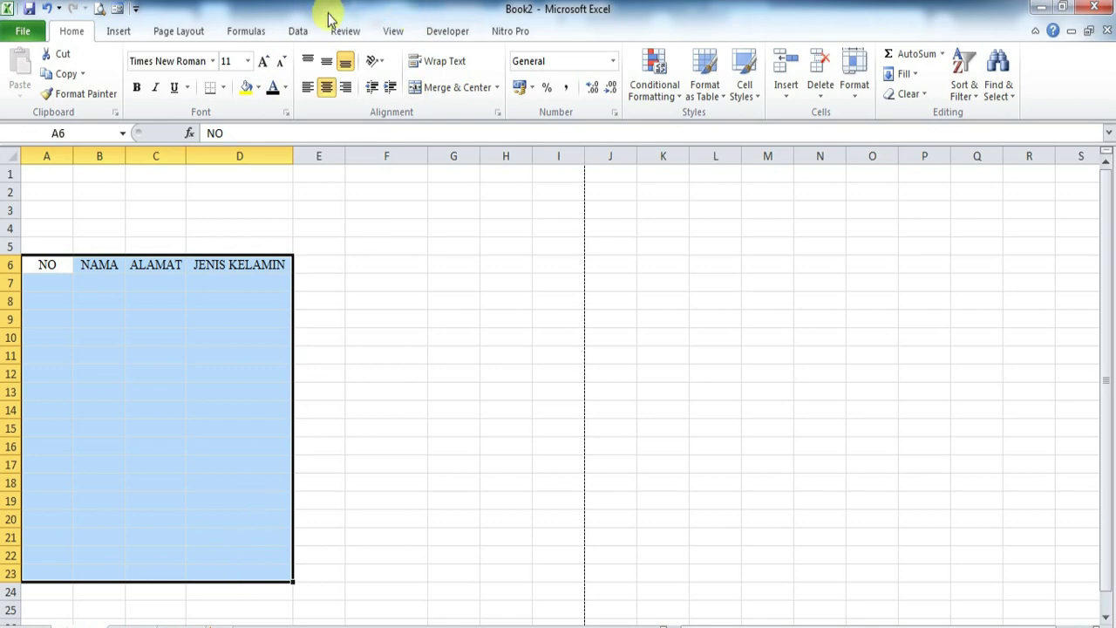
pyautogui.click(224, 87)
pyautogui.click(232, 236)
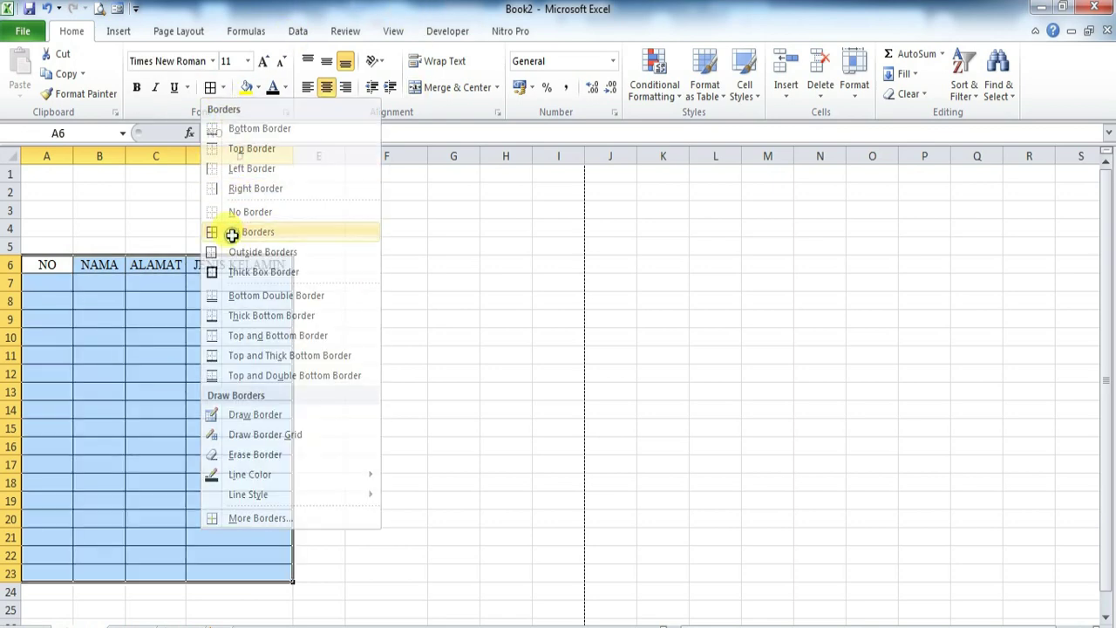
pyautogui.click(147, 300)
# Put a Thick Box Border around the heading row A6:D6
pyautogui.moveTo(44, 264); pyautogui.dragTo(244, 263)
pyautogui.click(223, 87)
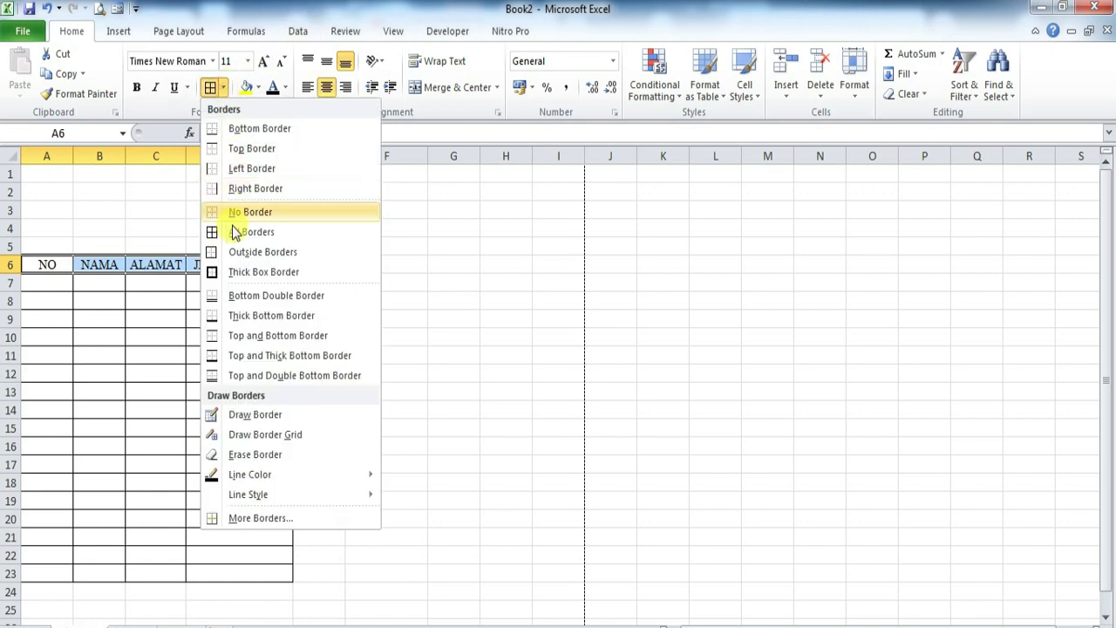
pyautogui.click(219, 269)
pyautogui.click(369, 210)
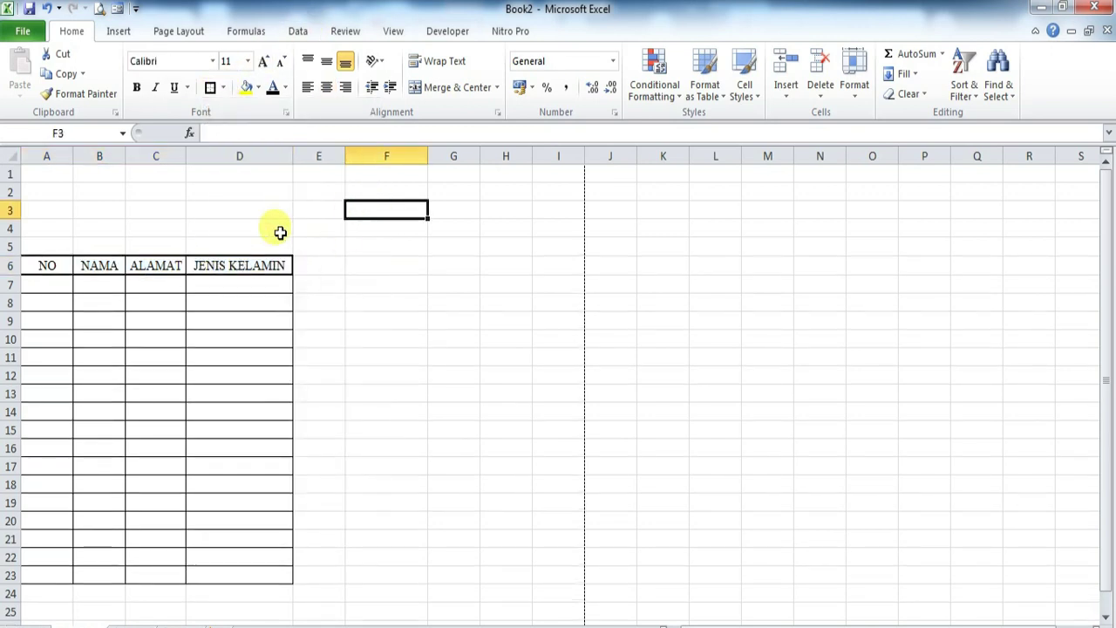
# Try thick outline and inside borders on A6:D23 using the Format Cells border settings, and undo them
pyautogui.moveTo(40, 269); pyautogui.dragTo(279, 571)
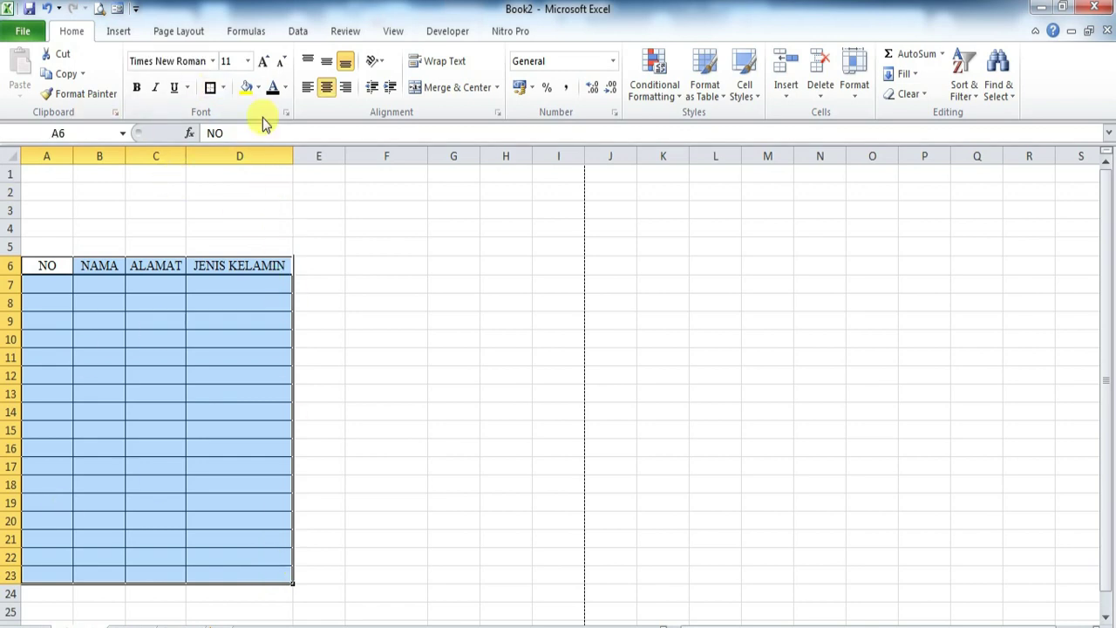
pyautogui.click(223, 88)
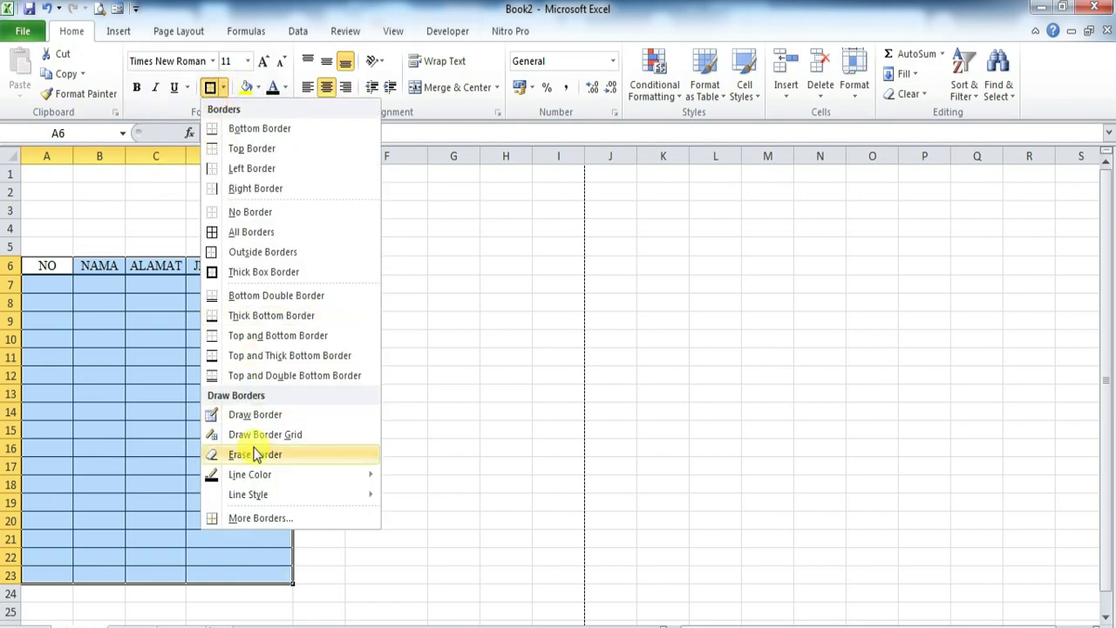
pyautogui.click(246, 520)
pyautogui.click(635, 272)
pyautogui.click(736, 283)
pyautogui.click(662, 287)
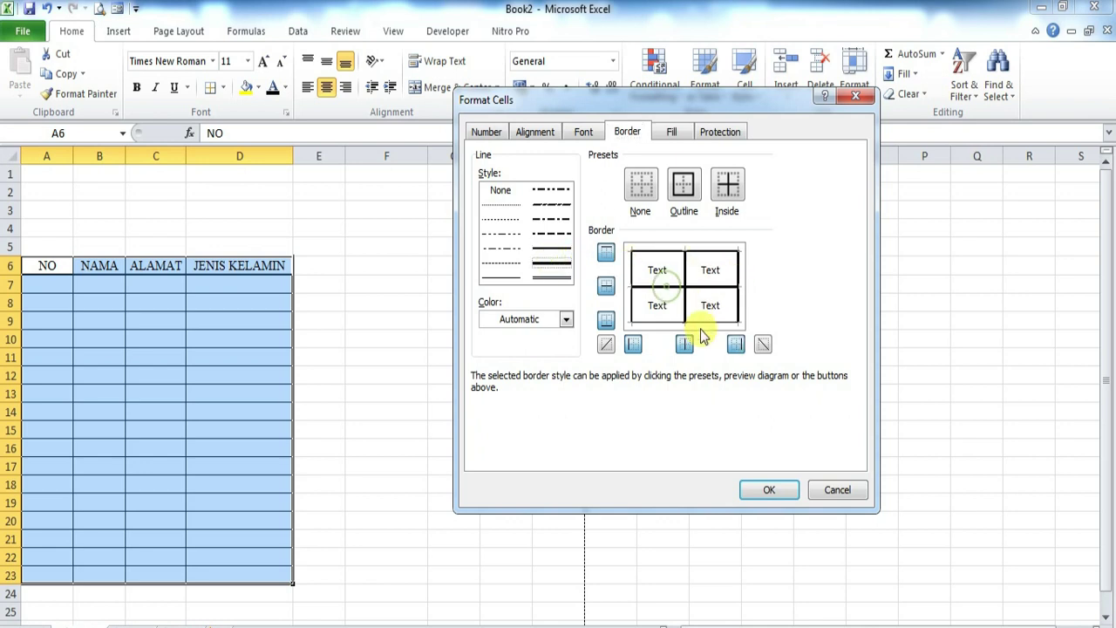
pyautogui.click(662, 320)
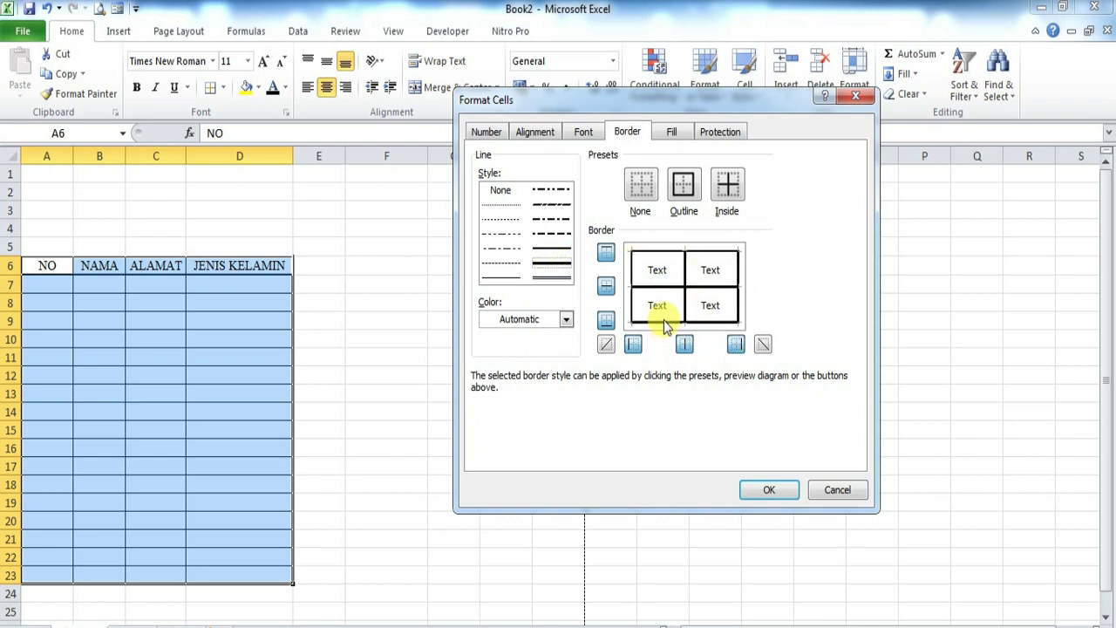
pyautogui.click(755, 491)
pyautogui.click(501, 346)
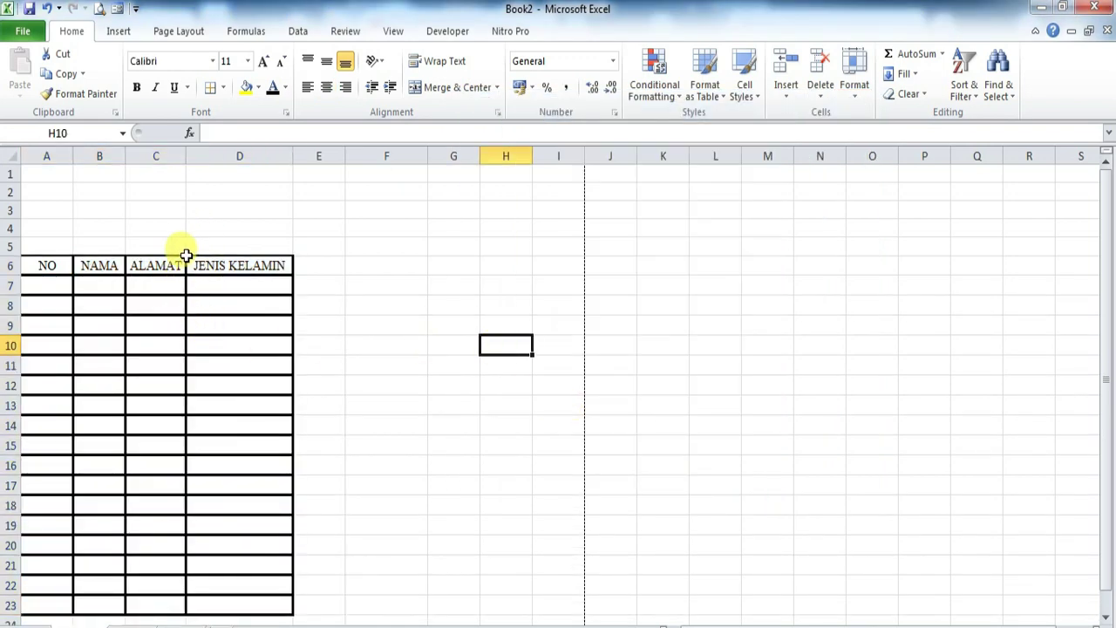
pyautogui.hotkey('ctrl', 'z')
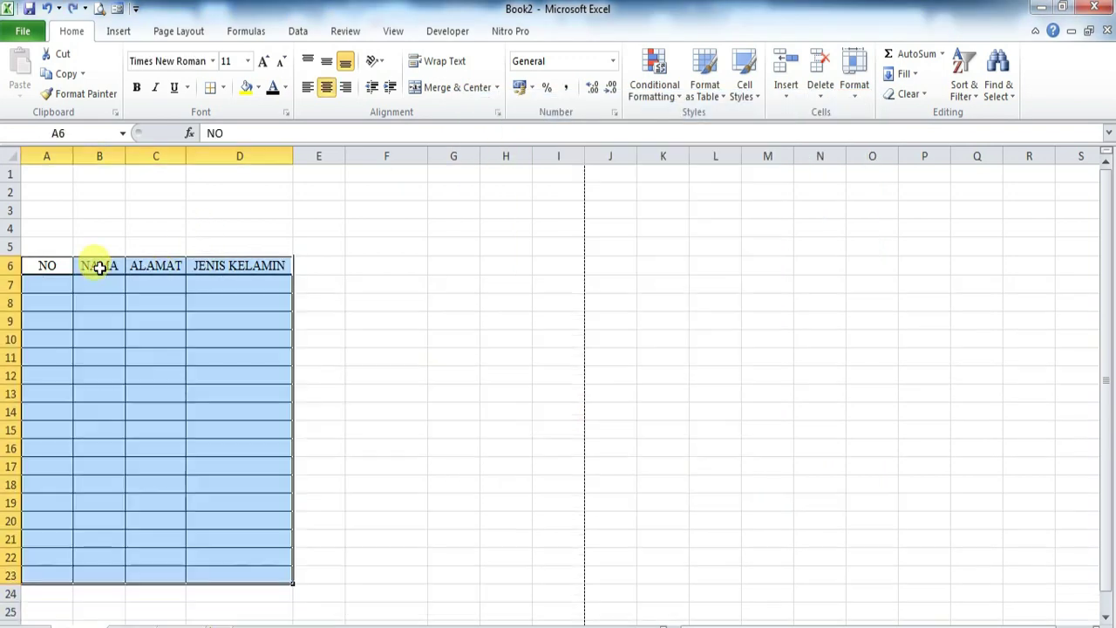
pyautogui.click(403, 227)
# Review the available border options for the table range A6:D23 without applying any
pyautogui.moveTo(48, 266); pyautogui.dragTo(276, 576)
pyautogui.click(221, 89)
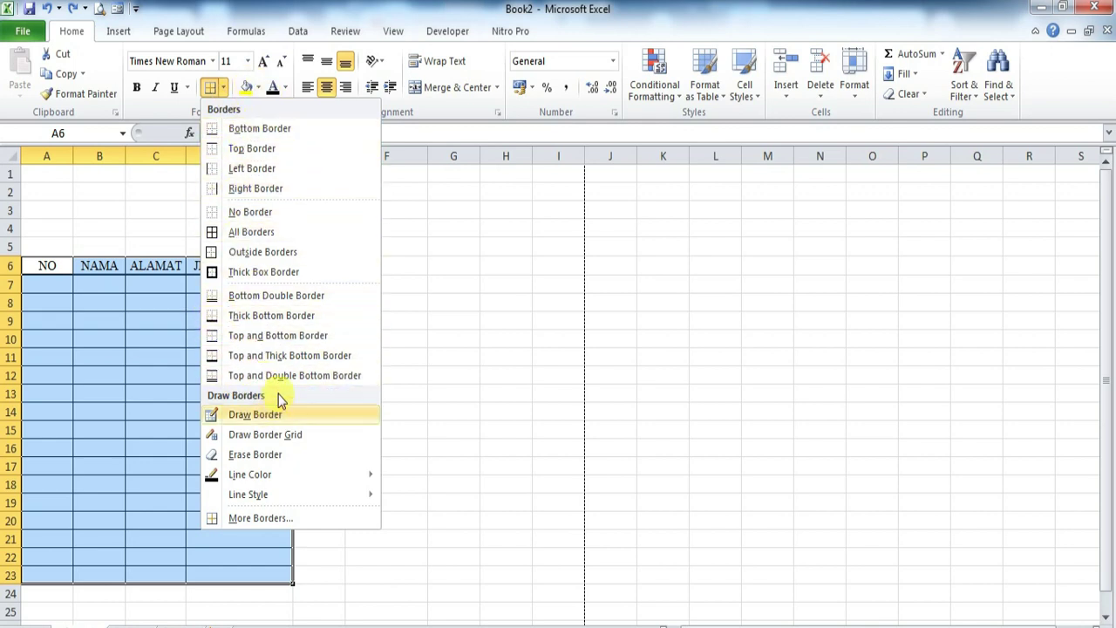
pyautogui.moveTo(244, 498)
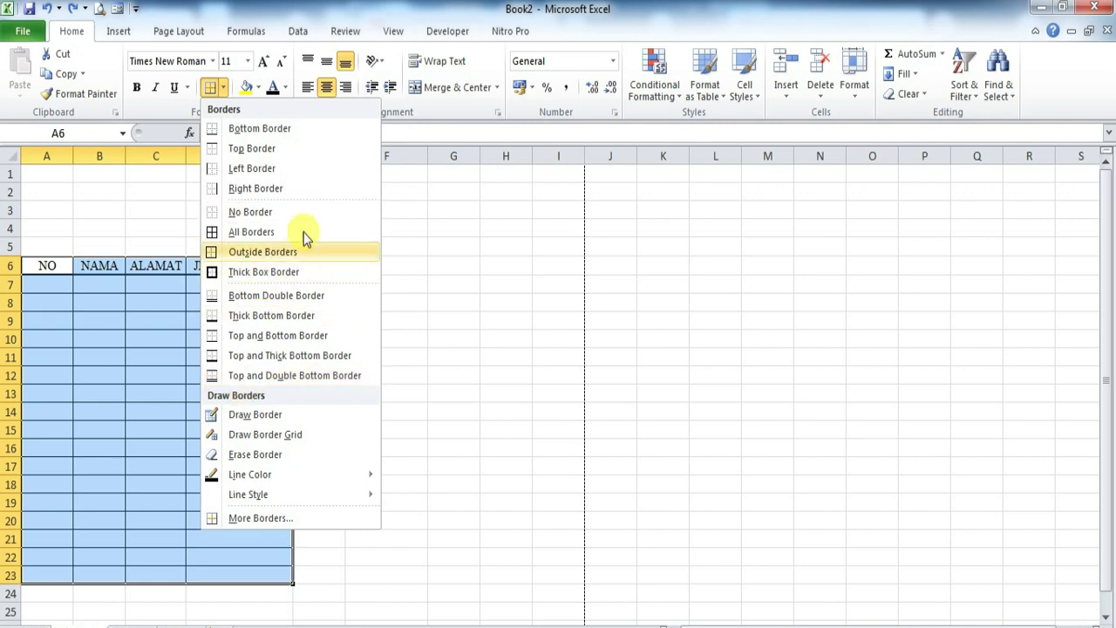
pyautogui.click(489, 223)
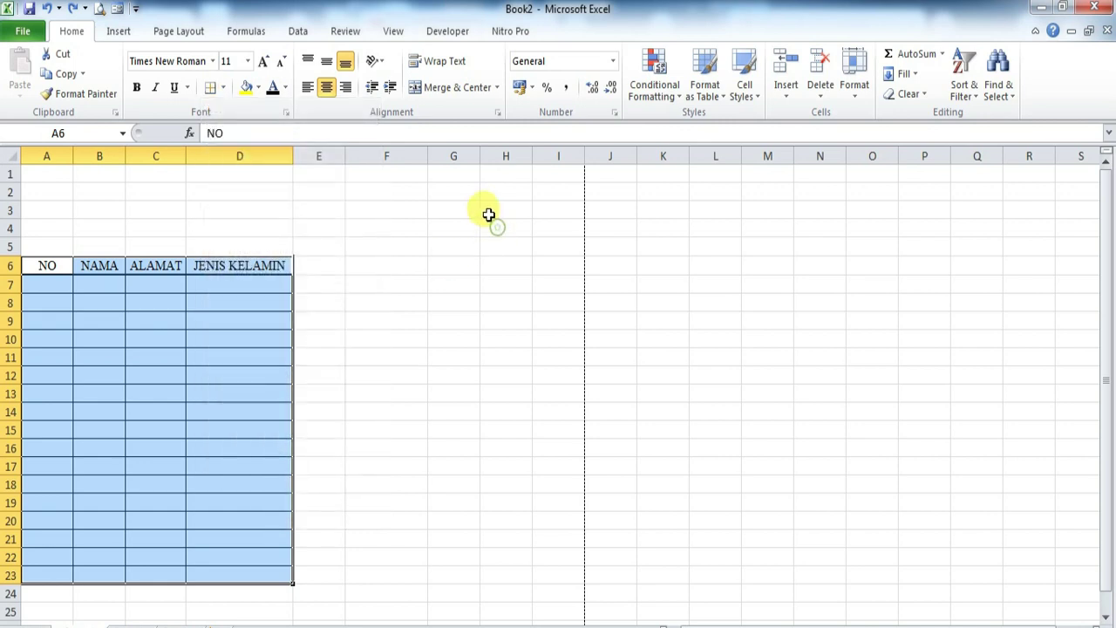
pyautogui.click(82, 301)
pyautogui.click(64, 269)
pyautogui.moveTo(65, 269); pyautogui.dragTo(262, 593)
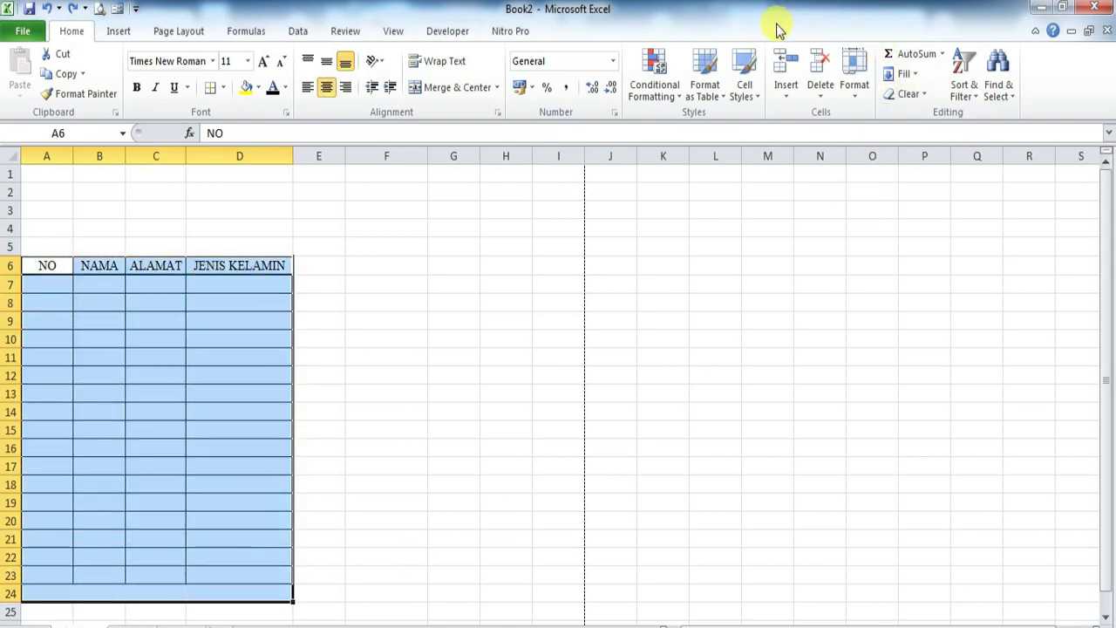
pyautogui.click(720, 96)
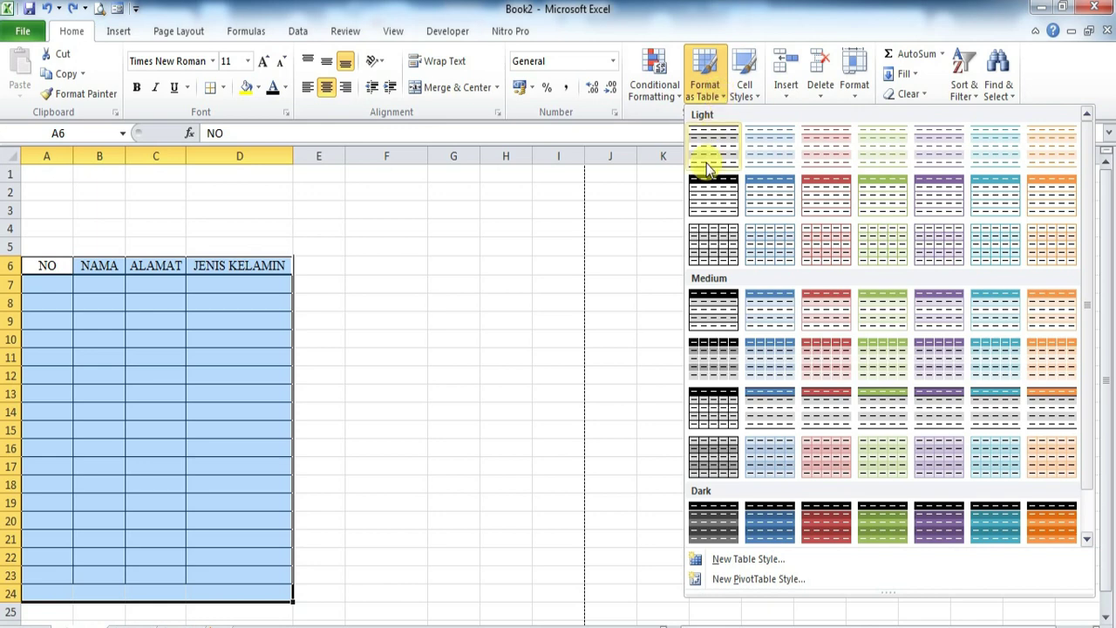
pyautogui.click(763, 195)
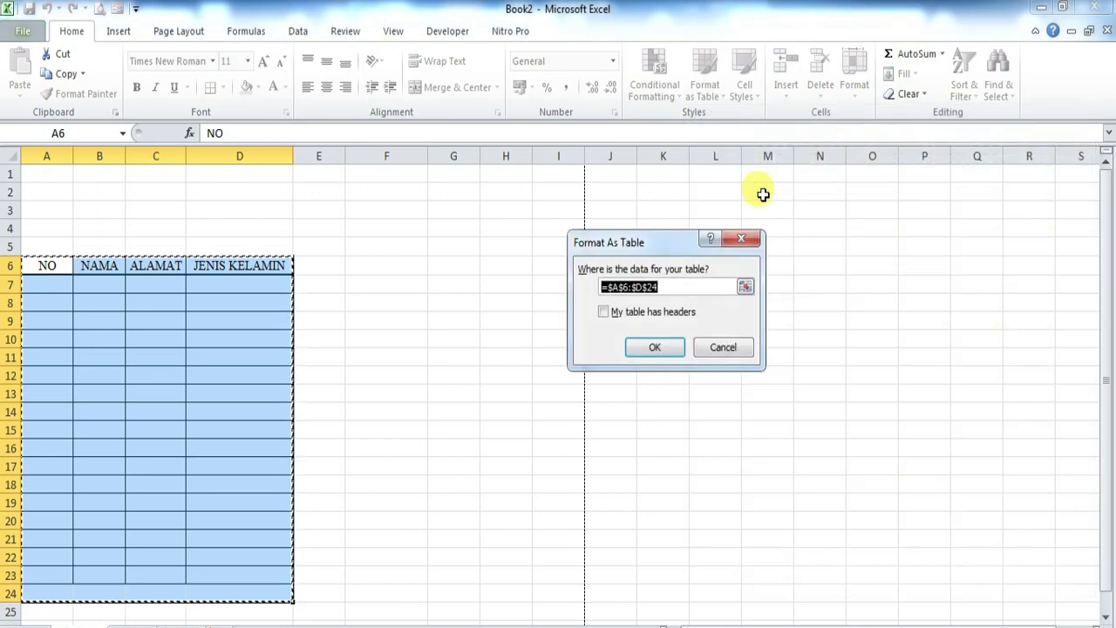
pyautogui.click(744, 239)
# Undo the heading row's thick box border and the table's All Borders formatting
pyautogui.click(374, 302)
pyautogui.moveTo(23, 259); pyautogui.dragTo(267, 579)
pyautogui.hotkey('ctrl', 'z')
pyautogui.hotkey('ctrl', 'z')
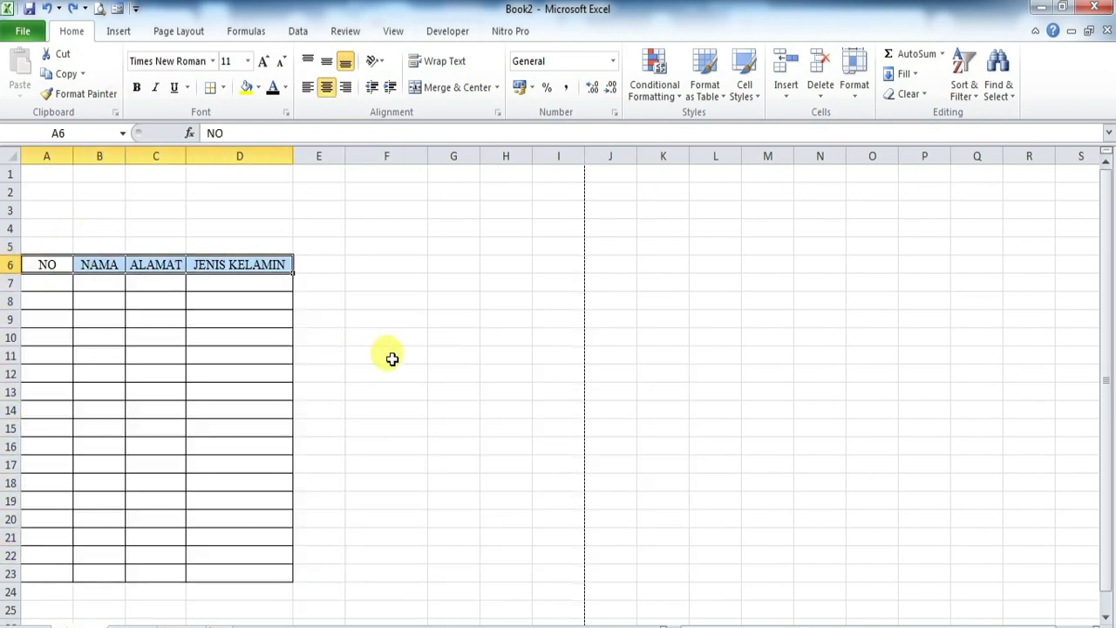
pyautogui.click(407, 355)
# Format A6:D24 as a table with headers, using the blue banded style in the first Medium row
pyautogui.moveTo(39, 262); pyautogui.dragTo(262, 583)
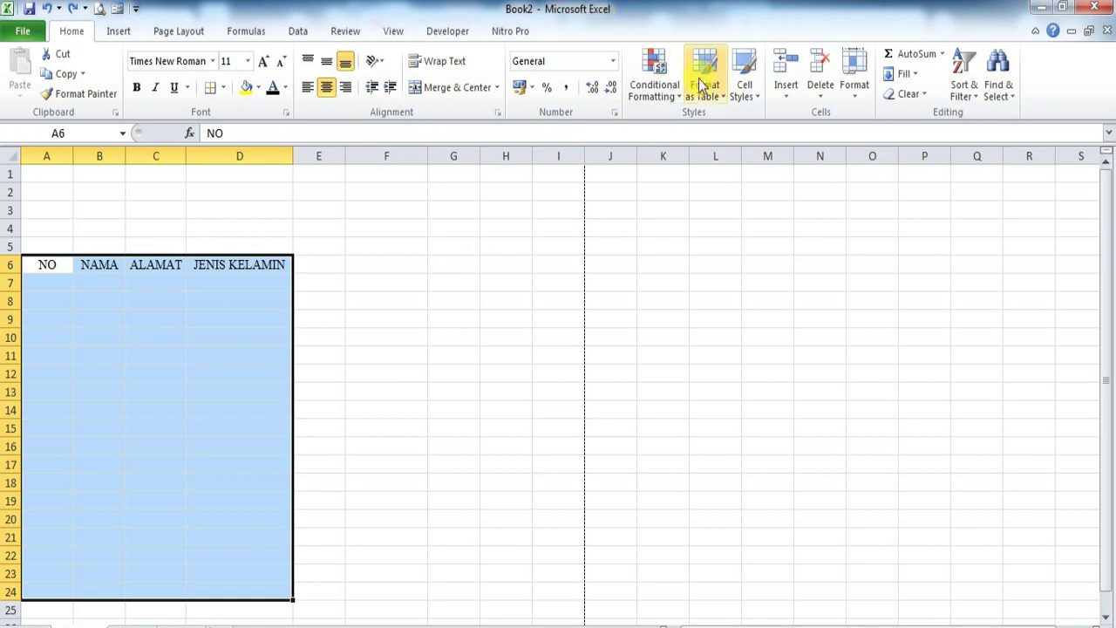
pyautogui.click(726, 103)
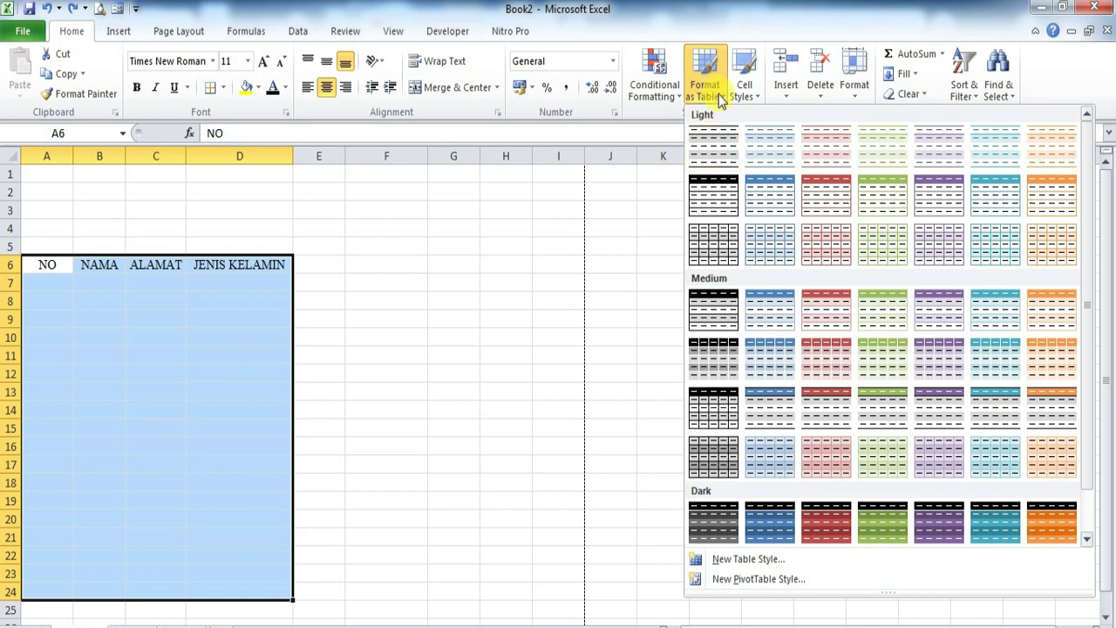
pyautogui.scroll(-1, 918, 248)
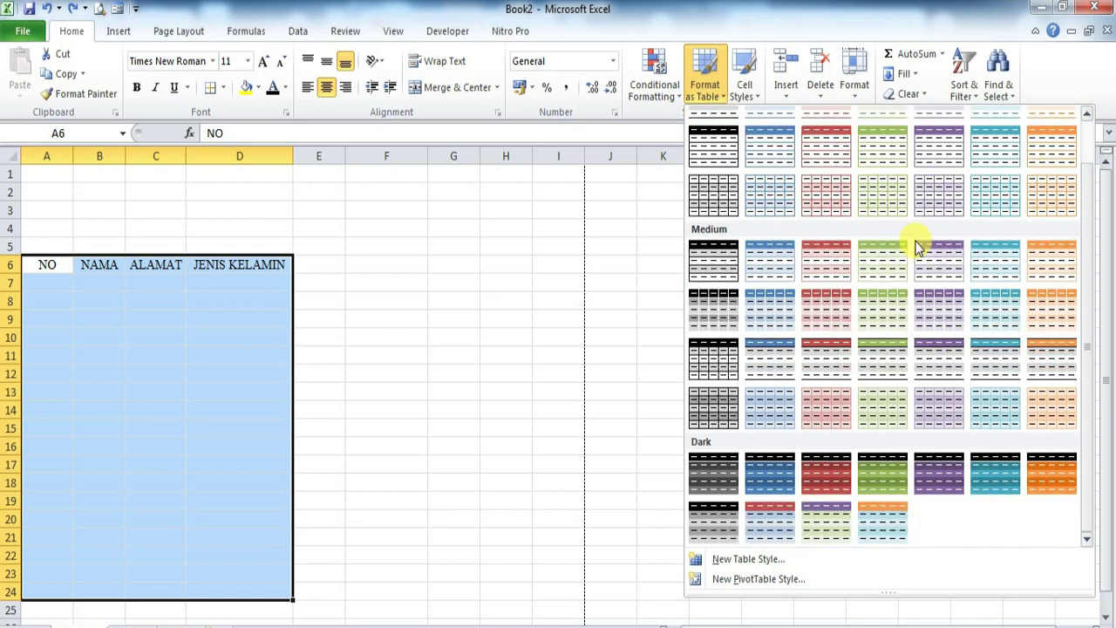
pyautogui.click(774, 260)
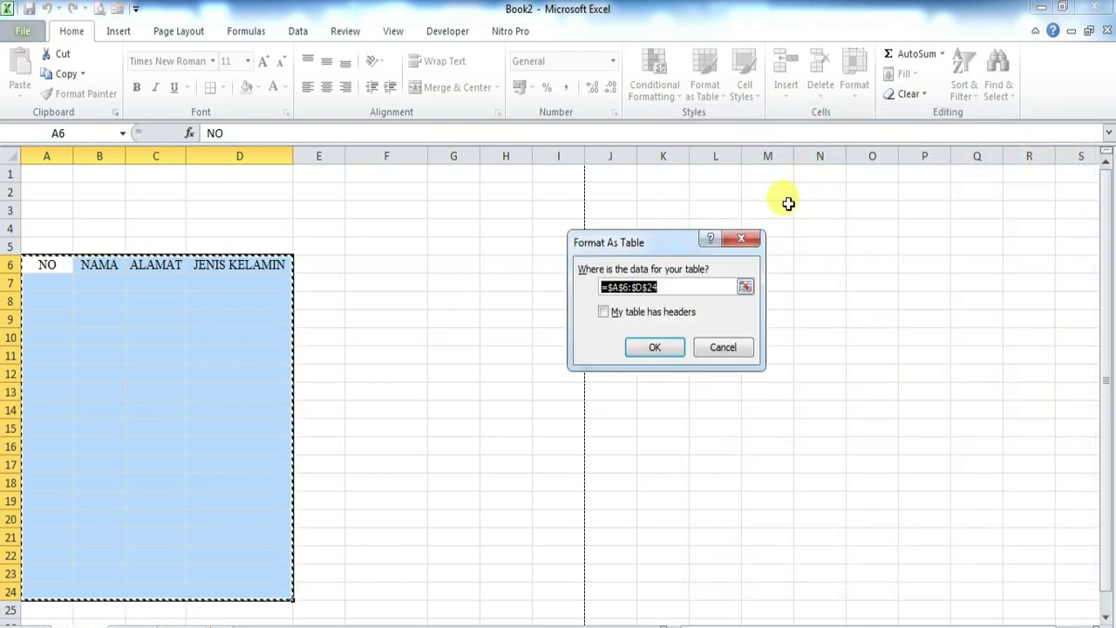
pyautogui.click(604, 312)
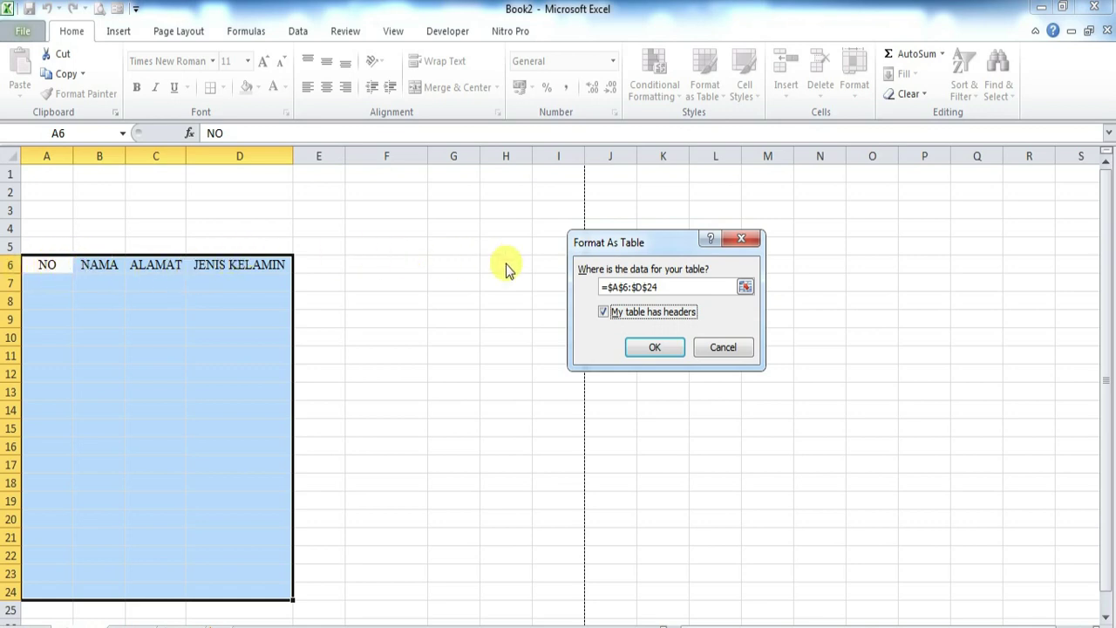
pyautogui.click(641, 349)
pyautogui.click(441, 353)
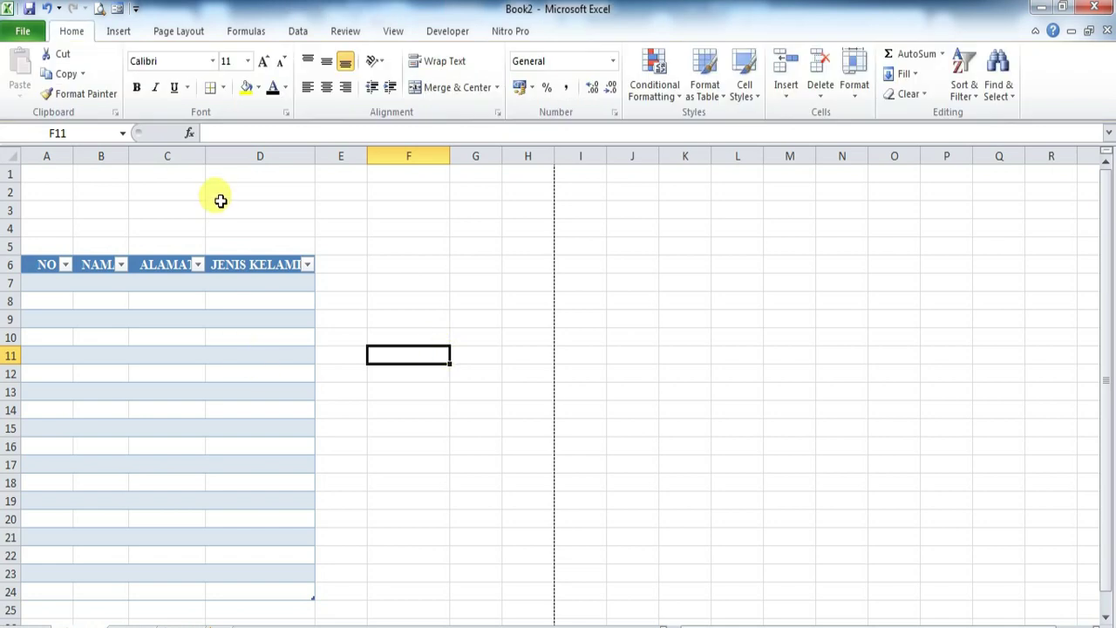
# Widen columns D, C and B so the headings fit beside their filter arrows
pyautogui.doubleClick(316, 156)
pyautogui.moveTo(201, 165); pyautogui.dragTo(232, 164)
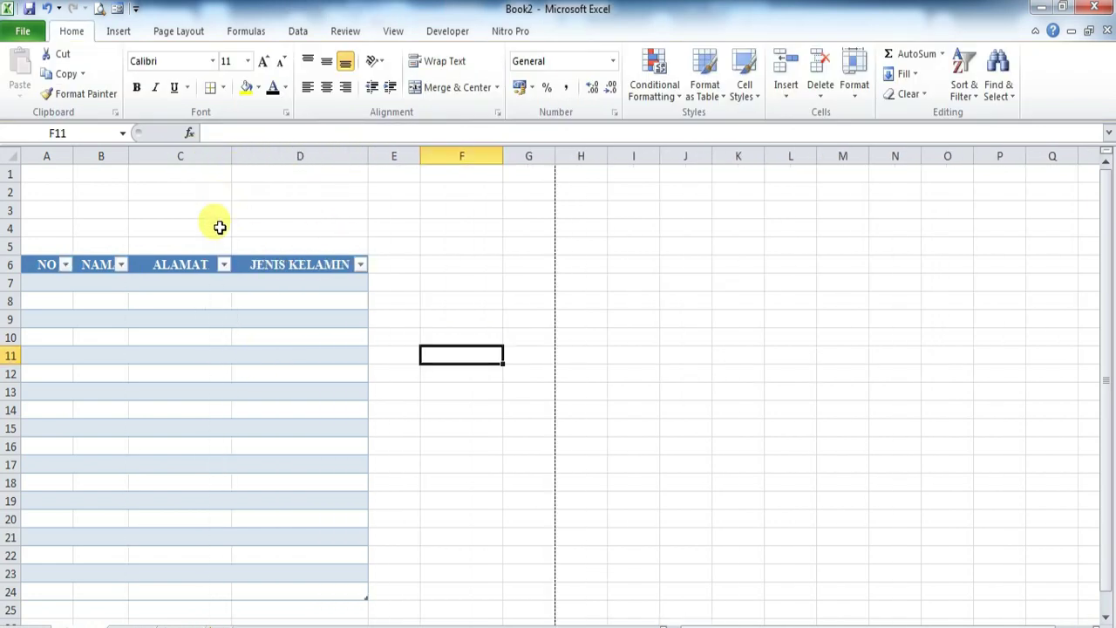
pyautogui.click(222, 91)
pyautogui.click(221, 89)
pyautogui.moveTo(130, 154); pyautogui.dragTo(159, 151)
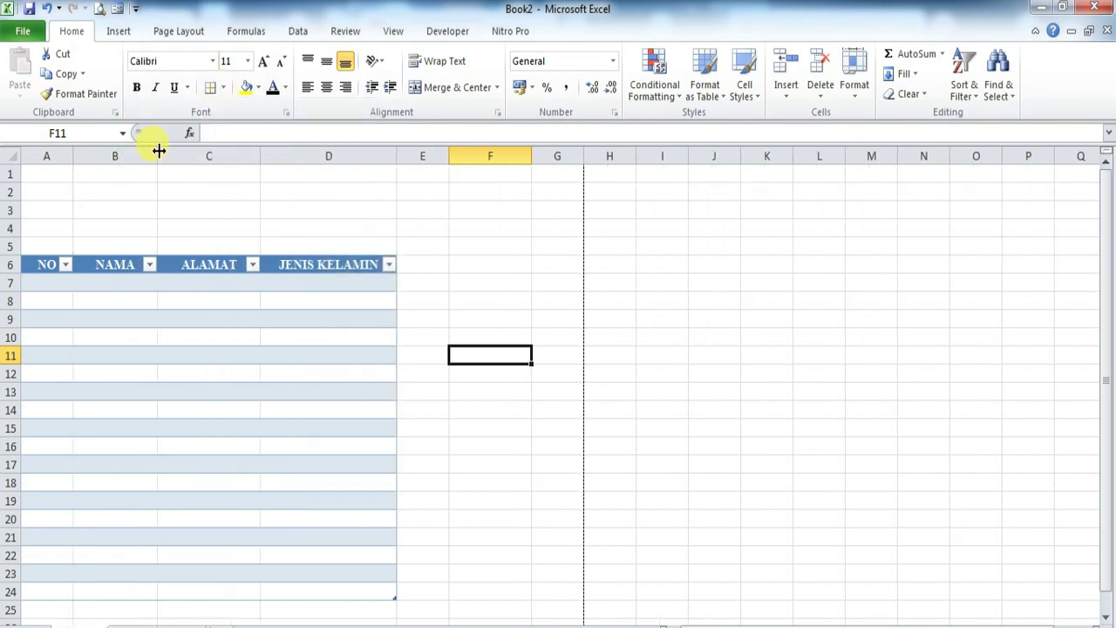
pyautogui.moveTo(40, 262); pyautogui.dragTo(254, 515)
pyautogui.click(147, 391)
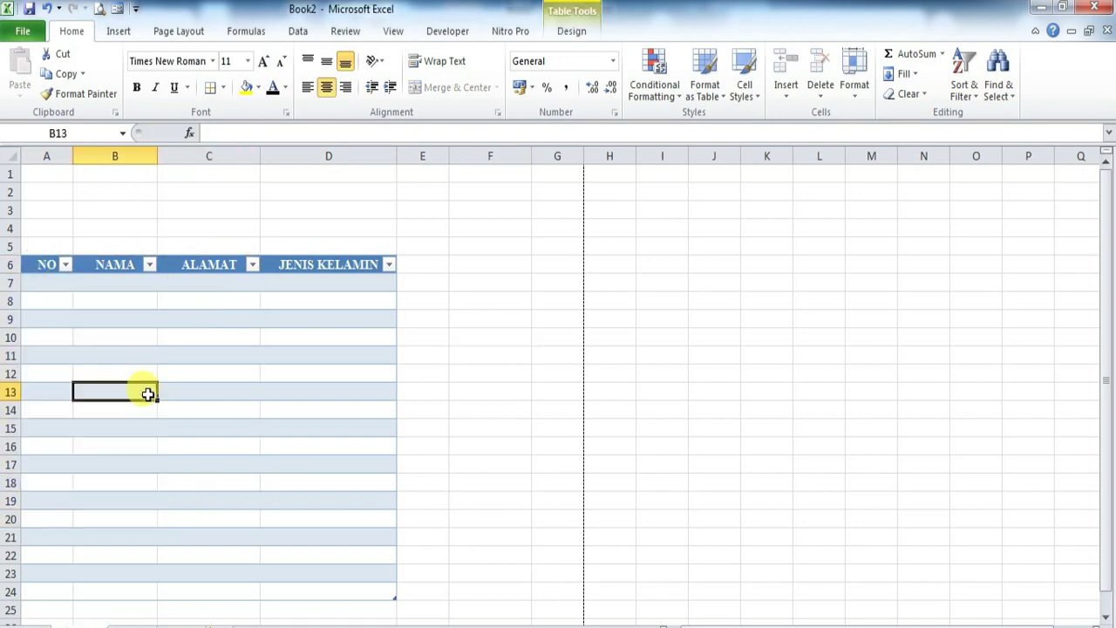
pyautogui.click(35, 262)
pyautogui.moveTo(35, 262)
pyautogui.mouseDown()
pyautogui.moveTo(371, 407)
pyautogui.moveTo(125, 287)
pyautogui.moveTo(55, 271)
pyautogui.mouseUp()
pyautogui.click(223, 87)
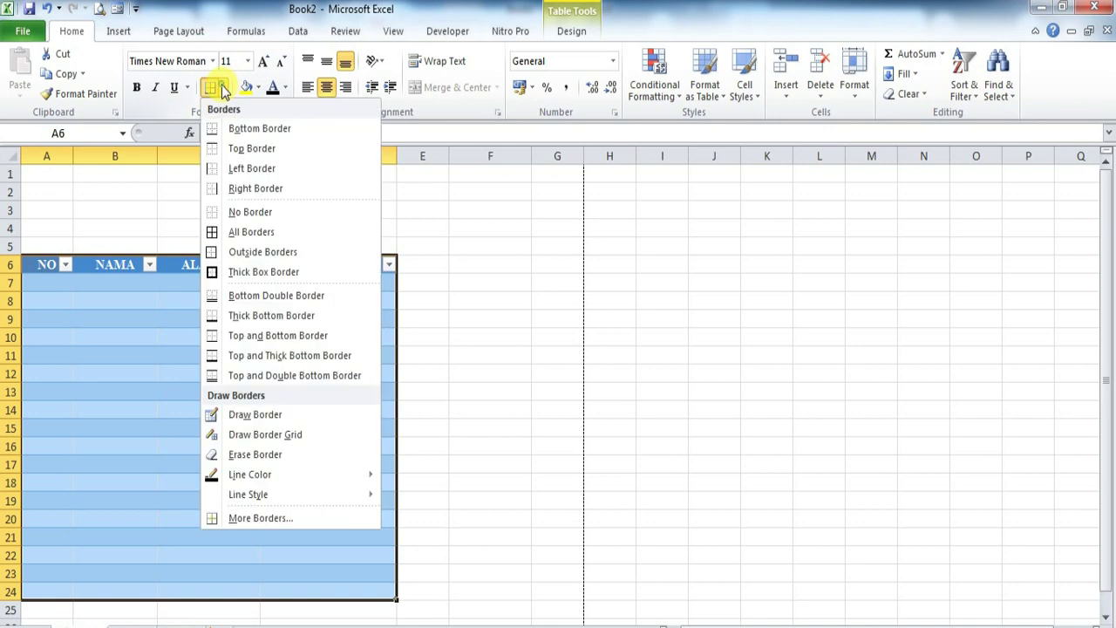
pyautogui.click(499, 264)
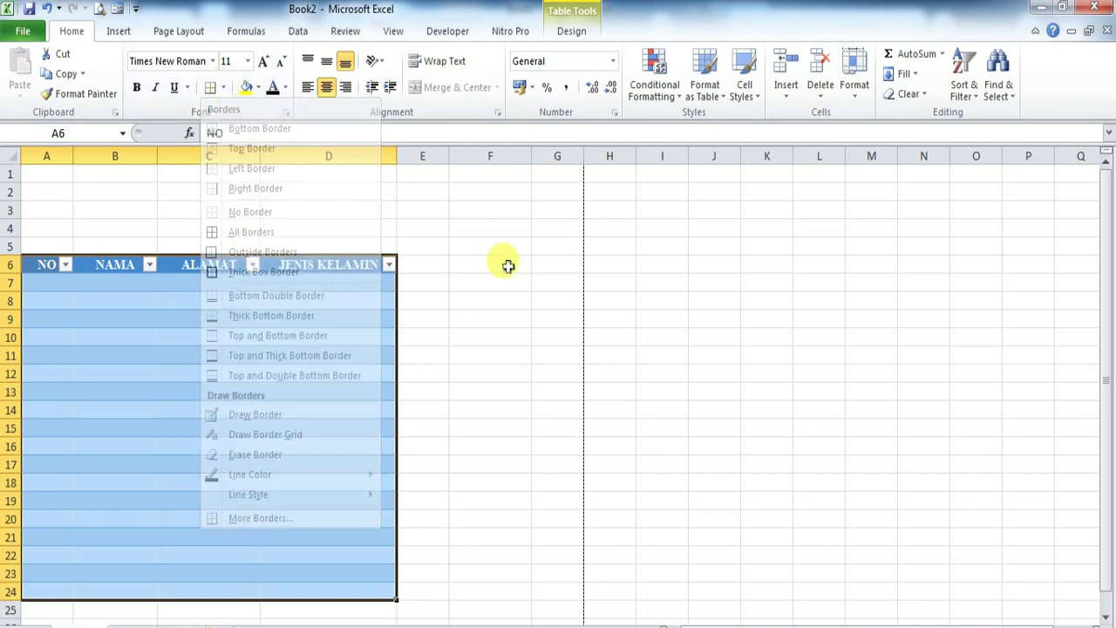
pyautogui.click(212, 207)
pyautogui.click(48, 307)
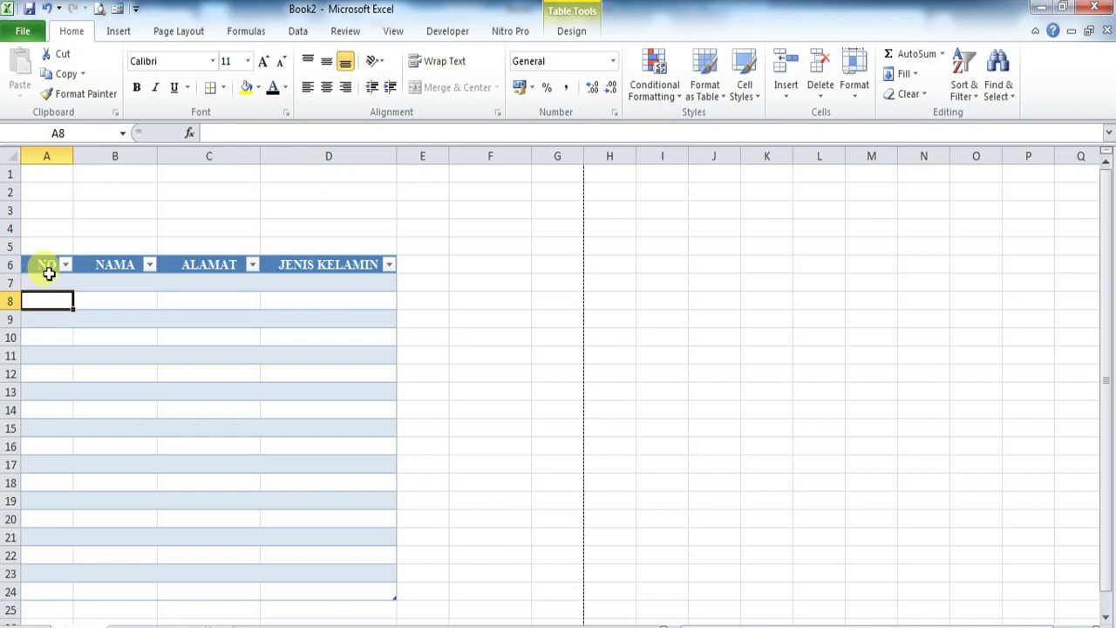
pyautogui.click(52, 320)
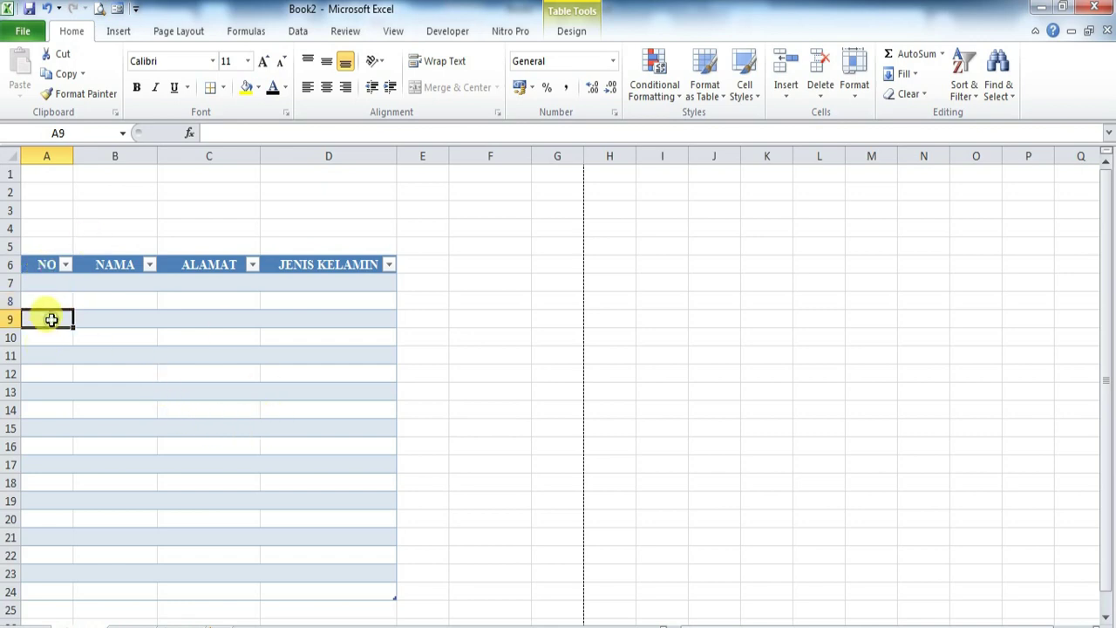
pyautogui.click(52, 279)
pyautogui.click(57, 340)
# Restyle the table with the red banded style in the first Medium row
pyautogui.moveTo(43, 272); pyautogui.dragTo(301, 445)
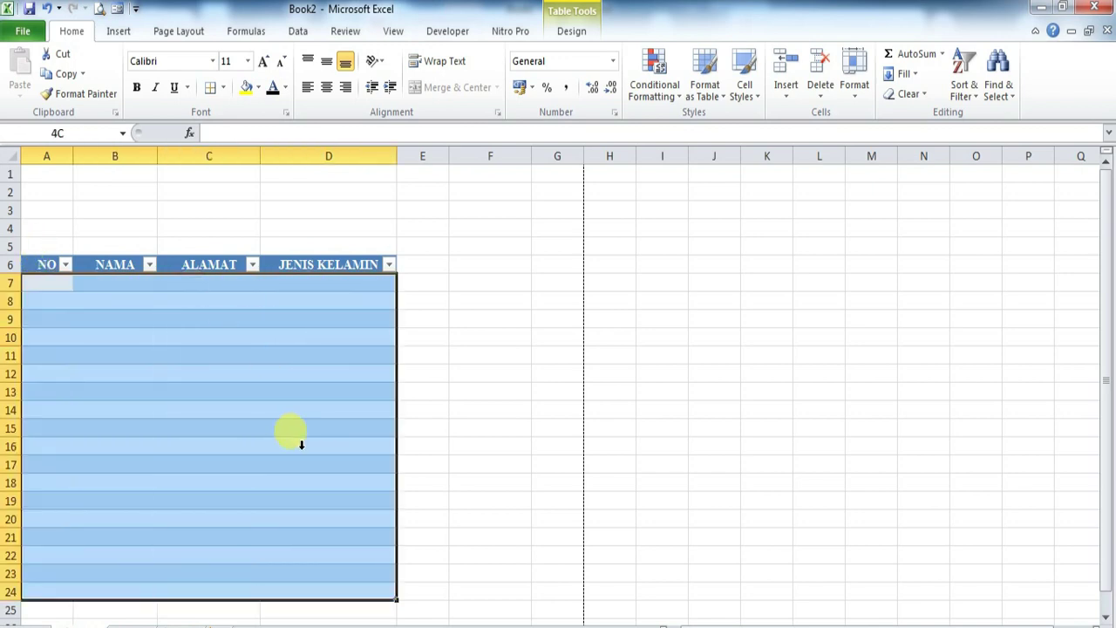
pyautogui.click(719, 98)
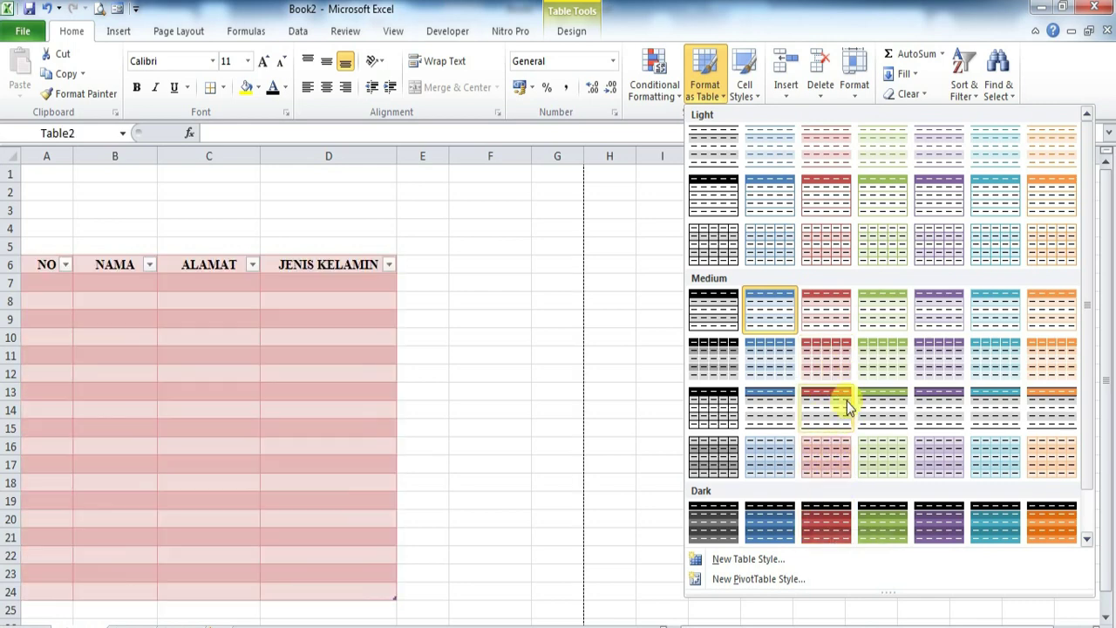
pyautogui.click(826, 316)
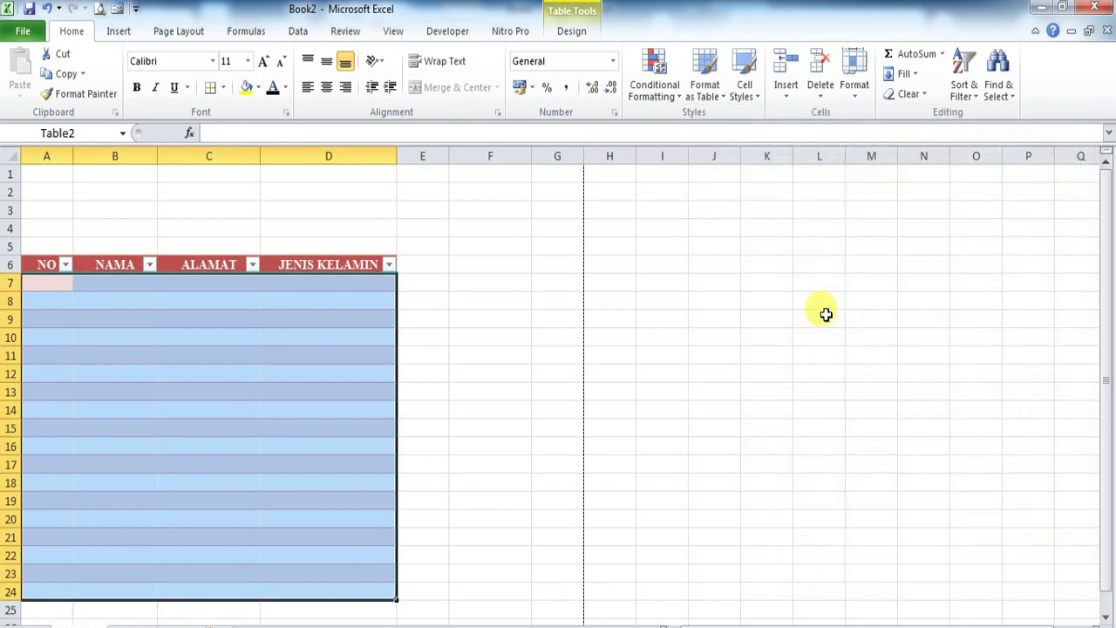
pyautogui.click(538, 336)
# Restyle the table with the blue banded style in the first Medium row
pyautogui.moveTo(43, 259); pyautogui.dragTo(322, 495)
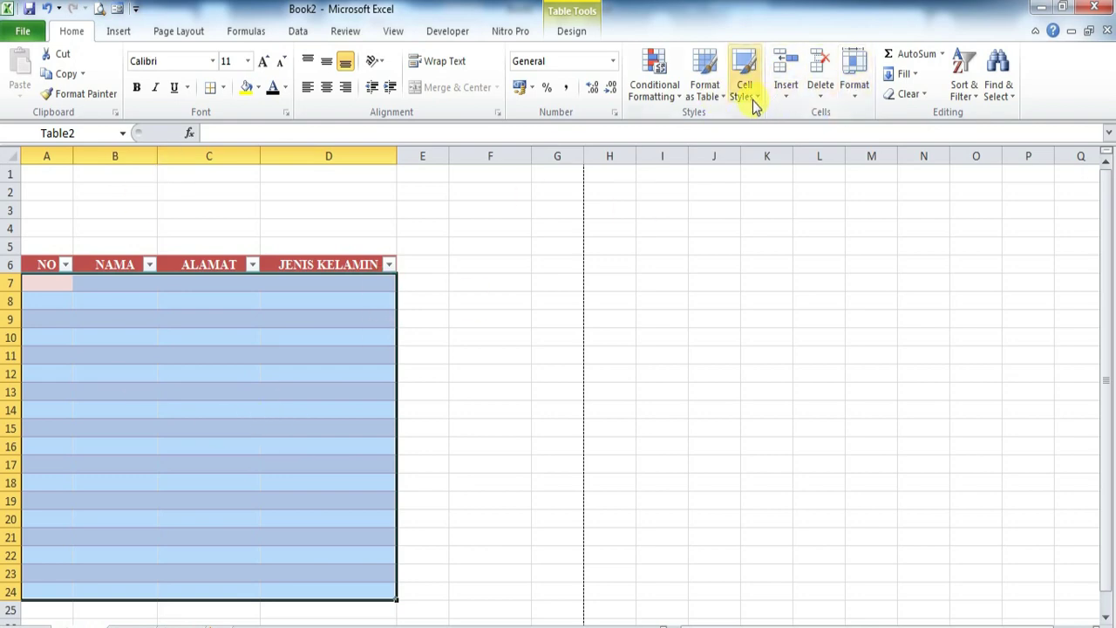
pyautogui.click(721, 95)
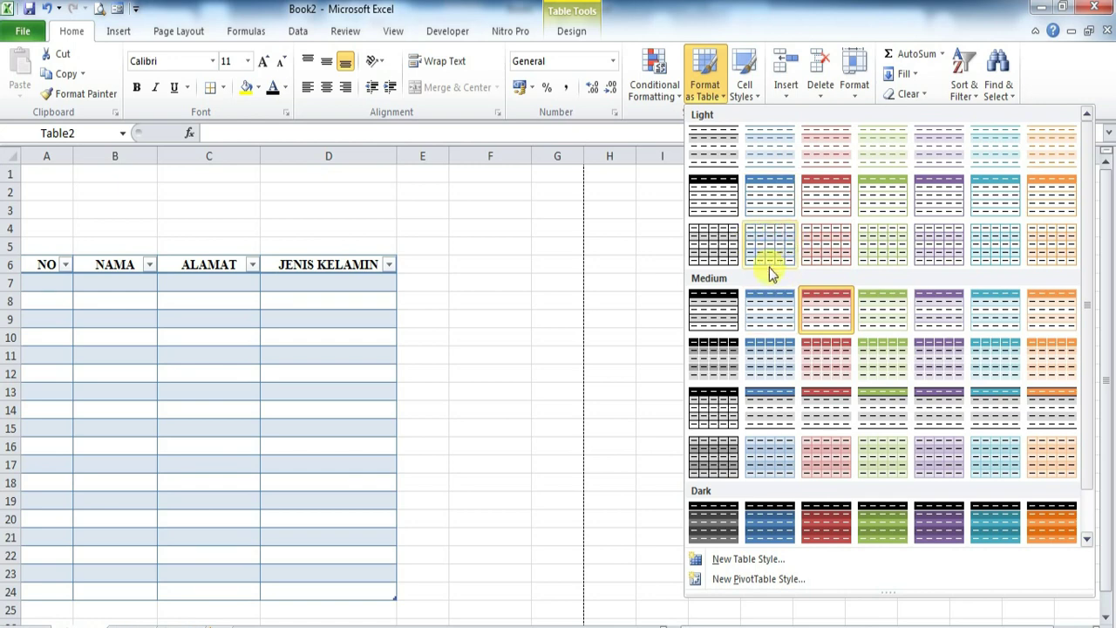
pyautogui.click(773, 307)
pyautogui.click(455, 306)
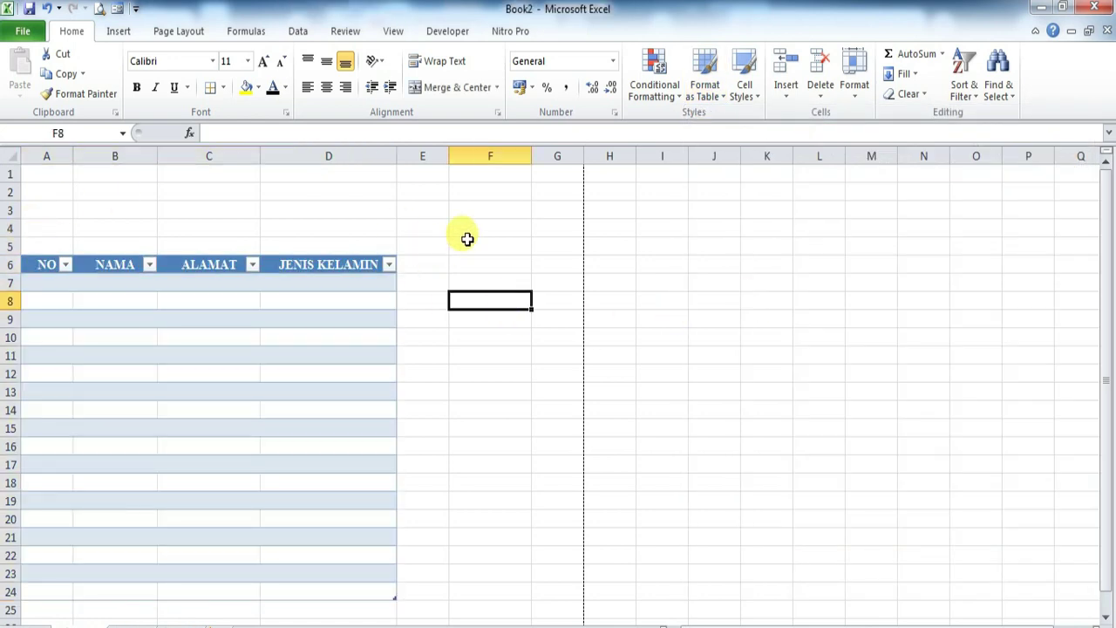
# Undo the table styles, the column widening and the table conversion back to the plain headings
pyautogui.hotkey('ctrl', 'z')
pyautogui.hotkey('ctrl', 'z')
pyautogui.hotkey('ctrl', 'z')
pyautogui.hotkey('ctrl', 'z')
pyautogui.hotkey('ctrl', 'z')
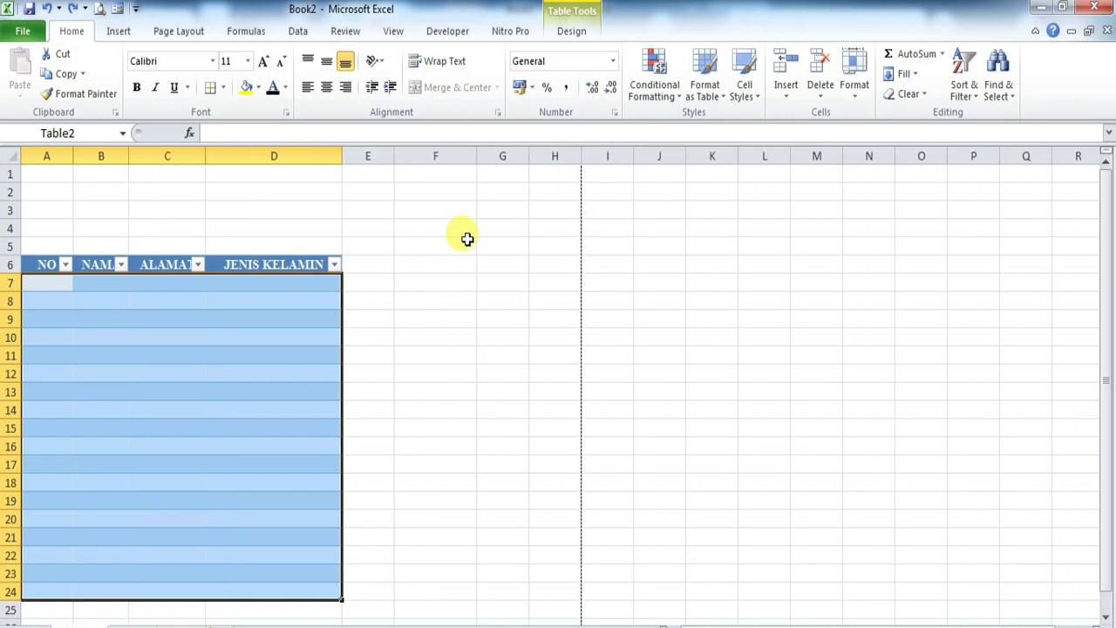
pyautogui.hotkey('ctrl', 'z')
# Widen columns D and C so the ALAMAT and JENIS KELAMIN headings fit with room to spare
pyautogui.click(466, 240)
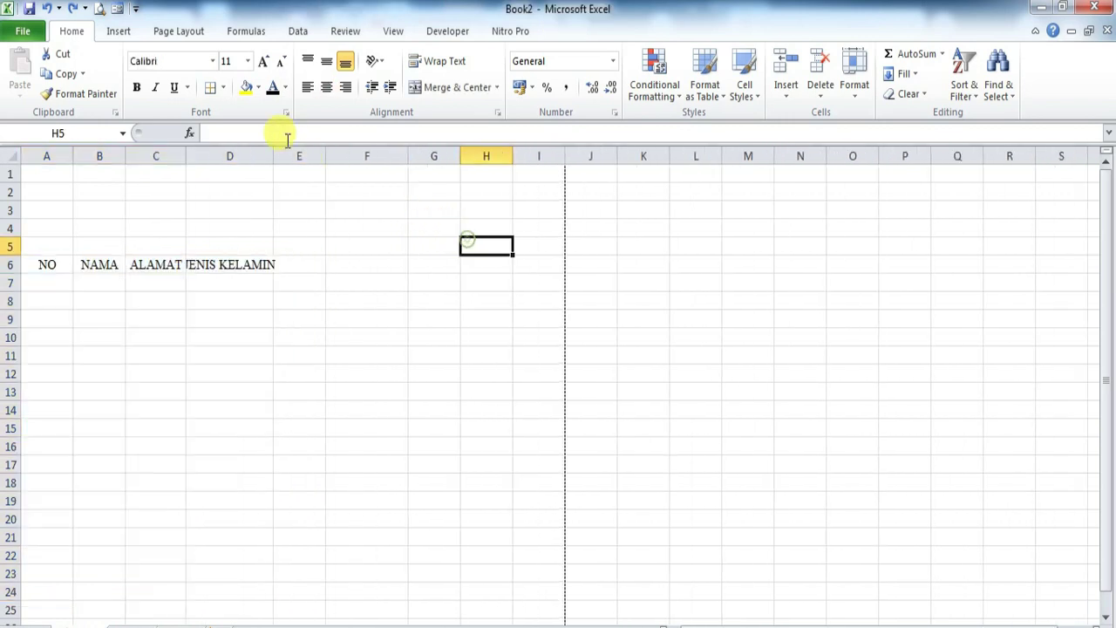
pyautogui.moveTo(273, 156); pyautogui.dragTo(299, 159)
pyautogui.moveTo(185, 156); pyautogui.dragTo(209, 157)
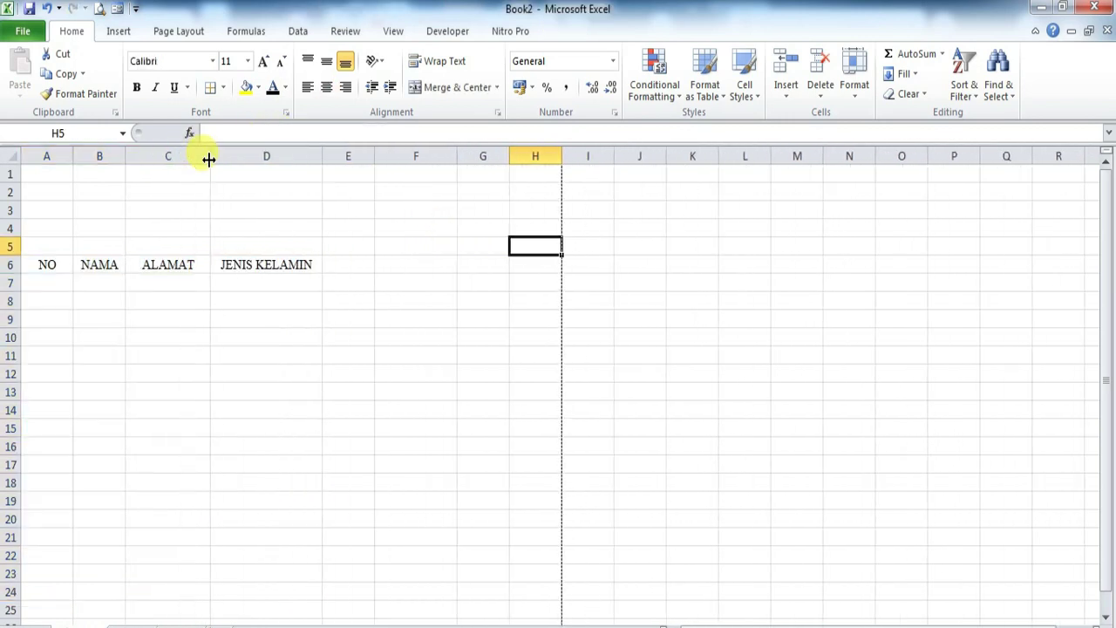
# Create a table from A6:D7 with the first row as headers
pyautogui.click(66, 271)
pyautogui.moveTo(65, 271); pyautogui.dragTo(286, 278)
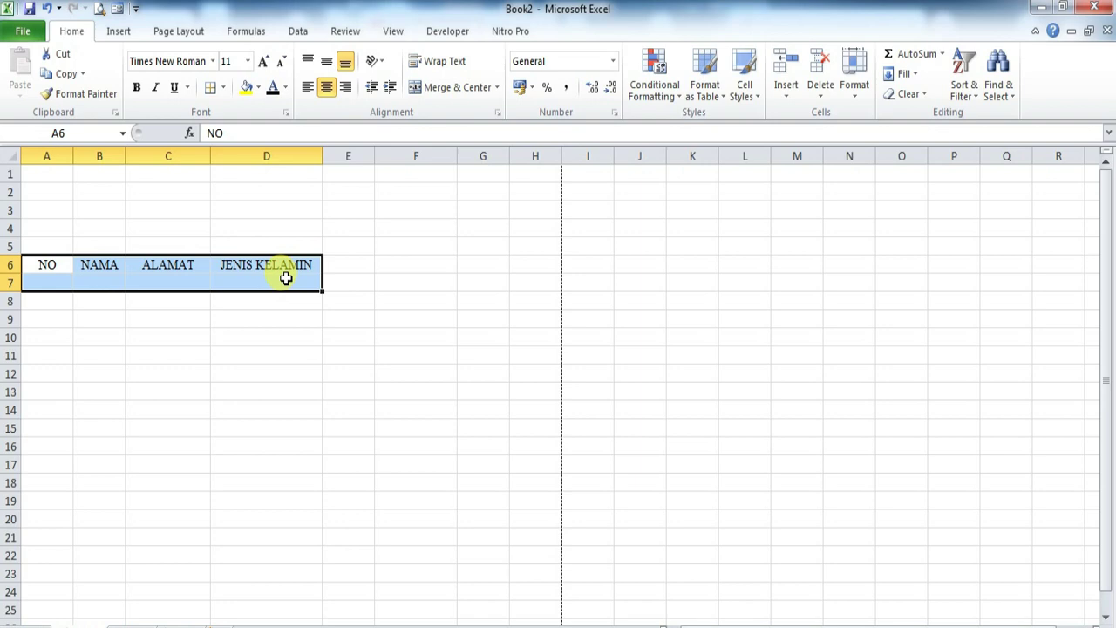
pyautogui.hotkey('ctrl', 't')
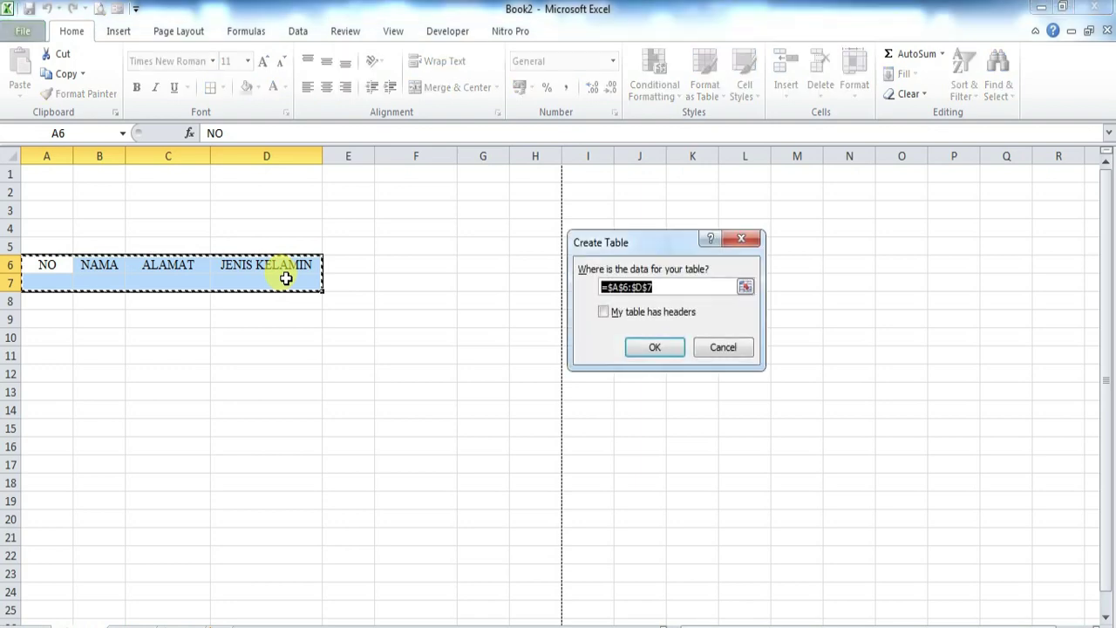
pyautogui.click(603, 312)
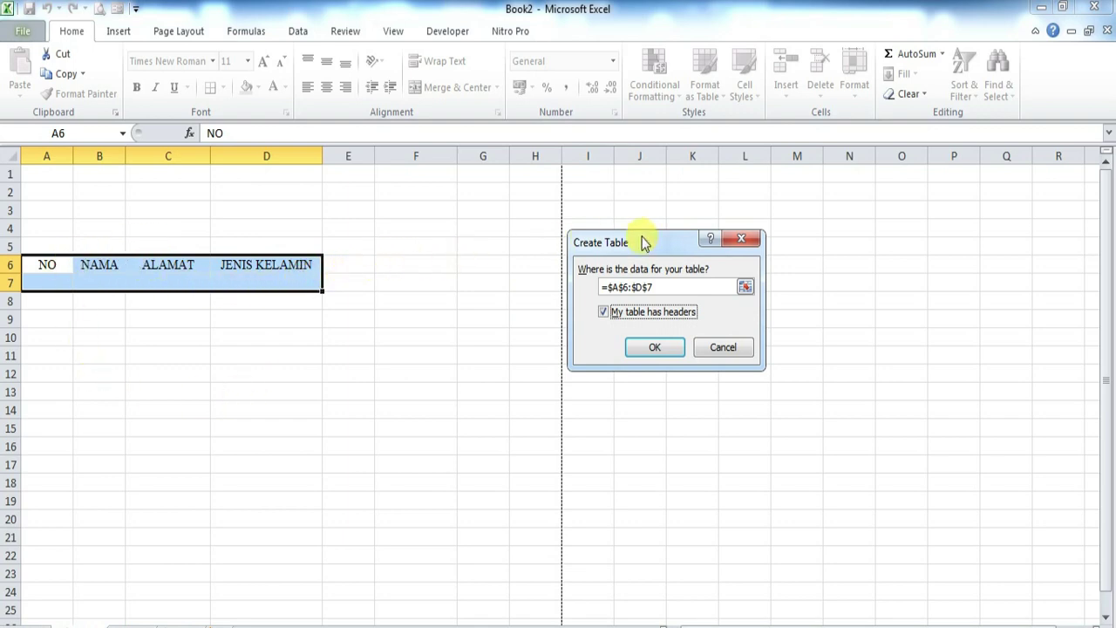
pyautogui.click(655, 349)
# Widen columns D, C and B of the new table so all headings show fully beside the filter arrows
pyautogui.moveTo(332, 155); pyautogui.dragTo(356, 165)
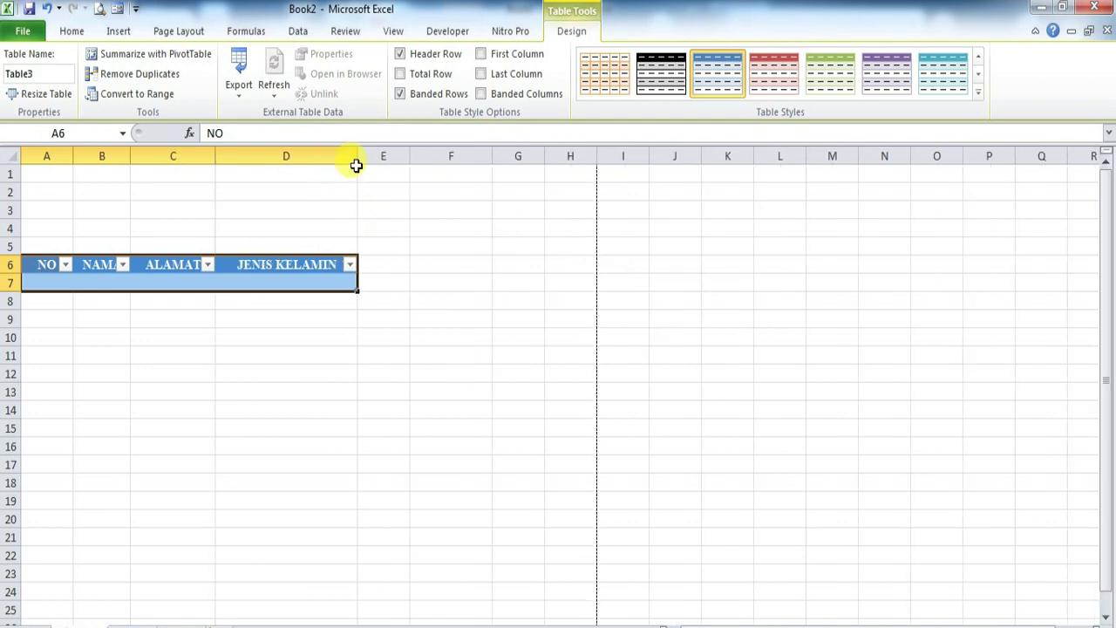
pyautogui.moveTo(217, 152); pyautogui.dragTo(236, 153)
pyautogui.moveTo(129, 156); pyautogui.dragTo(165, 157)
pyautogui.click(170, 375)
# Restyle the NO, NAMA, ALAMAT, JENIS KELAMIN table with the red Medium table format
pyautogui.moveTo(44, 258); pyautogui.dragTo(307, 577)
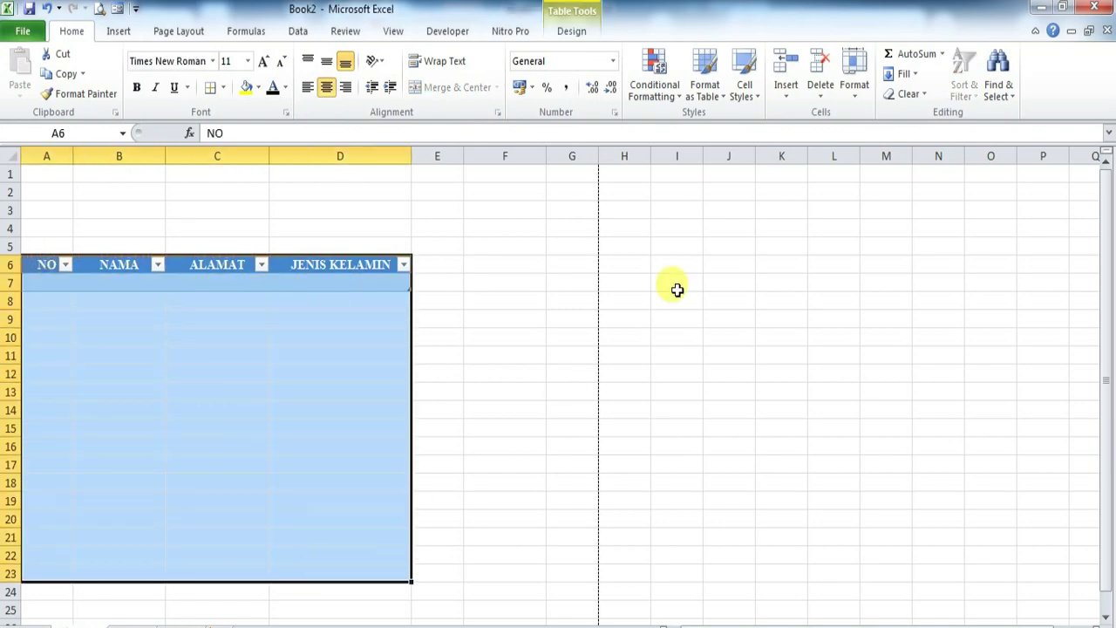
pyautogui.click(722, 94)
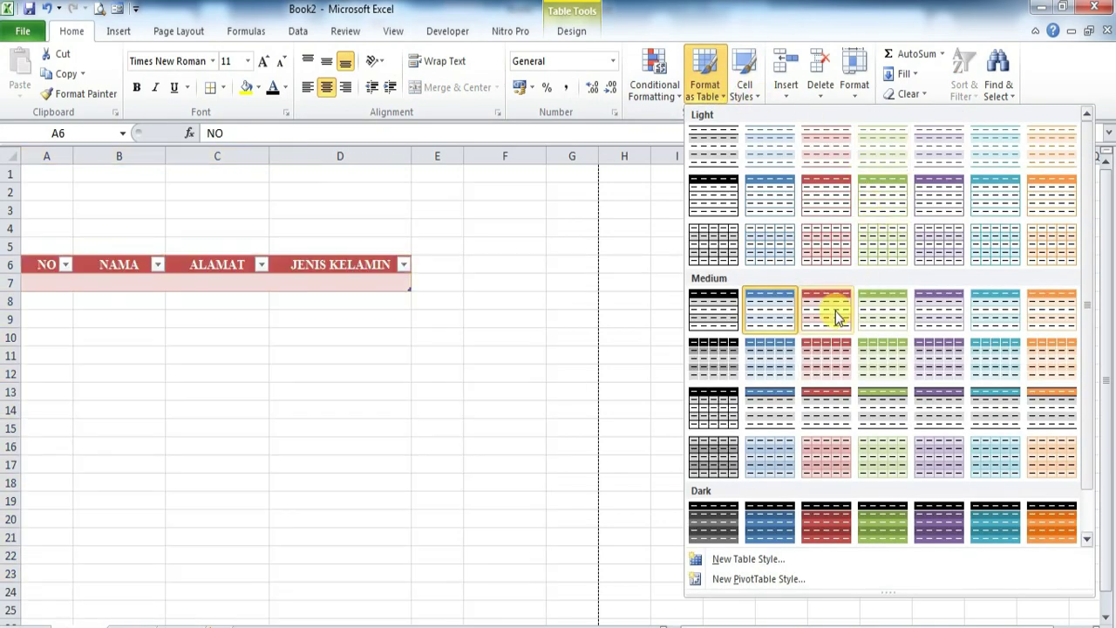
pyautogui.click(829, 313)
pyautogui.click(545, 336)
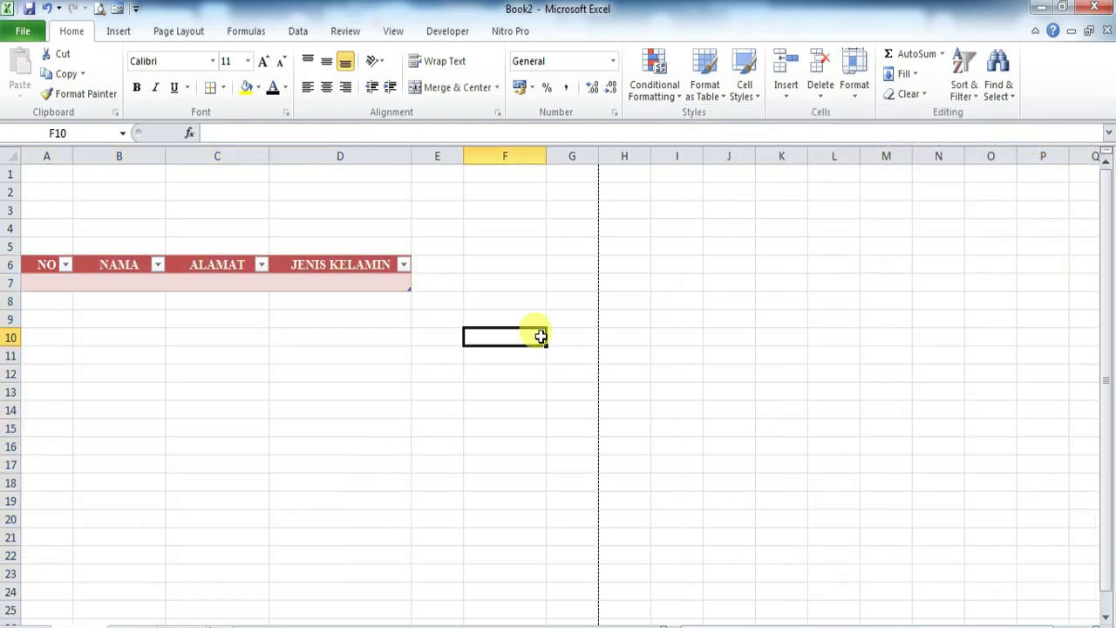
pyautogui.click(107, 282)
pyautogui.moveTo(52, 292); pyautogui.dragTo(337, 538)
pyautogui.click(567, 335)
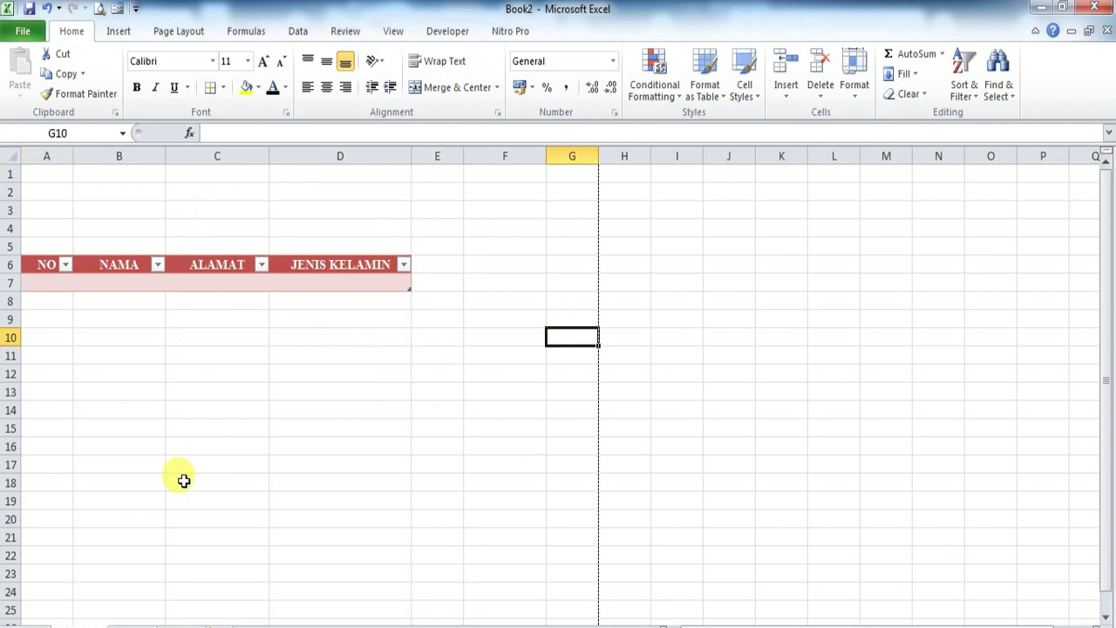
# Open the Insert Function dialog for cell C16 through AutoSum's additional functions
pyautogui.click(174, 441)
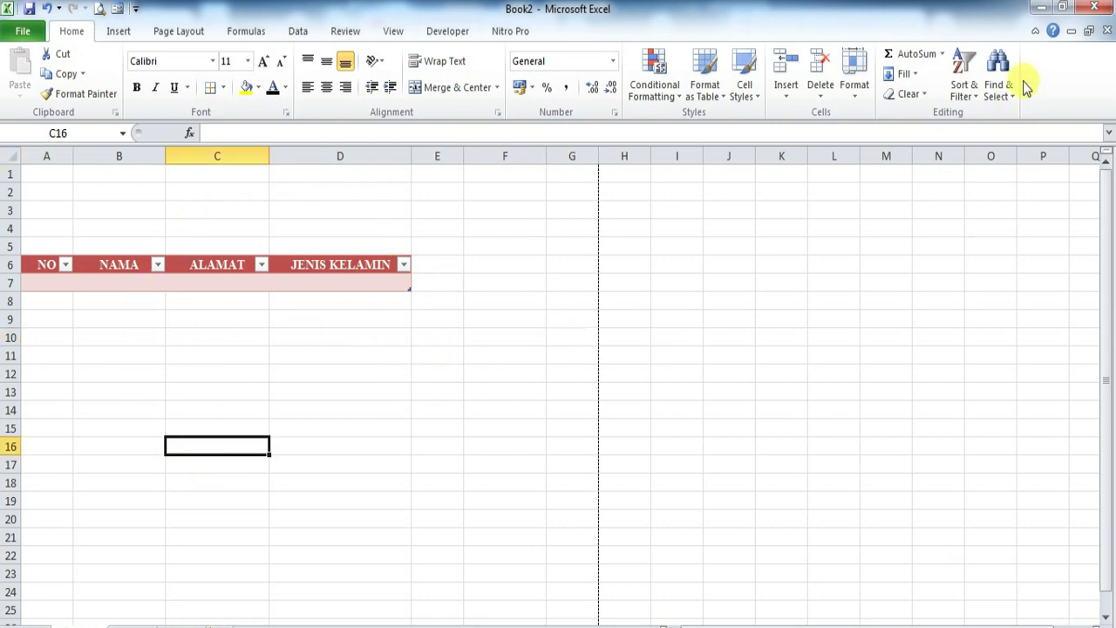
pyautogui.click(943, 53)
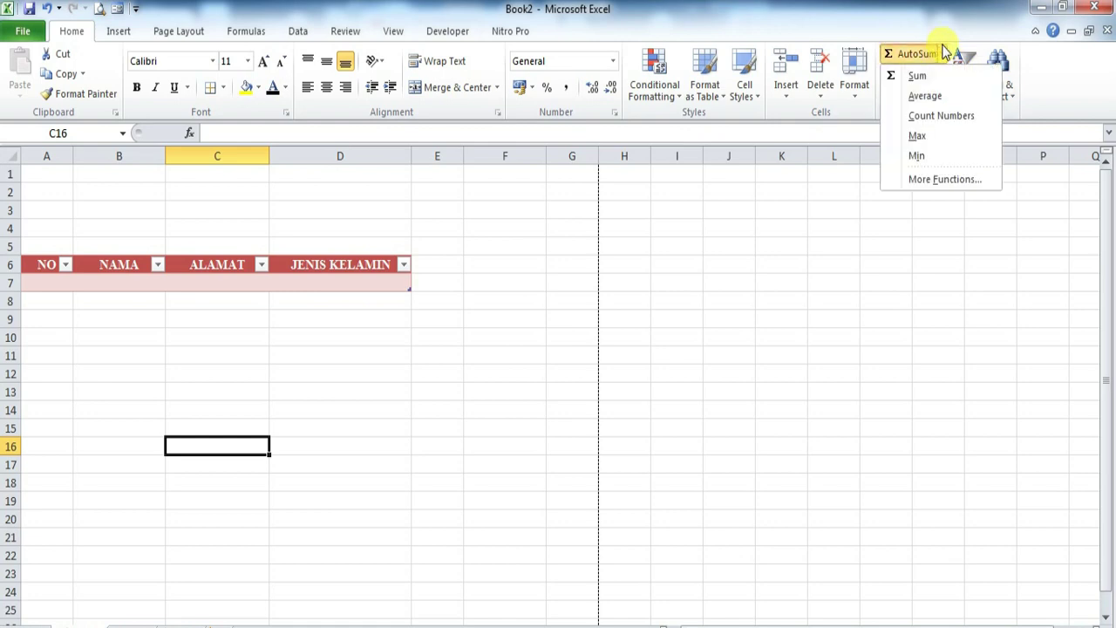
pyautogui.click(183, 29)
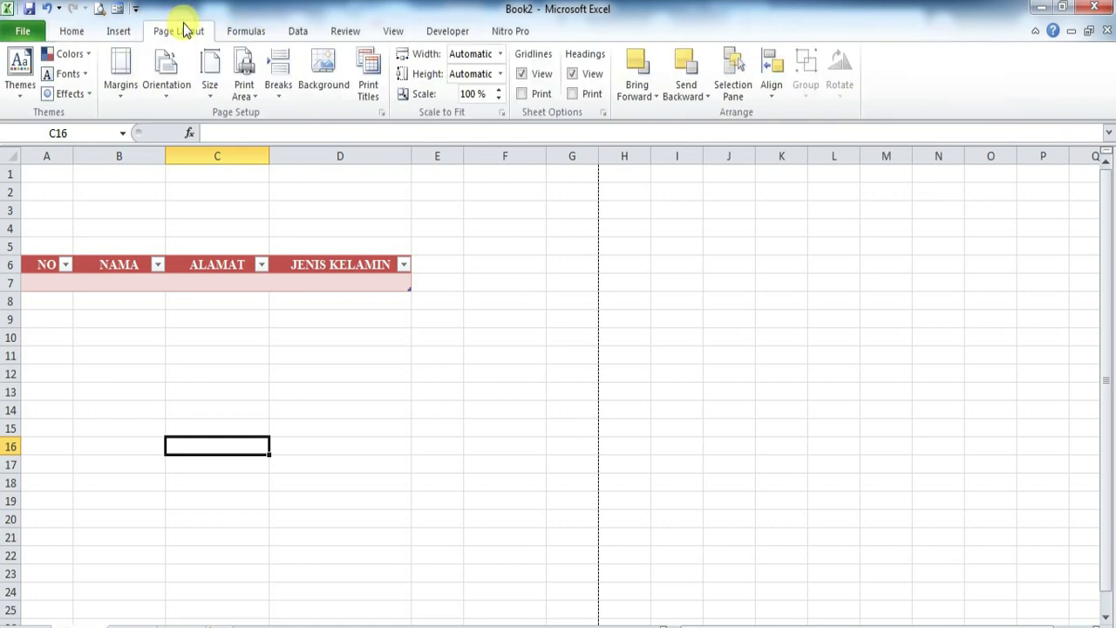
pyautogui.click(240, 28)
pyautogui.click(74, 103)
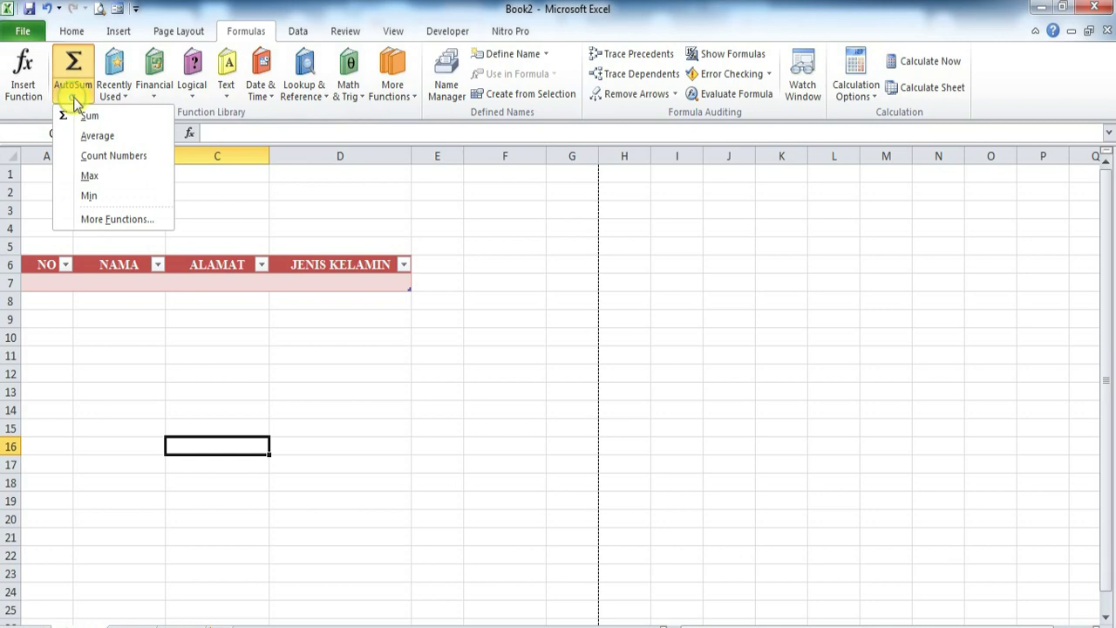
pyautogui.click(95, 225)
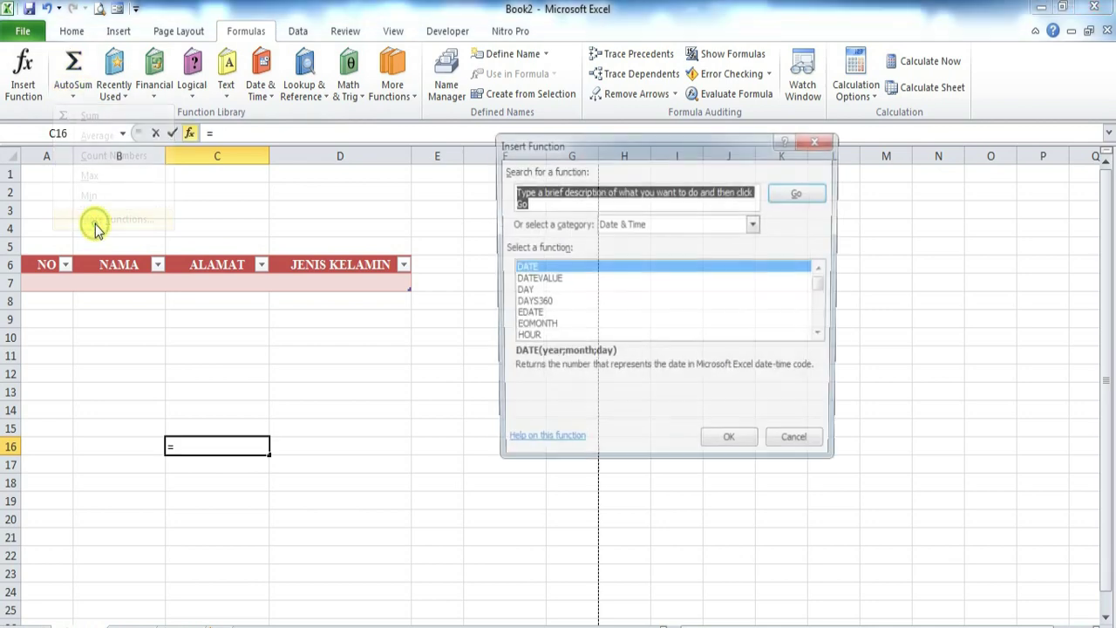
# Browse the available functions in the All, Financial and Logical categories
pyautogui.click(654, 225)
pyautogui.click(615, 251)
pyautogui.click(616, 224)
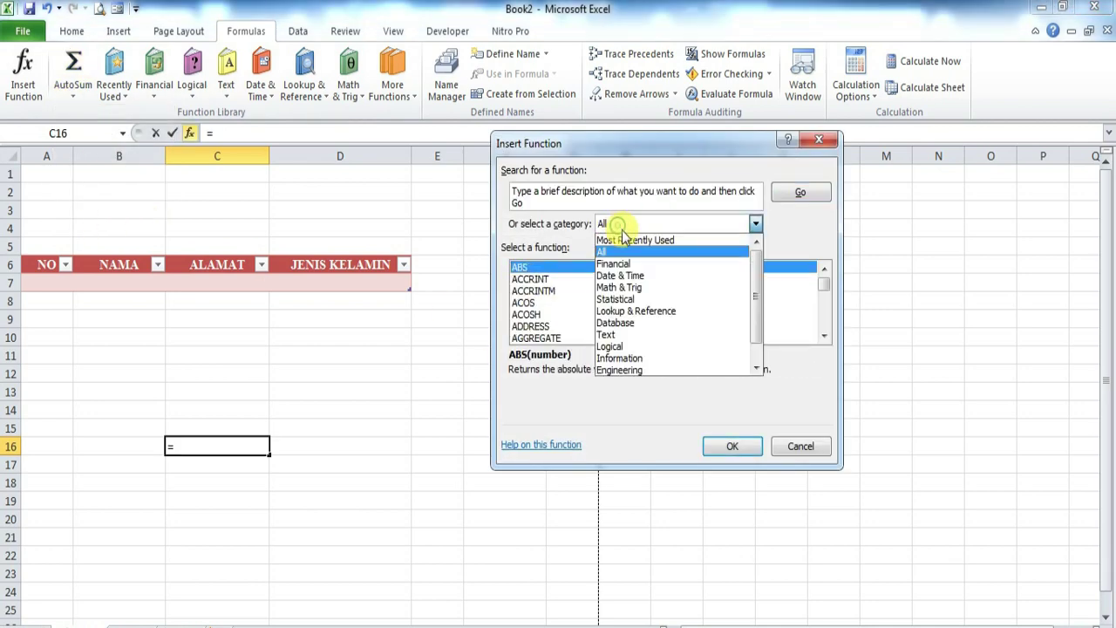
pyautogui.click(614, 261)
pyautogui.click(596, 291)
pyautogui.scroll(-4, 595, 295)
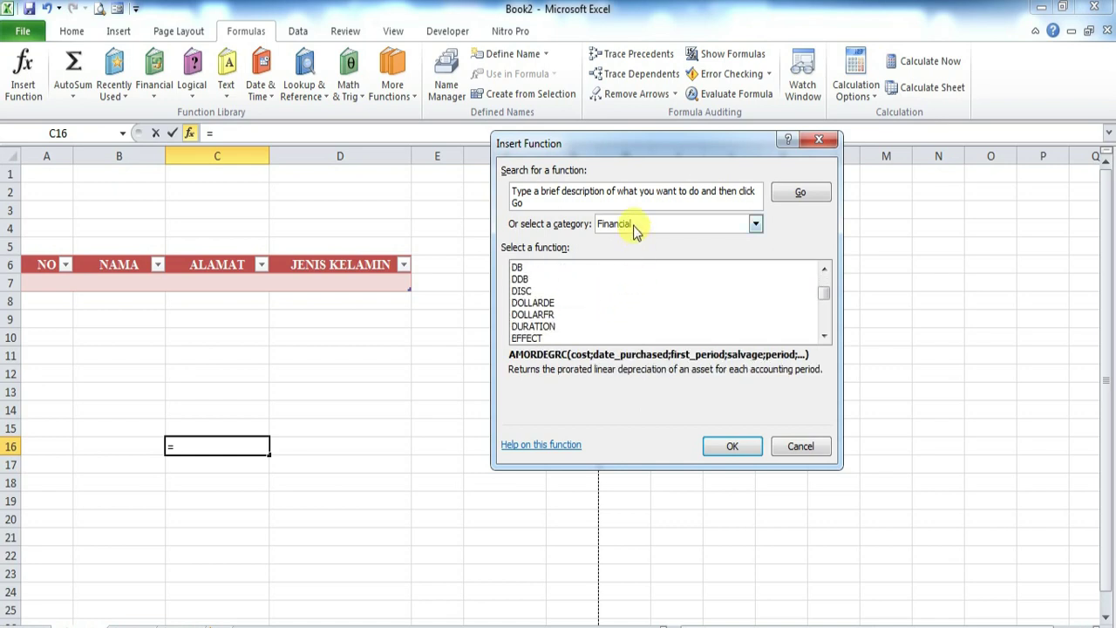
pyautogui.click(635, 225)
pyautogui.click(610, 346)
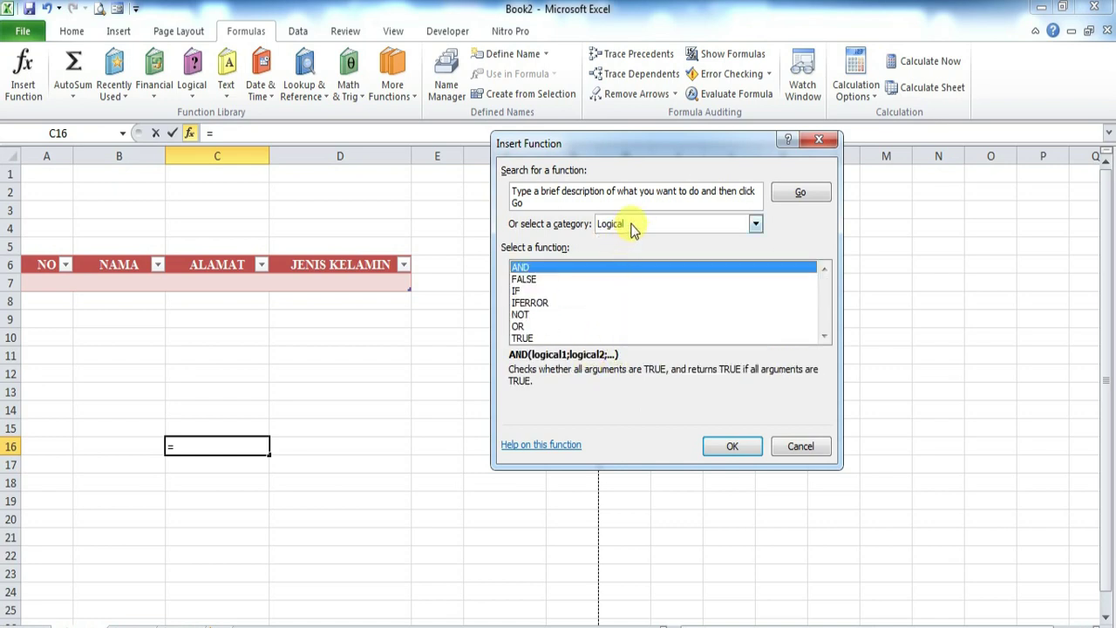
# Examine the descriptions of the logical functions FALSE, IF, IFERROR and NOT
pyautogui.click(543, 279)
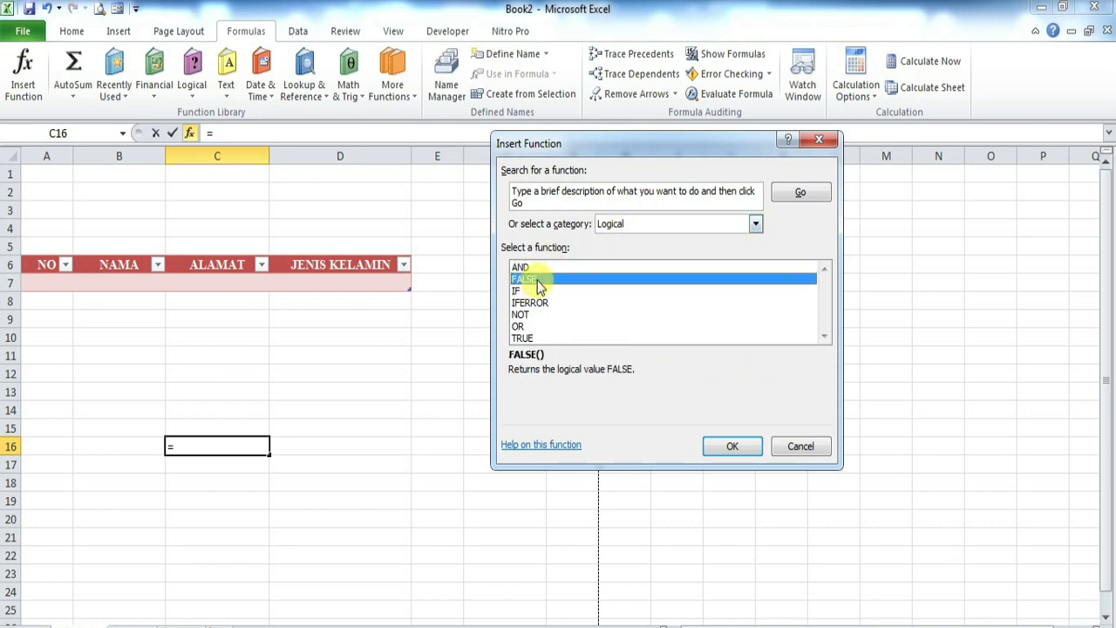
pyautogui.click(534, 290)
pyautogui.click(531, 302)
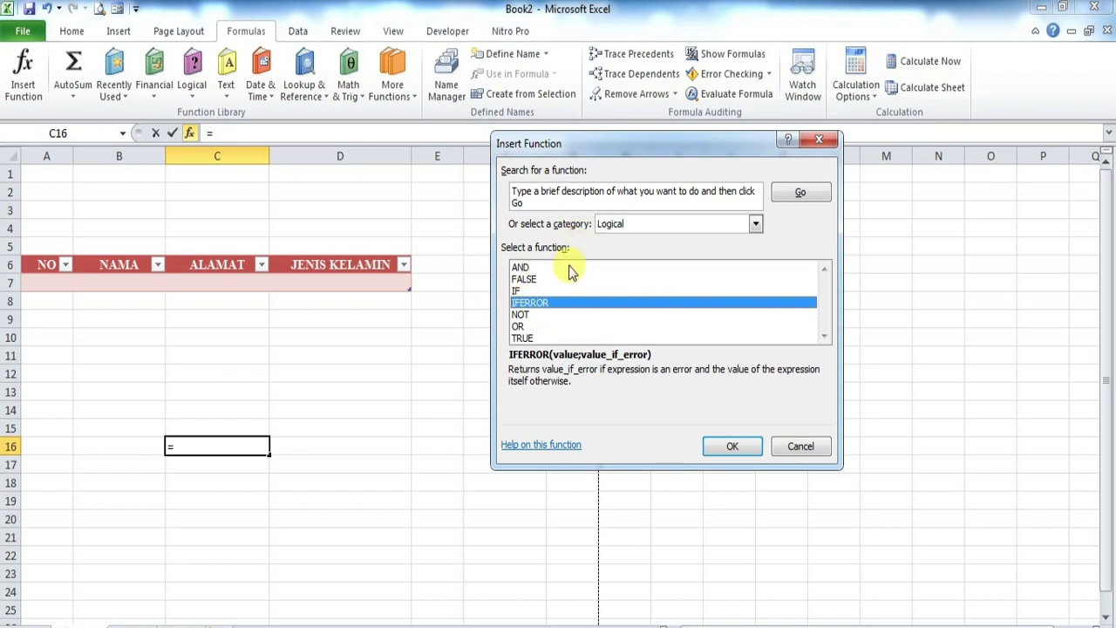
pyautogui.click(523, 315)
# Browse the Engineering, Date & Time and Math & Trig function categories, and cancel inserting a function
pyautogui.click(755, 223)
pyautogui.scroll(-1, 689, 273)
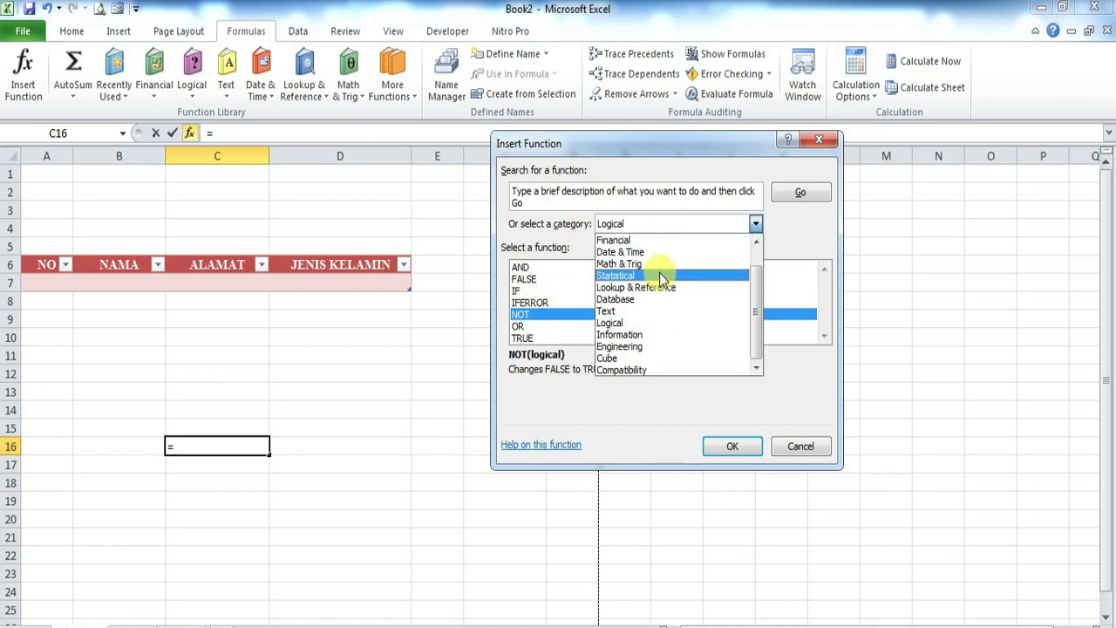
pyautogui.click(629, 346)
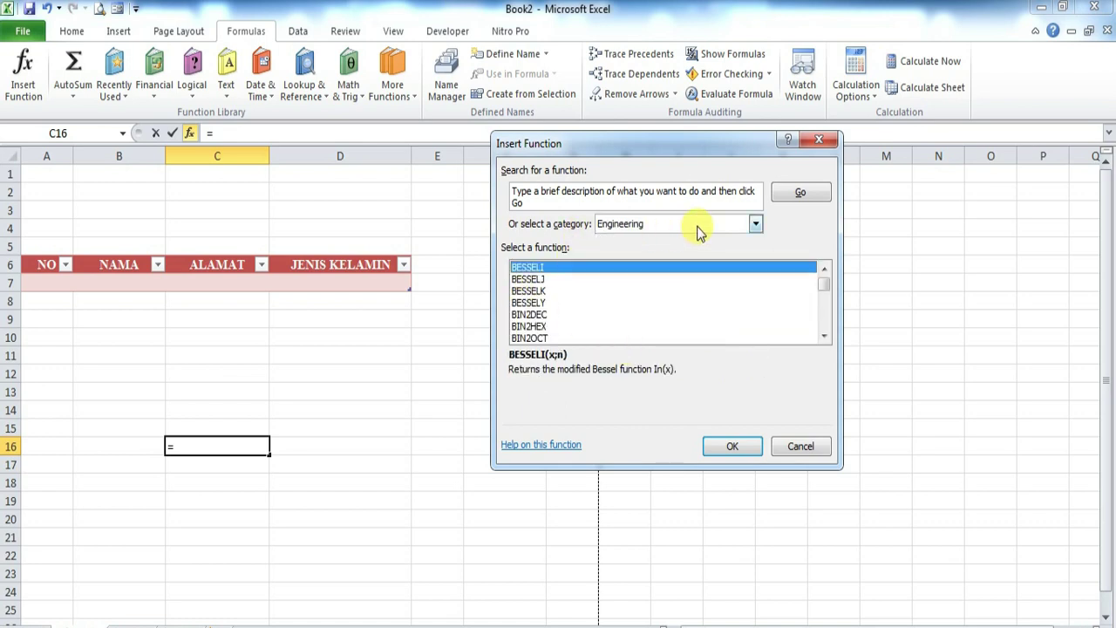
pyautogui.click(755, 223)
pyautogui.click(658, 250)
pyautogui.click(755, 224)
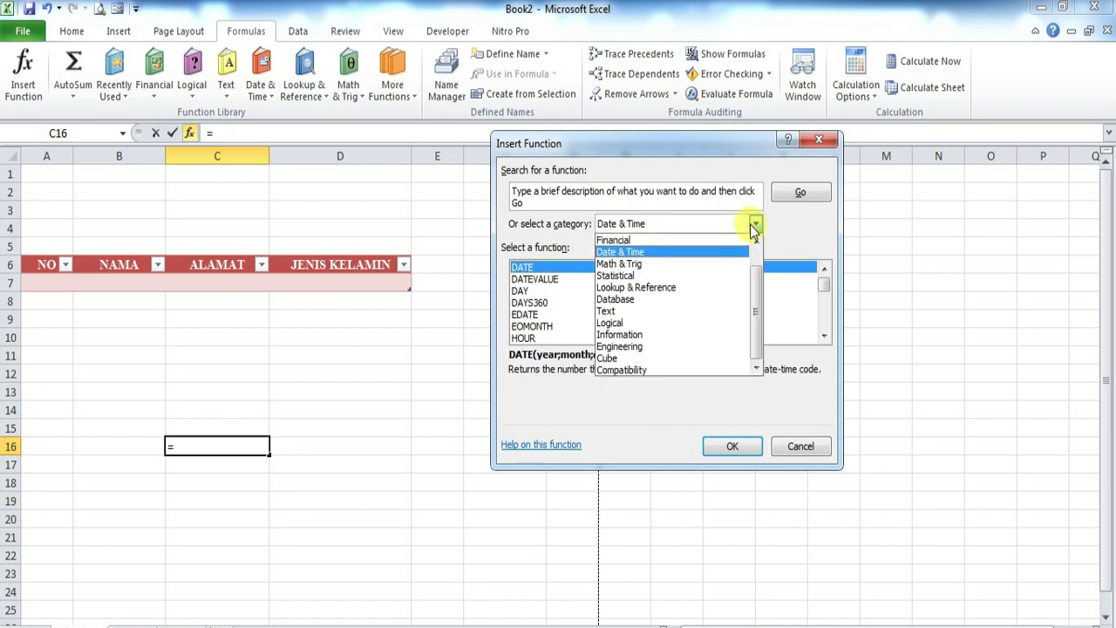
pyautogui.click(705, 260)
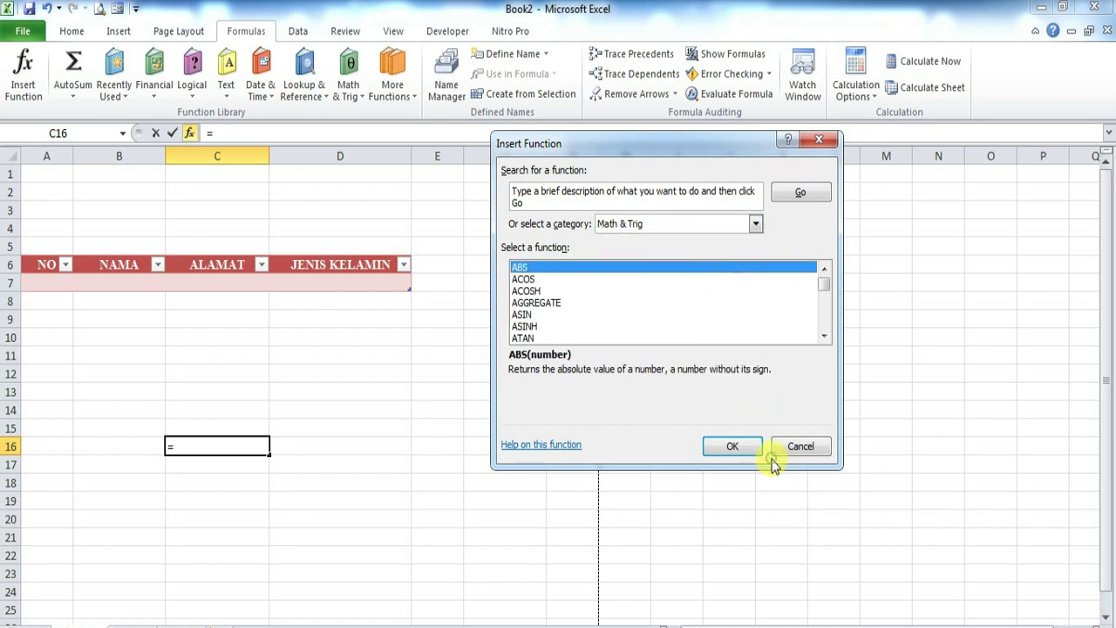
pyautogui.click(777, 448)
pyautogui.click(236, 406)
pyautogui.moveTo(44, 279); pyautogui.dragTo(405, 257)
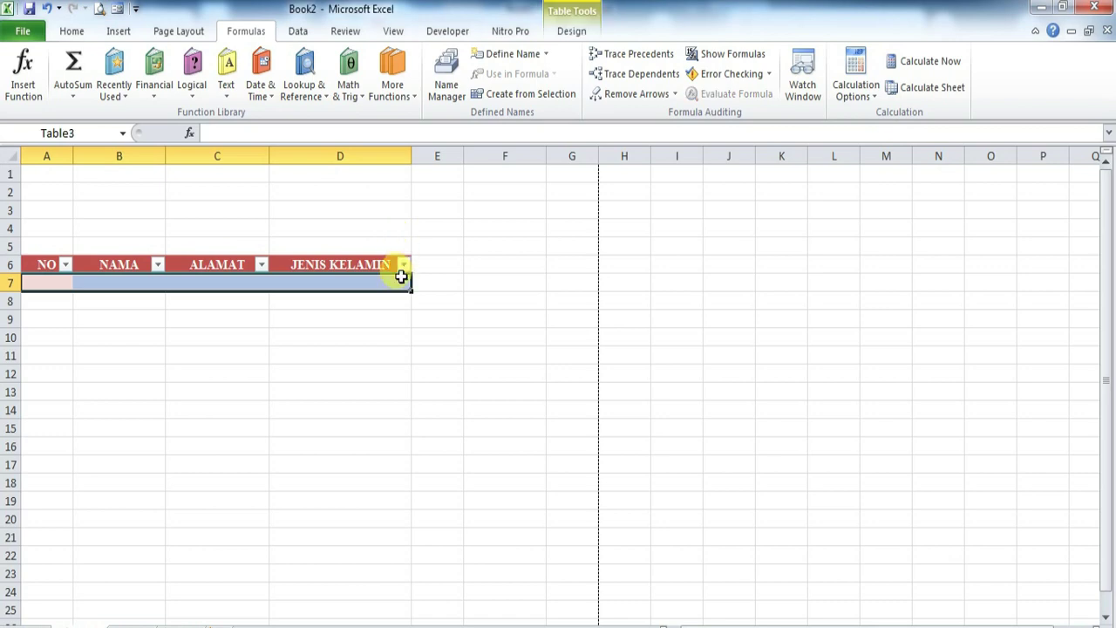
pyautogui.click(408, 320)
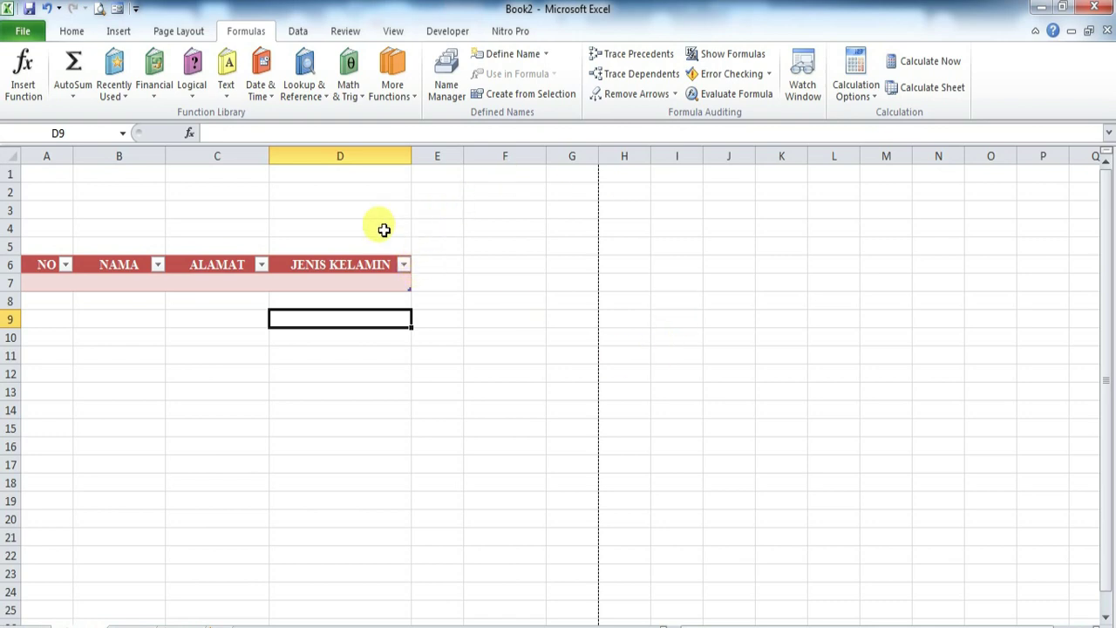
# Delete the whole table in A6:D7, including its headings
pyautogui.moveTo(46, 262); pyautogui.dragTo(387, 283)
pyautogui.press('Delete')
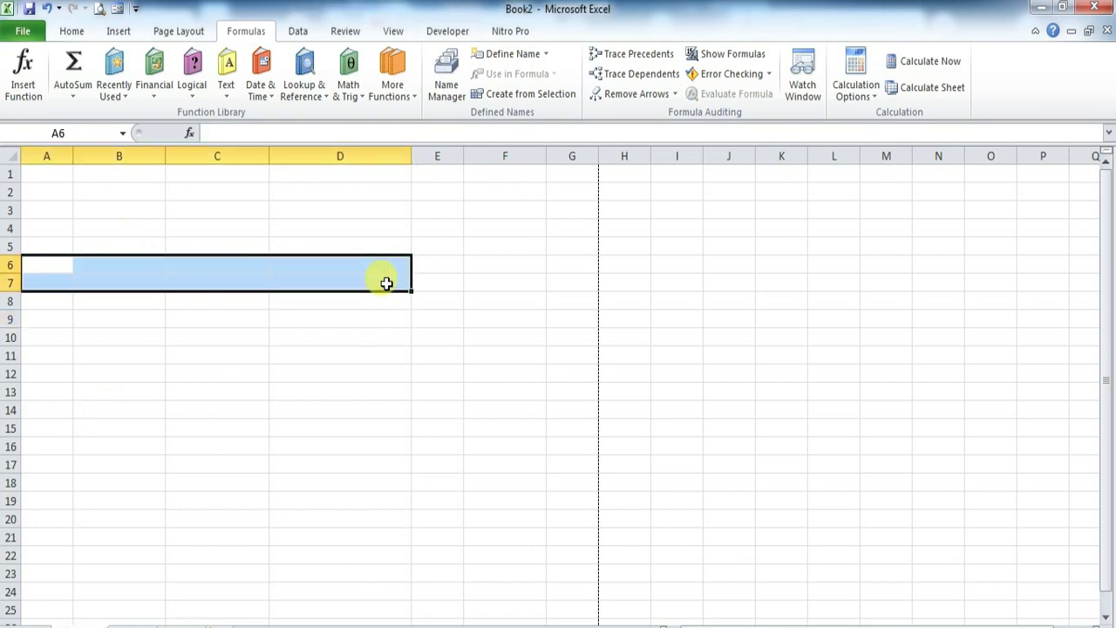
pyautogui.click(323, 392)
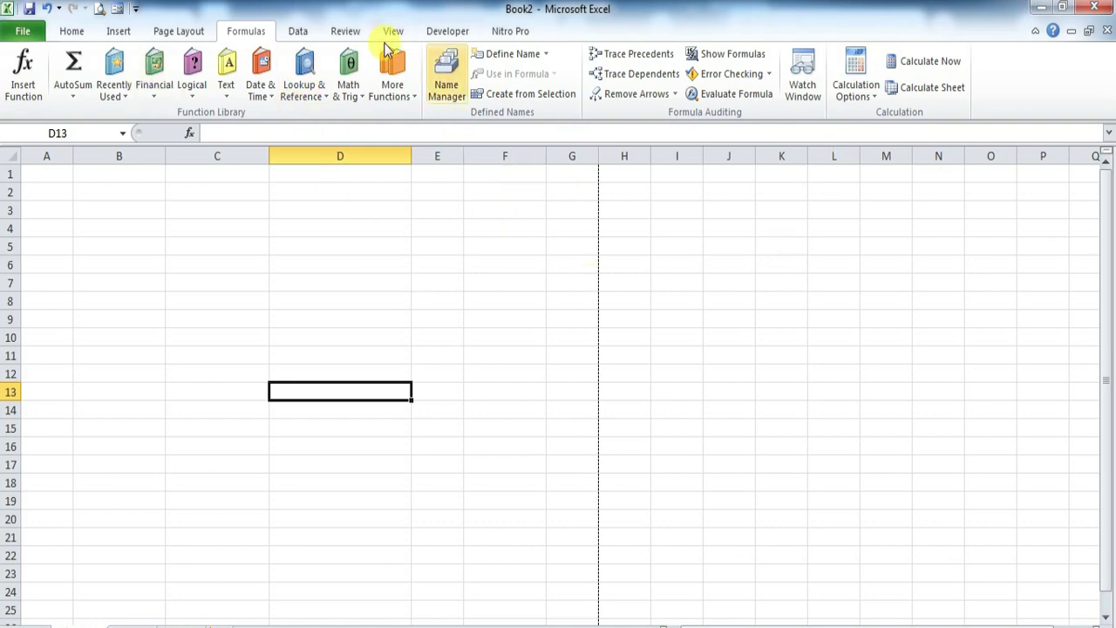
# Examine the chart types offered for insertion, including the Column, Bar and Area galleries
pyautogui.click(298, 33)
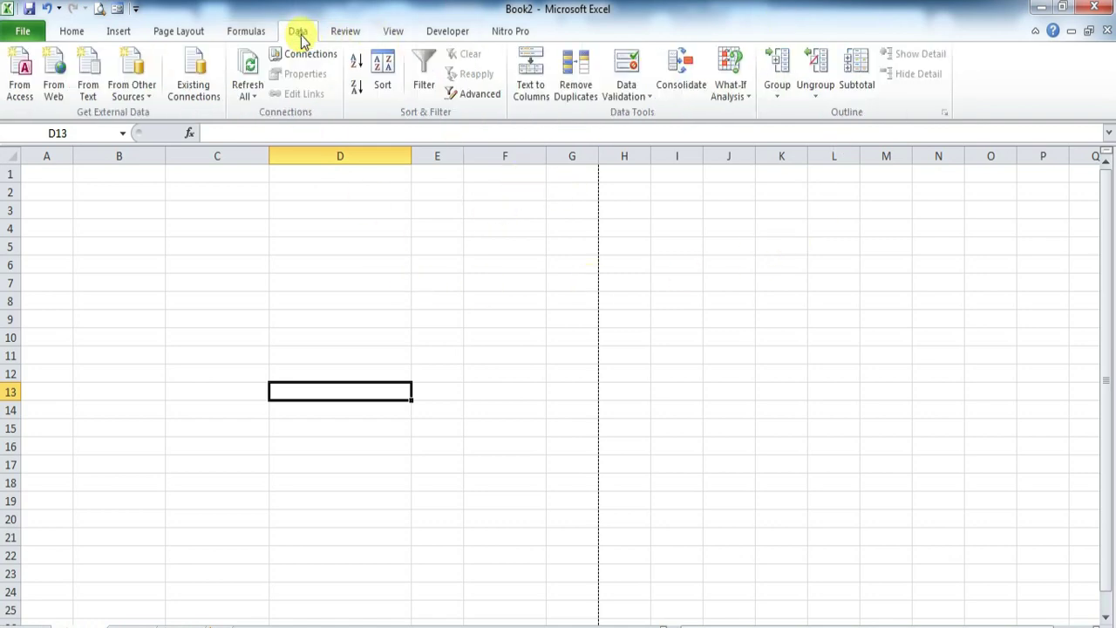
pyautogui.click(171, 36)
pyautogui.click(118, 31)
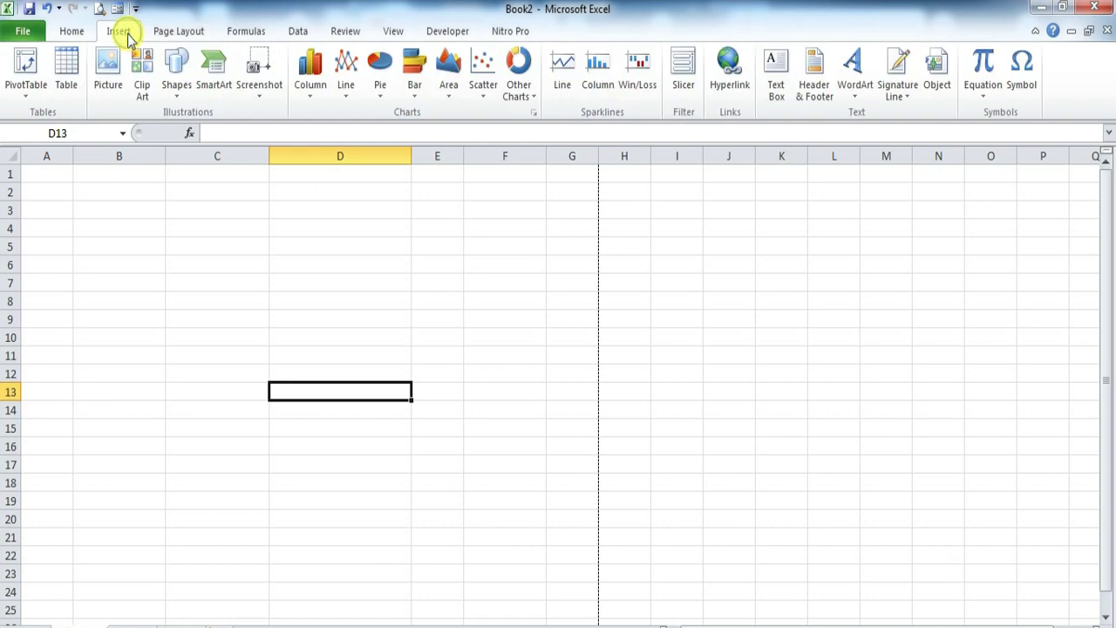
pyautogui.click(310, 97)
pyautogui.click(310, 97)
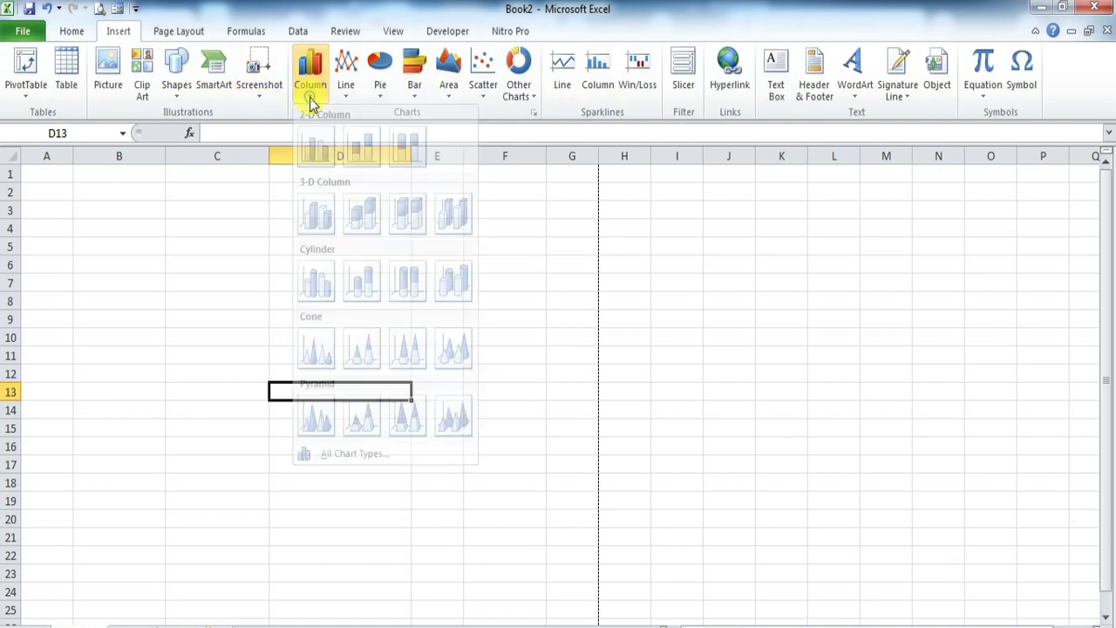
pyautogui.click(342, 90)
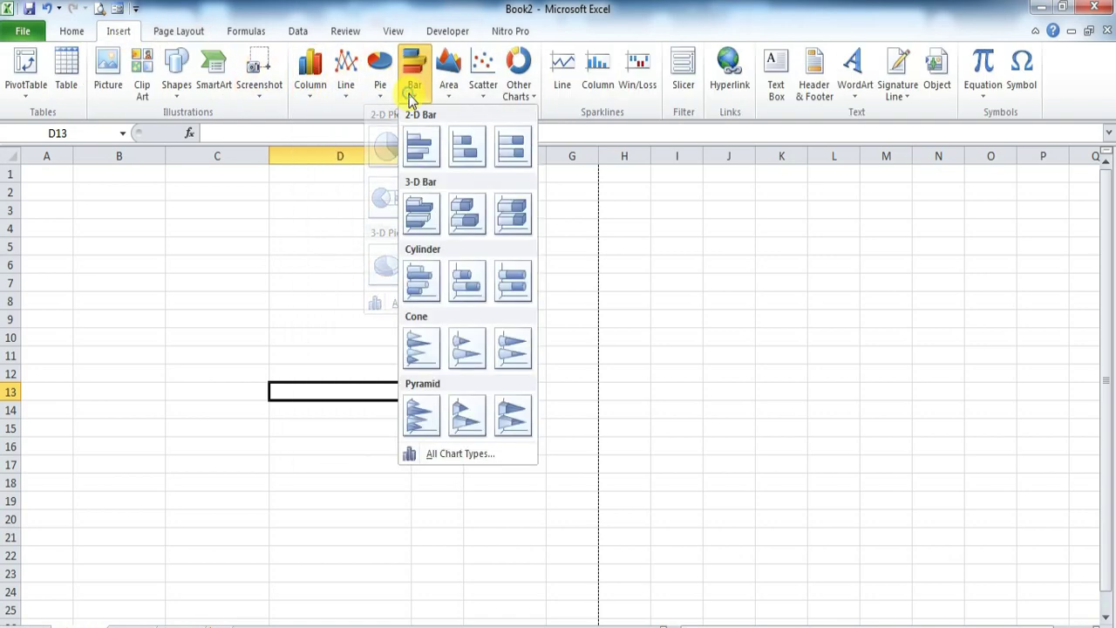
pyautogui.moveTo(449, 98)
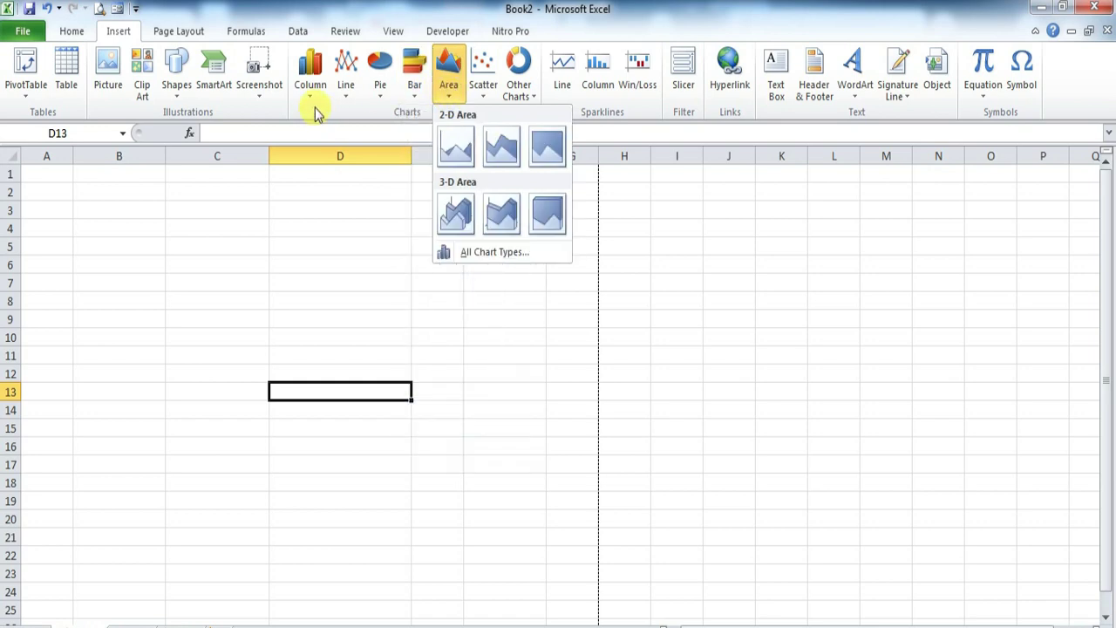
pyautogui.click(809, 190)
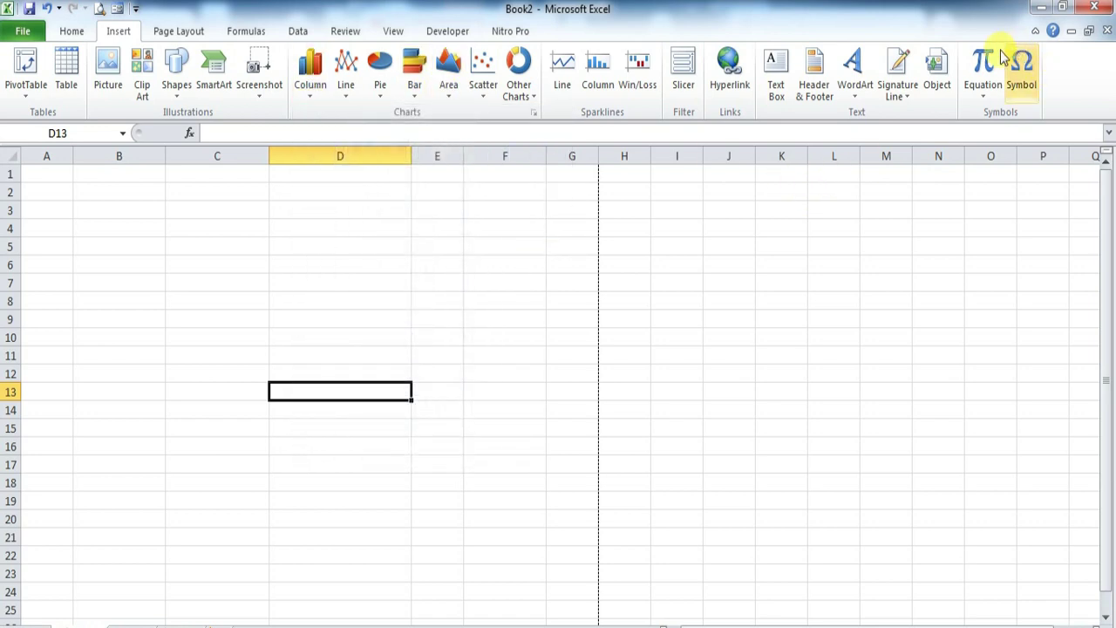
# Insert the built-in Binomial Theorem equation on the sheet
pyautogui.click(983, 98)
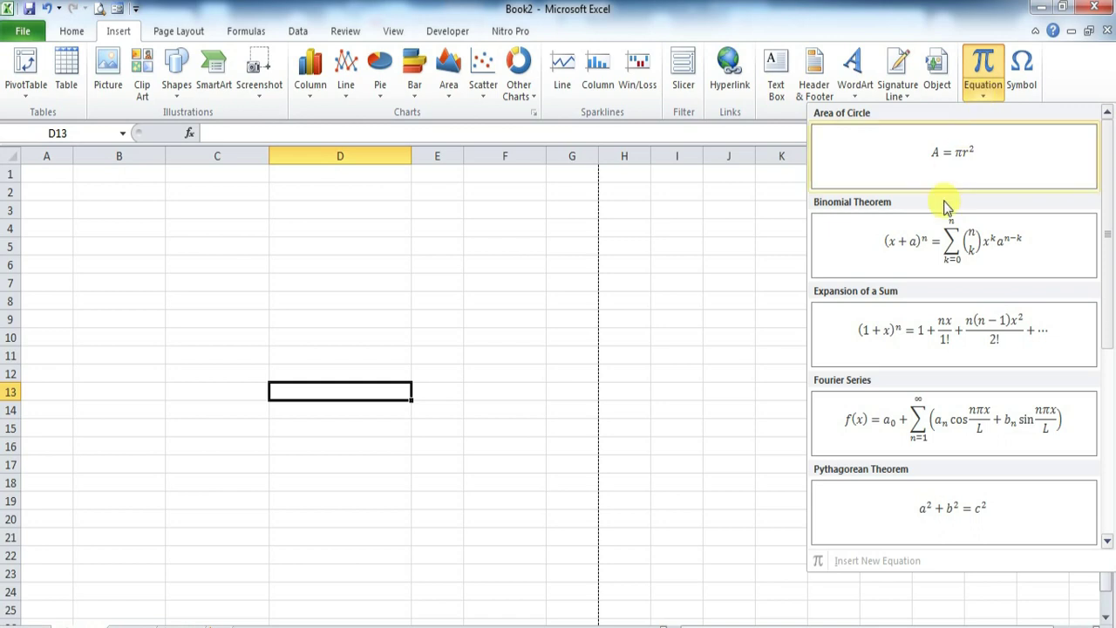
pyautogui.click(940, 229)
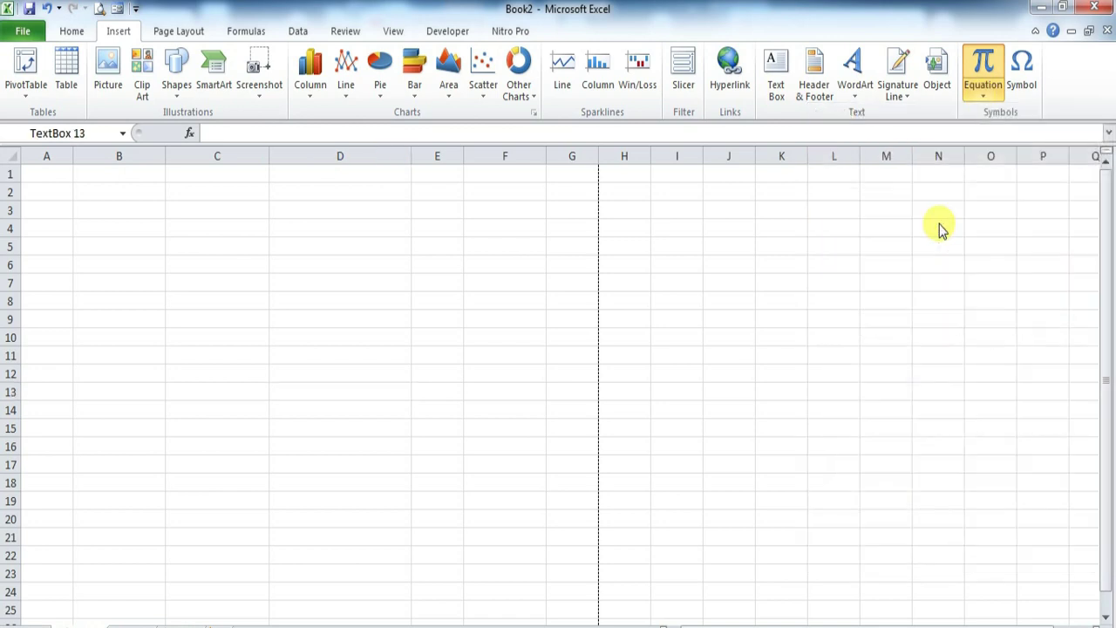
pyautogui.click(214, 284)
pyautogui.moveTo(224, 263); pyautogui.dragTo(302, 296)
# Move the equation box to about C7:D9 and widen it so the formula fits on one line
pyautogui.click(553, 380)
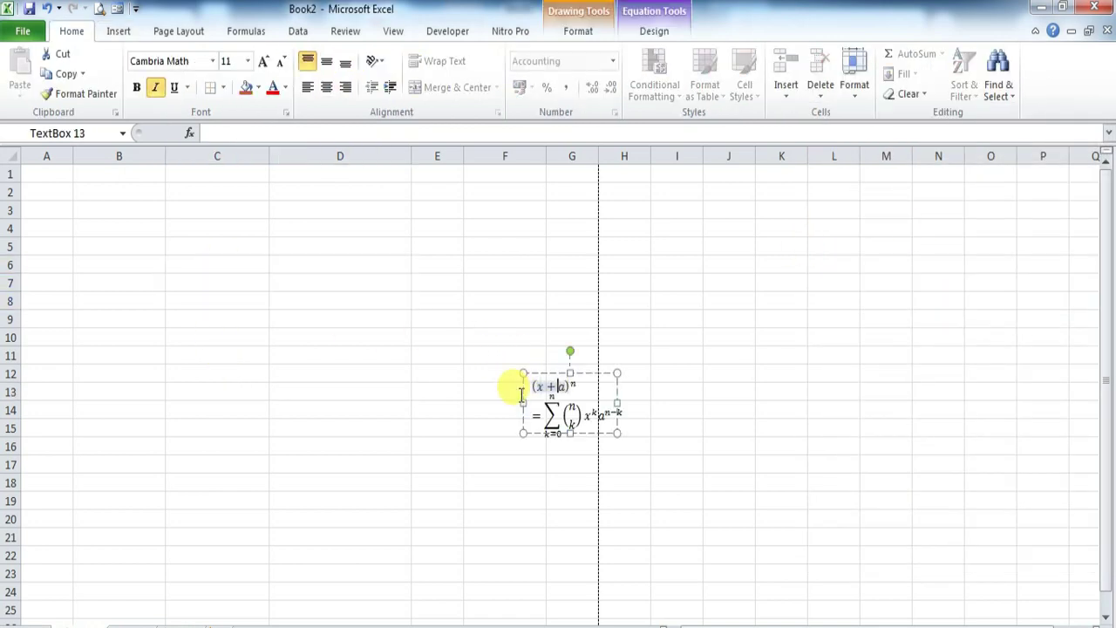
pyautogui.moveTo(587, 375); pyautogui.dragTo(391, 354)
pyautogui.click(279, 321)
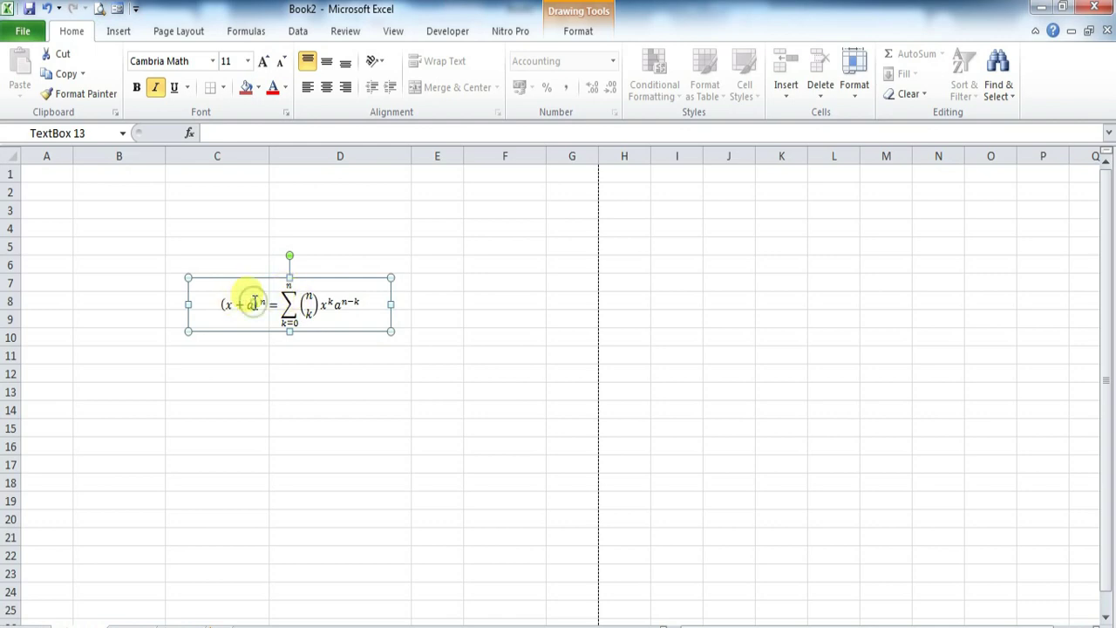
# Replace the x inside the equation's opening brackets with G, making it (G + a), and deselect the equation
pyautogui.moveTo(254, 302); pyautogui.dragTo(229, 304)
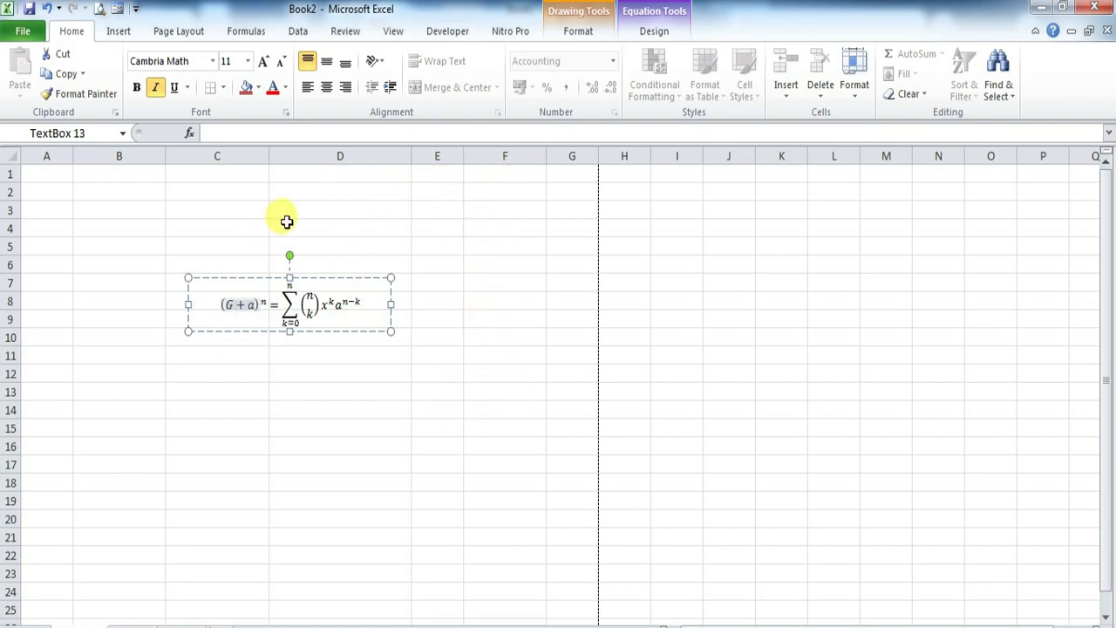
pyautogui.click(416, 271)
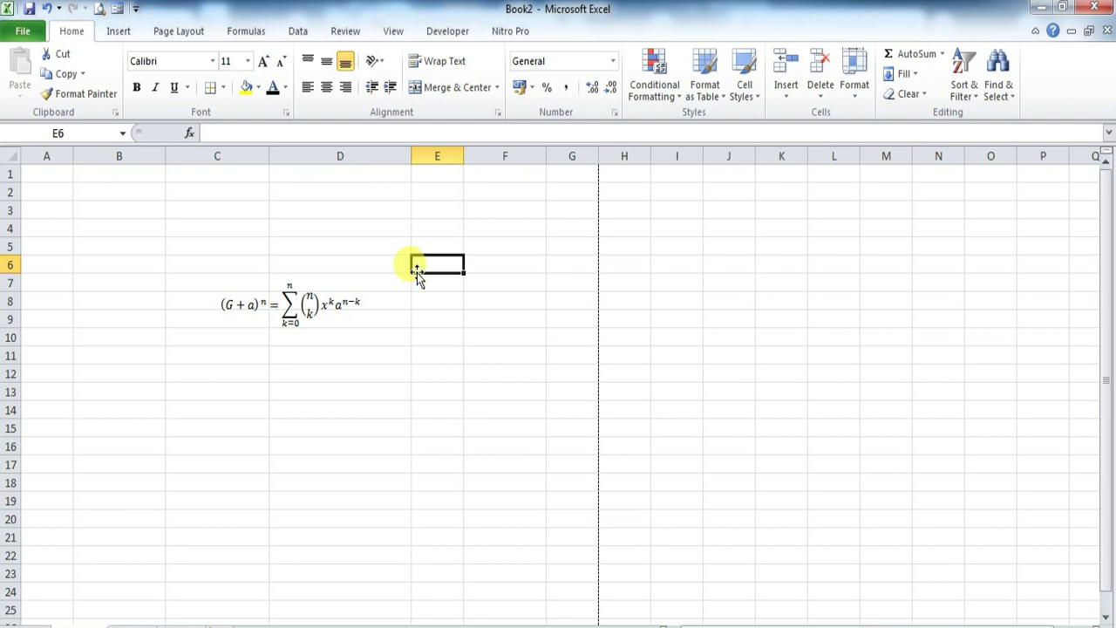